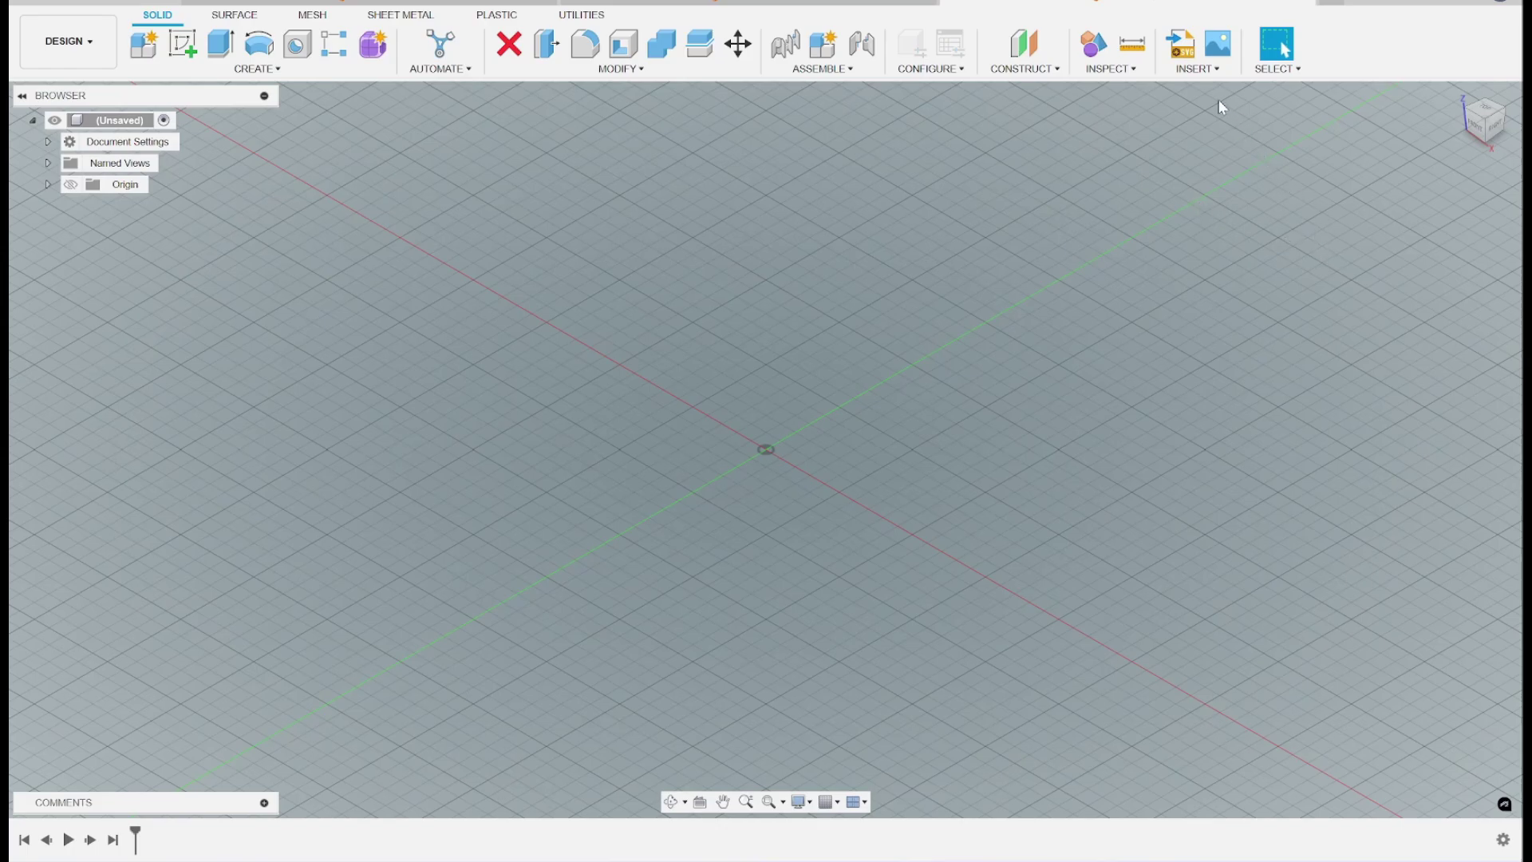
- Insert the Merge_02_mesh lever mesh into the design using millimeters as the unit type
left_click(1207, 70)
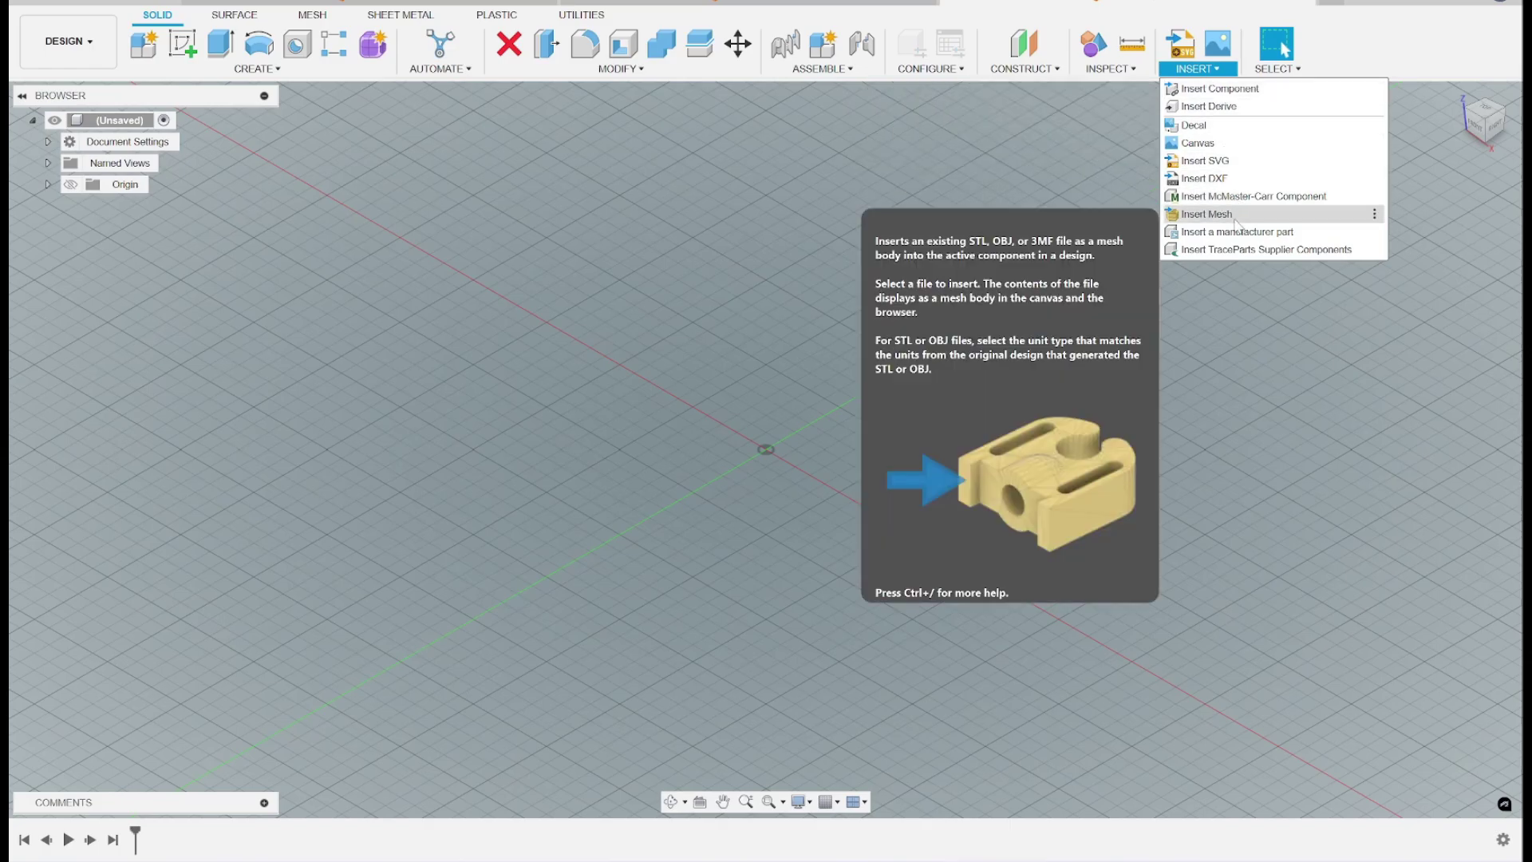
left_click(1234, 217)
left_click(585, 596)
left_click(245, 162)
left_click(616, 418)
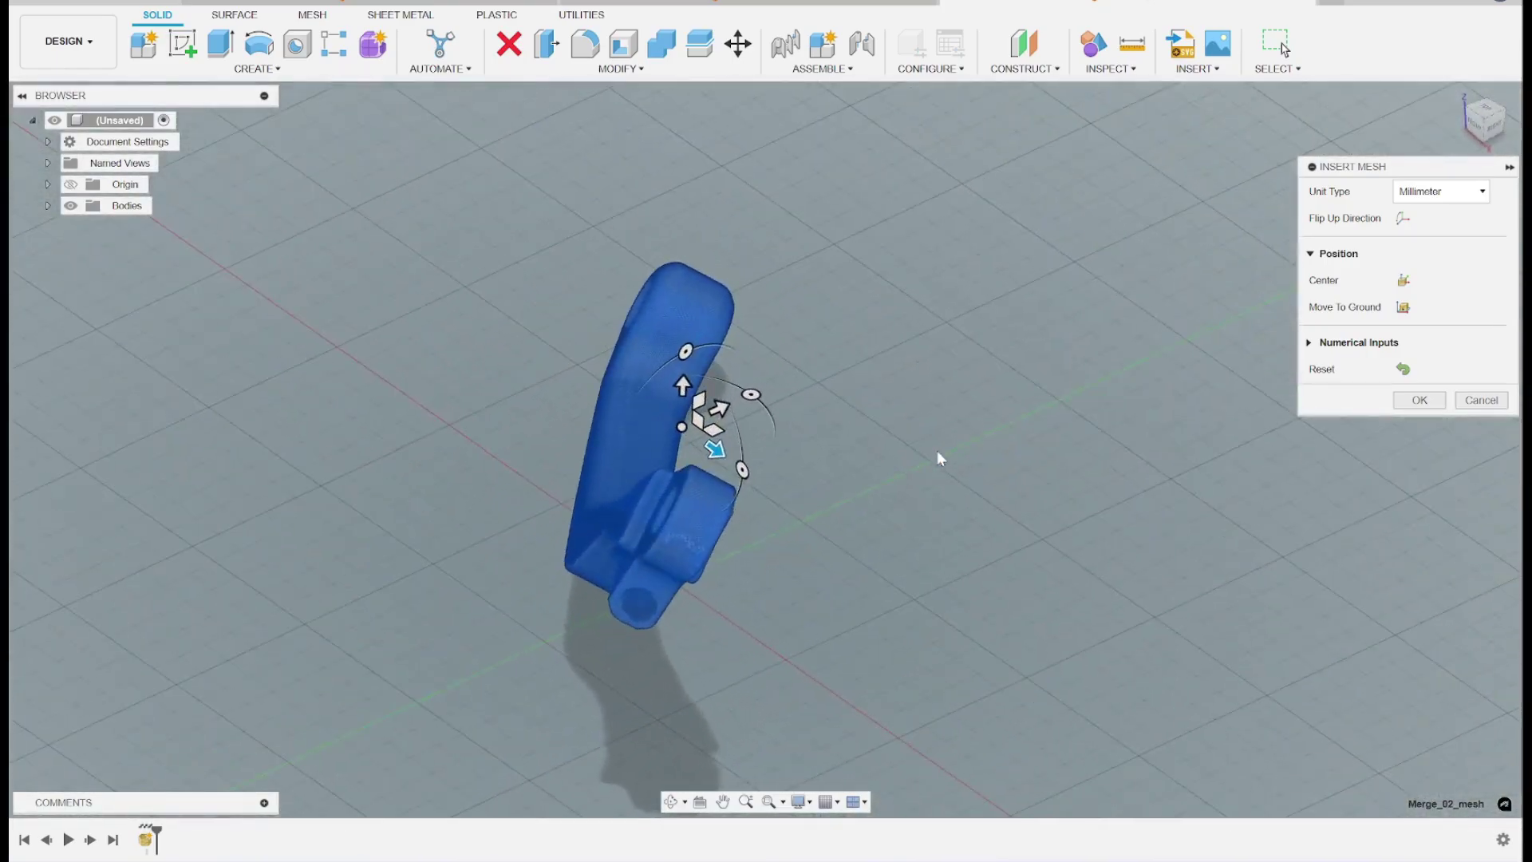
left_click(1413, 405)
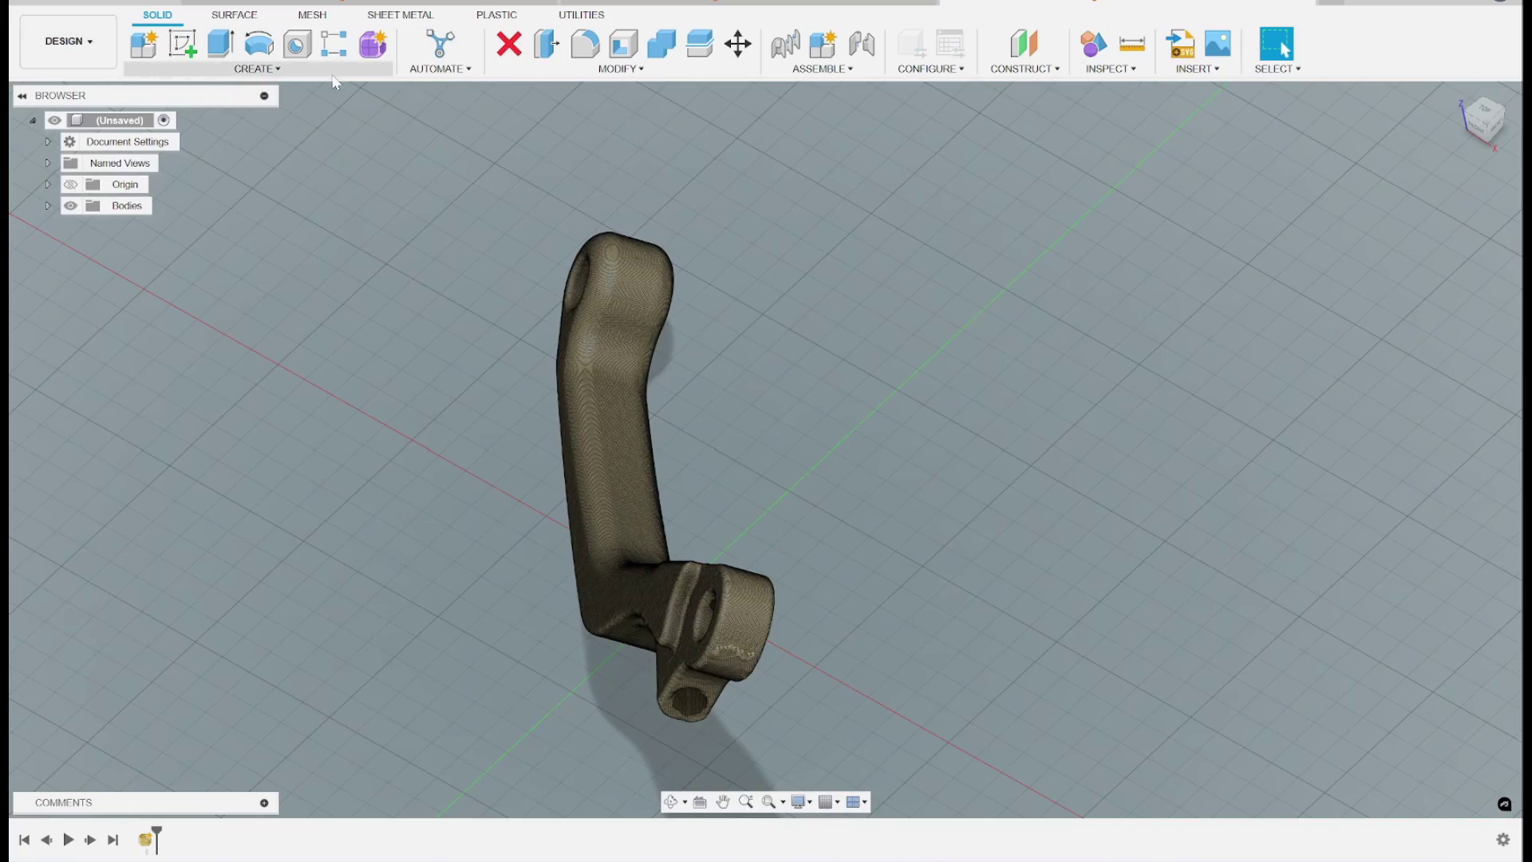
- Create a new standard internal component under the unsaved top-level design and activate it
left_click(255, 69)
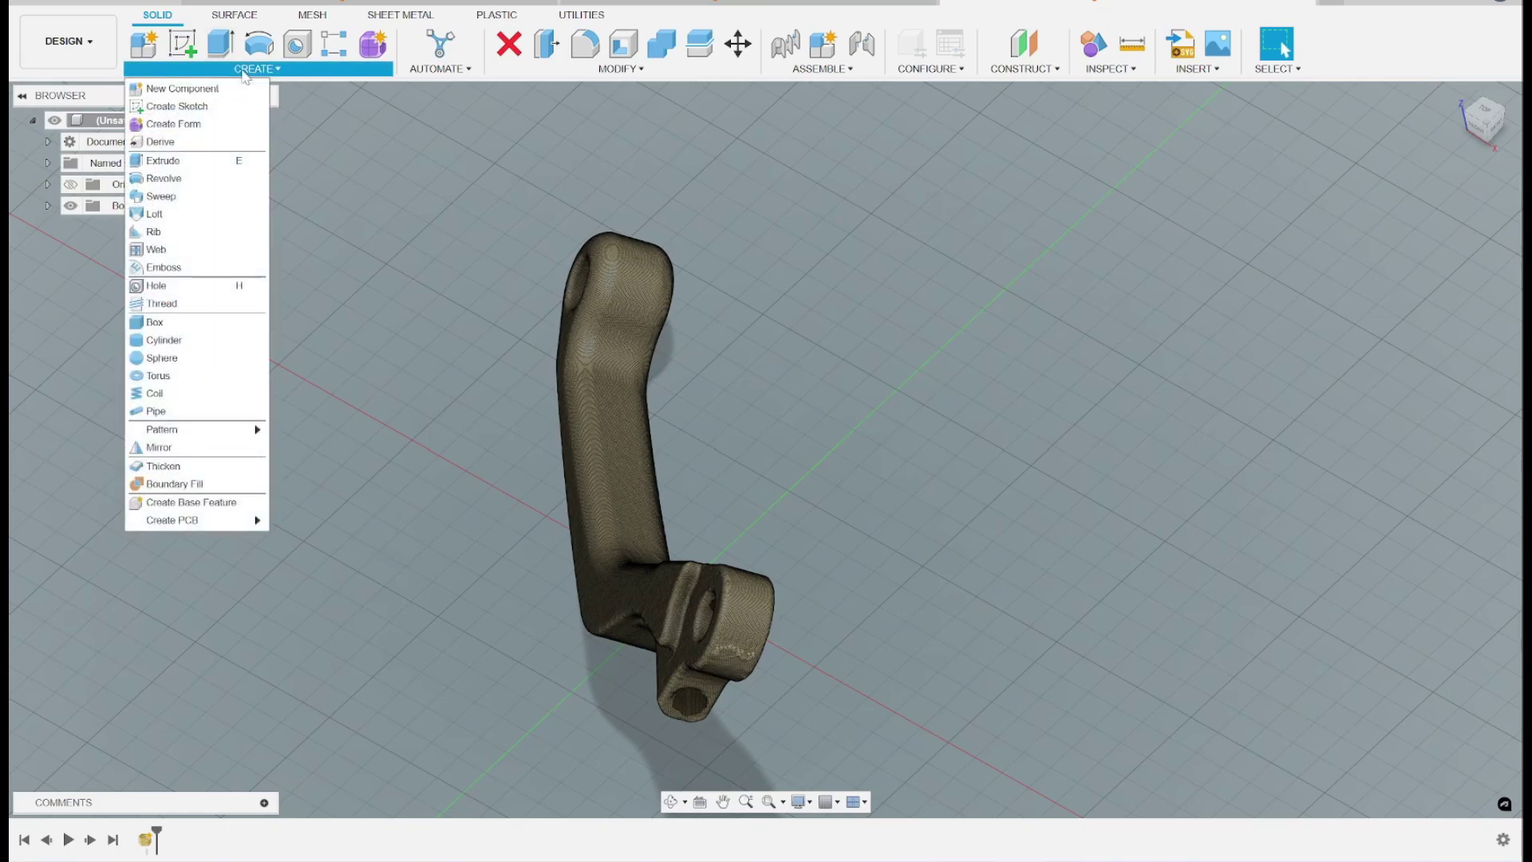
left_click(198, 91)
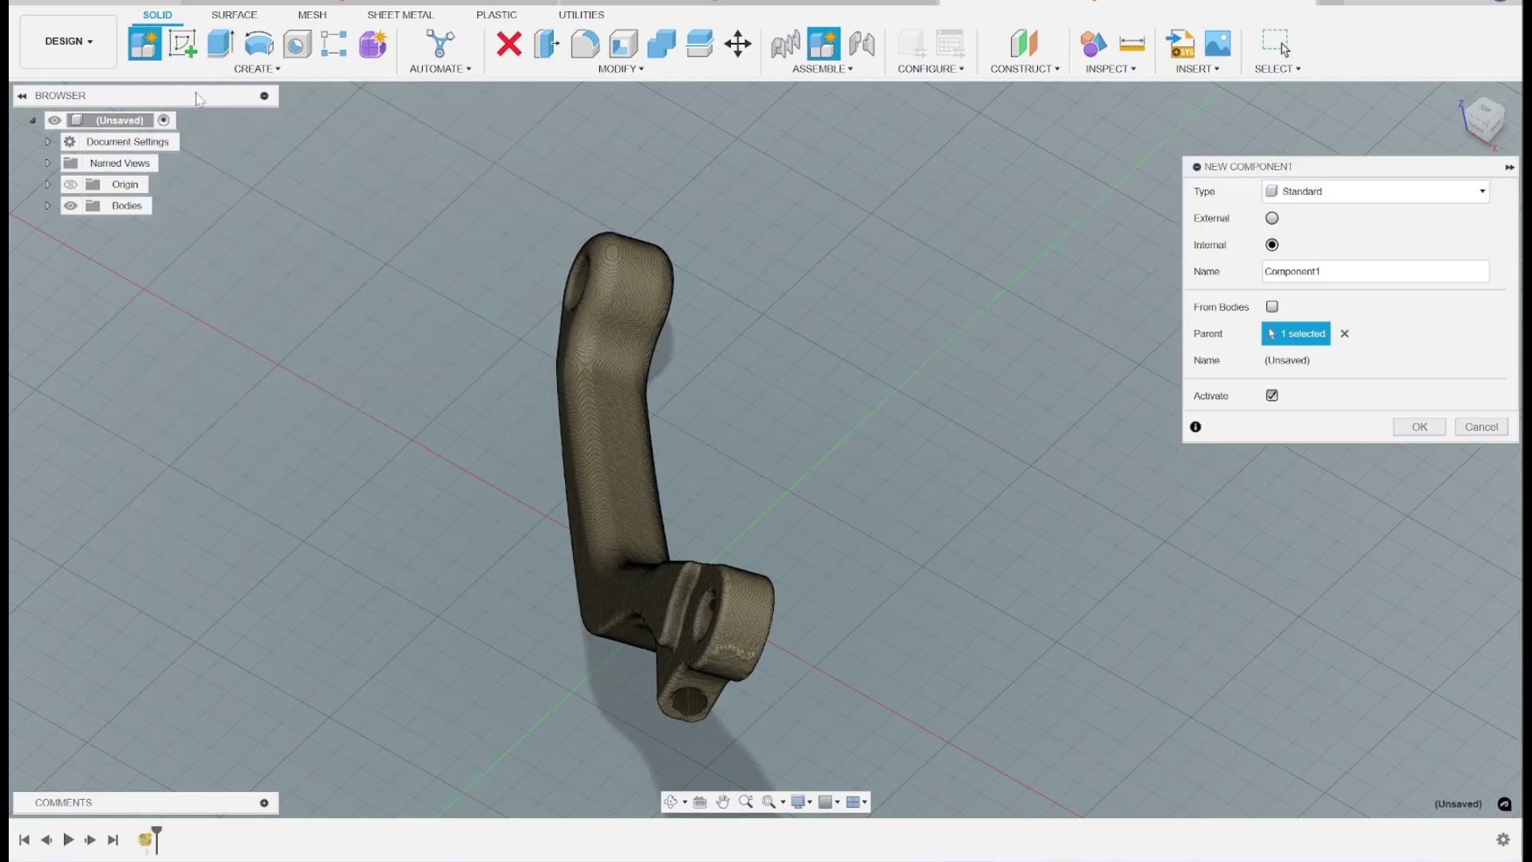
left_click(1419, 427)
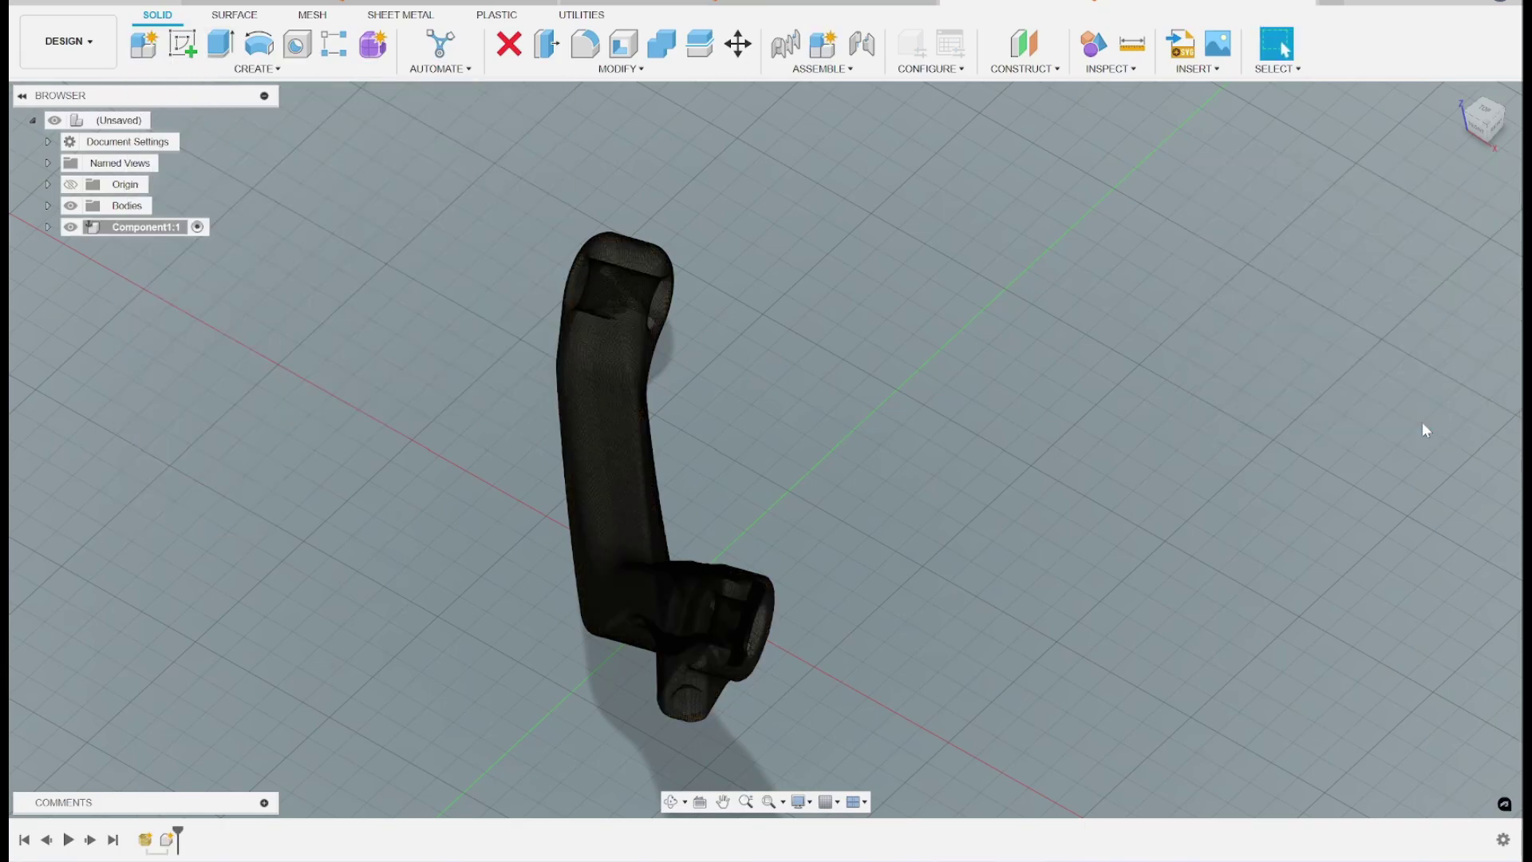
- Move the Merge_02_mesh body from the top-level bodies into the new component and list that component's bodies
left_click(47, 205)
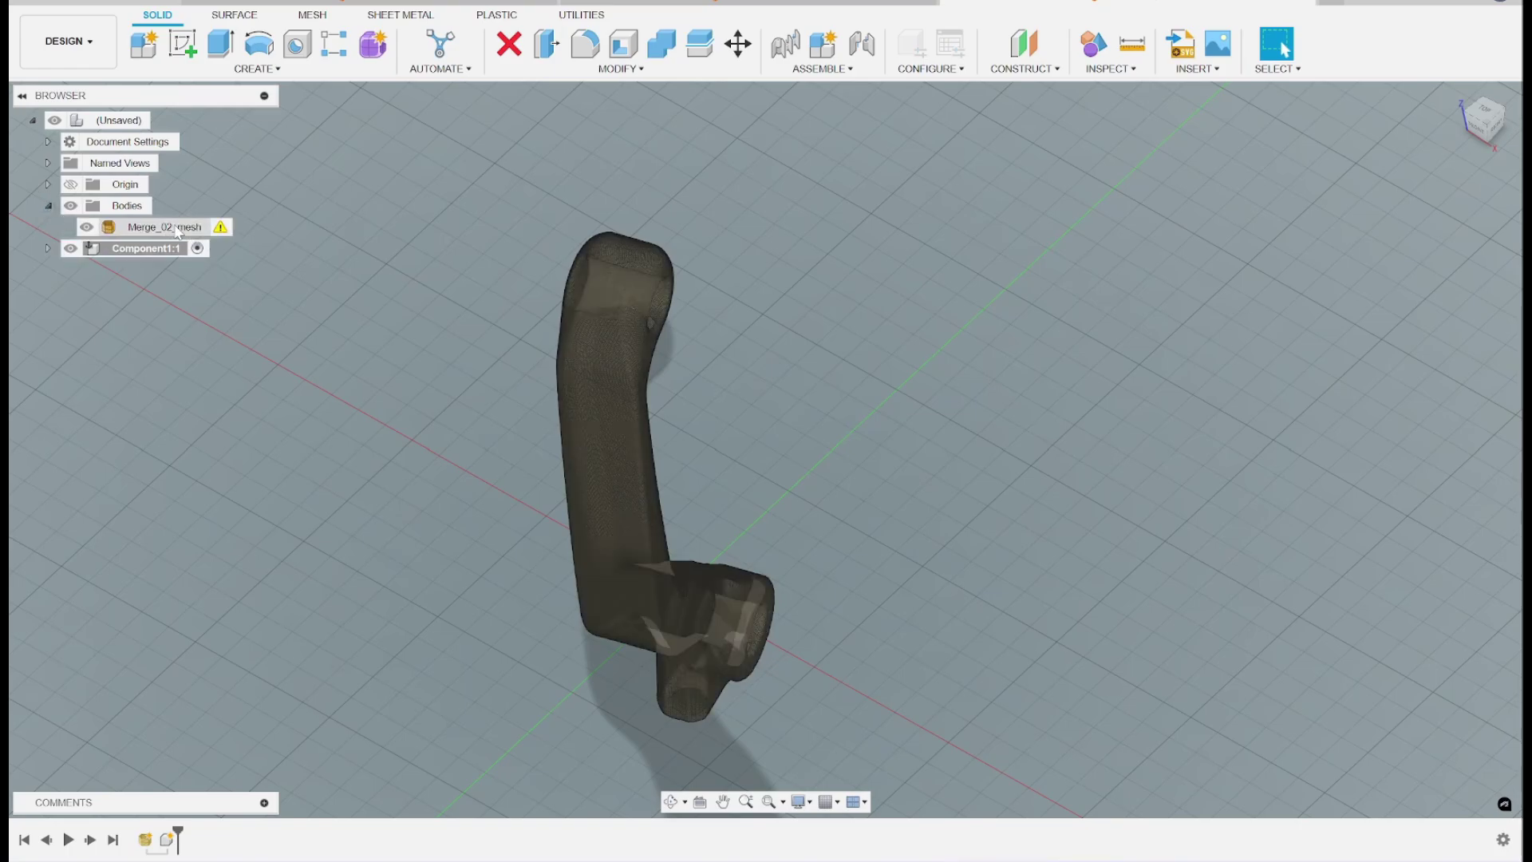
left_click_drag(174, 229, 152, 248)
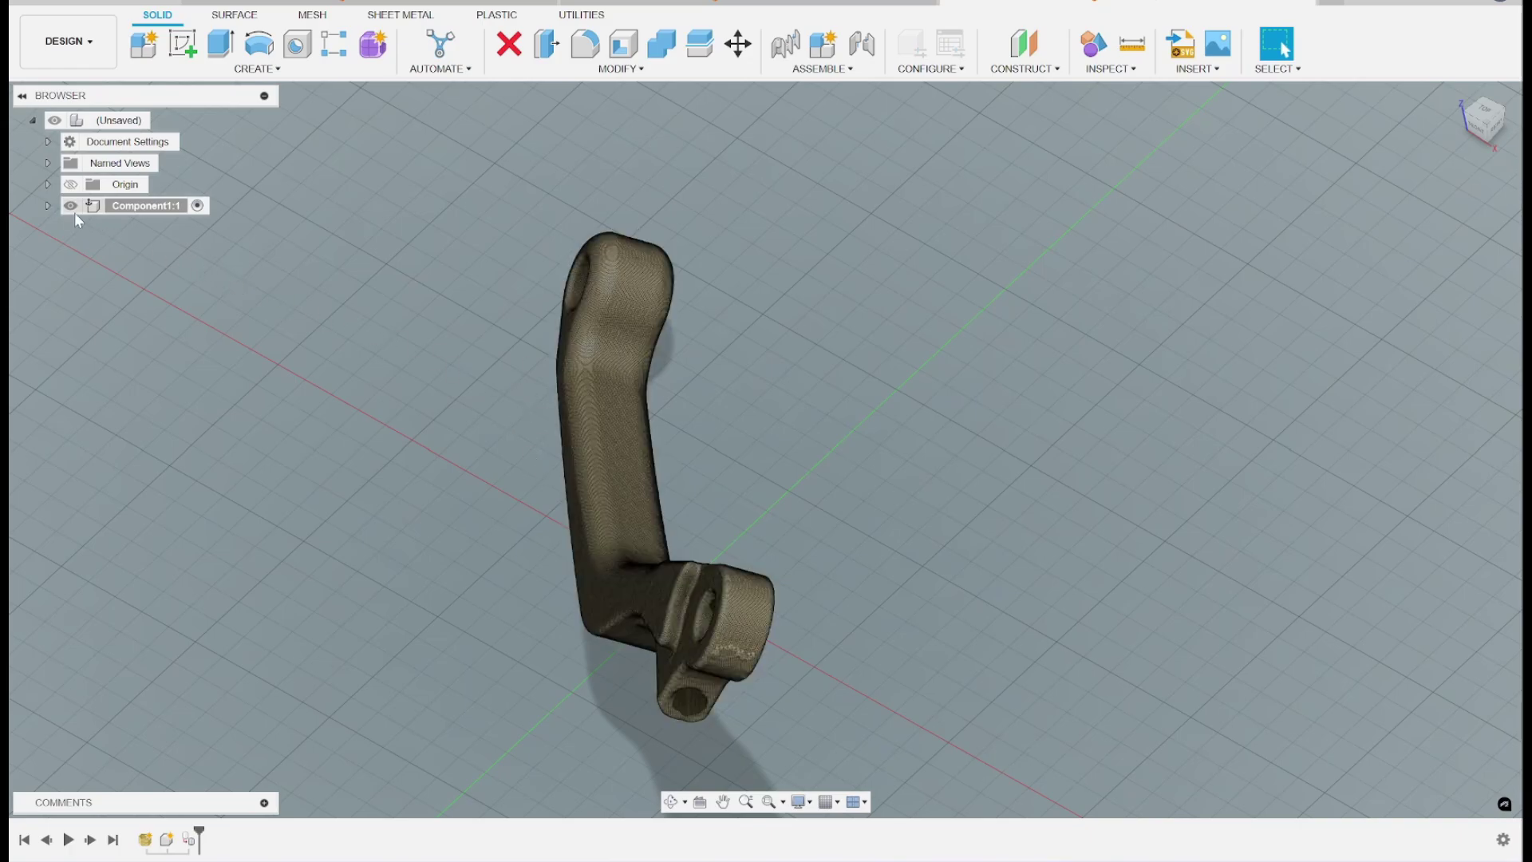
left_click(48, 206)
left_click(64, 248)
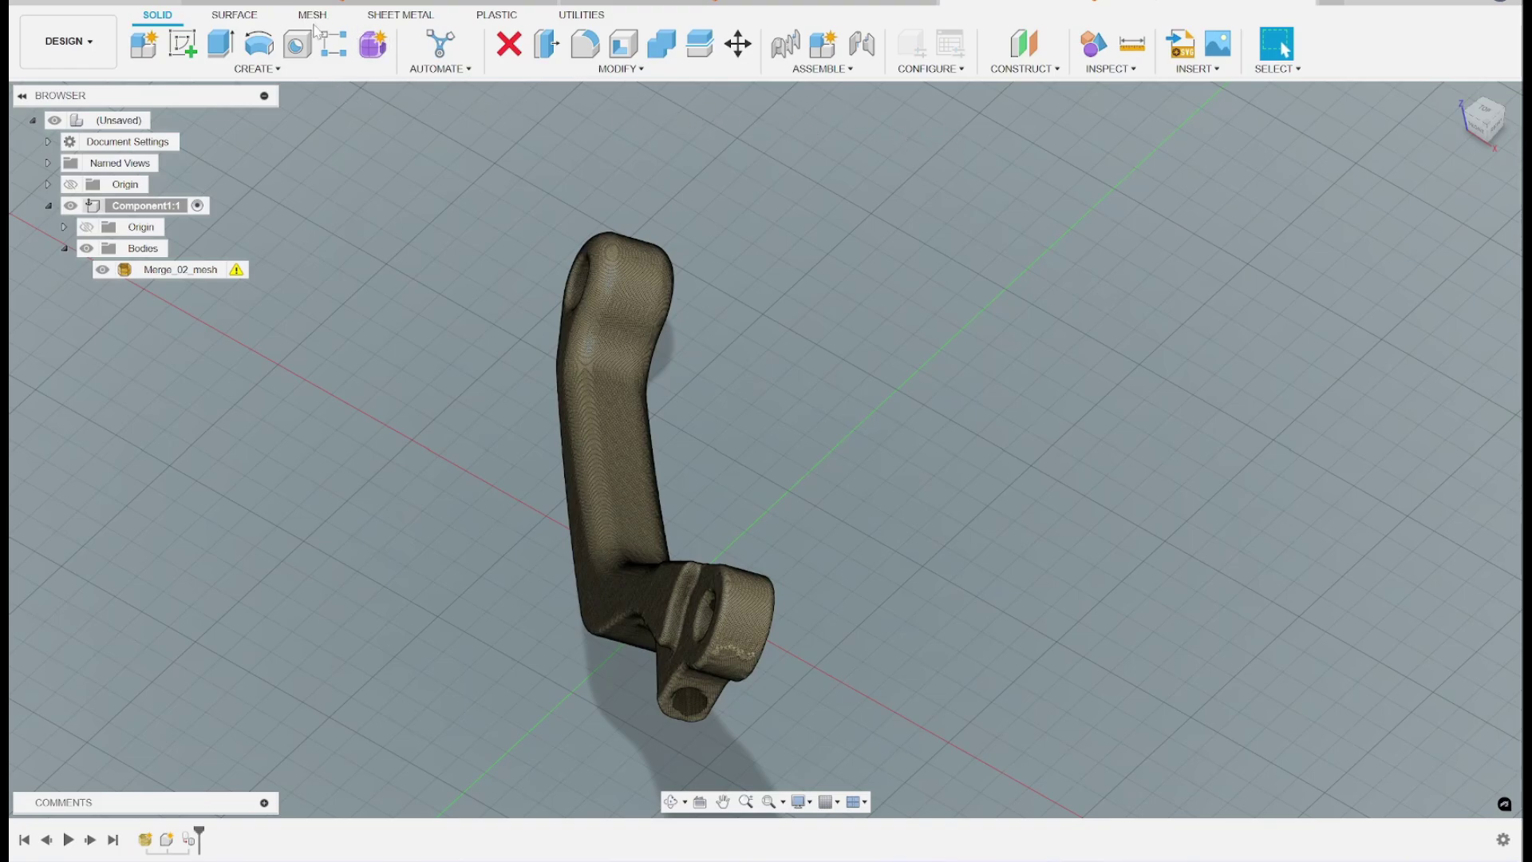
- Open the lever's mesh body for direct mesh editing
left_click(314, 16)
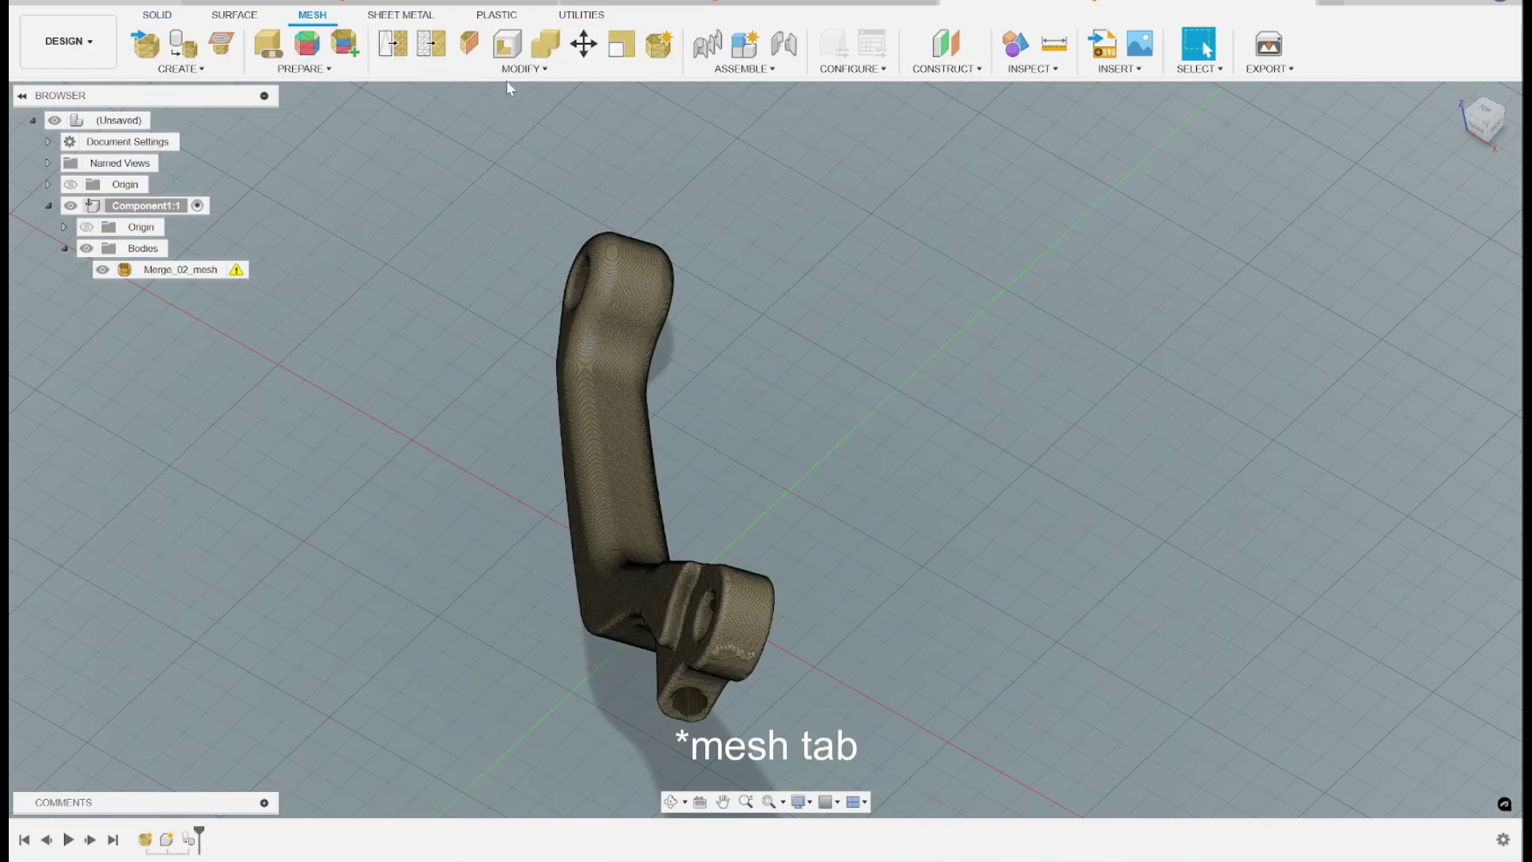
left_click(523, 69)
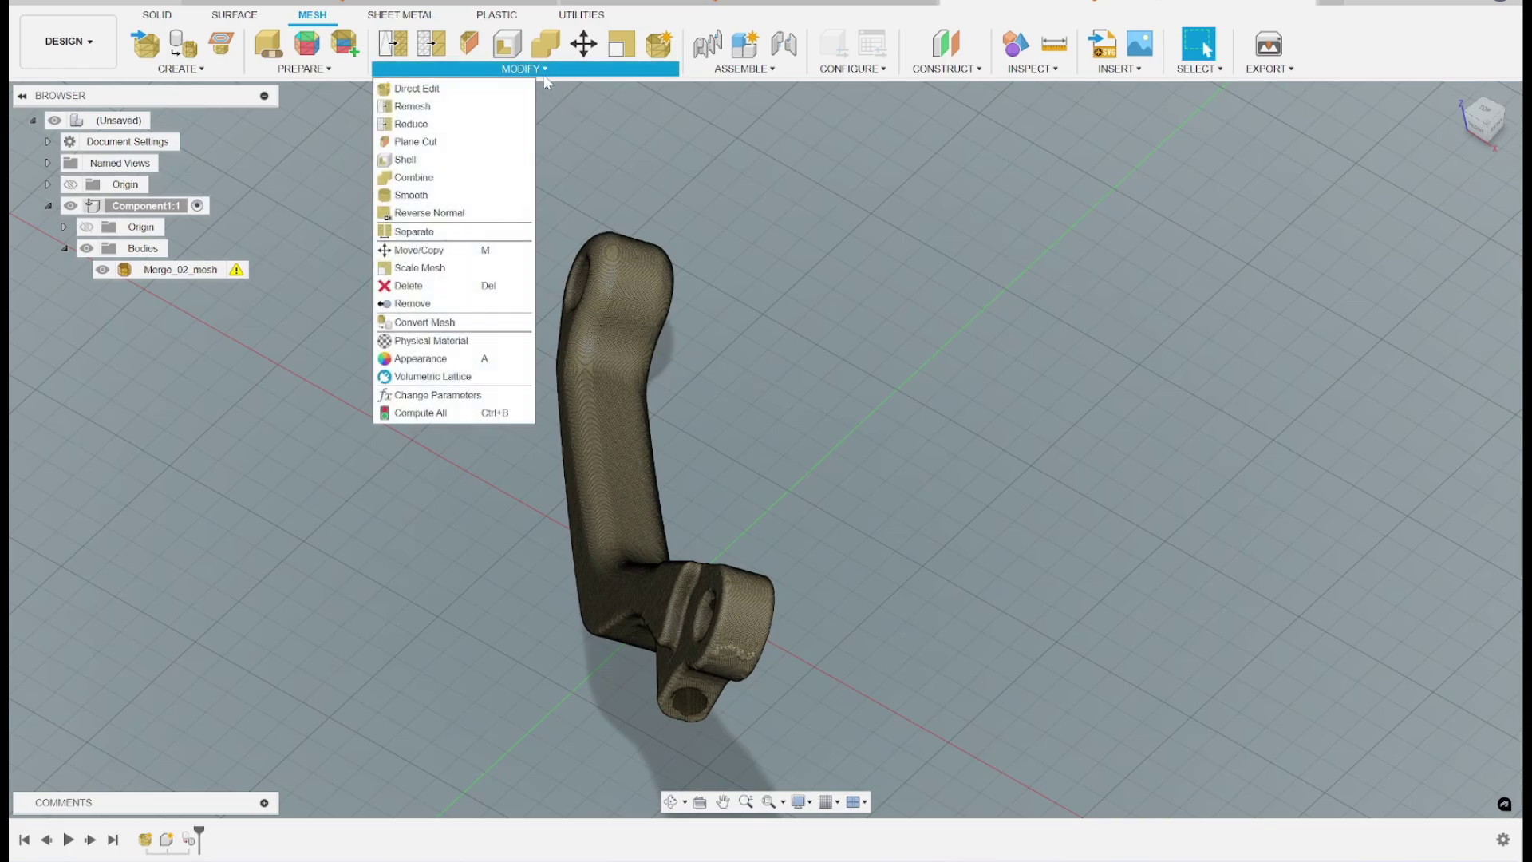
left_click(447, 88)
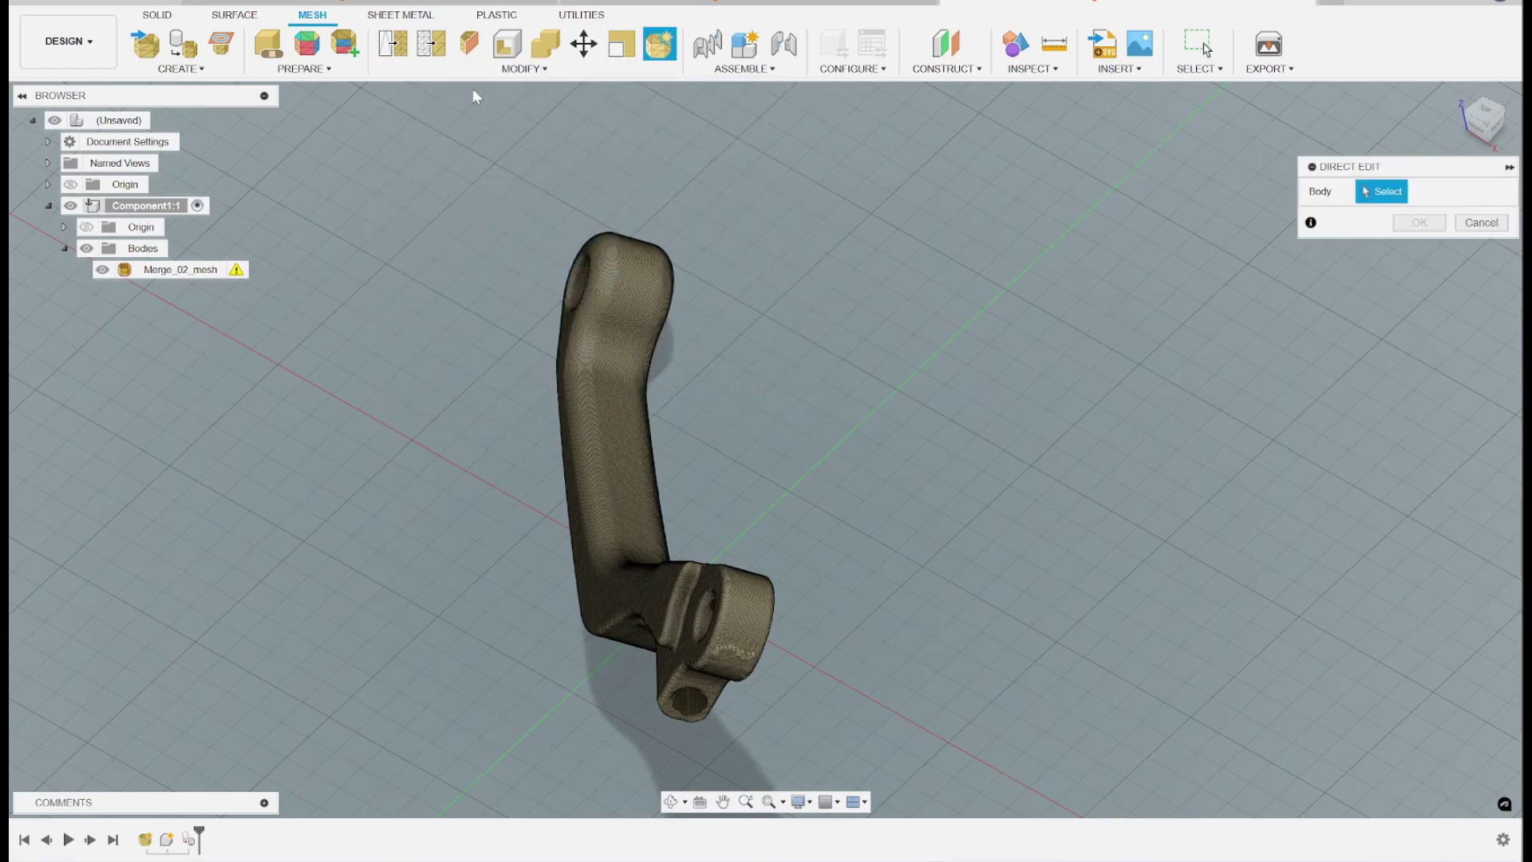
left_click(598, 339)
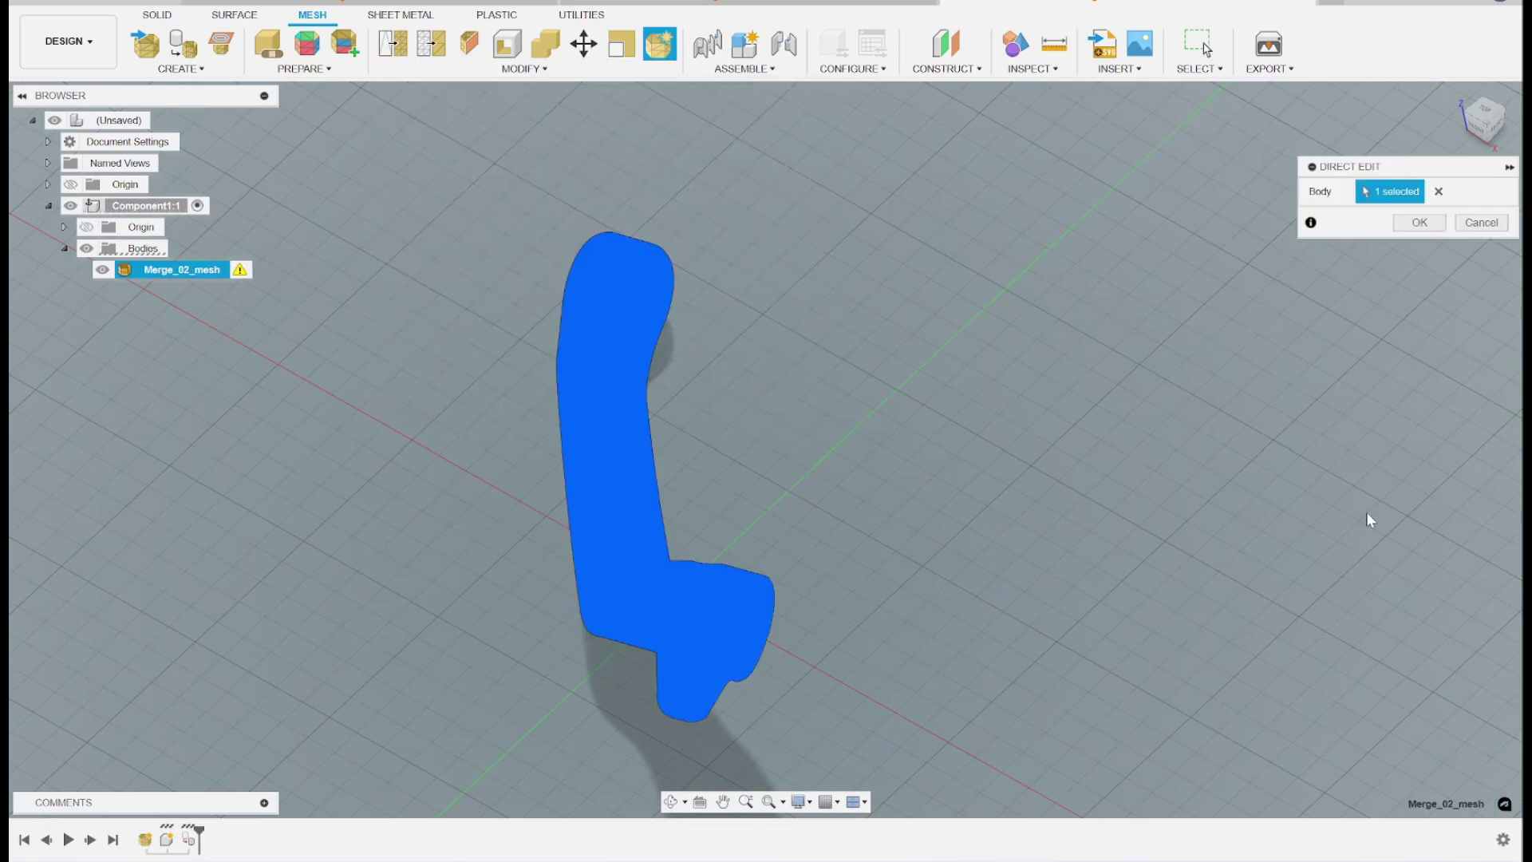
left_click(1419, 222)
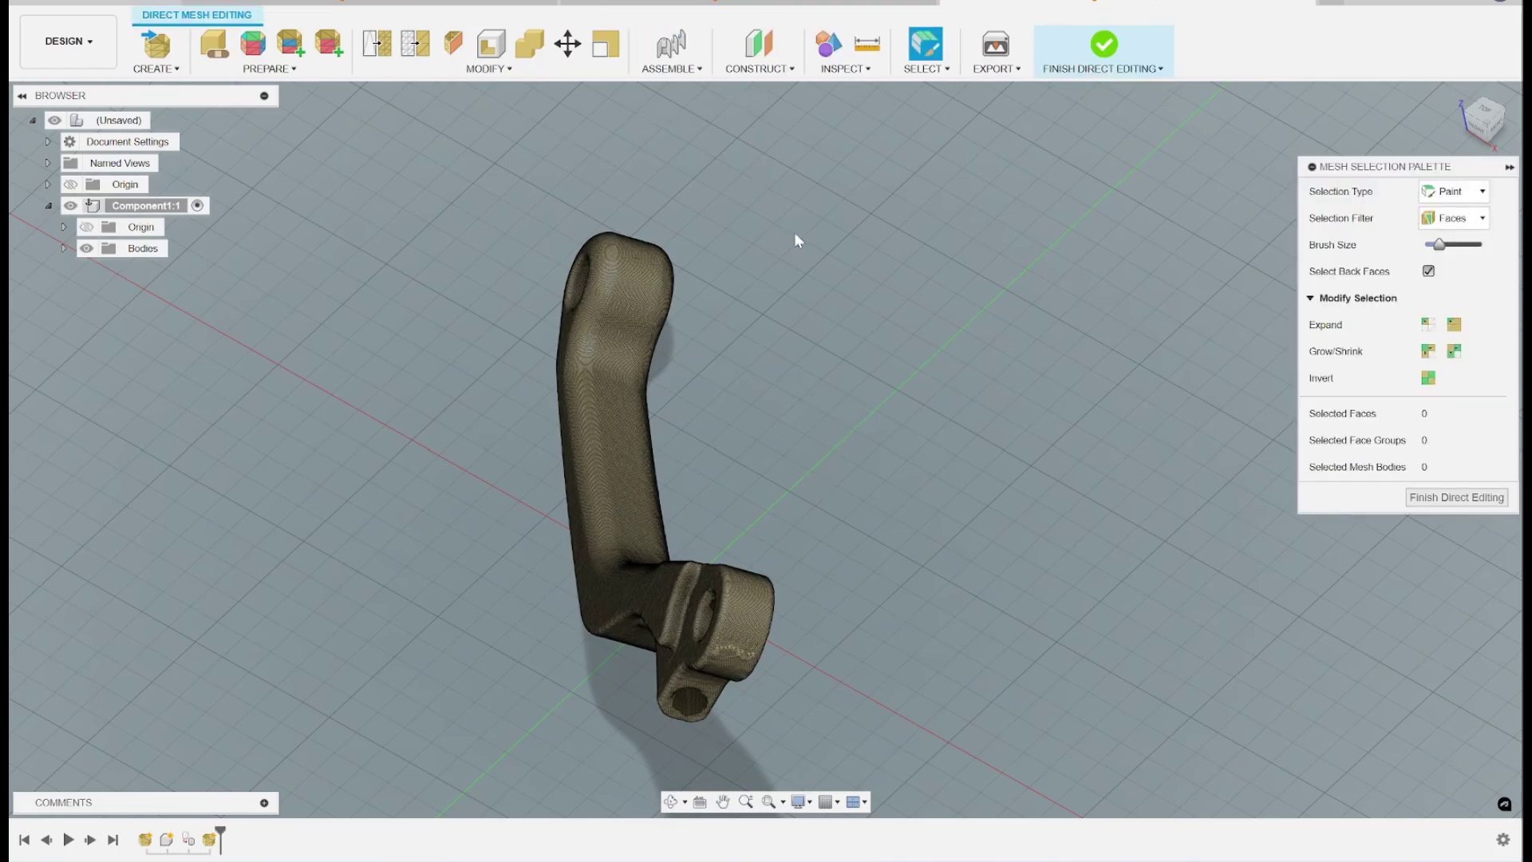
- Construct a plane through three mesh points on the flat outer face of the lever's long arm
left_click(732, 70)
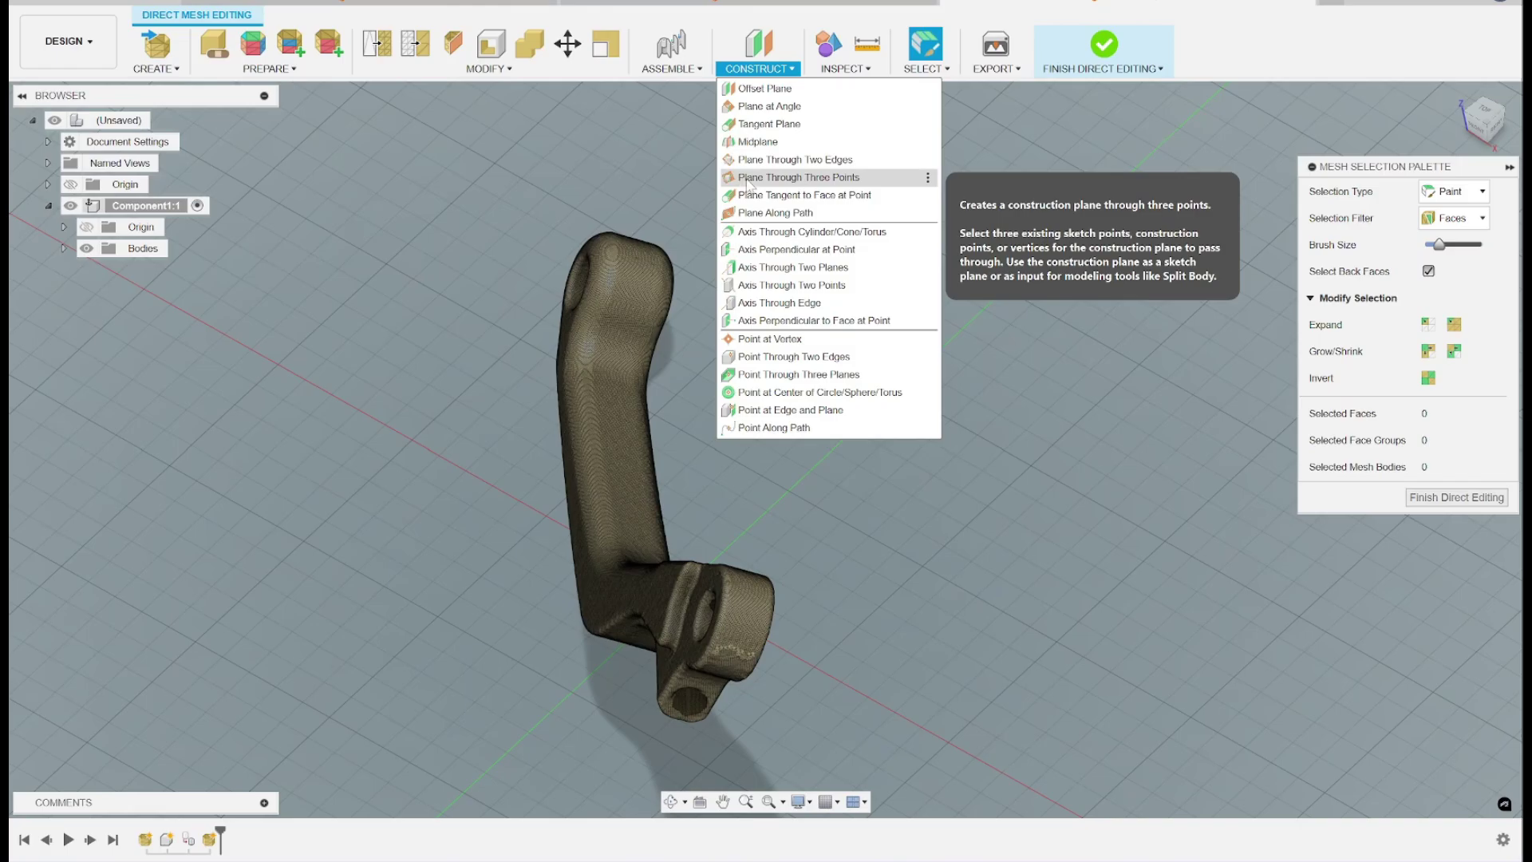
left_click(851, 179)
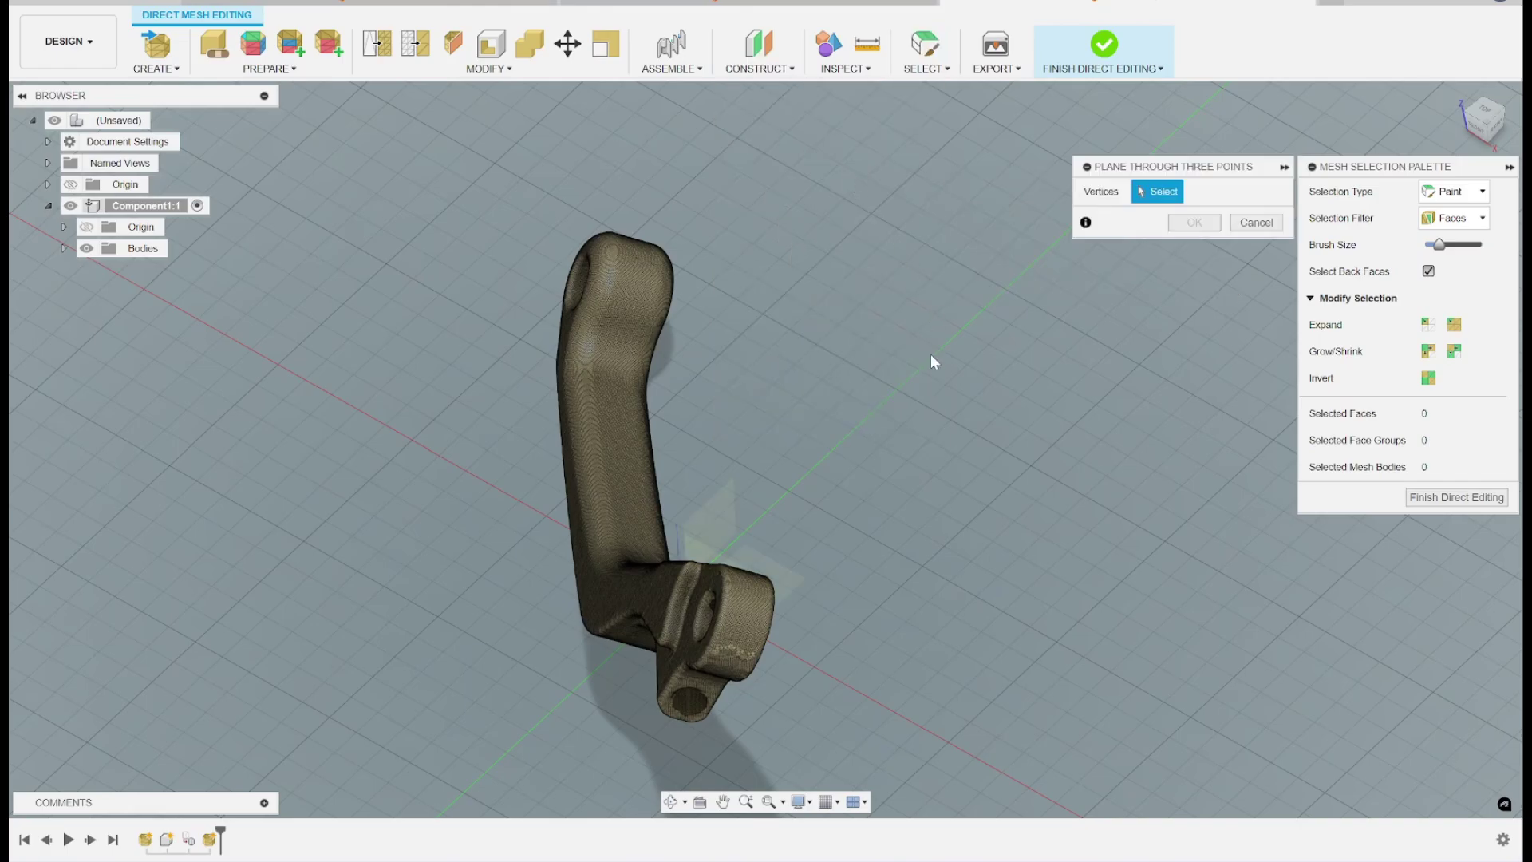
middle_click_drag(947, 396, 842, 430, "shift")
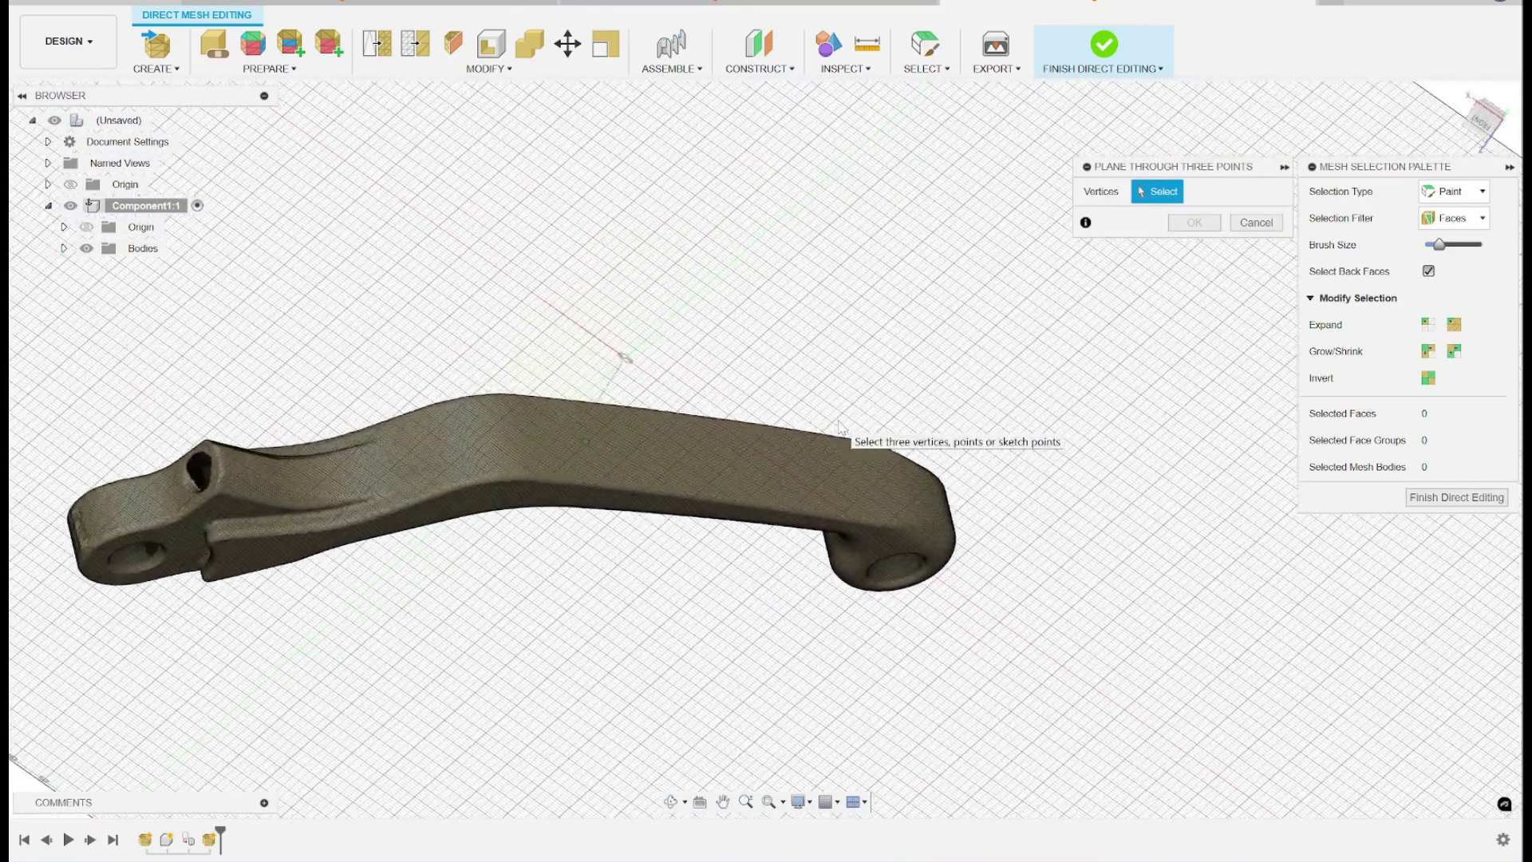
left_click(591, 411)
left_click(688, 487)
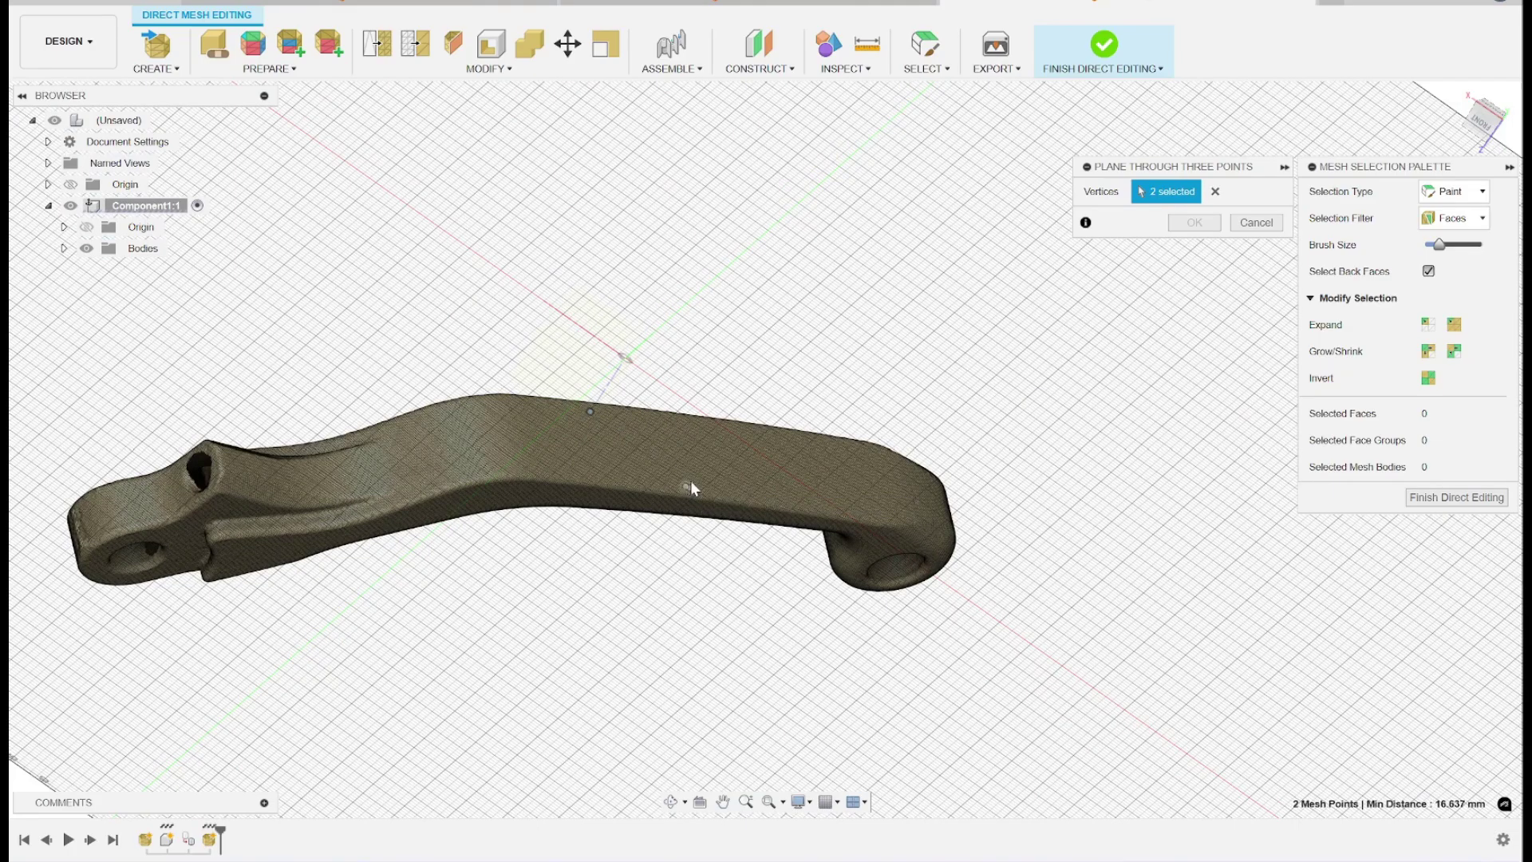
left_click(797, 441)
middle_click_drag(694, 573, 742, 563, "shift")
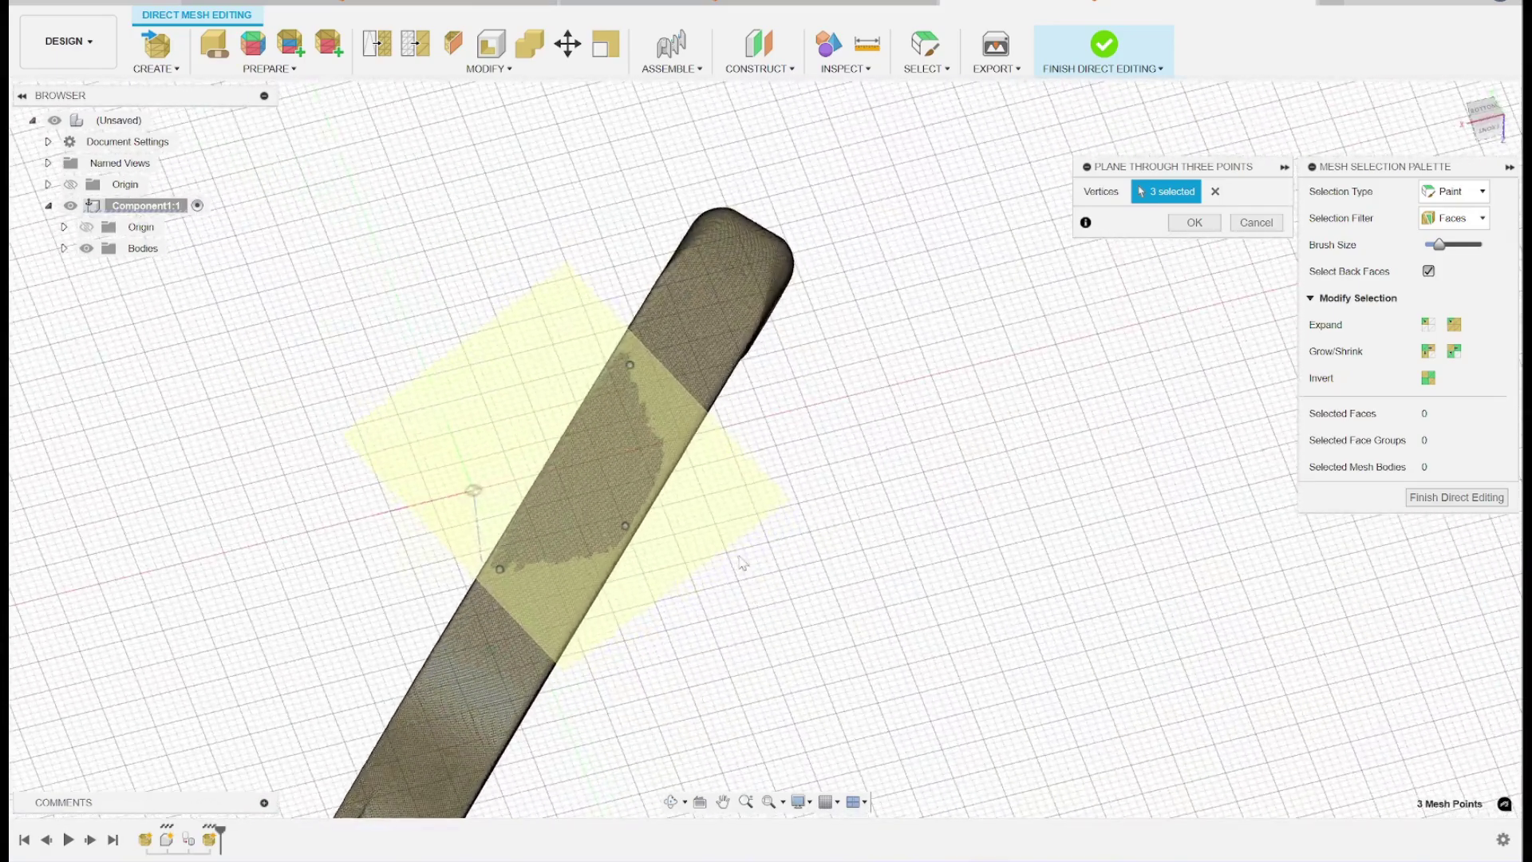
left_click(1215, 191)
left_click(605, 386)
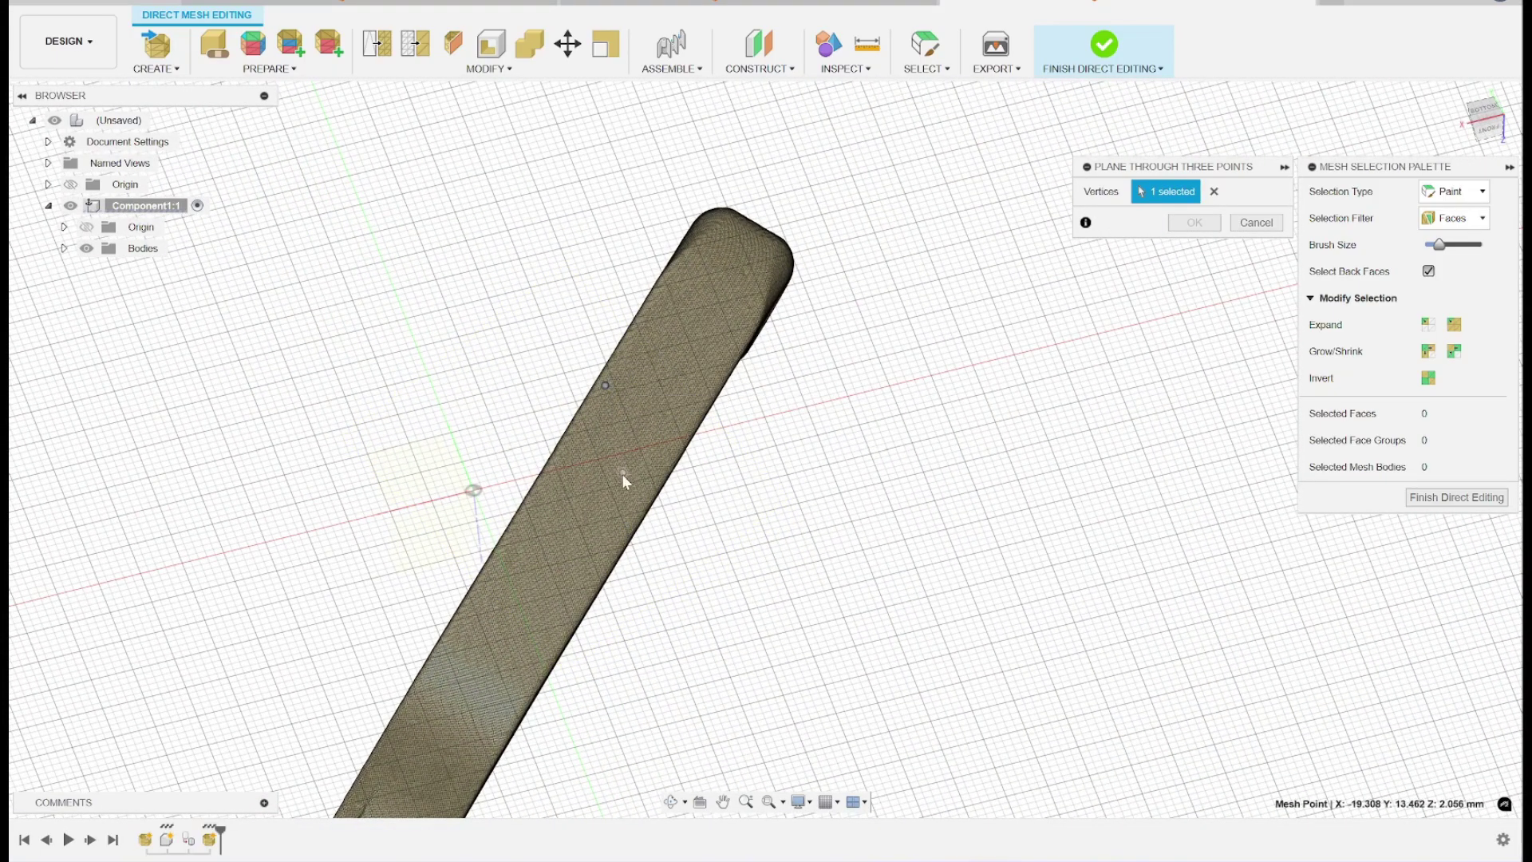
left_click(626, 489)
left_click(543, 561)
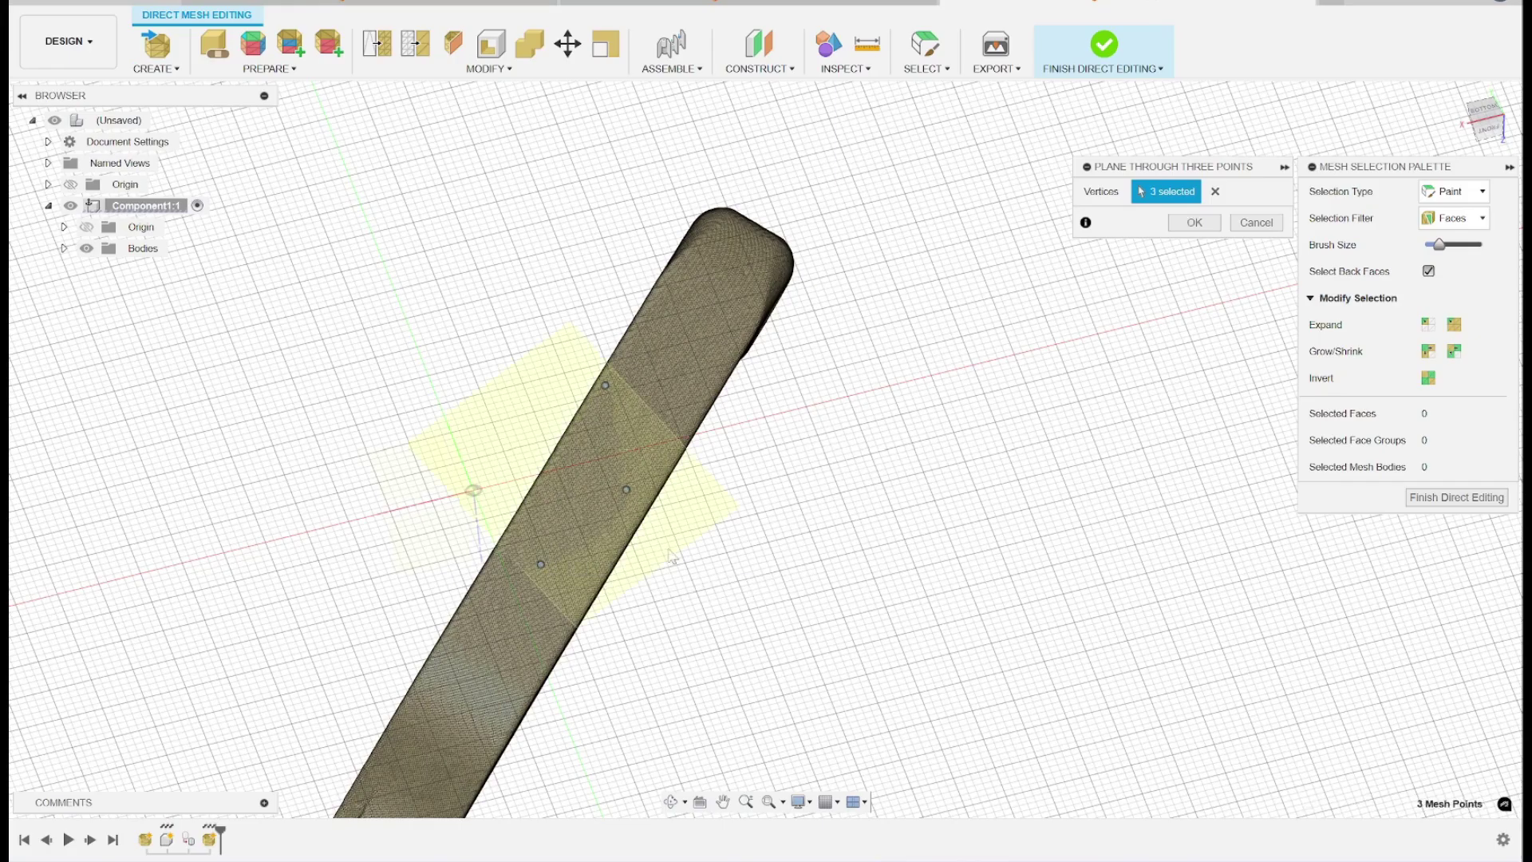
mouse_move(881, 522)
middle_mouse_down("shift")
mouse_move(878, 495)
mouse_move(882, 519)
middle_mouse_up("shift")
left_click(1178, 225)
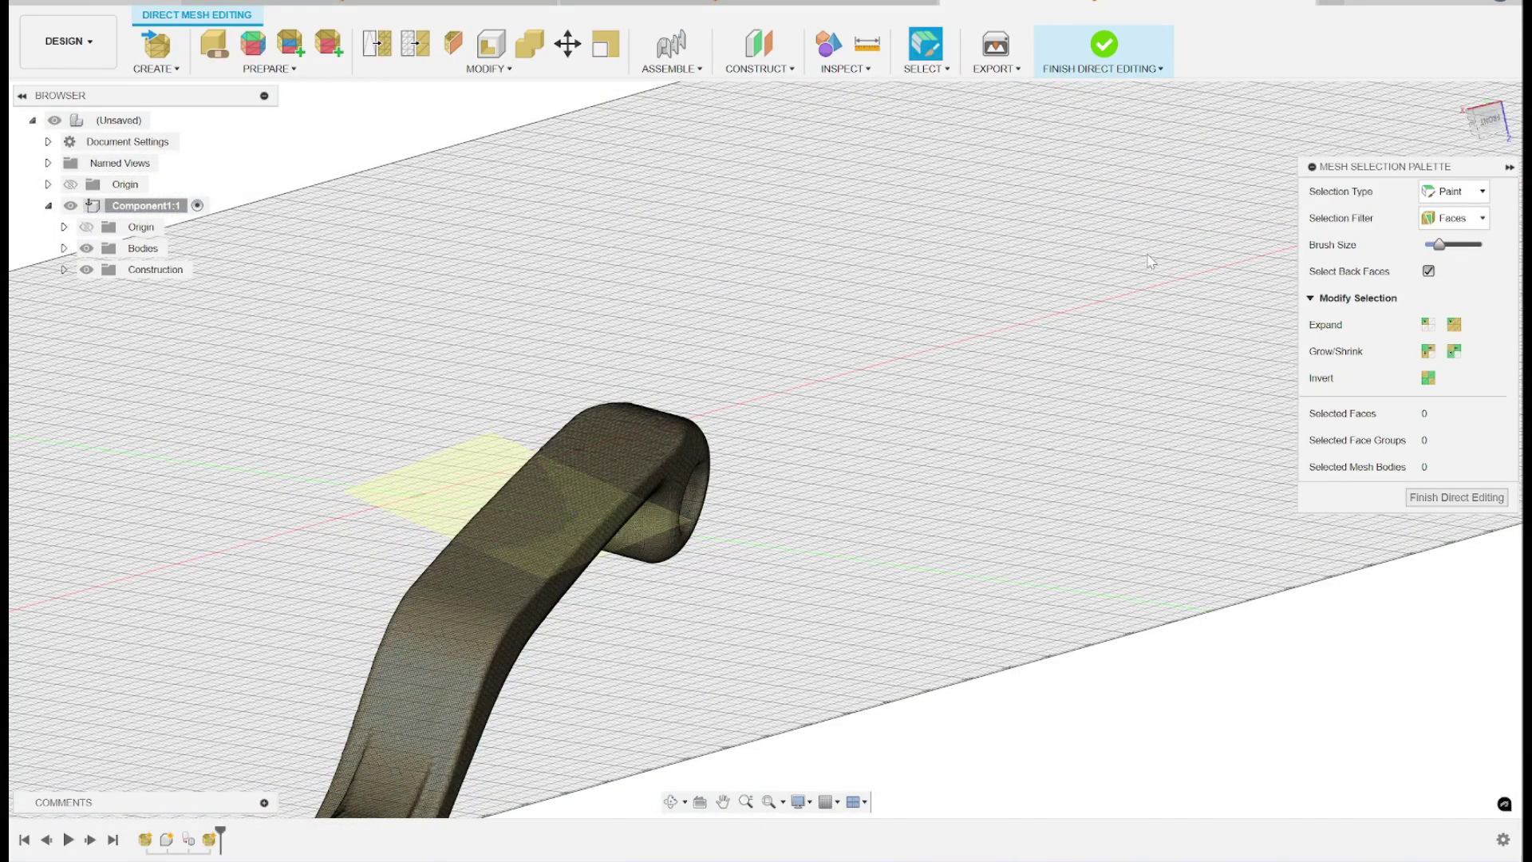
- Construct a plane through three mesh points around the pivot hole at the lever's notched end, and finish direct editing
middle_click_drag(748, 317, 745, 325, "shift")
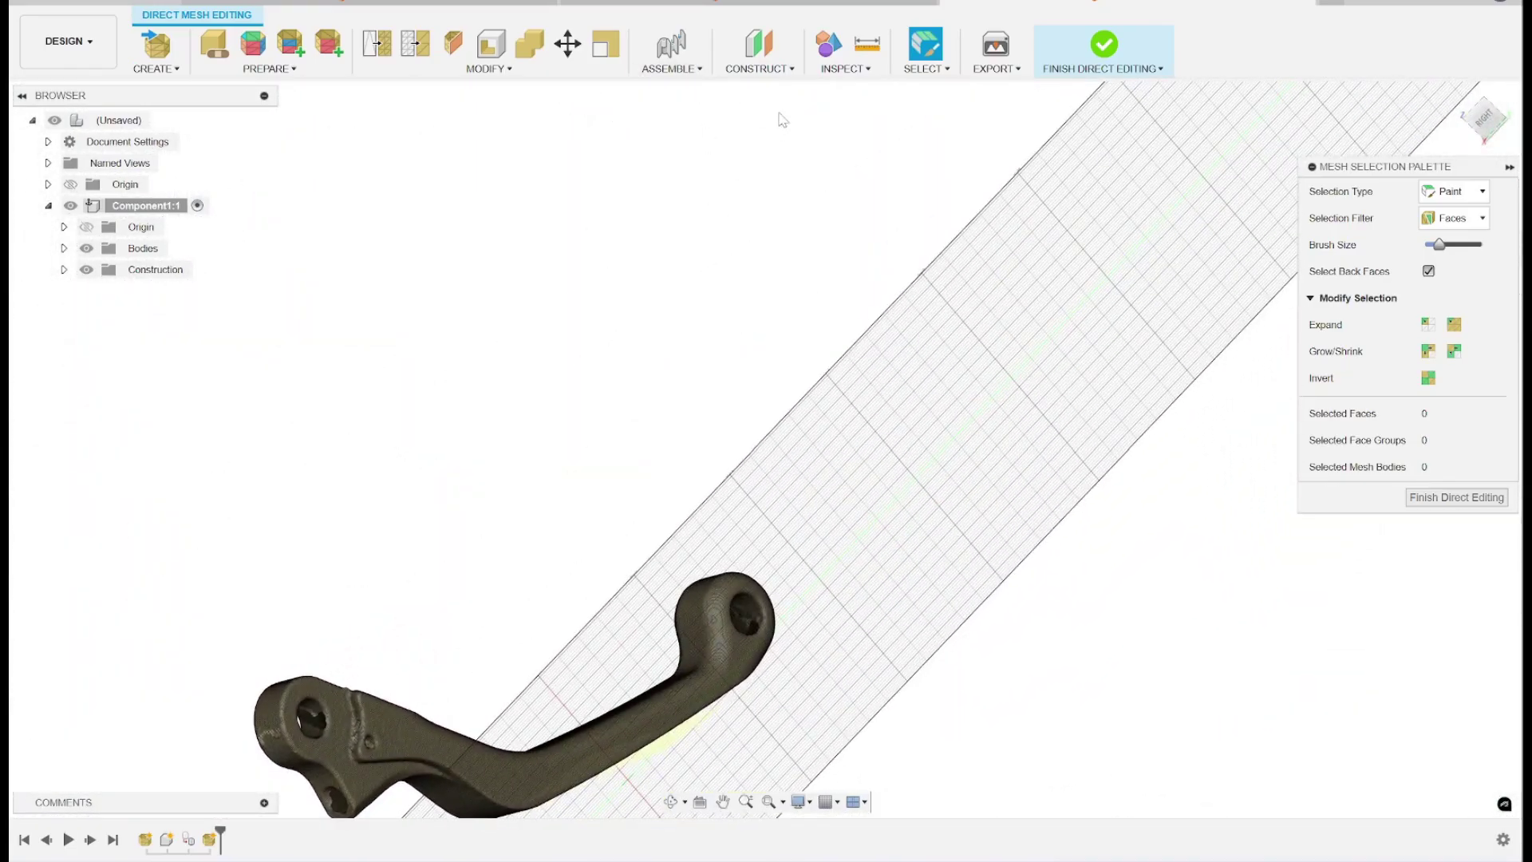
left_click(763, 73)
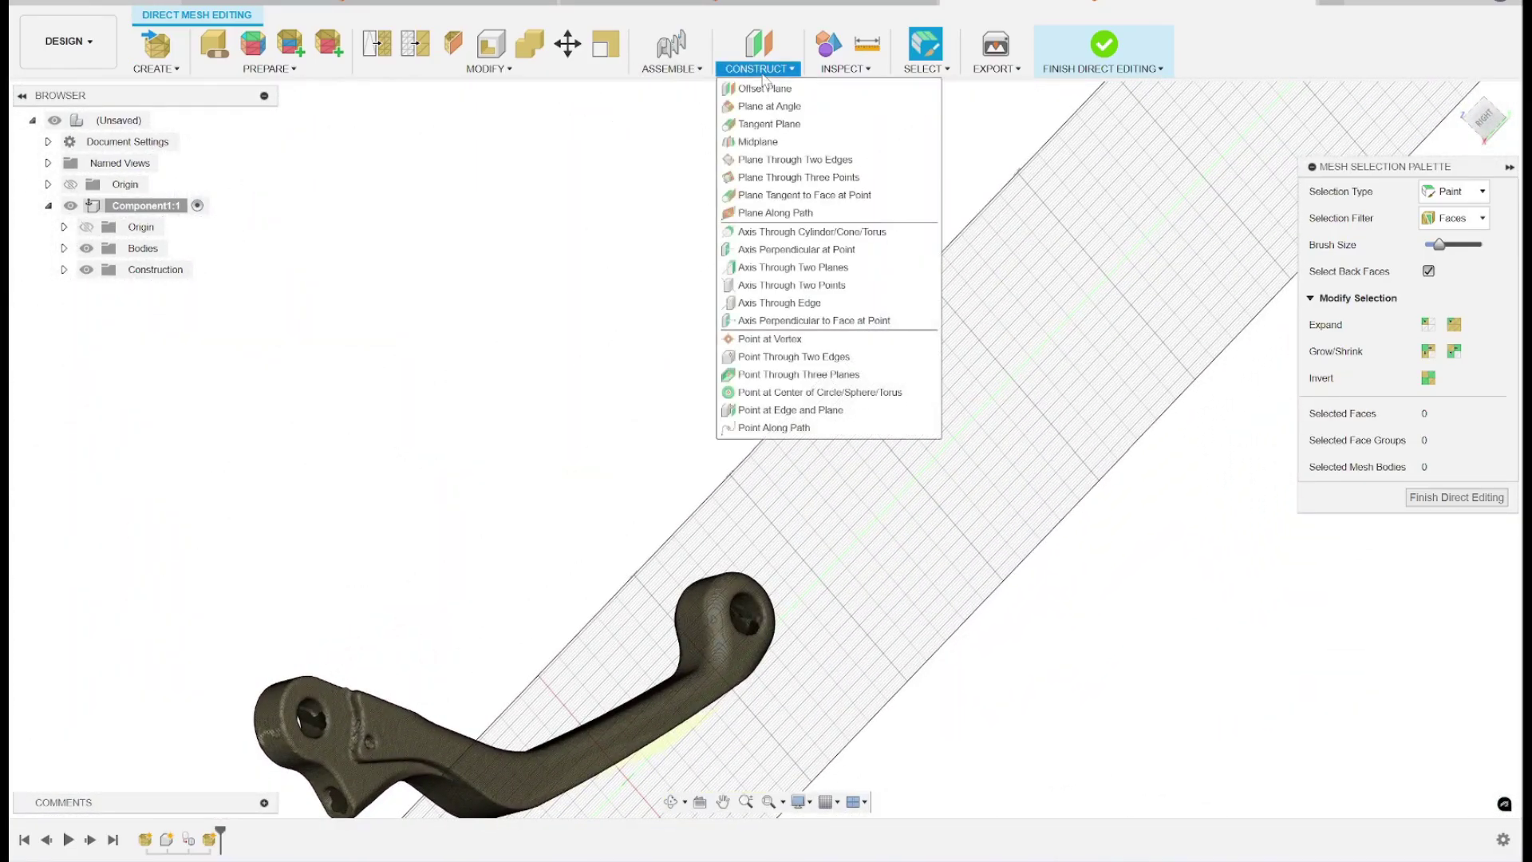
left_click(769, 179)
middle_click_drag(428, 667, 745, 406, "shift")
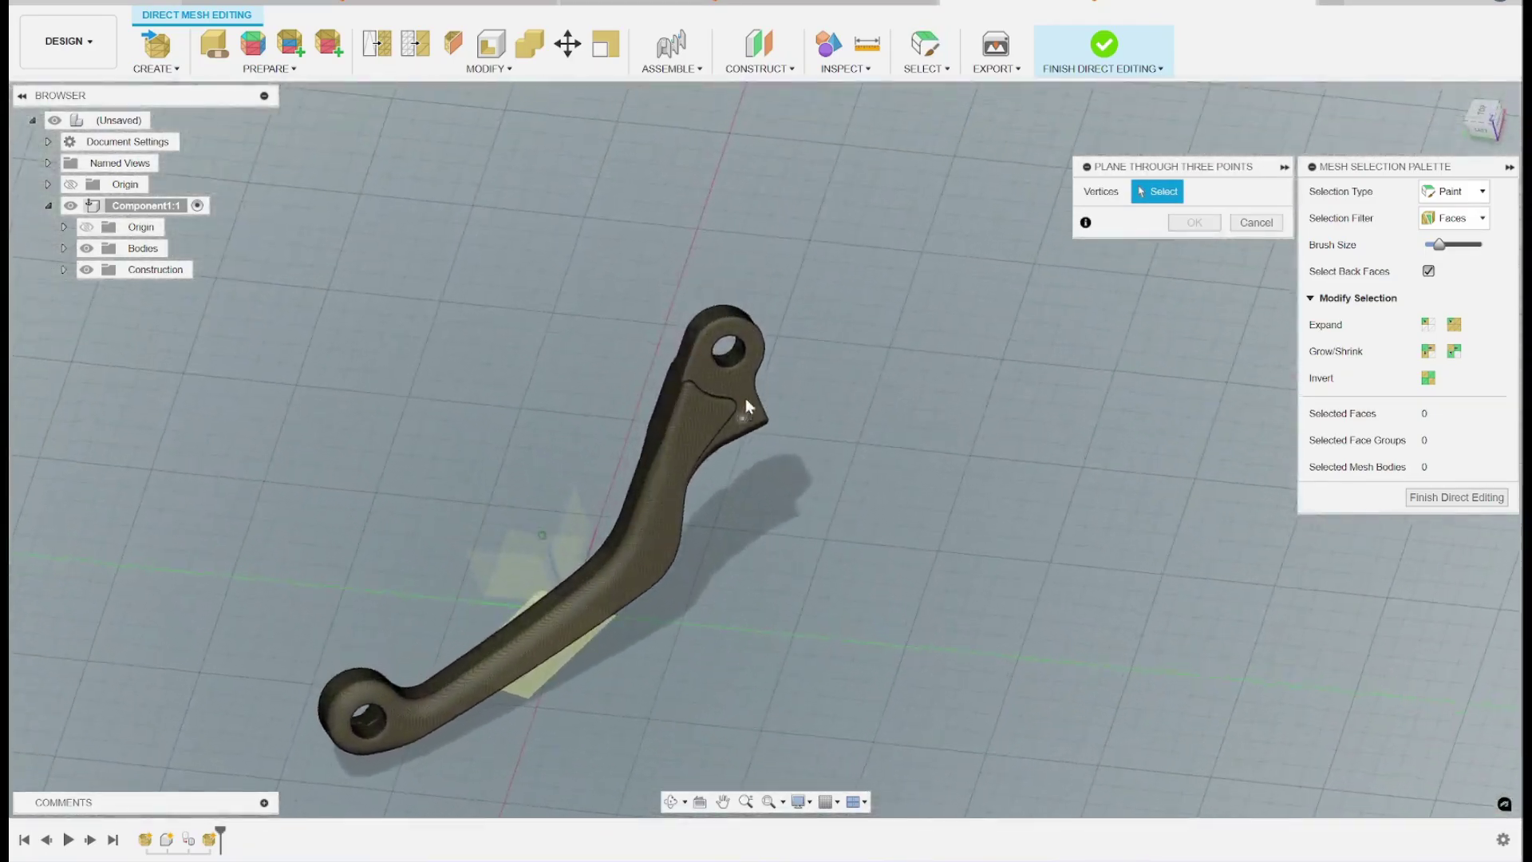
scroll(697, 356, "up", 5)
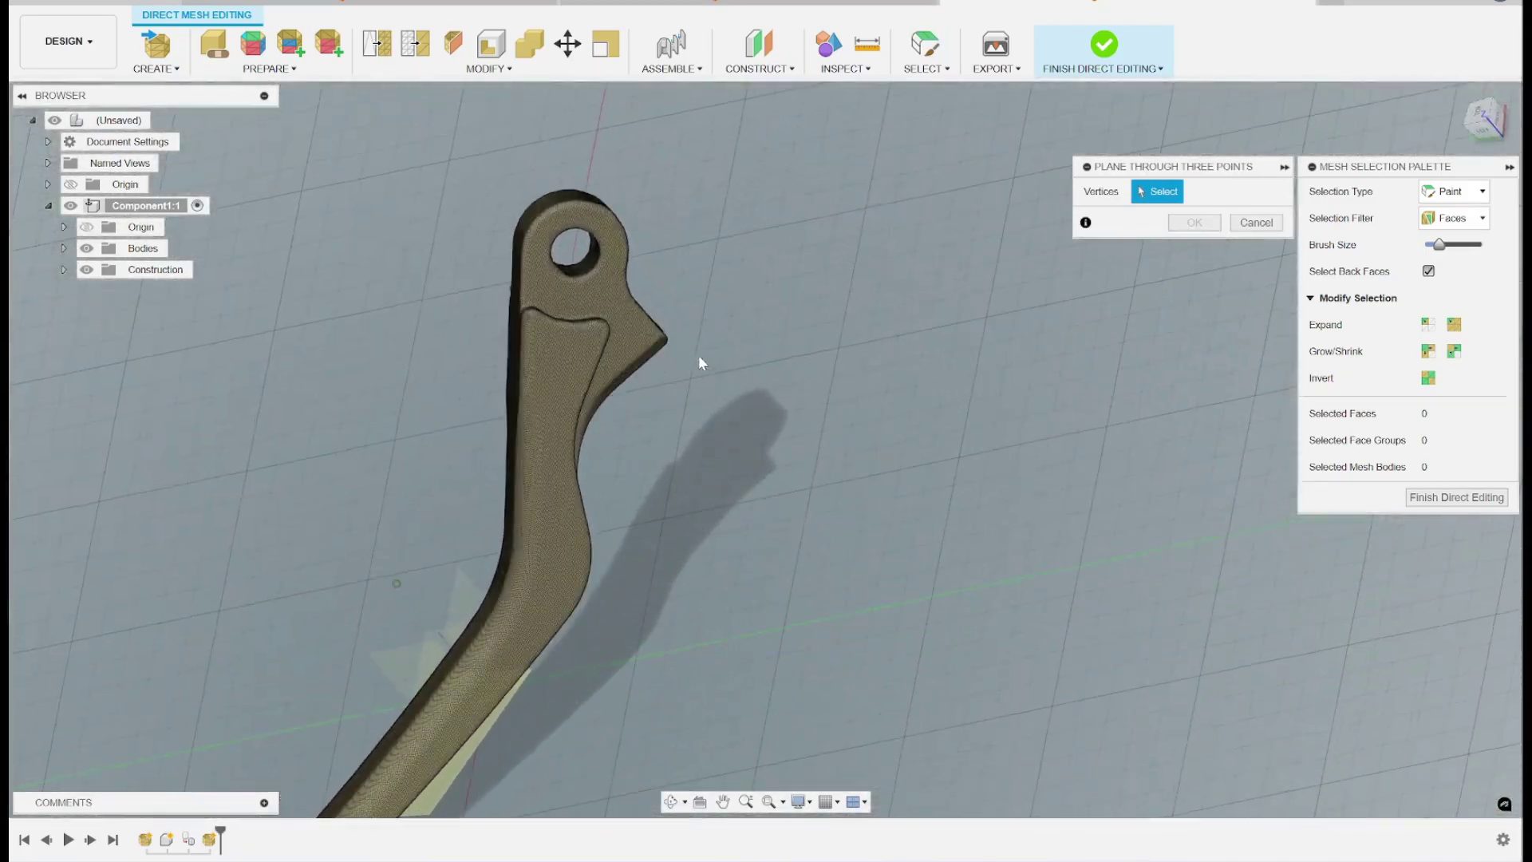
left_click(614, 305)
left_click(547, 300)
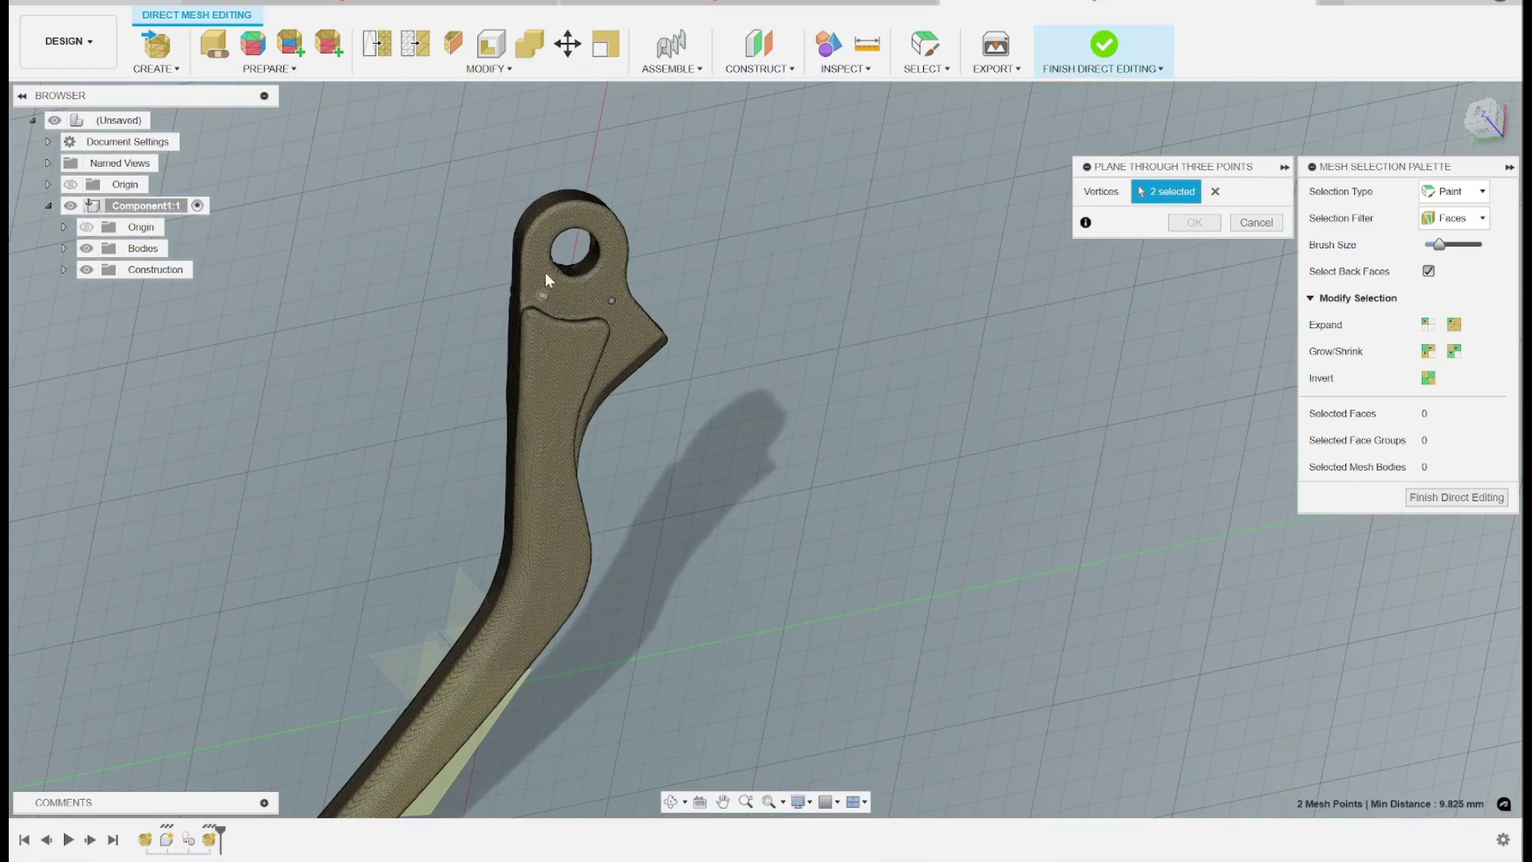
left_click(583, 218)
middle_click_drag(684, 347, 1040, 325, "shift")
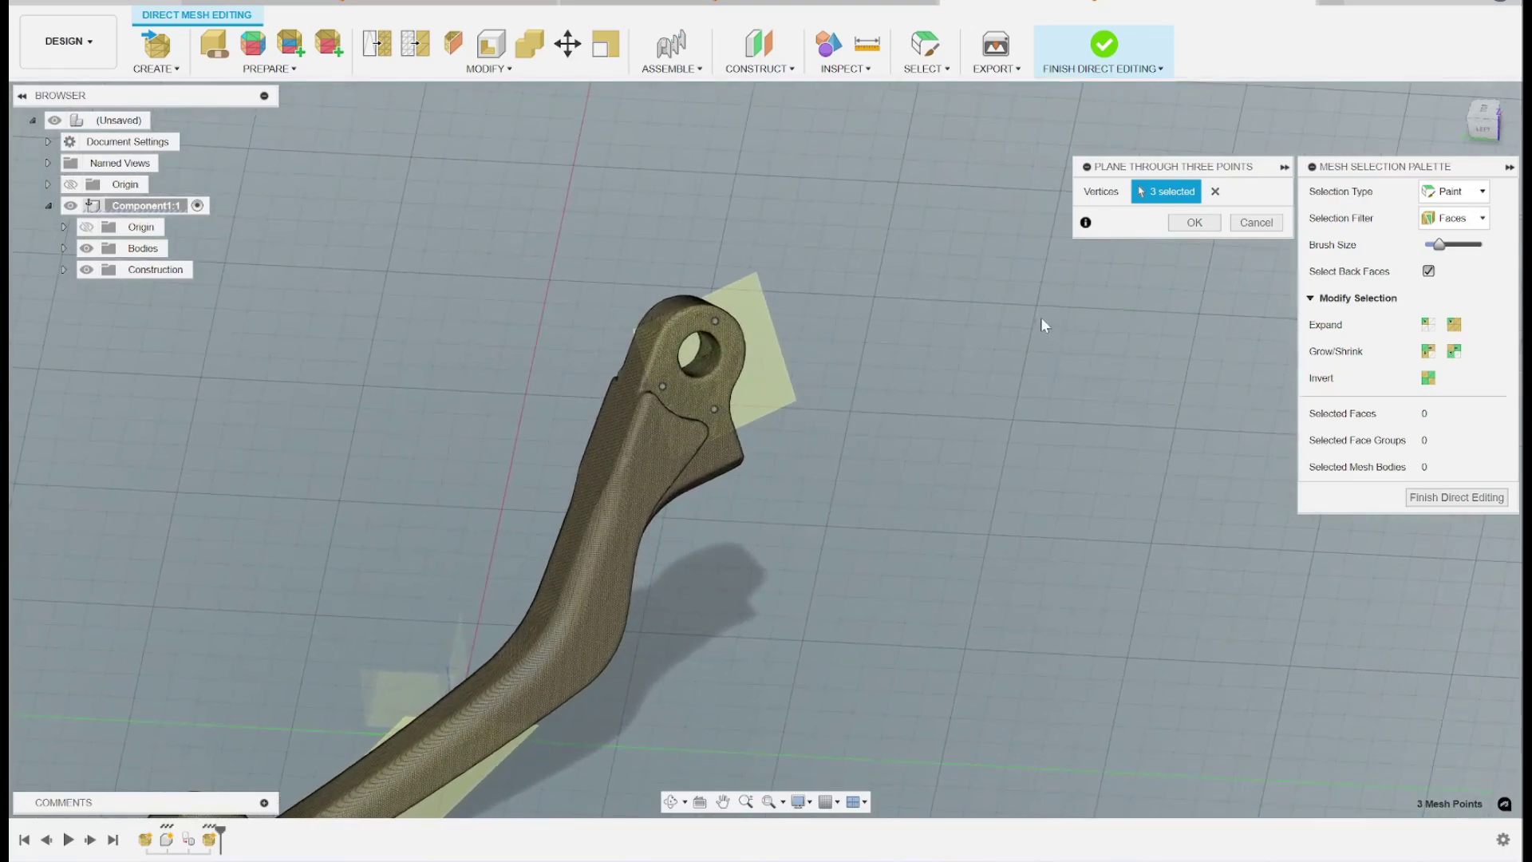
left_click(1197, 224)
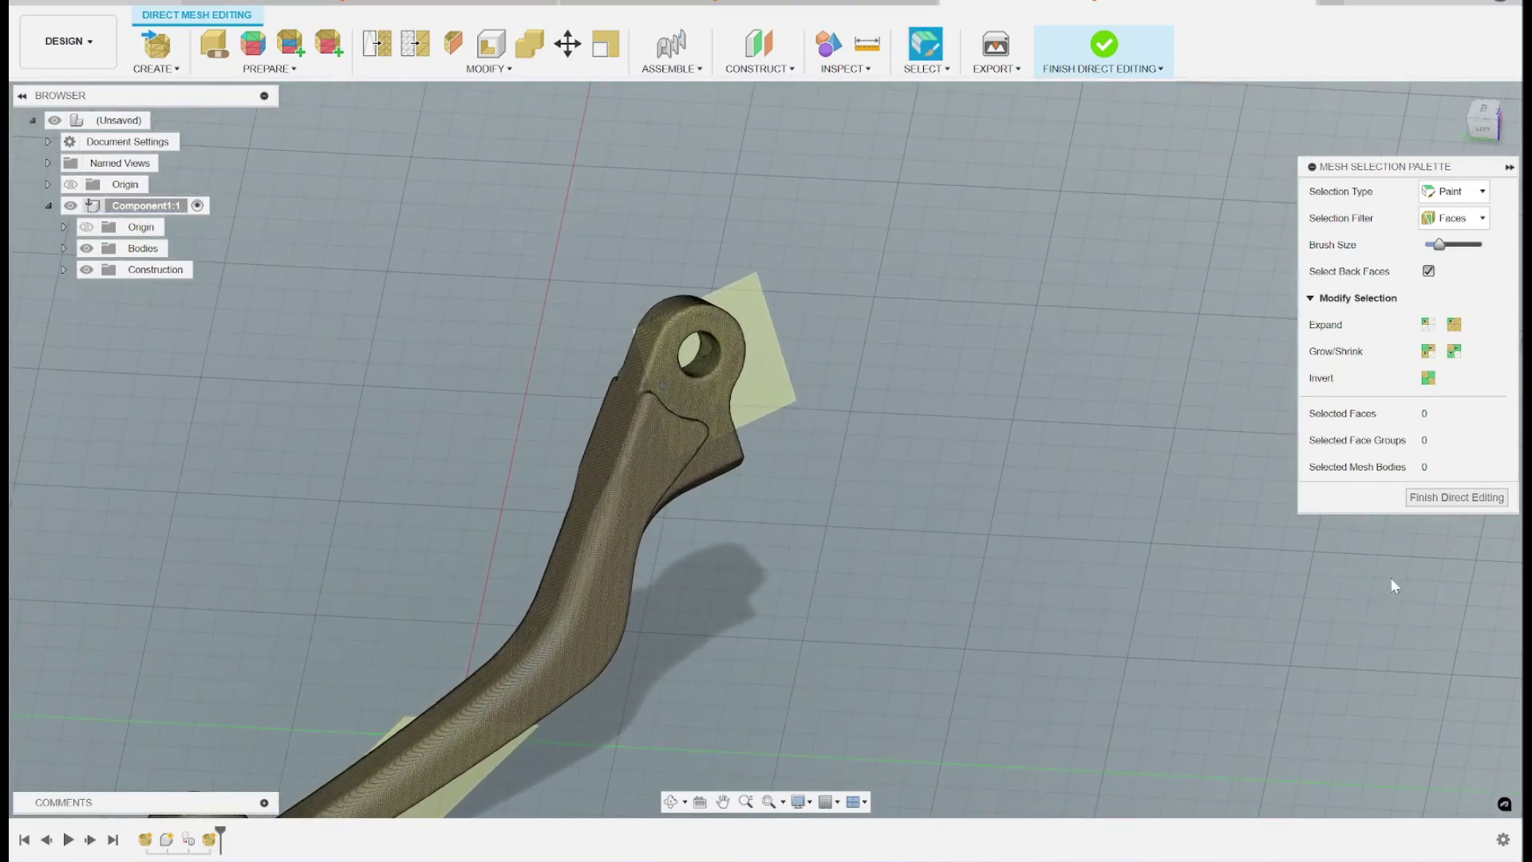
left_click(1436, 497)
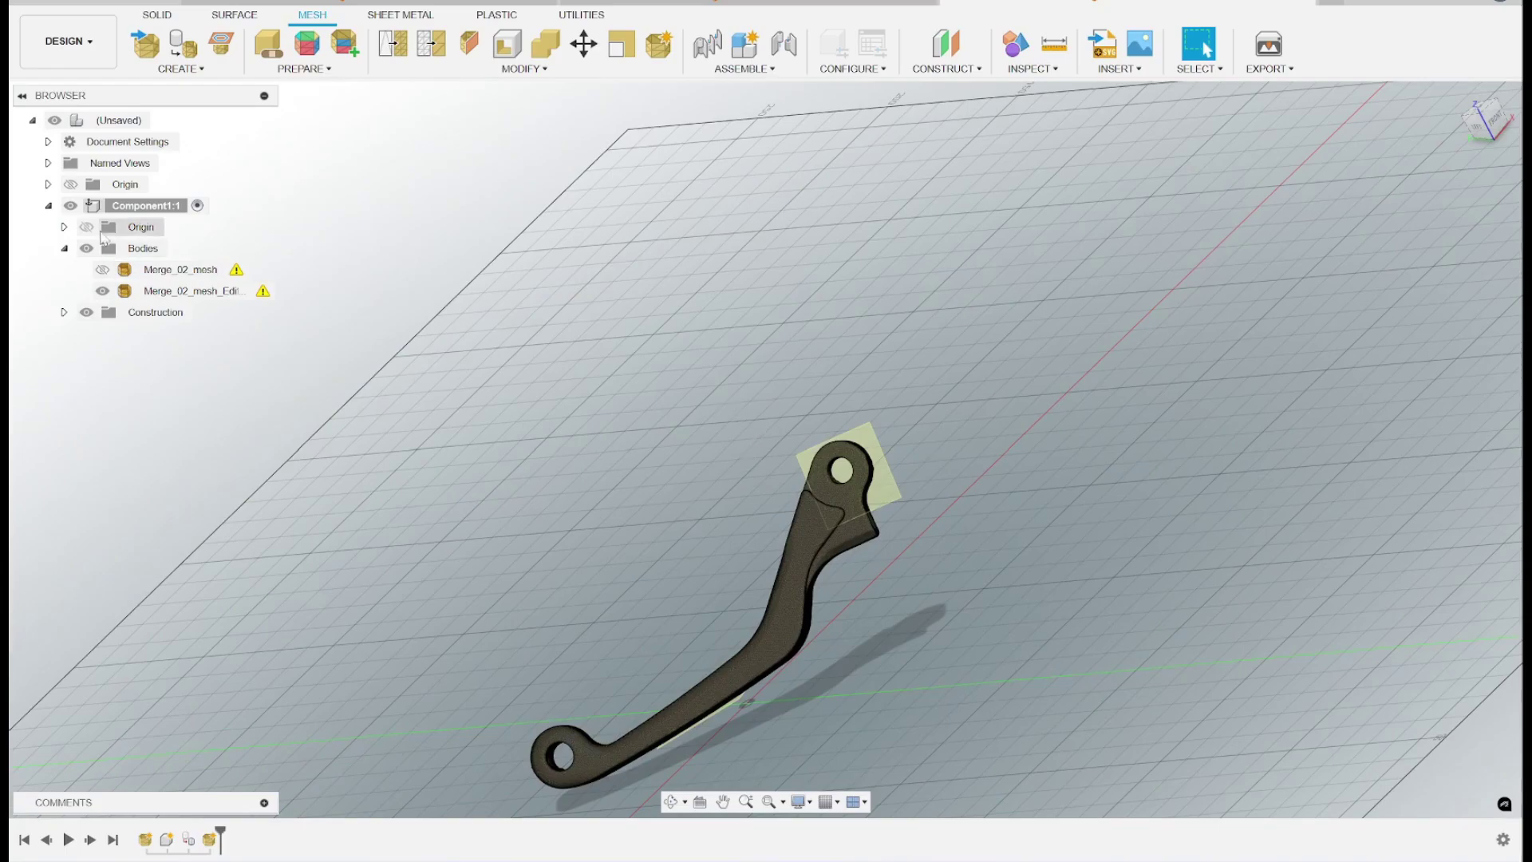
- Show the top-level origin planes and axes, and unground Component1 from its parent
left_click(48, 185)
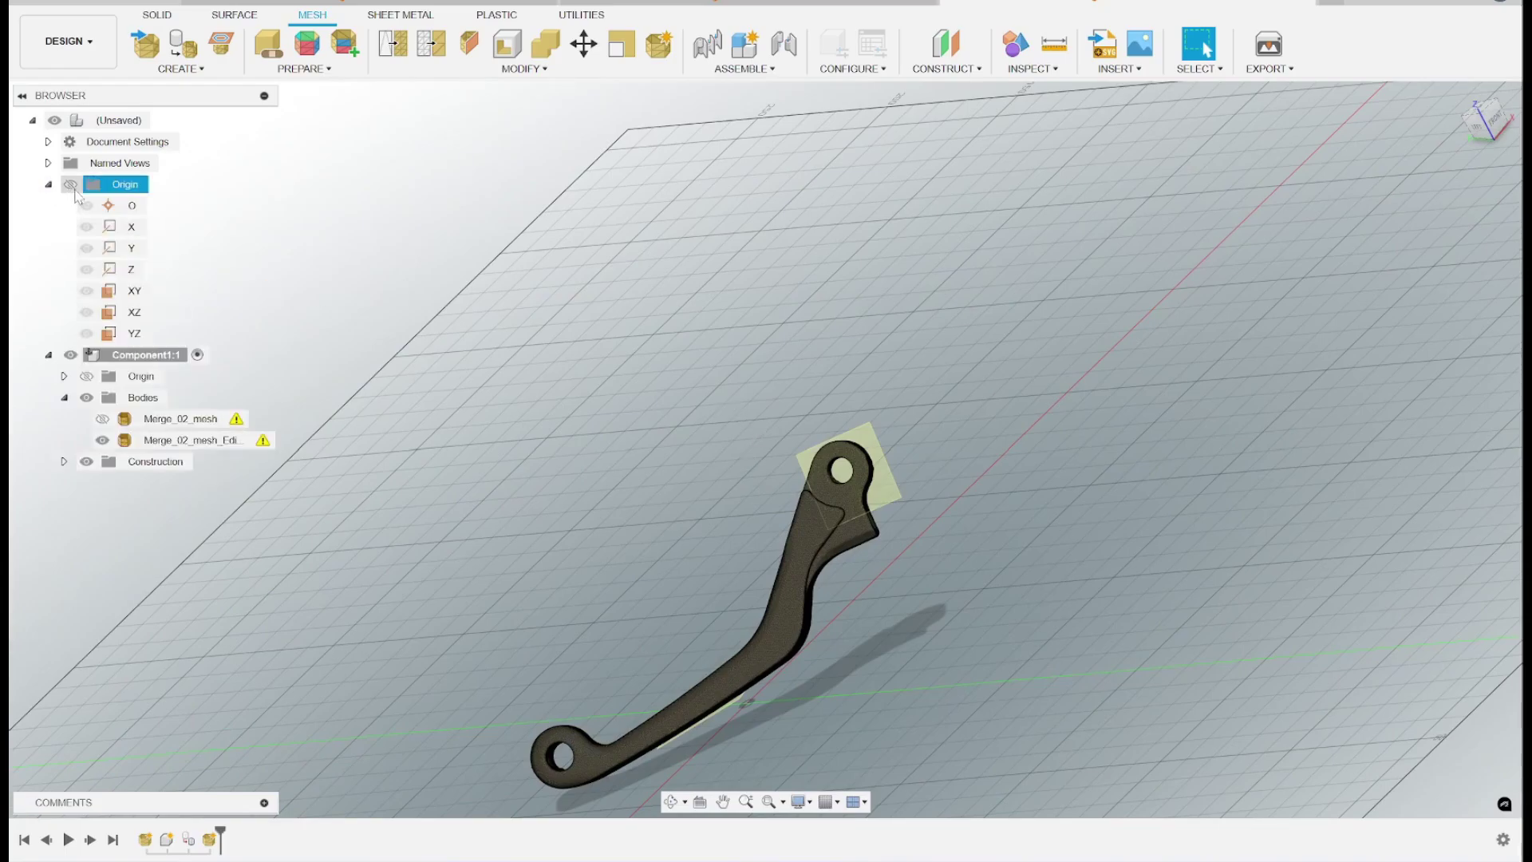
left_click(70, 184)
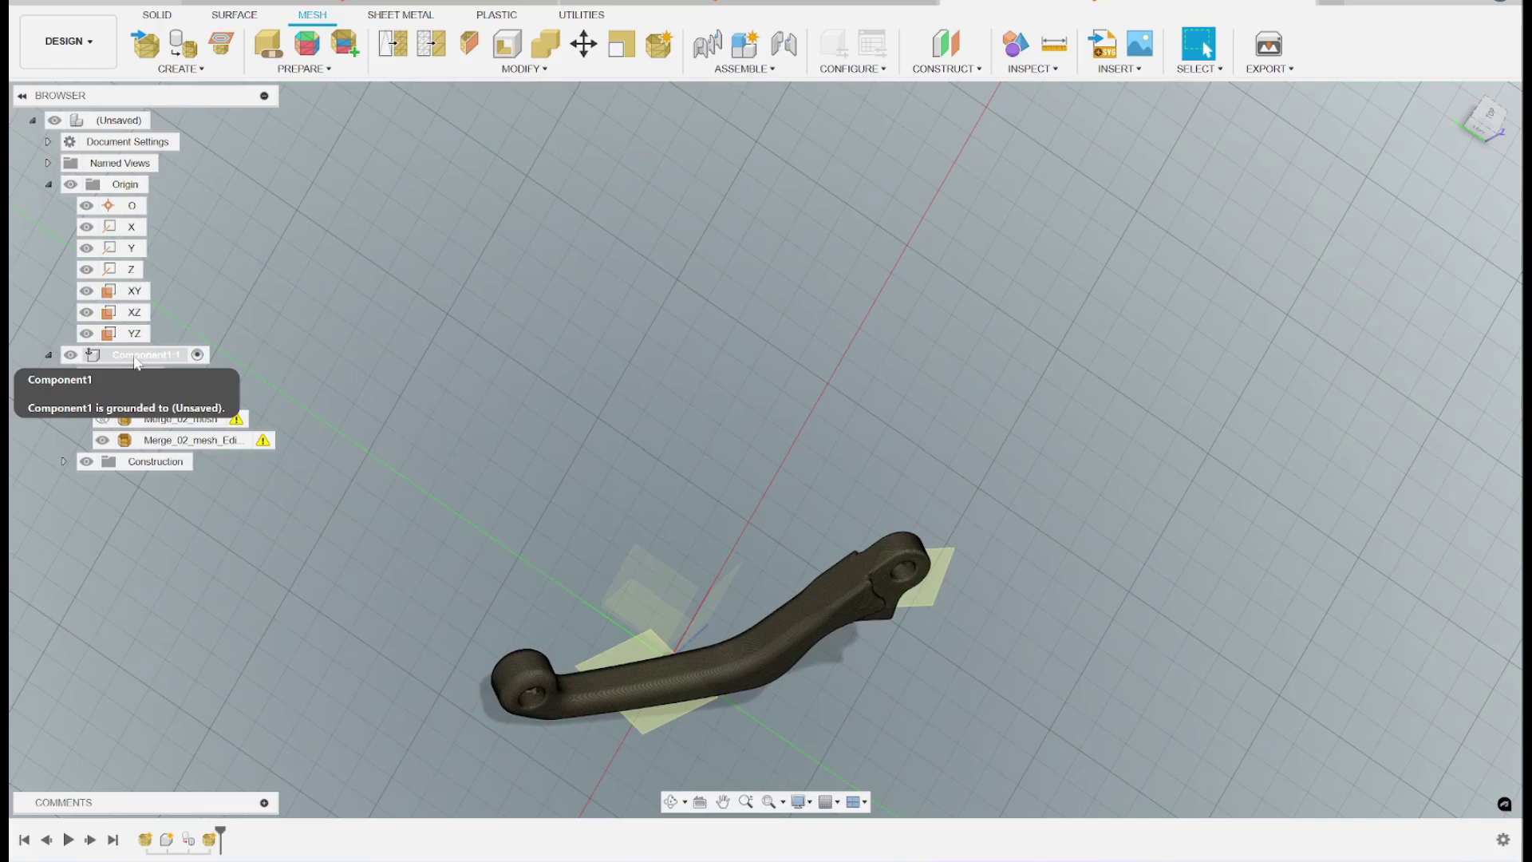
right_click(136, 363)
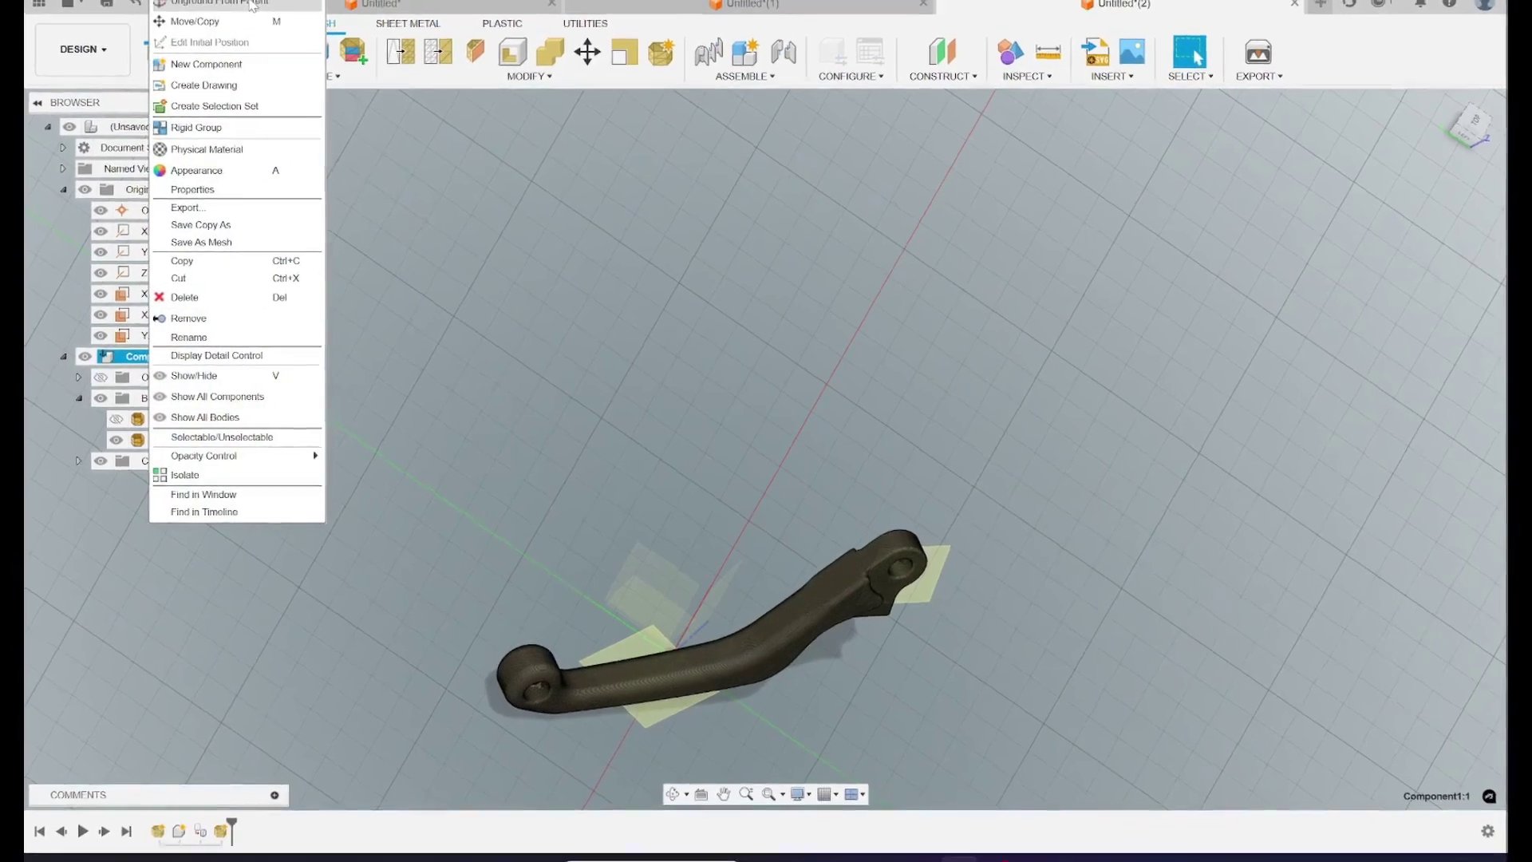
left_click(271, 5)
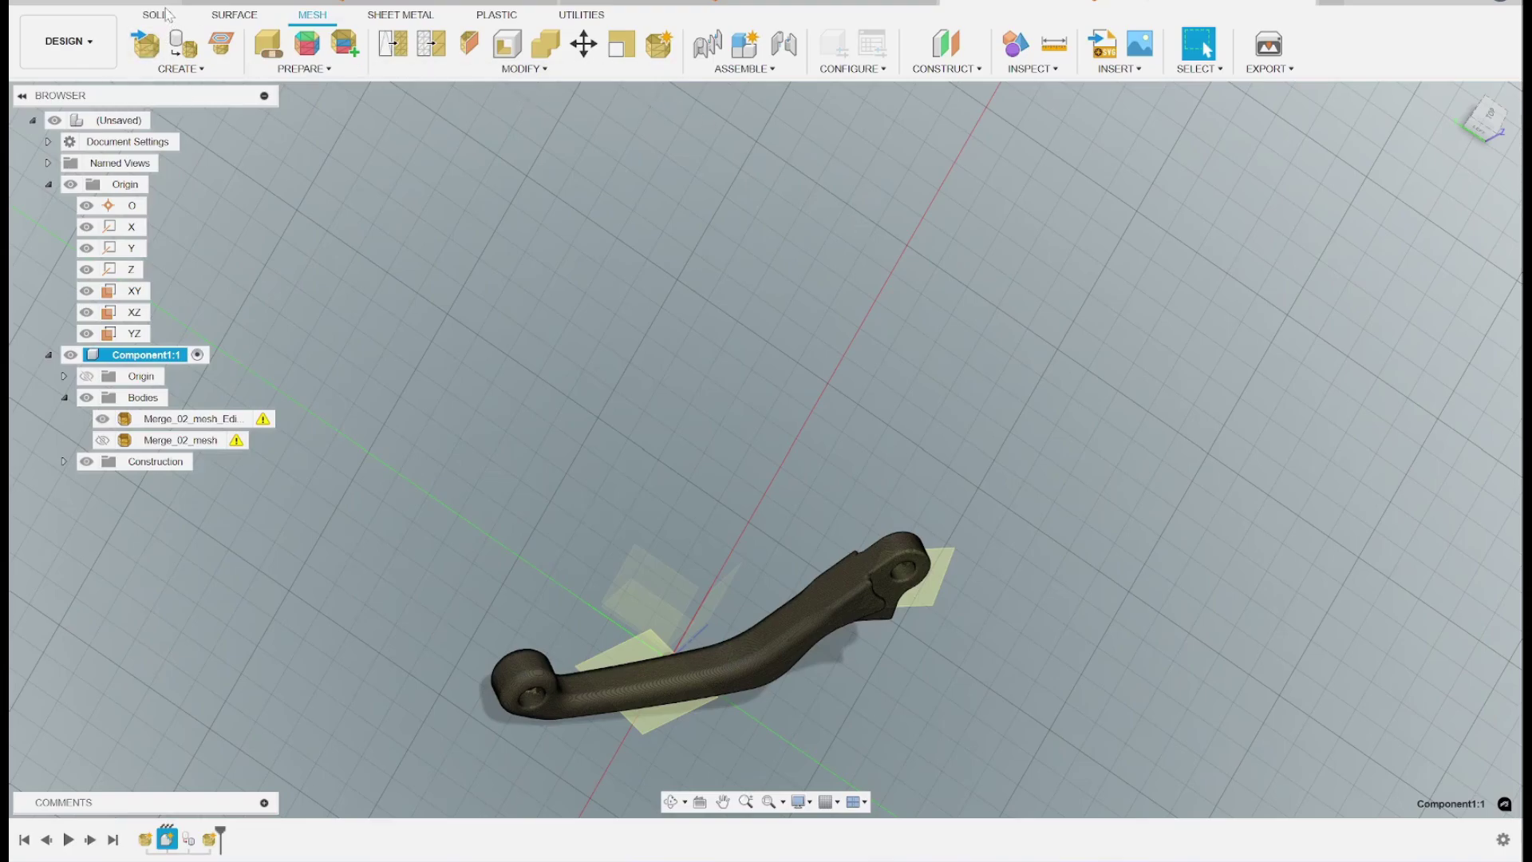
left_click(156, 15)
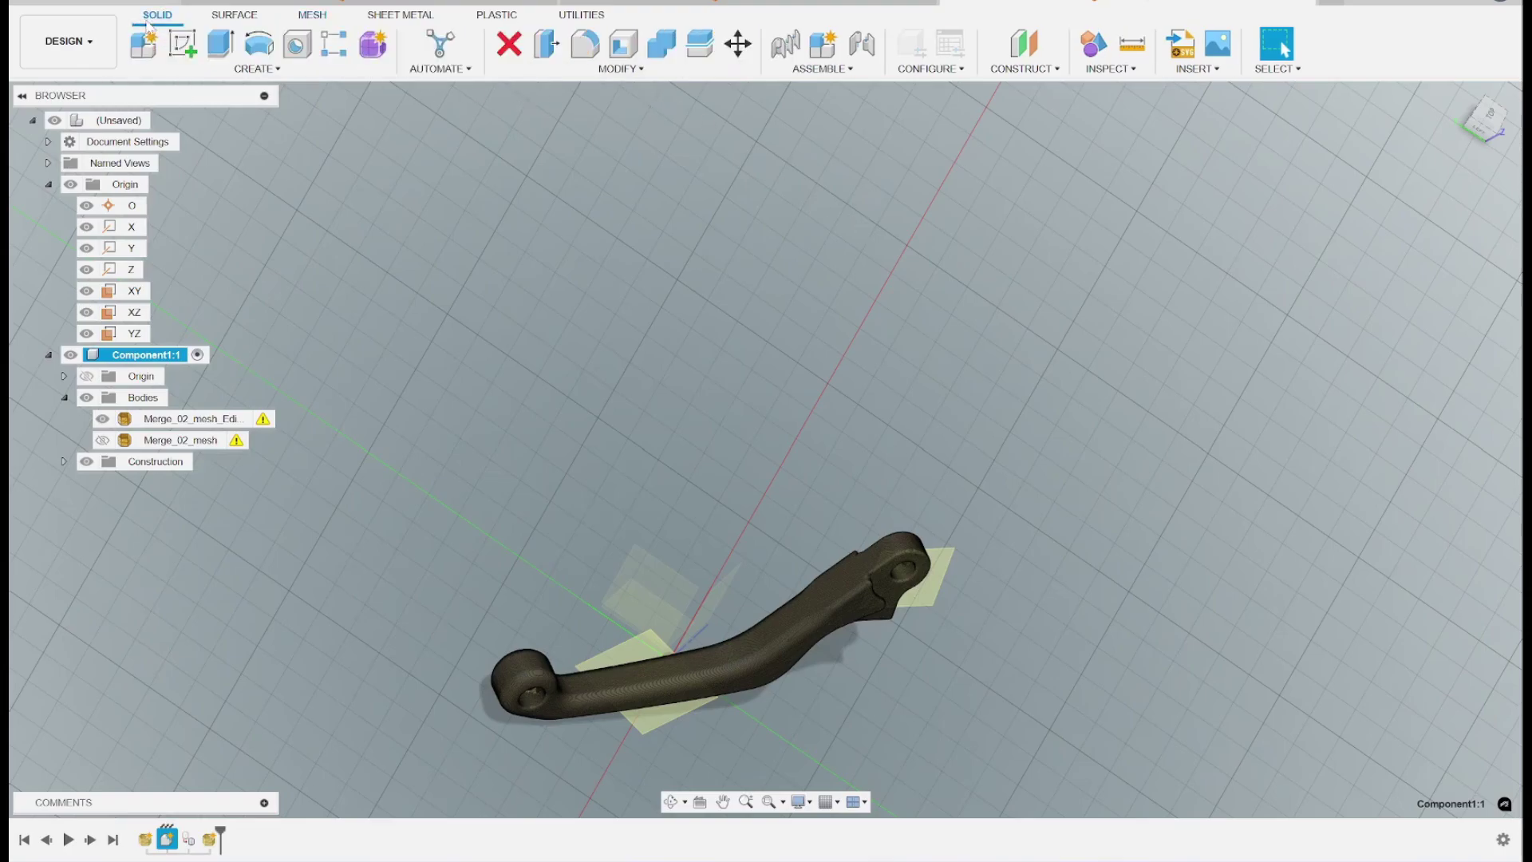
- Align Component1 so the construction plane on the lever's long arm lies on the origin XY plane
left_click(620, 69)
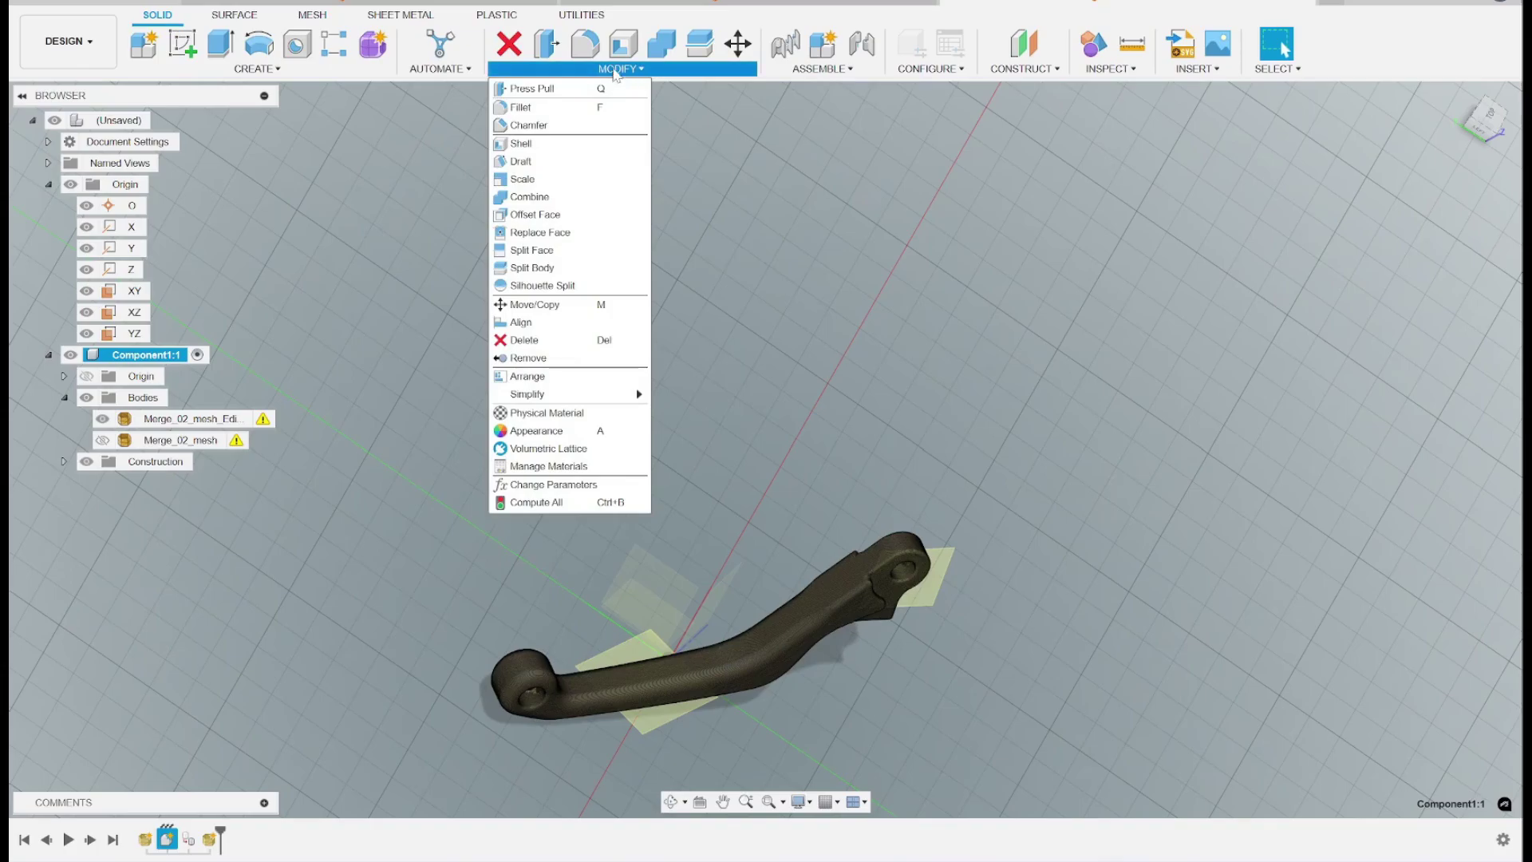
left_click(546, 323)
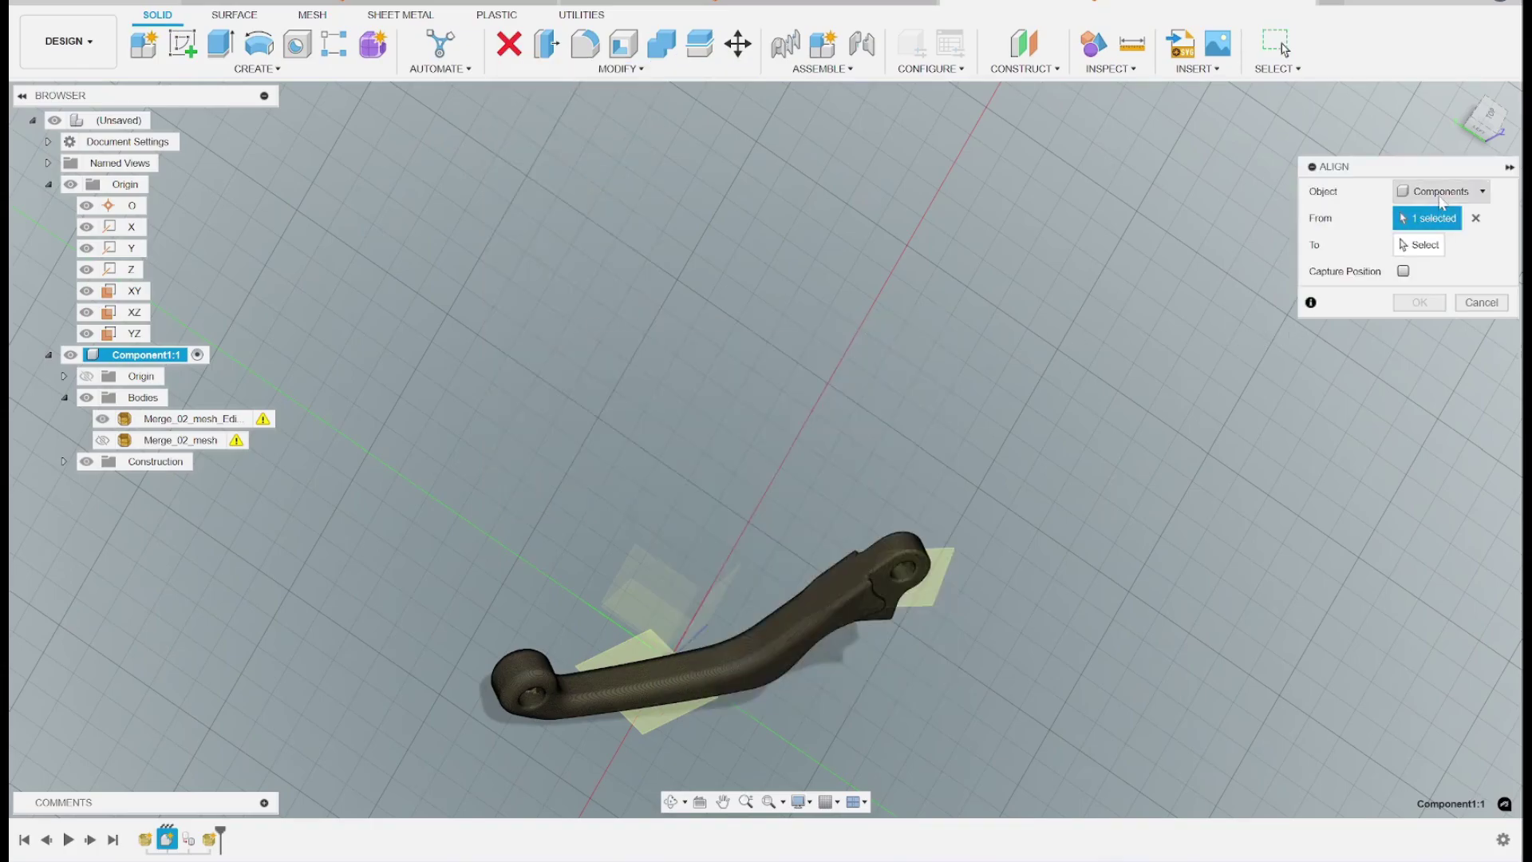
left_click(1441, 195)
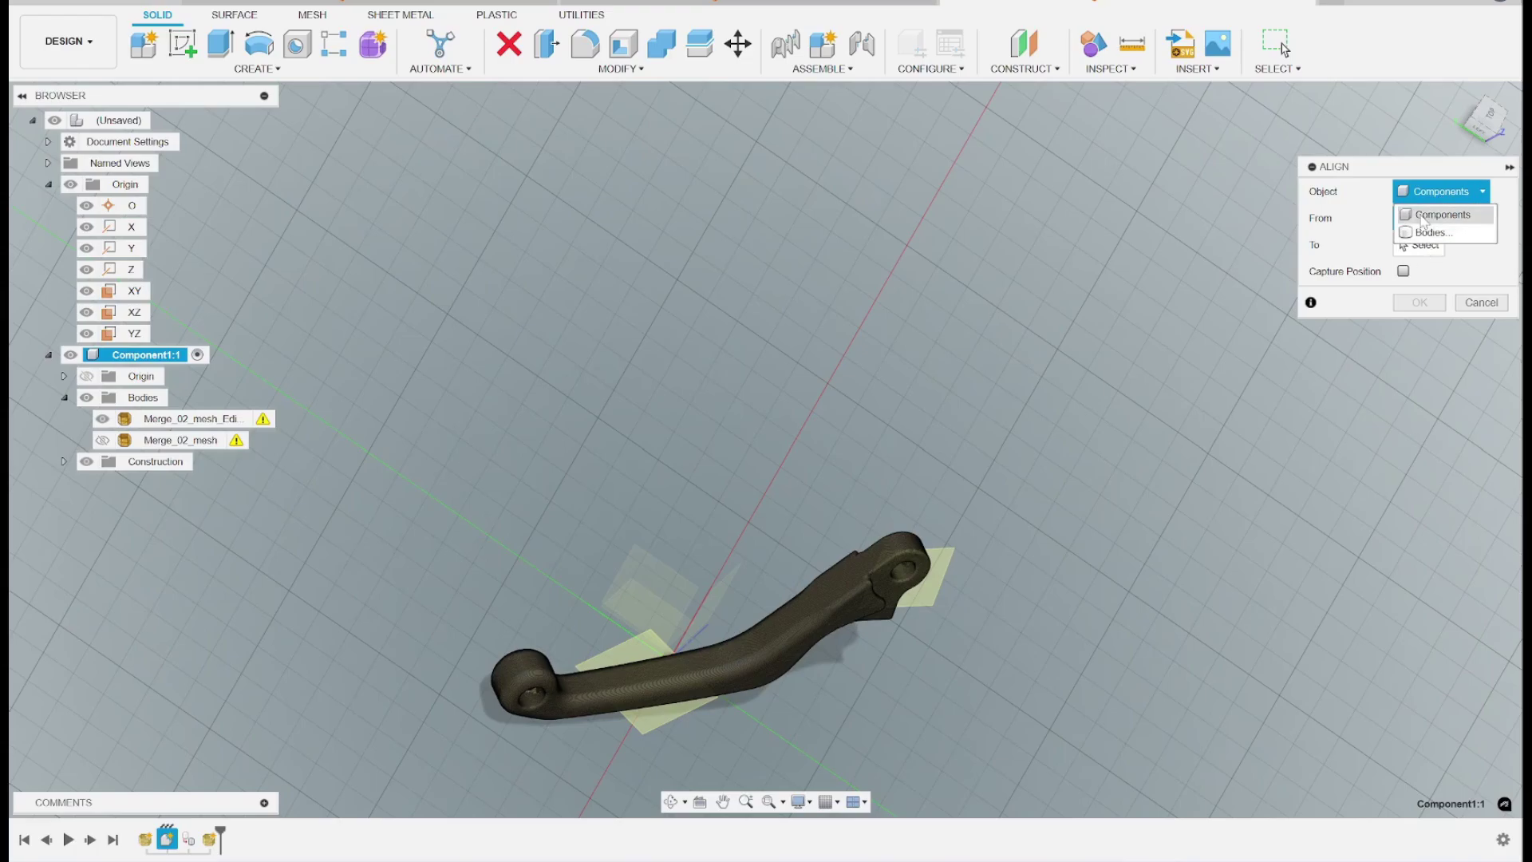
left_click(1424, 220)
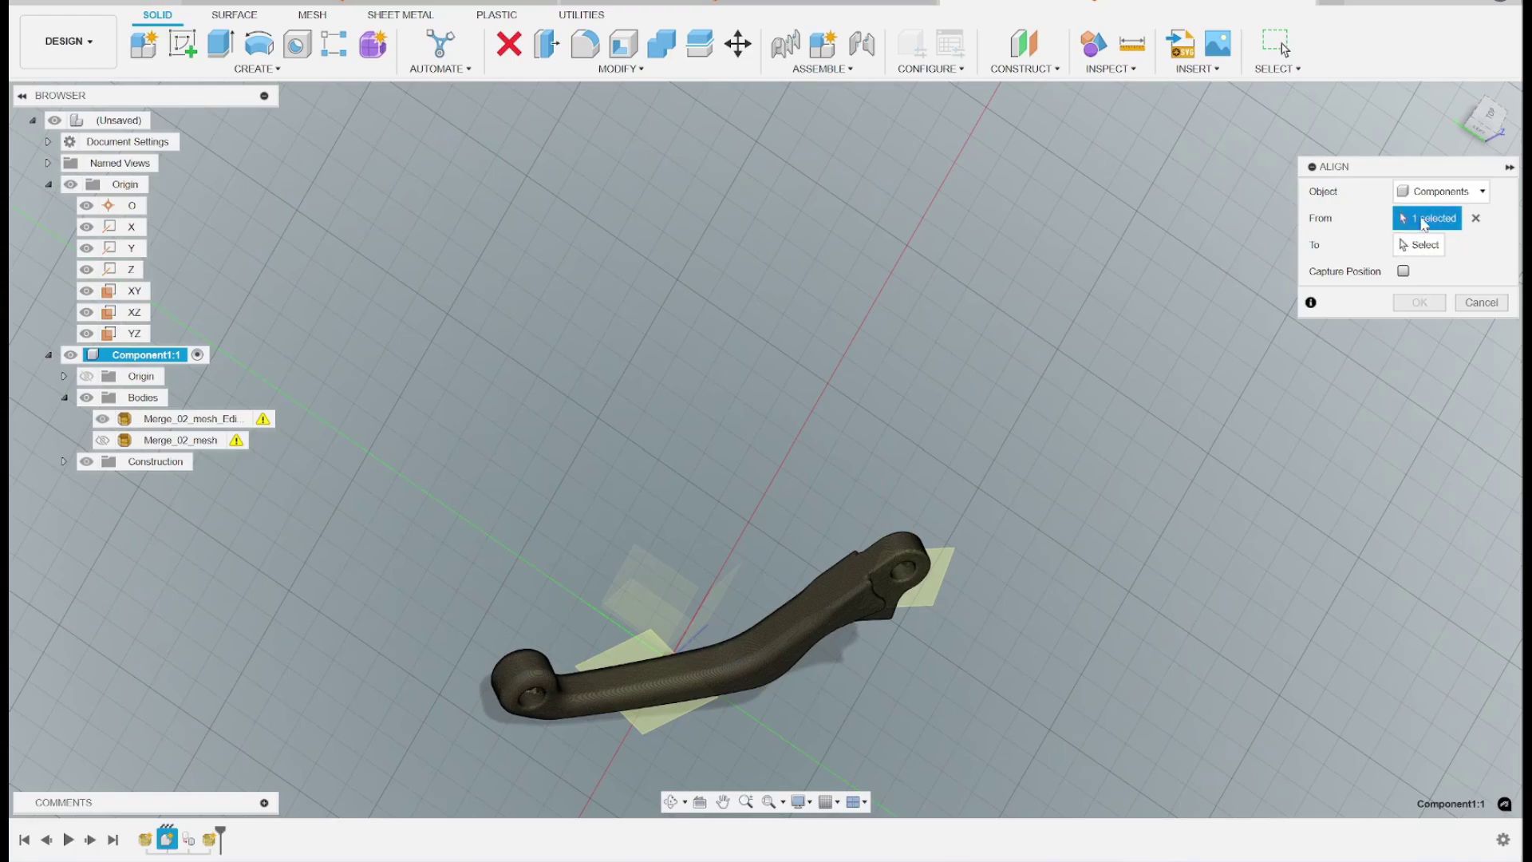
left_click(1431, 228)
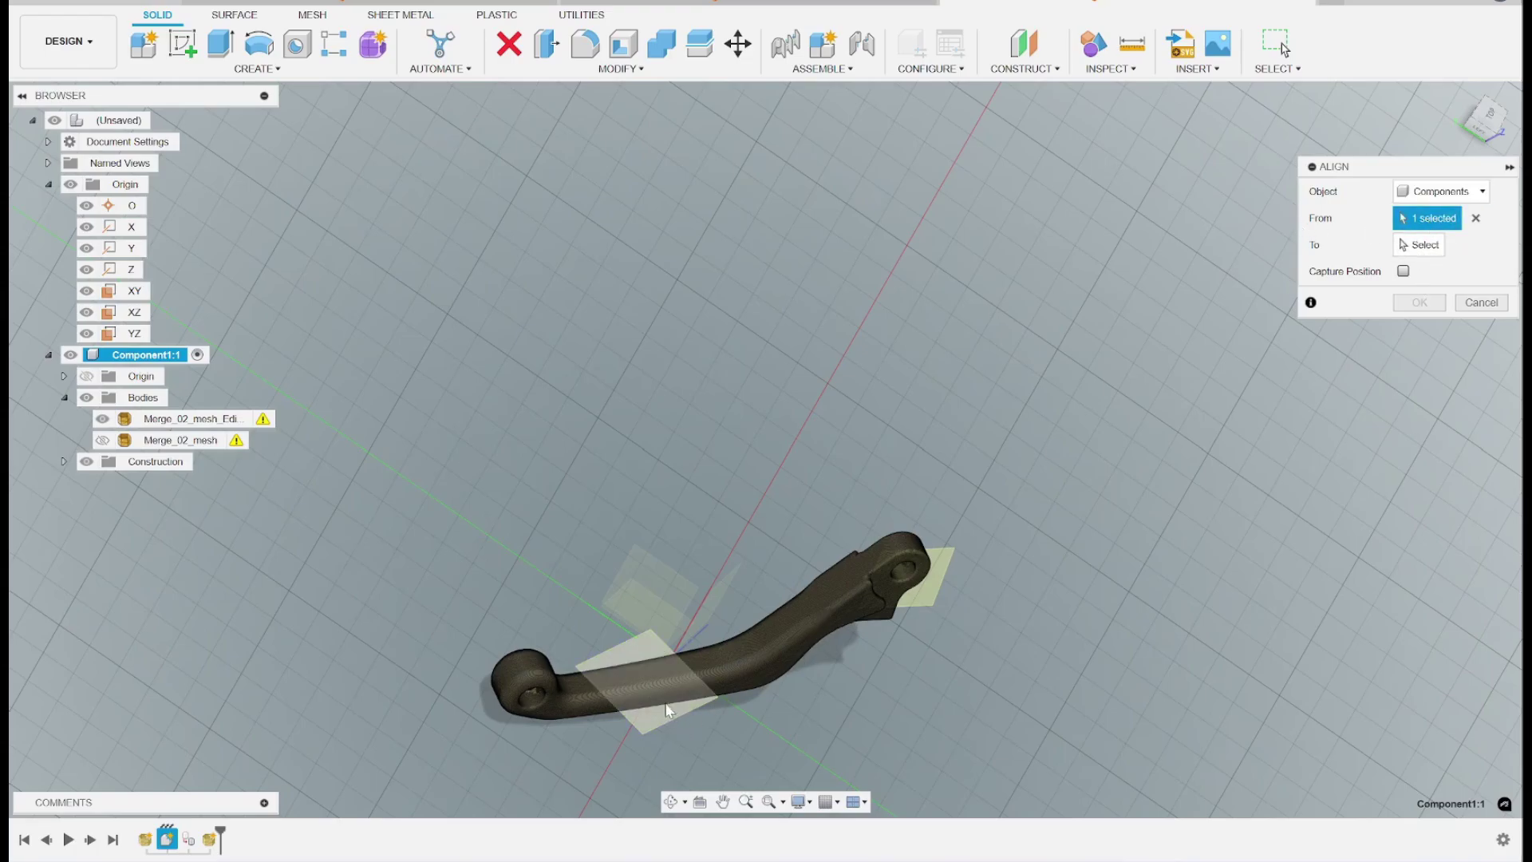
left_click(664, 712)
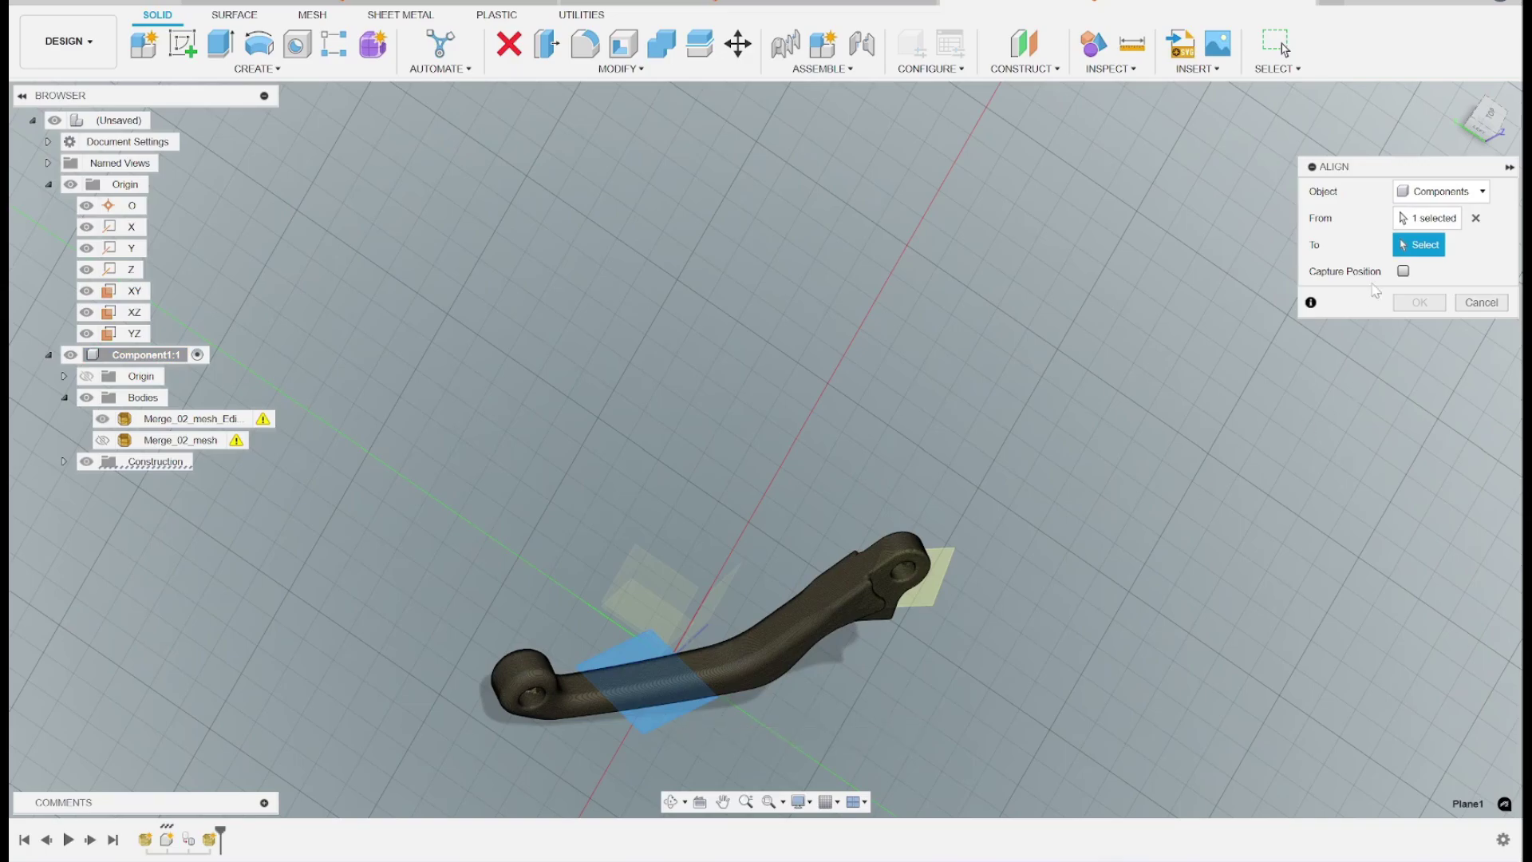
middle_click_drag(650, 568, 726, 666, "shift")
left_click(751, 686)
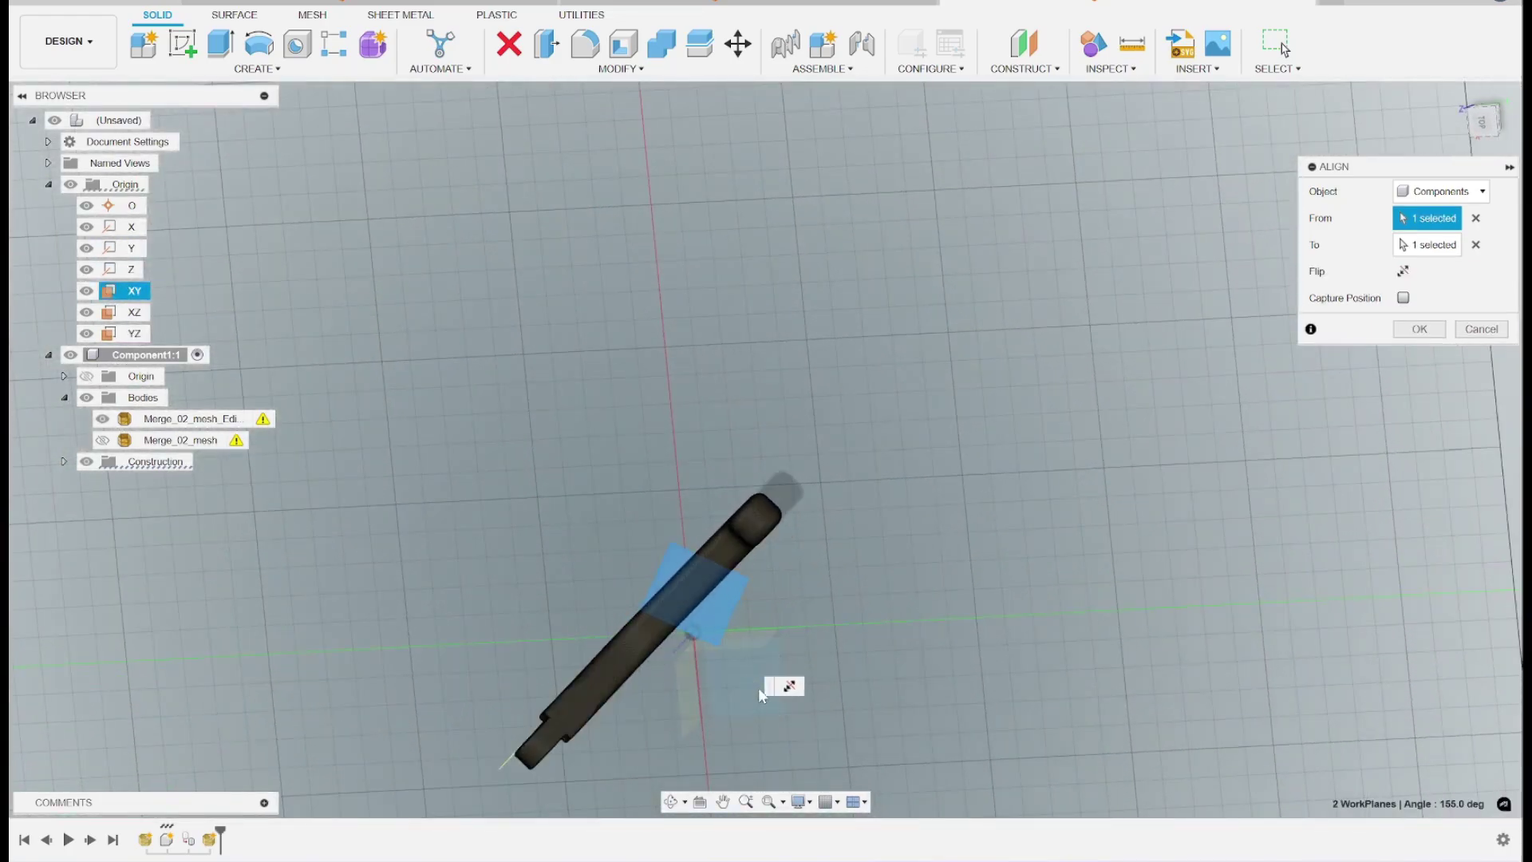
left_click(1420, 330)
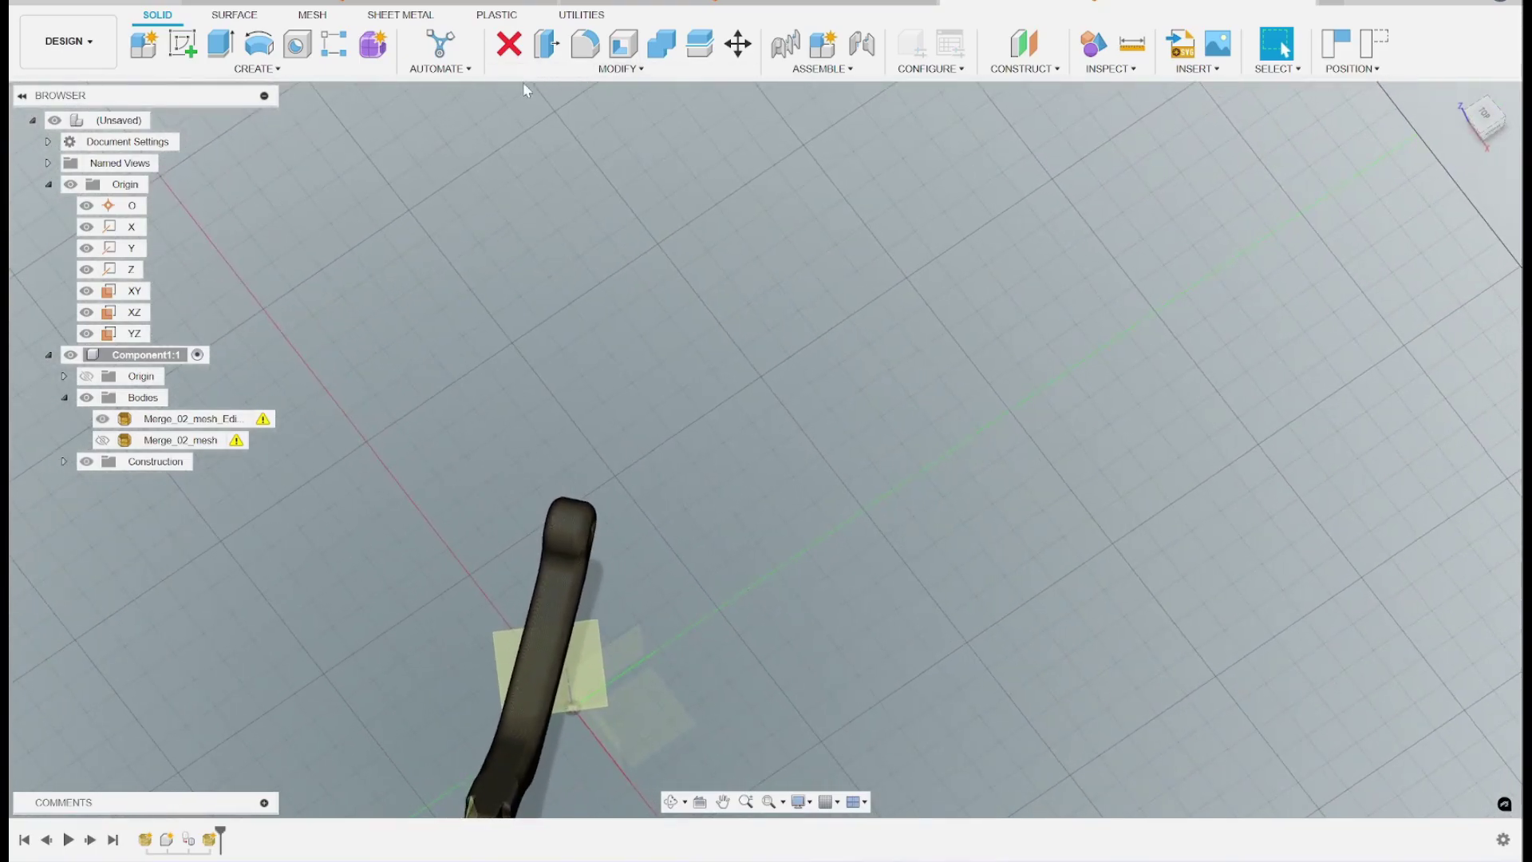
- Align Component1 again so the construction plane at the notched end's pivot hole lies on the origin YZ plane
left_click(547, 70)
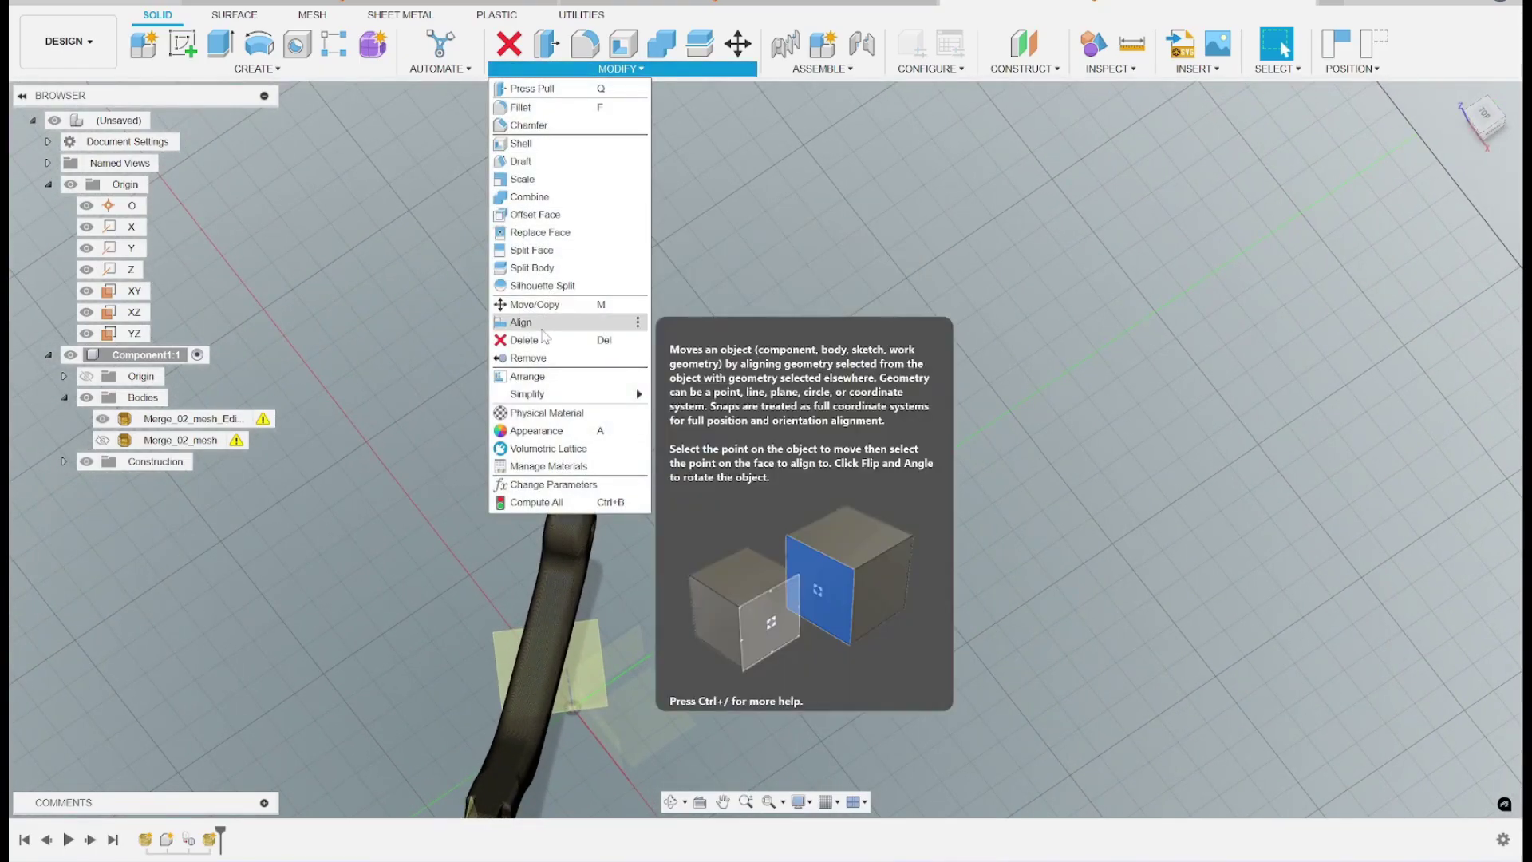
left_click(539, 323)
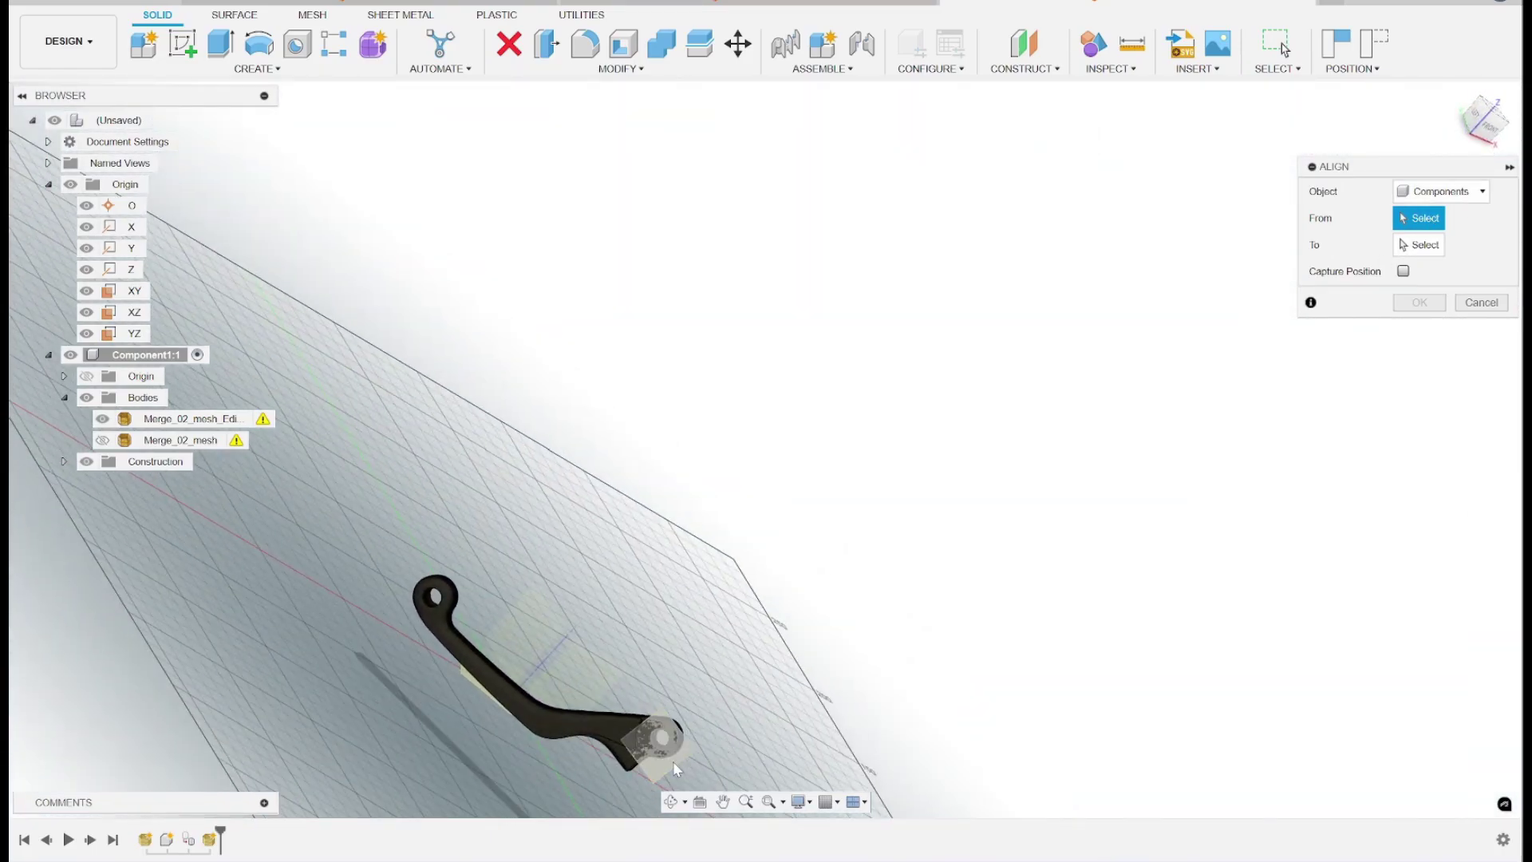
left_click(674, 764)
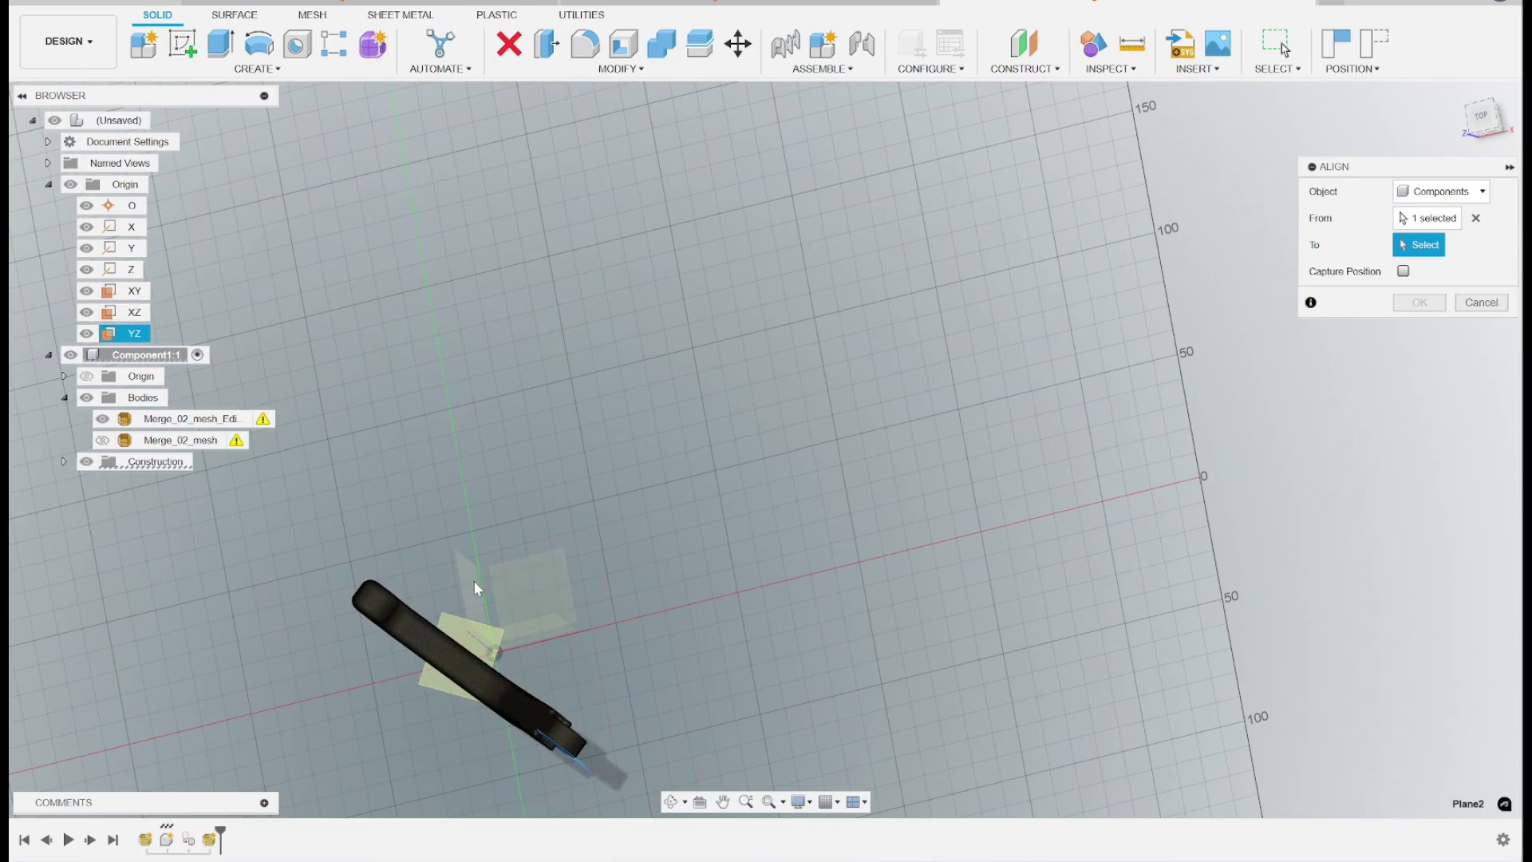
left_click(471, 581)
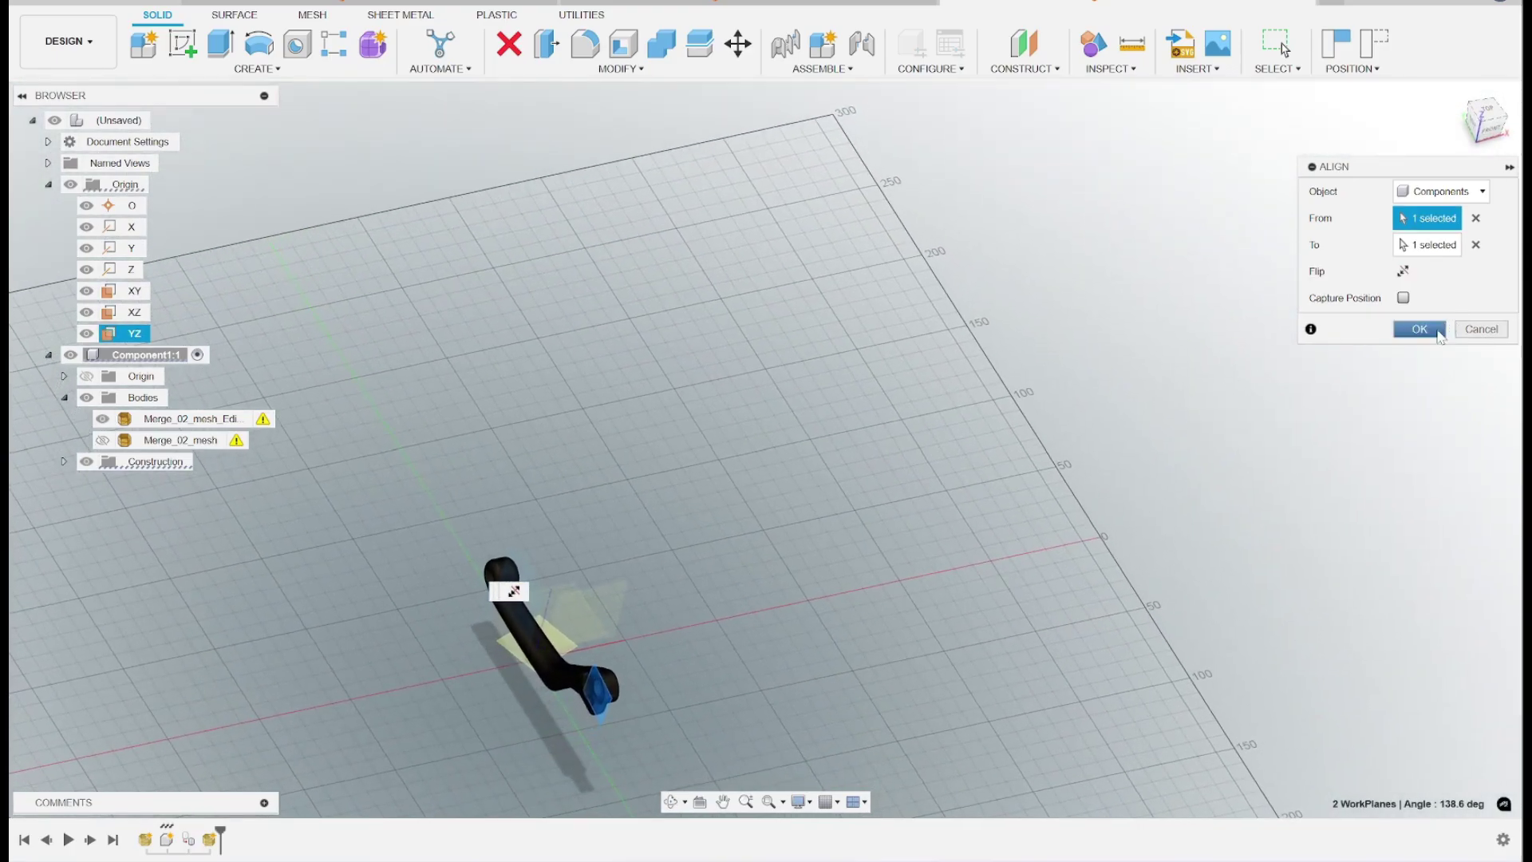
left_click(1419, 329)
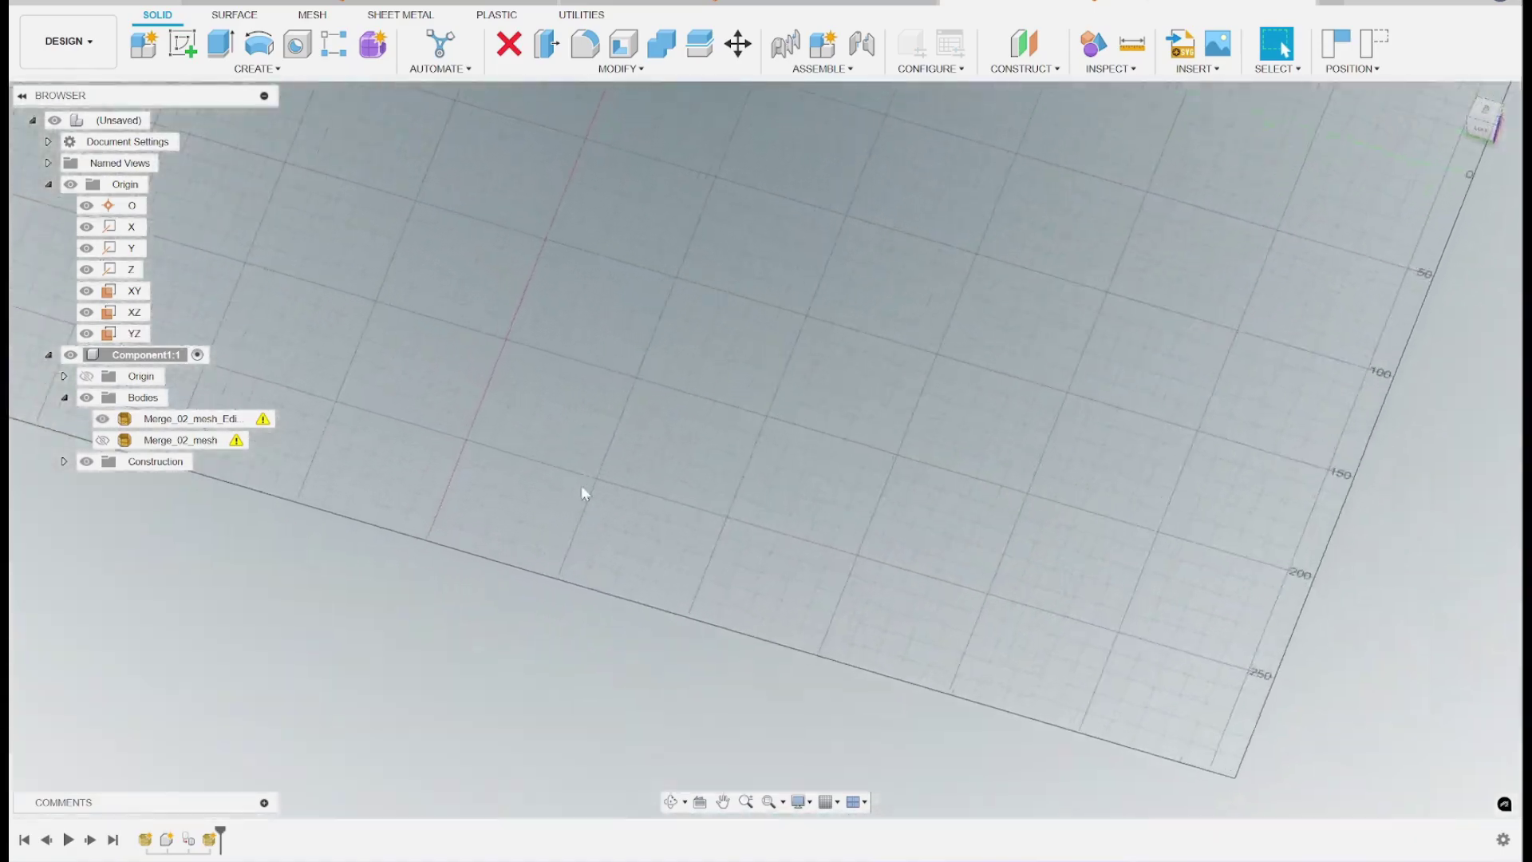
scroll(634, 394, "down", 10)
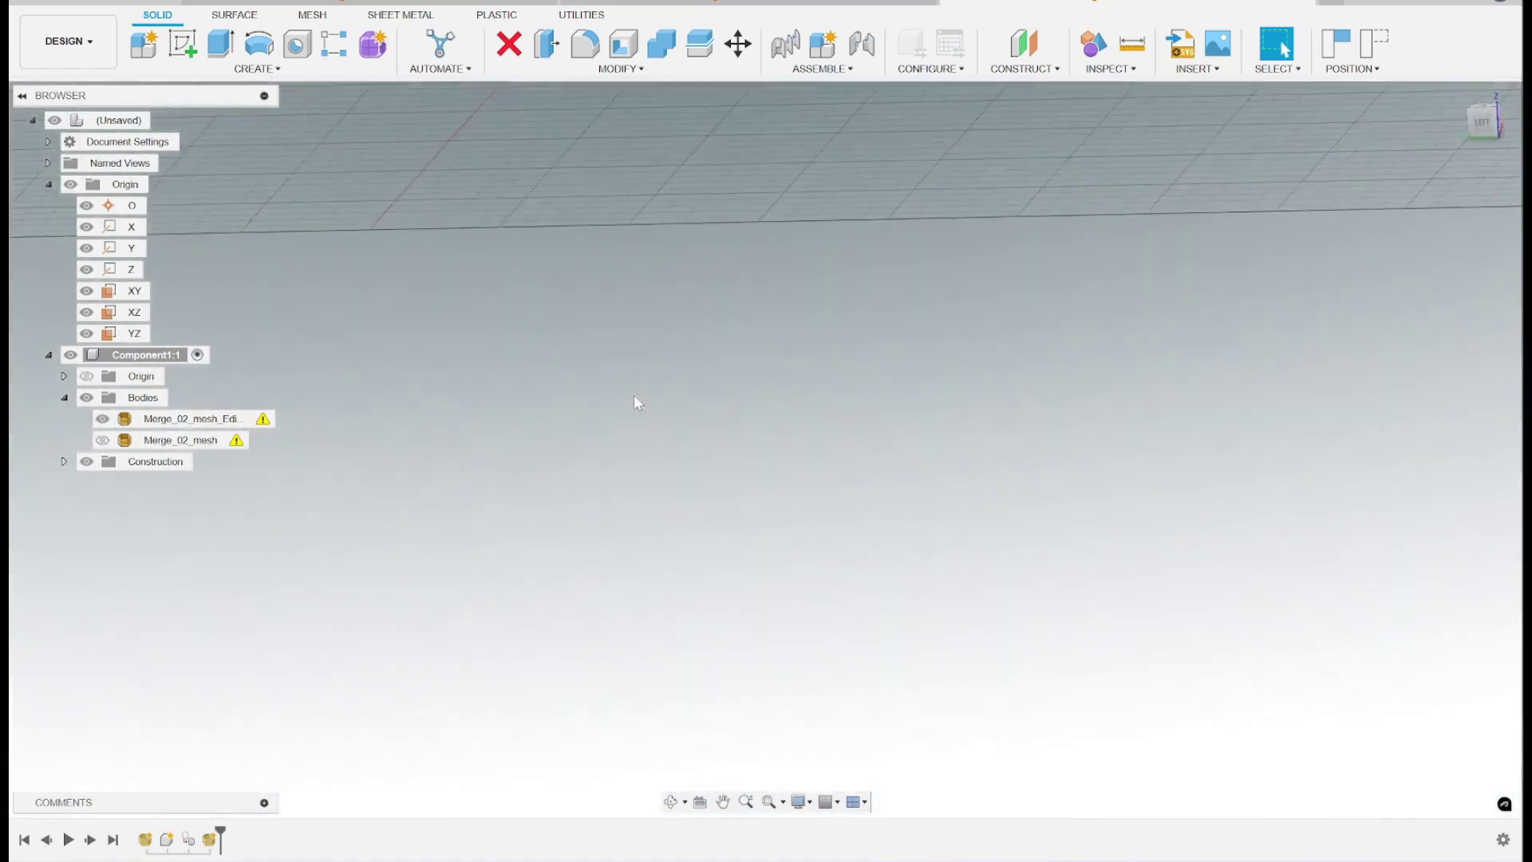
middle_click_drag(638, 406, 945, 589, "shift")
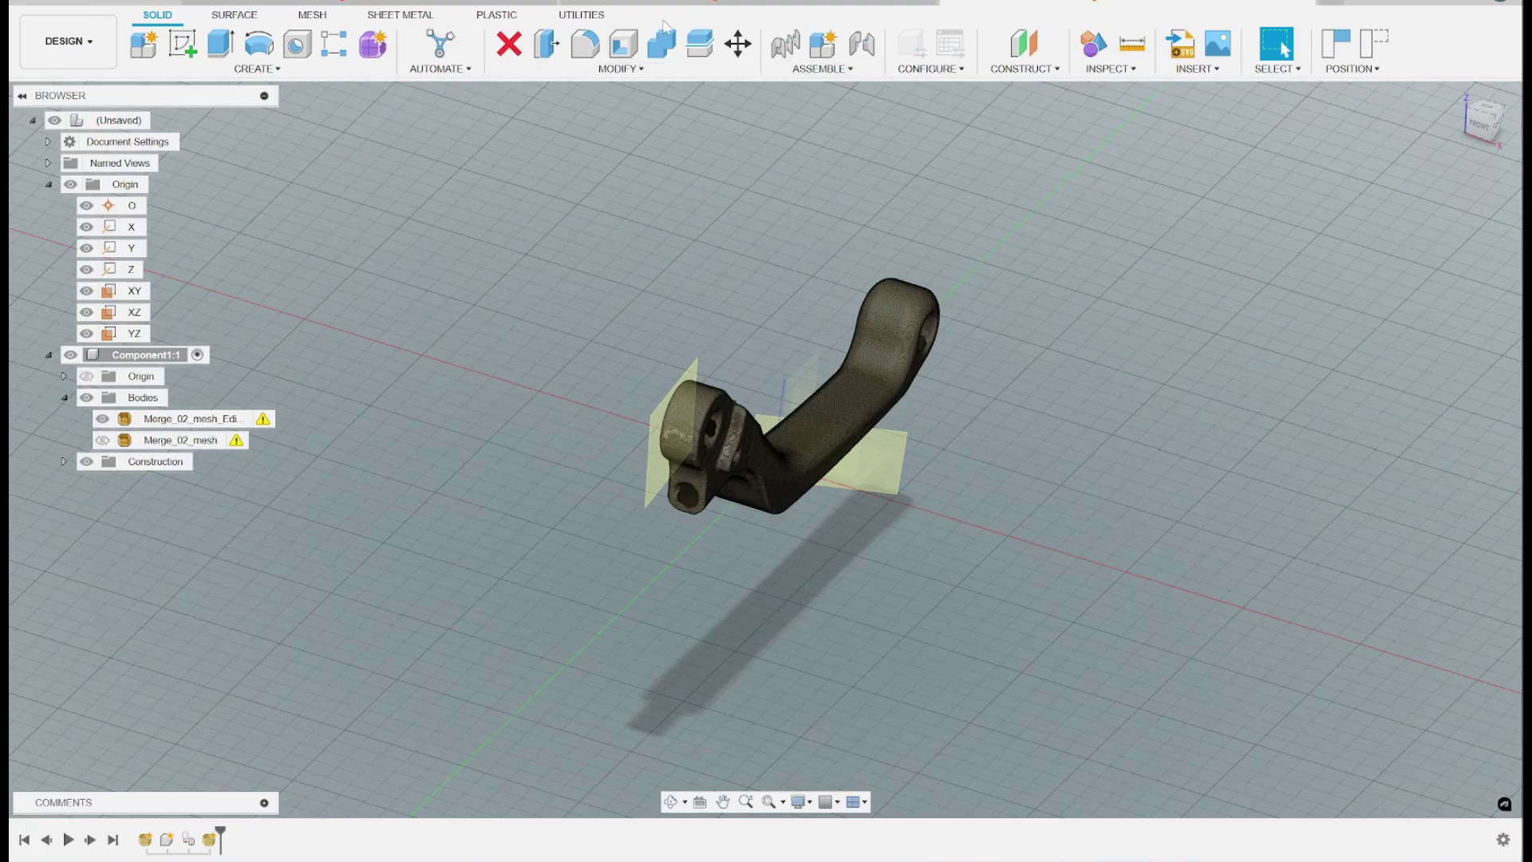
left_click(577, 16)
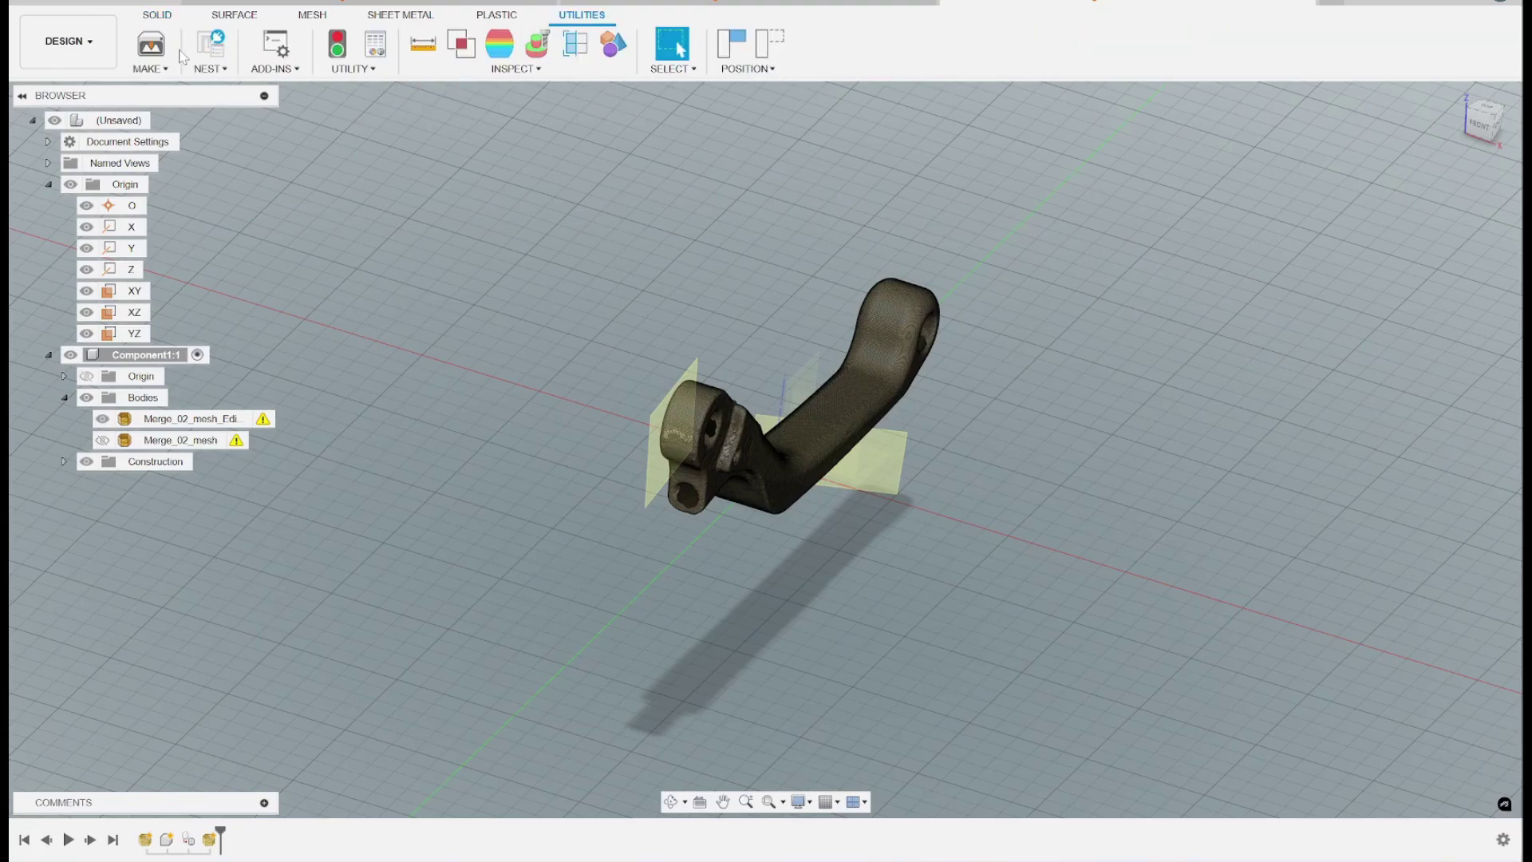
left_click(151, 45)
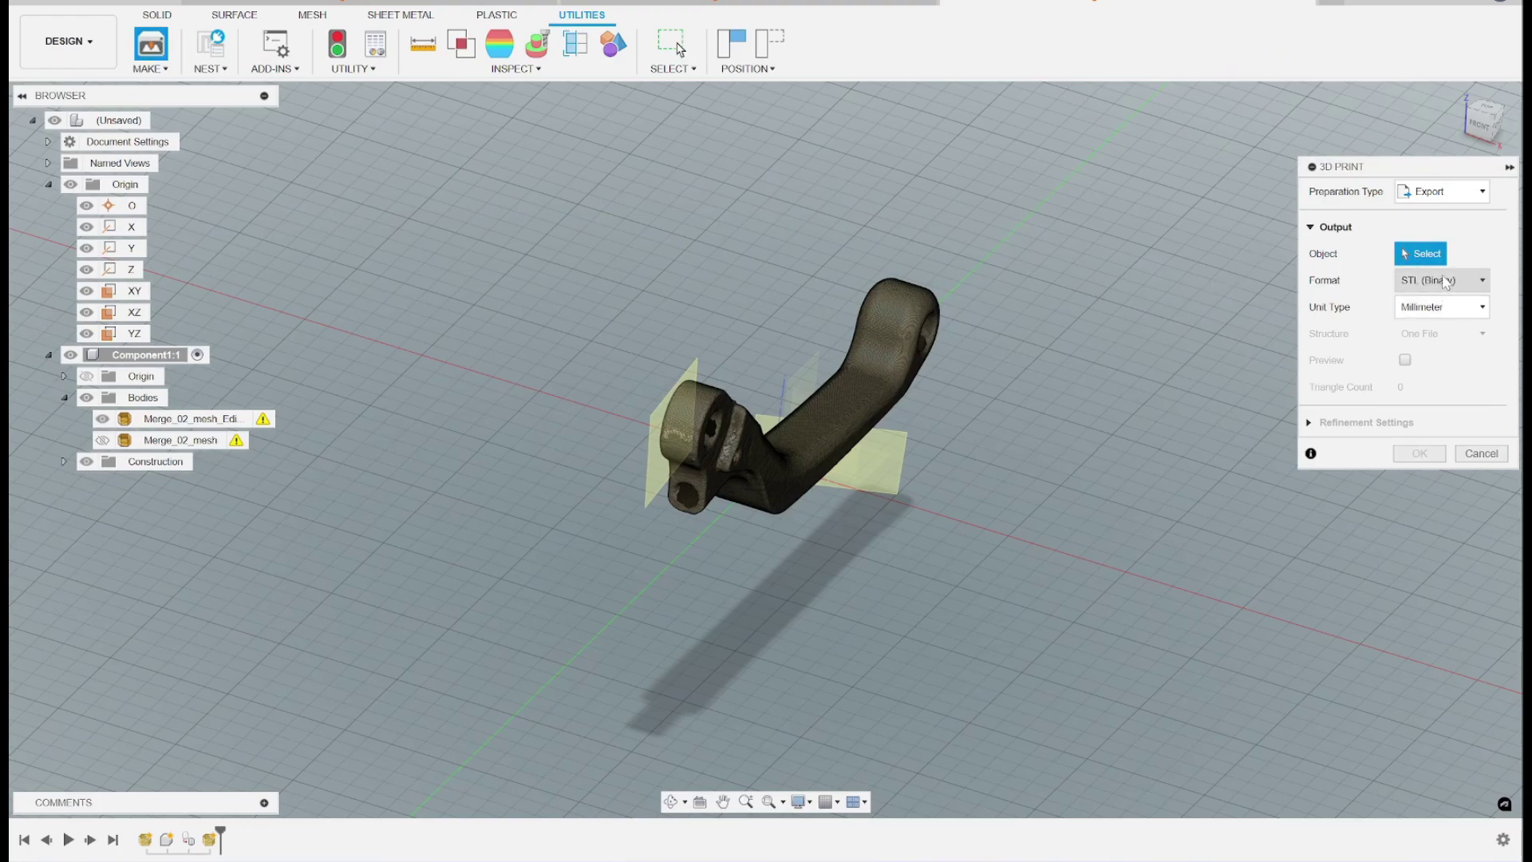
left_click(836, 339)
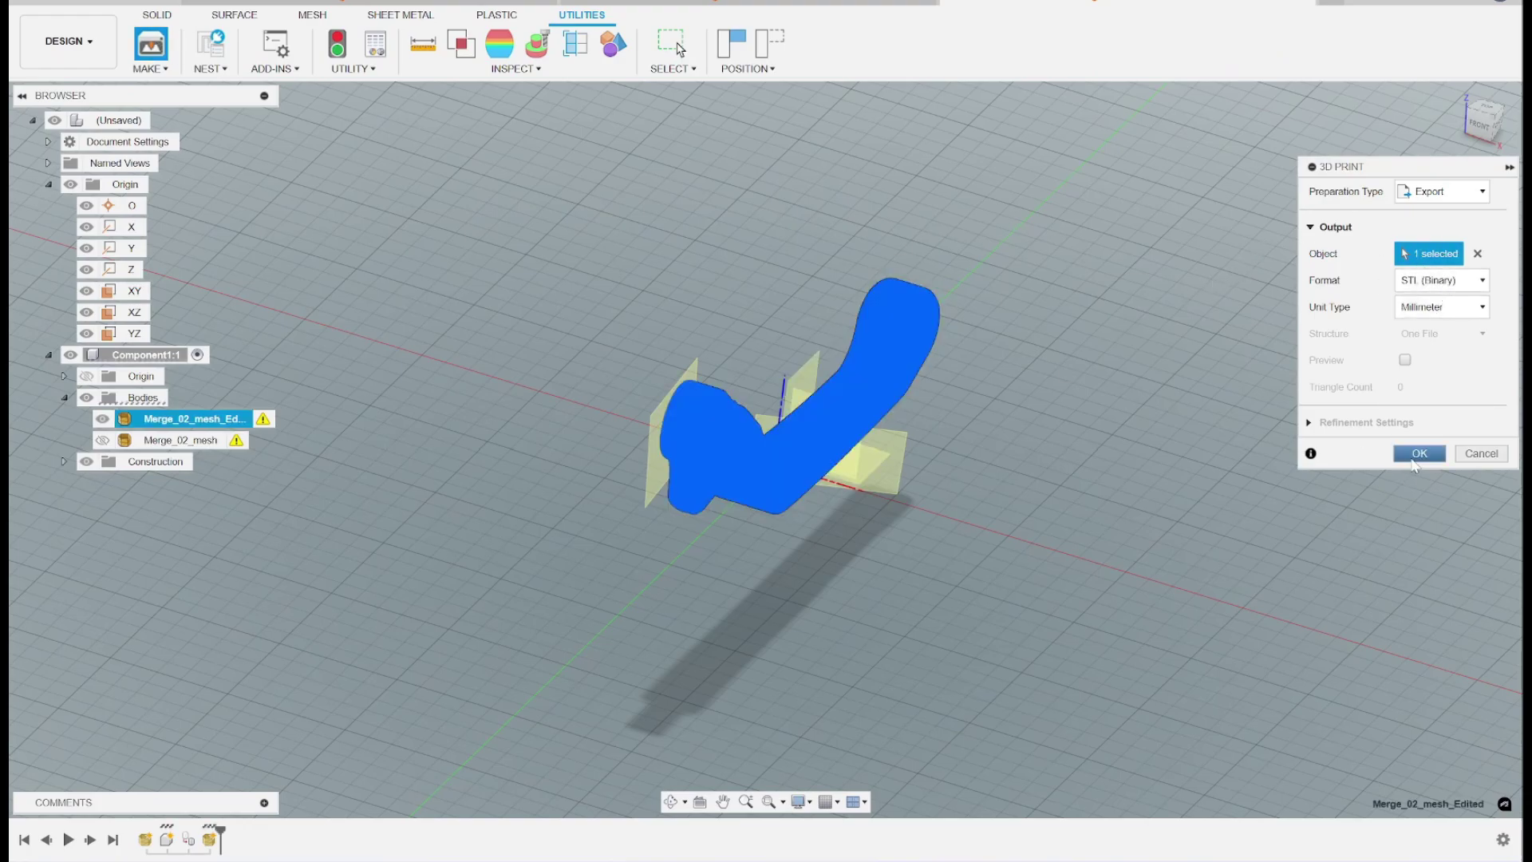
left_click(1467, 193)
left_click(1461, 234)
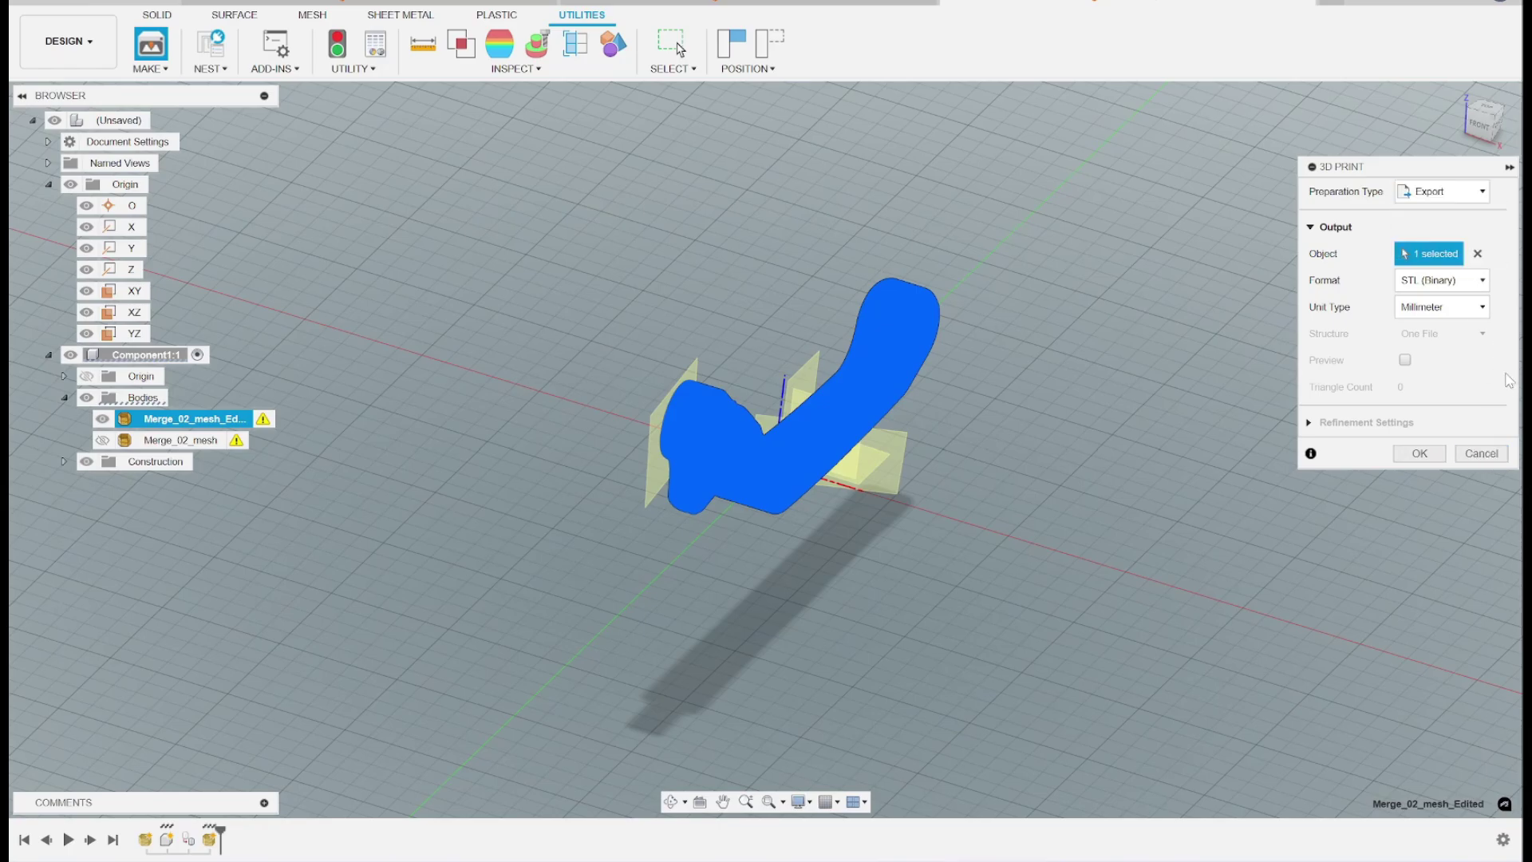
left_click(1446, 280)
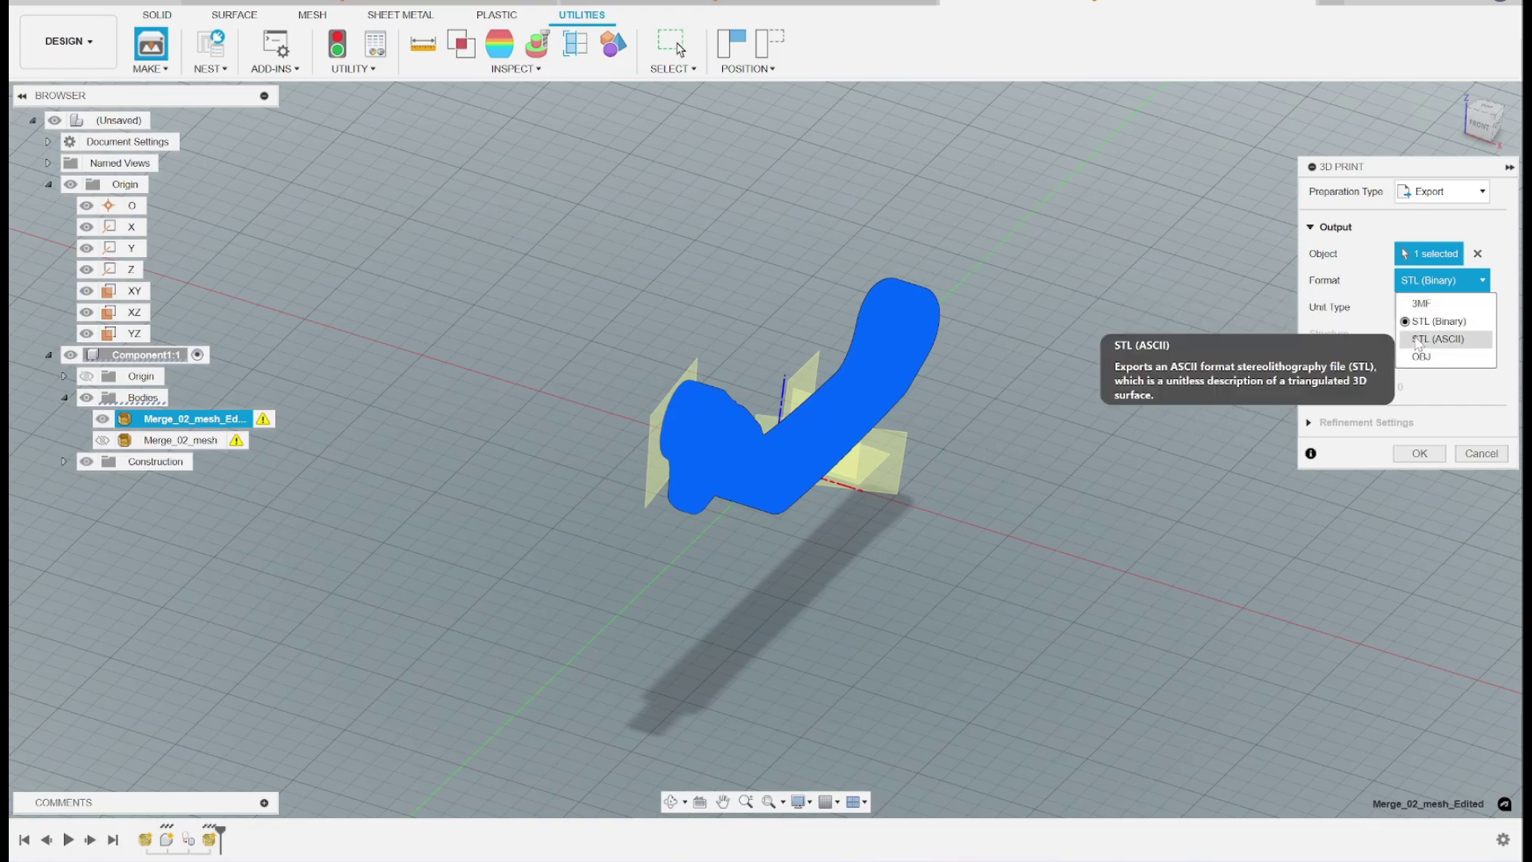
left_click(1482, 455)
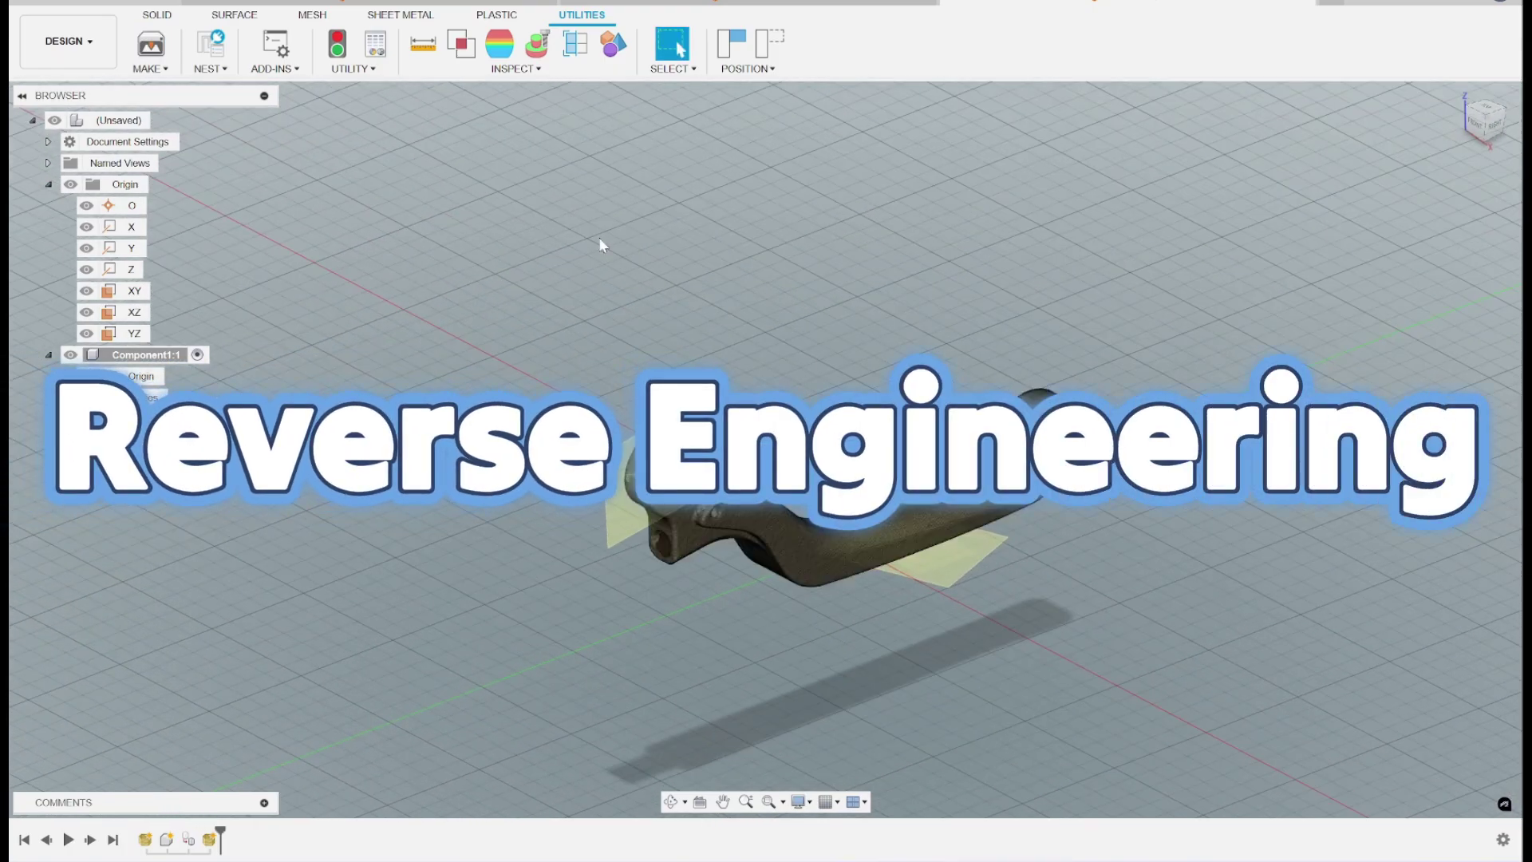
- Start a mesh section sketch and capture the aligned component's current position
left_click(157, 15)
left_click(318, 18)
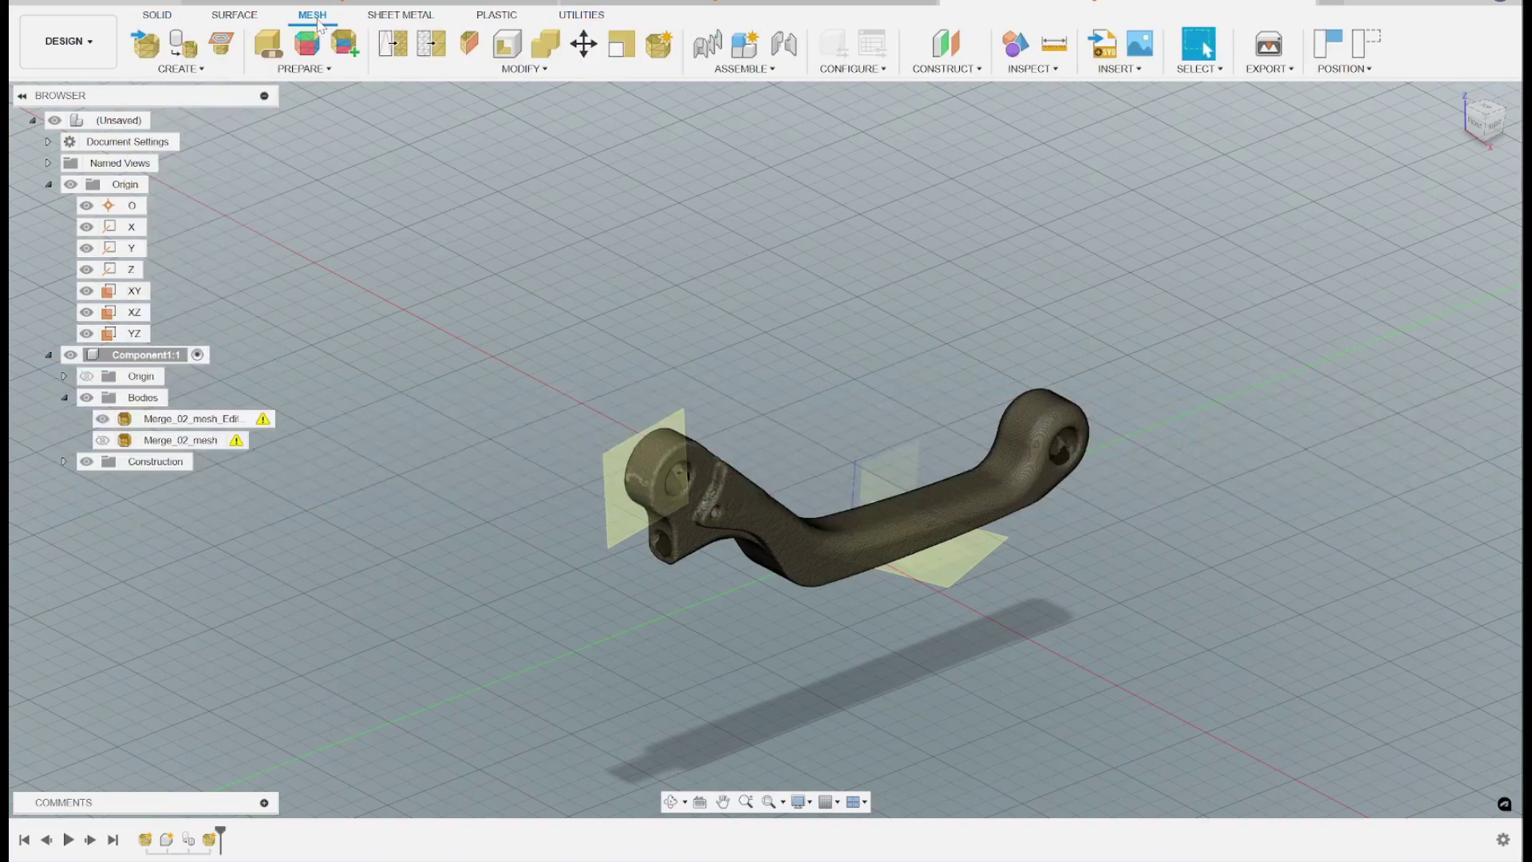
left_click(228, 49)
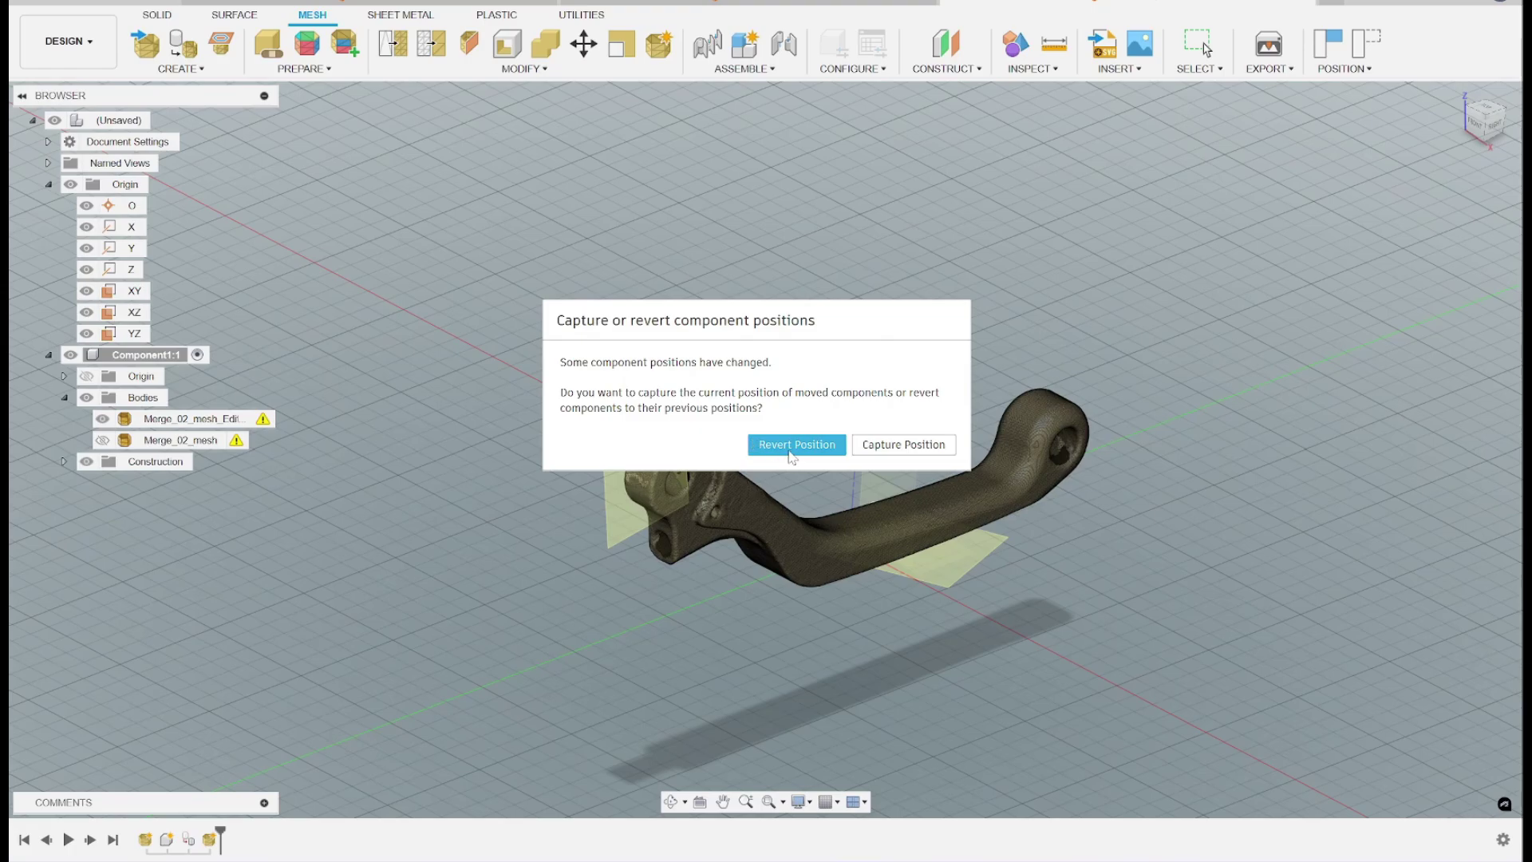
left_click(922, 449)
- Choose the edited lever mesh as the body to section and the origin YZ plane as the section plane
middle_click_drag(924, 428, 755, 469, "shift")
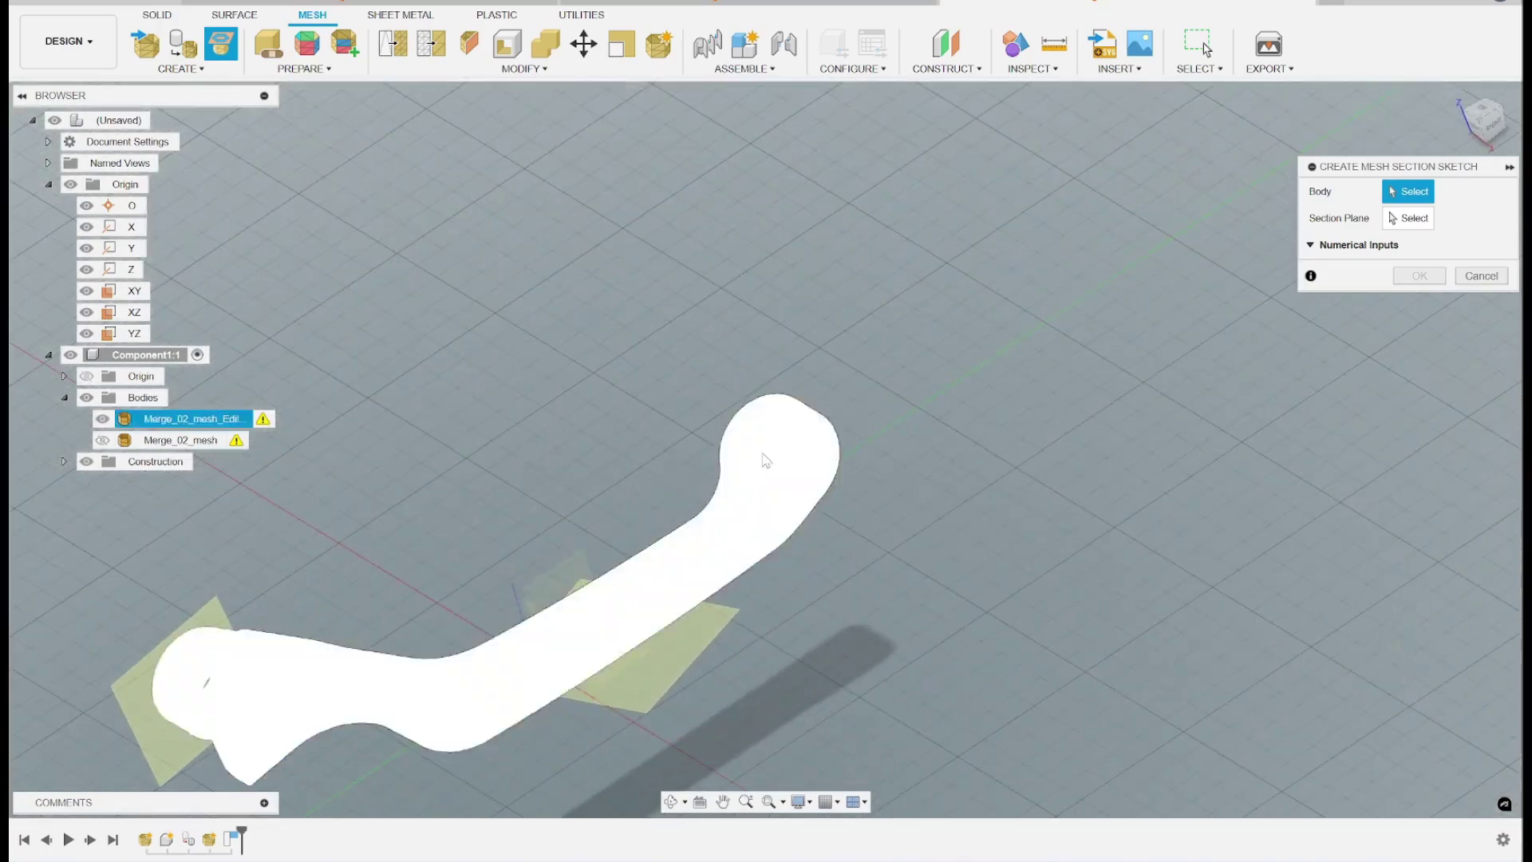
middle_click_drag(734, 405, 770, 459, "shift")
middle_click_drag(285, 444, 958, 471, "shift")
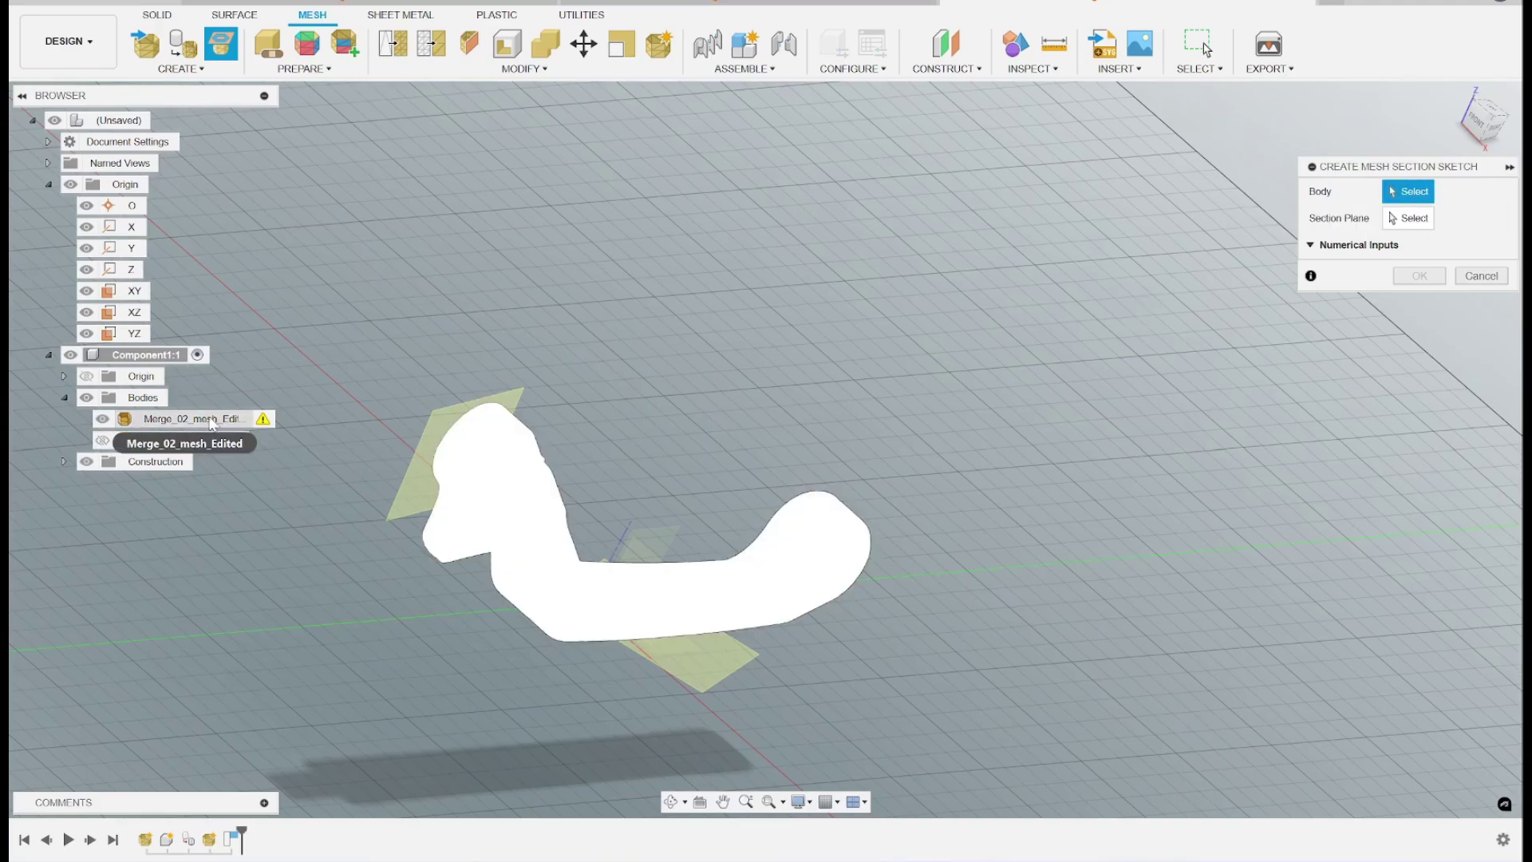
left_click(212, 422)
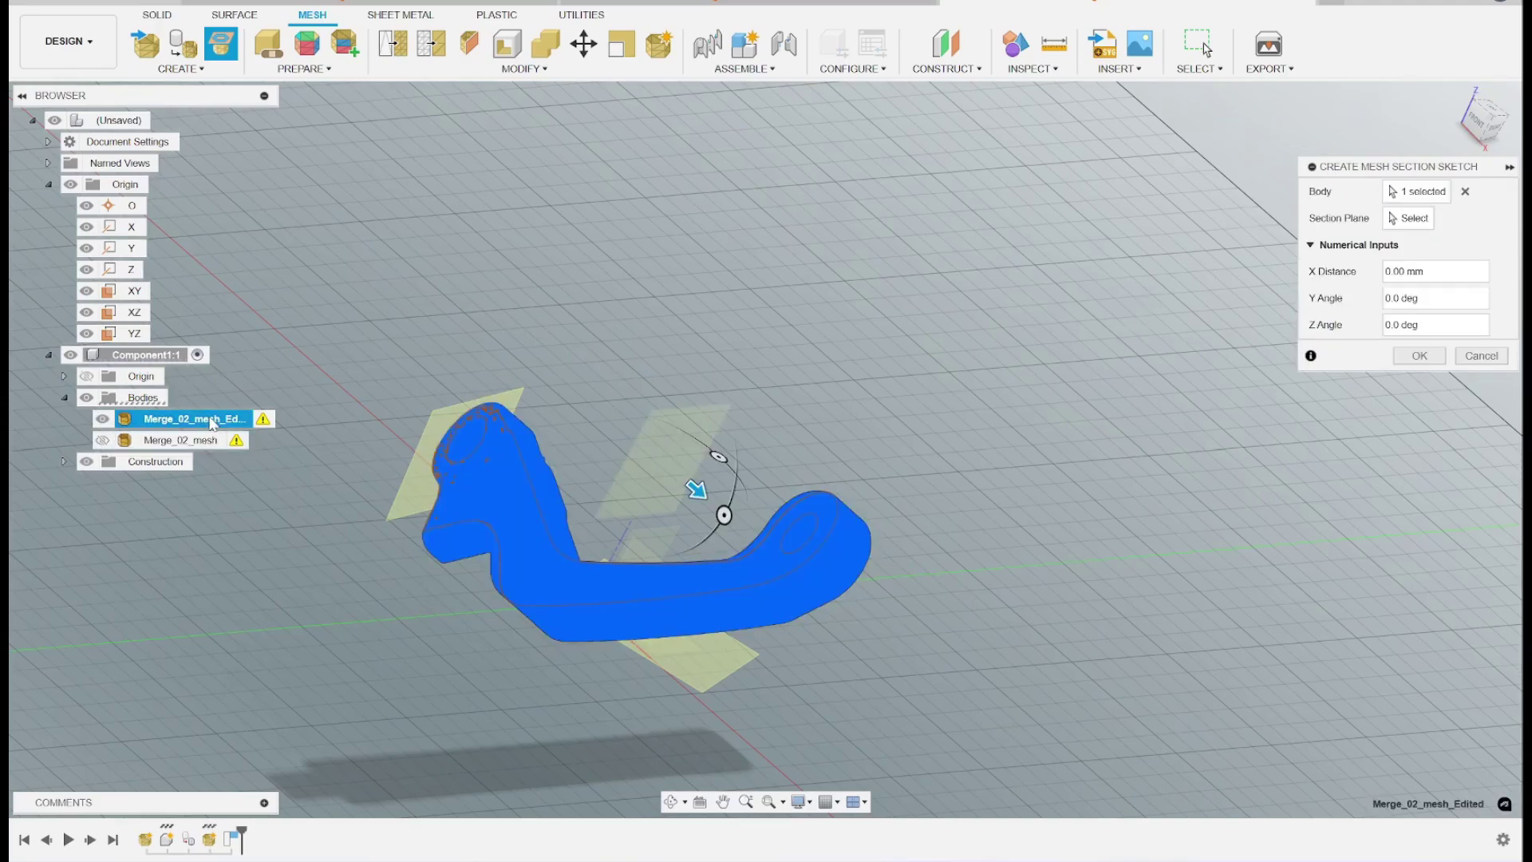
left_click(1406, 220)
middle_click_drag(840, 474, 541, 601, "shift")
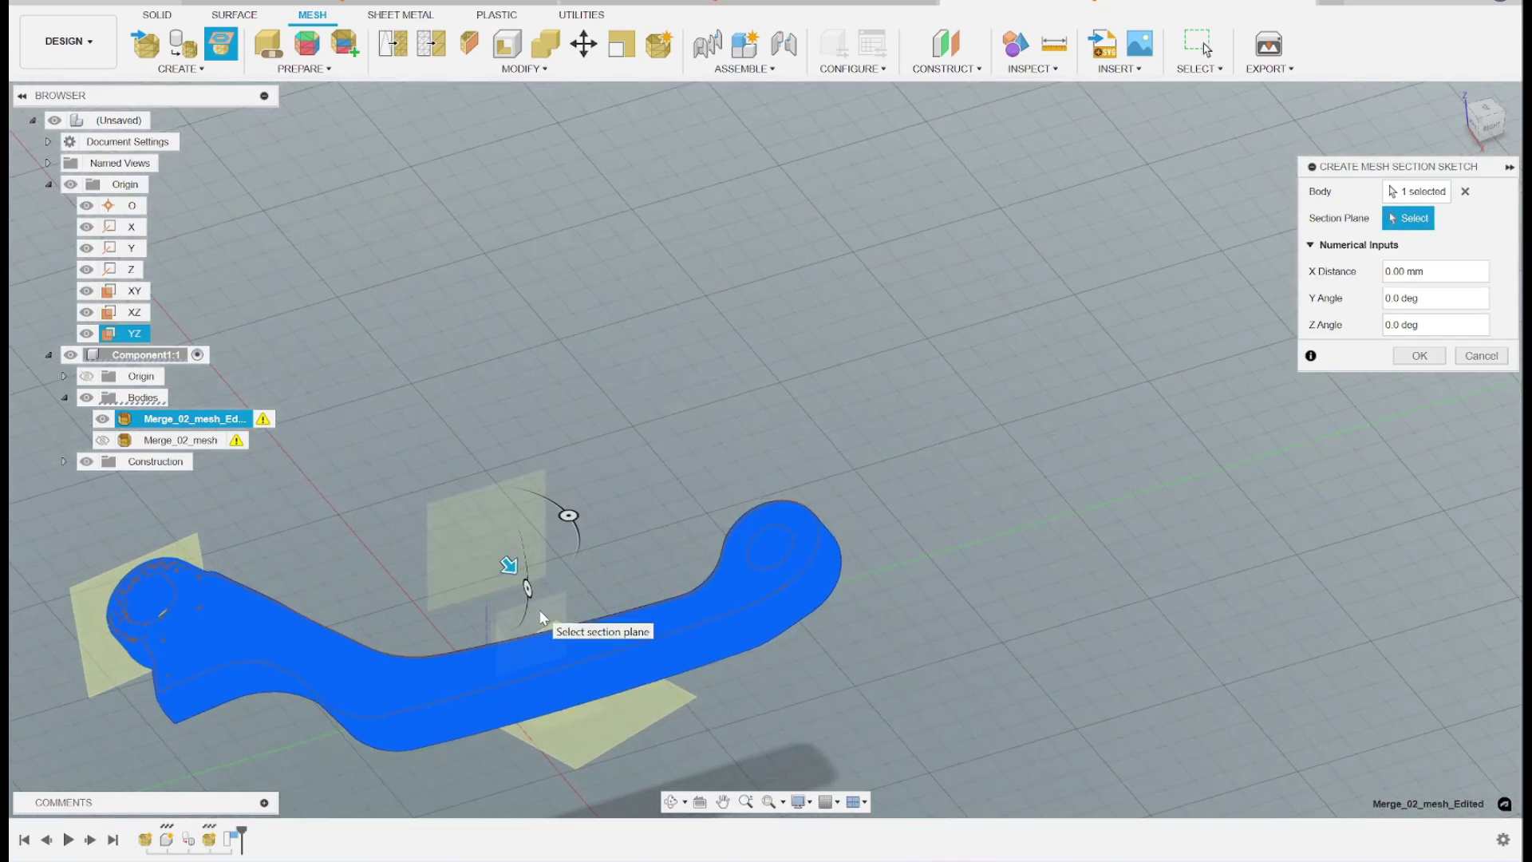
left_click(541, 612)
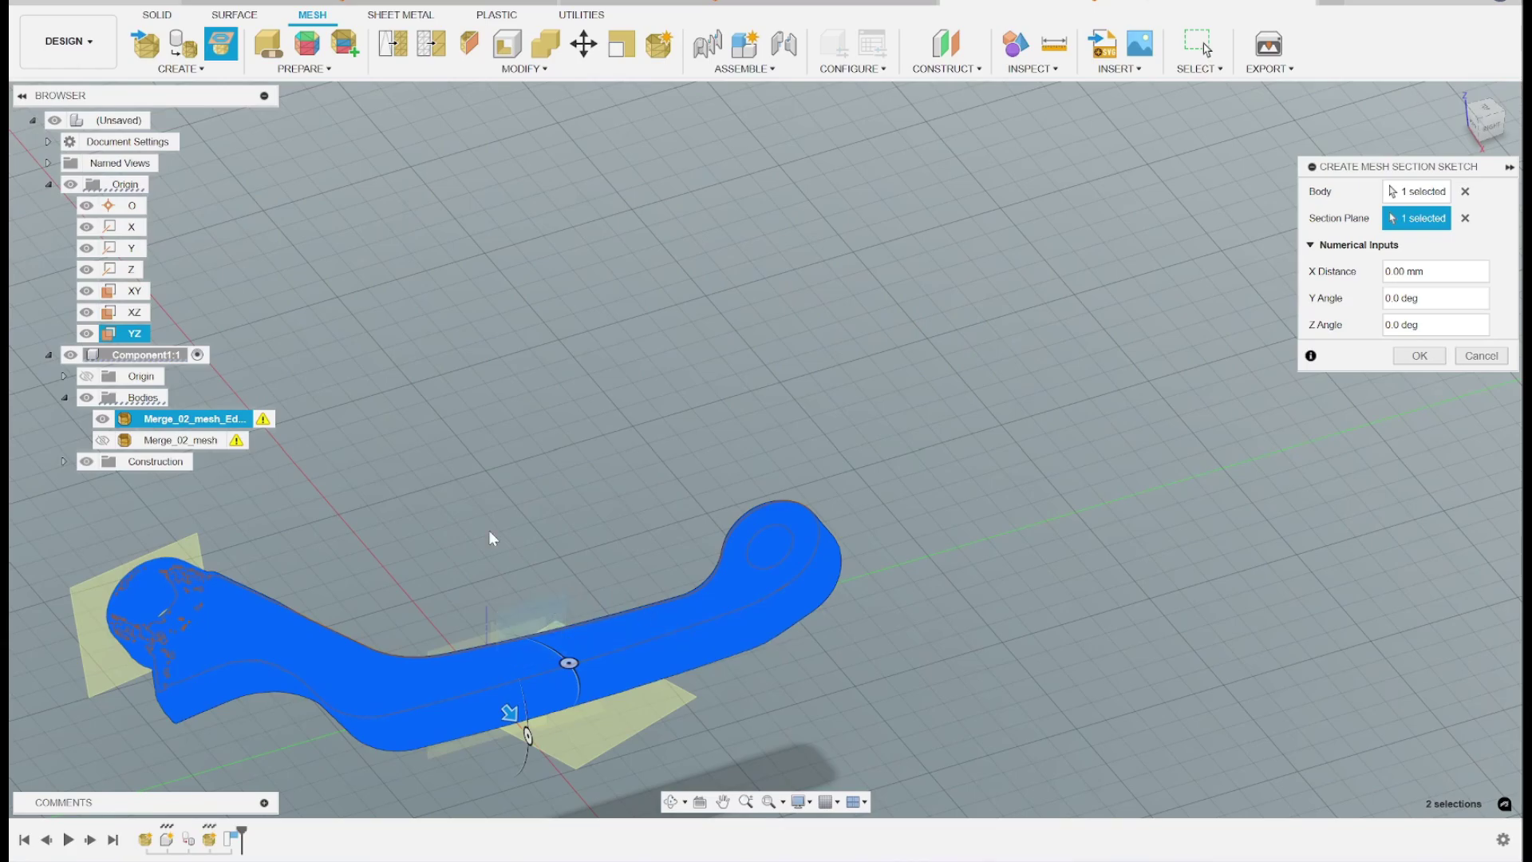
- Viewed from the top, offset the section plane 4.5 mm from the YZ plane toward the middle of the lever's thickness
scroll(768, 648, "down", 3)
middle_click_drag(763, 640, 632, 616, "shift")
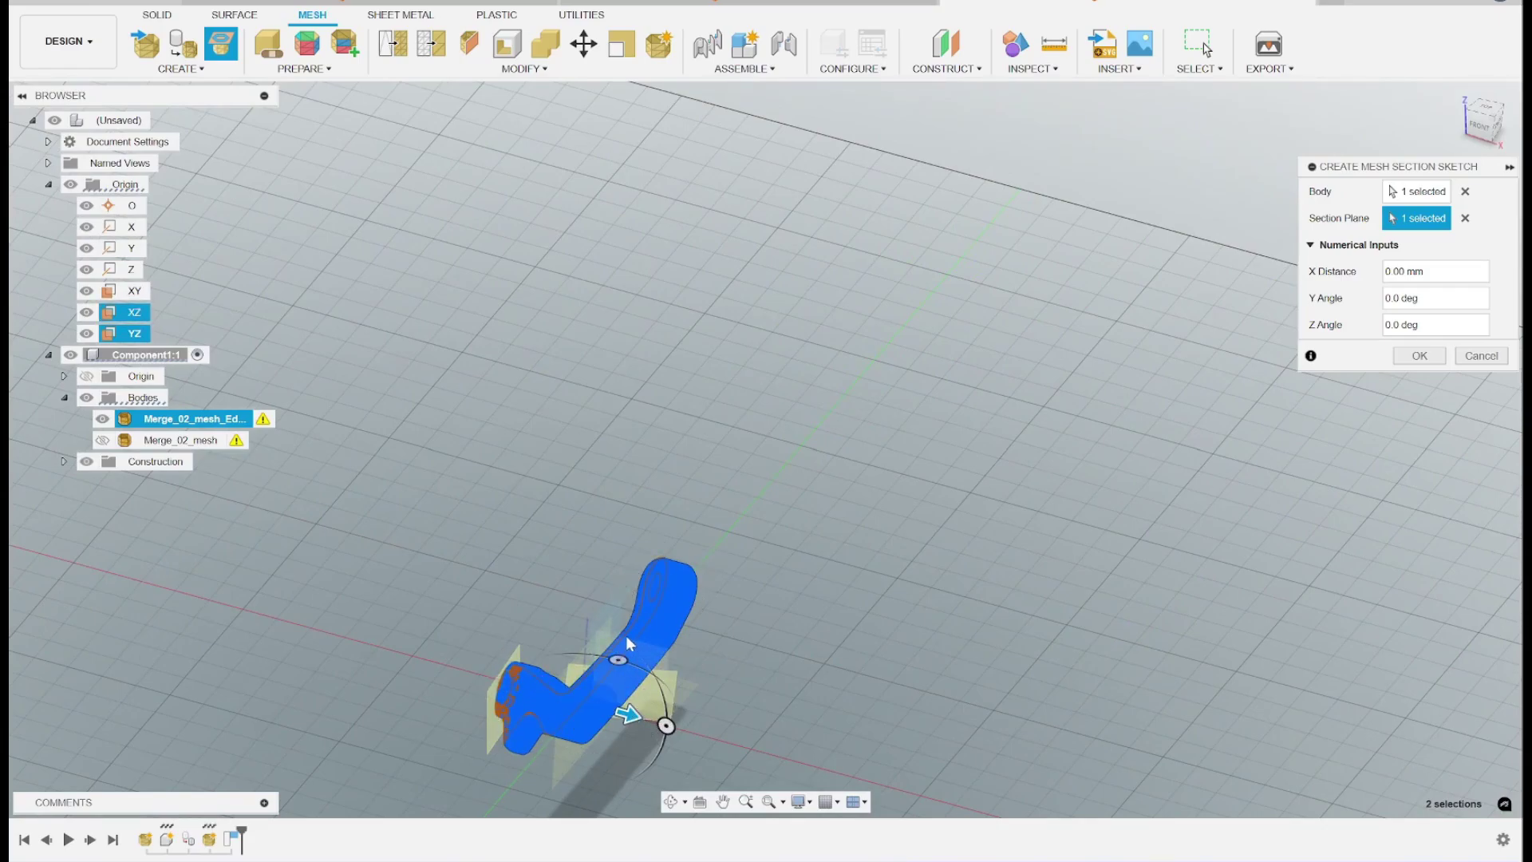
middle_click_drag(1224, 345, 1395, 133, "shift")
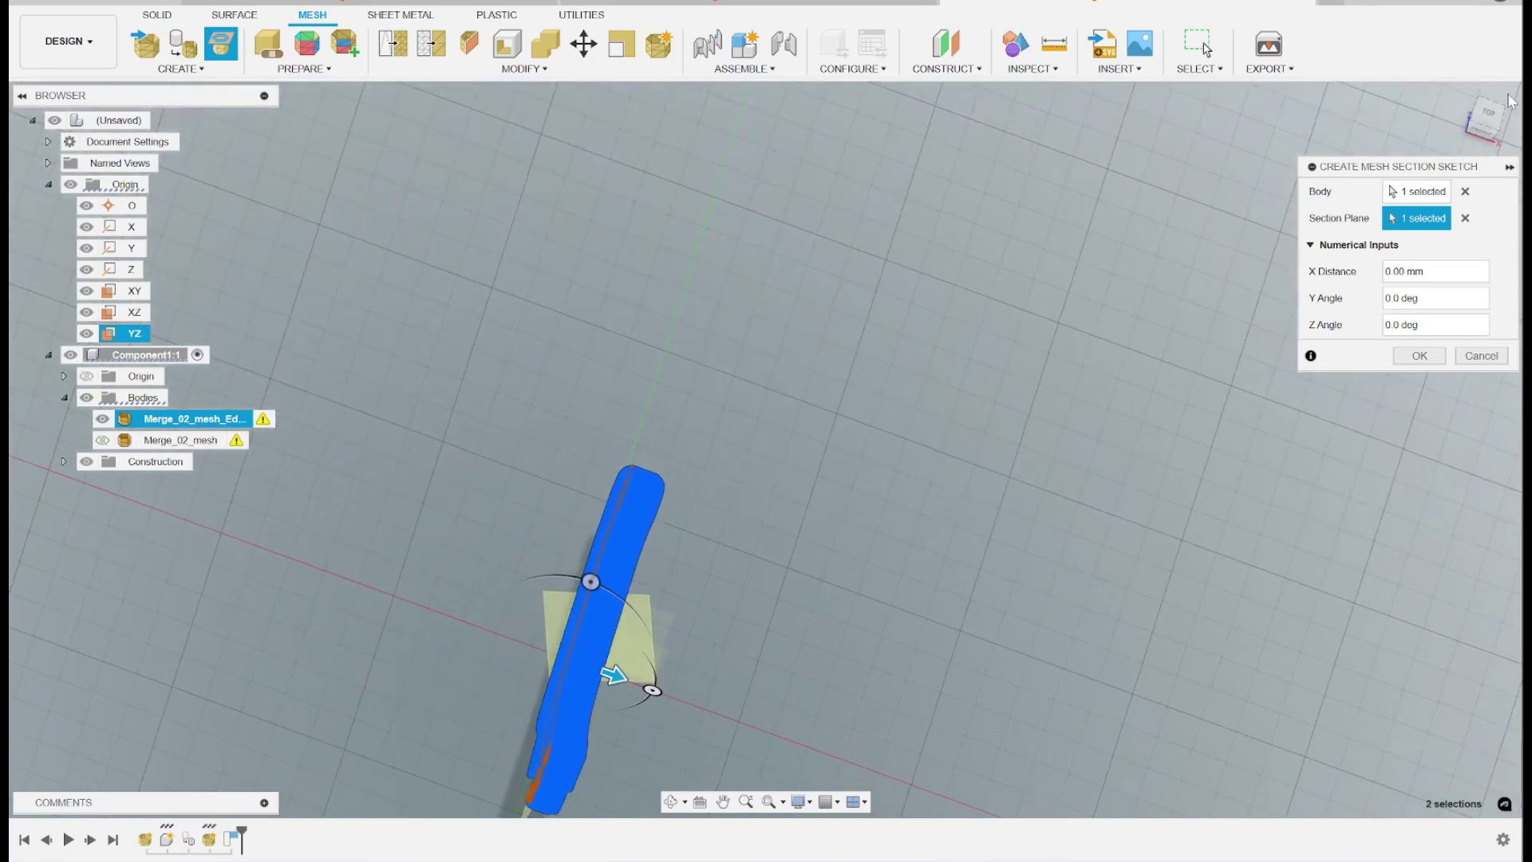
left_click(1490, 114)
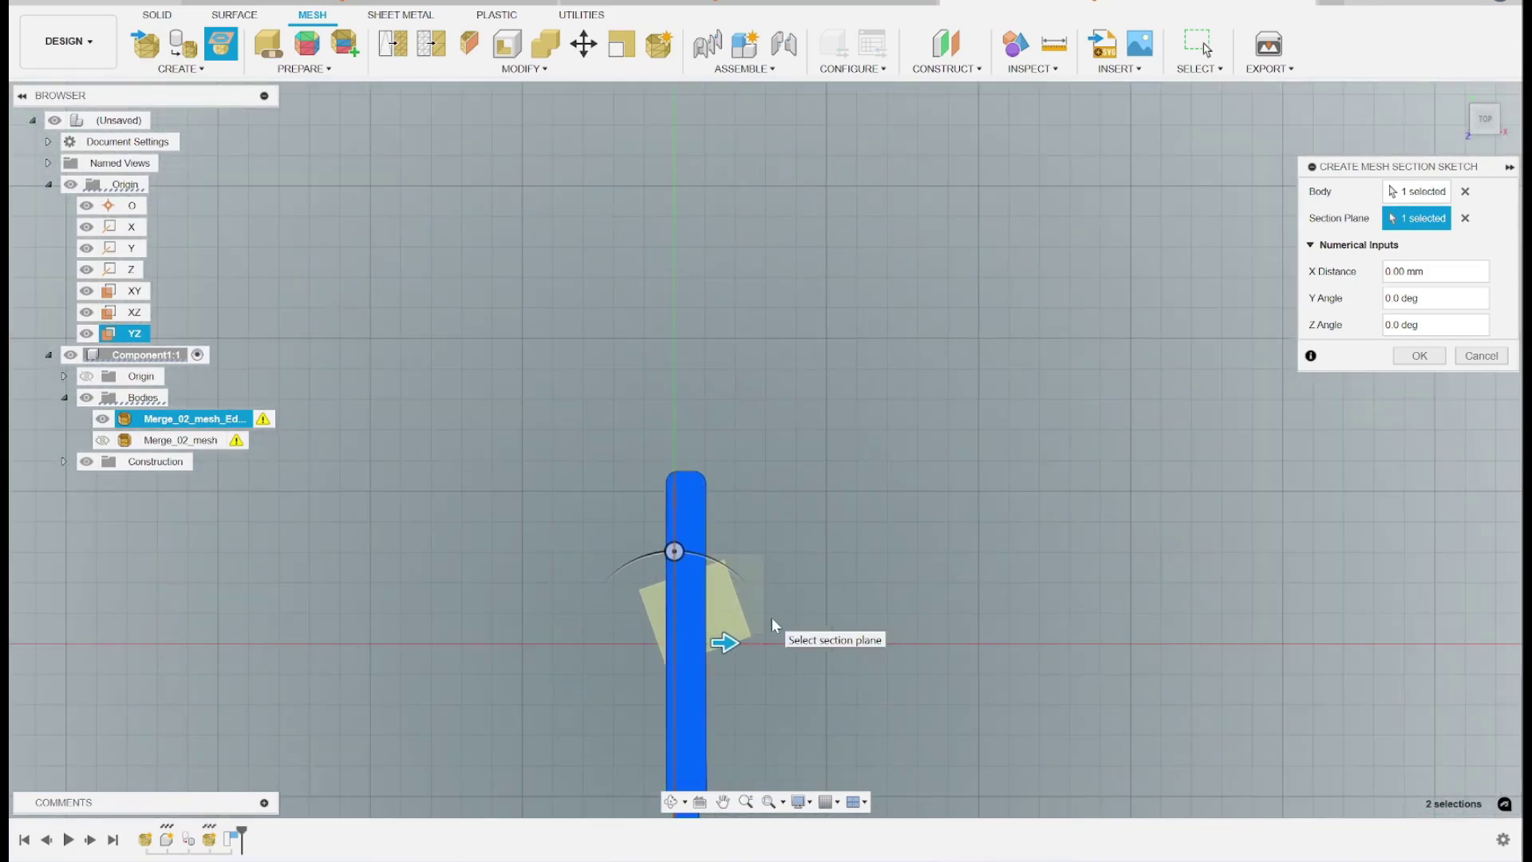
scroll(773, 618, "down", 1)
scroll(793, 709, "down", 1)
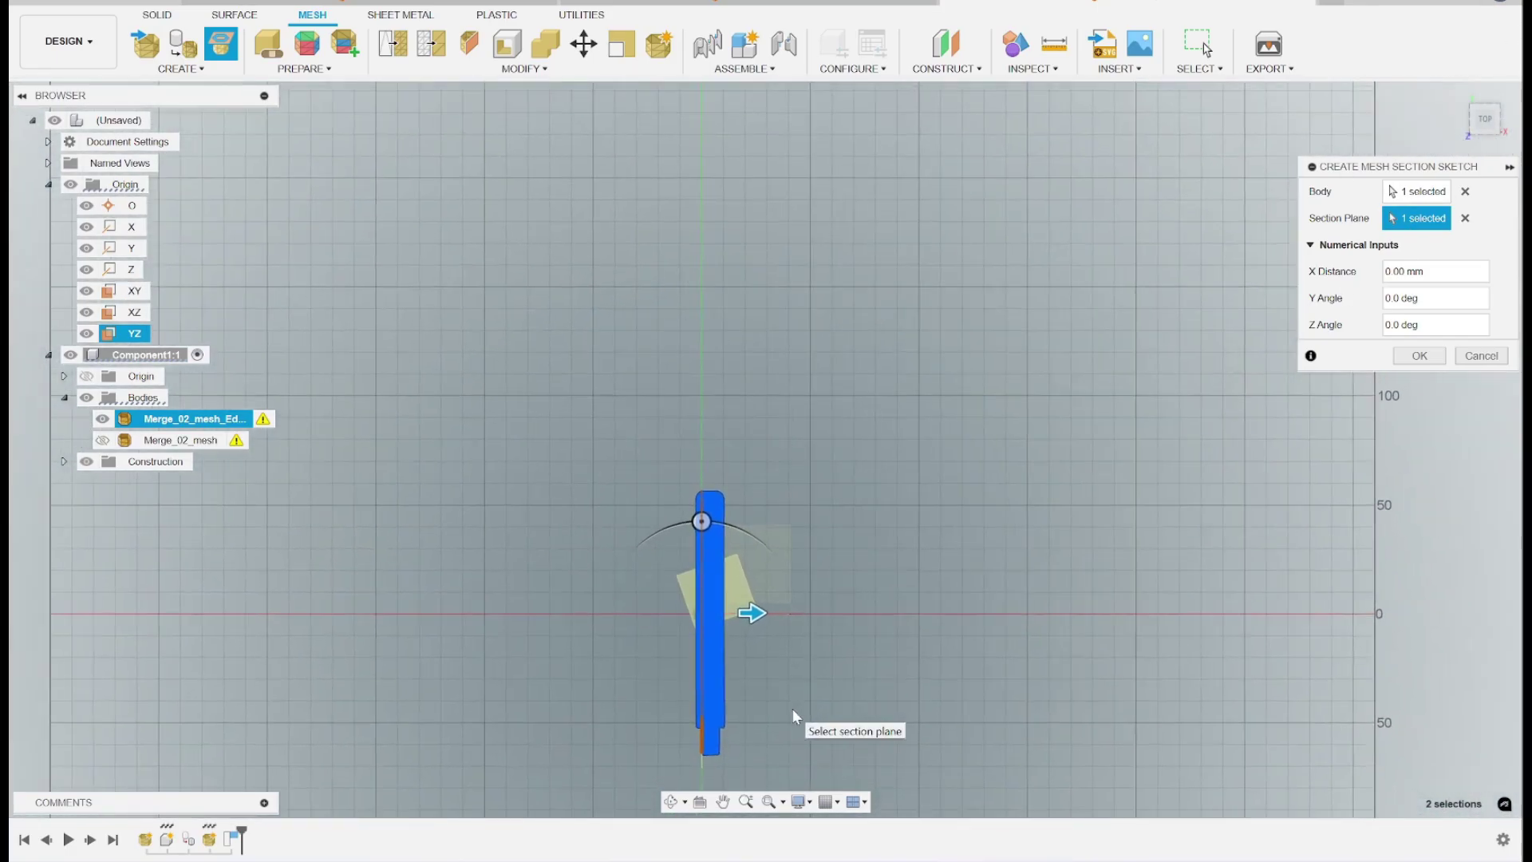
scroll(772, 690, "up", 3)
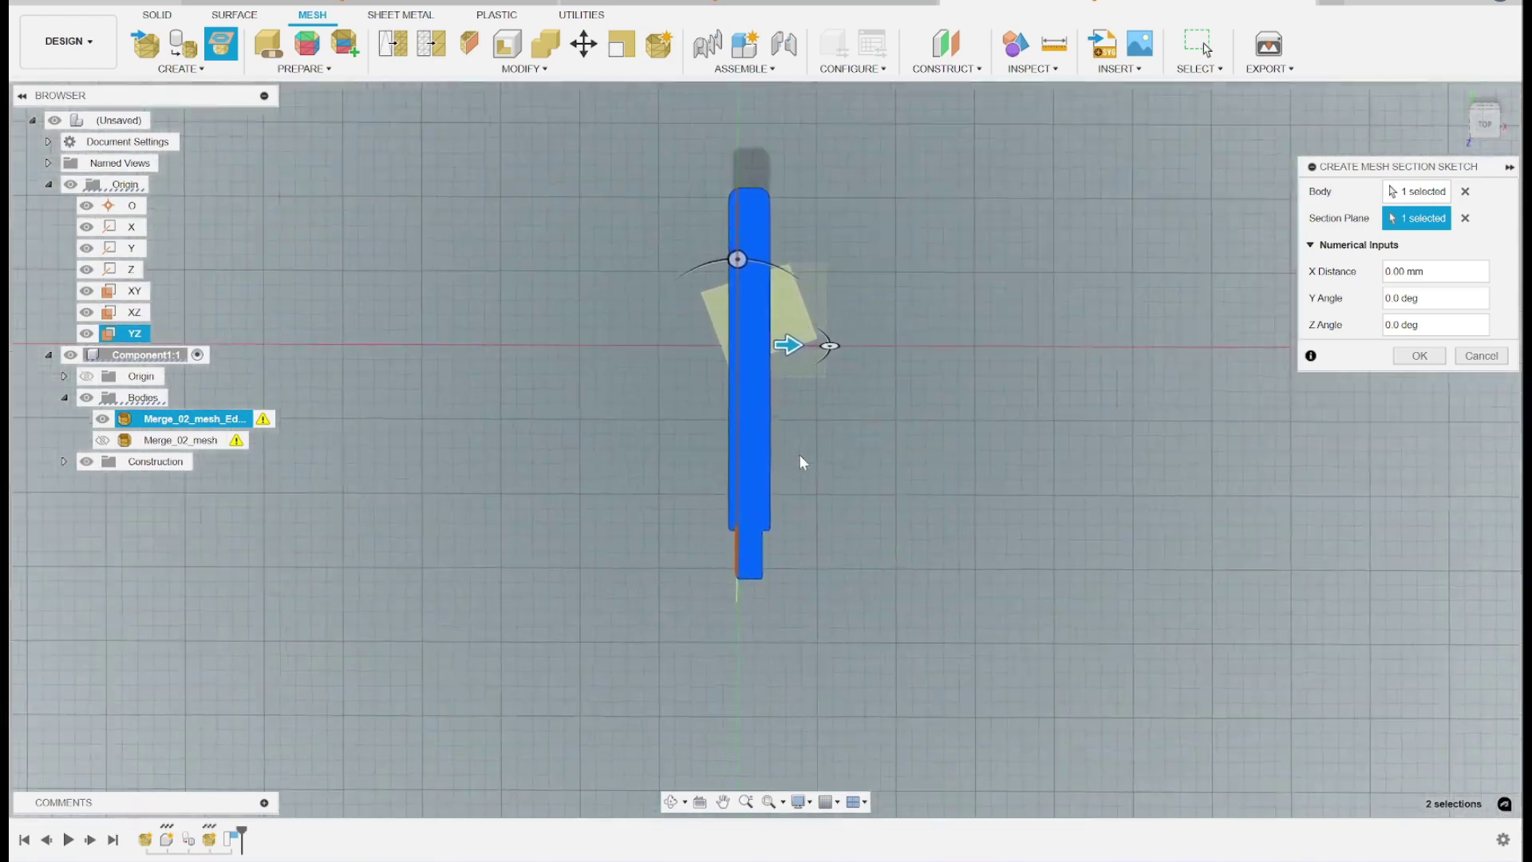
scroll(799, 458, "up", 2)
mouse_move(782, 310)
left_mouse_down()
mouse_move(827, 328)
mouse_move(802, 326)
left_mouse_up()
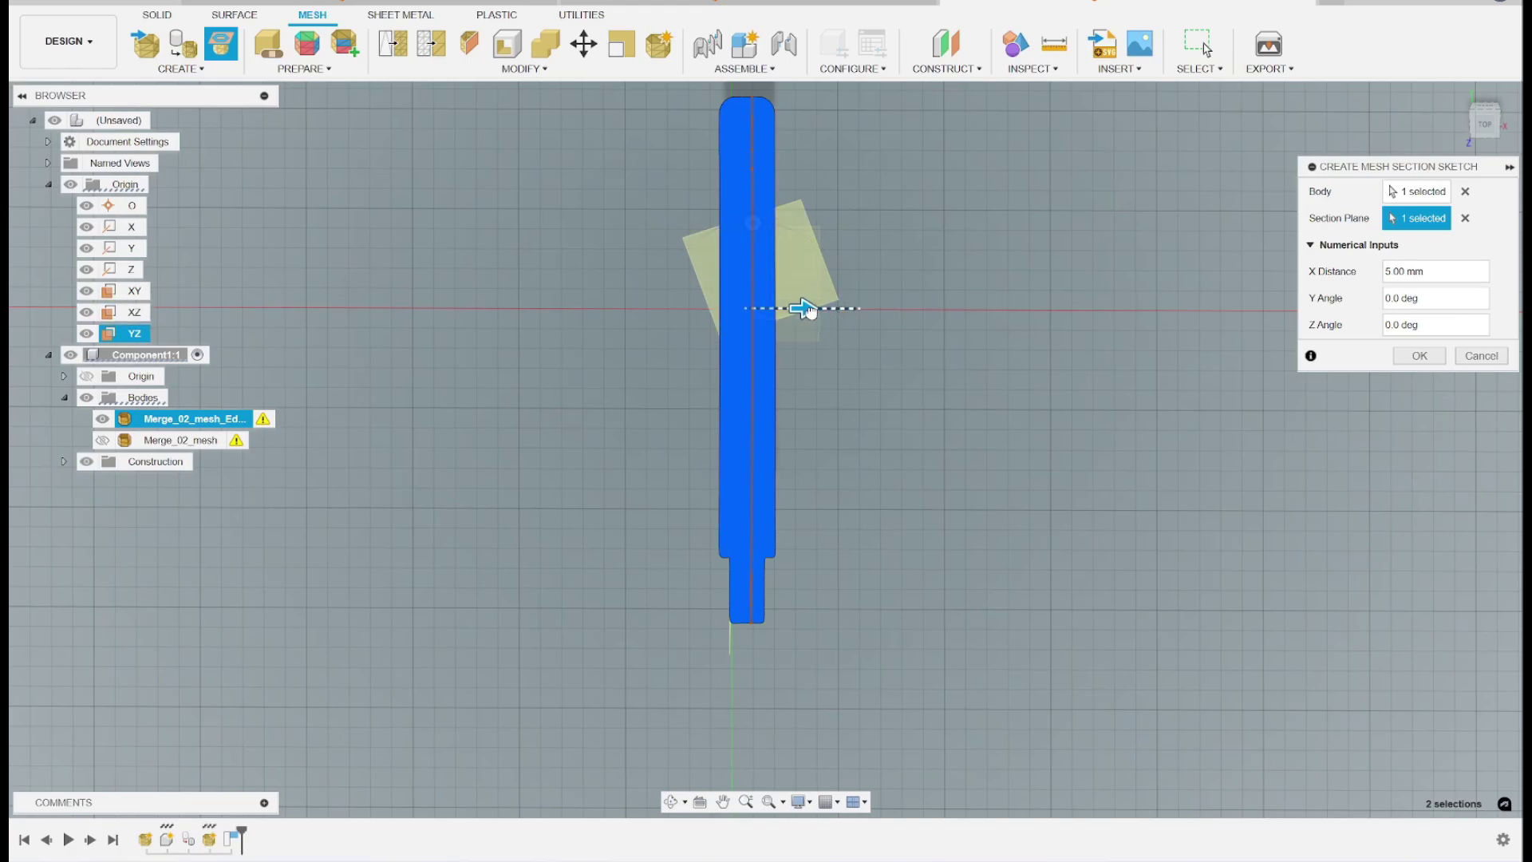
mouse_move(801, 314)
left_mouse_down()
mouse_move(836, 321)
mouse_move(820, 323)
left_mouse_up()
left_click(1395, 271)
type("4.")
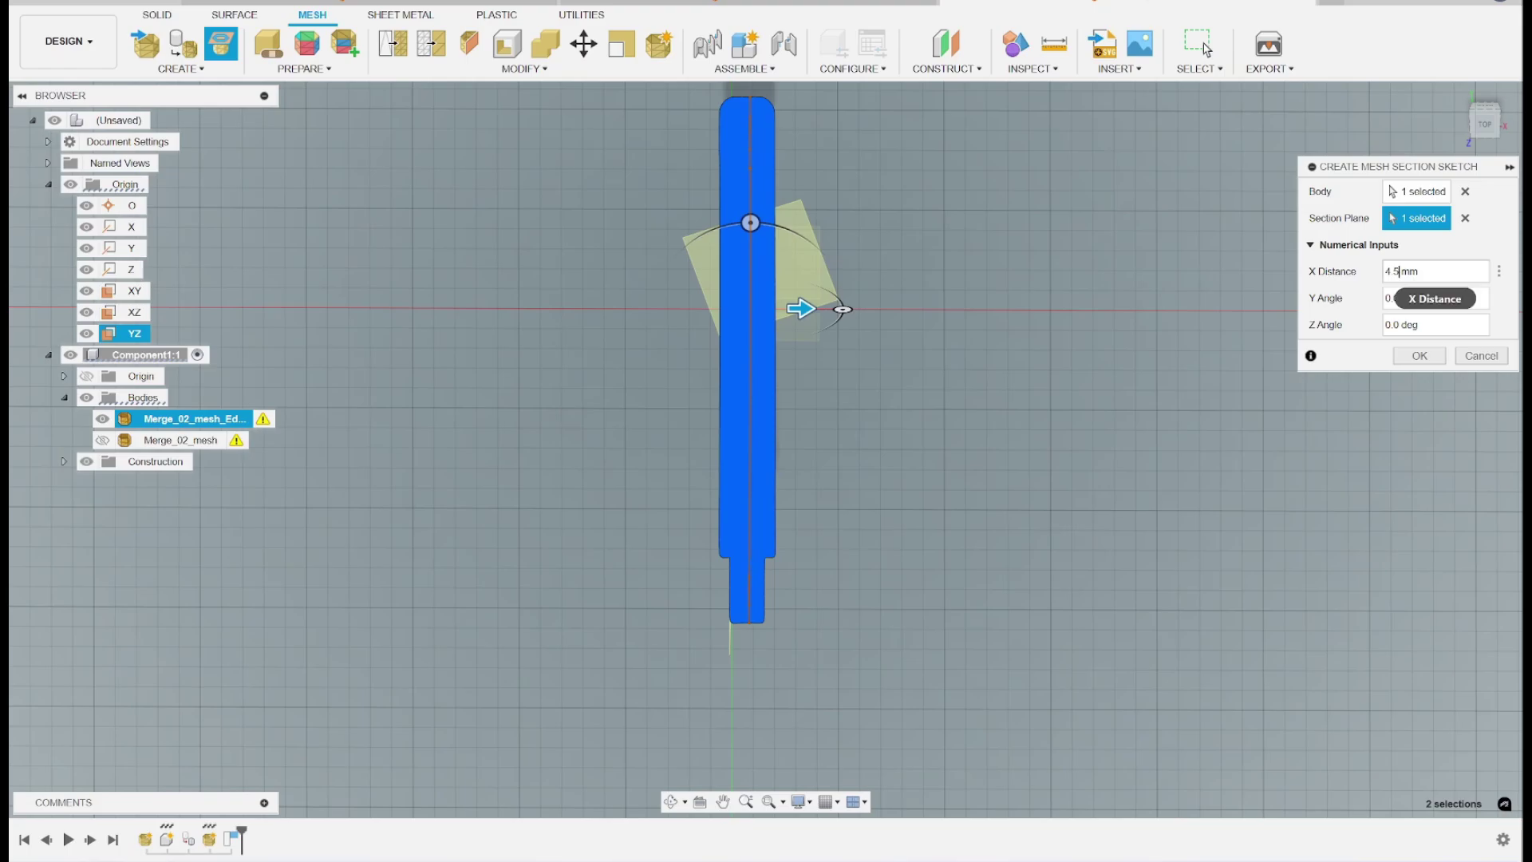
left_click(1425, 298)
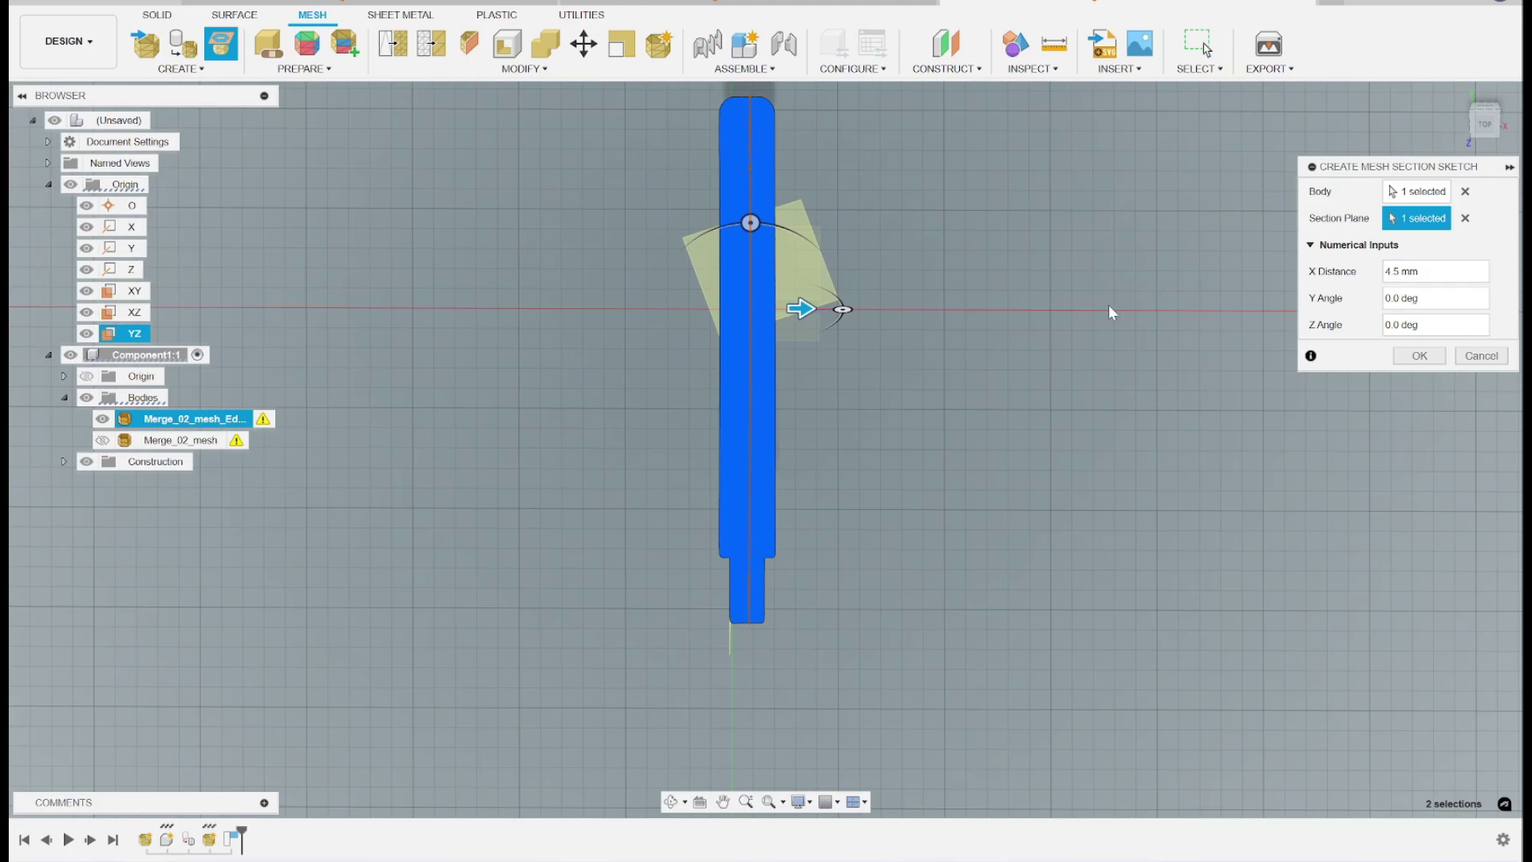
- Set the section plane's X distance to 4.25 mm and create the mesh section sketch
scroll(774, 578, "up", 5)
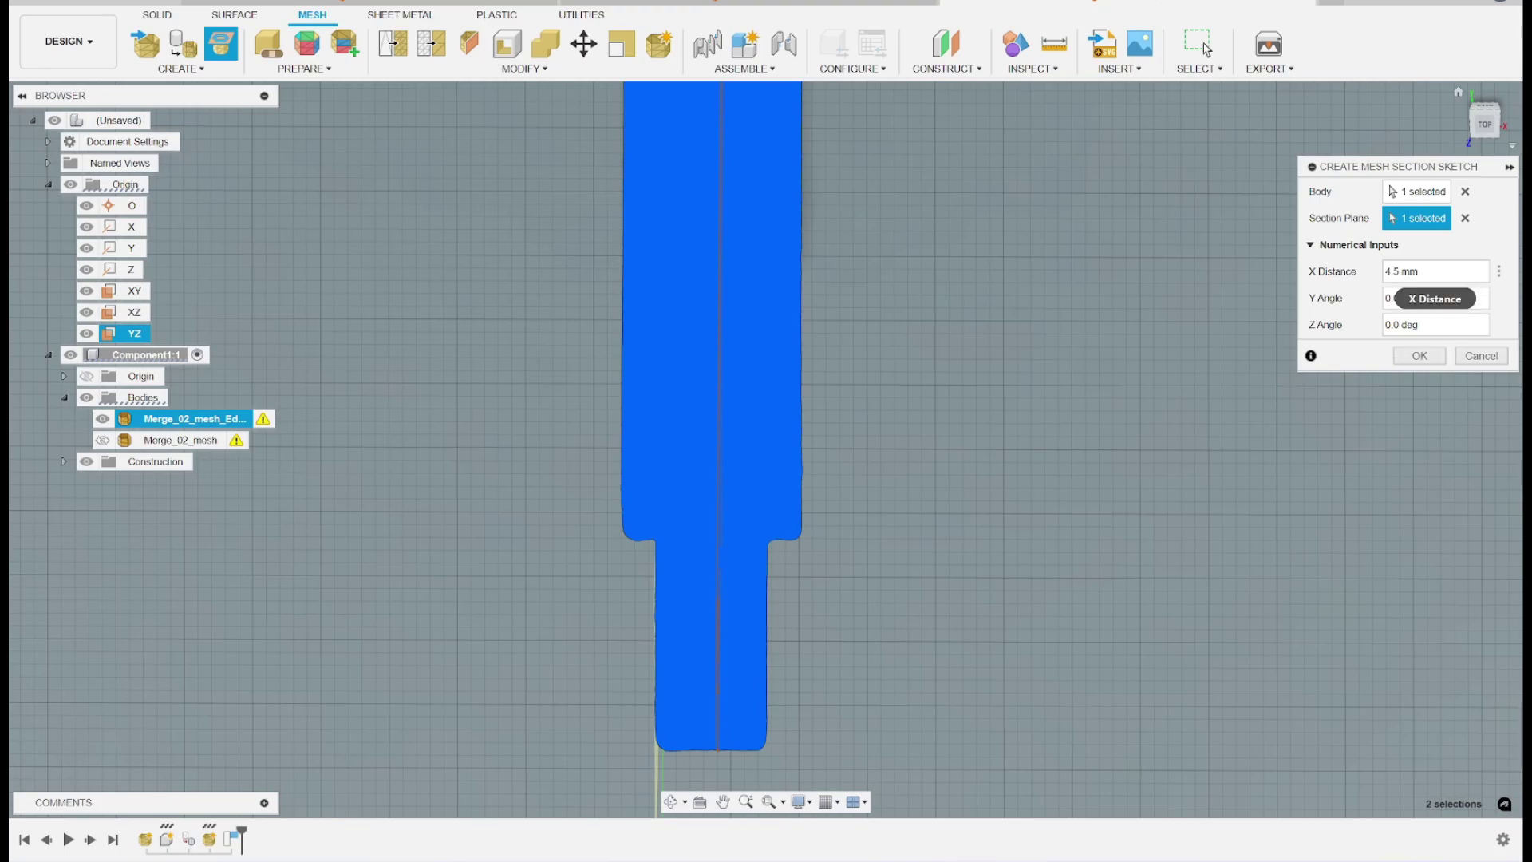
double_click(1397, 271)
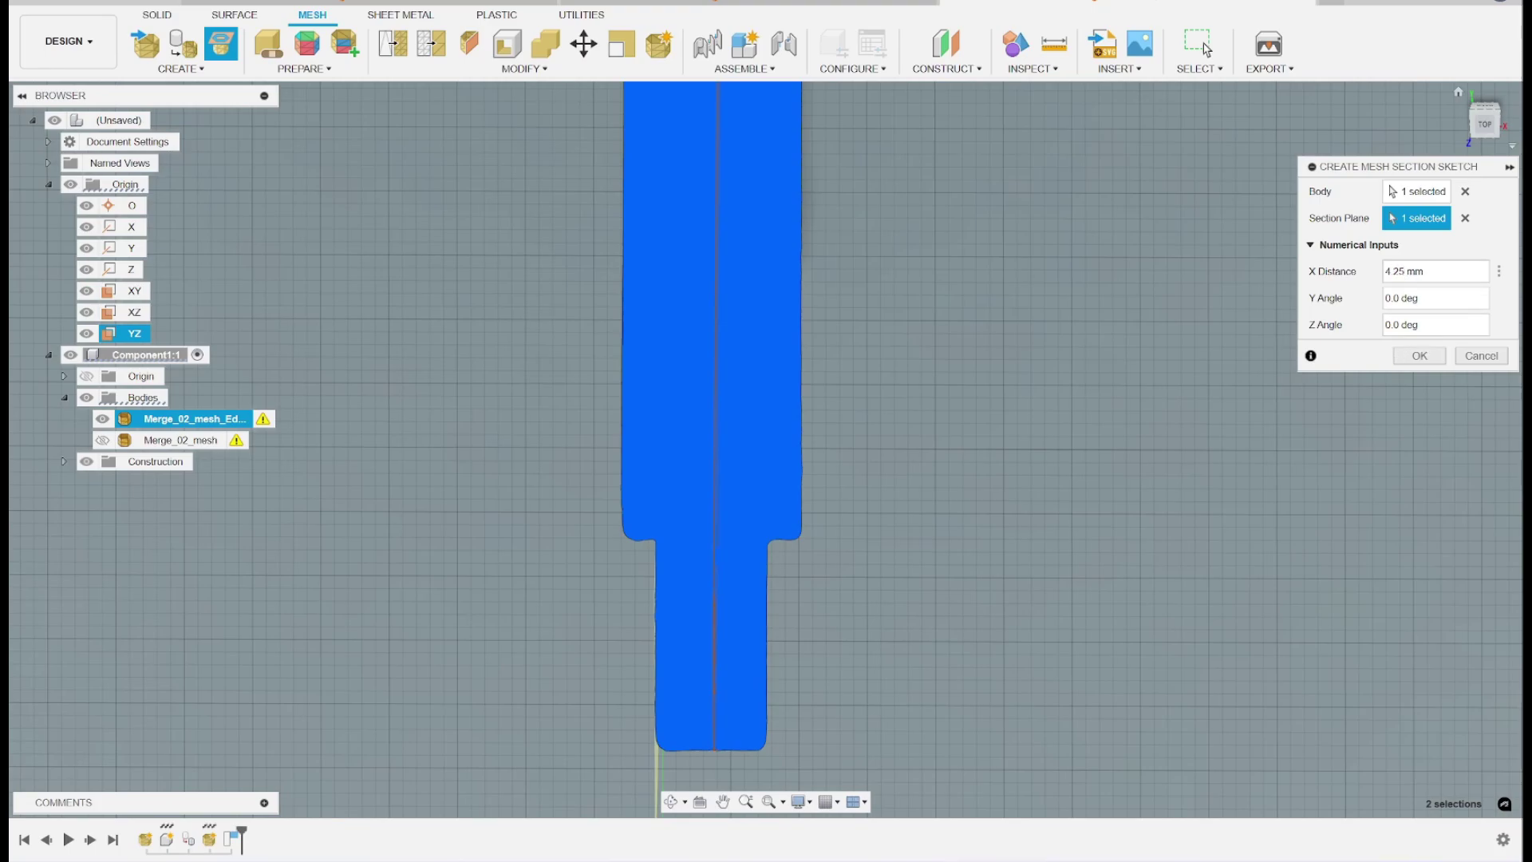
left_click(1421, 354)
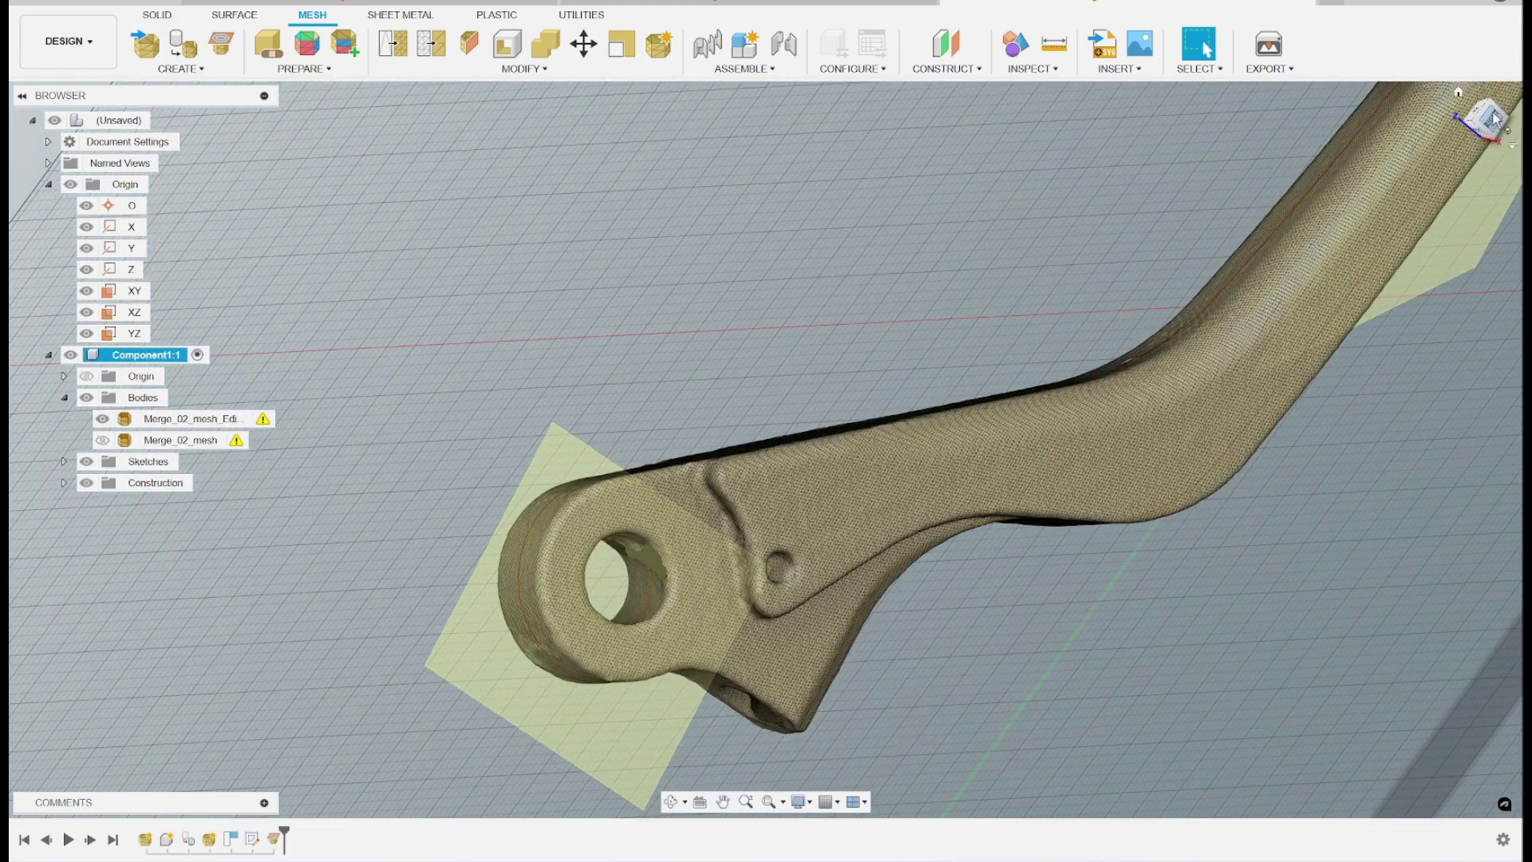
- Open the new mesh section sketch under Component1 for editing, with the whole lever outline in view
left_click(1492, 122)
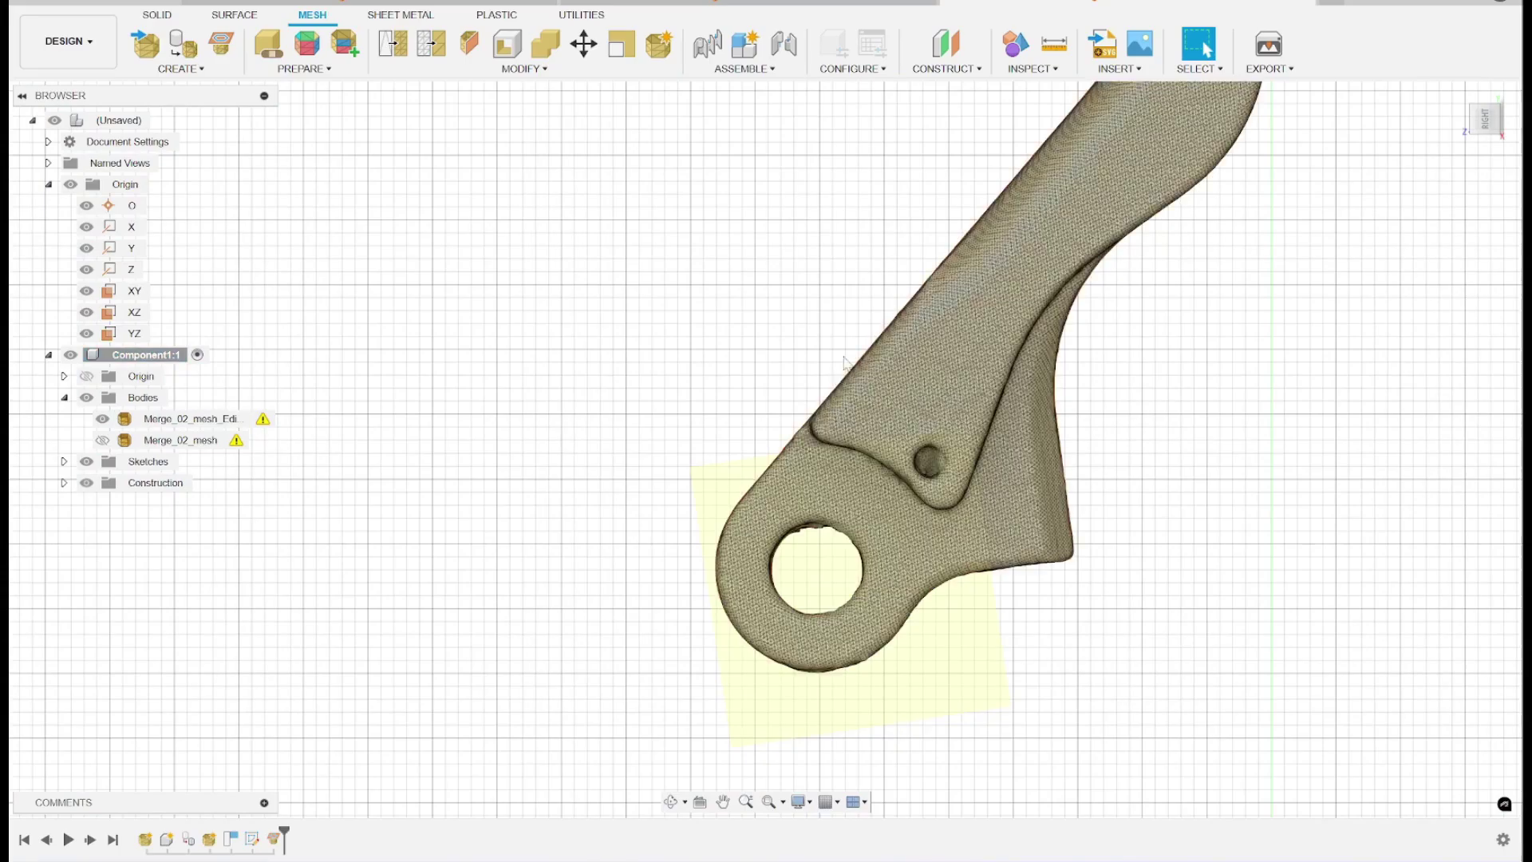
scroll(1029, 564, "down", 8)
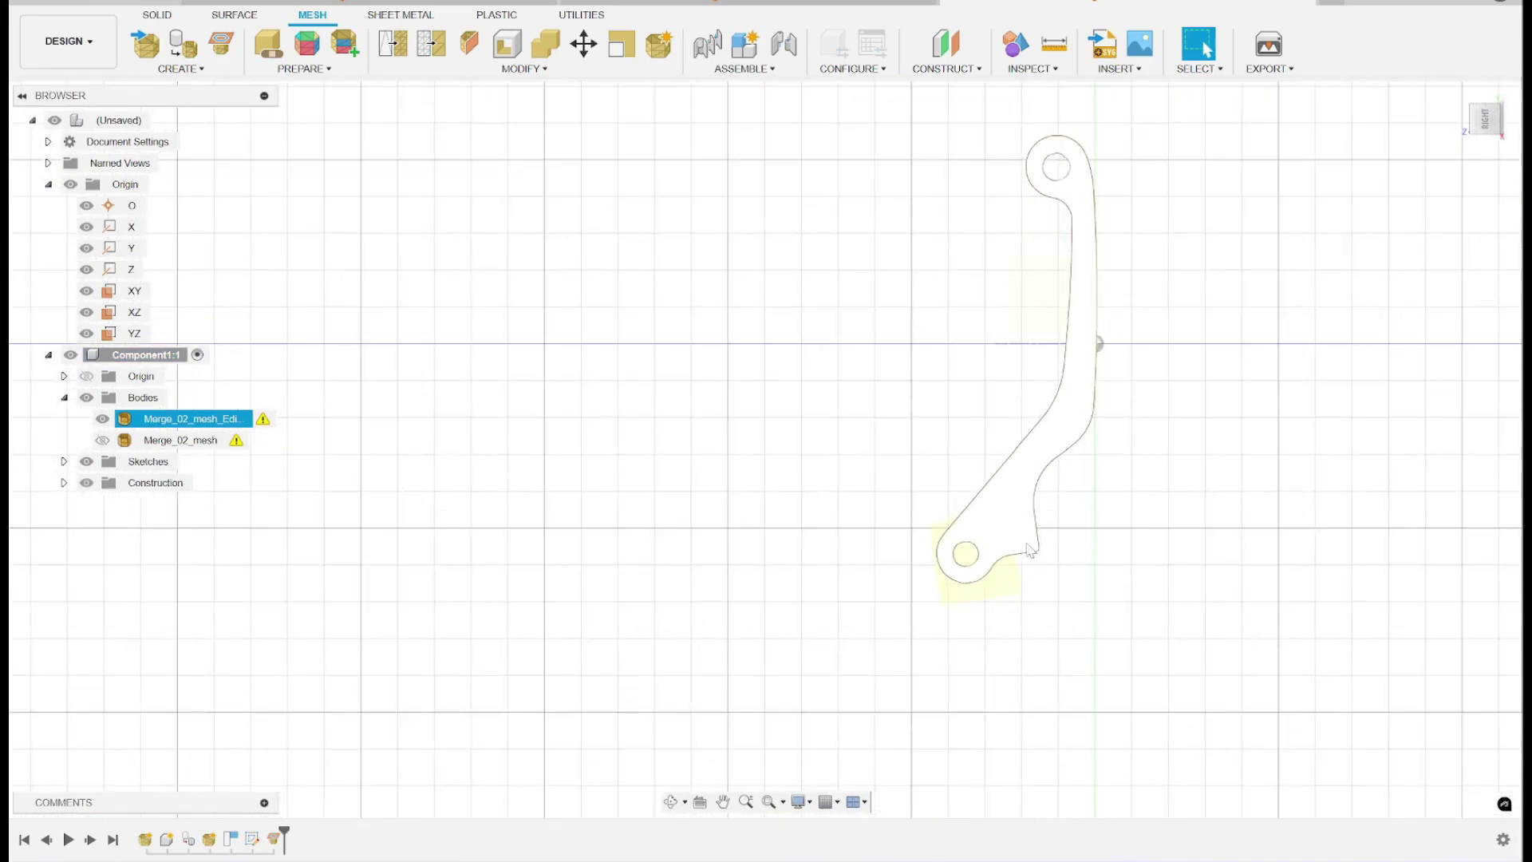
scroll(1029, 549, "down", 2)
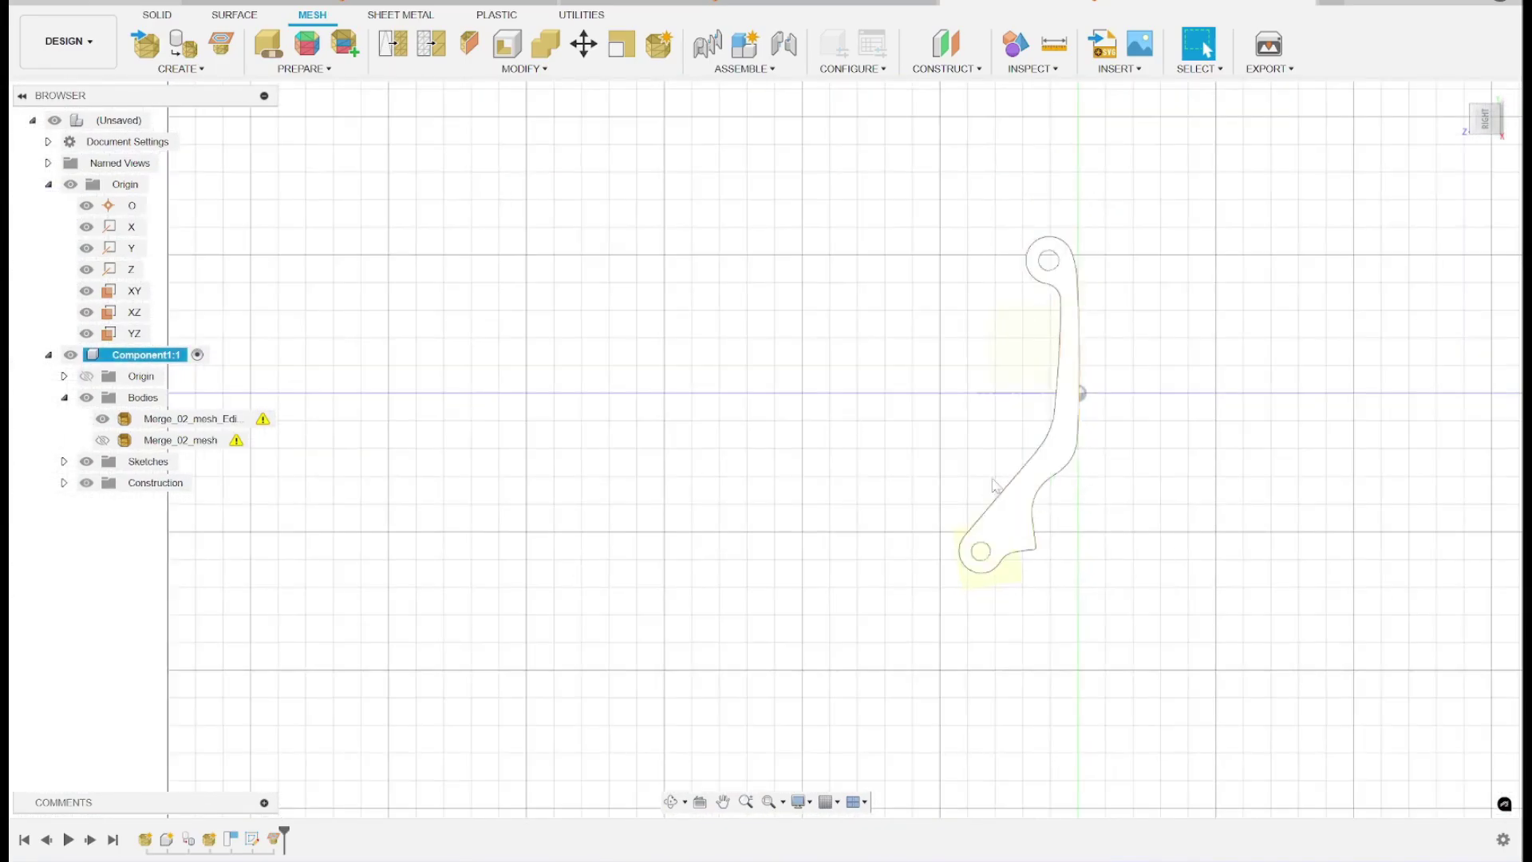
left_click(48, 184)
left_click(64, 313)
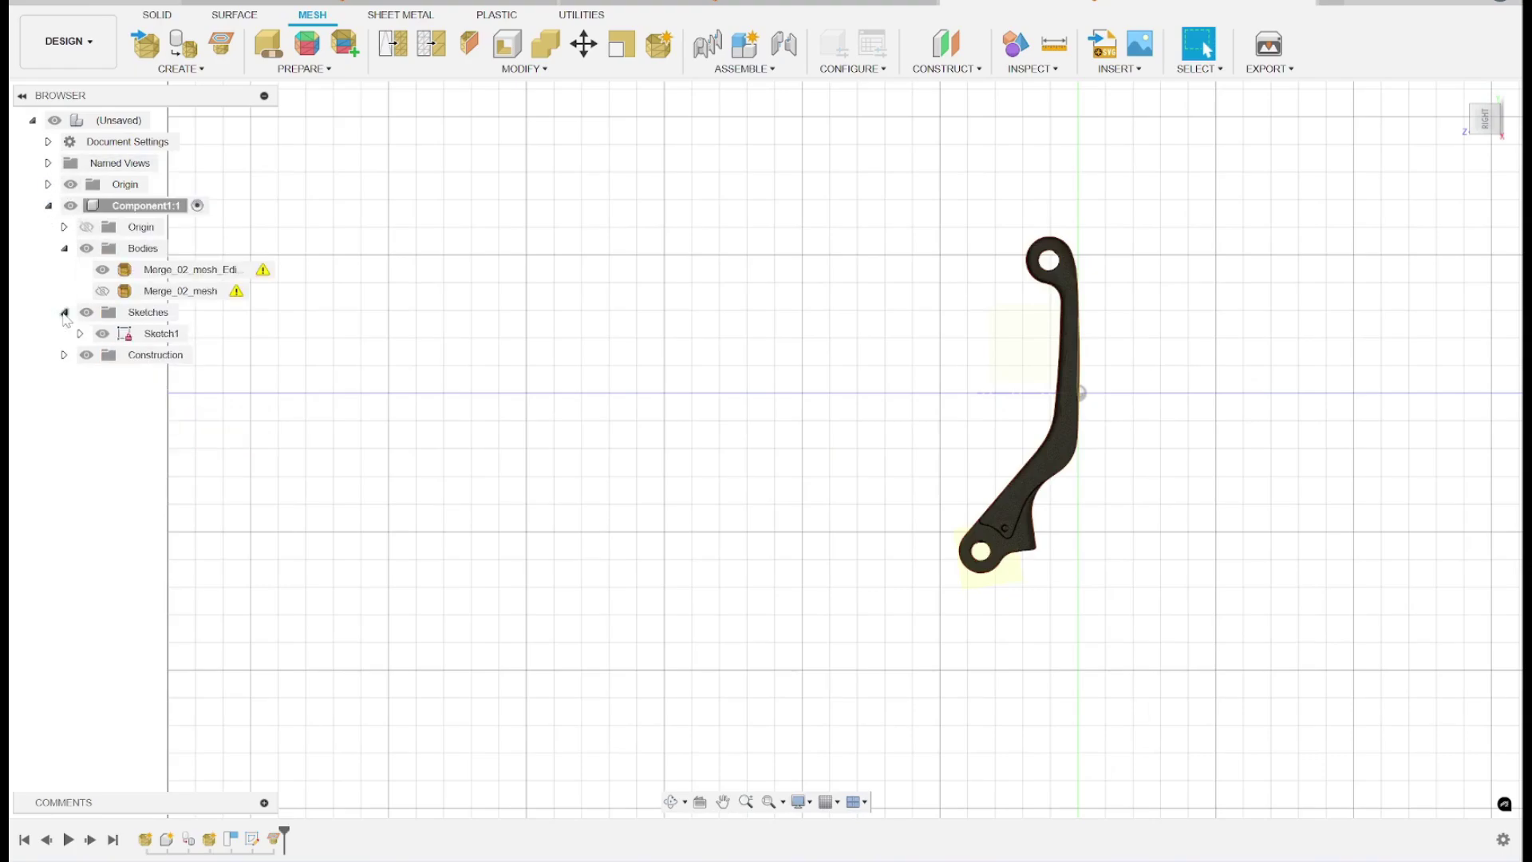
left_click(151, 340)
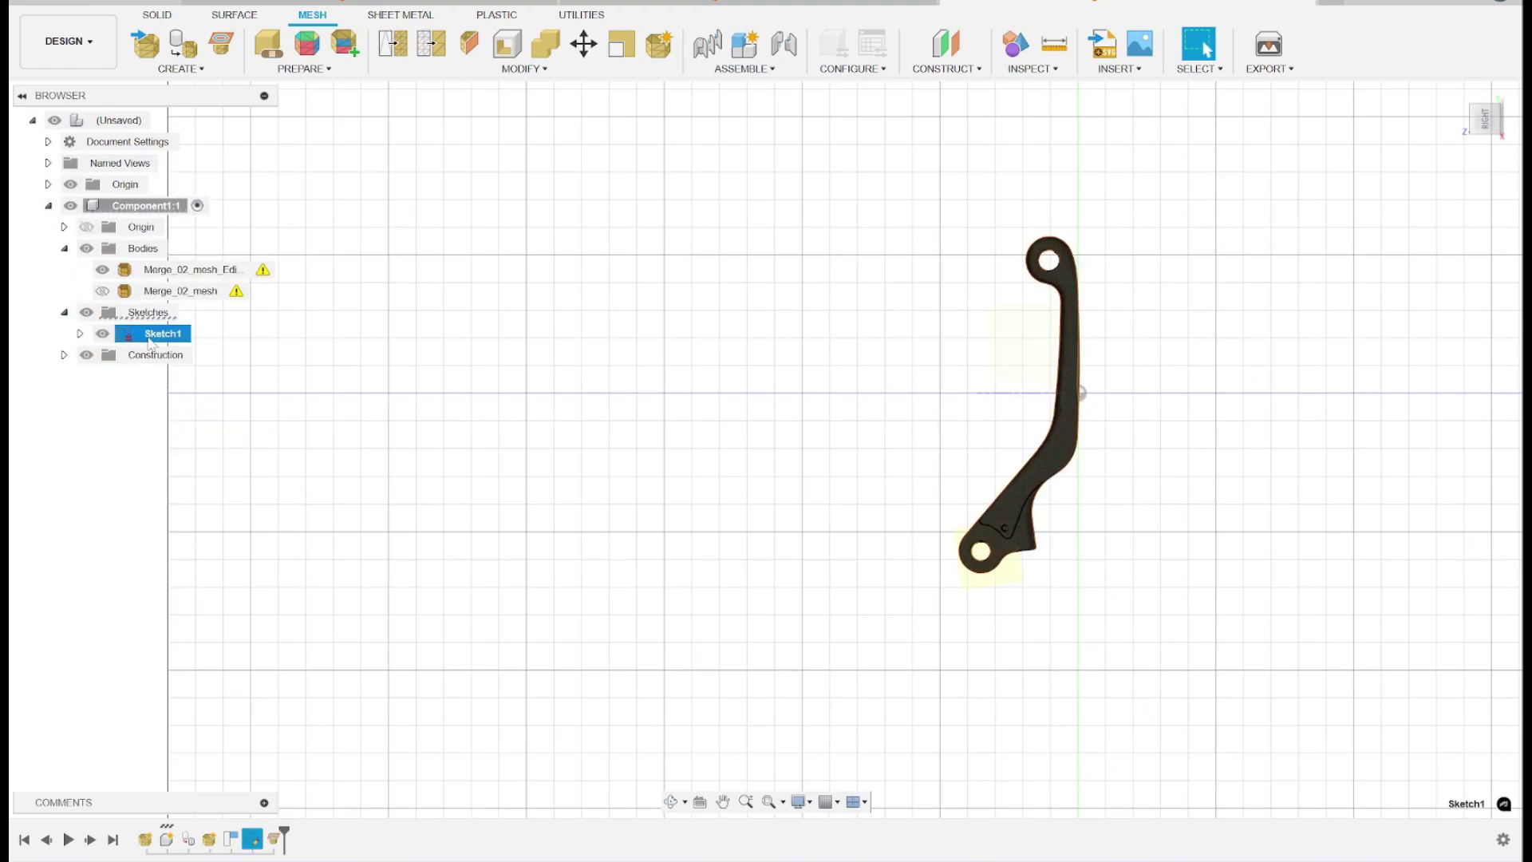
right_click(150, 340)
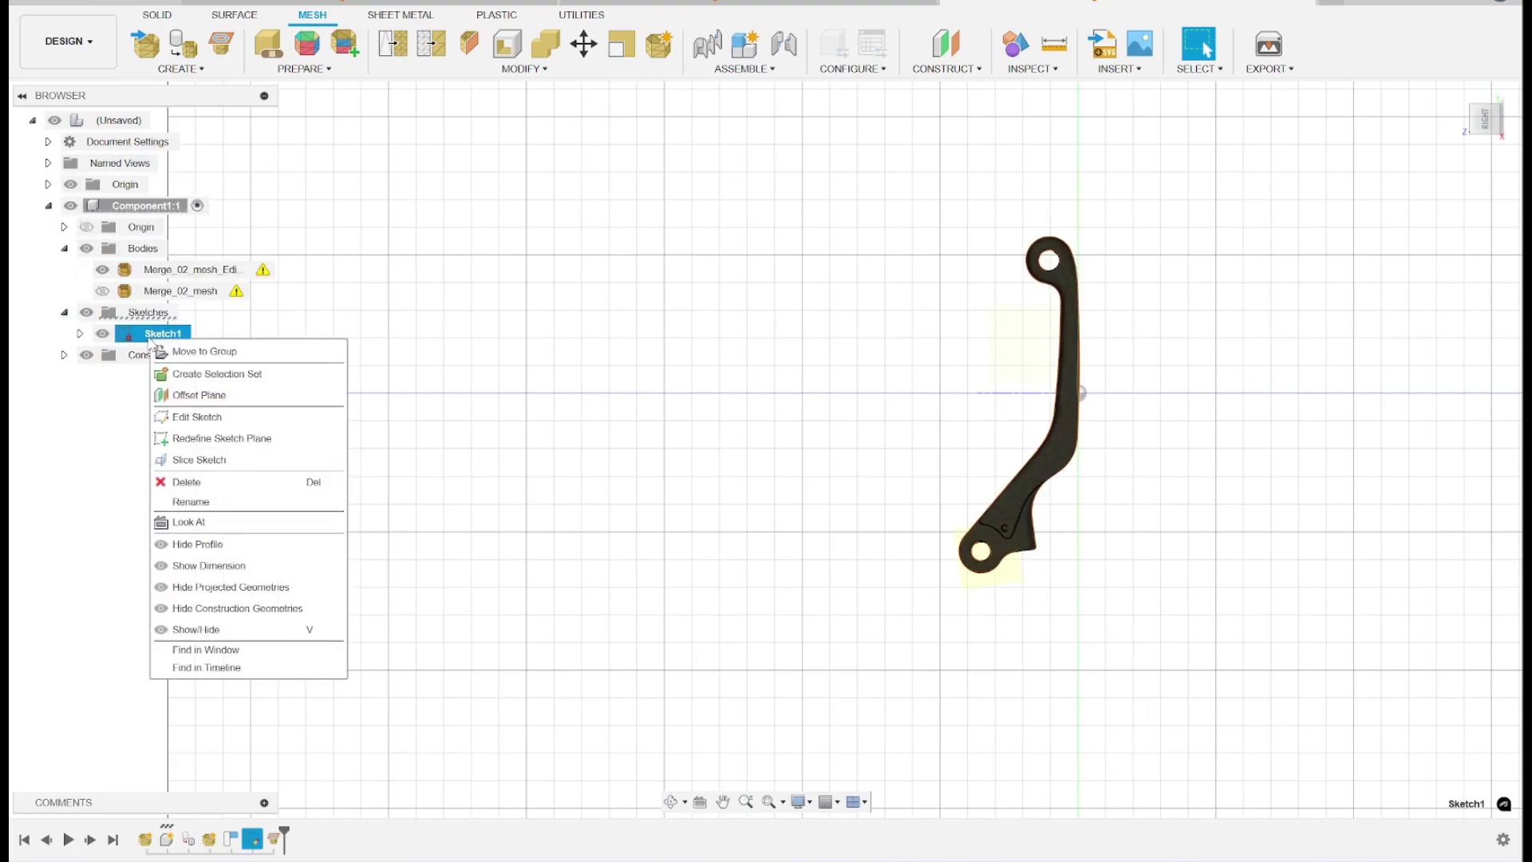
left_click(195, 418)
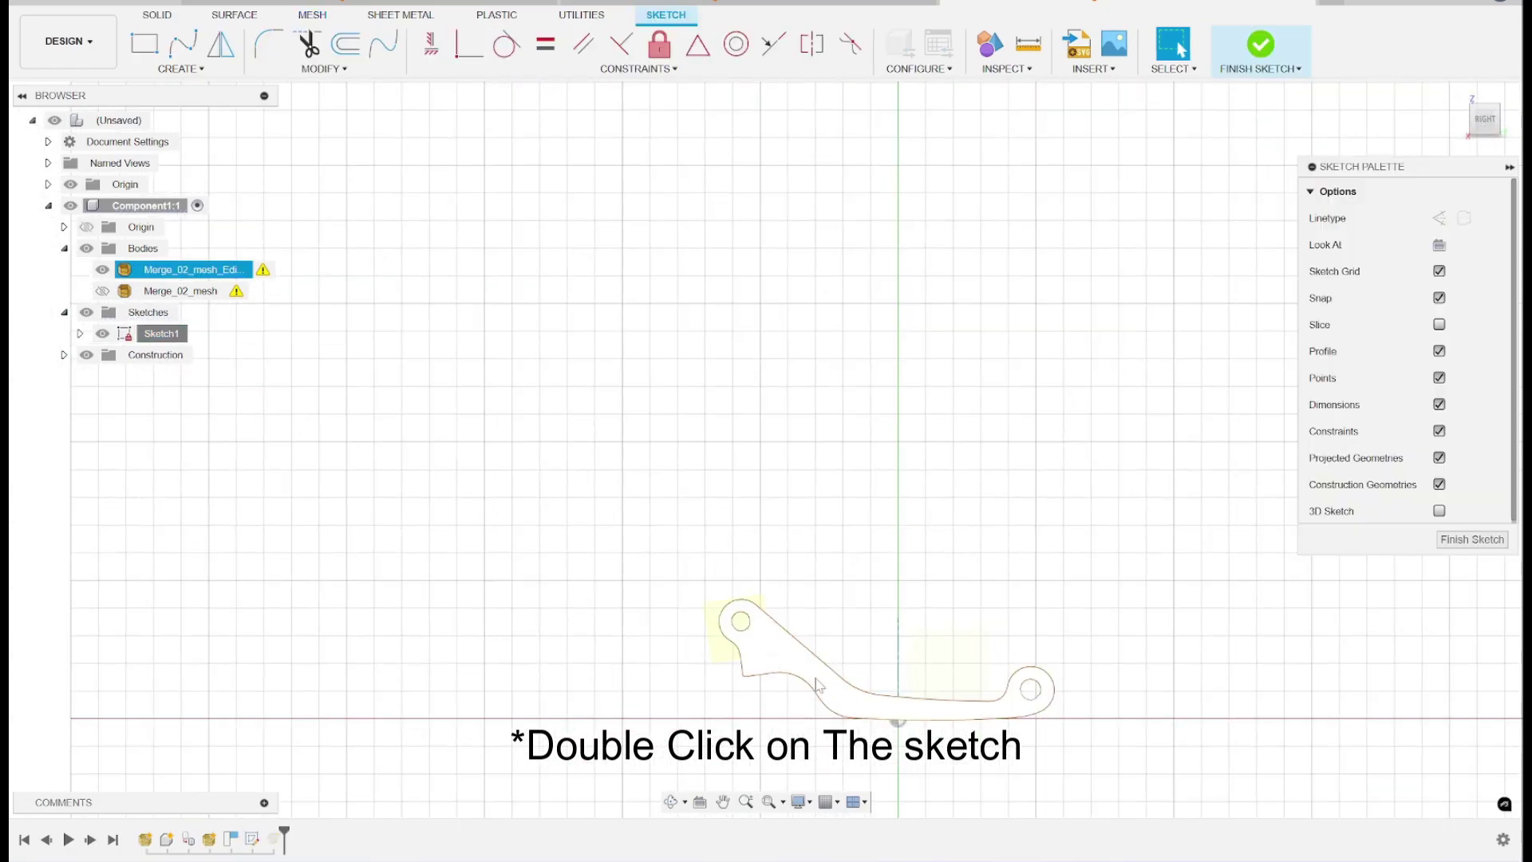
scroll(840, 688, "up", 5)
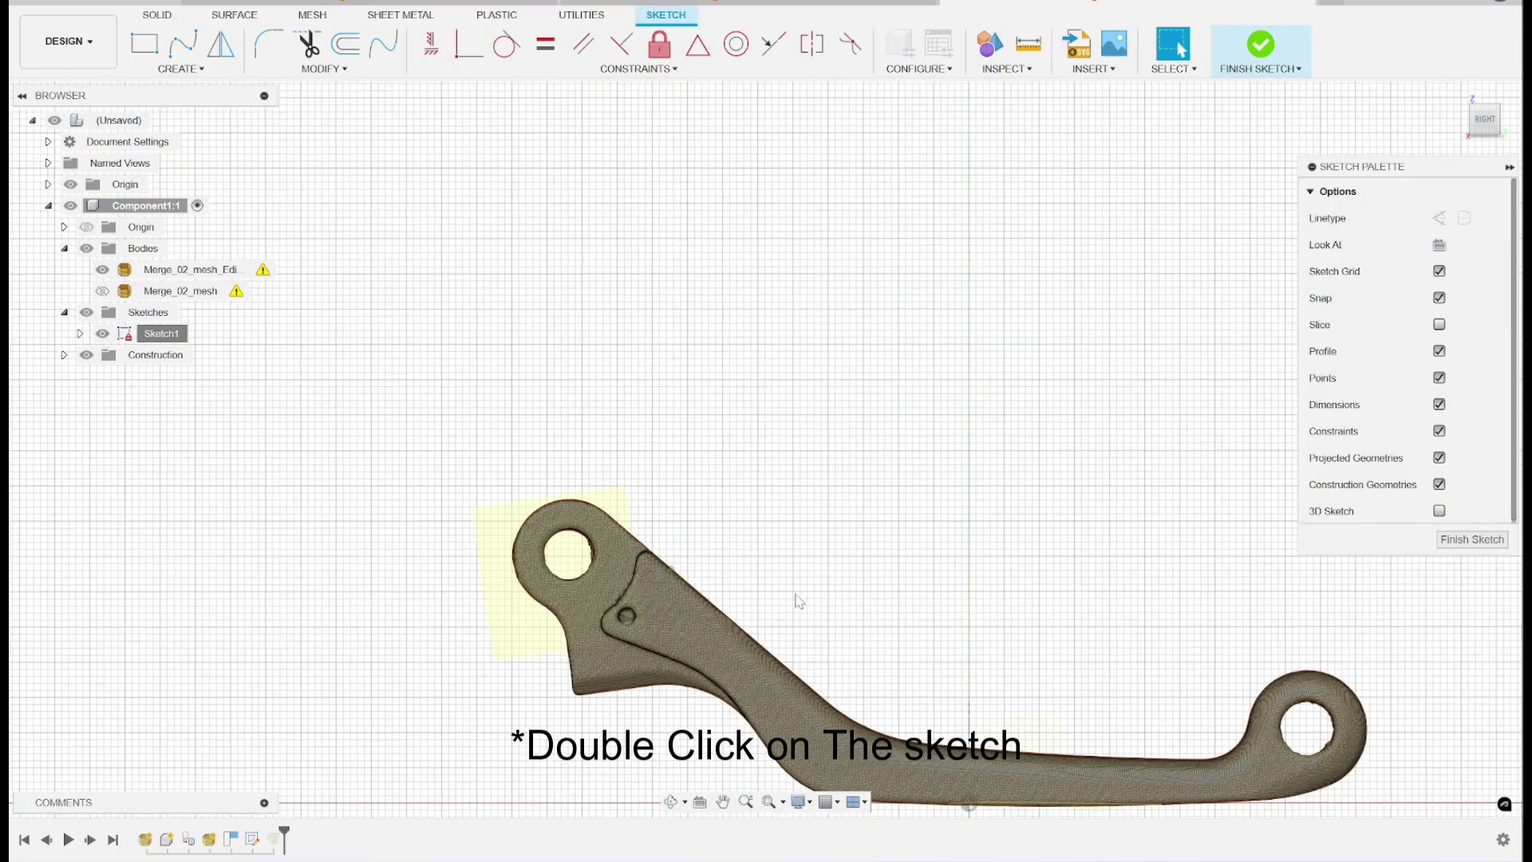
scroll(800, 600, "up", 2)
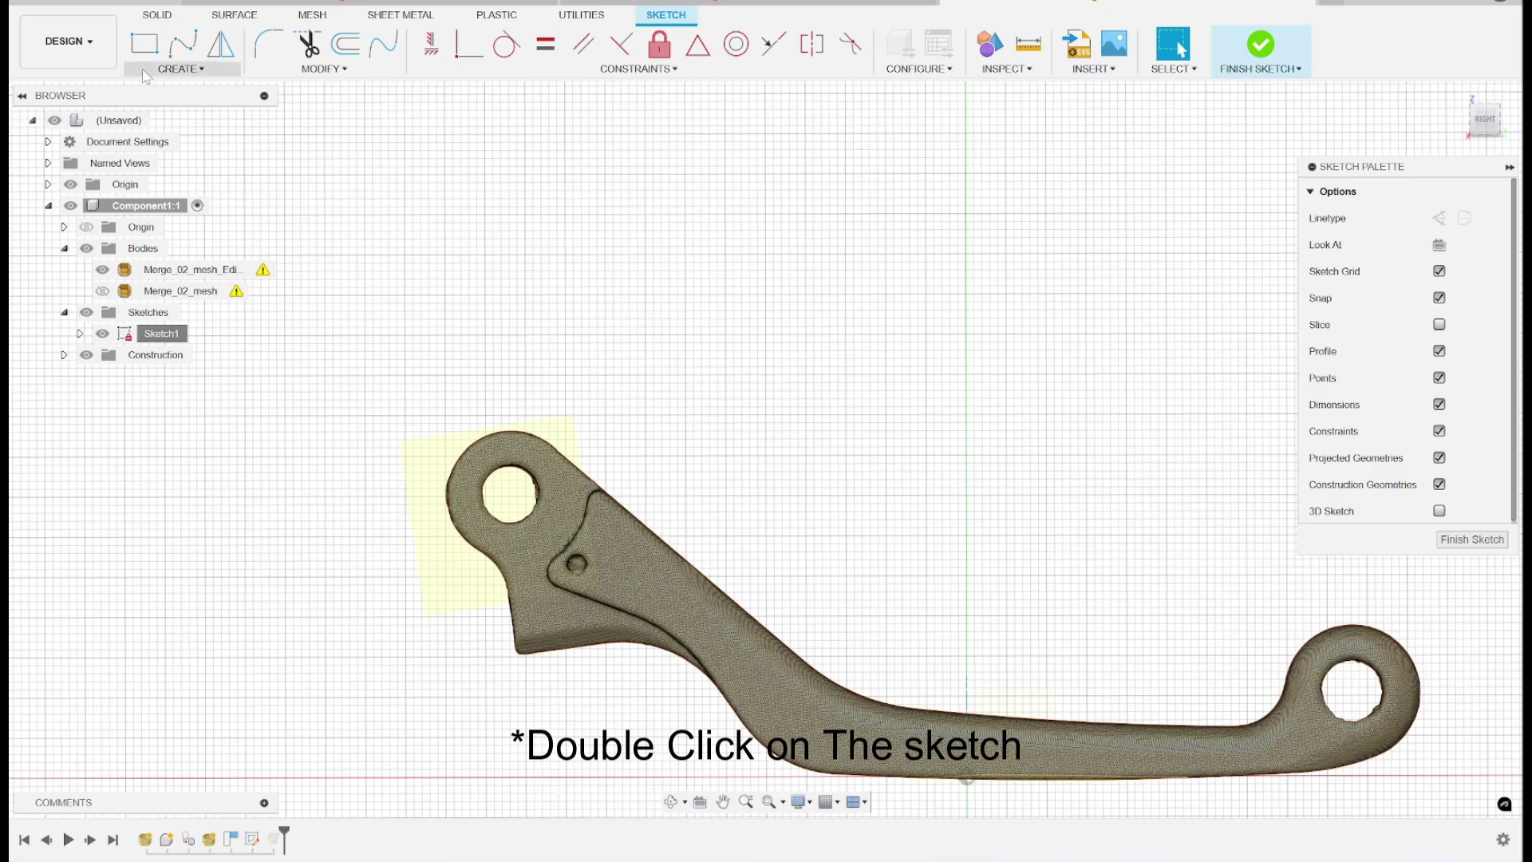
left_click(152, 16)
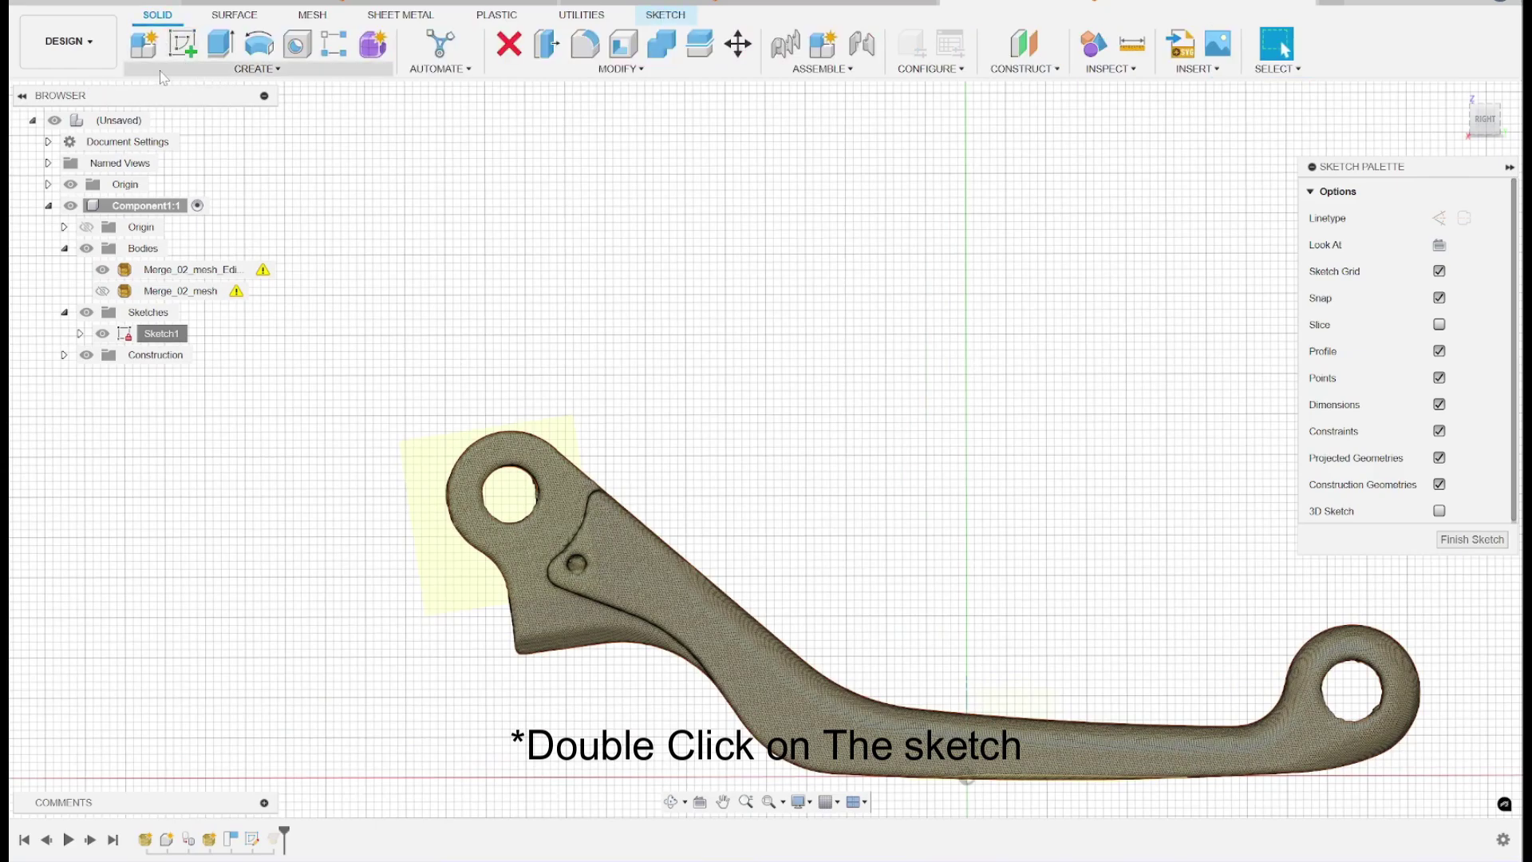
left_click(188, 70)
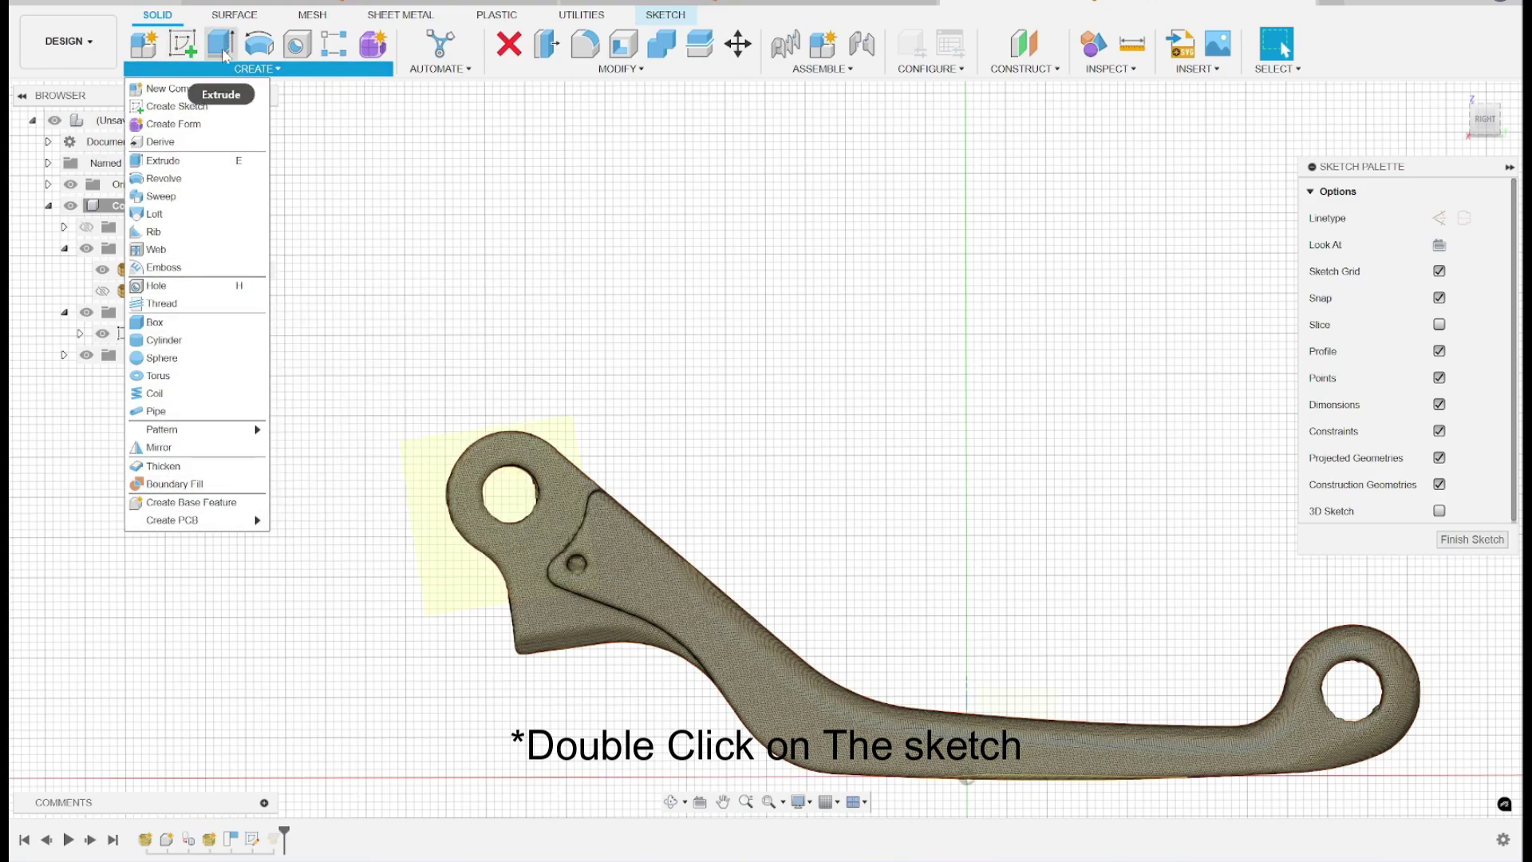
left_click(1472, 540)
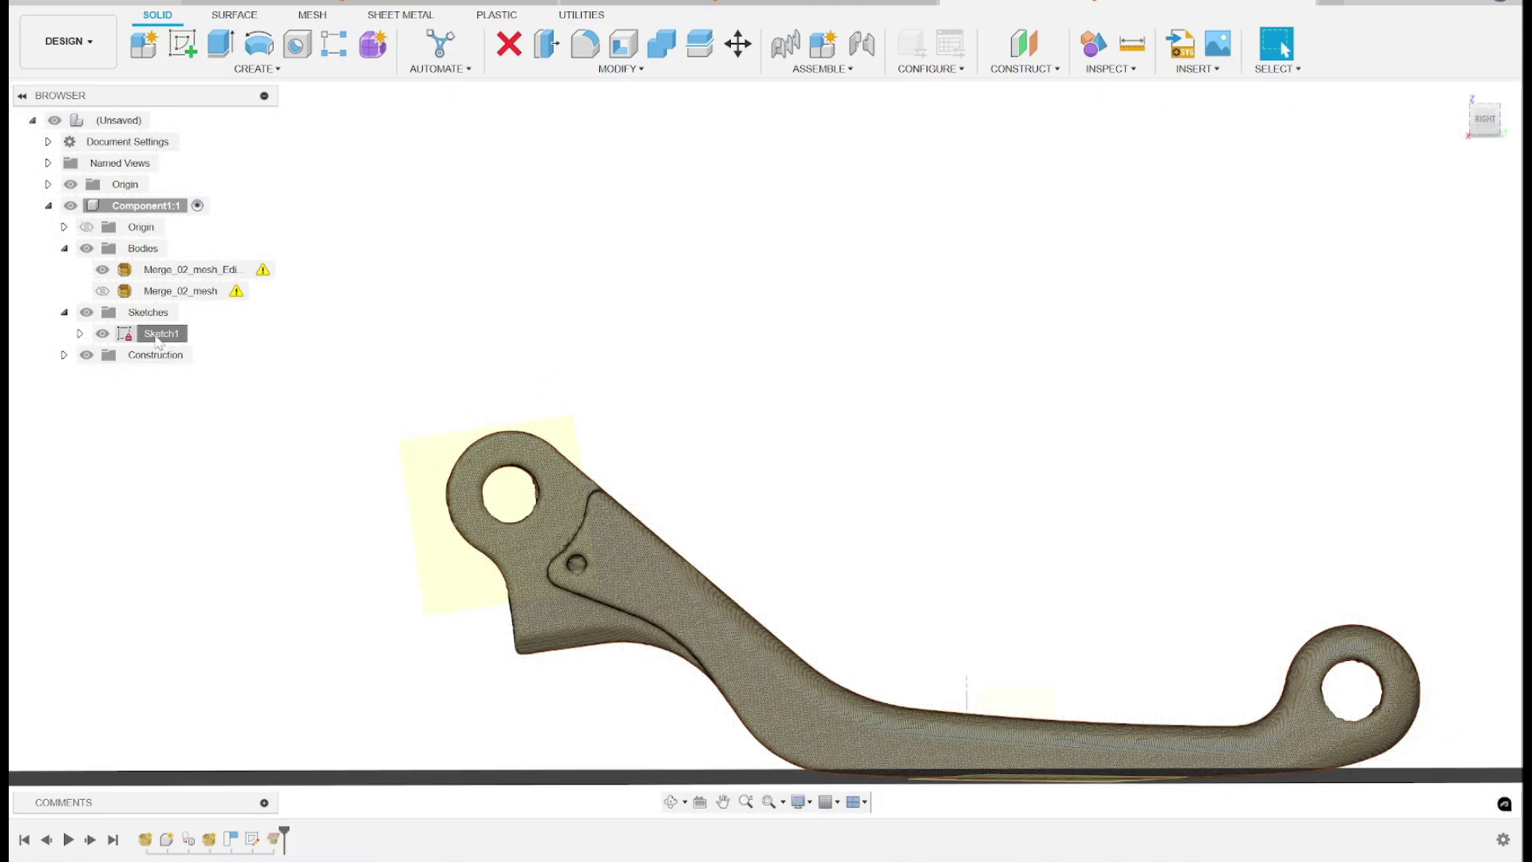
double_click(160, 334)
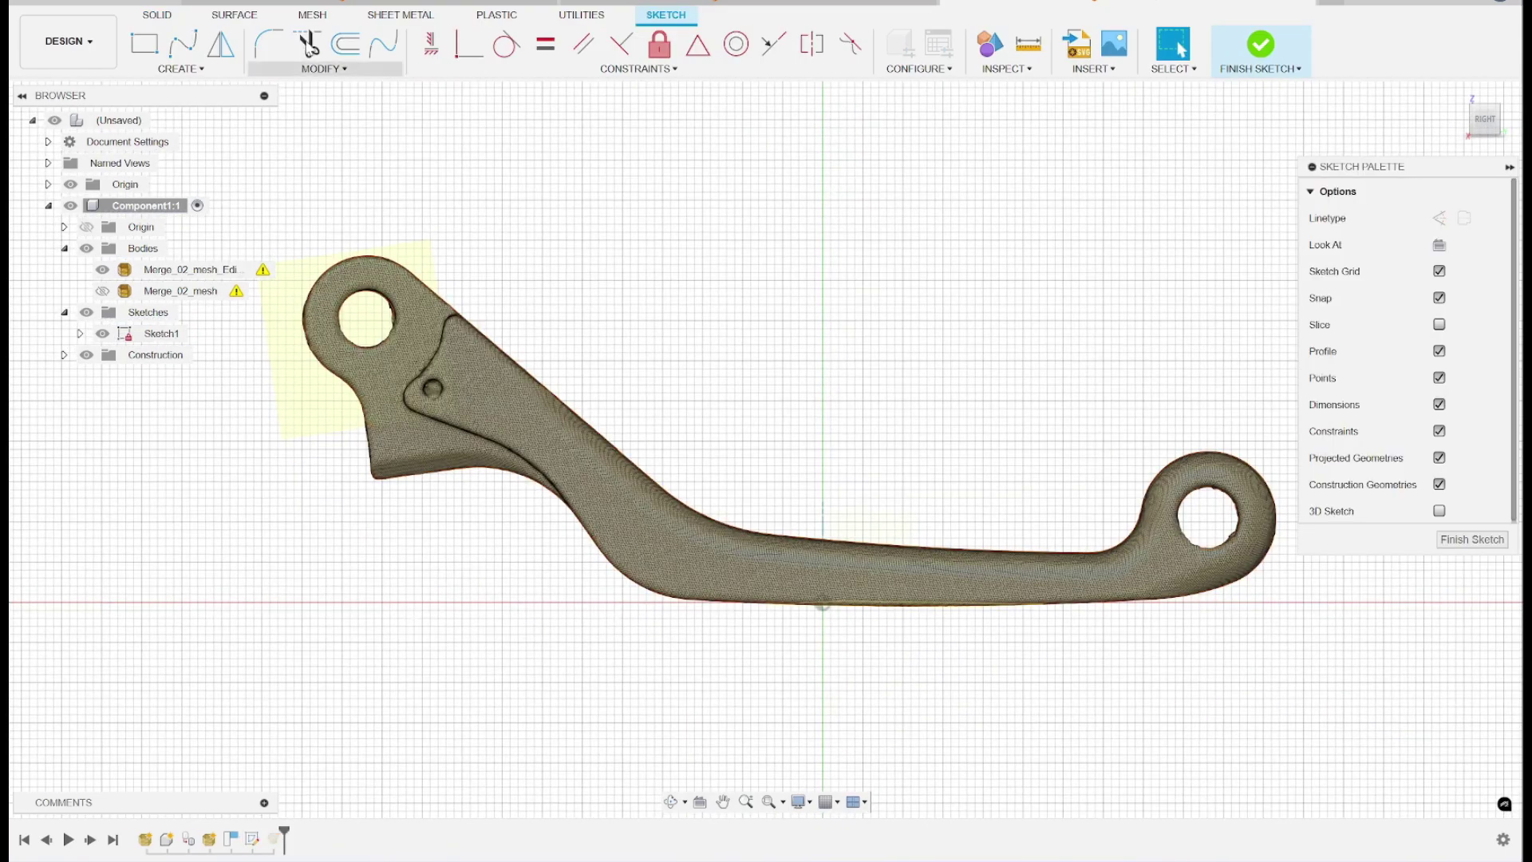
- Hide the mesh bodies and use Fit Curves to Mesh Section to fit circles to the section curves of both lever holes
left_click(179, 69)
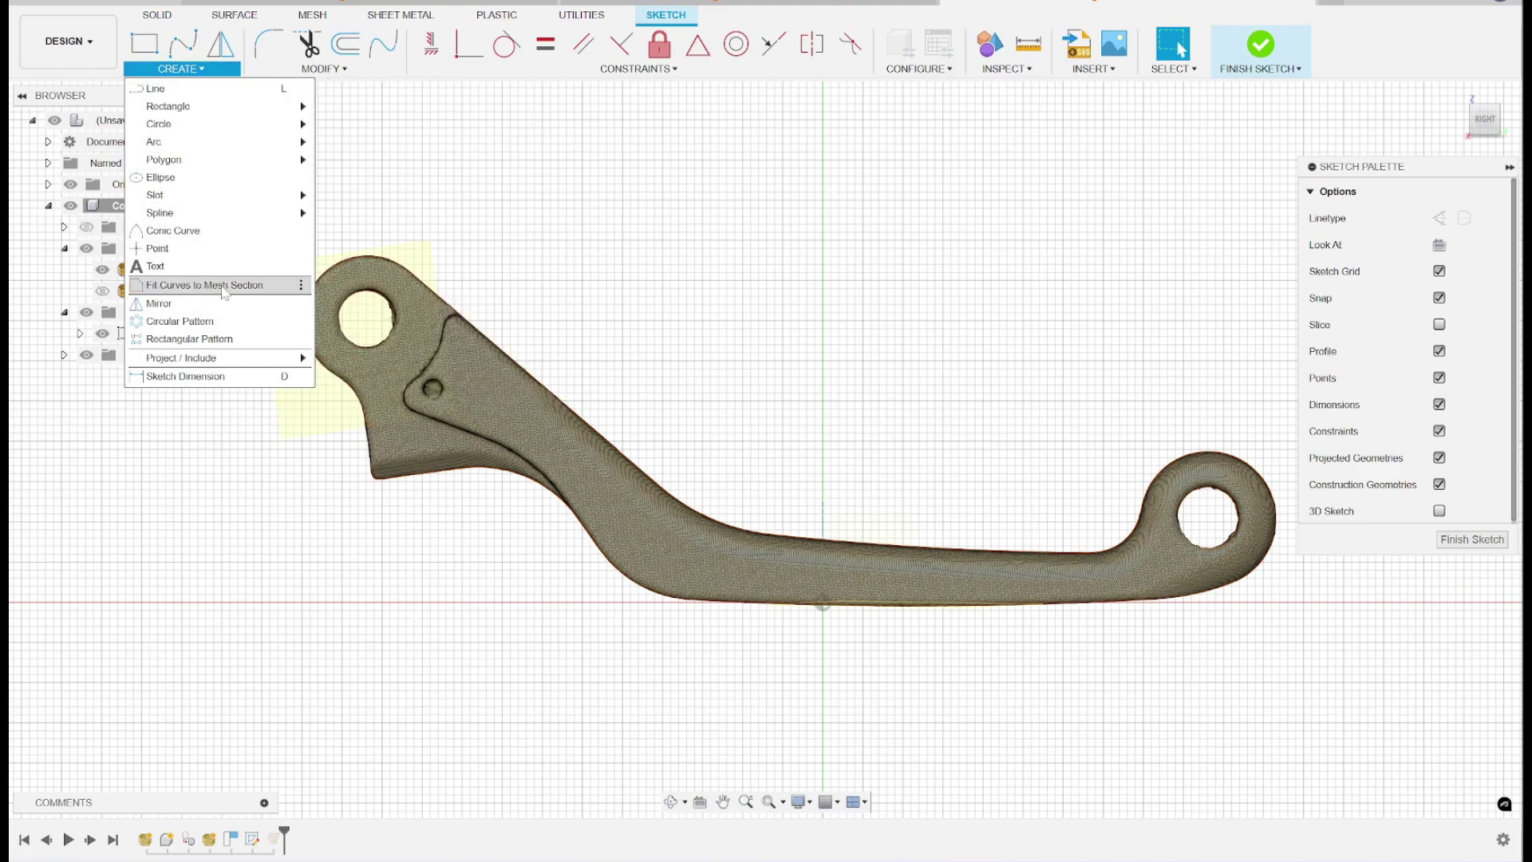
left_click(247, 287)
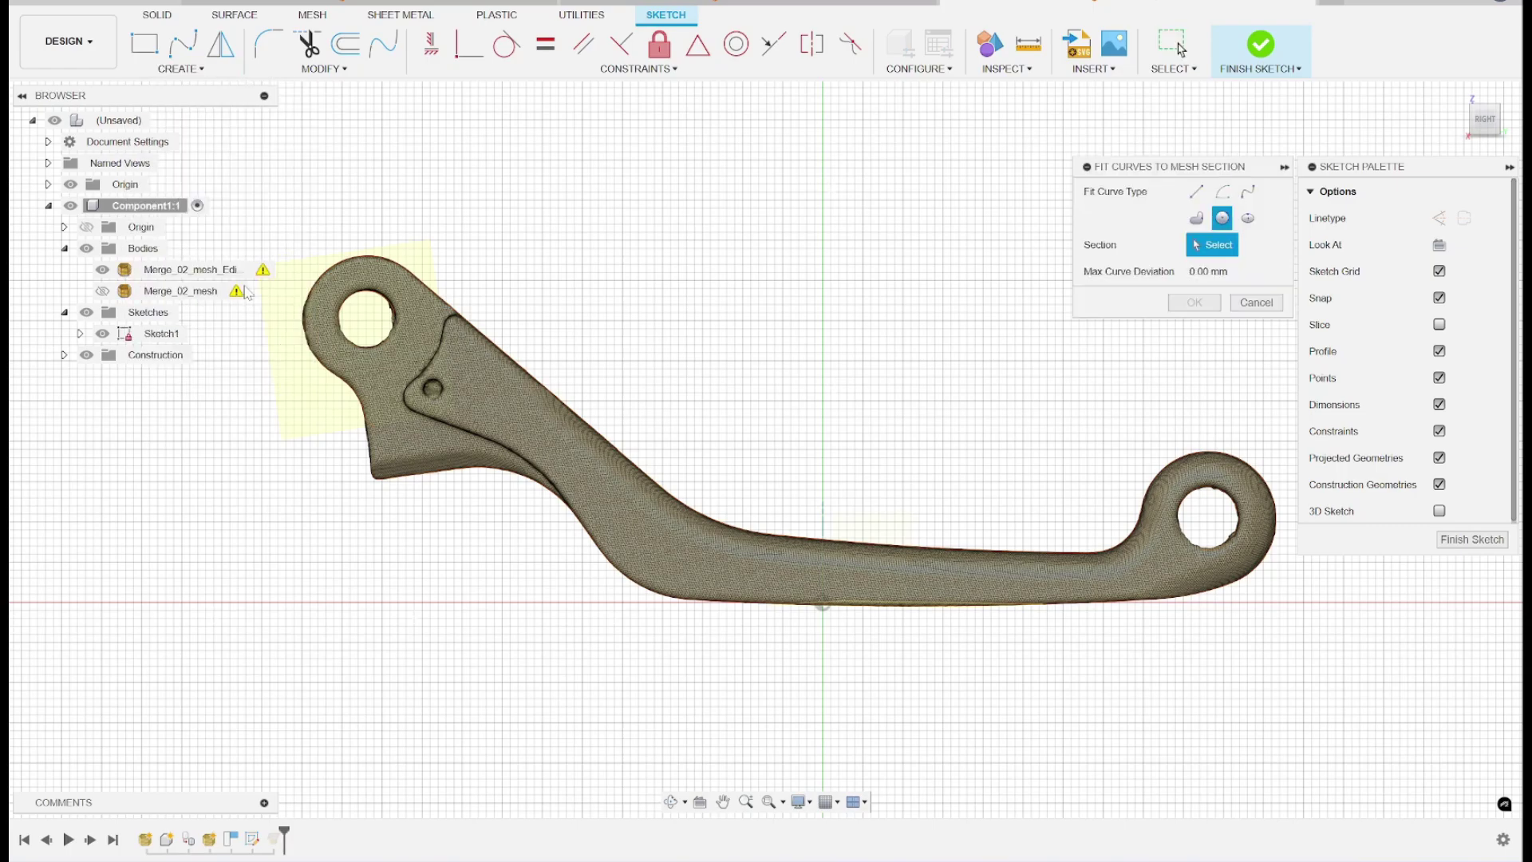
left_click(87, 249)
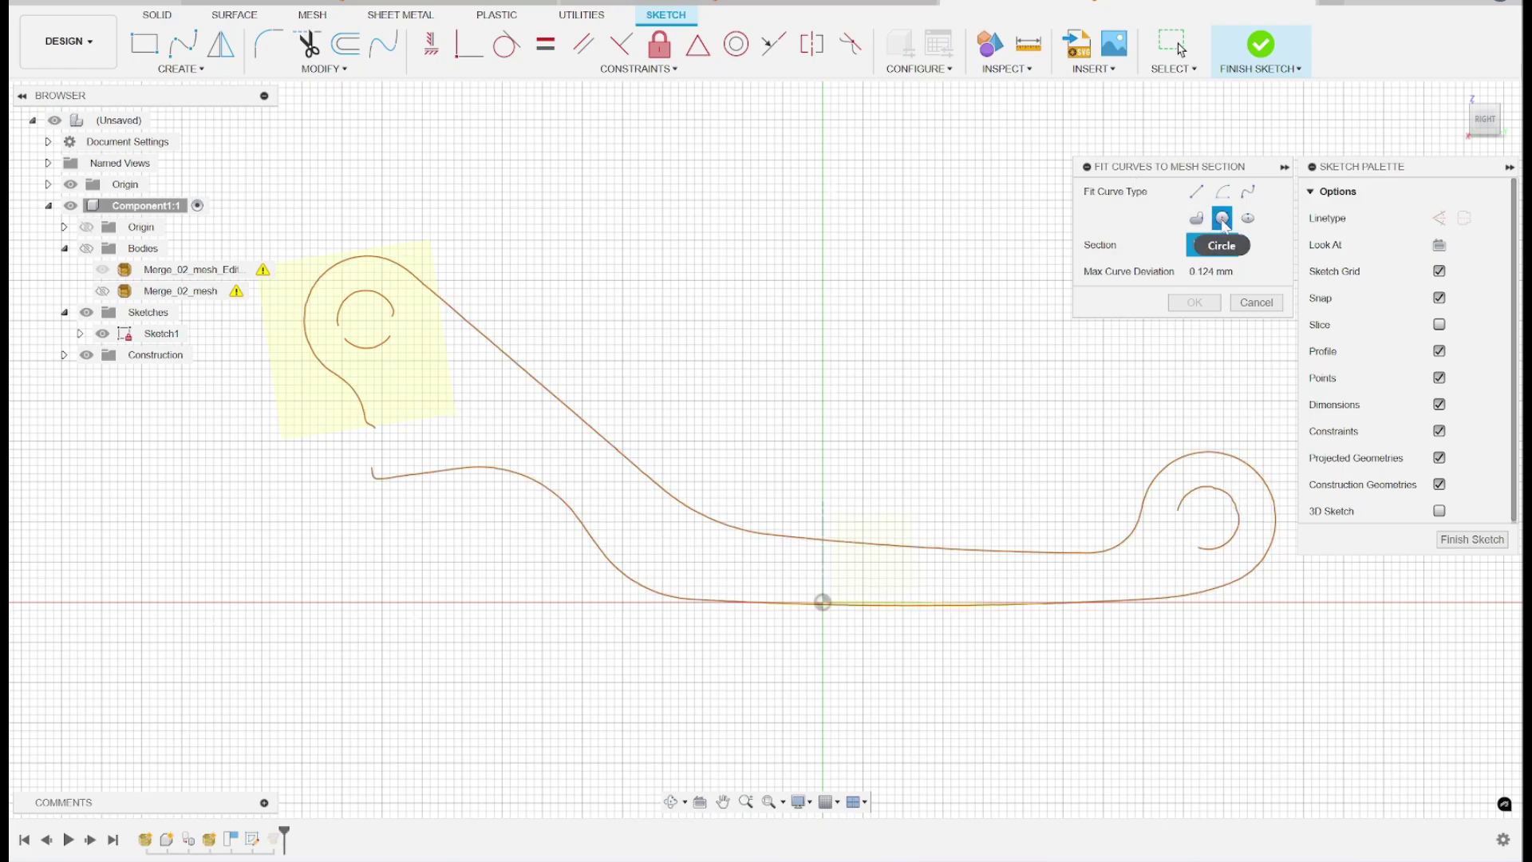
left_click(1219, 502)
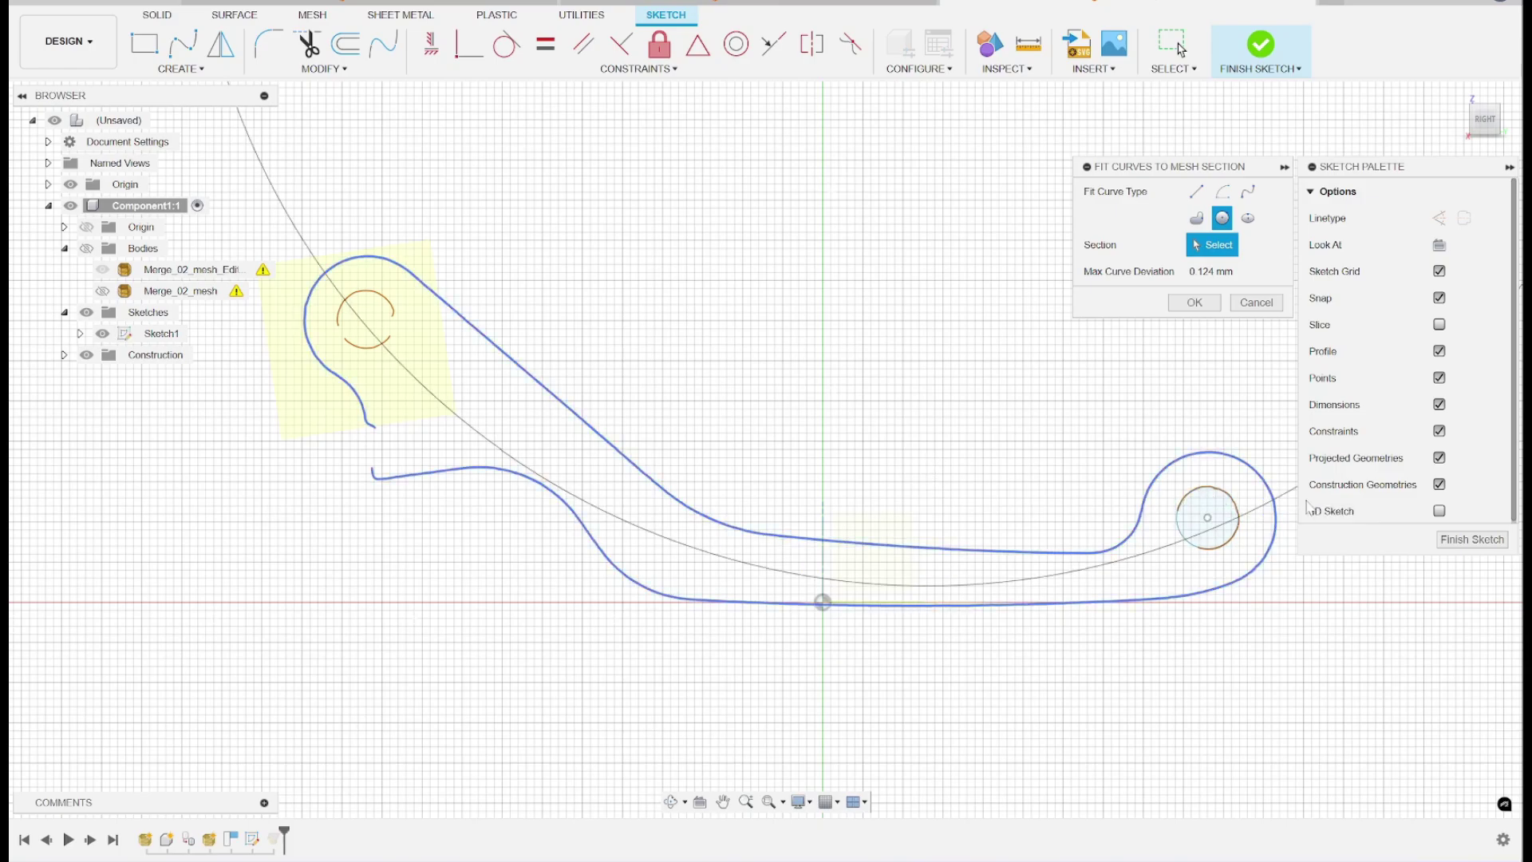
left_click(1141, 513)
left_click(360, 335)
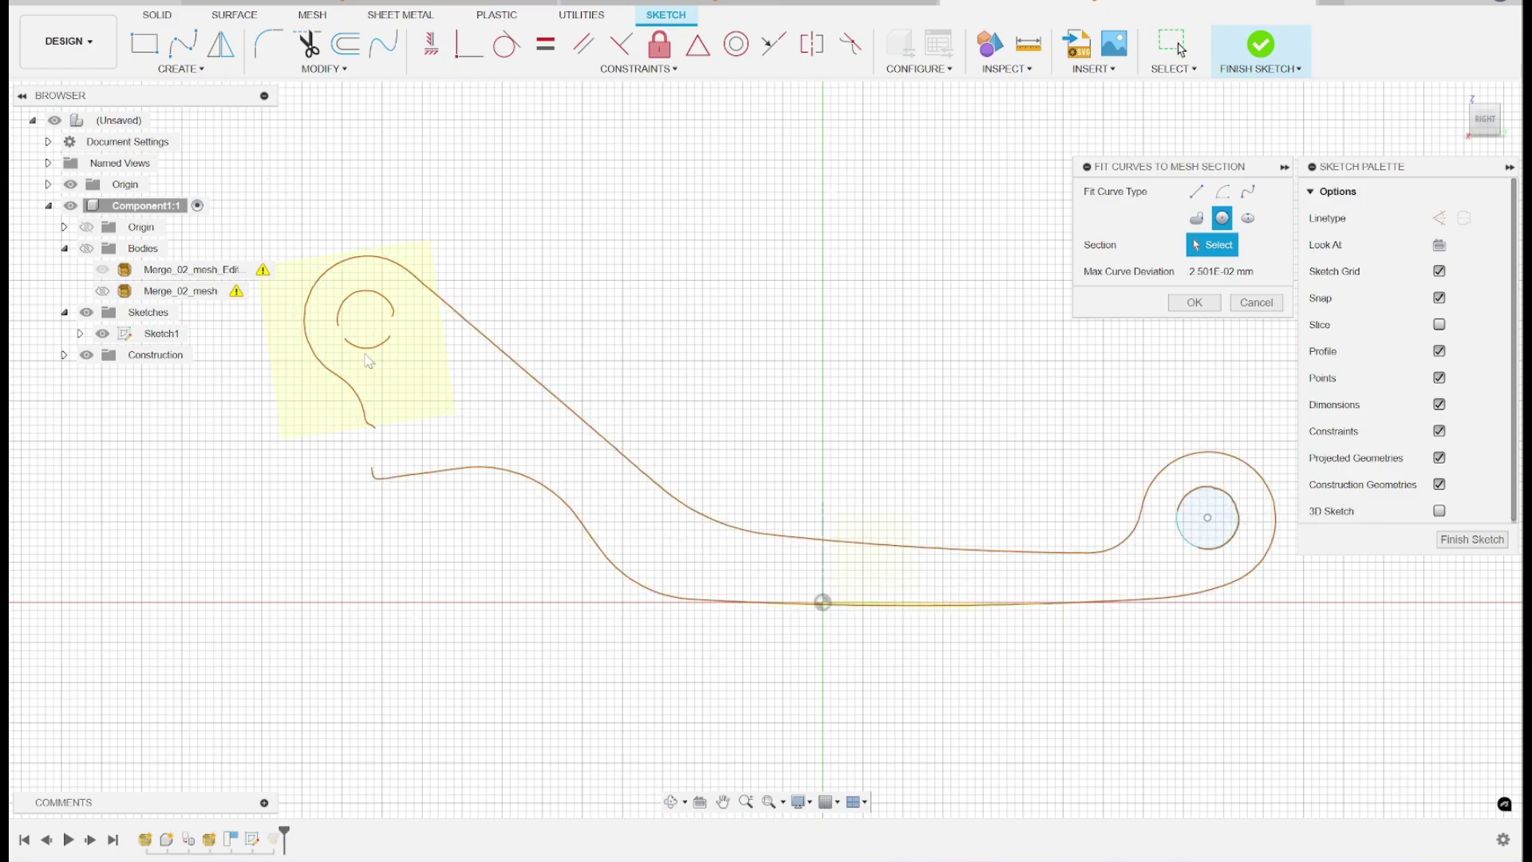
left_click(368, 349)
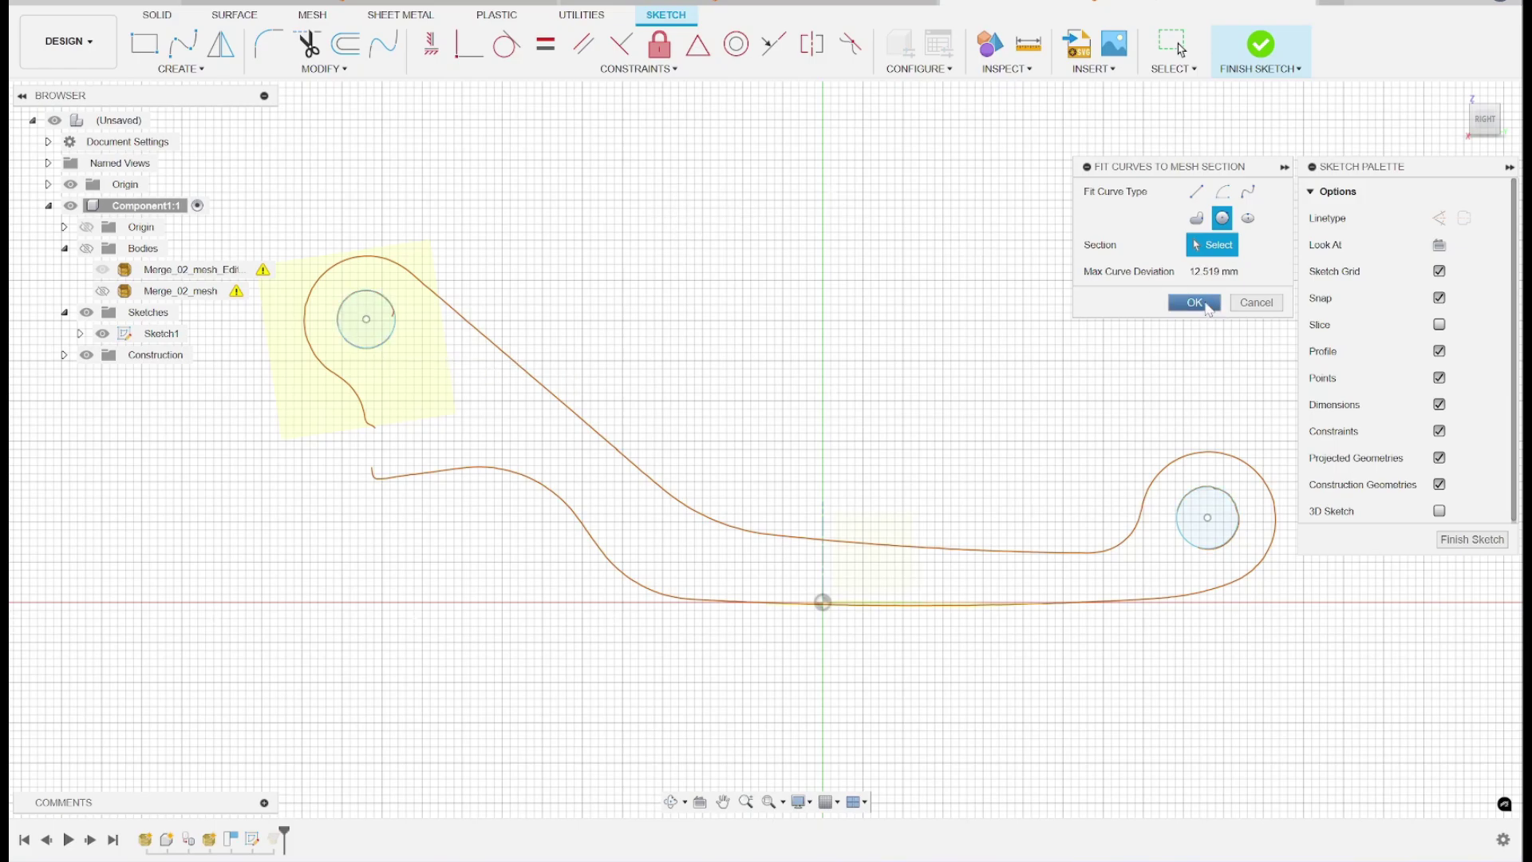
- Dimension the fitted circle of the notched end's pivot hole with a diameter of 7.2 mm
left_click(180, 68)
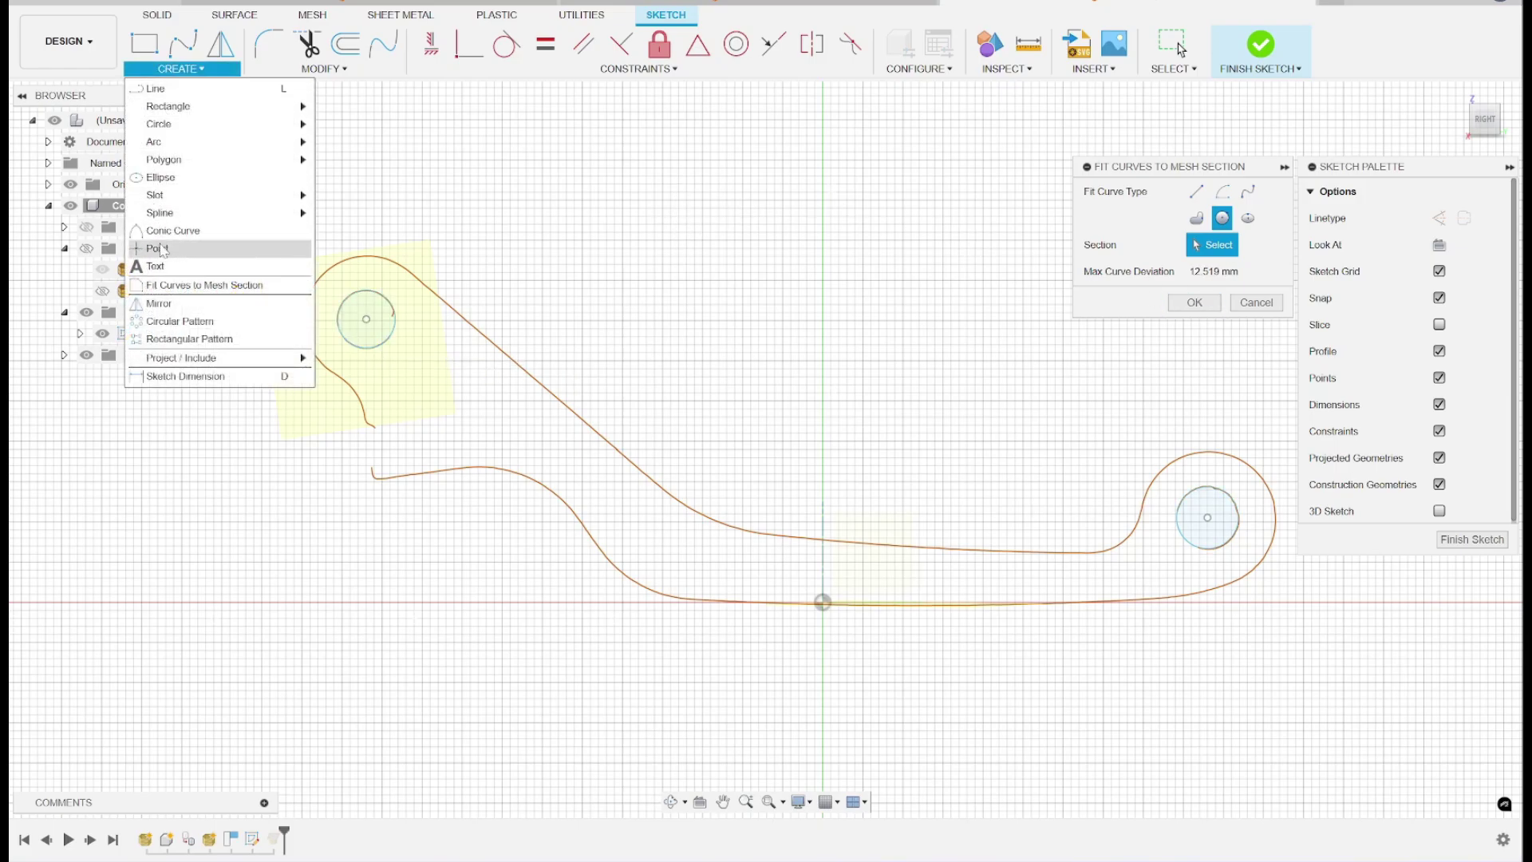
left_click(180, 376)
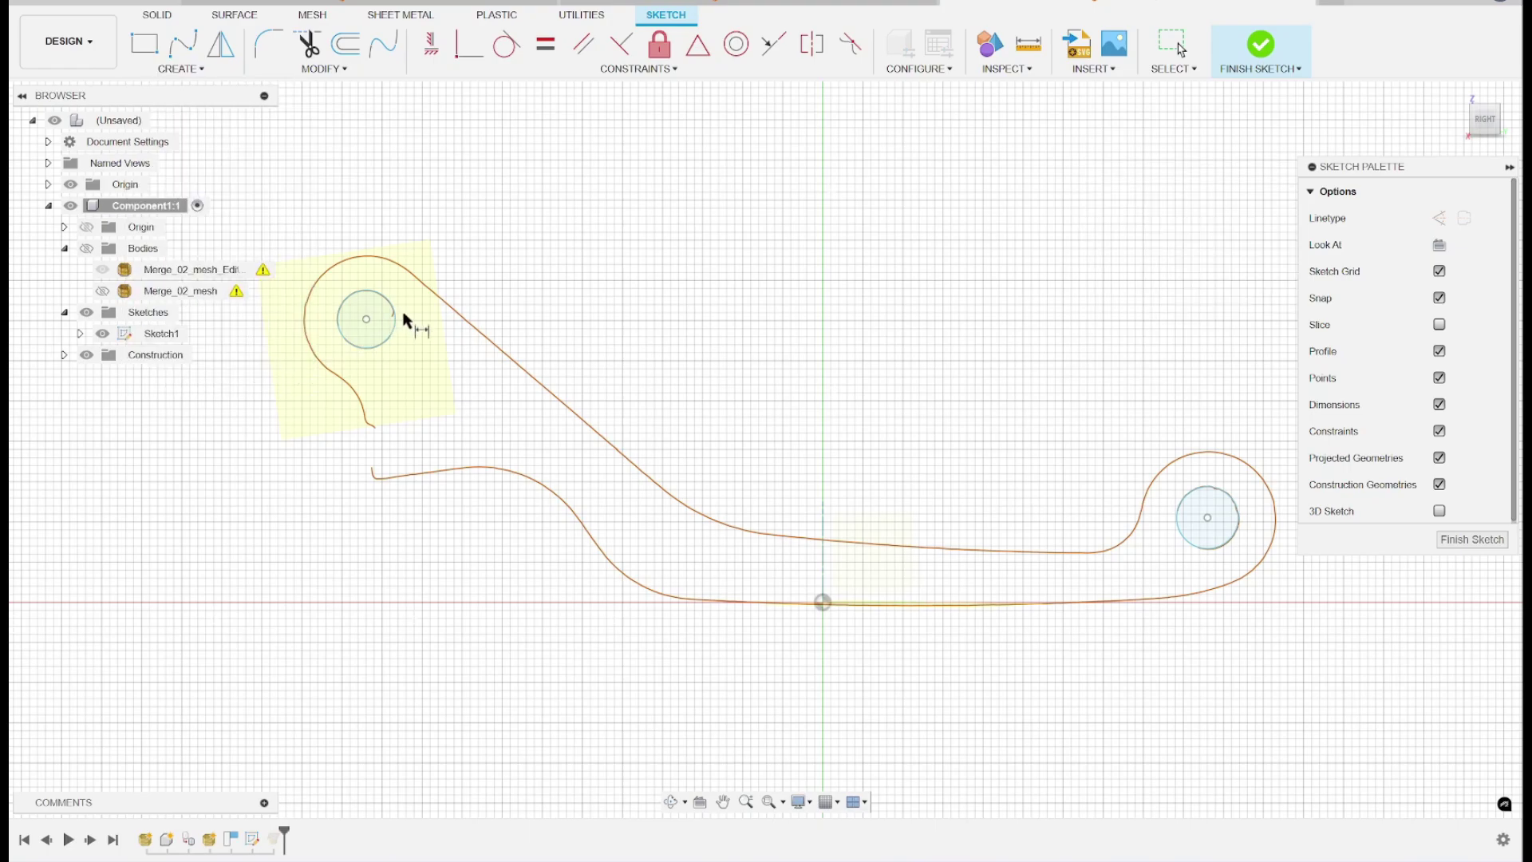
left_click(394, 329)
left_click(687, 268)
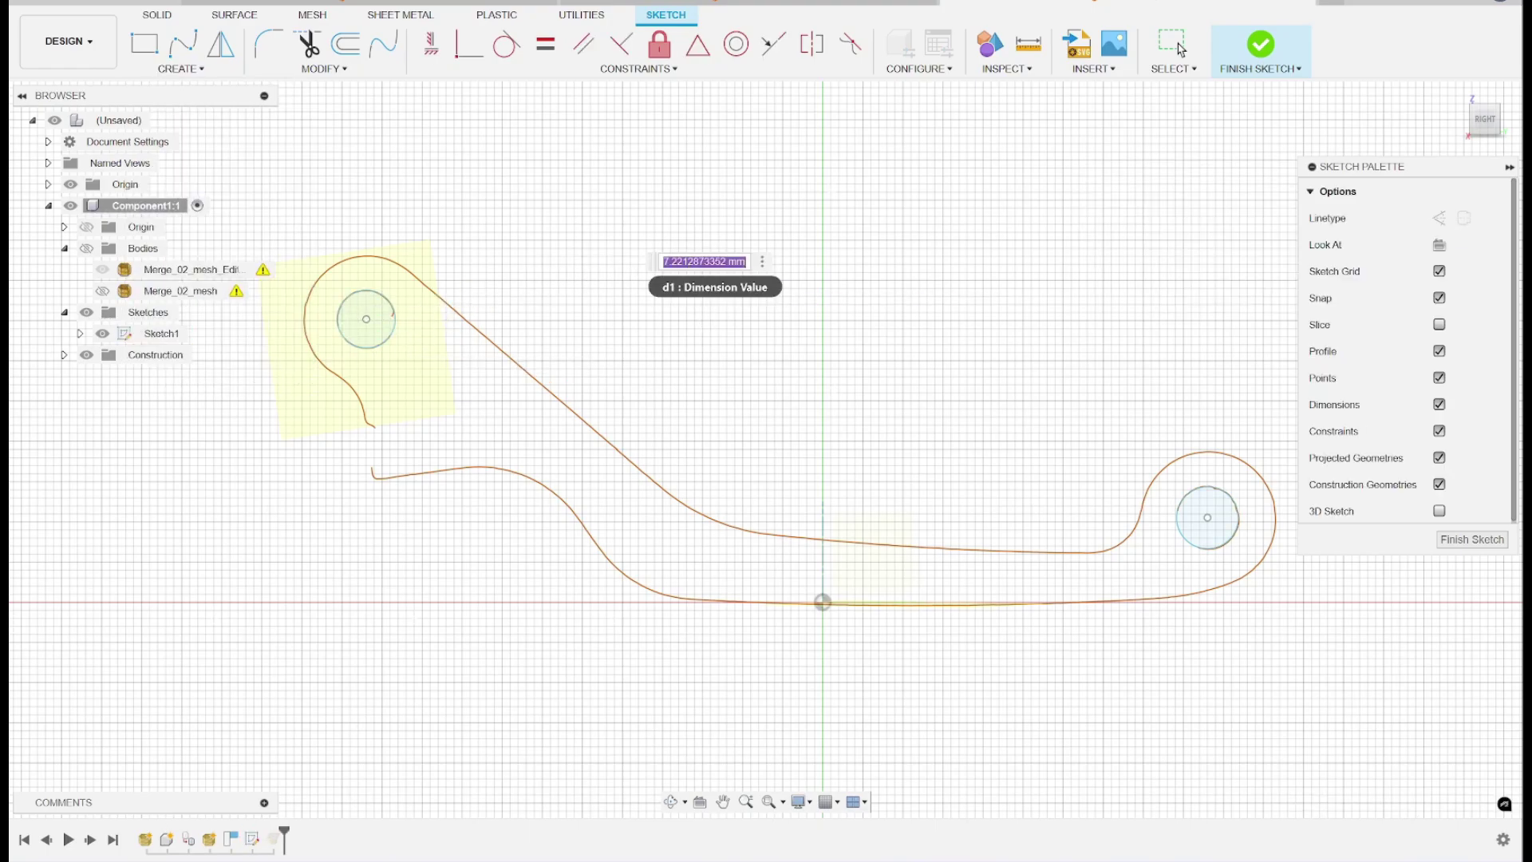
type("7.2")
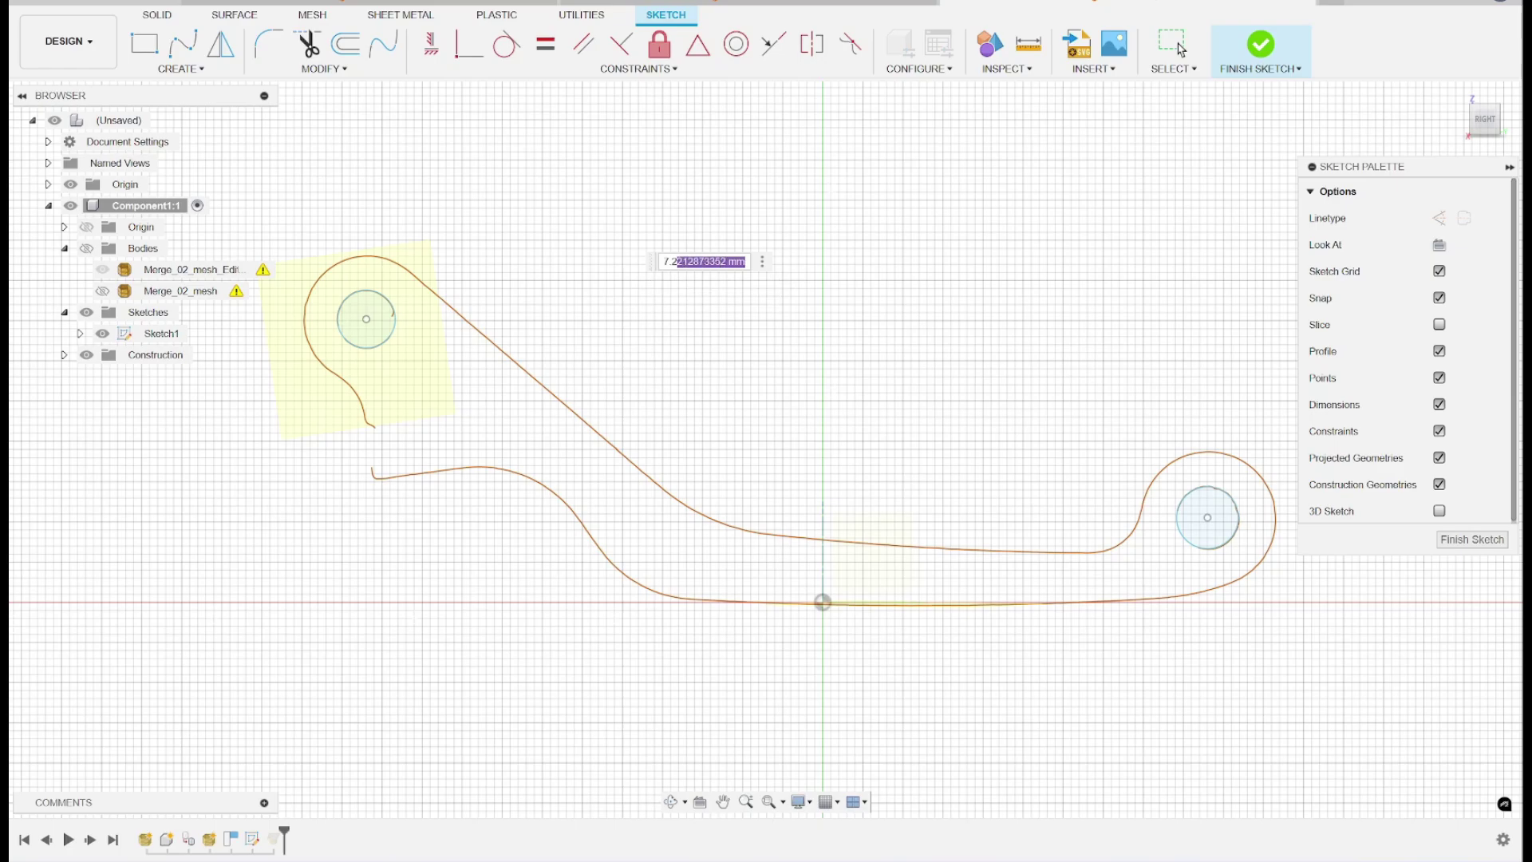
key("Delete")
key("Return")
- Dimension the fitted circle of the hole at the lever's far end with a diameter of 7.7 mm
left_click(1180, 506)
left_click(836, 328)
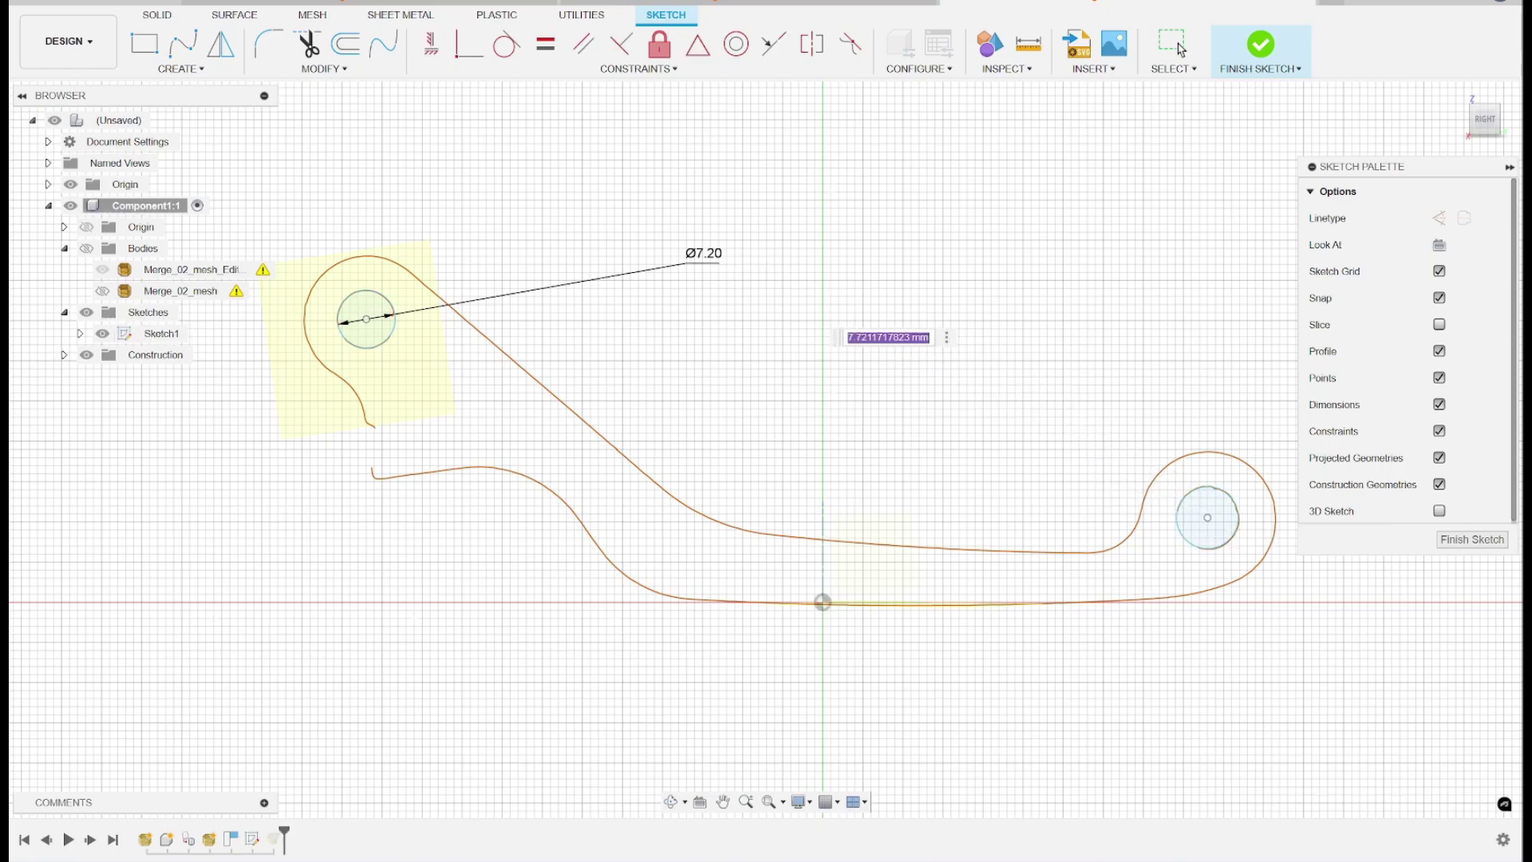
left_click_drag(861, 338, 1048, 347)
key("BackSpace")
key("Return")
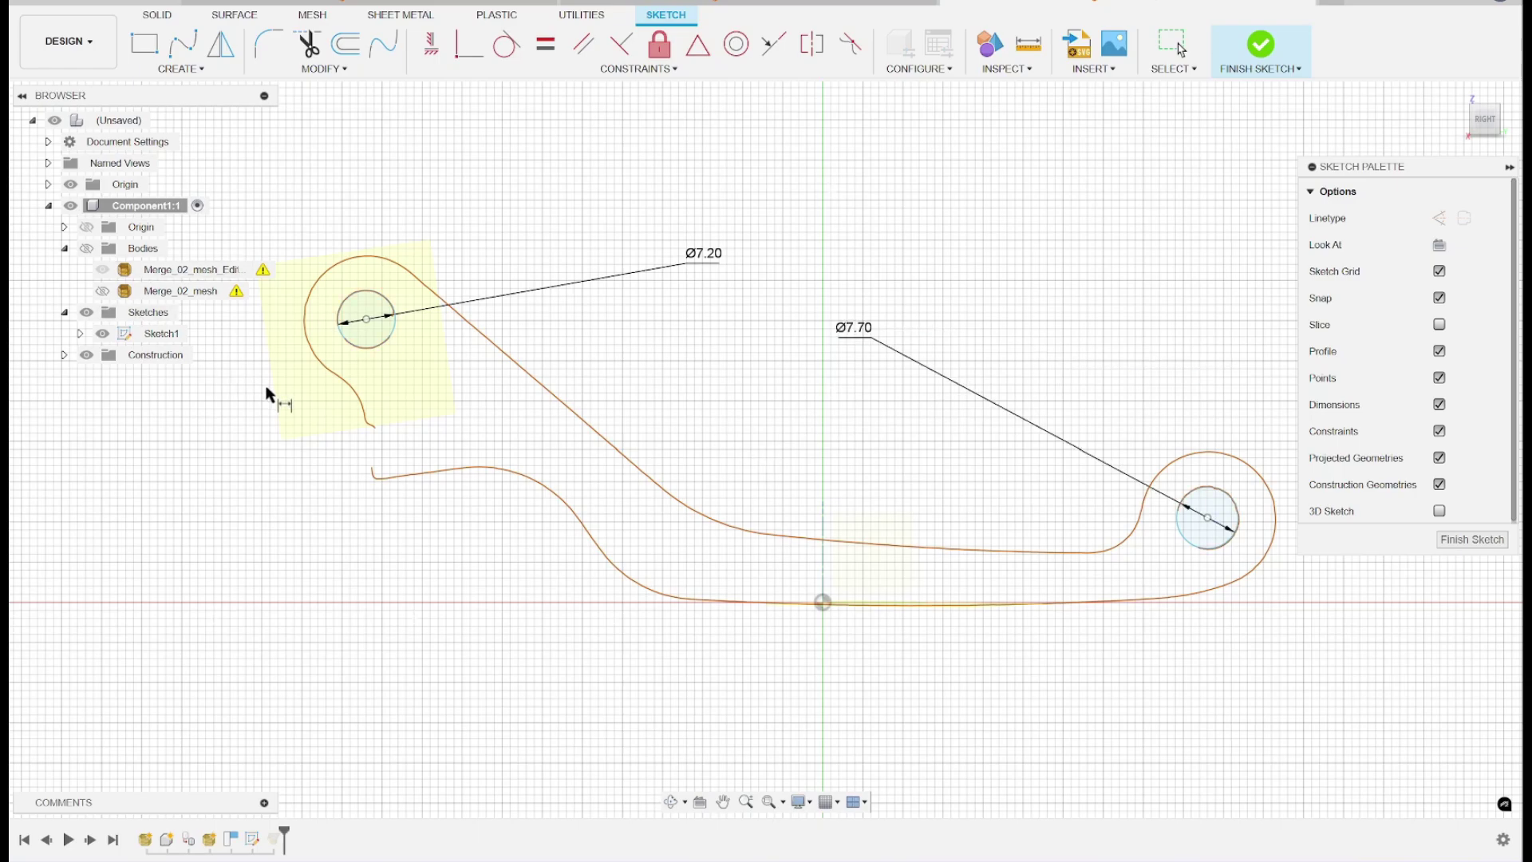
- Fit a closed spline with 0.01 mm tolerance to the lever's outer section outline and finish the sketch
left_click(192, 68)
left_click(217, 281)
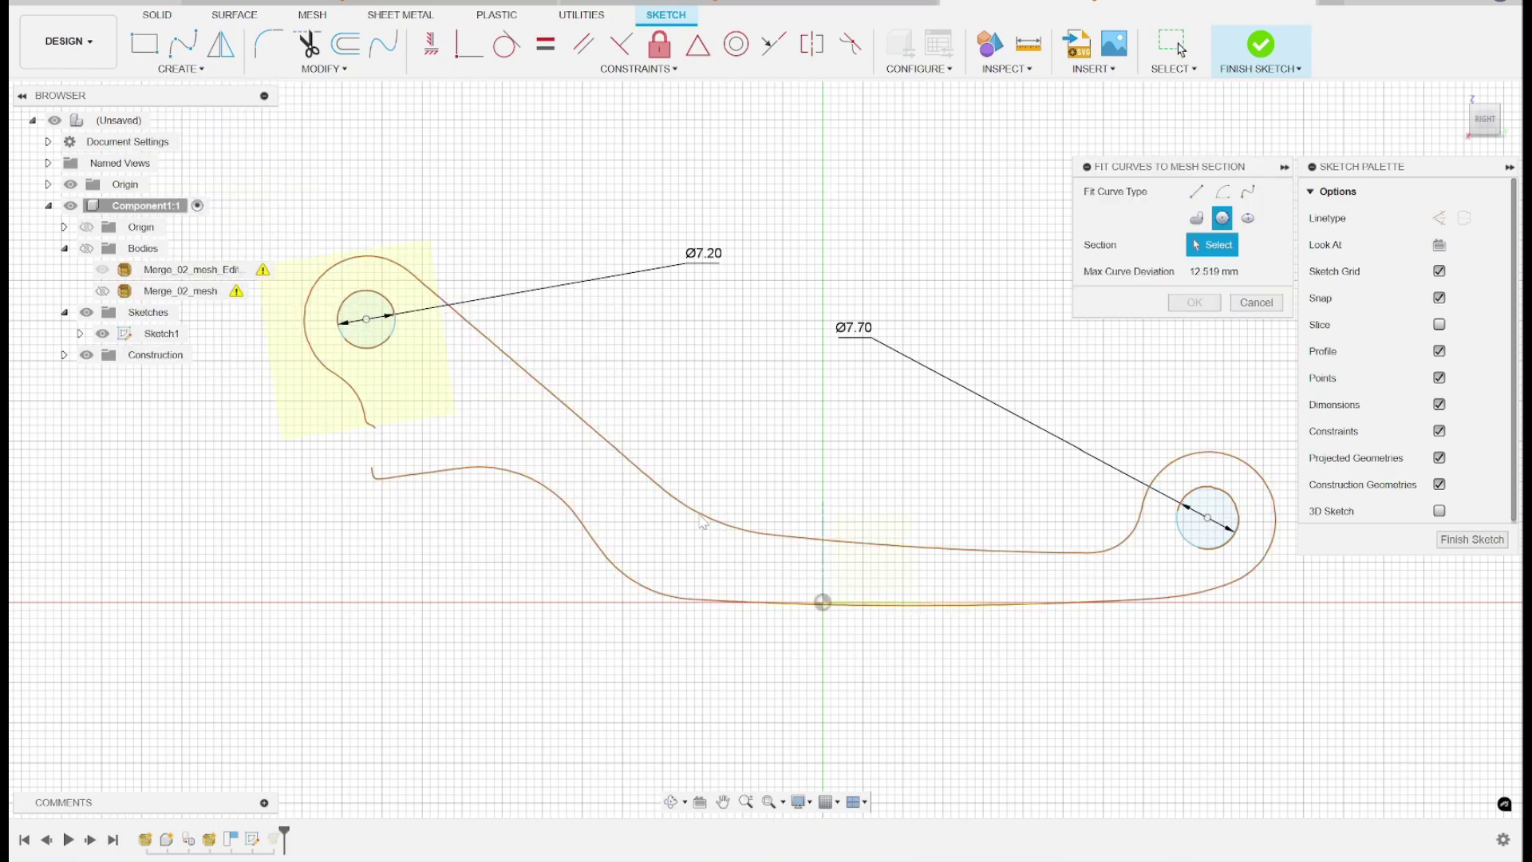
left_click(1266, 482)
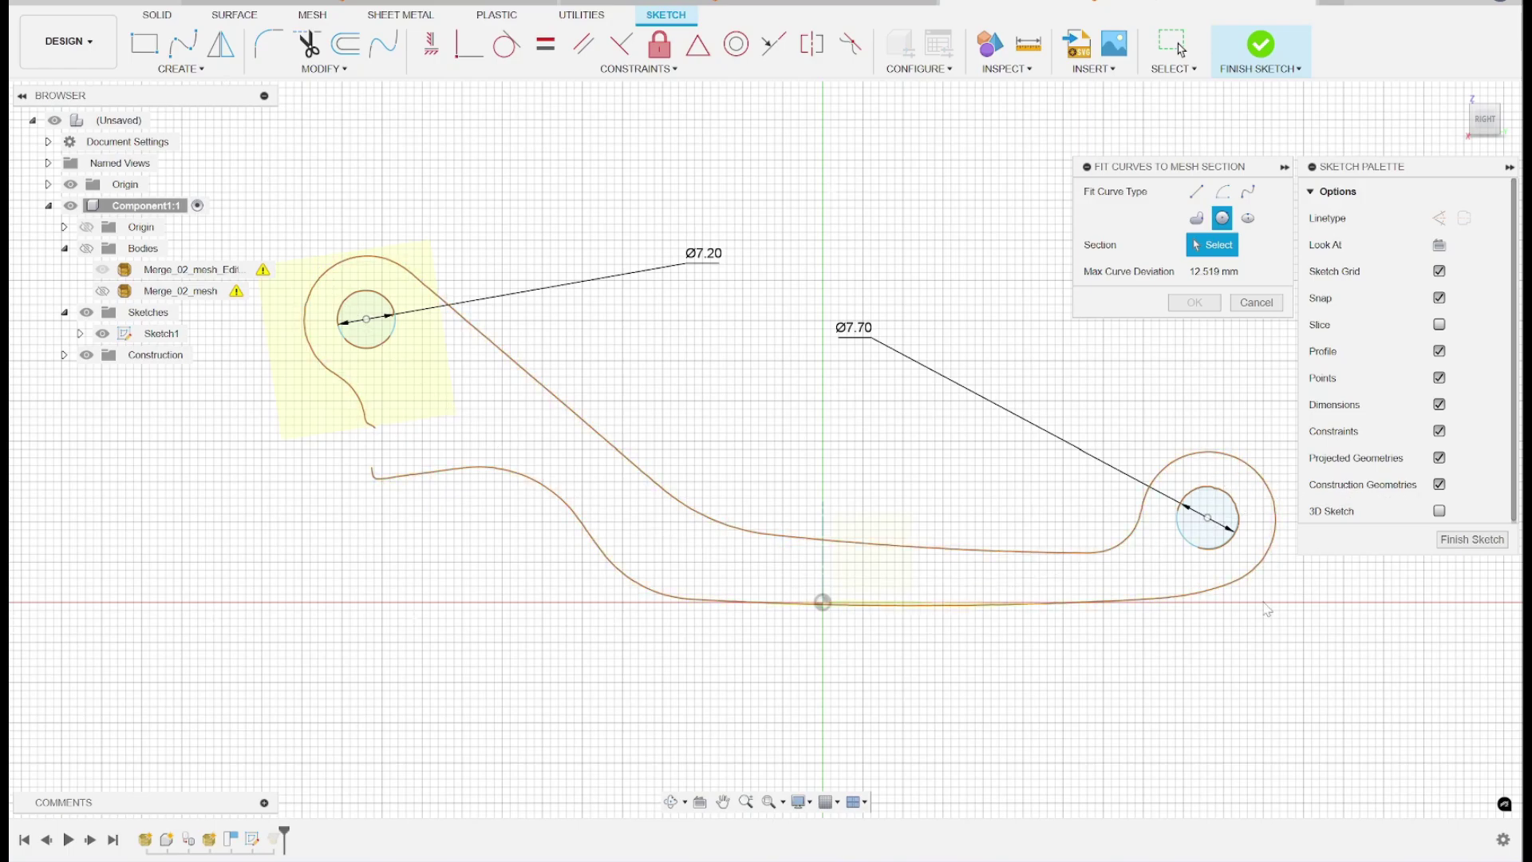
left_click(1195, 228)
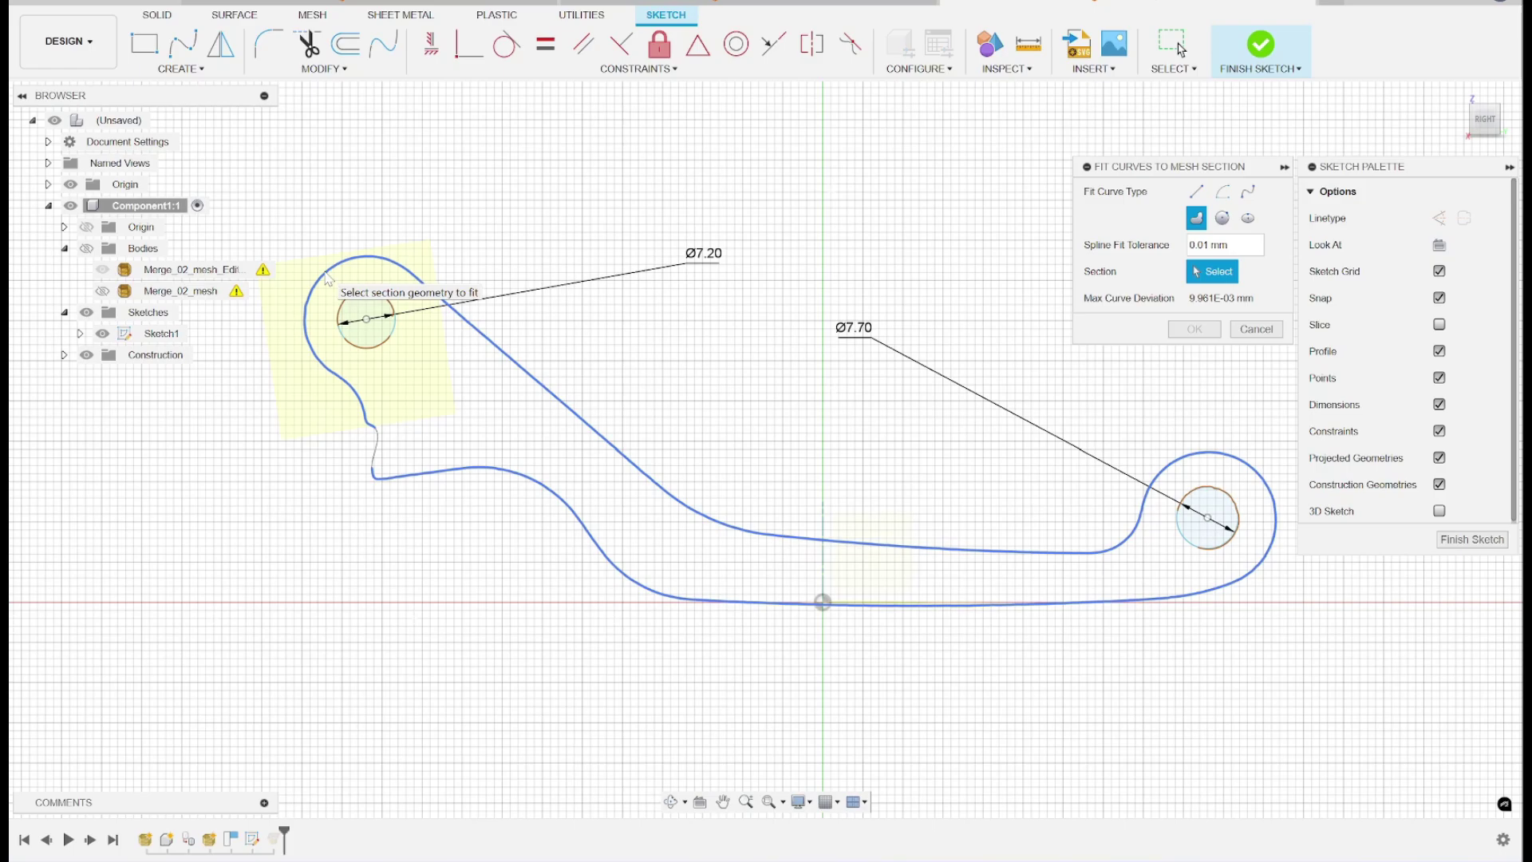
left_click(327, 277)
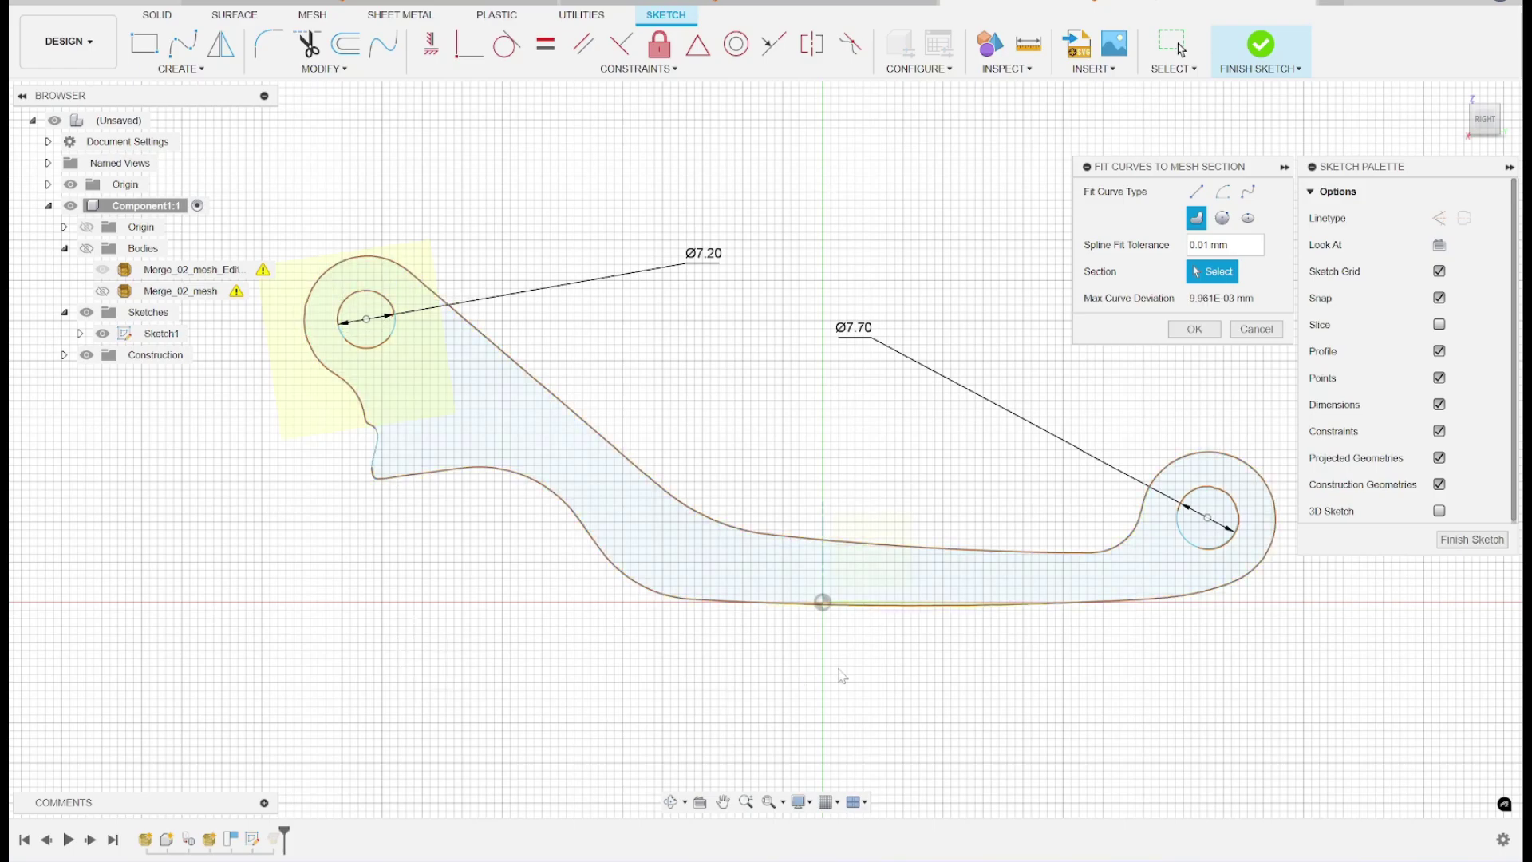
left_click(1196, 330)
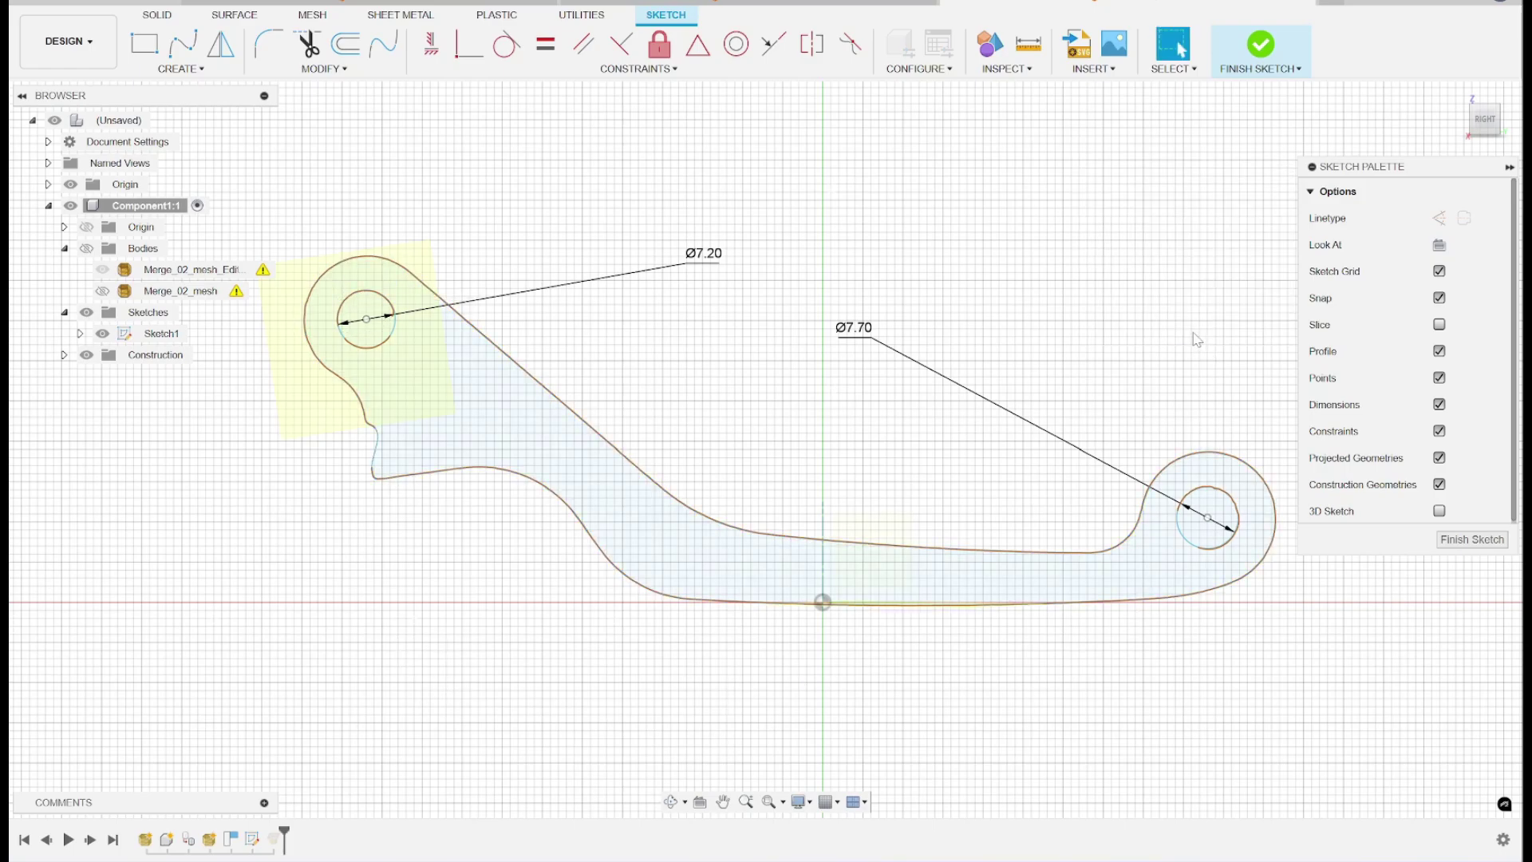
mouse_move(773, 427)
middle_mouse_down("shift")
mouse_move(747, 546)
mouse_move(421, 661)
middle_mouse_up("shift")
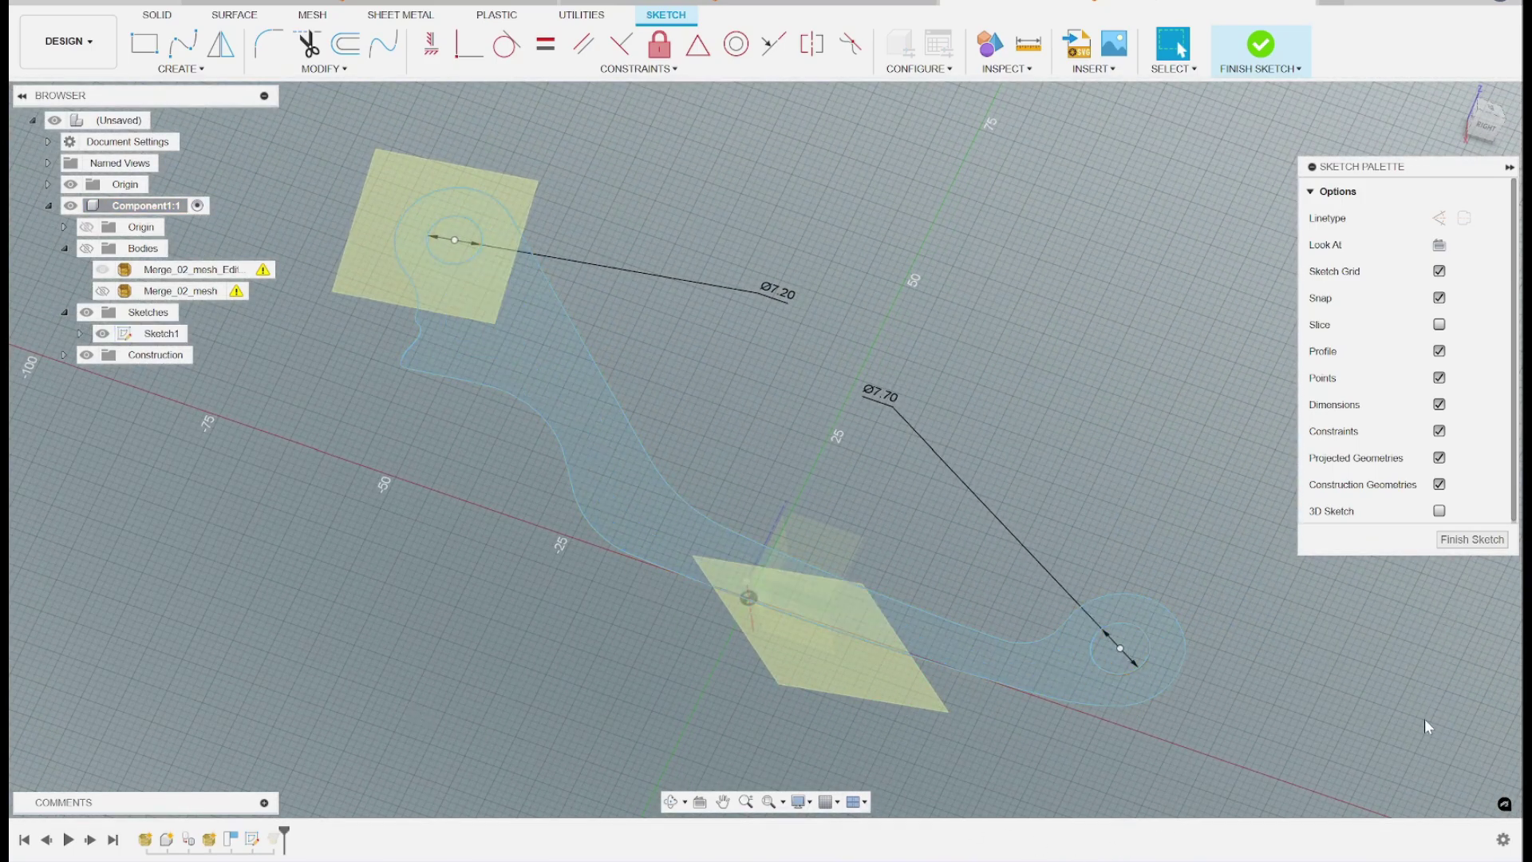
left_click(1454, 541)
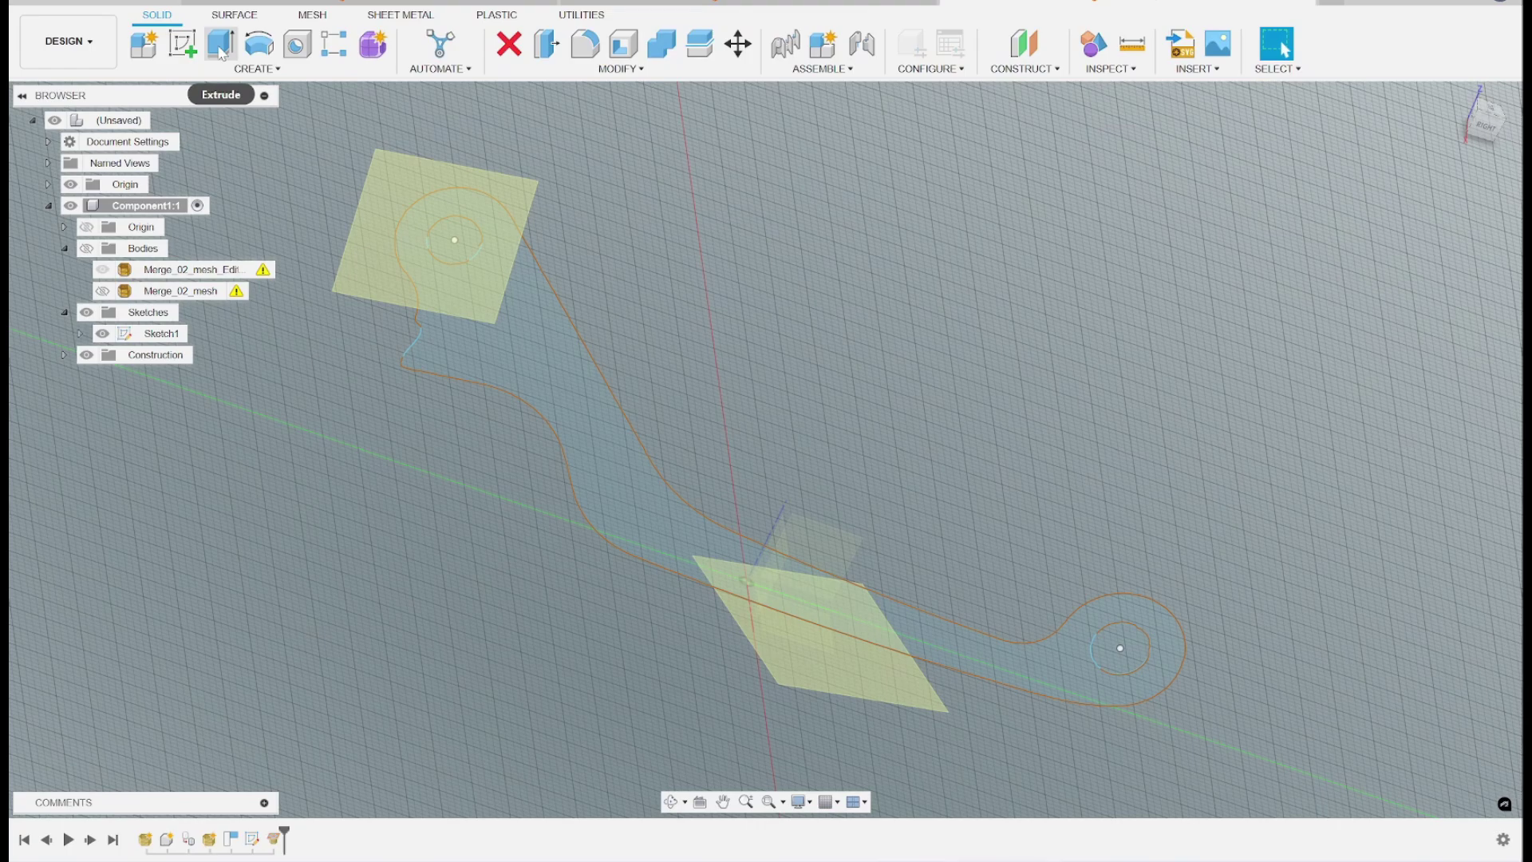
- Extrude the lever profile 6 mm to one side, with the edited mesh shown as the thickness reference
left_click(222, 48)
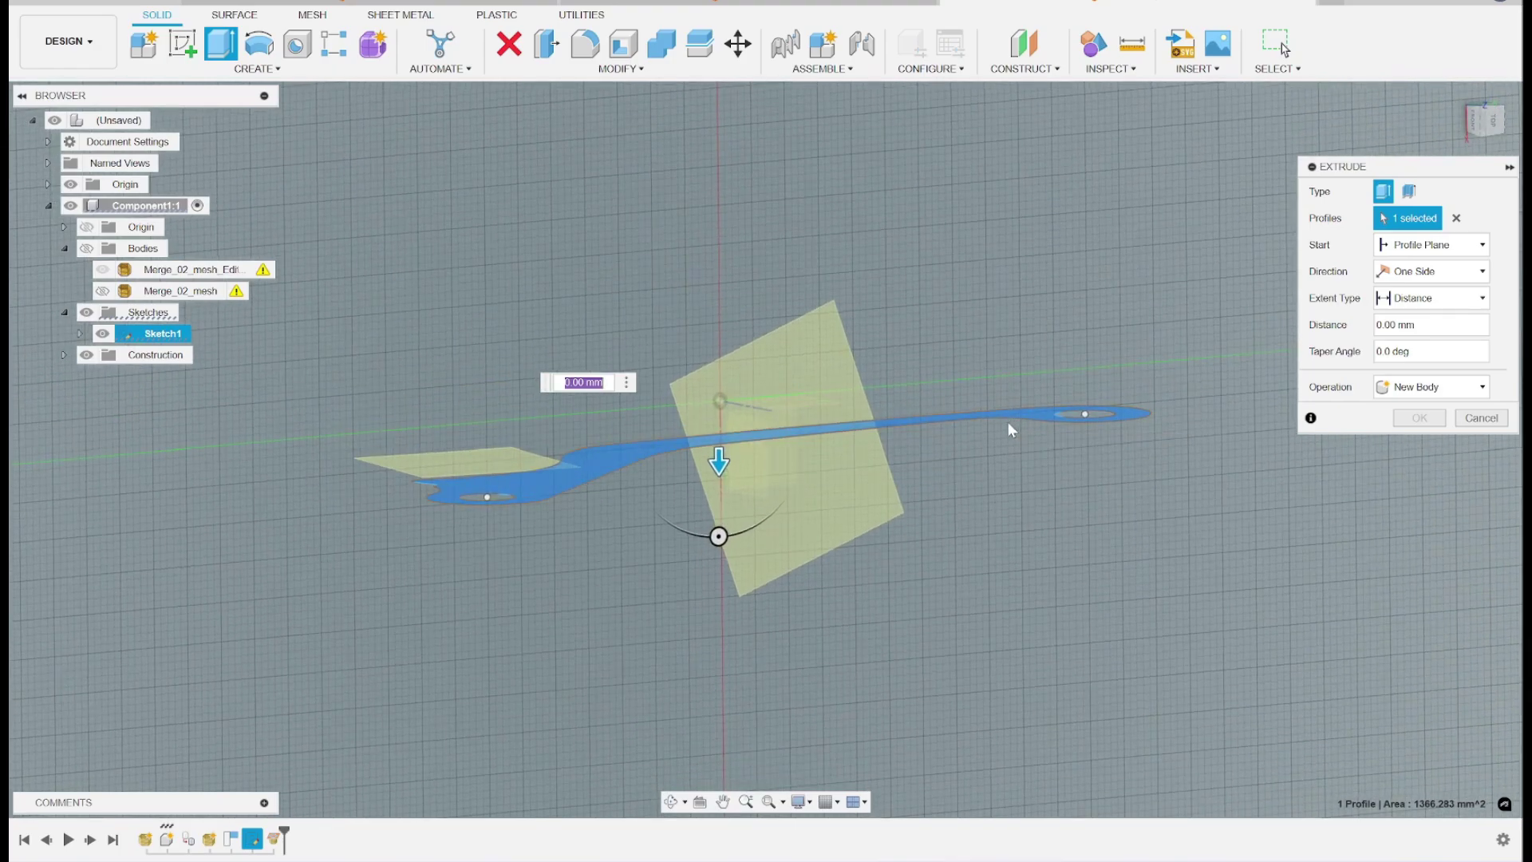
left_click(86, 249)
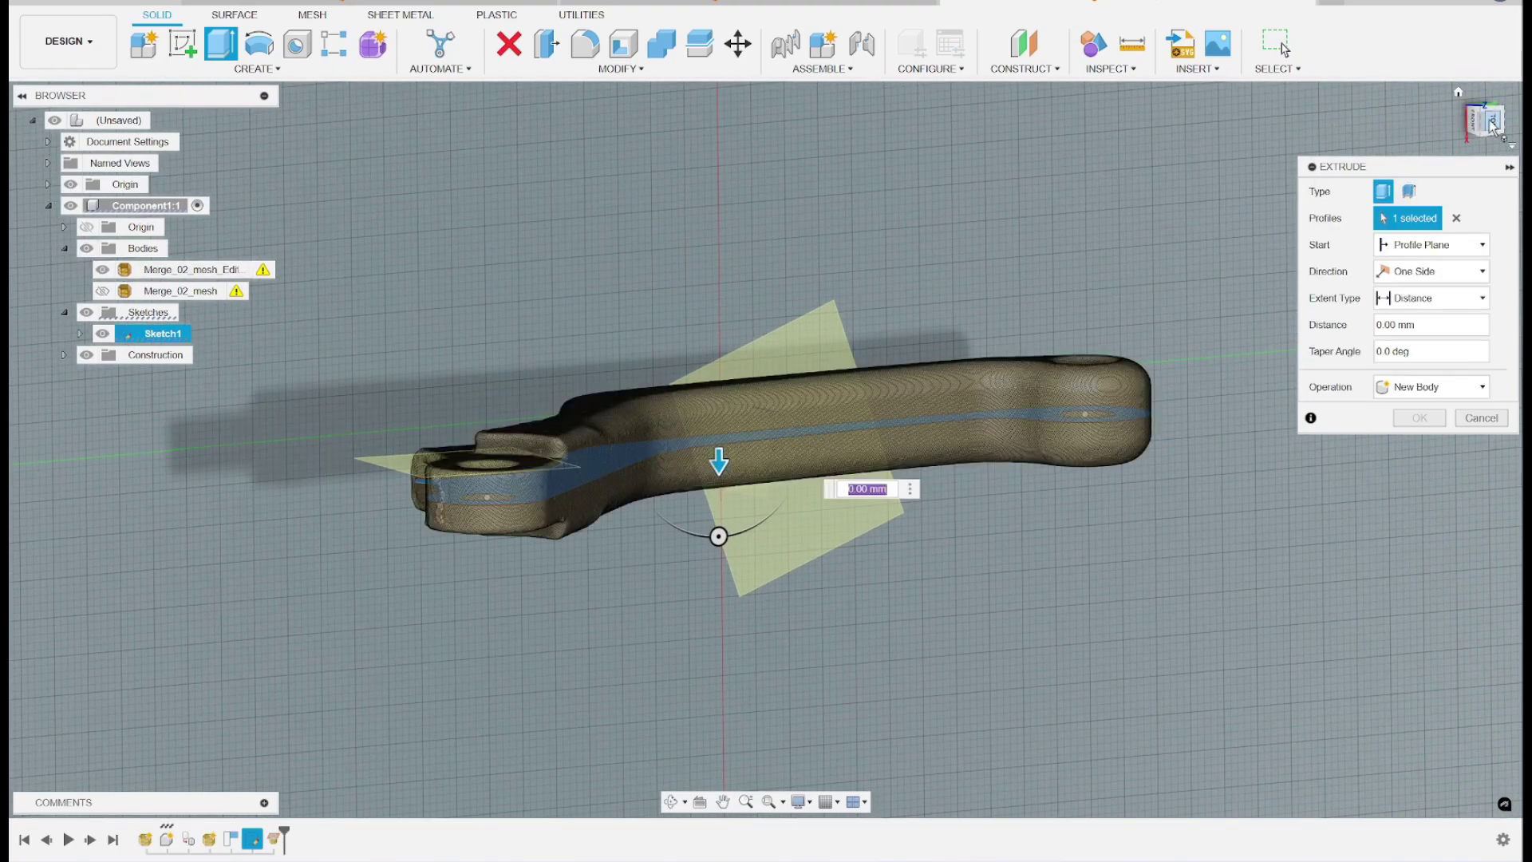
left_click(1490, 121)
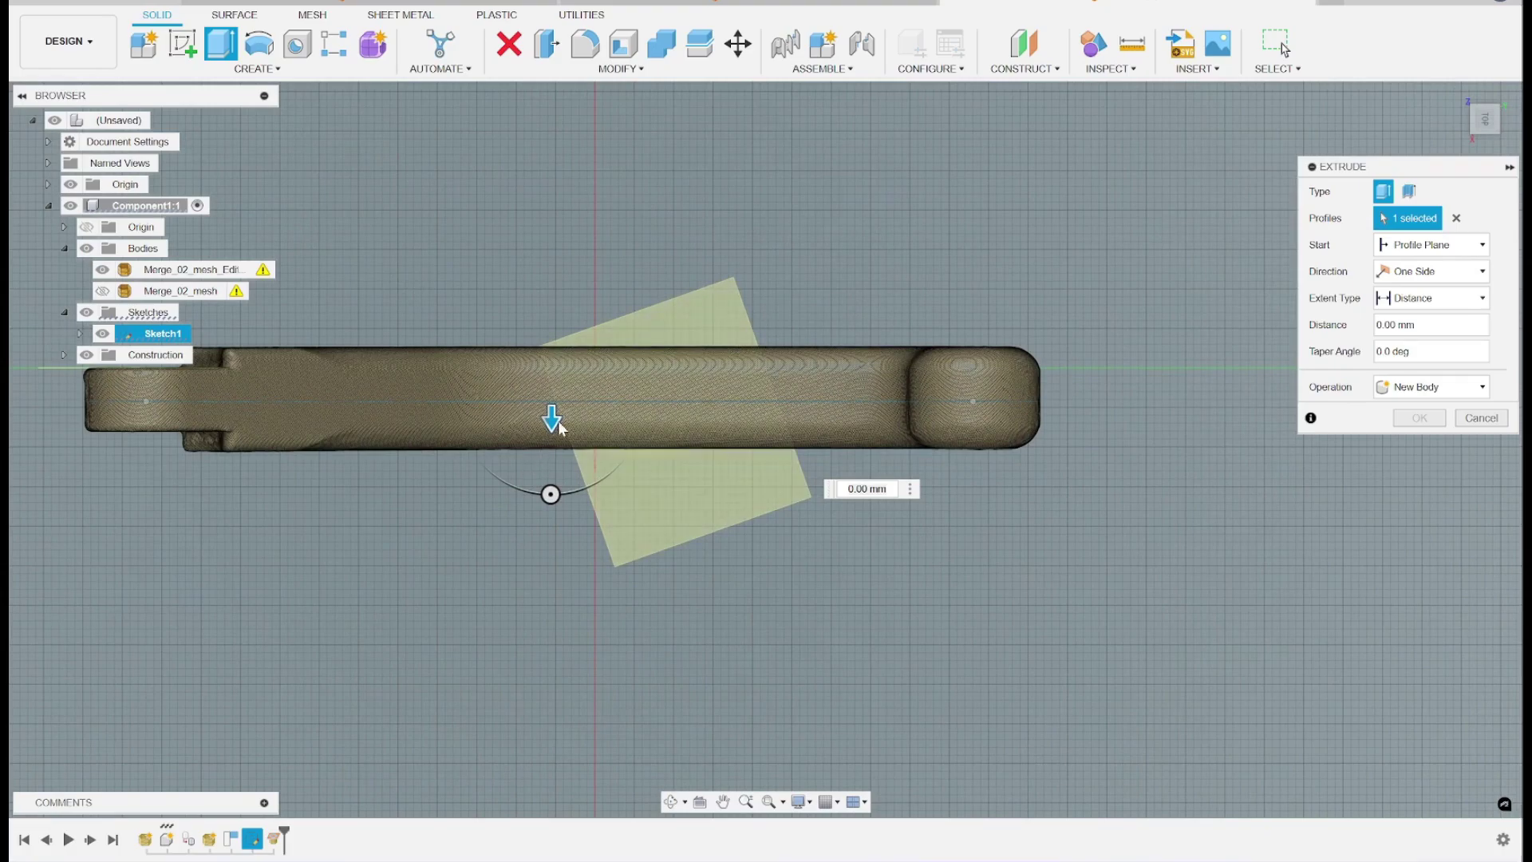
left_click_drag(550, 415, 563, 470)
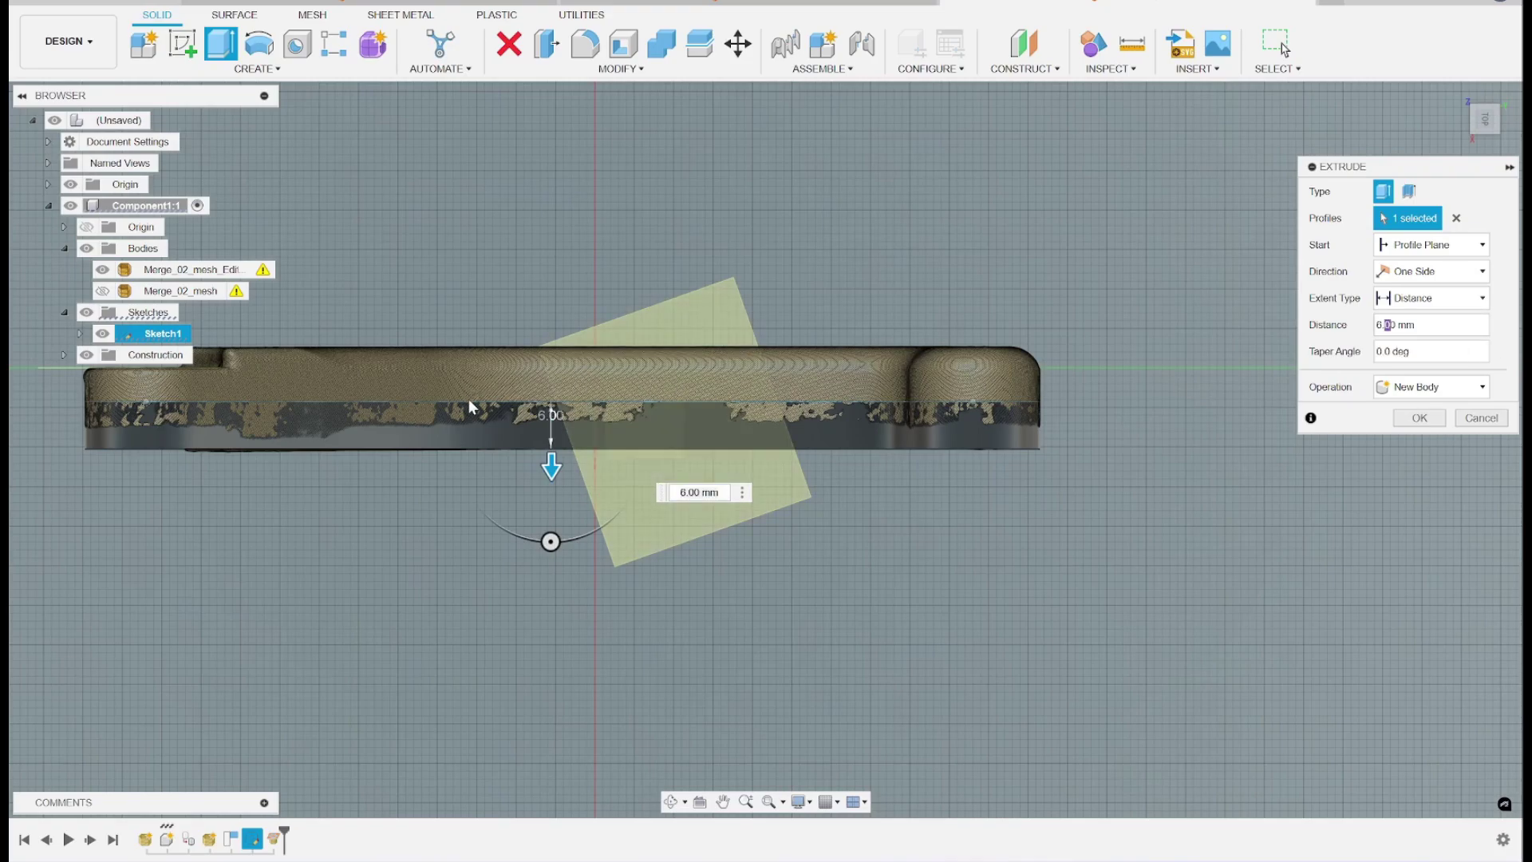
- Change the extrusion to Two Sides with 7 mm on the second side and create it as a new body
left_click(1476, 271)
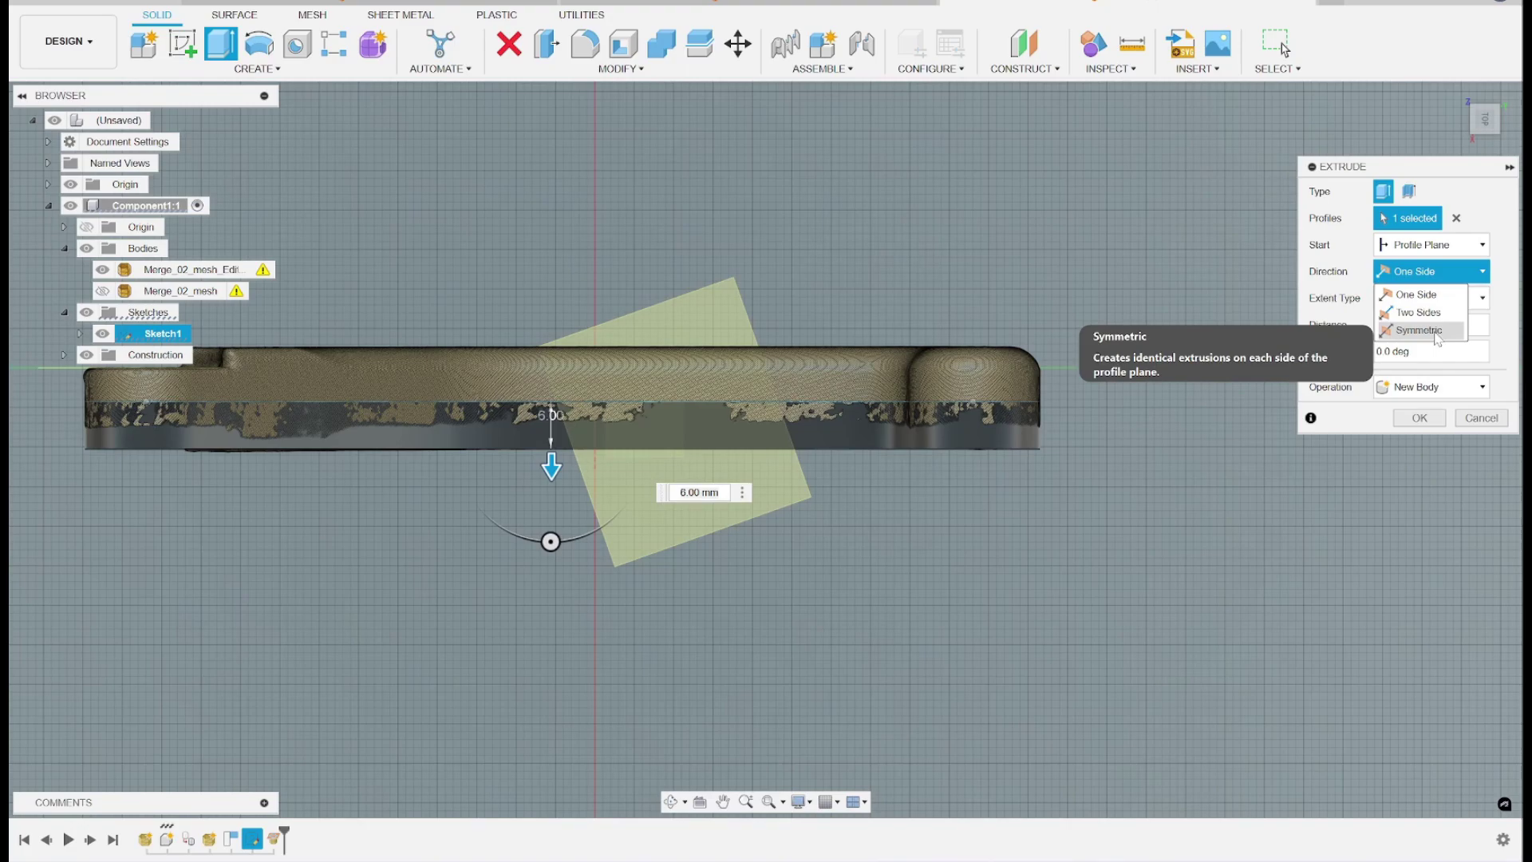
left_click(1436, 334)
left_click(1436, 271)
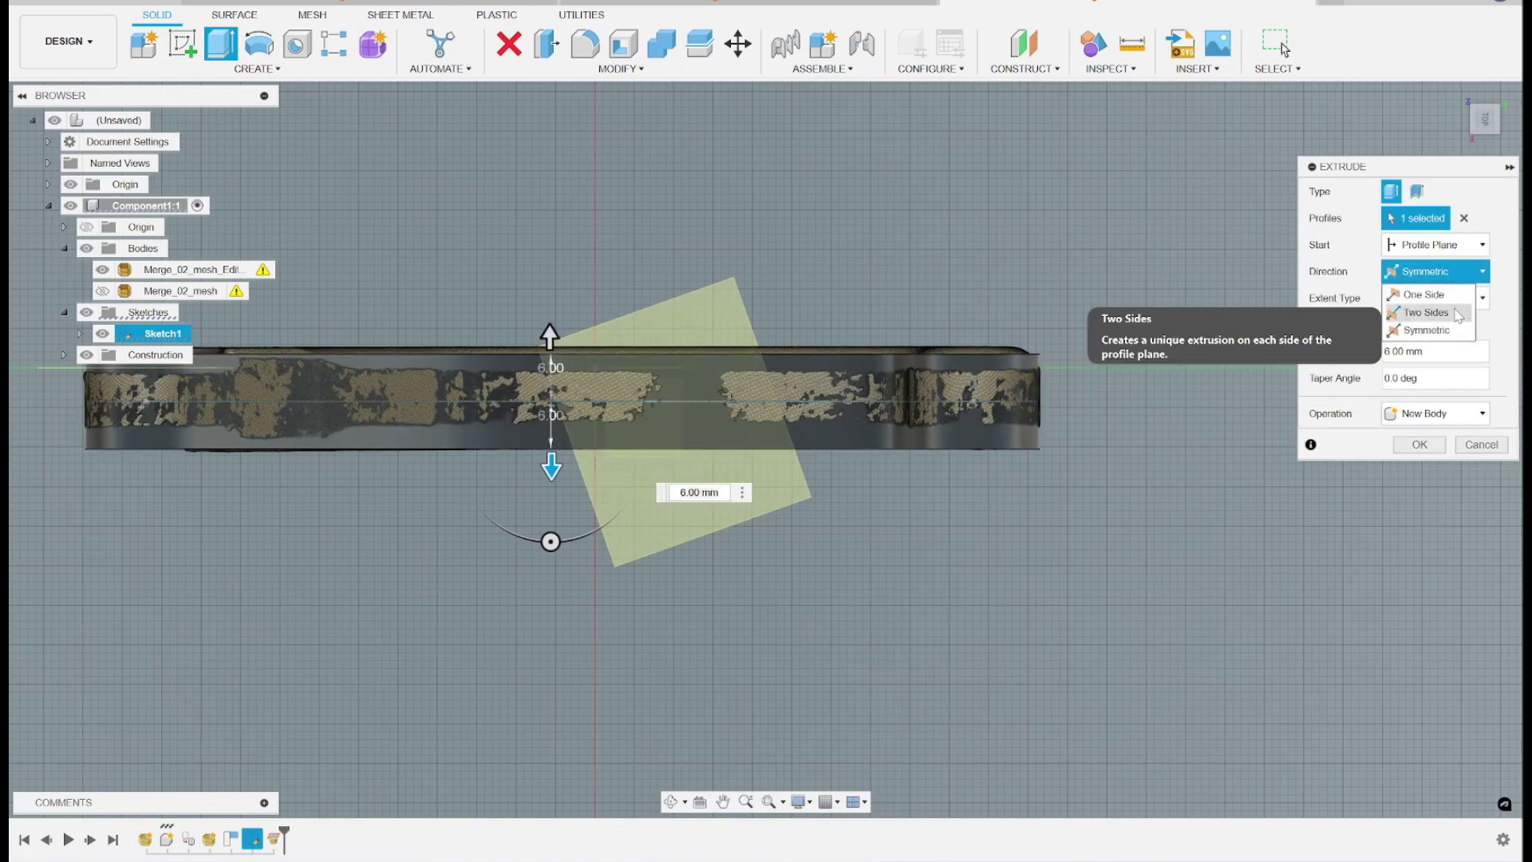
left_click(1458, 313)
left_click_drag(550, 336, 545, 333)
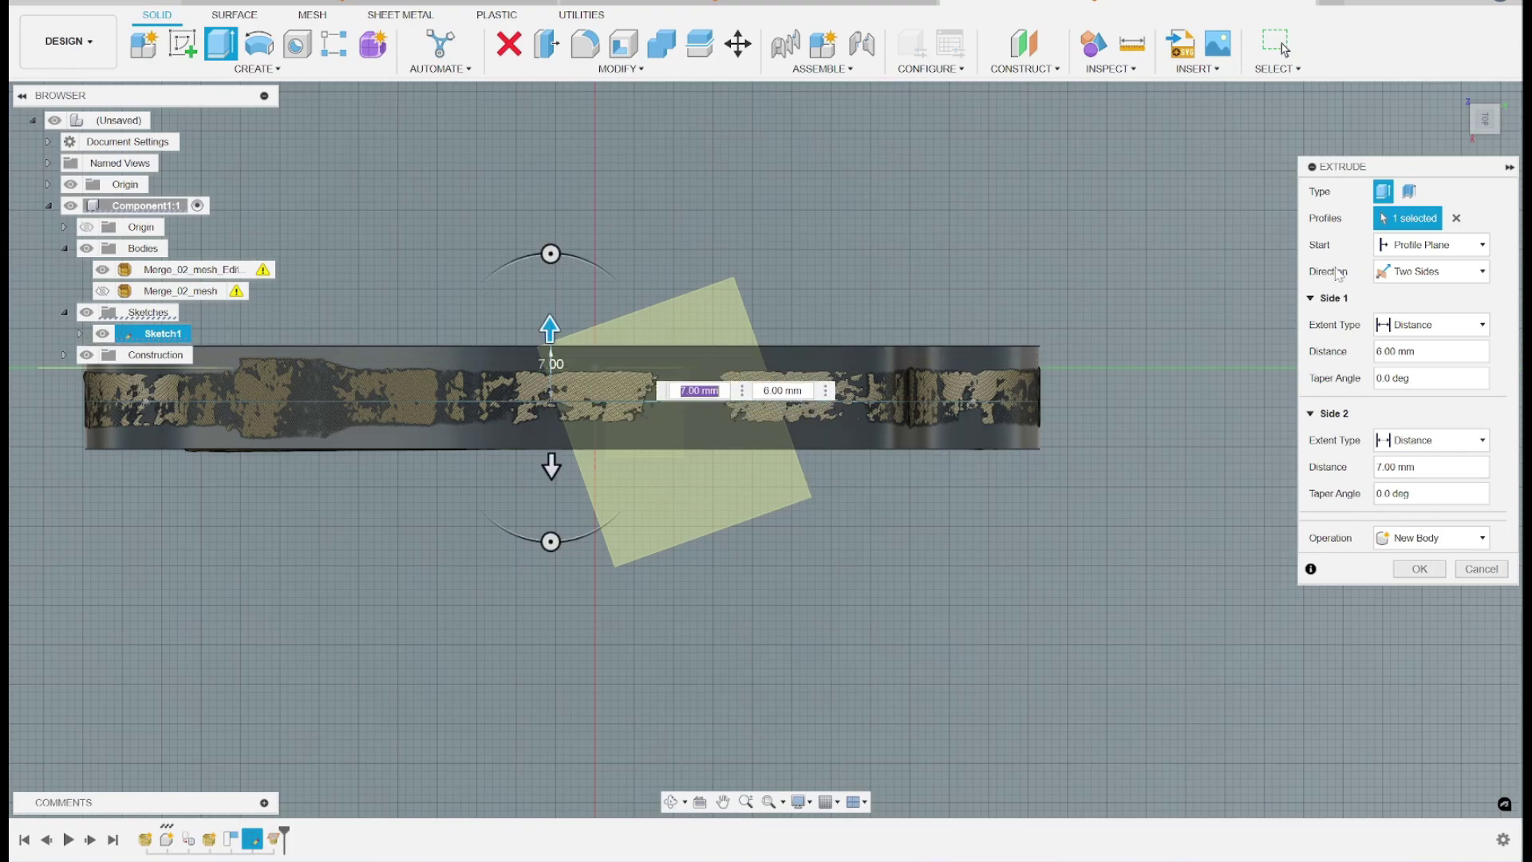
middle_click_drag(750, 548, 740, 541, "shift")
middle_click_drag(1104, 508, 1030, 538, "shift")
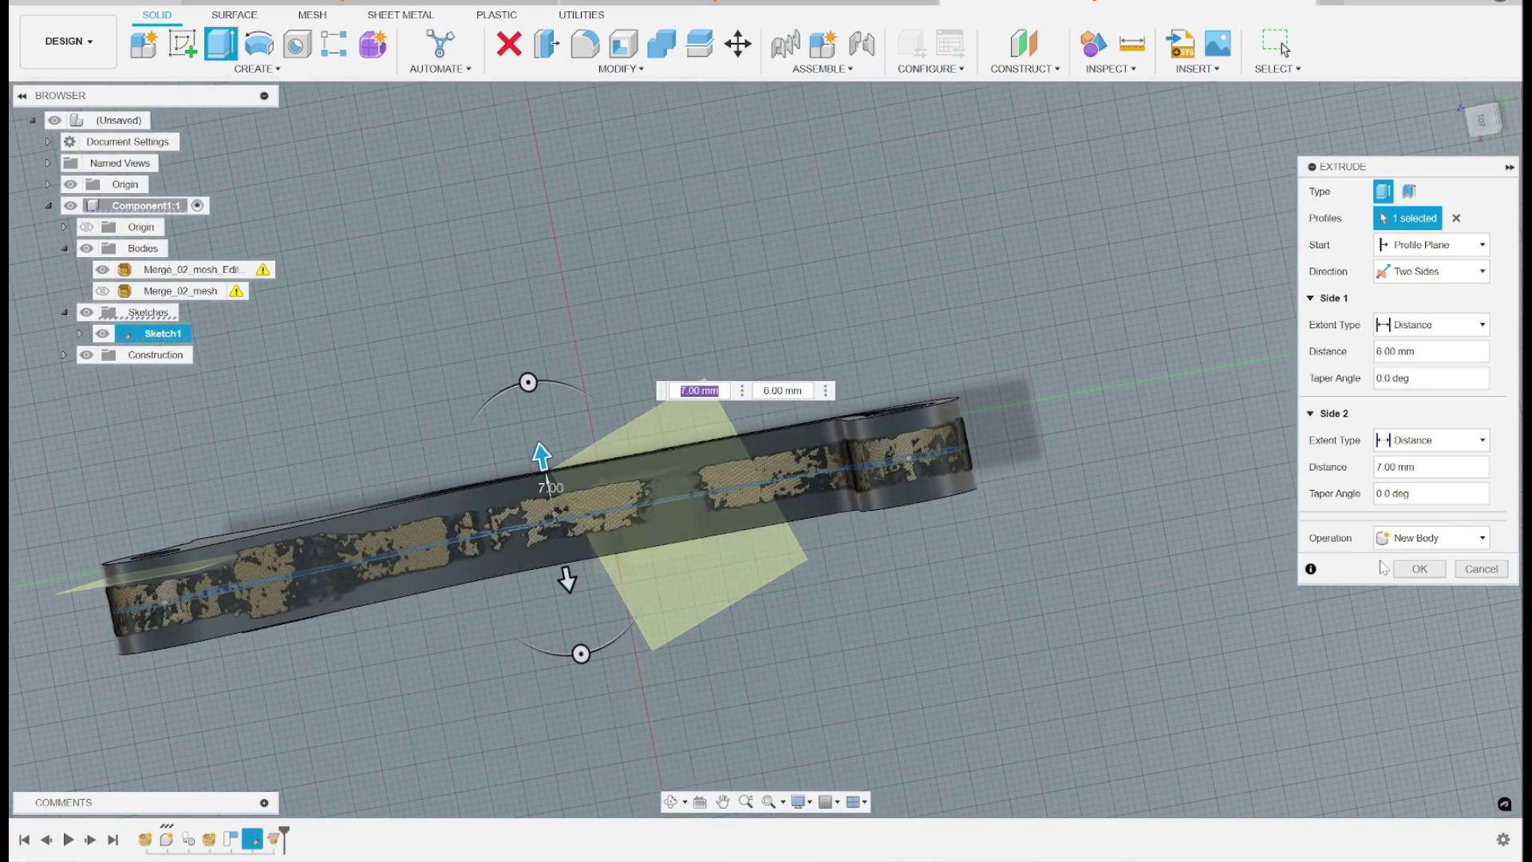
left_click(1418, 568)
- Hide the construction planes and the origin, and compare the extruded body with and without the edited mesh
middle_click_drag(917, 520, 869, 515, "shift")
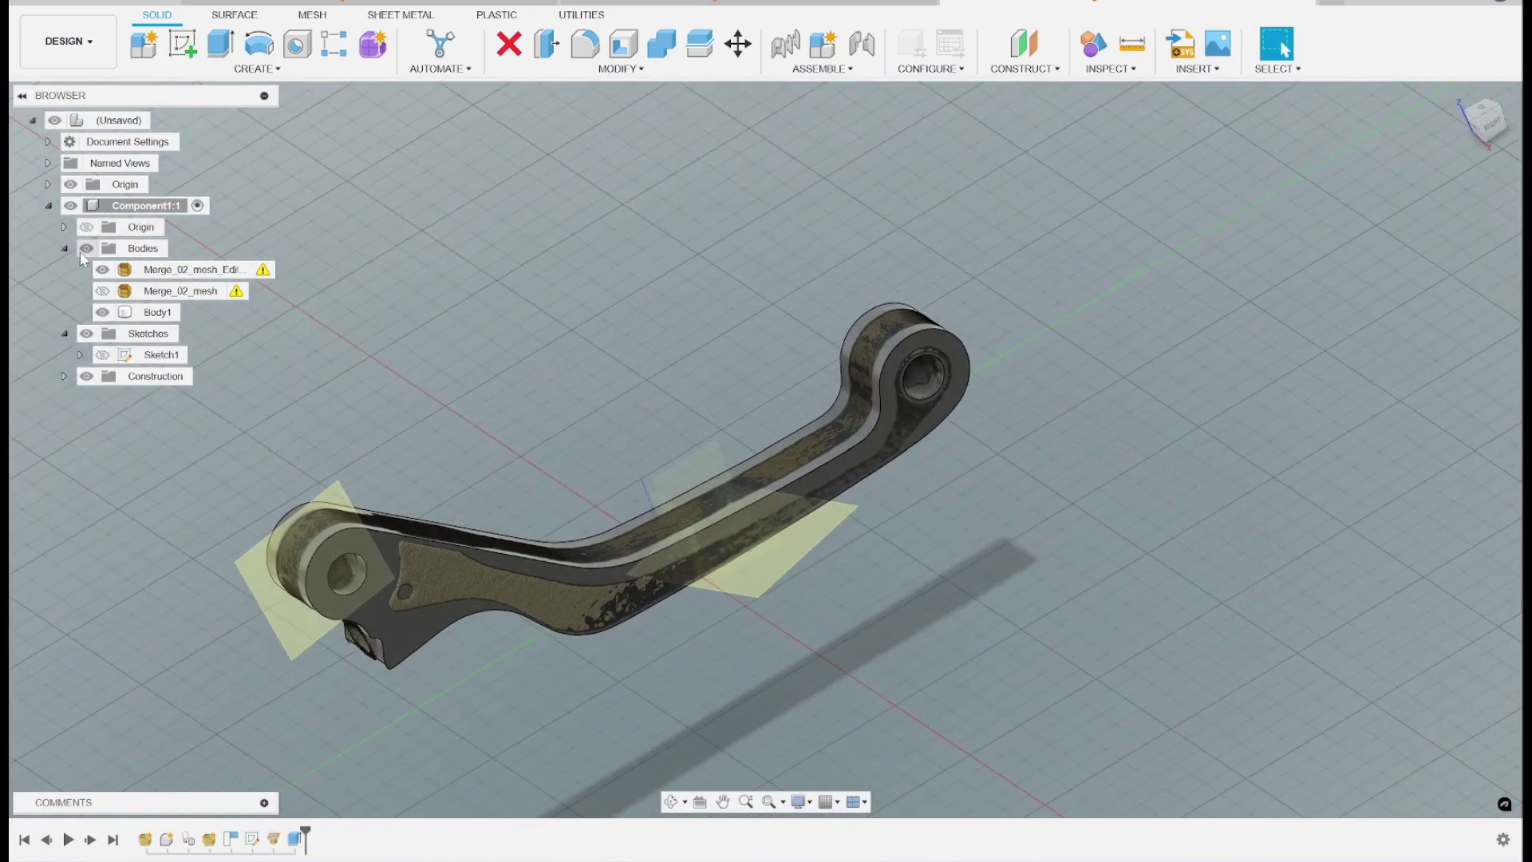
left_click(87, 376)
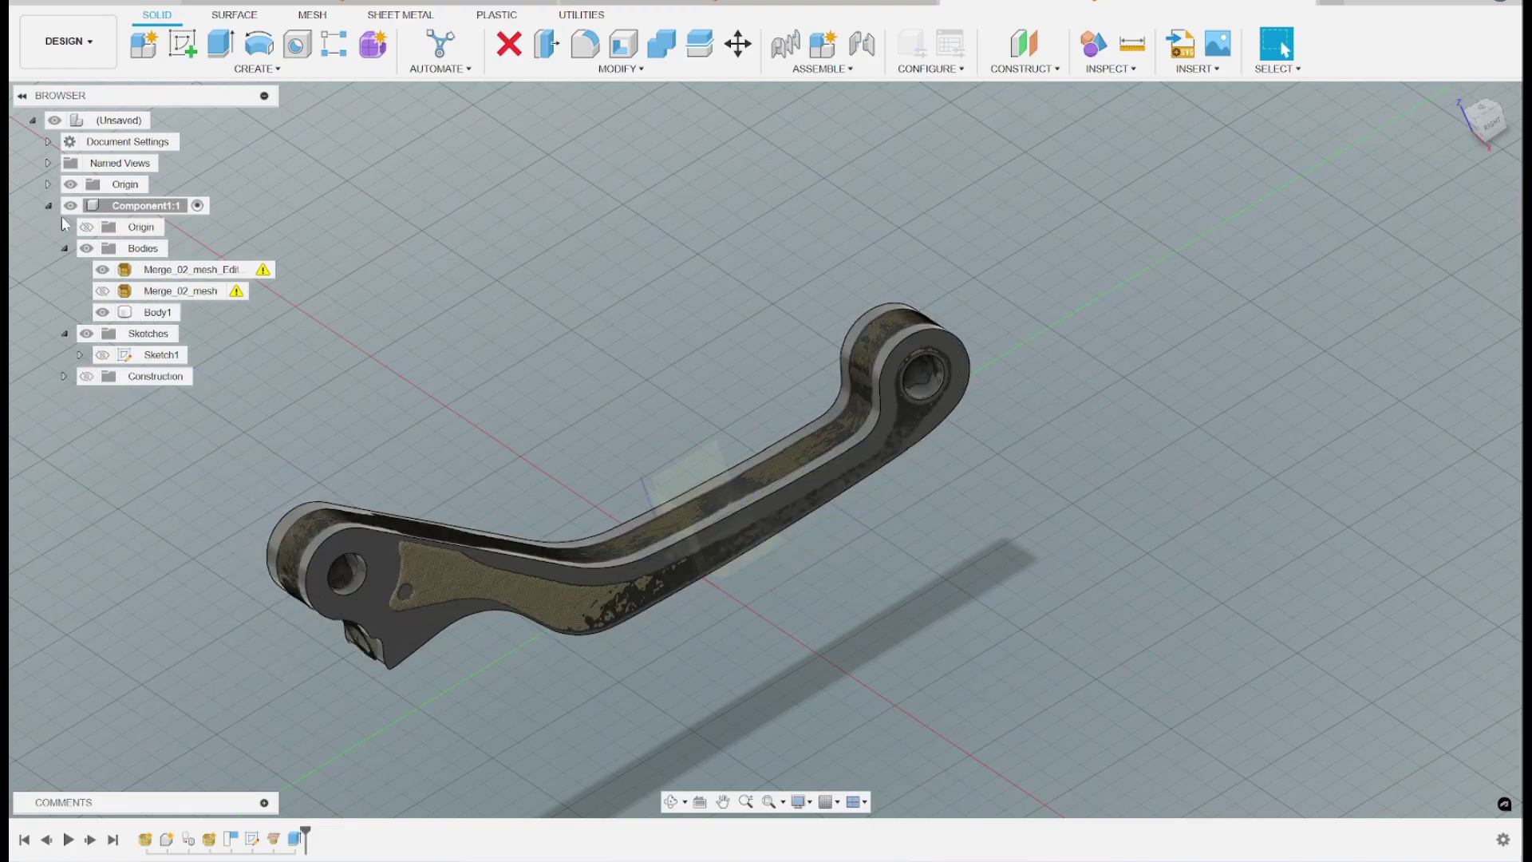
left_click(70, 184)
left_click(102, 269)
middle_click_drag(814, 253, 1003, 395, "shift")
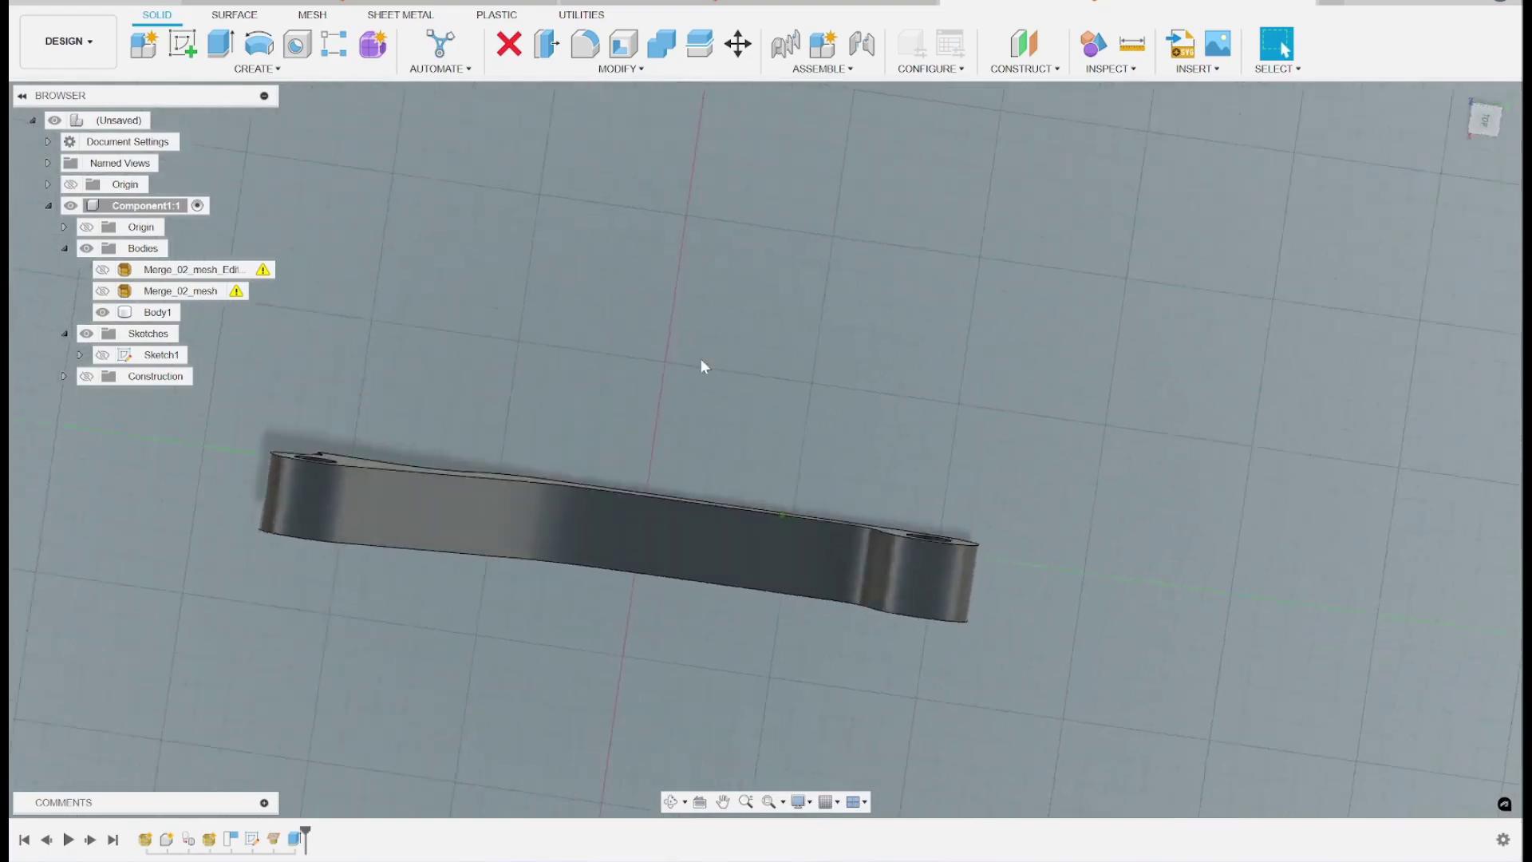
left_click(103, 269)
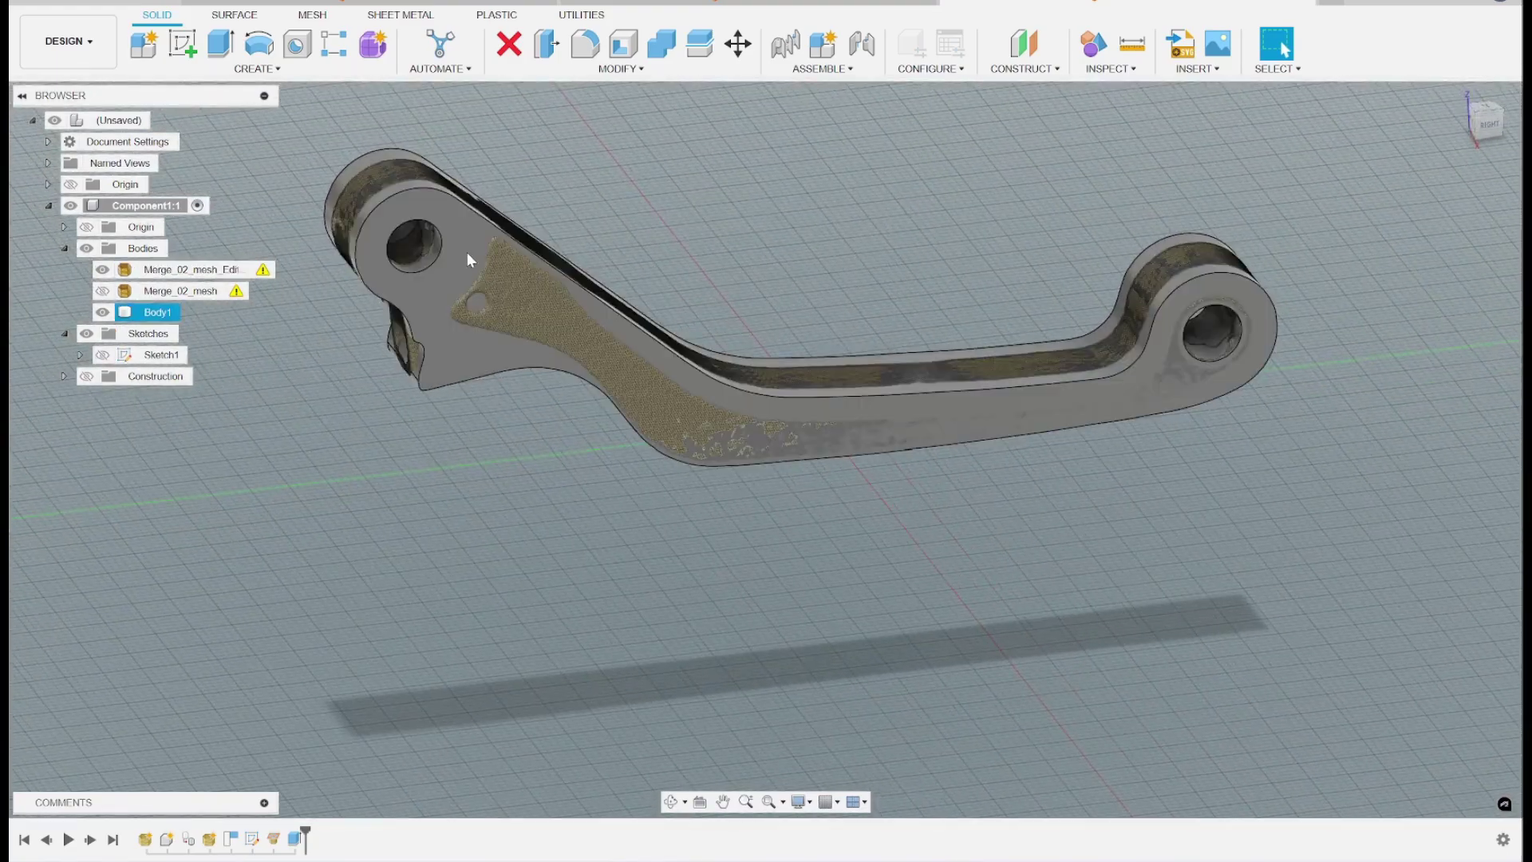
left_click(494, 261)
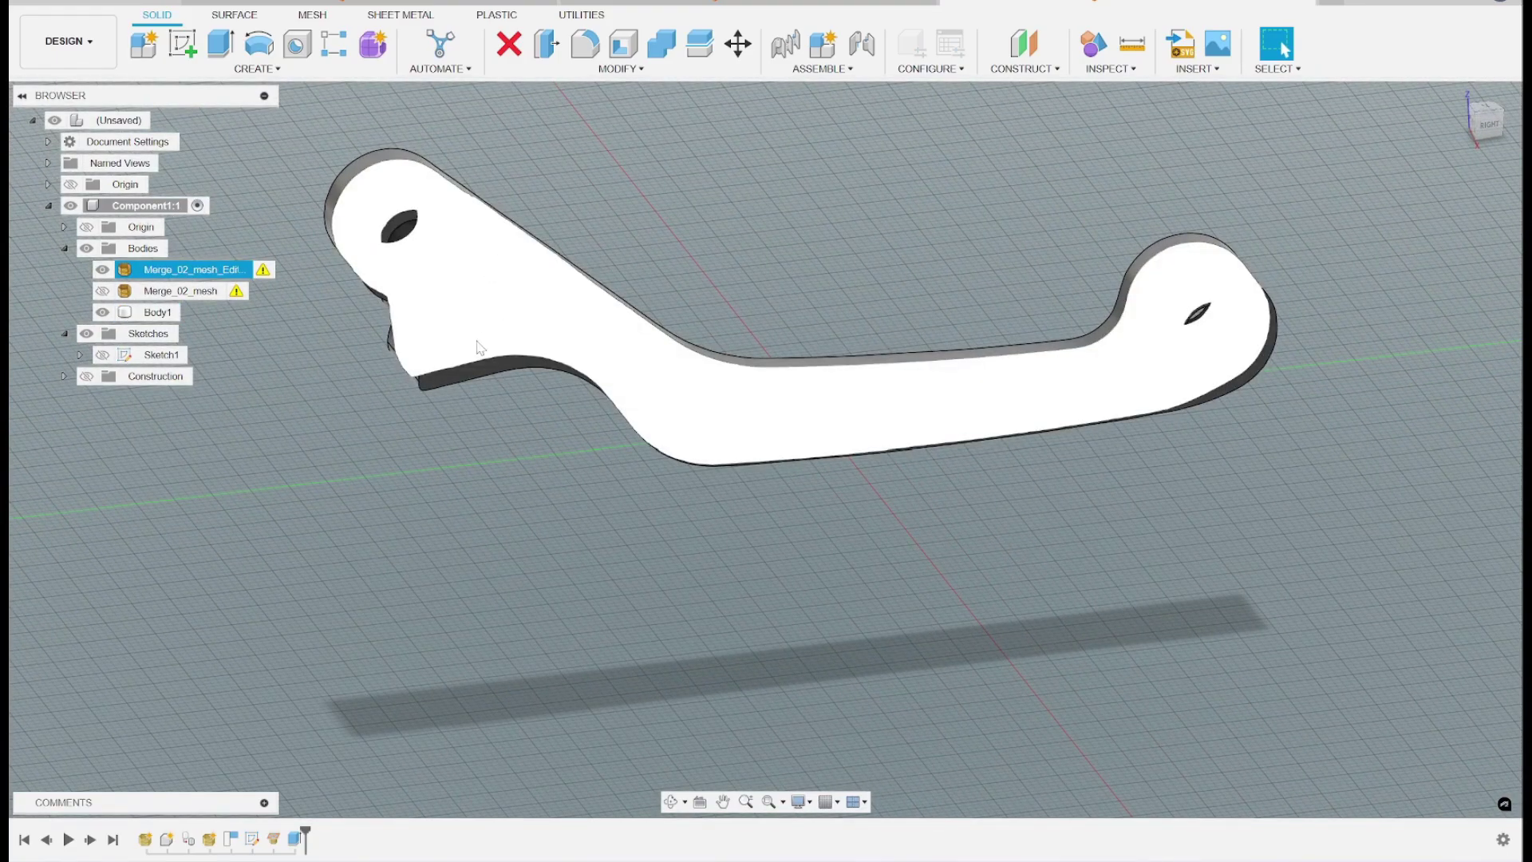
left_click(583, 557)
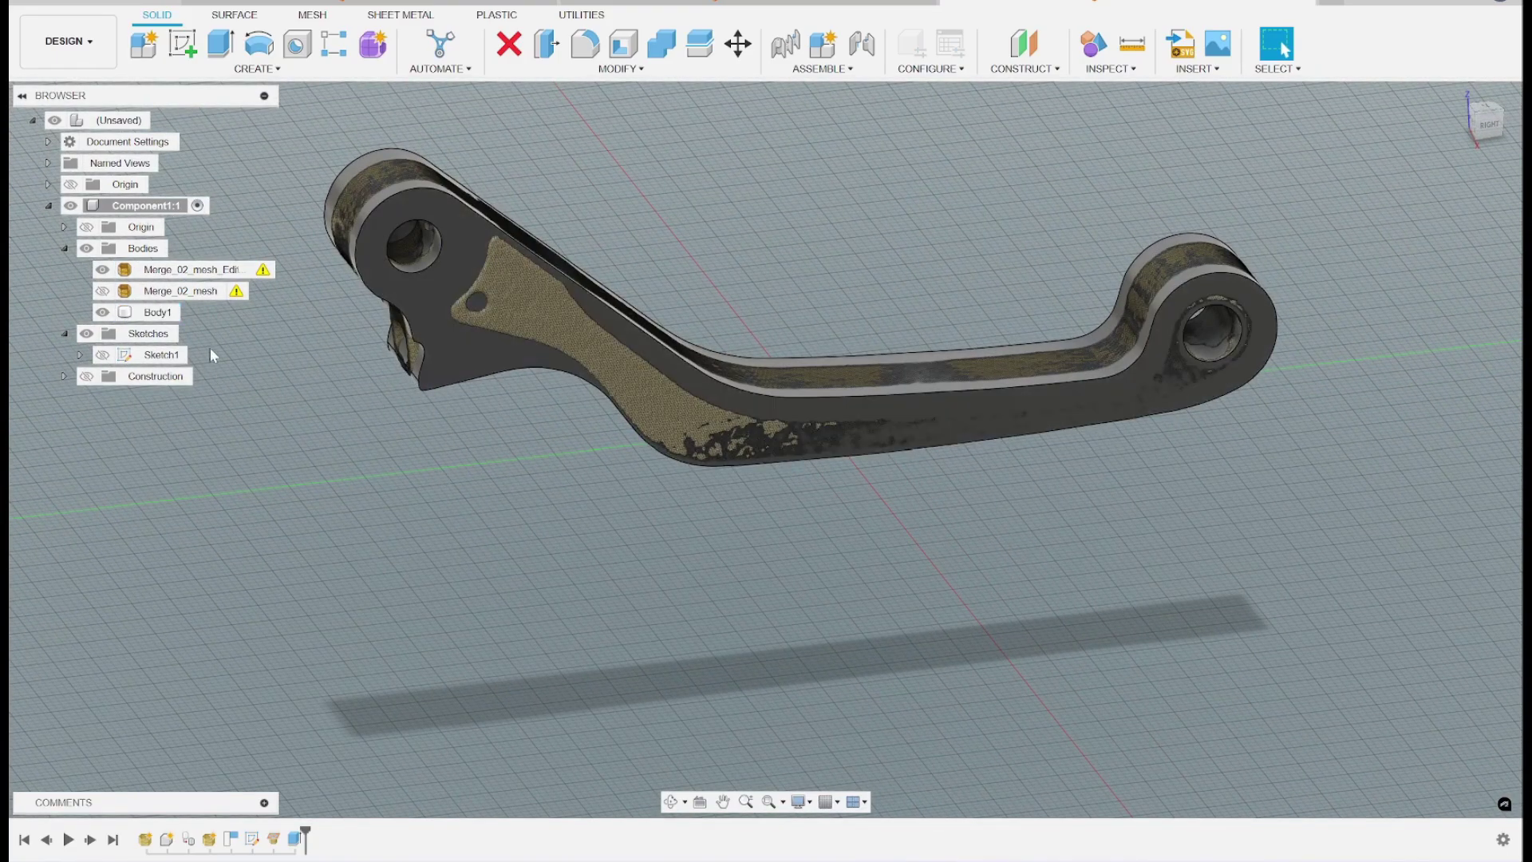
left_click(112, 316)
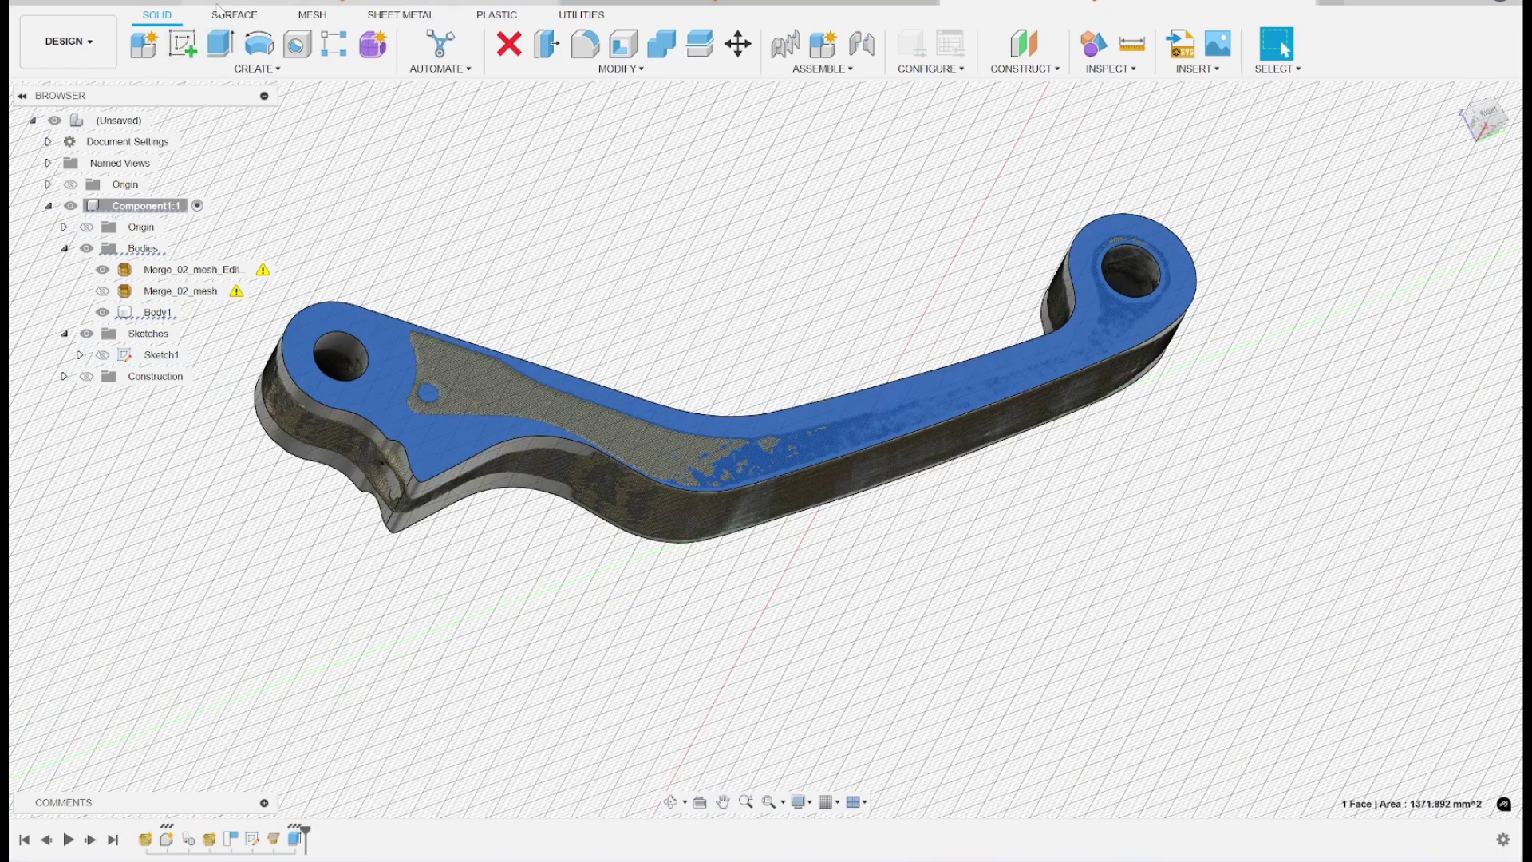
left_click(309, 16)
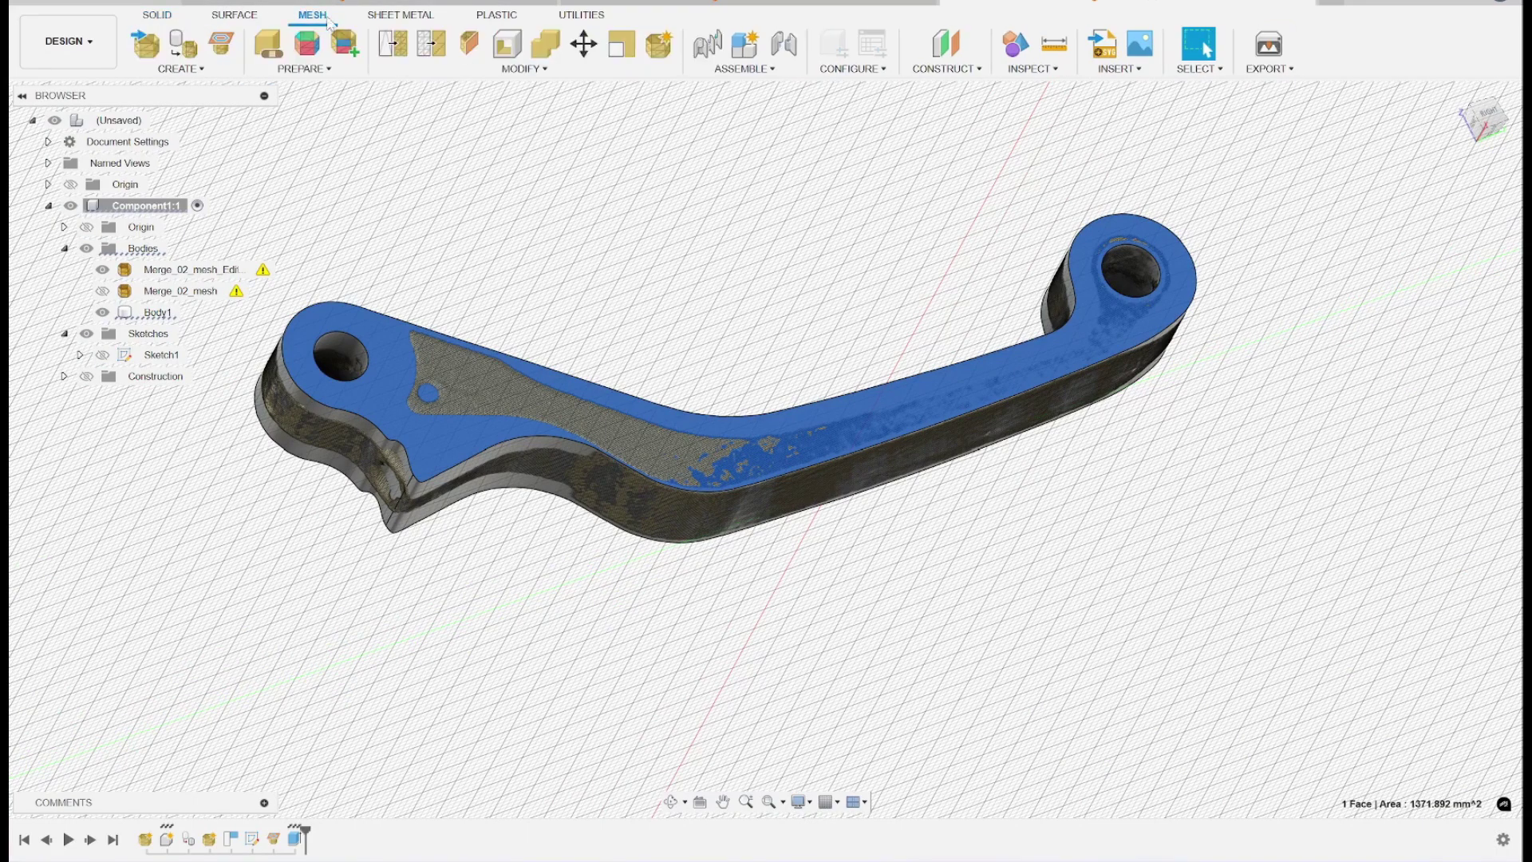
left_click(222, 46)
middle_click_drag(387, 341, 507, 370, "shift")
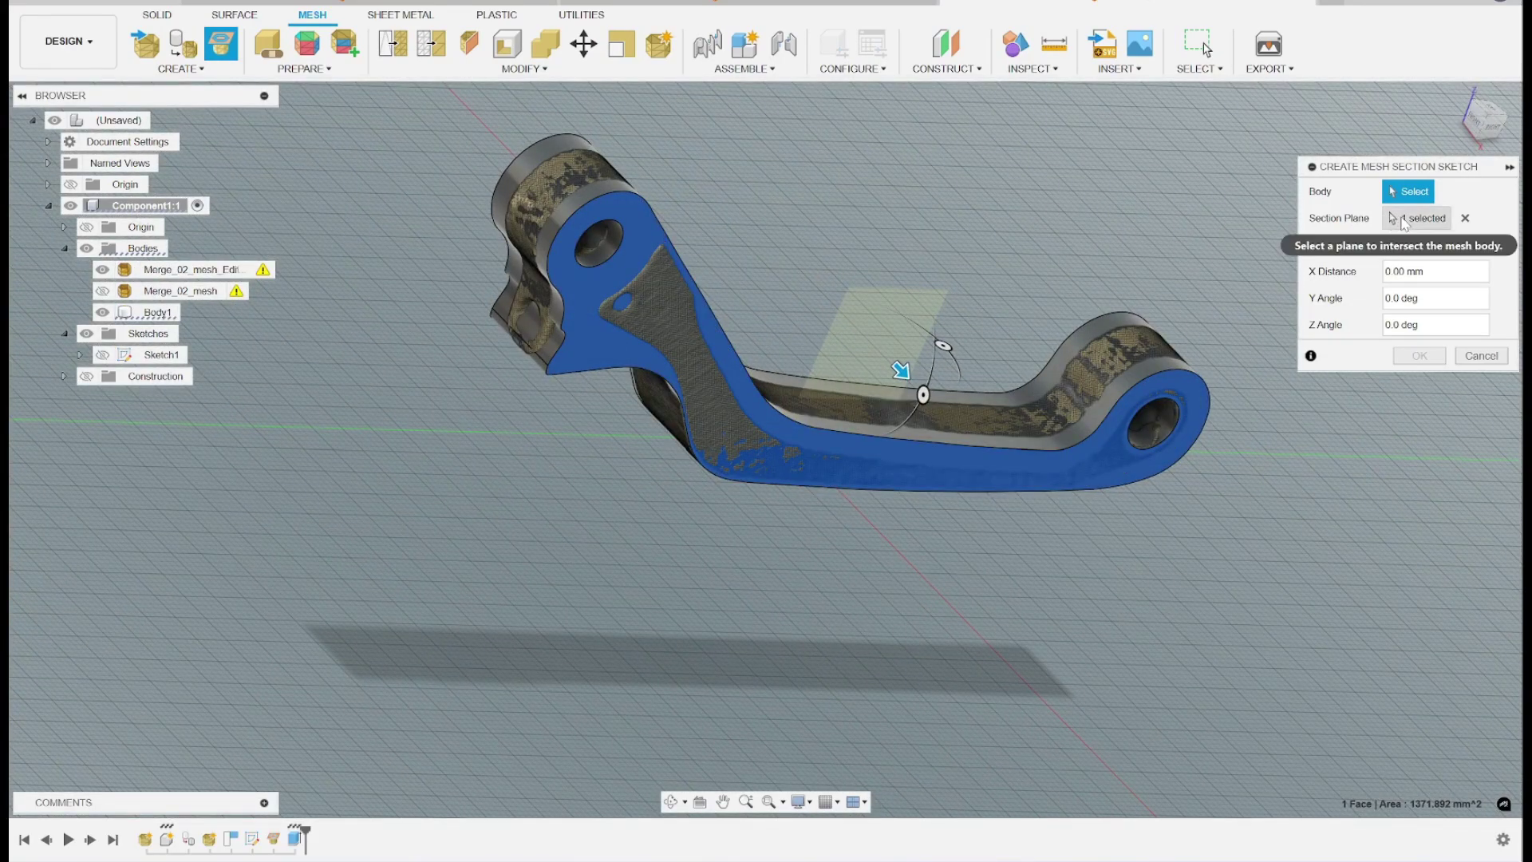
left_click(145, 275)
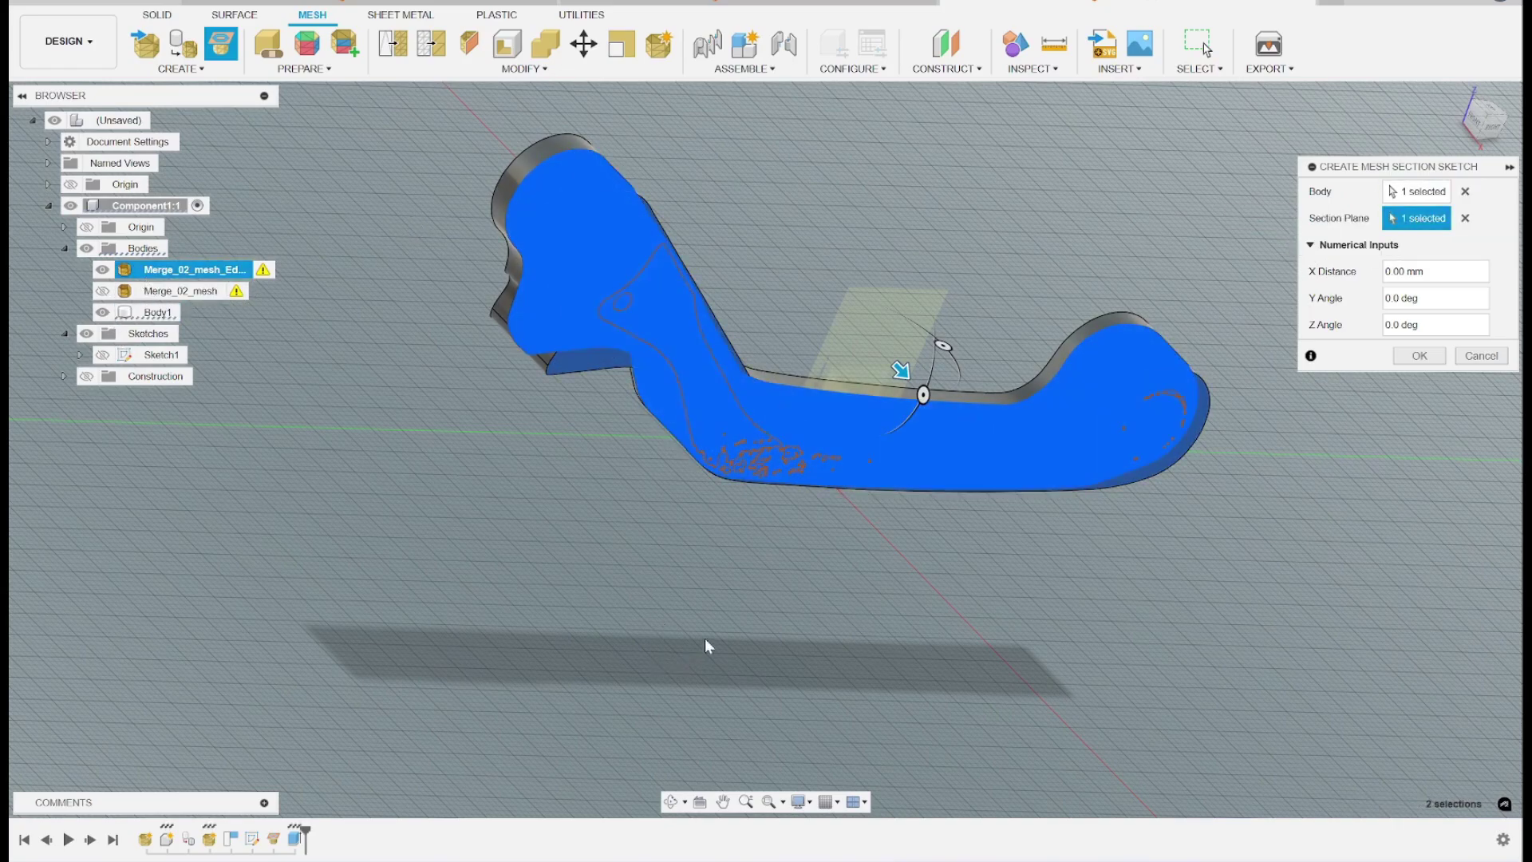
left_click(1465, 217)
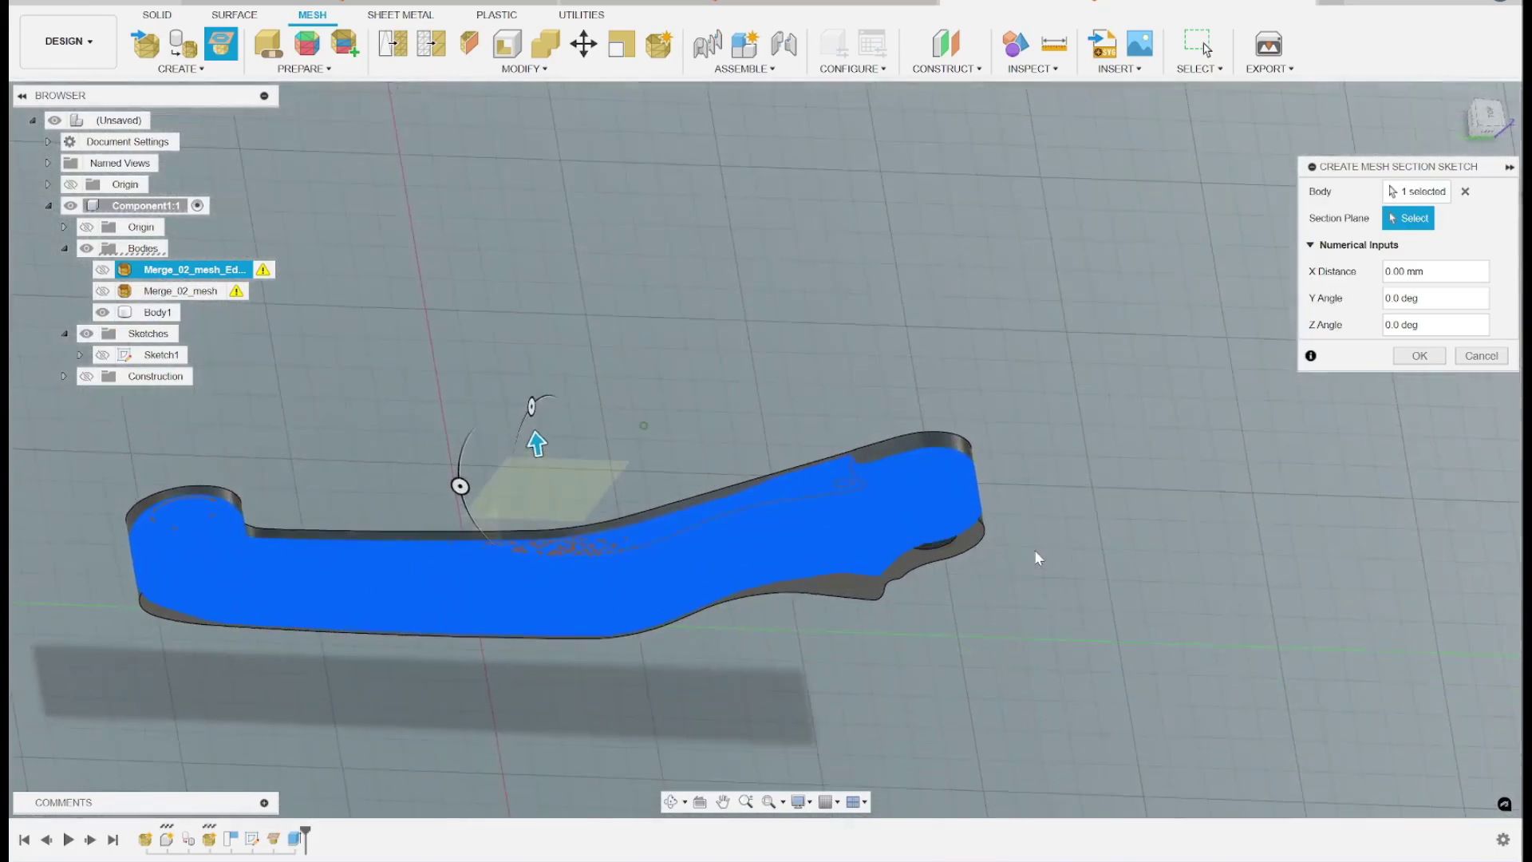
left_click(1482, 355)
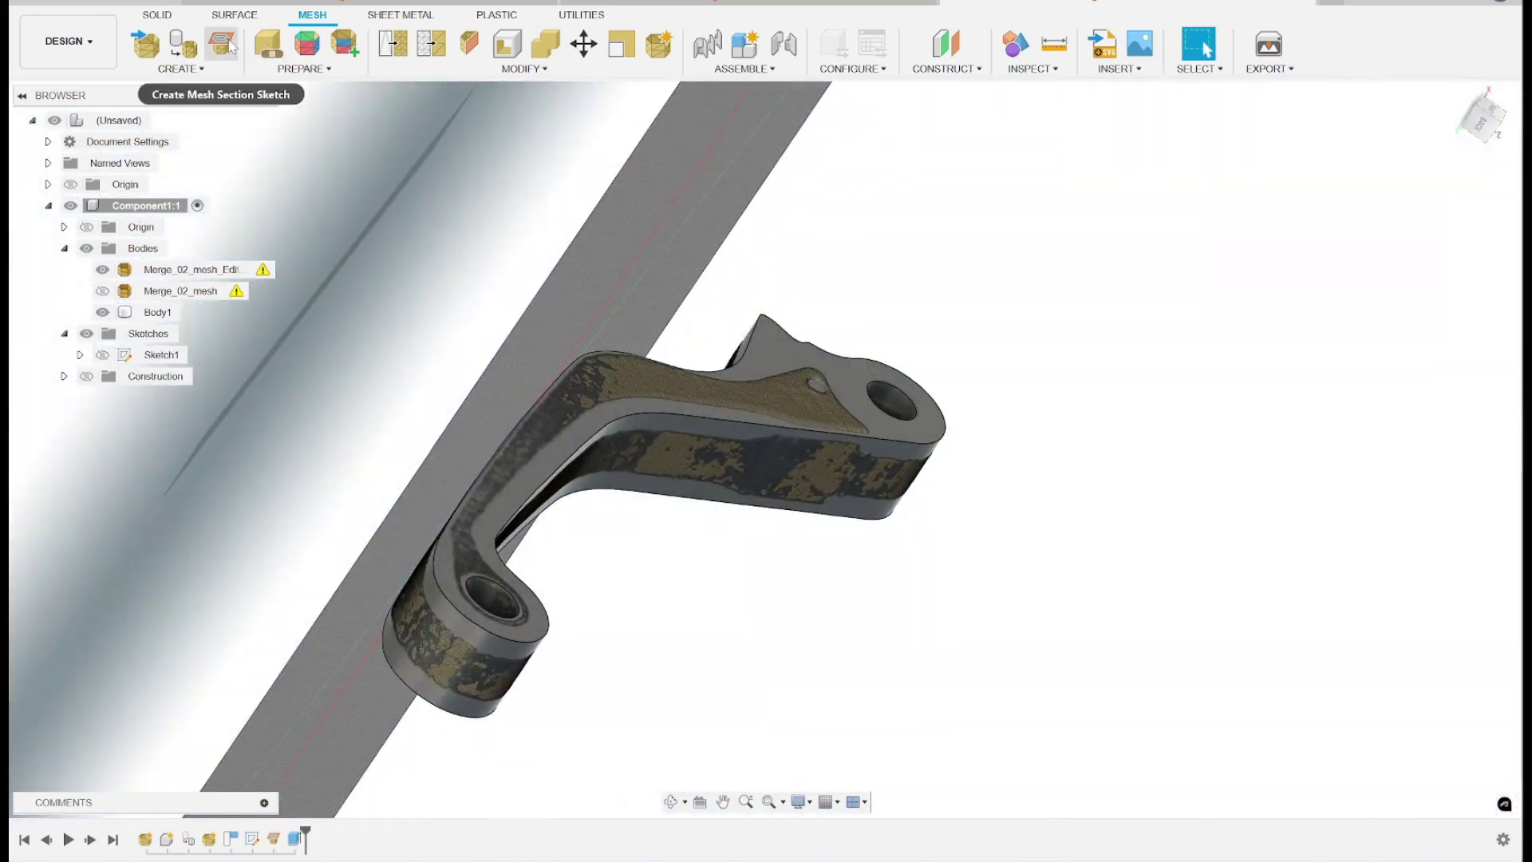
- Create a mesh section sketch of the edited mesh, using the extruded body's flat side face as the section plane
left_click(221, 43)
middle_click_drag(1074, 295, 1166, 308, "shift")
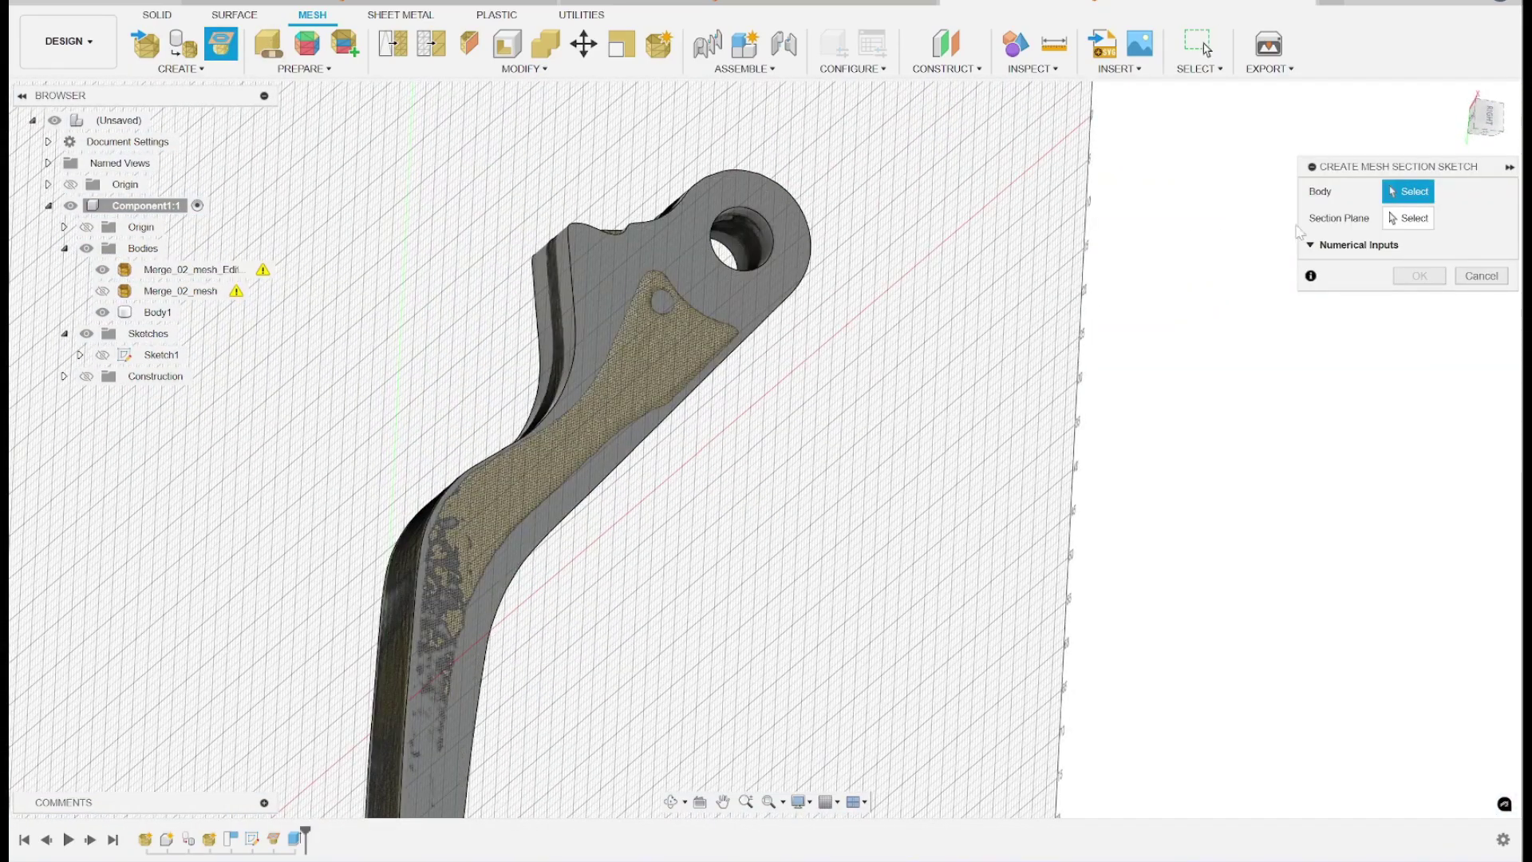
left_click(682, 261)
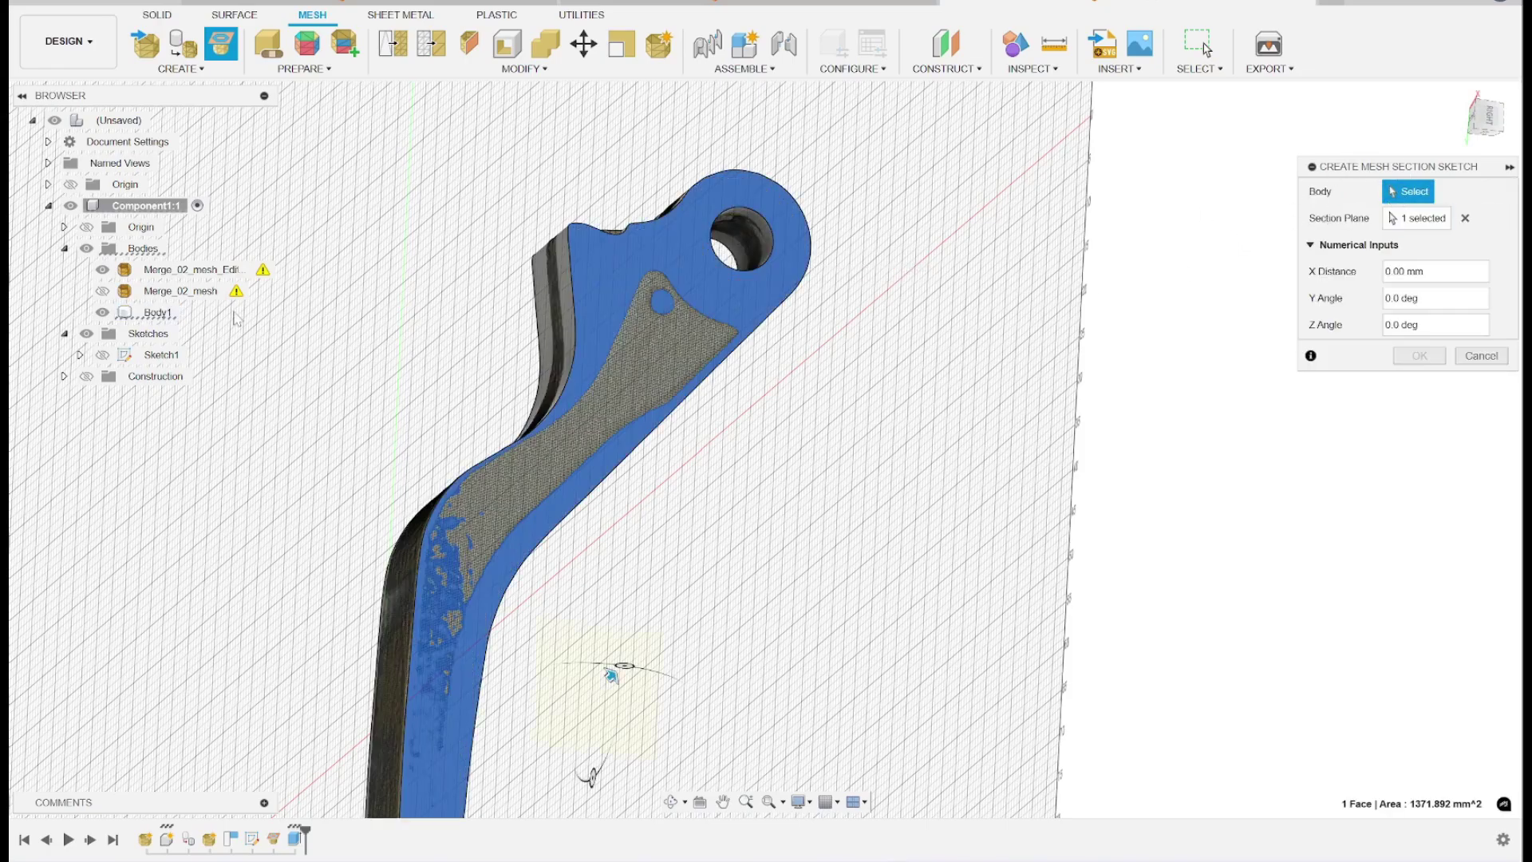
left_click(169, 270)
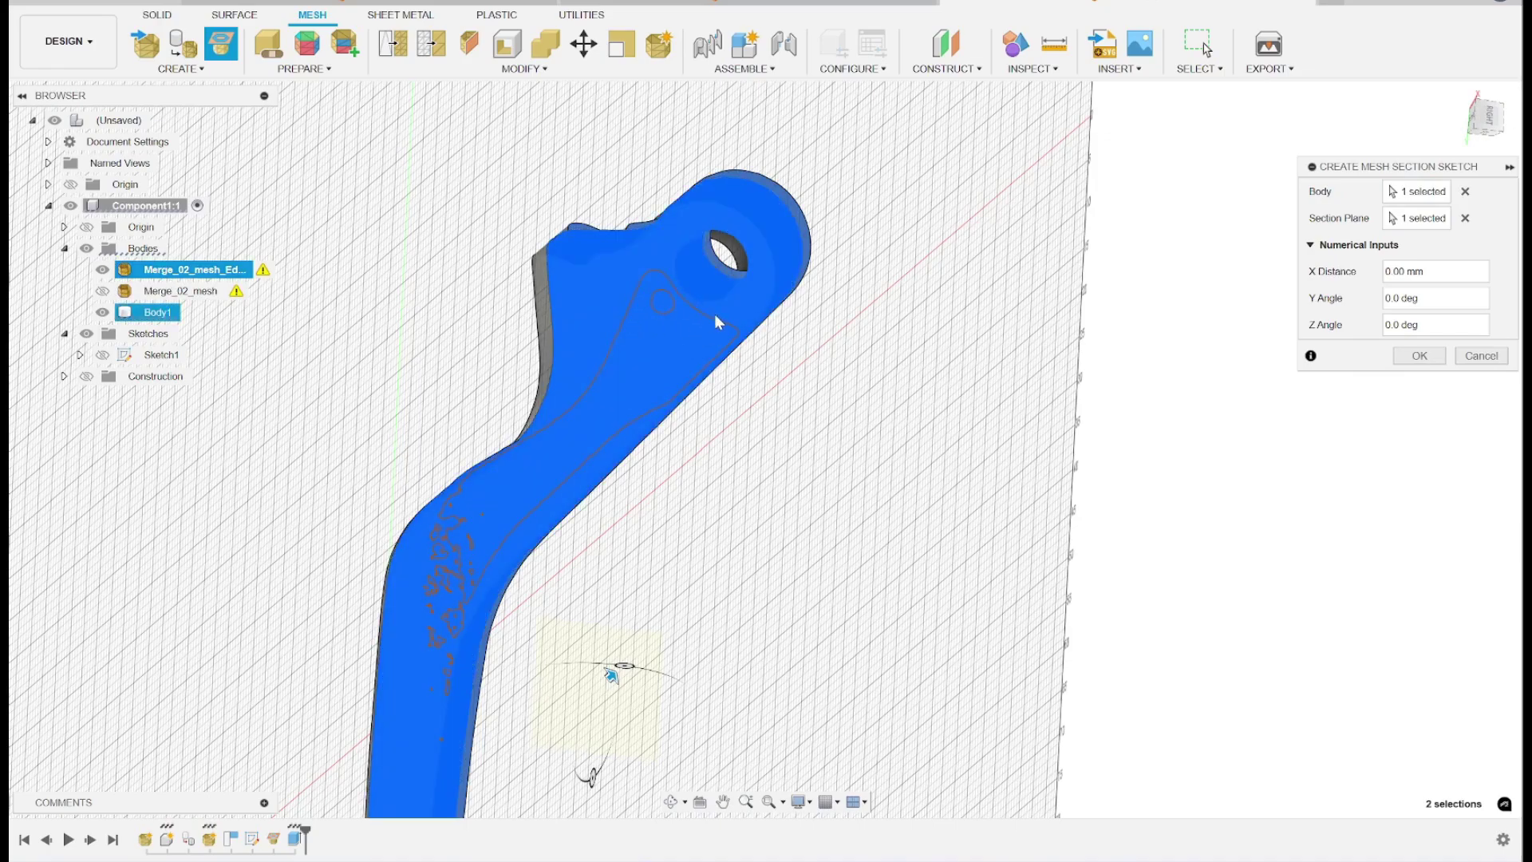
left_click(1420, 357)
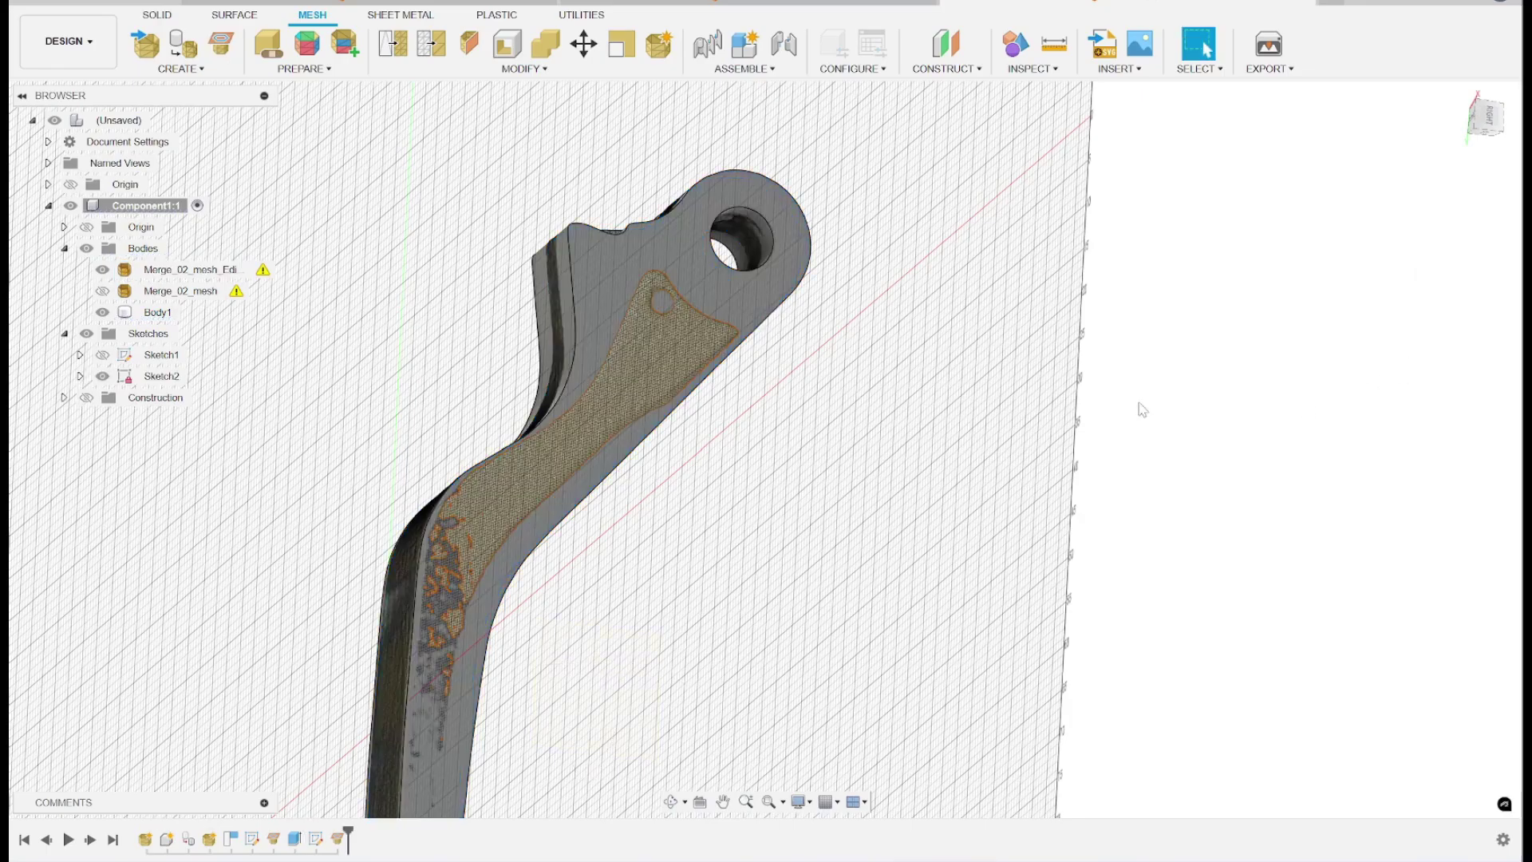
- Hide all bodies and turn the view square to the new section sketch
left_click(87, 250)
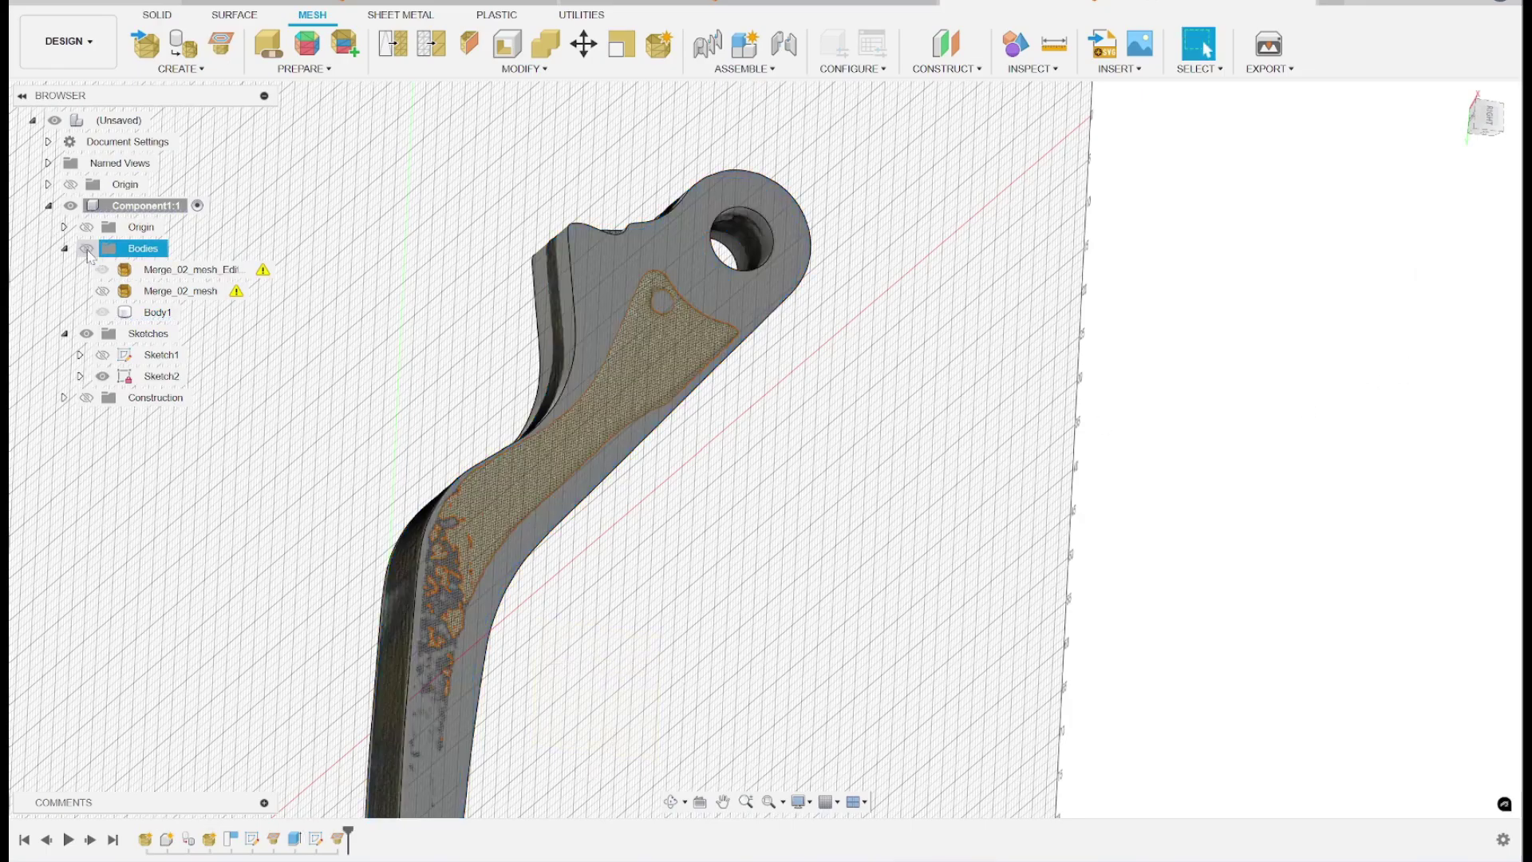
left_click(88, 249)
left_click(1489, 116)
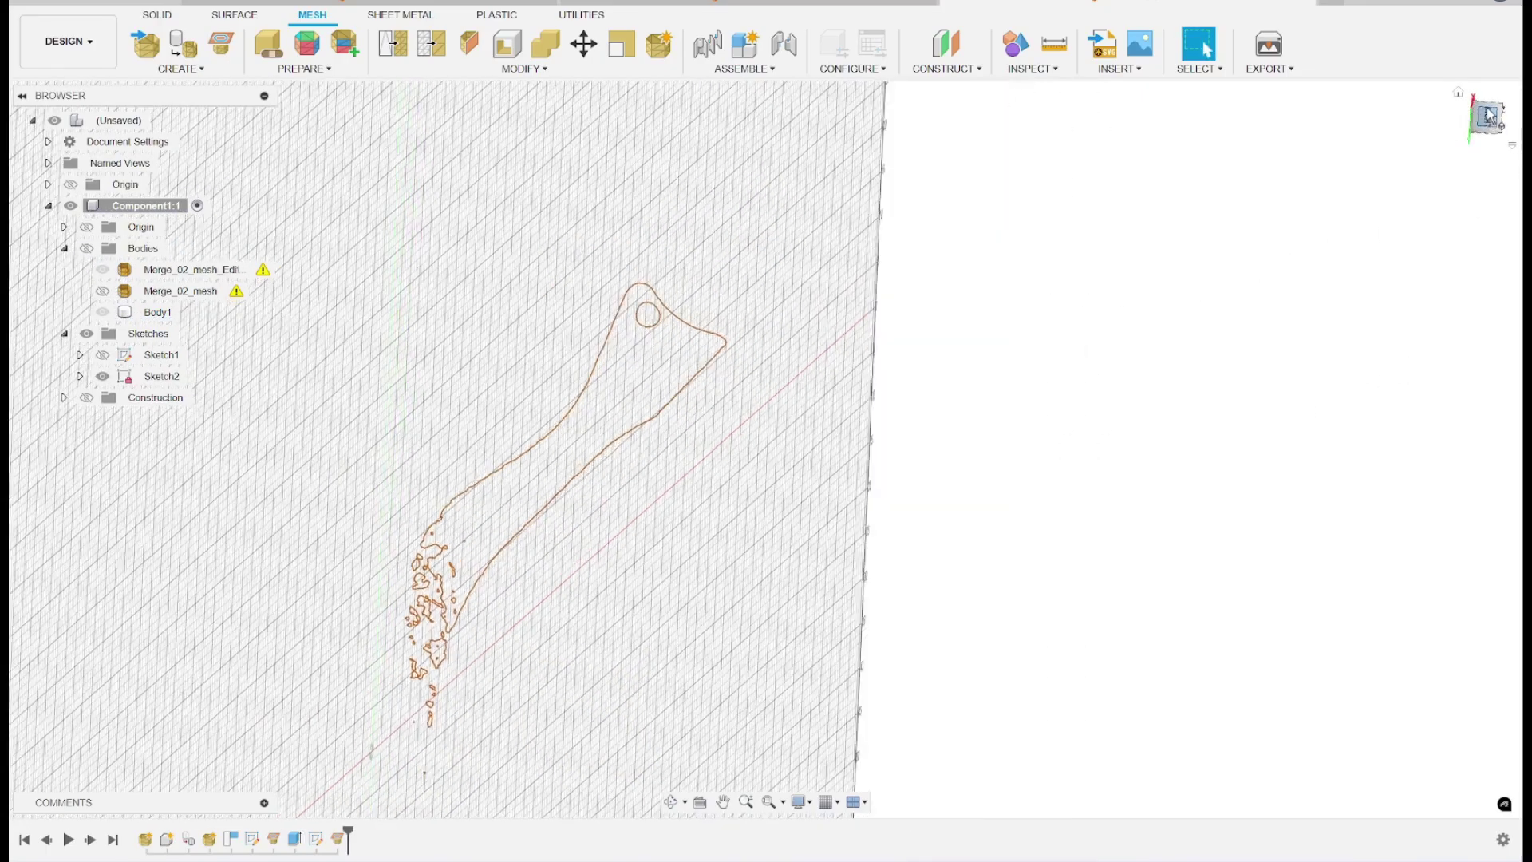
- Set the view square to the right side and open the second mesh section sketch for editing
left_click(1497, 94)
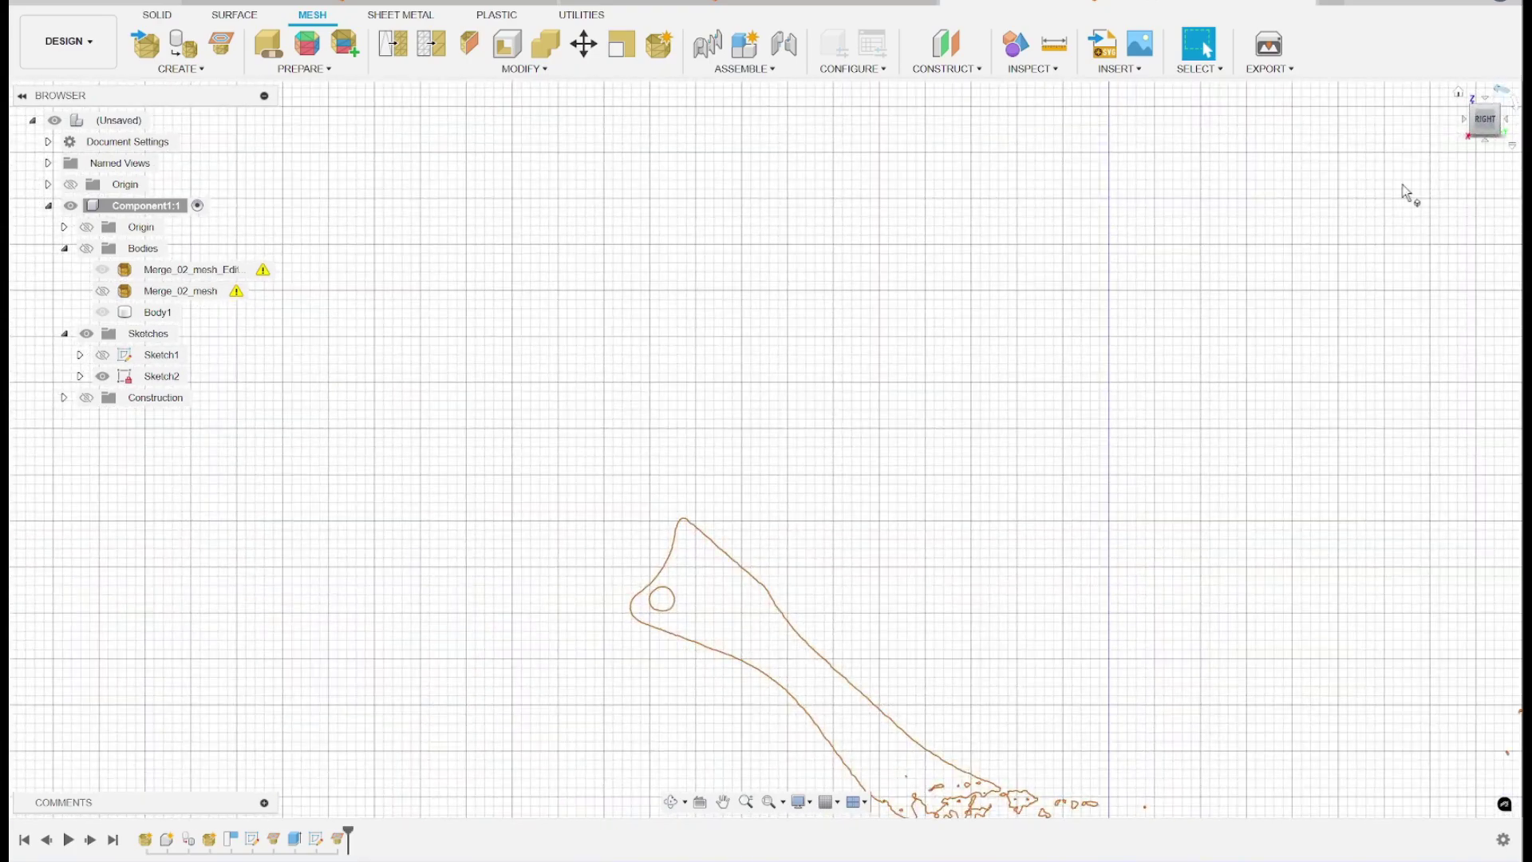
scroll(709, 664, "up", 5)
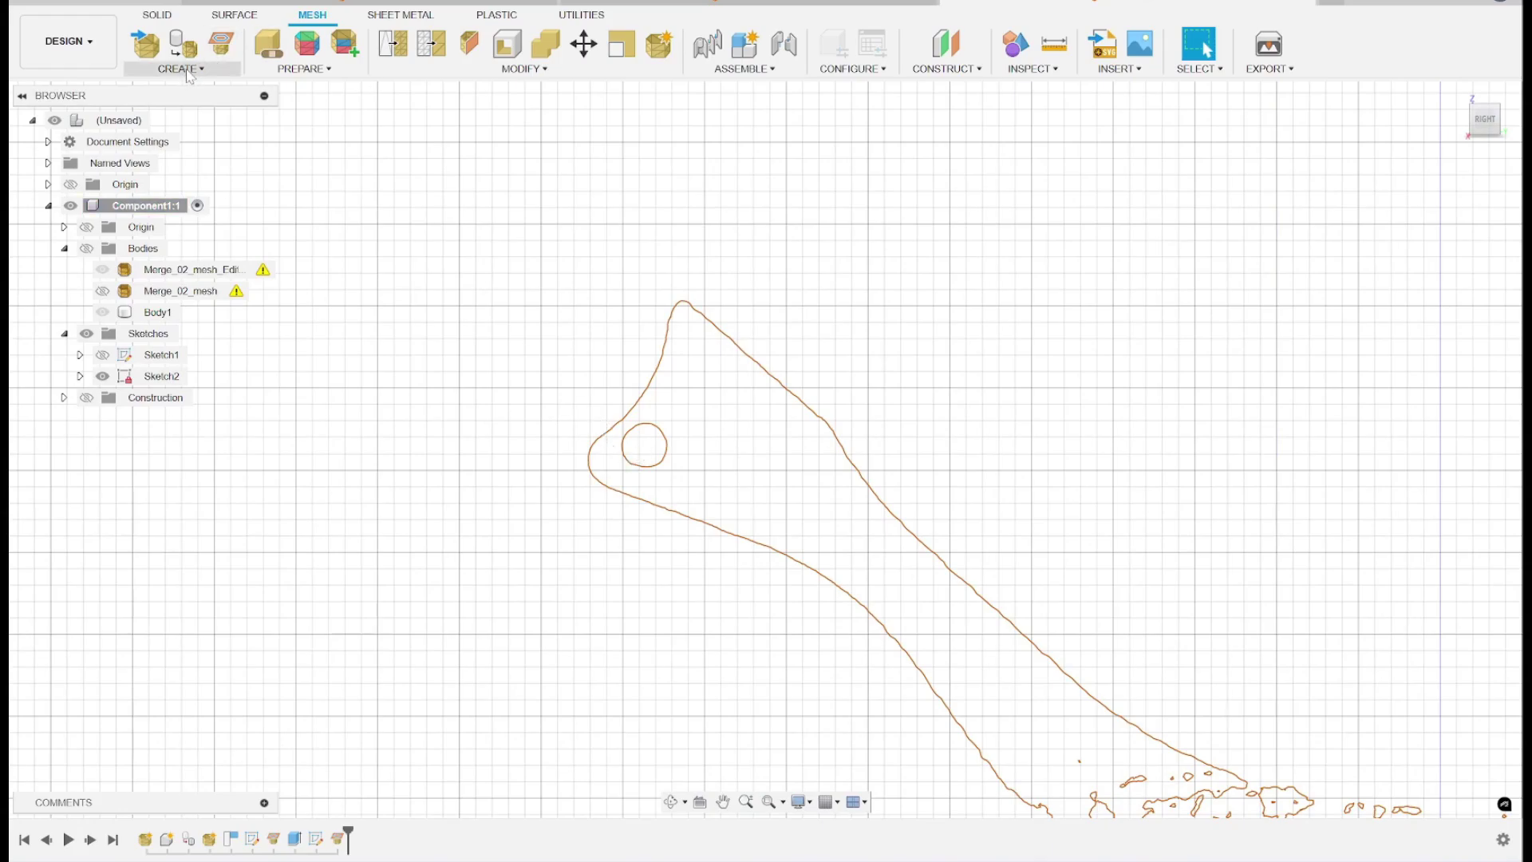
scroll(1301, 289, "down", 3)
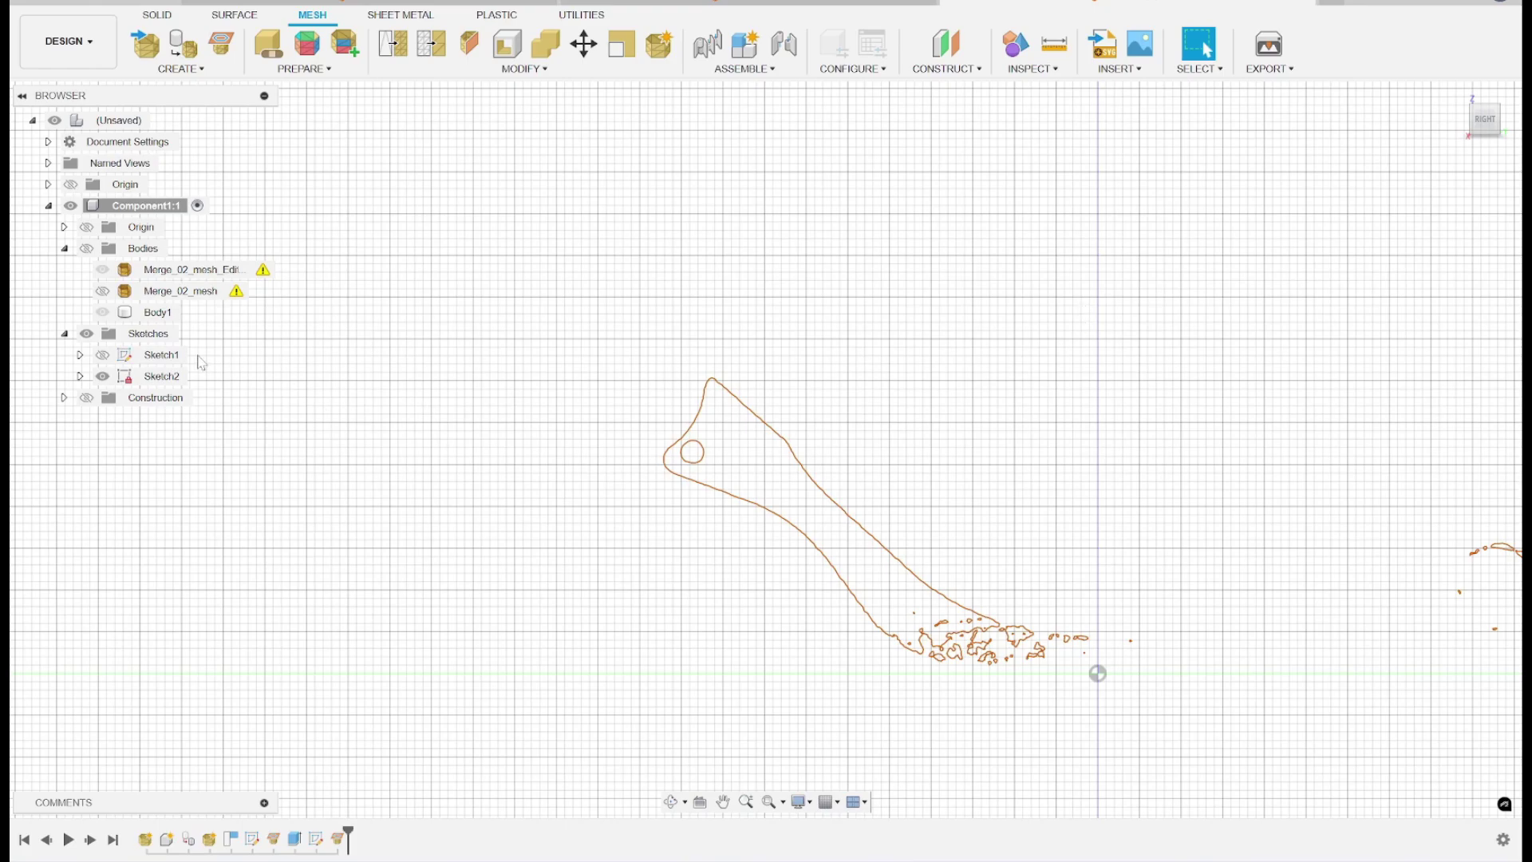
left_click_drag(169, 384, 141, 388)
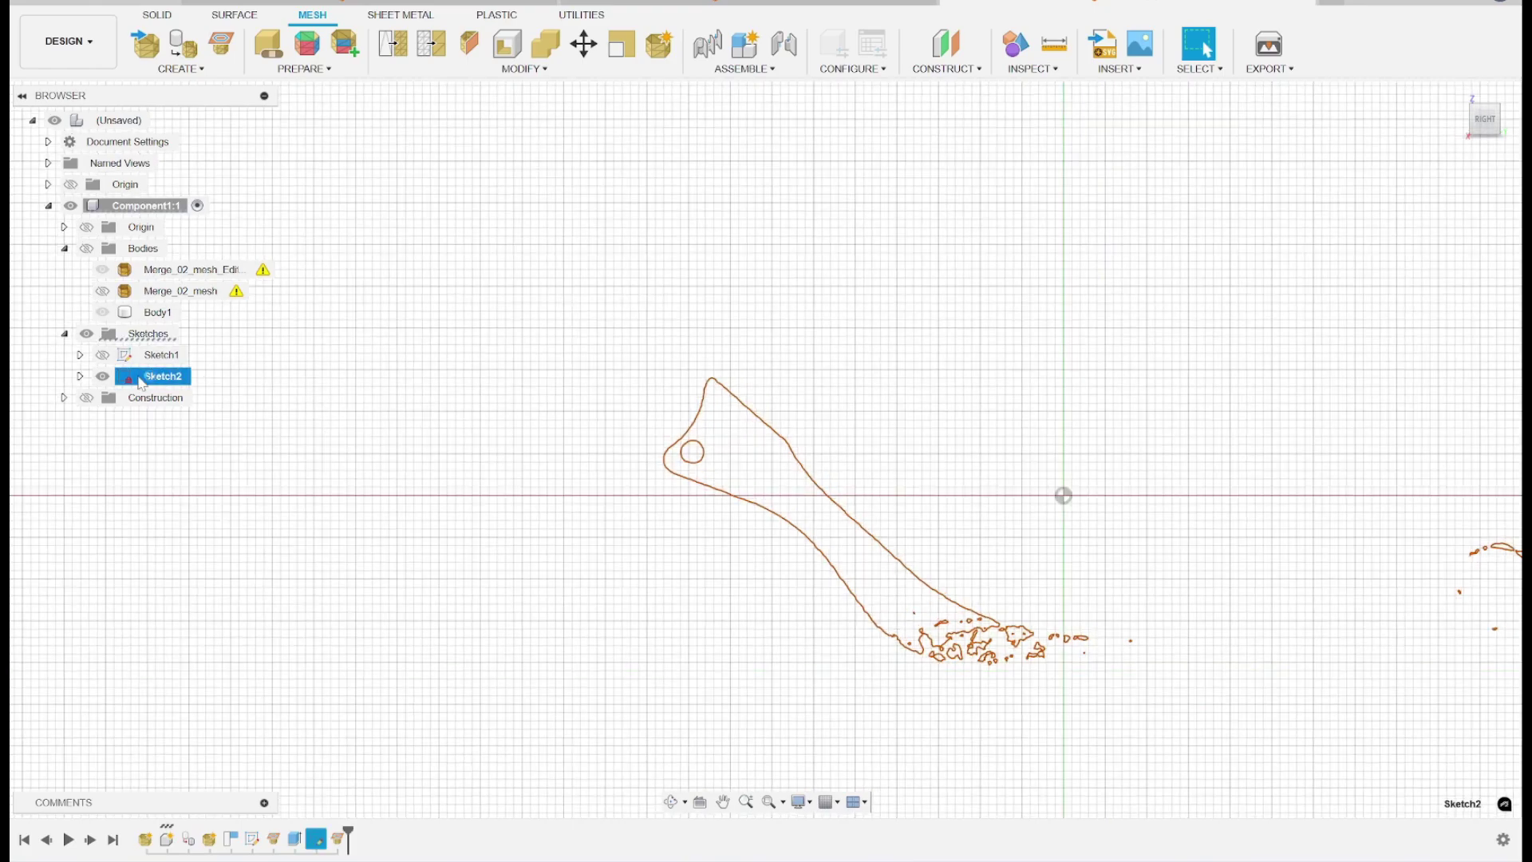
double_click(141, 382)
- Fit a circle to the hole of the mesh section using Fit Curves to Mesh Section
left_click(192, 74)
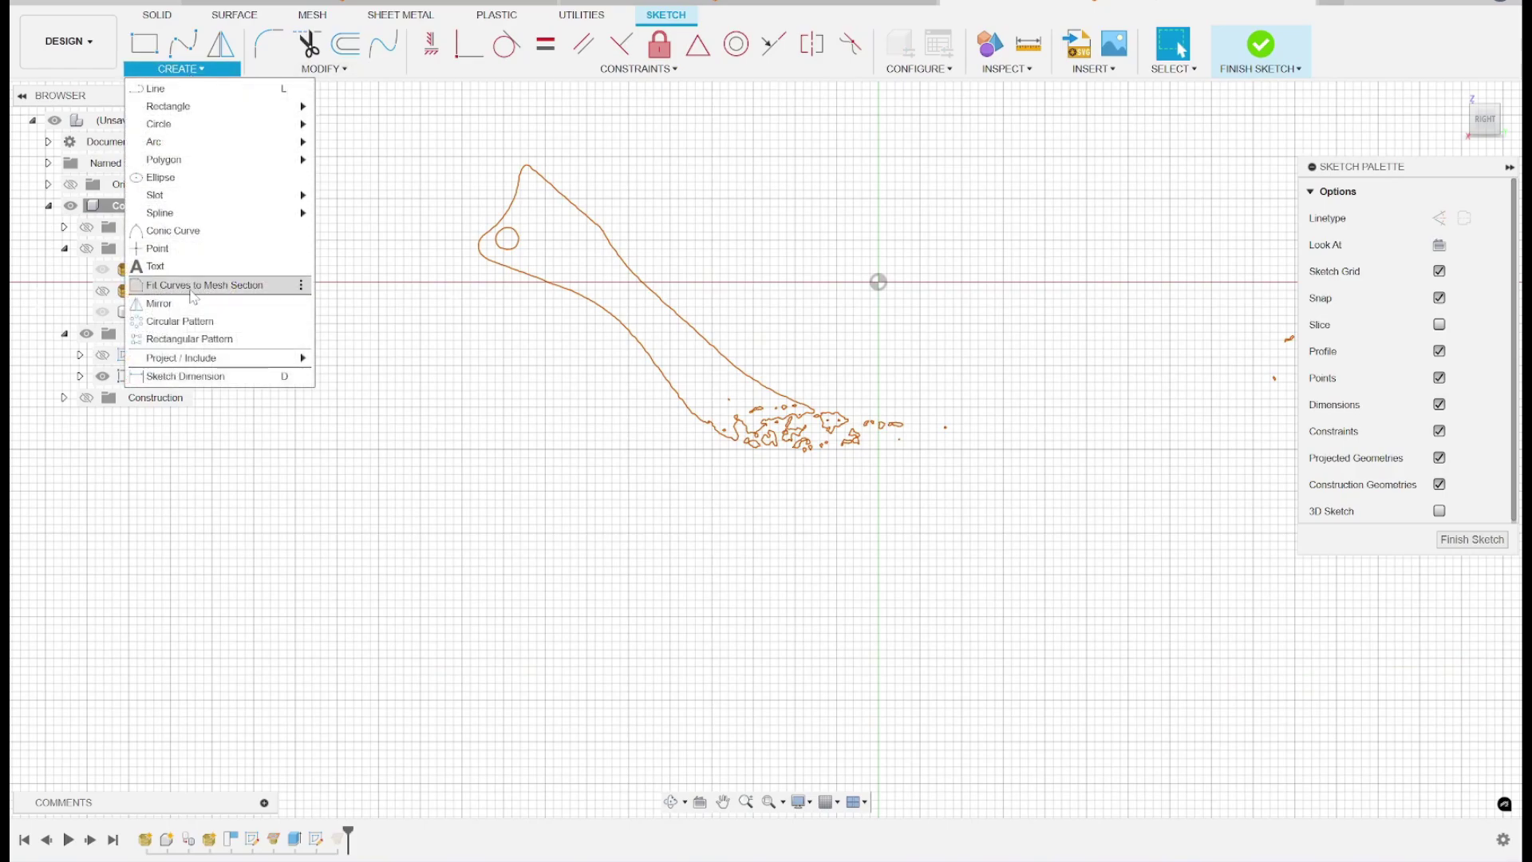
left_click(194, 287)
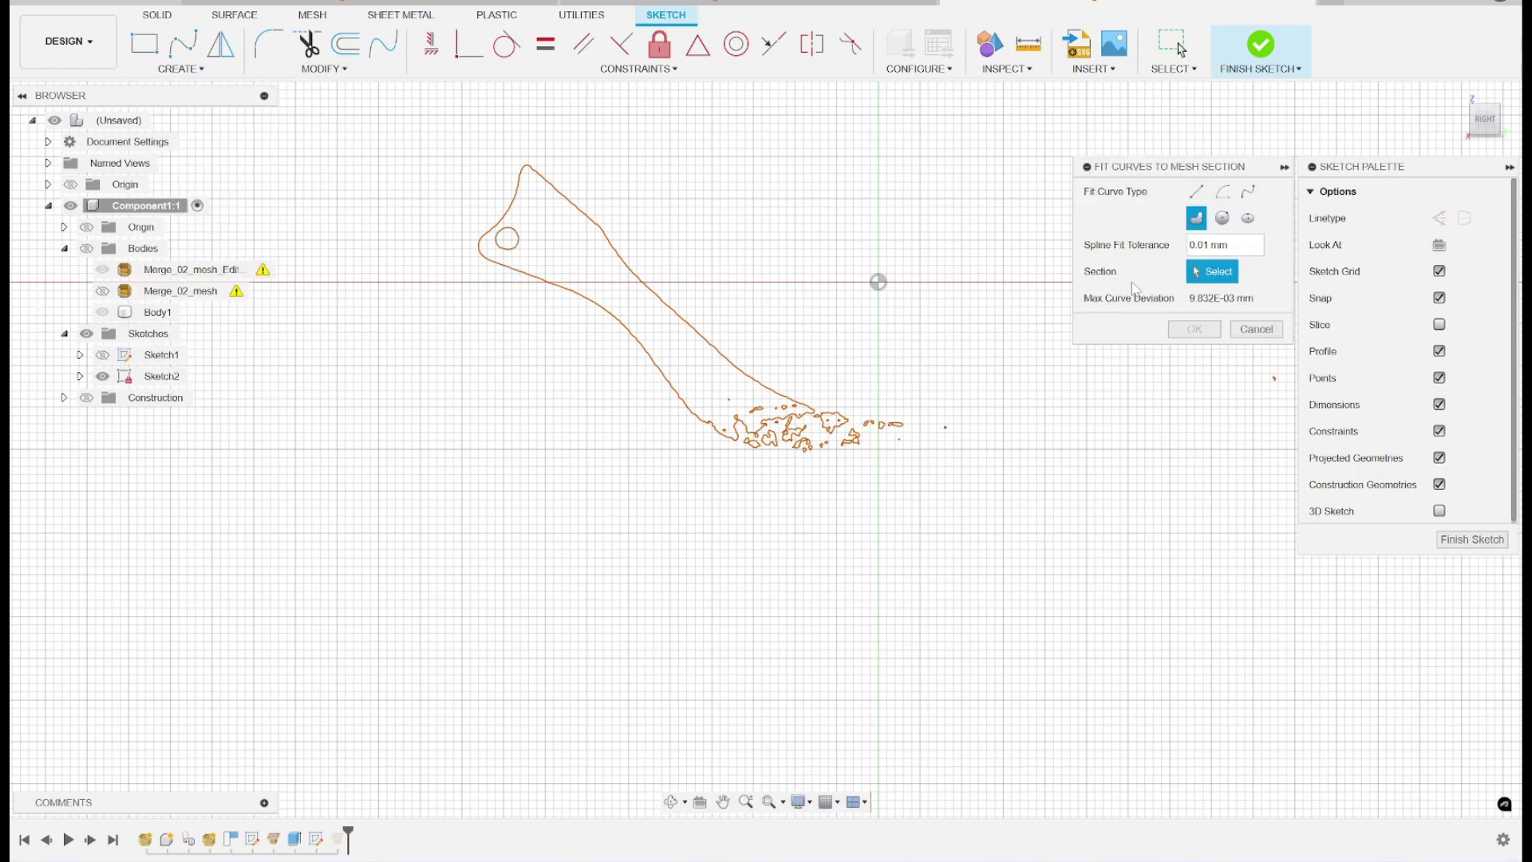
left_click(1222, 218)
left_click(516, 247)
scroll(487, 362, "down", 3)
scroll(431, 327, "up", 5)
middle_click_drag(479, 251, 503, 387)
scroll(519, 407, "up", 2)
scroll(826, 335, "down", 1)
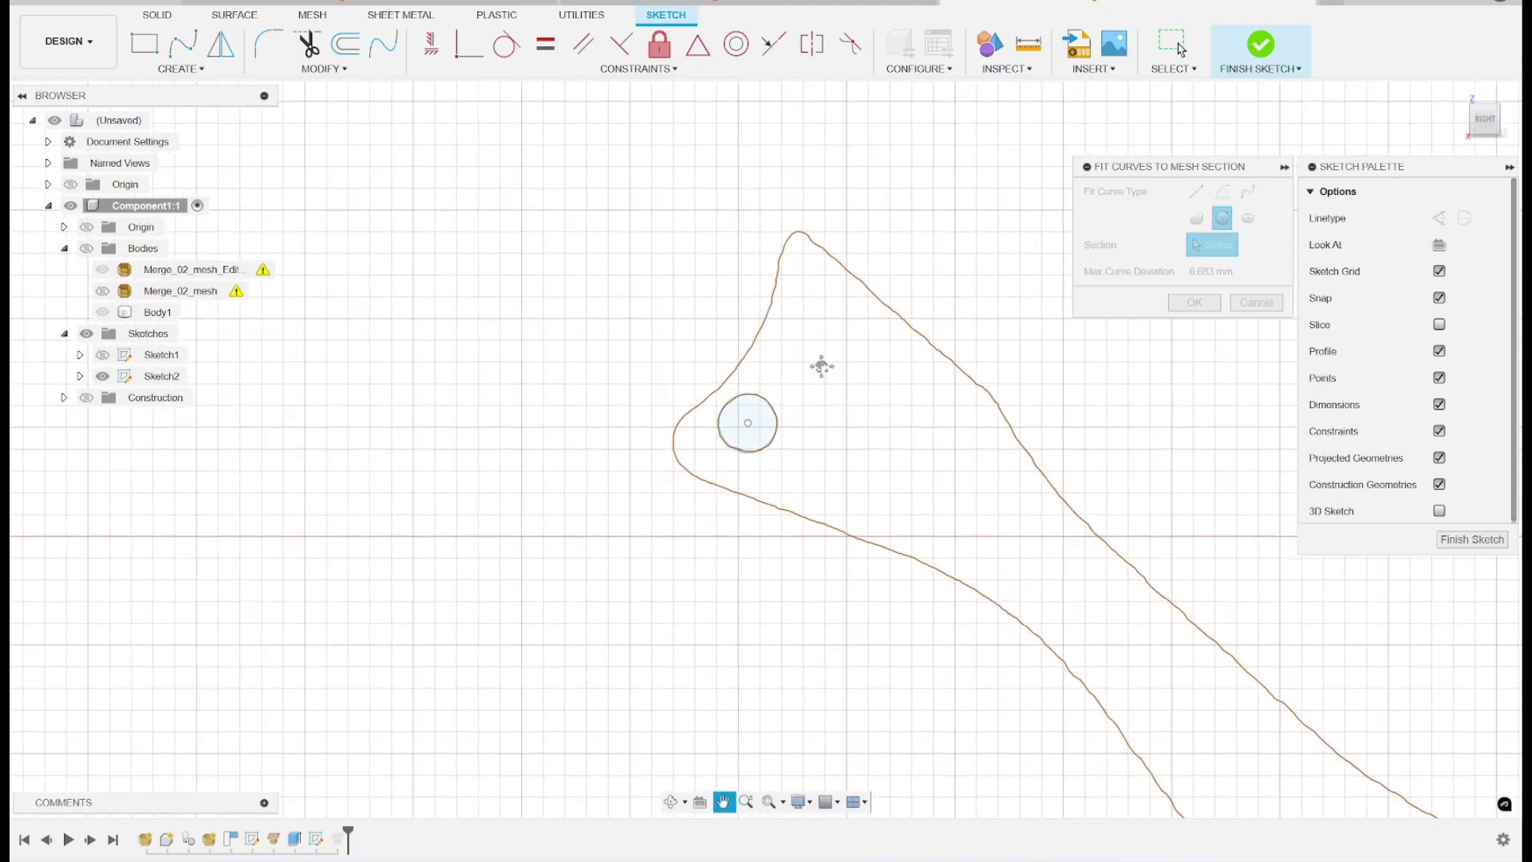
left_click(1195, 302)
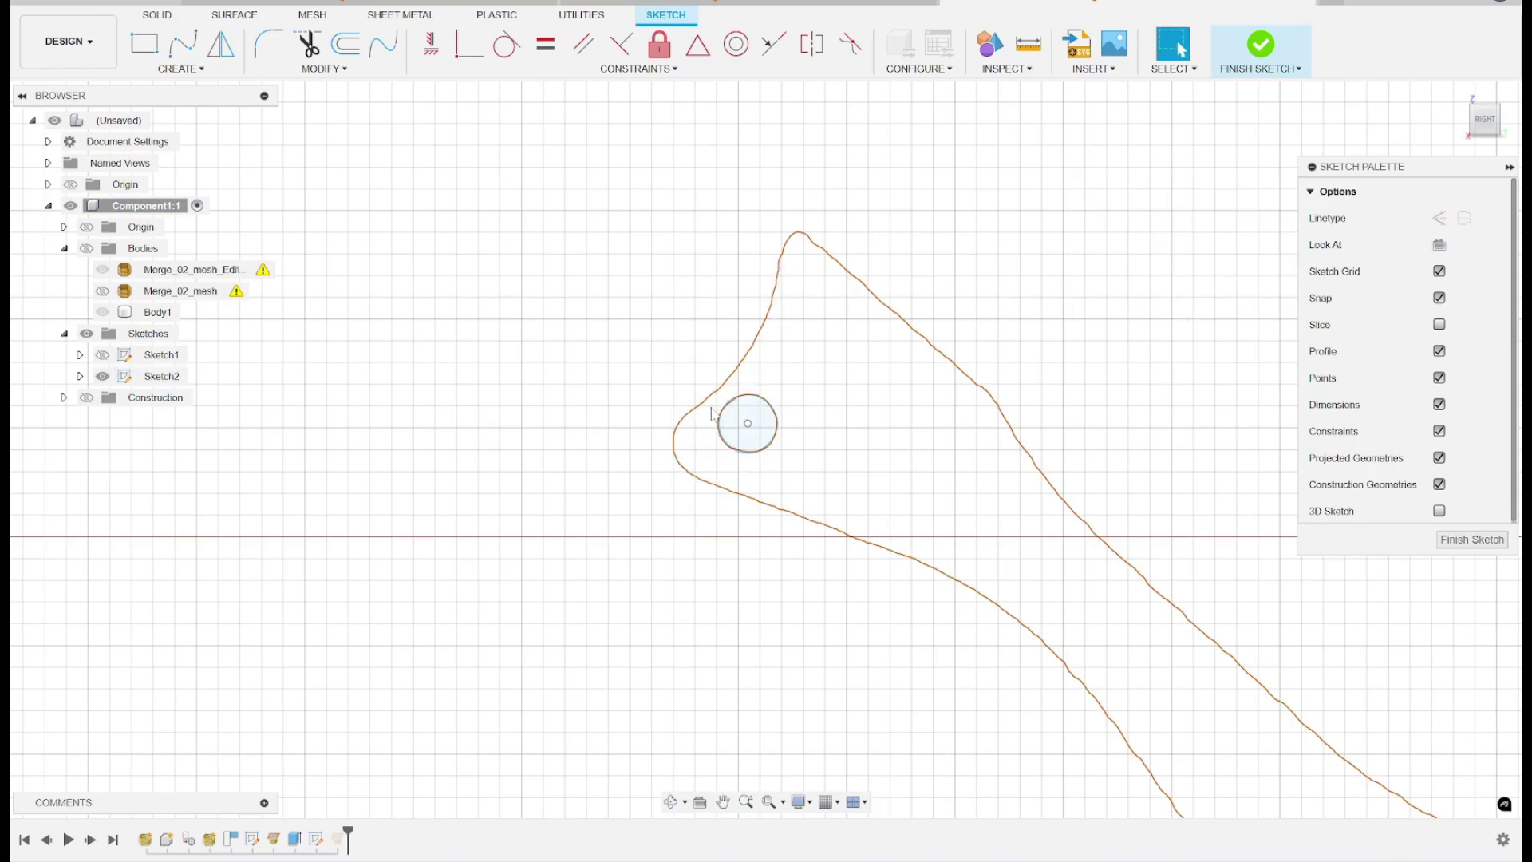
left_click(199, 73)
mouse_move(208, 126)
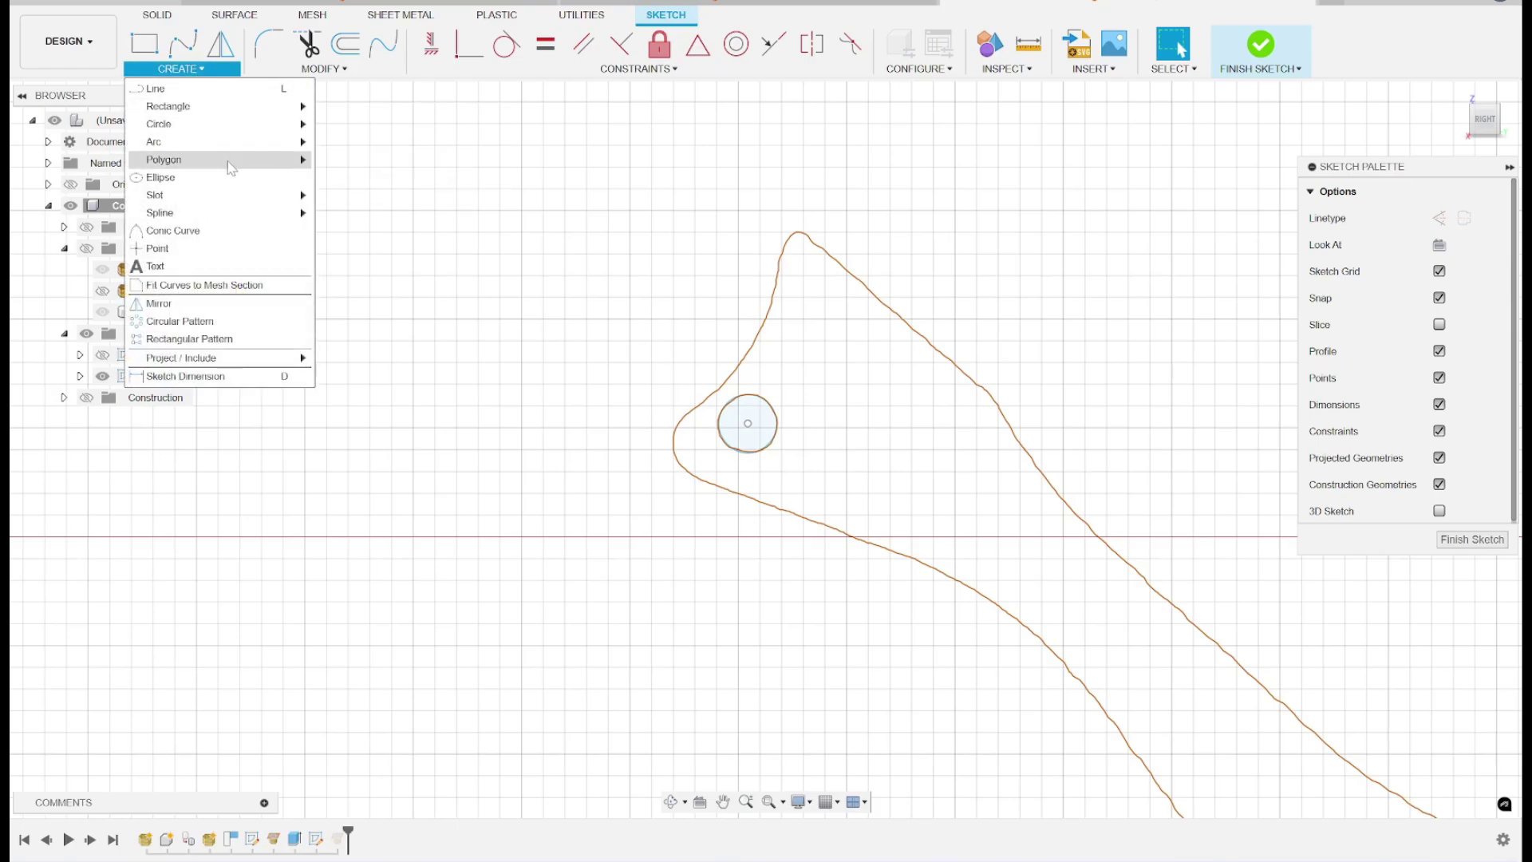
left_click(334, 149)
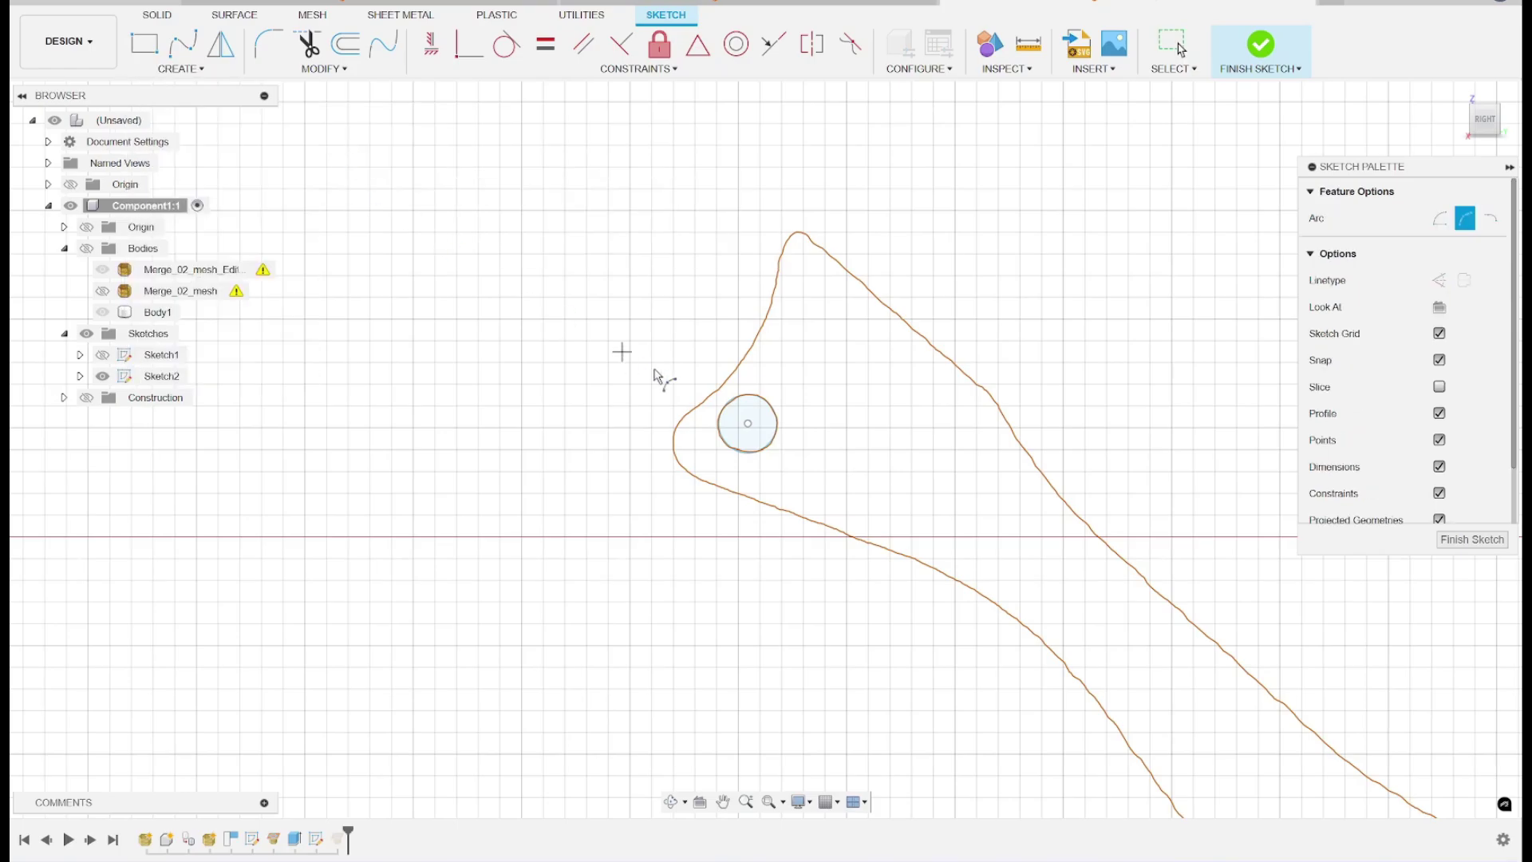
scroll(695, 407, "up", 5)
scroll(768, 348, "down", 4)
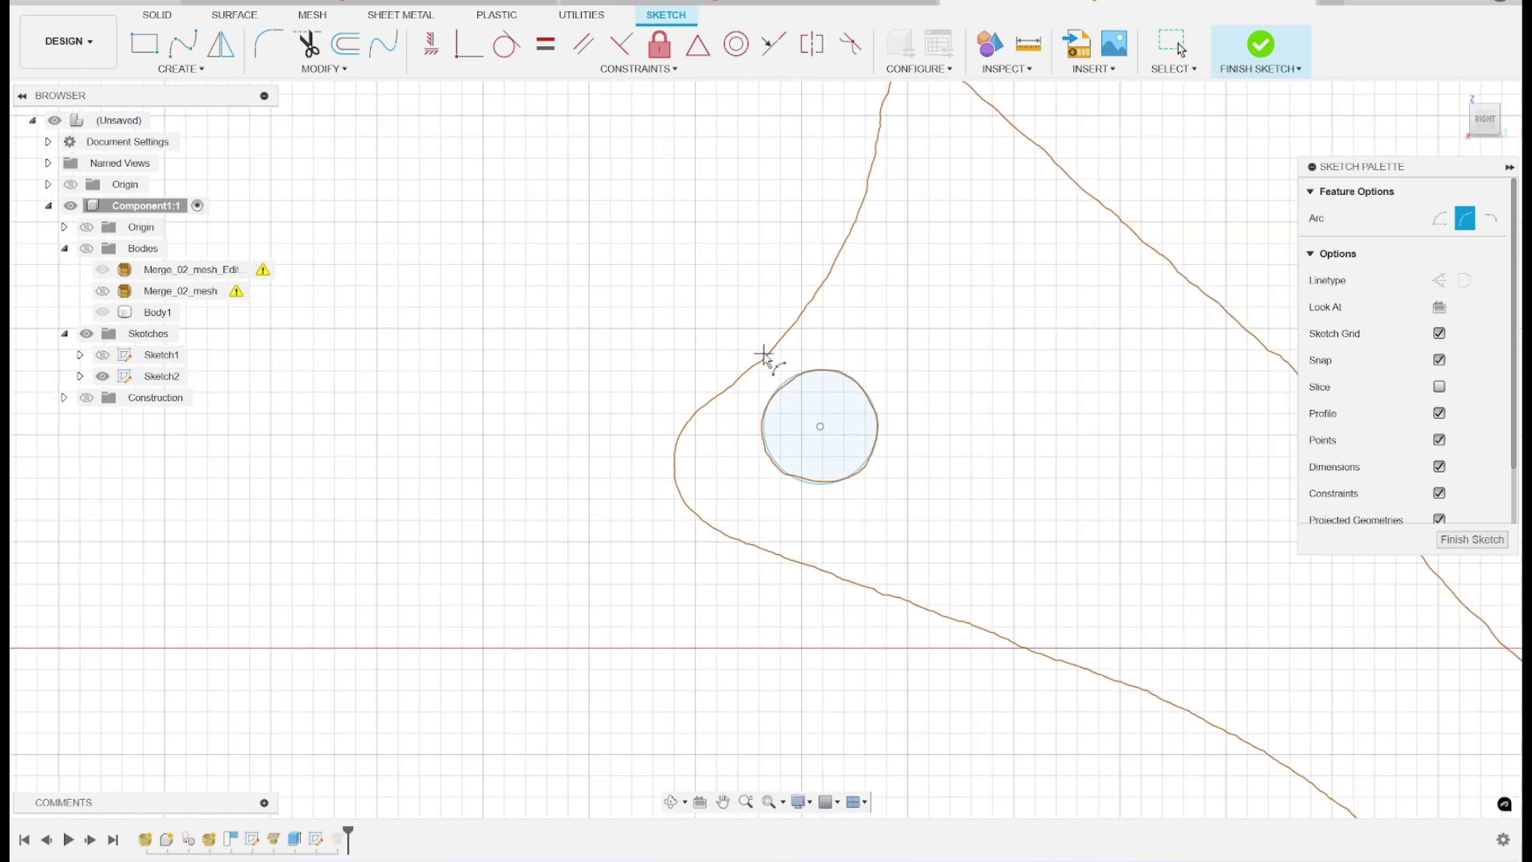
- Try fitting a closed spline to the lever's outer mesh section outline with a 0.01 mm fit tolerance
left_click(193, 70)
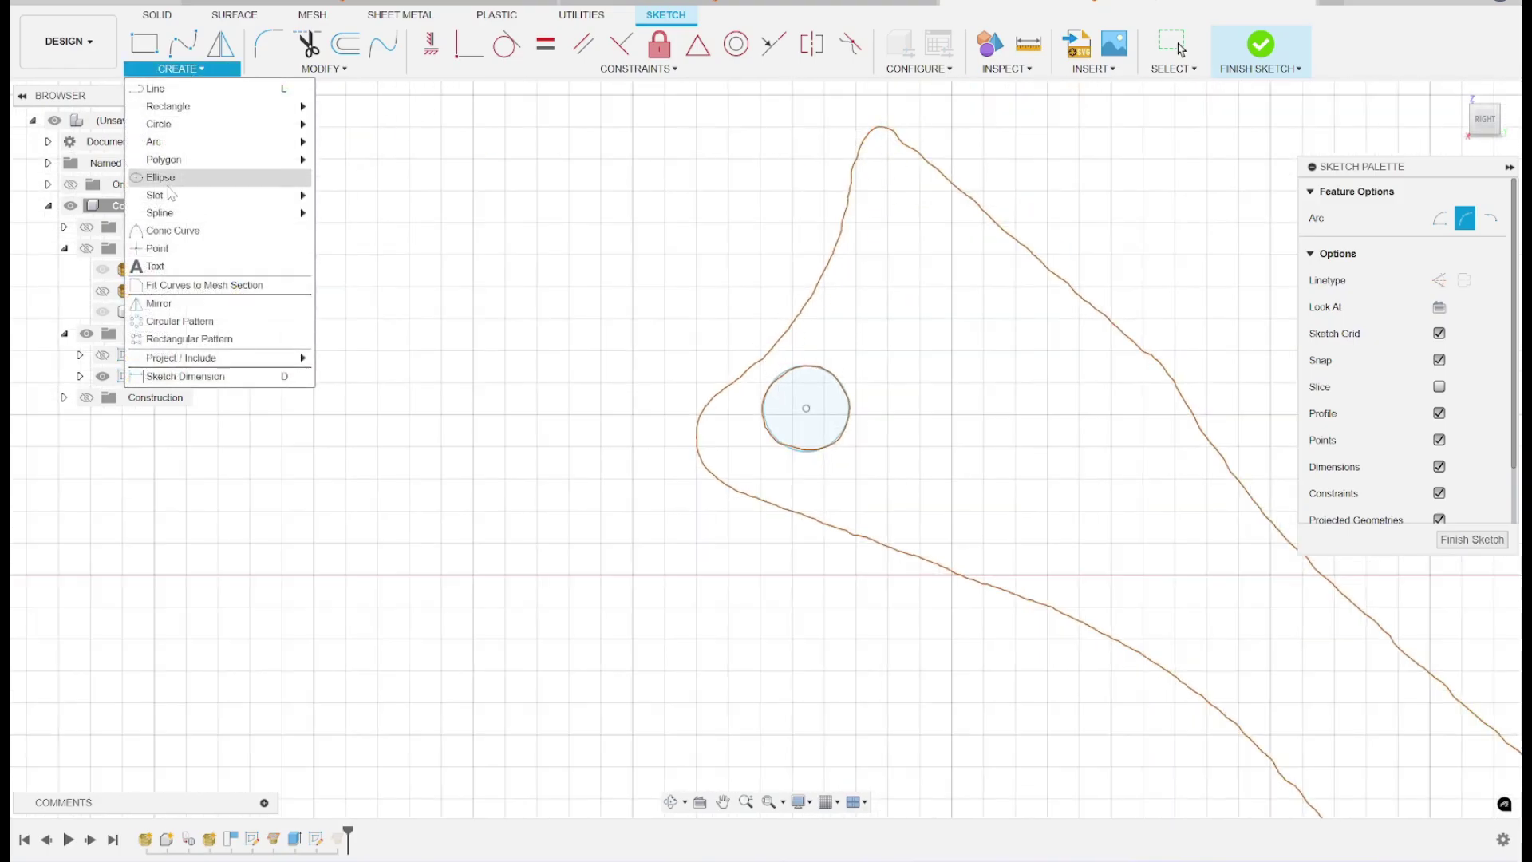
left_click(182, 289)
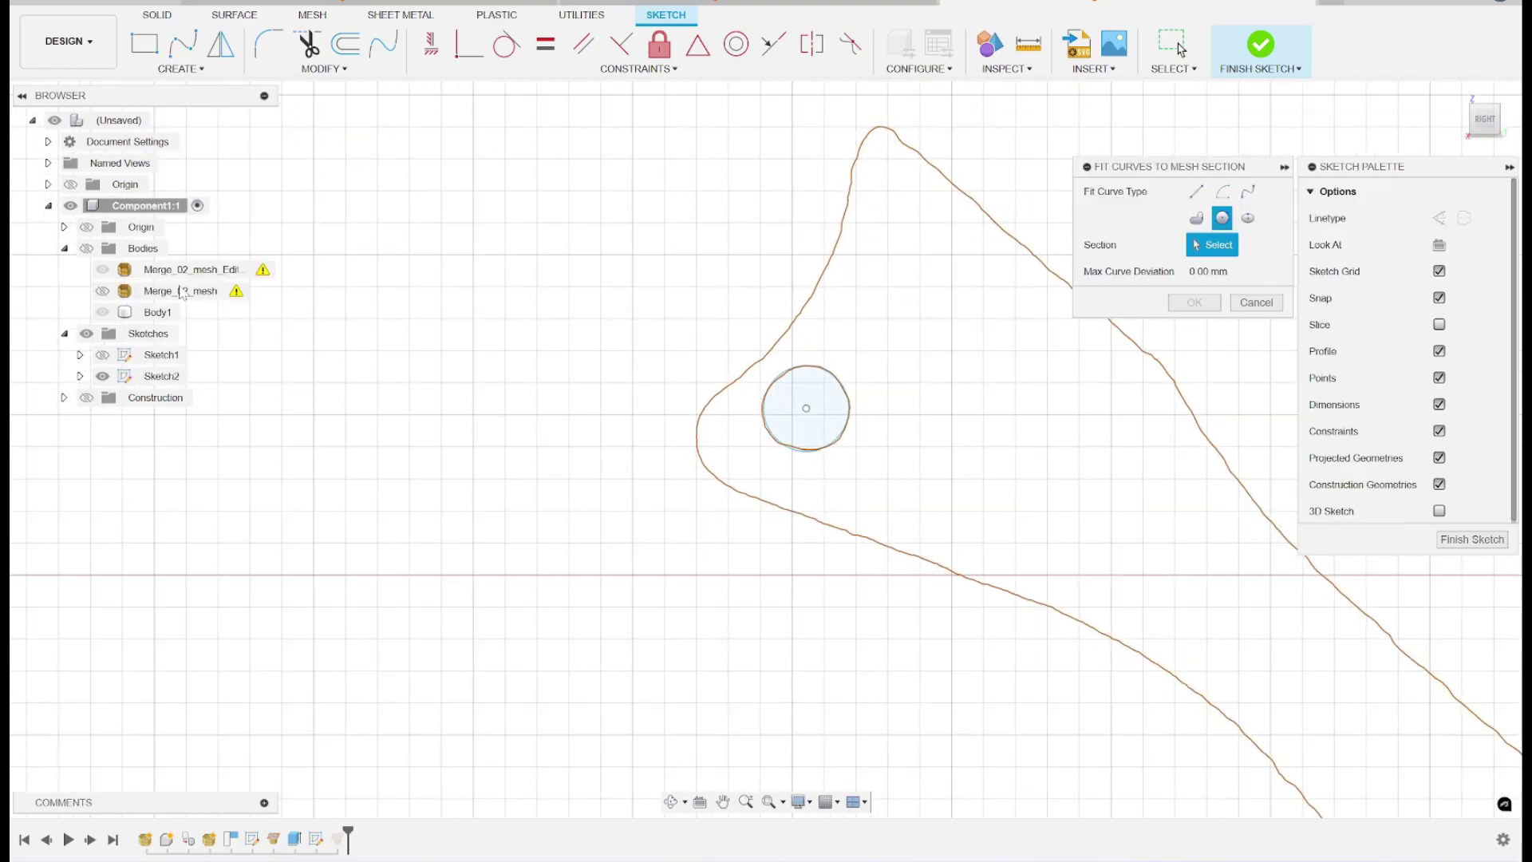
left_click(1197, 220)
left_click(848, 217)
scroll(917, 274, "down", 2)
scroll(917, 257, "up", 6)
scroll(617, 231, "up", 3)
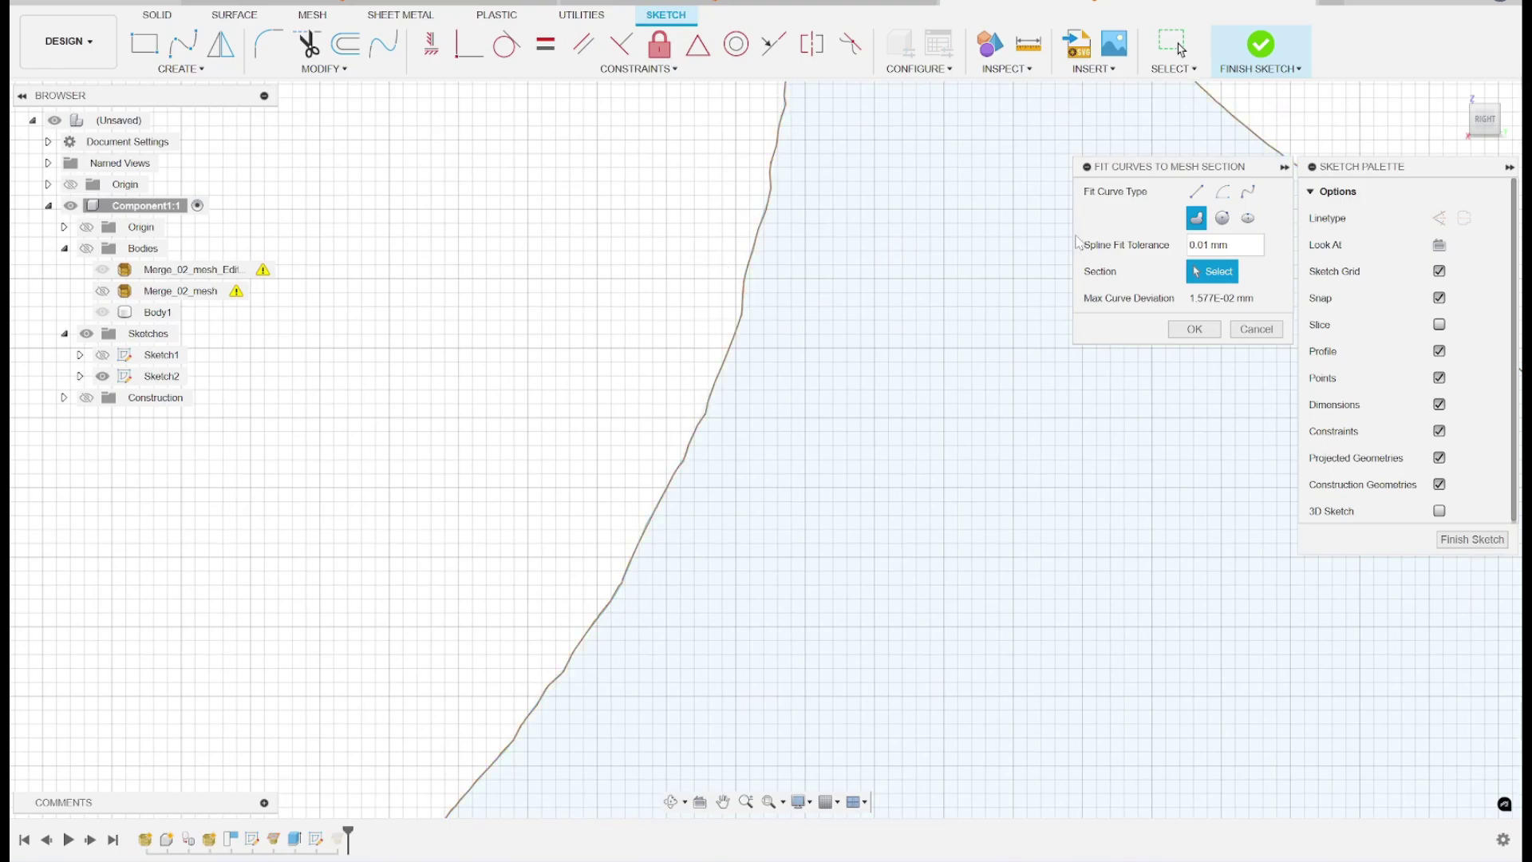
left_click(1237, 329)
scroll(1227, 335, "down", 4)
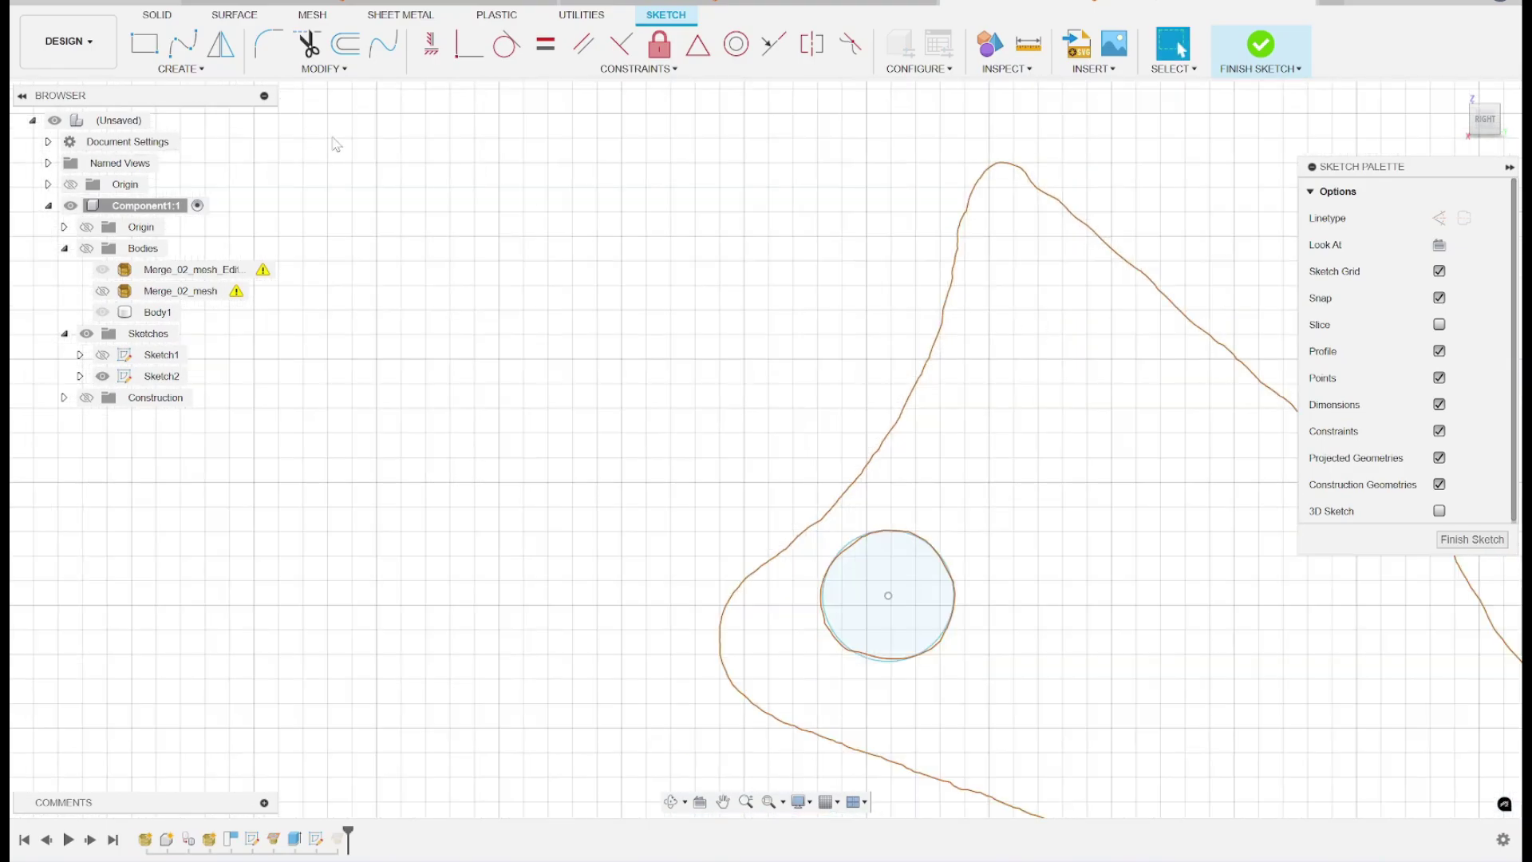
- Sketch a 3-point arc along the concave edge of the section, from beside the hole up to the pointed tip
left_click(181, 68)
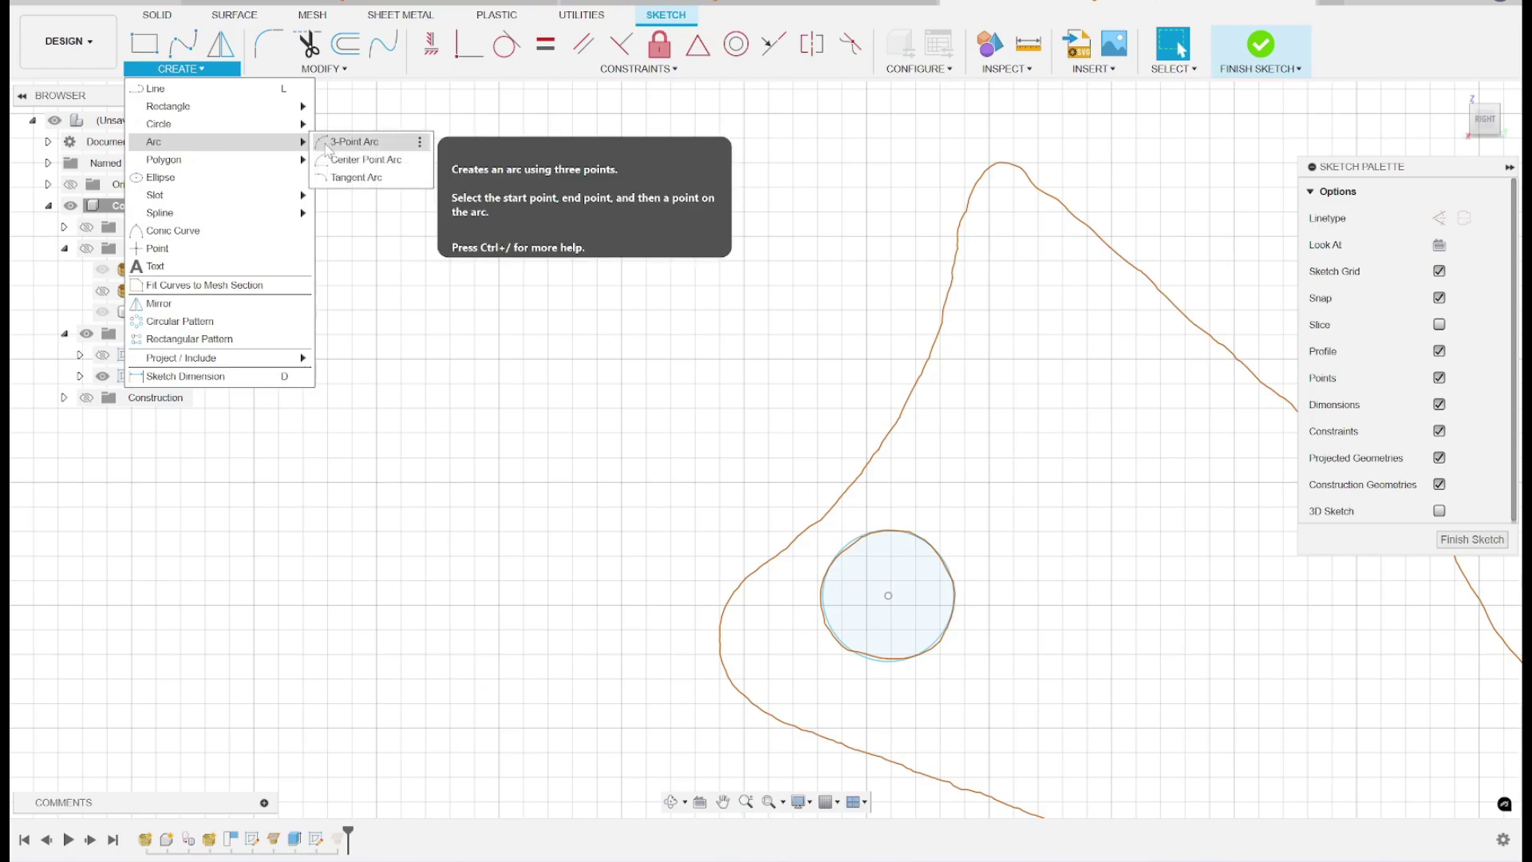
left_click(351, 141)
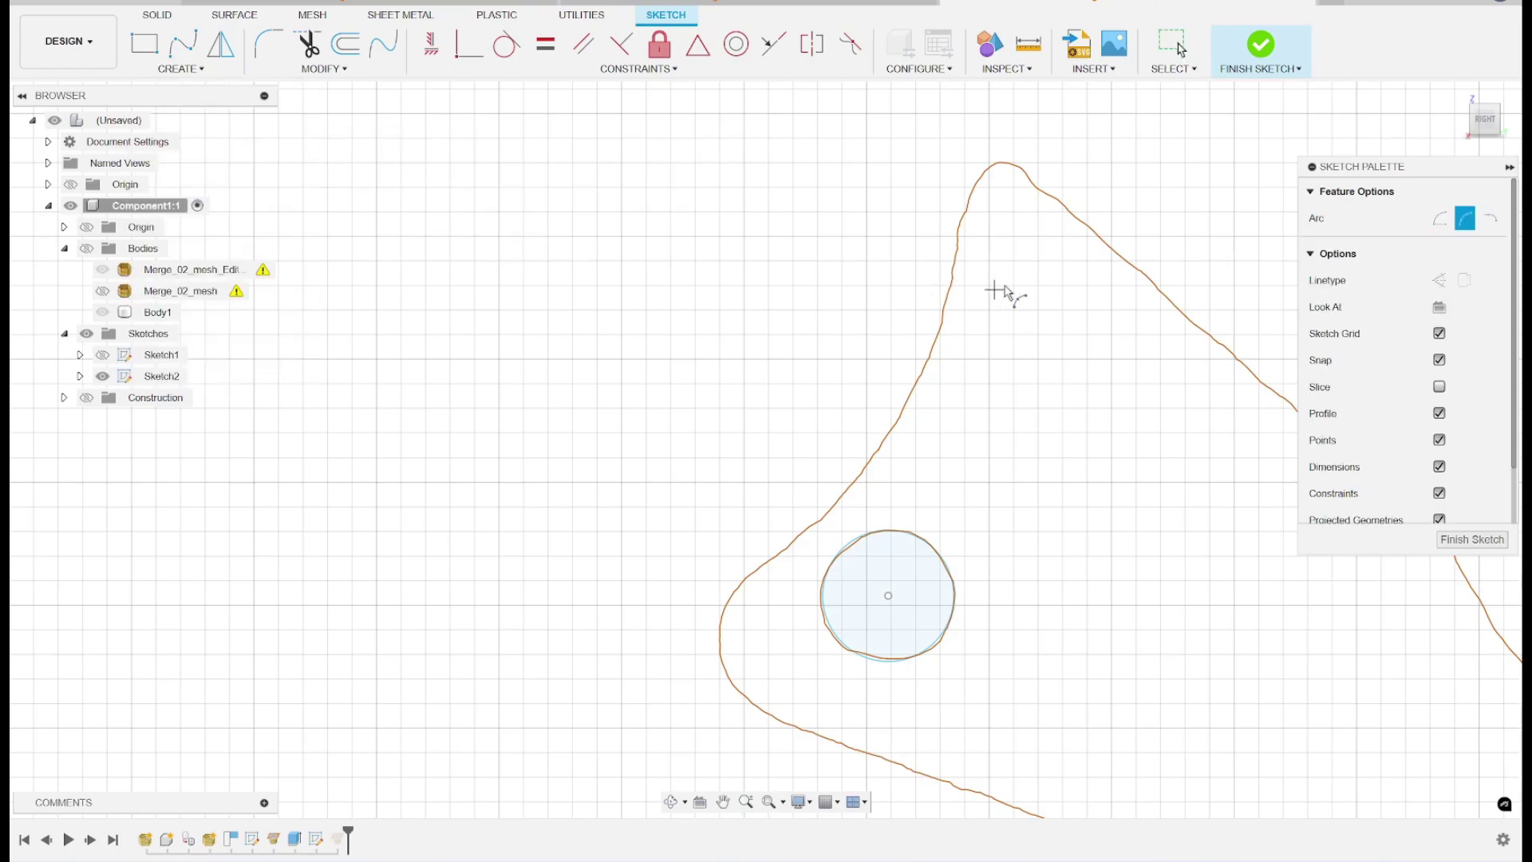
left_click(803, 531)
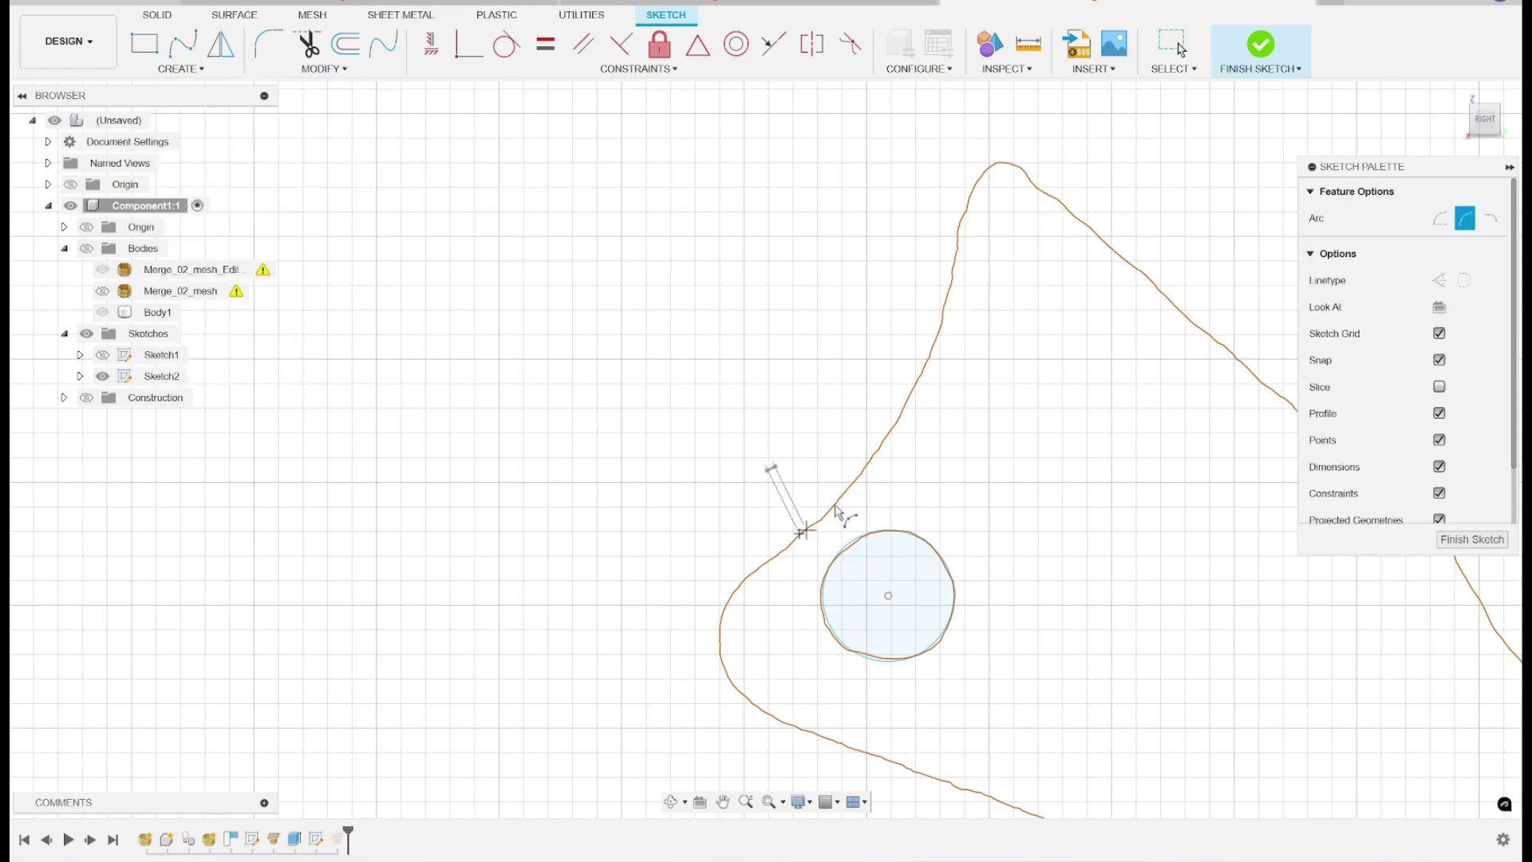
left_click(963, 218)
left_click(928, 339)
- Continue the outline around the pointed tip with two short, connected 3-point arcs
left_click(962, 218)
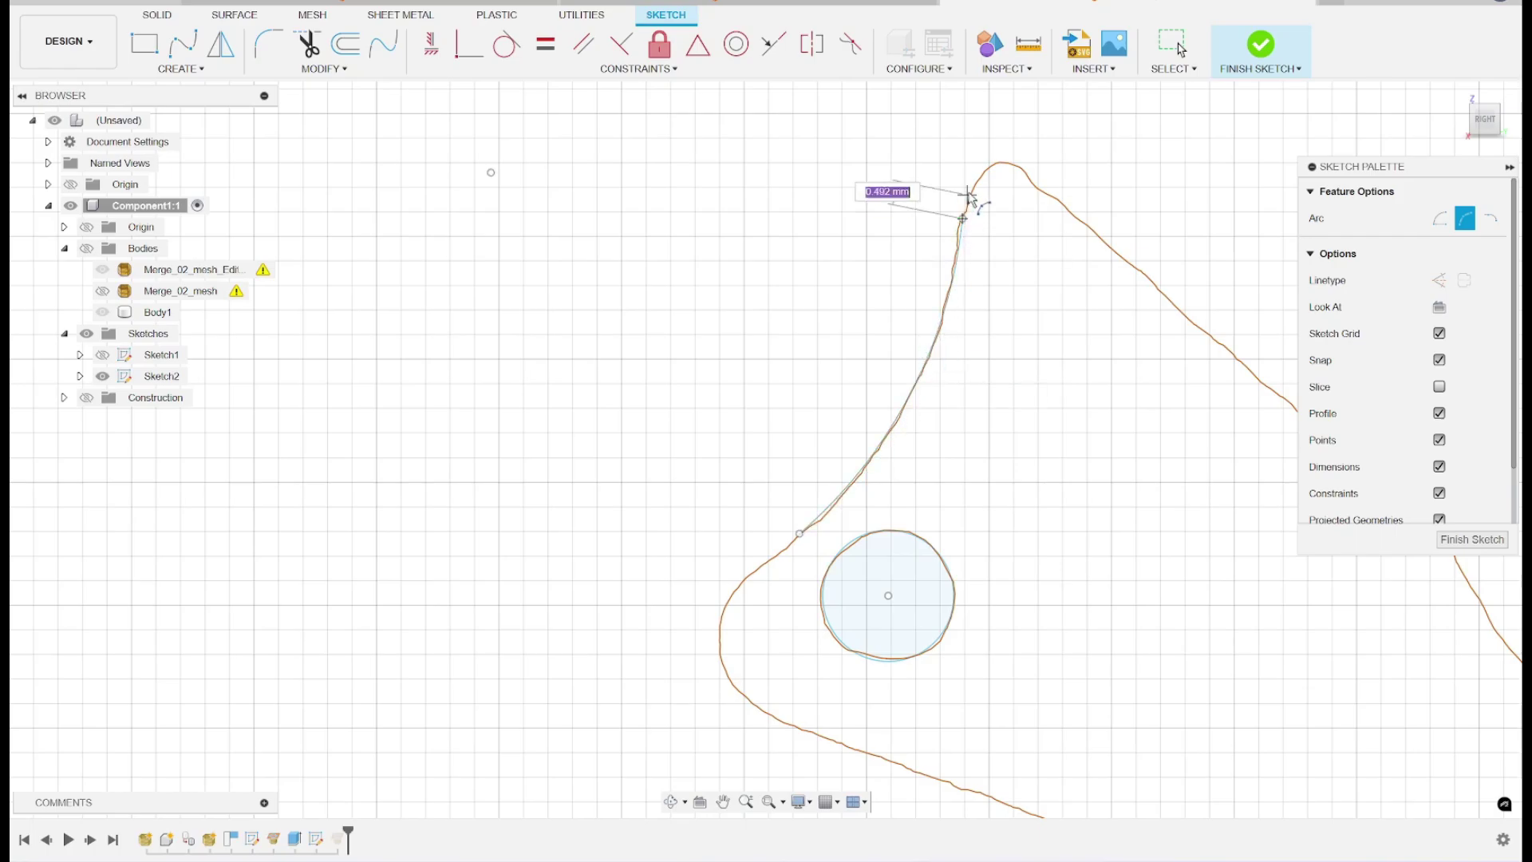
left_click(998, 166)
left_click(999, 165)
left_click(1002, 165)
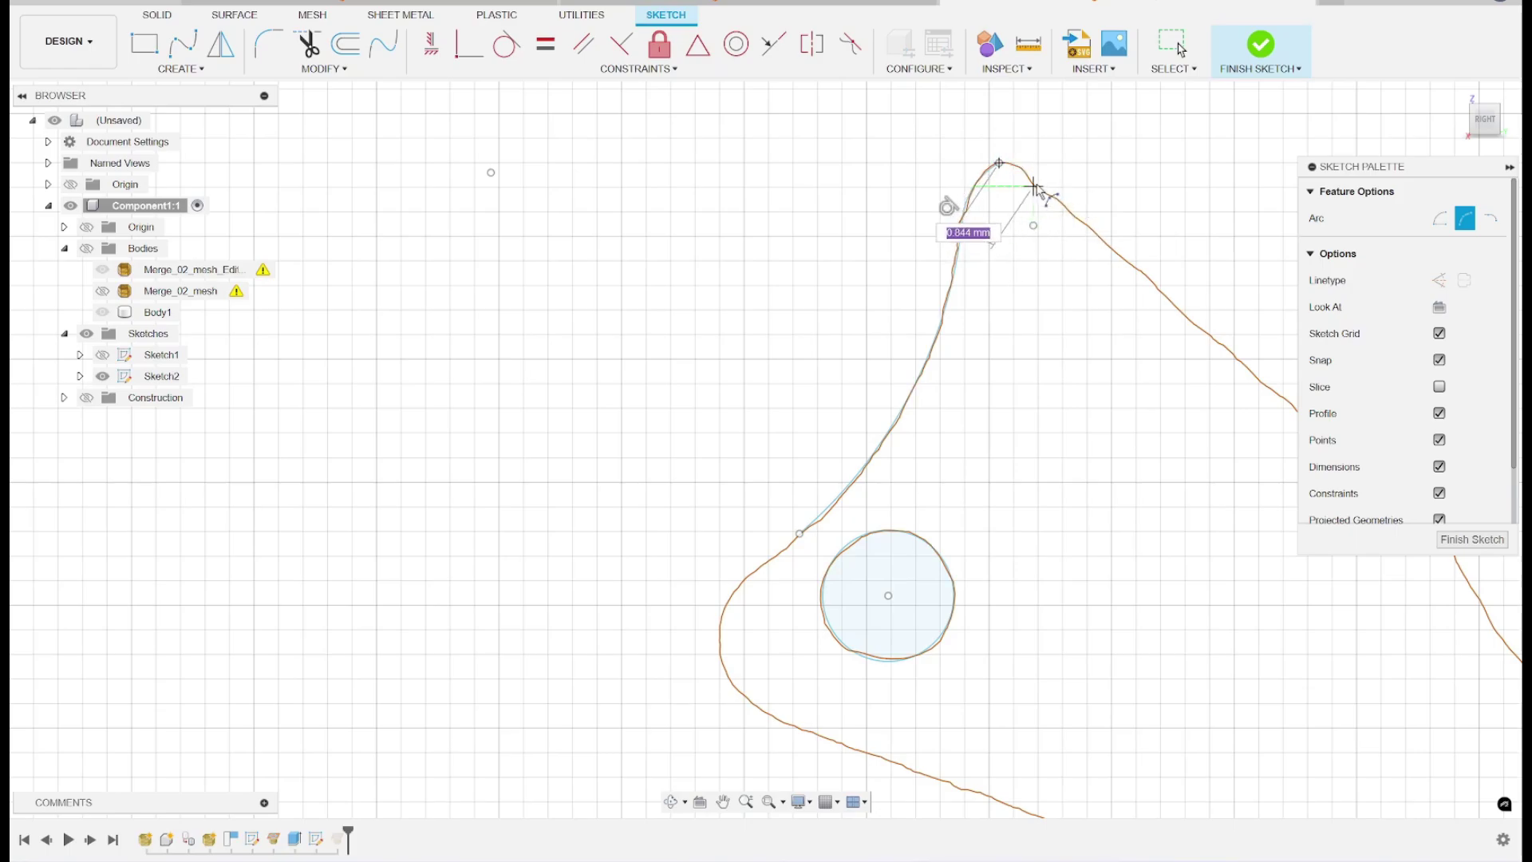
left_click(1019, 163)
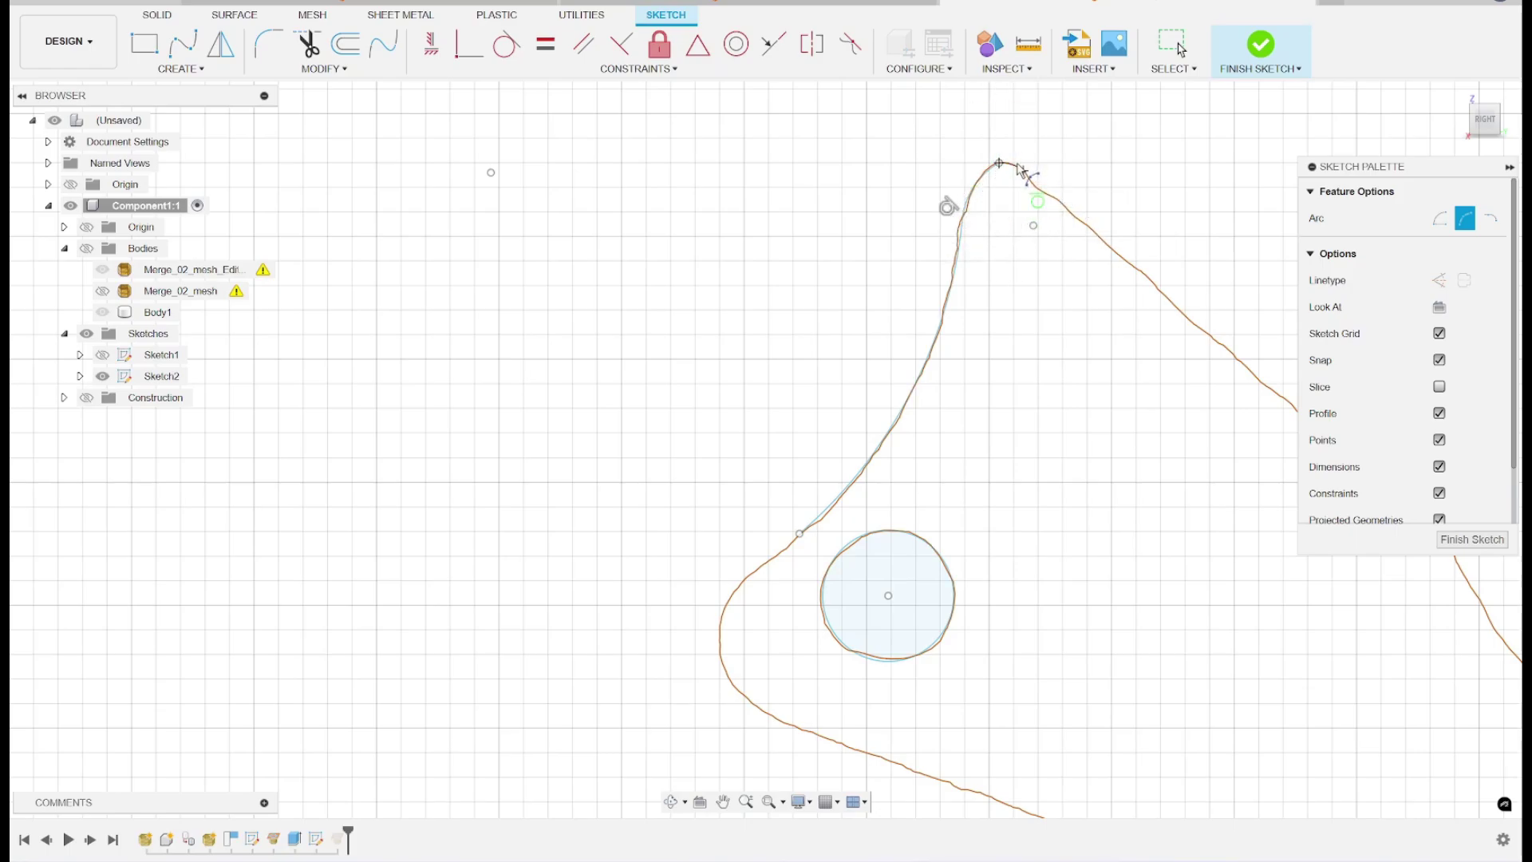
left_click(1018, 166)
- Draw a line from the end of the tip arcs along the straight upper edge, past the bend in the outline
scroll(912, 432, "up", 3)
scroll(566, 256, "down", 3)
scroll(344, 218, "down", 2)
left_click(183, 68)
left_click(188, 90)
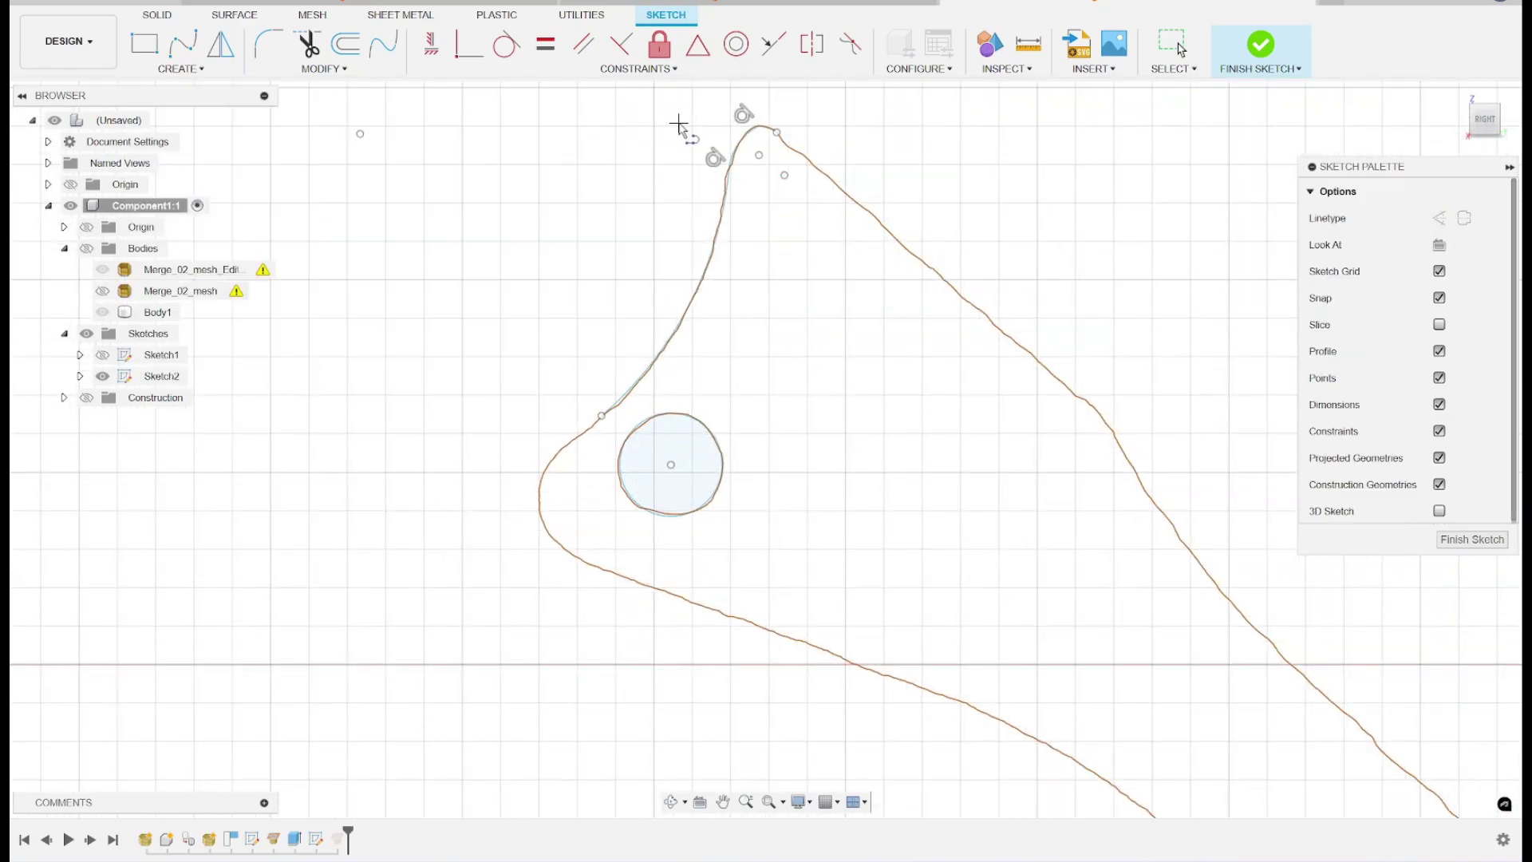
left_click(777, 133)
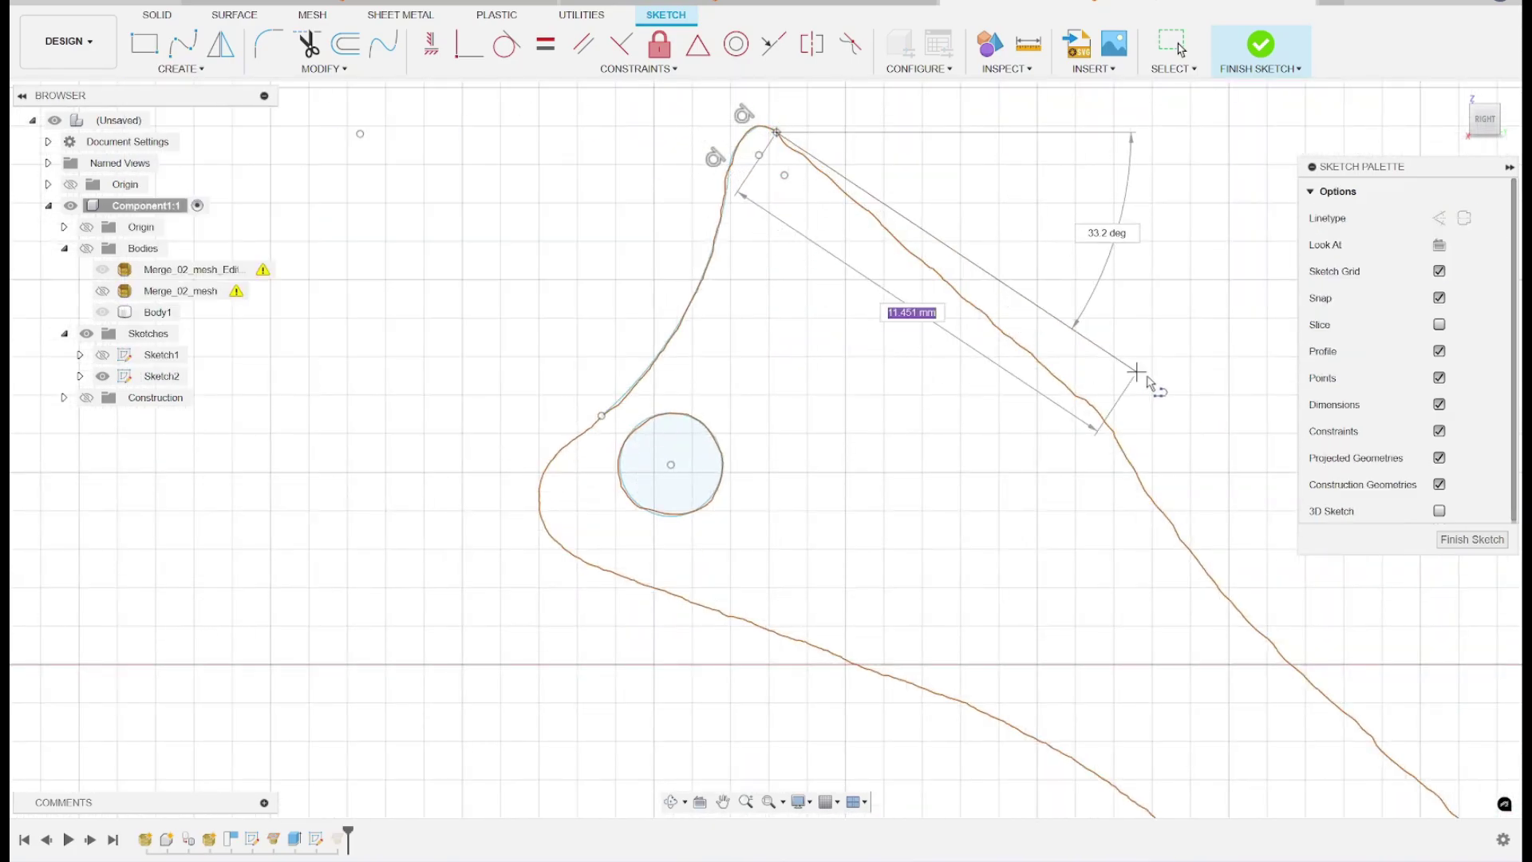
left_click(1147, 457)
scroll(1011, 456, "up", 2)
key("Escape")
scroll(1002, 448, "down", 4)
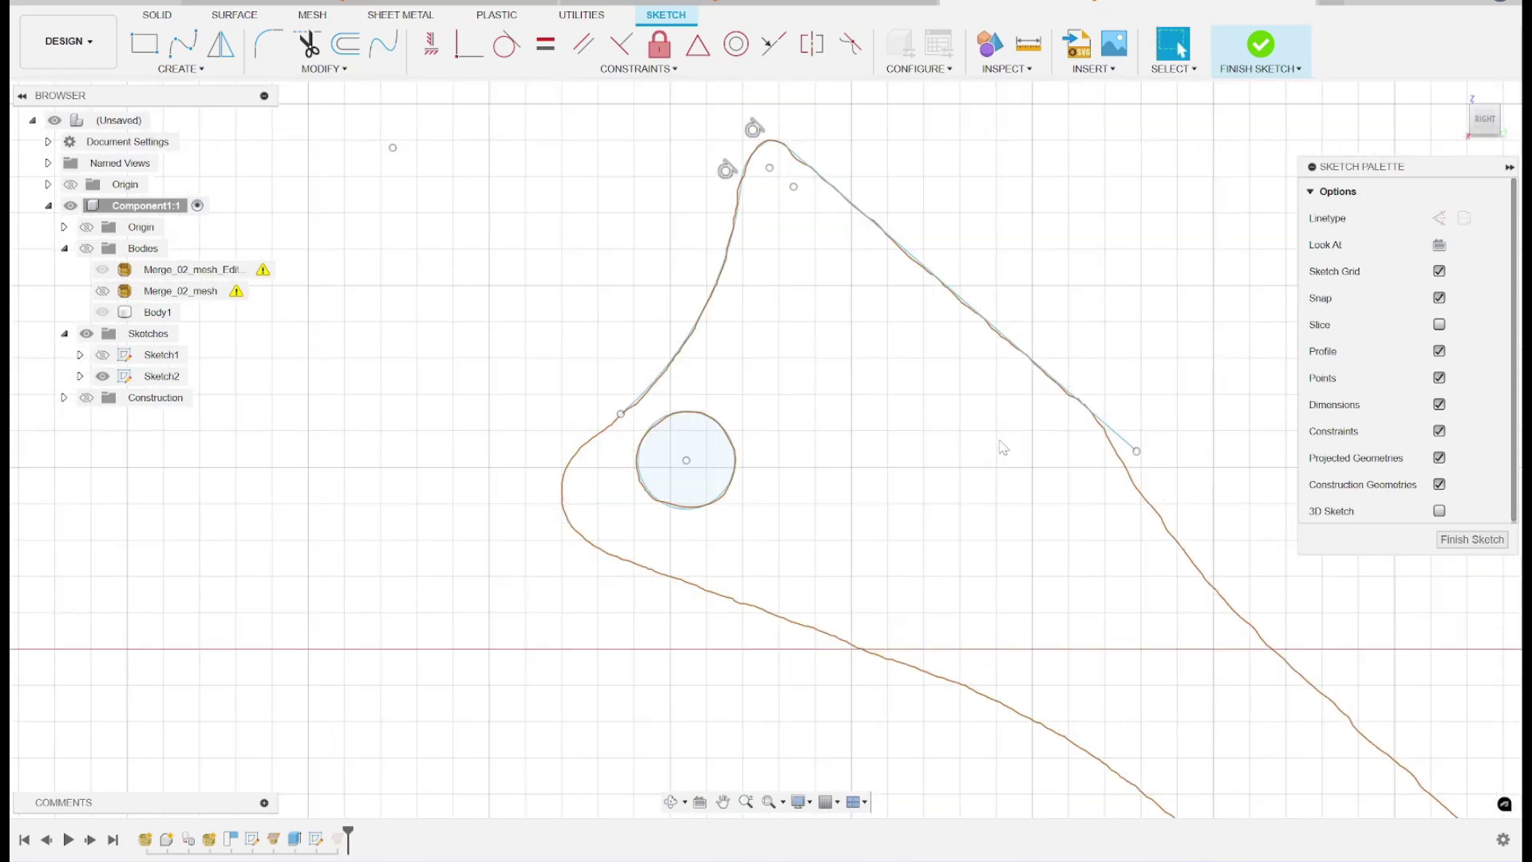
- Draw a line along the lower long edge, starting just below the hole and running past where the outline curves away
scroll(846, 345, "down", 2)
scroll(846, 346, "up", 4)
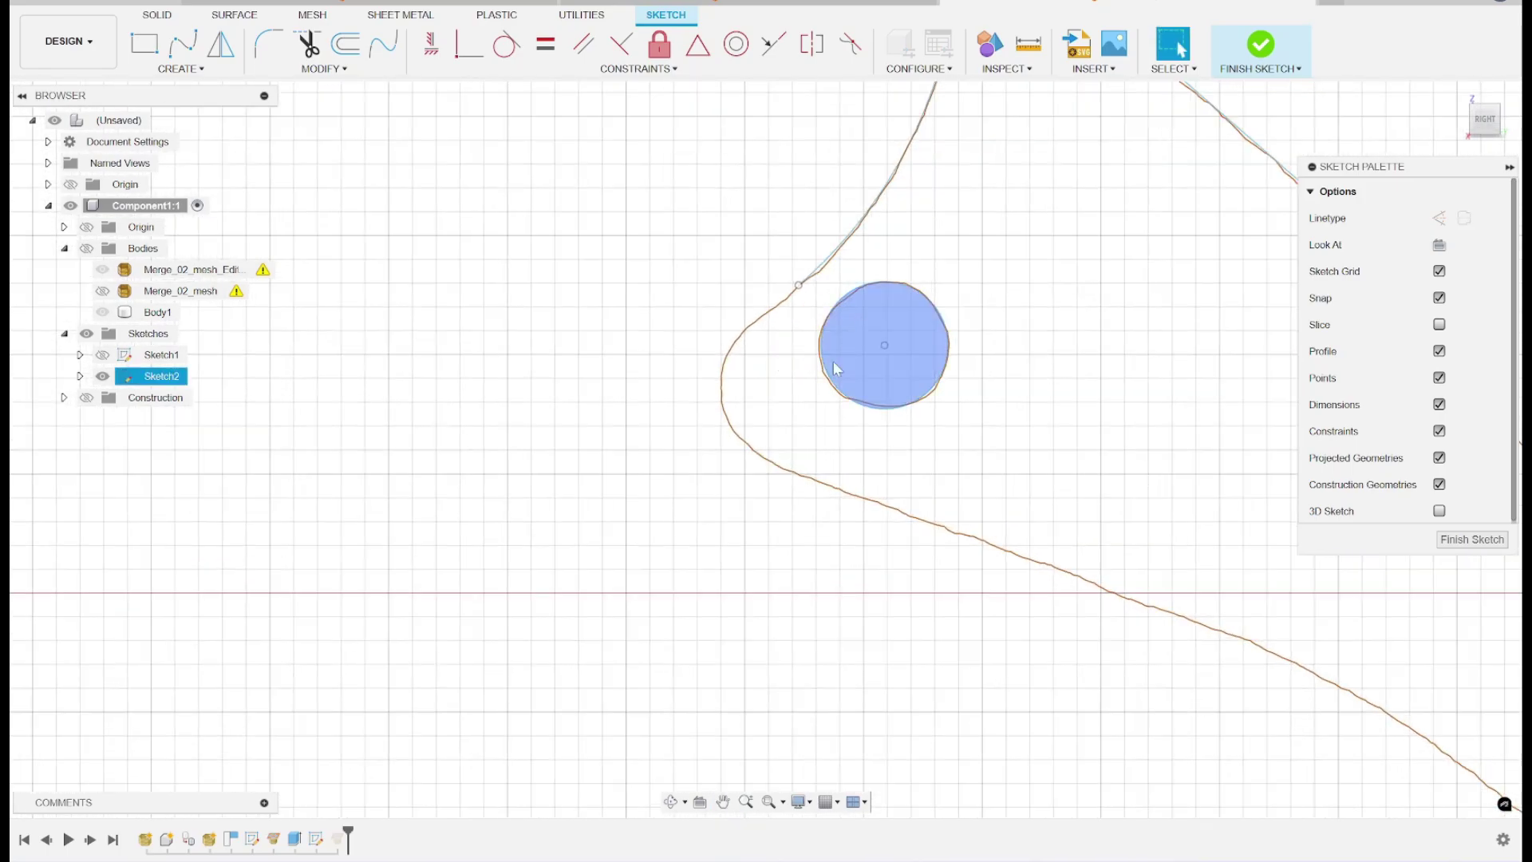
left_click(147, 50)
left_click(156, 70)
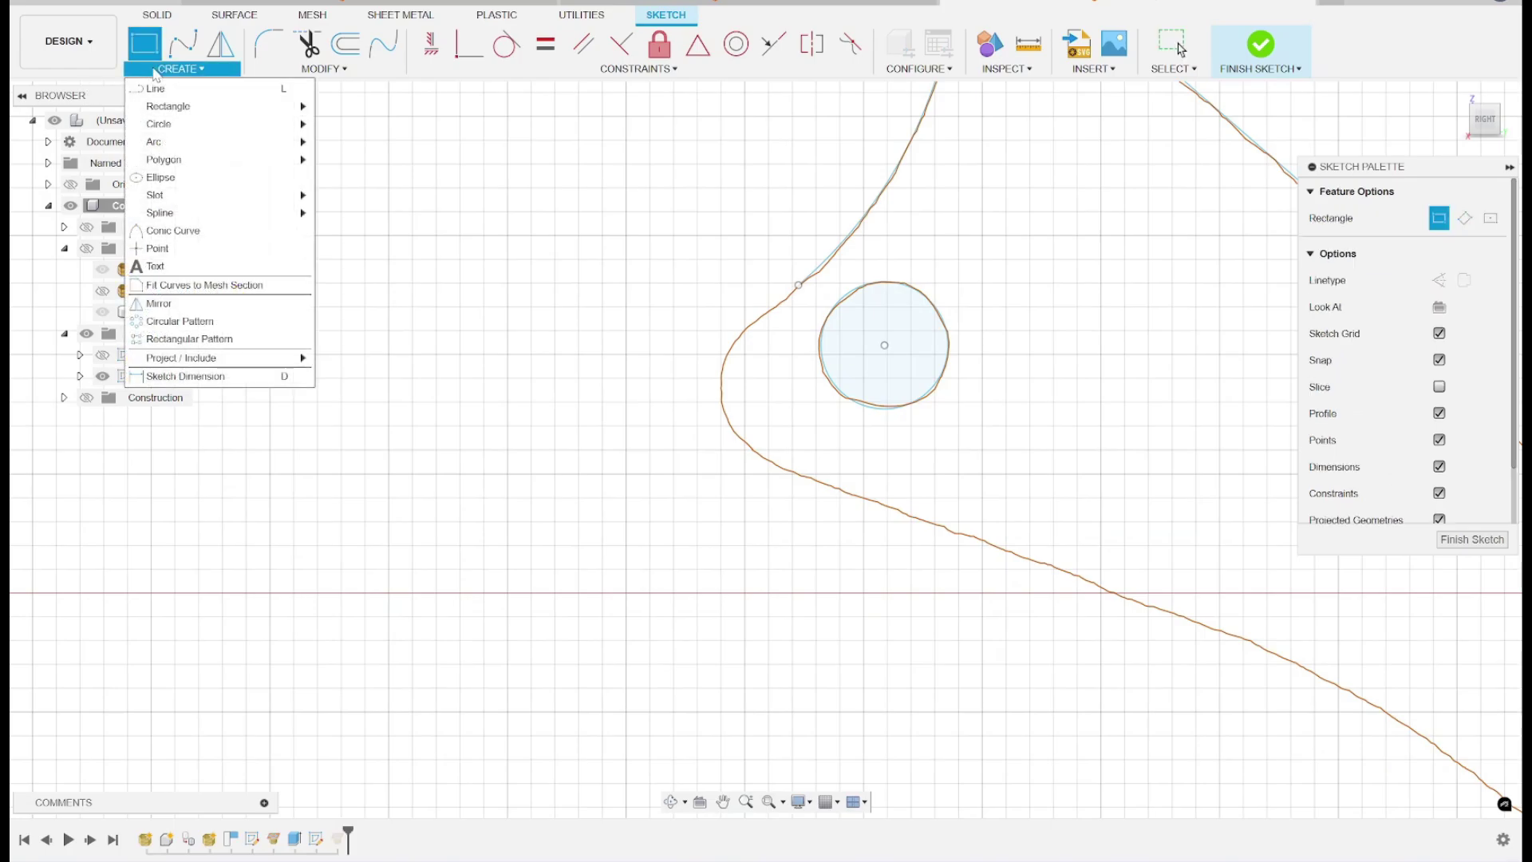
left_click(168, 89)
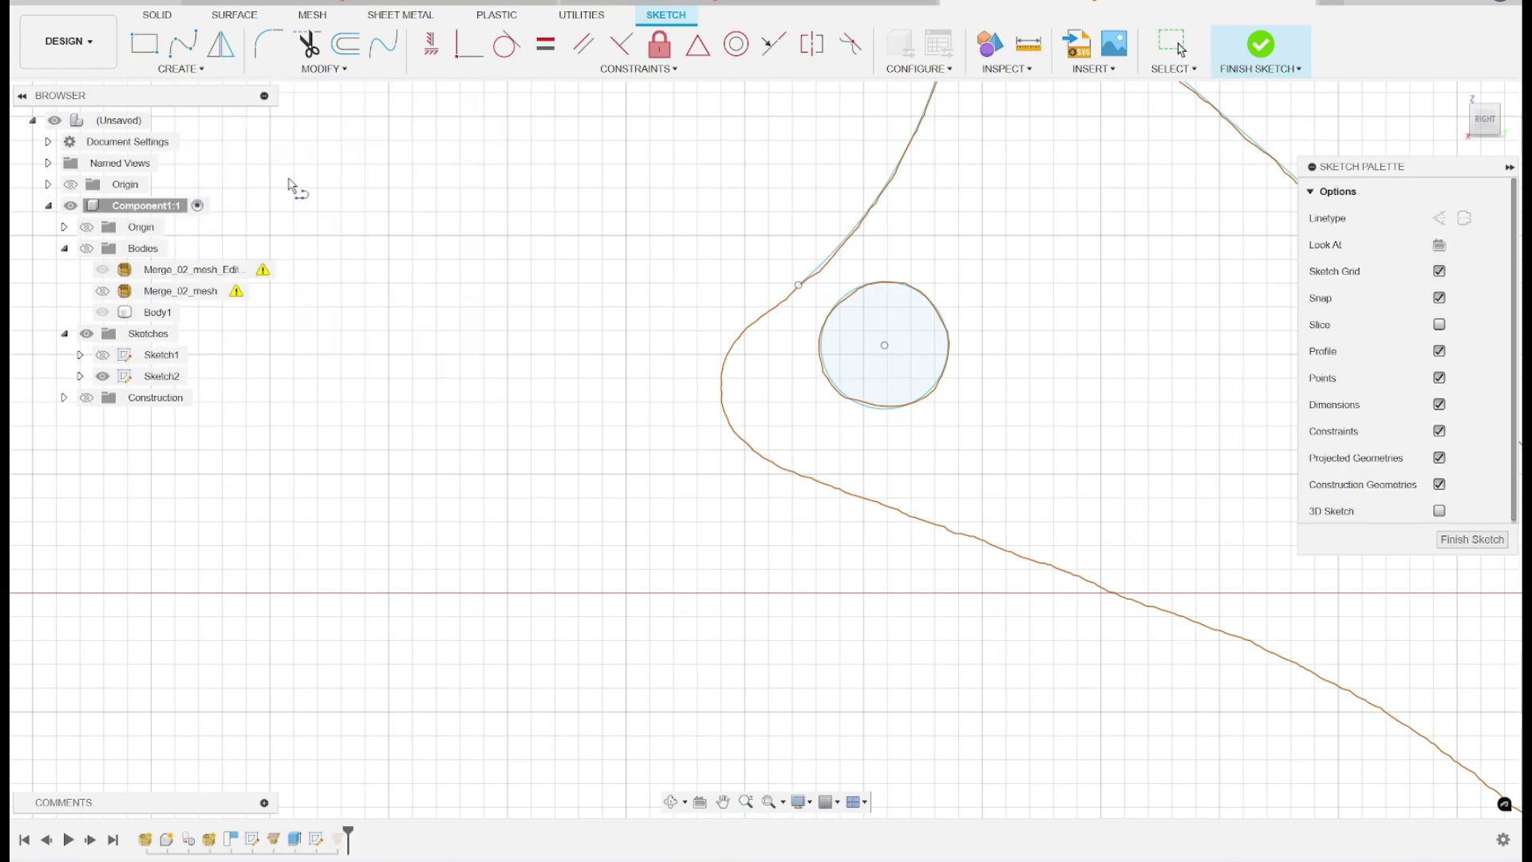
left_click(789, 471)
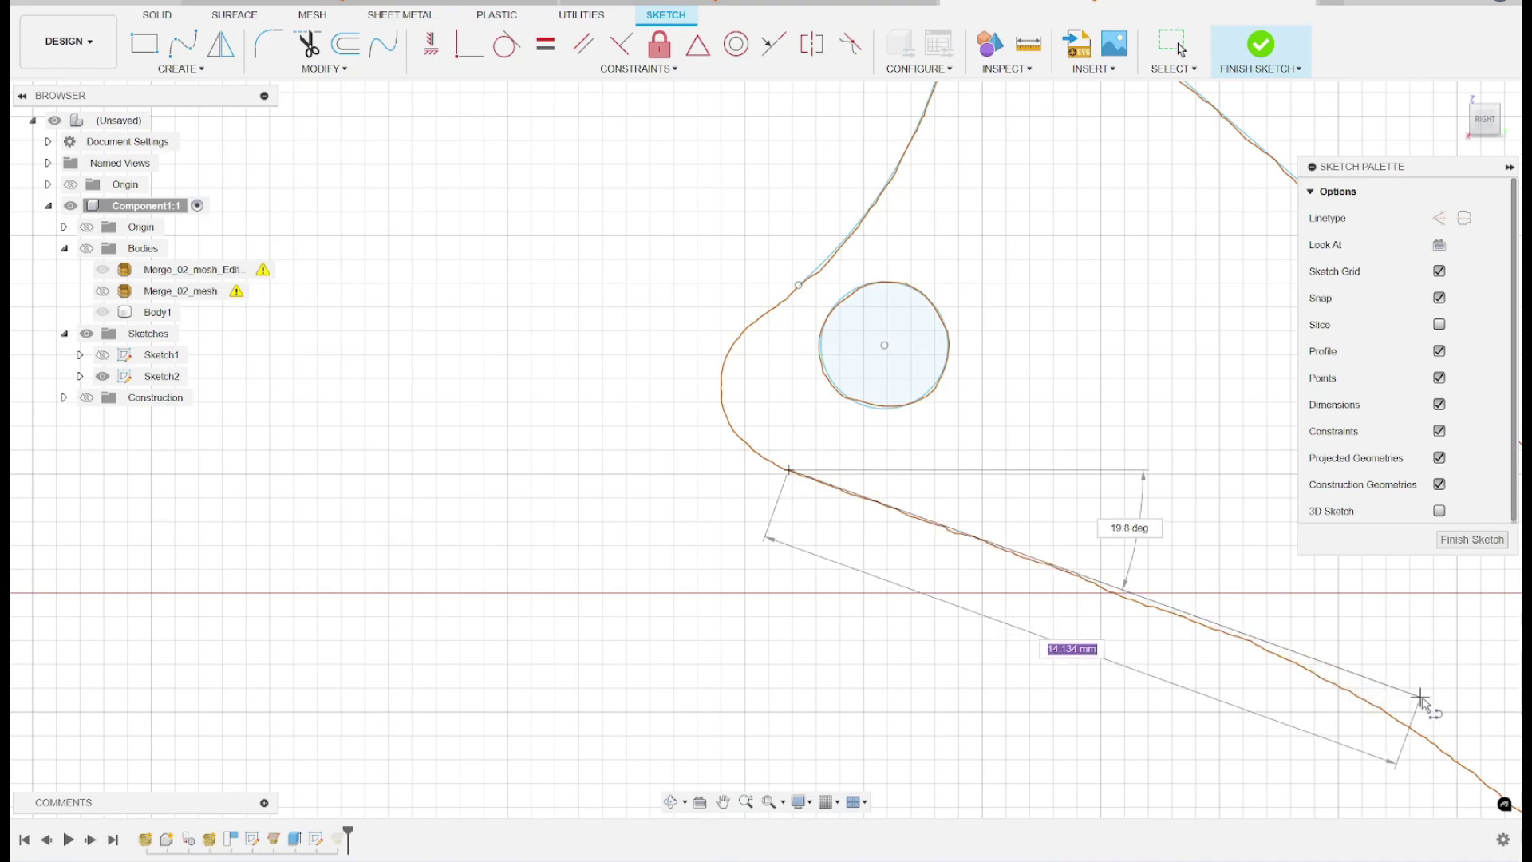
left_click(1459, 722)
key("Escape")
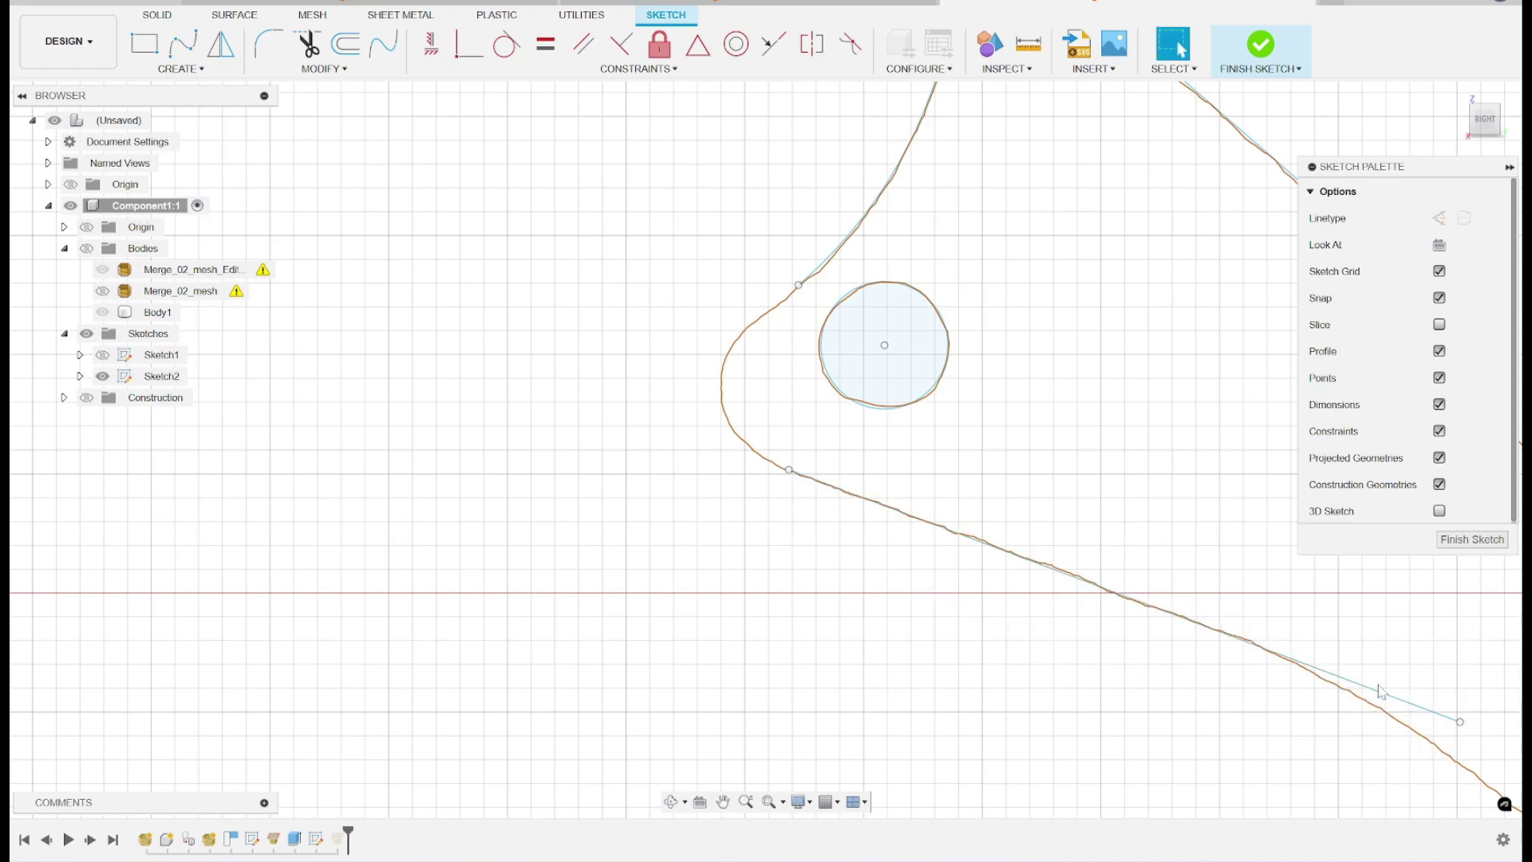
- Sketch a 3-point arc around the rounded end beside the hole, starting from the lower line's endpoint
left_click(180, 69)
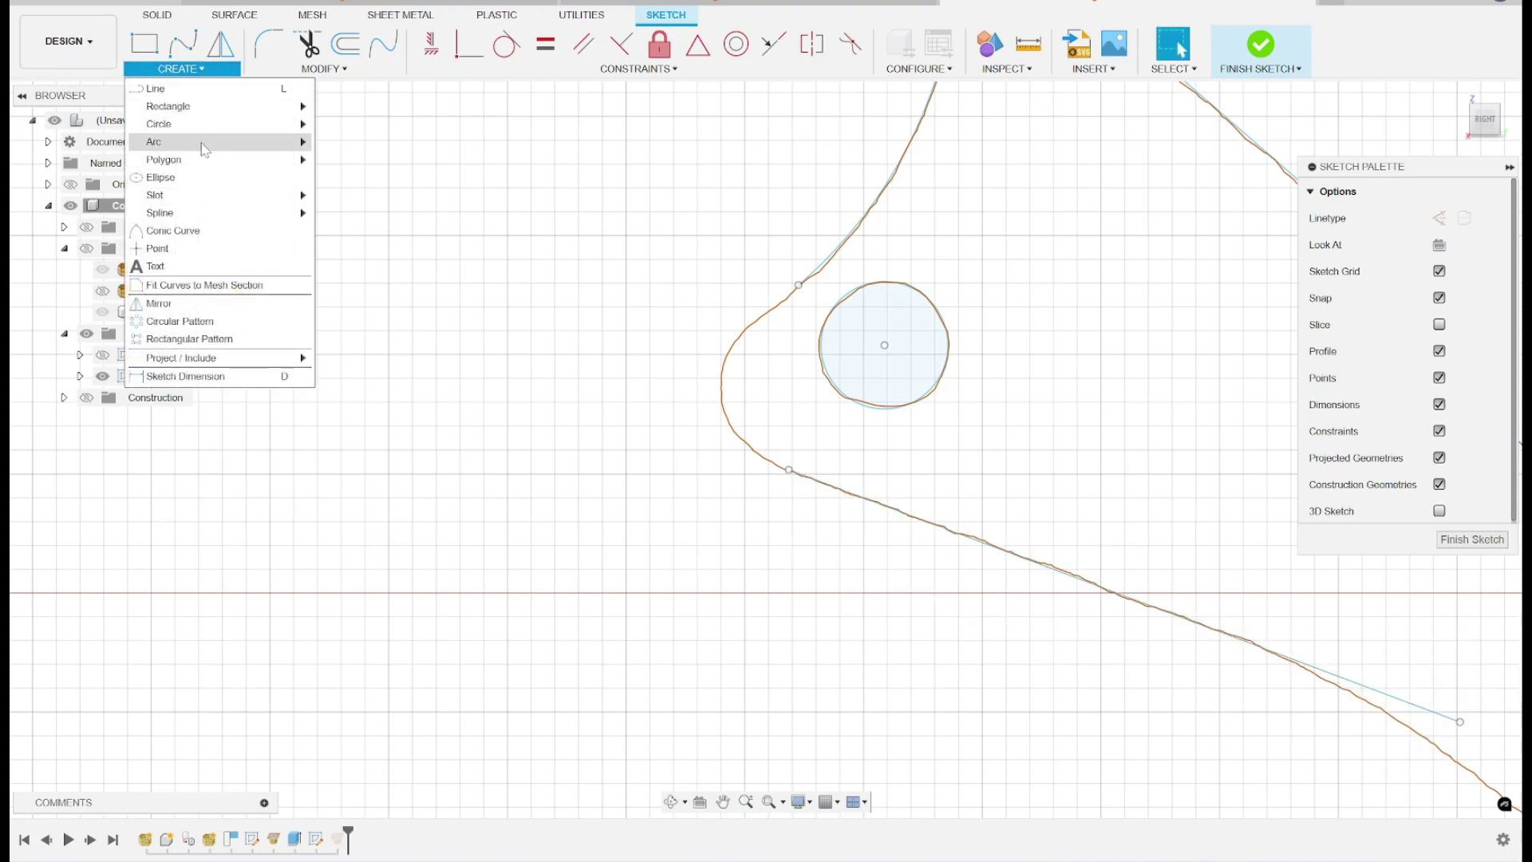
mouse_move(263, 142)
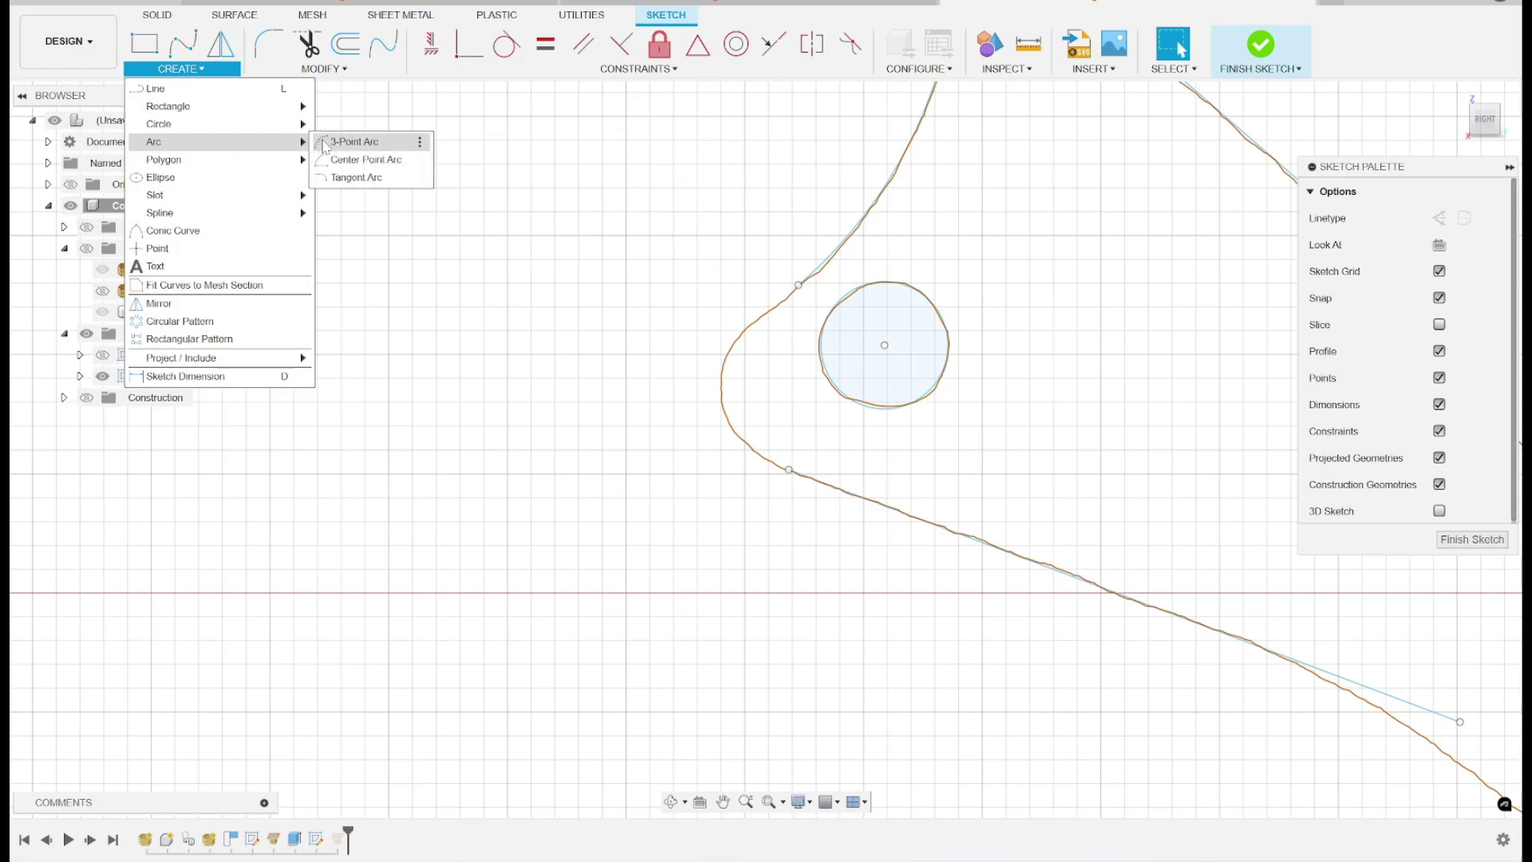
left_click(351, 141)
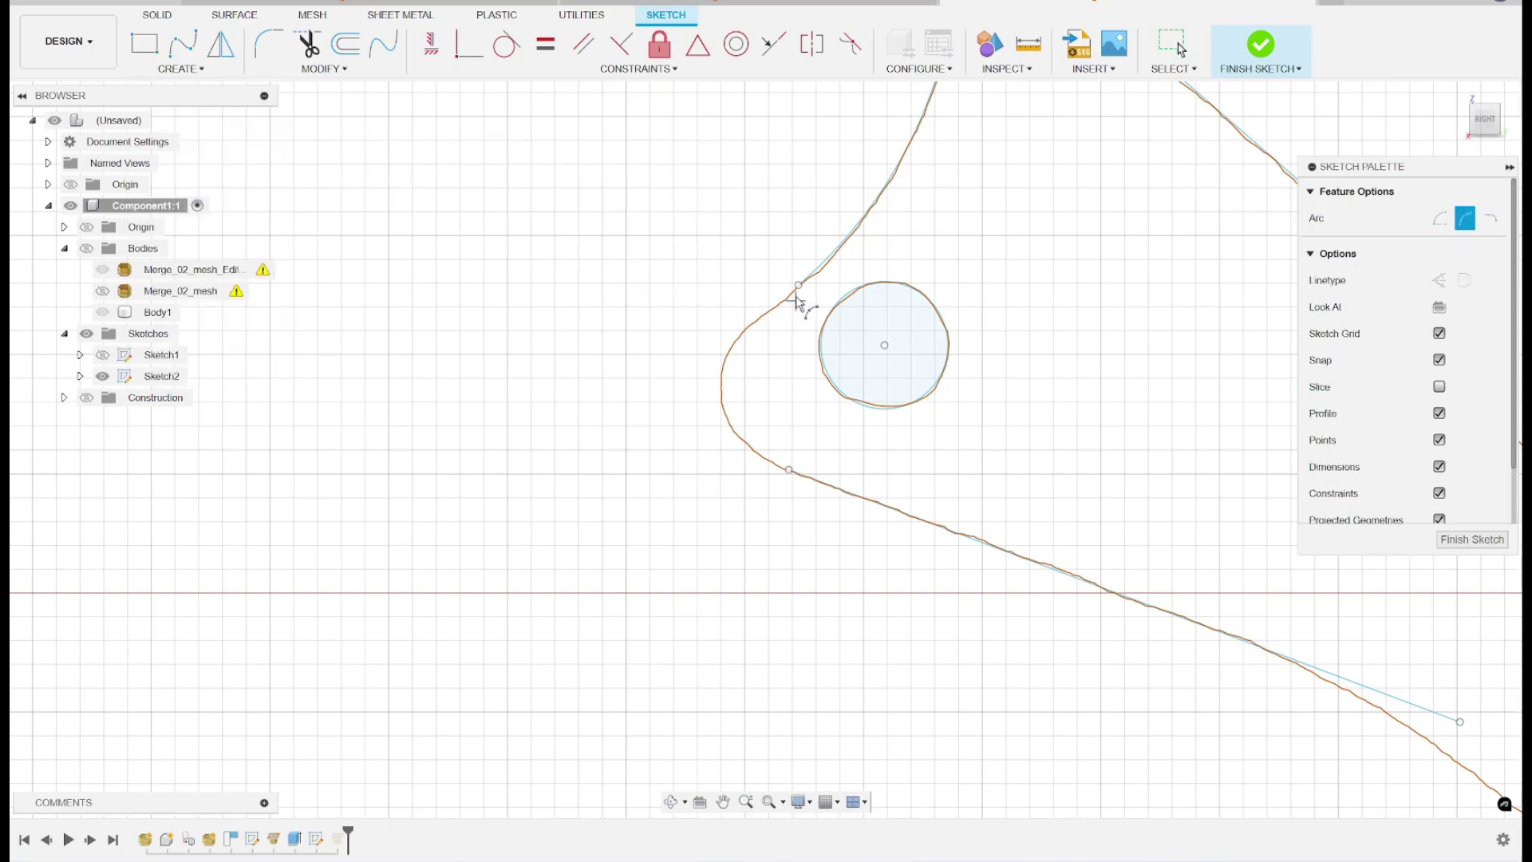
left_click(789, 471)
left_click(763, 316)
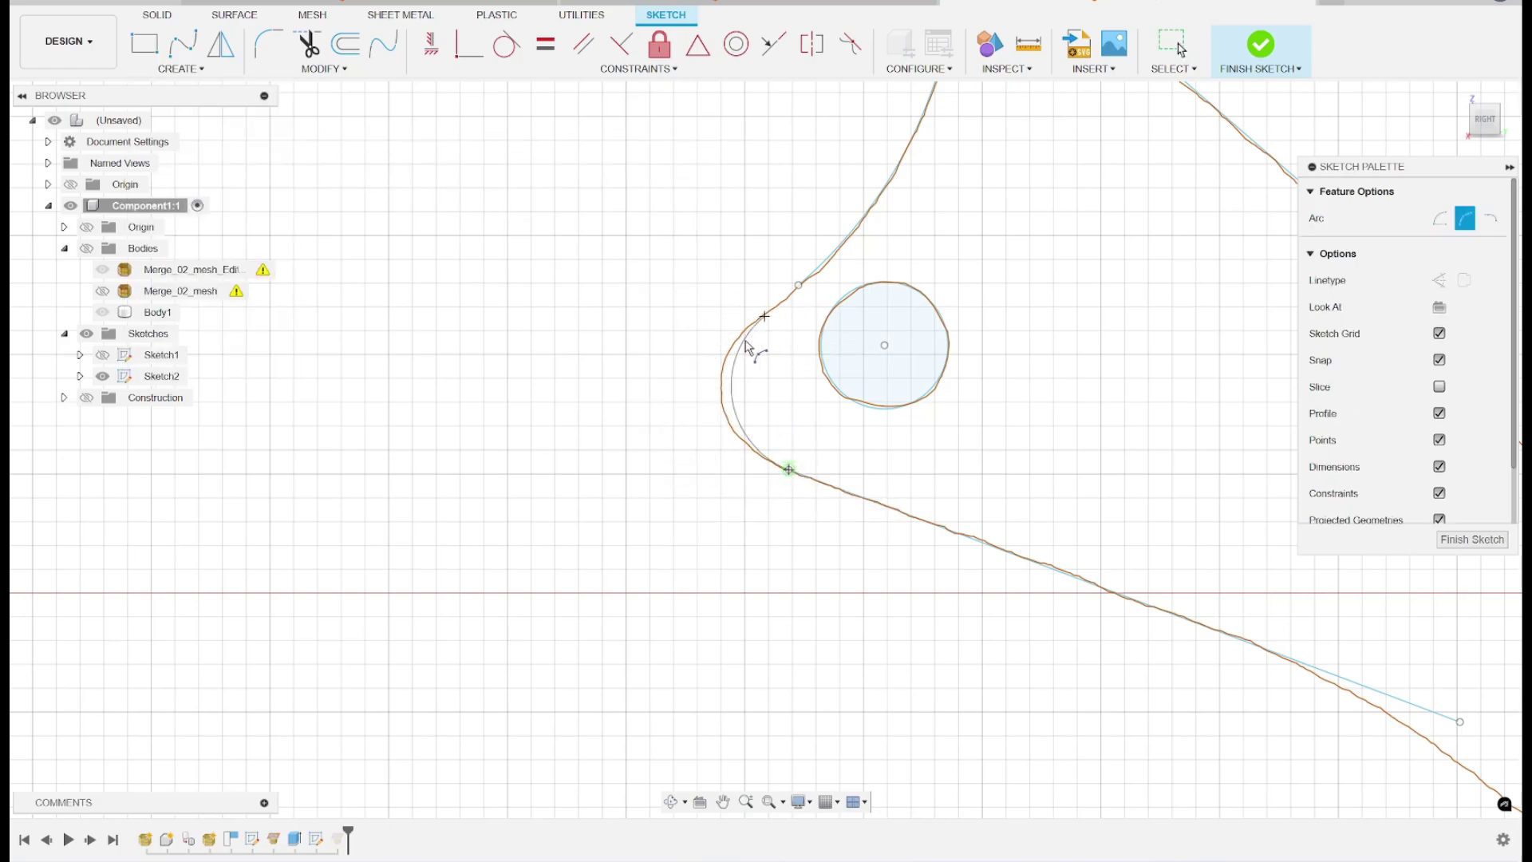
left_click(725, 356)
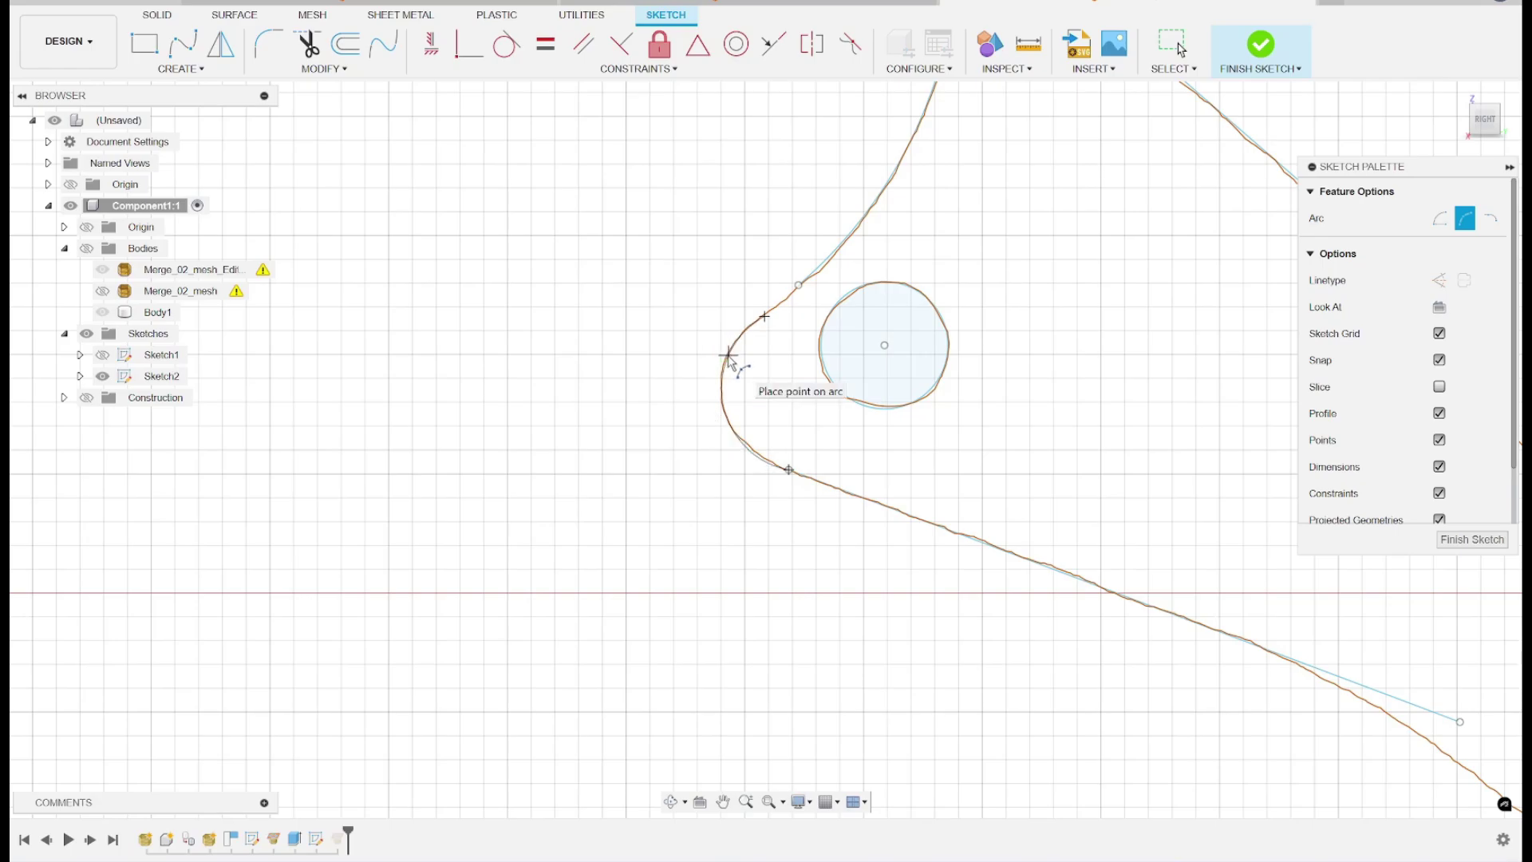
- Bridge the gap between the rounded-end arc and the concave arc above the hole with a short 3-point arc
left_click(171, 70)
mouse_move(223, 141)
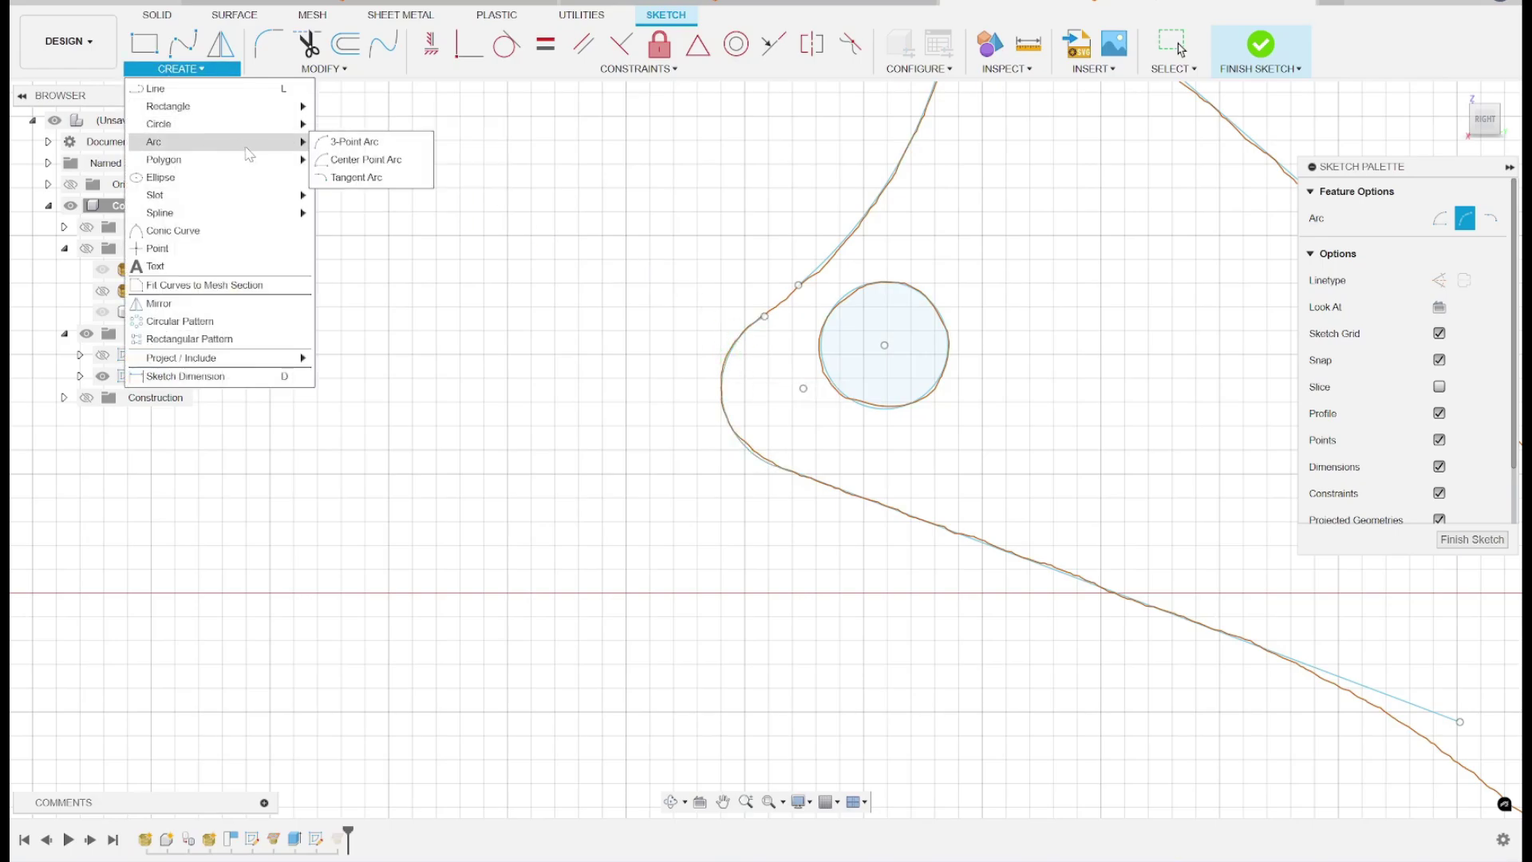
left_click(351, 141)
scroll(747, 287, "down", 2)
scroll(766, 295, "up", 8)
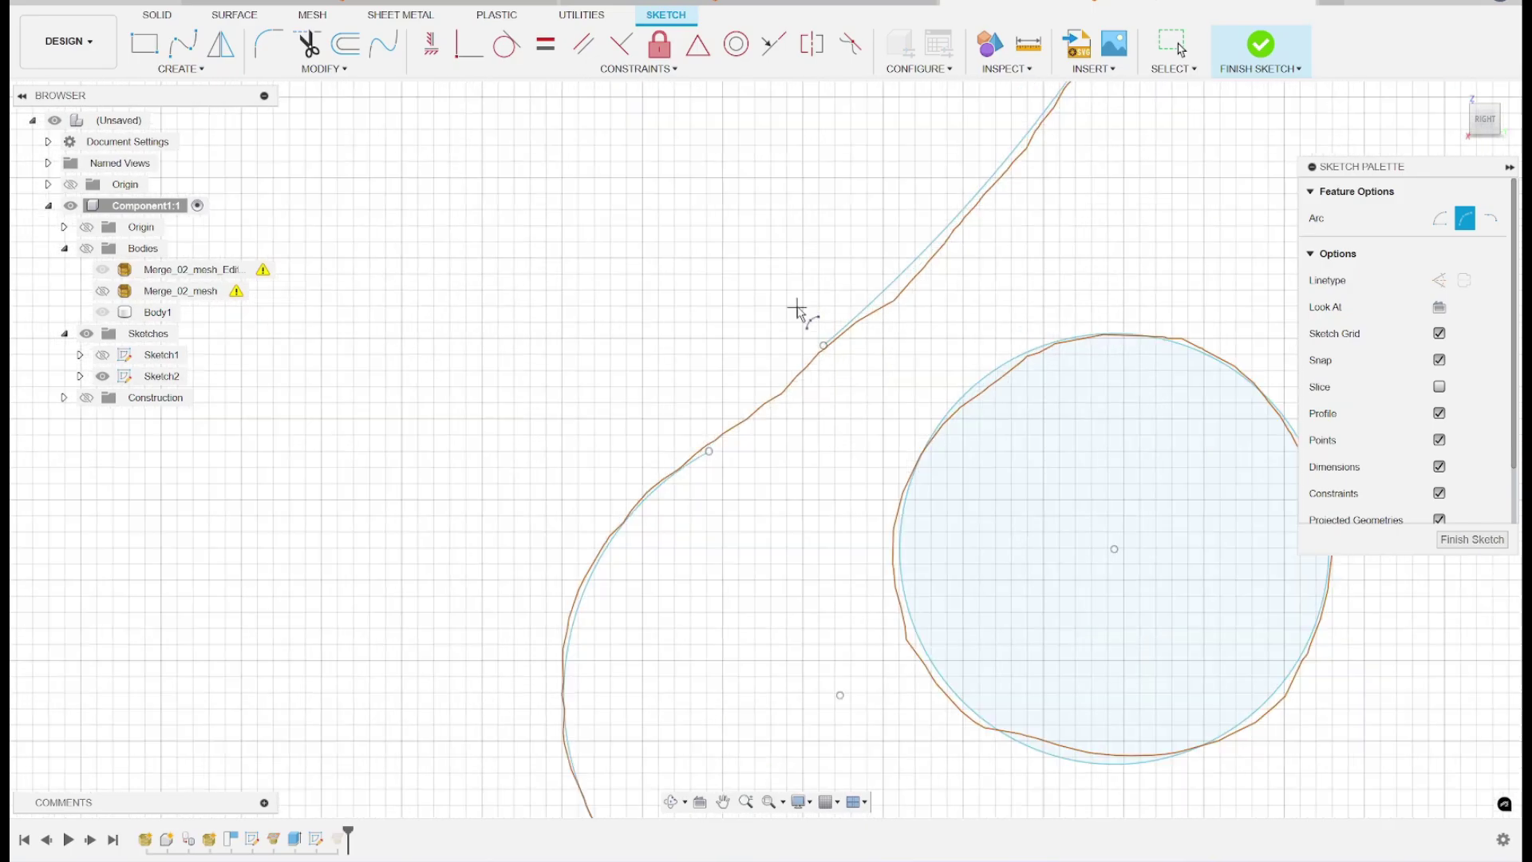
left_click(709, 452)
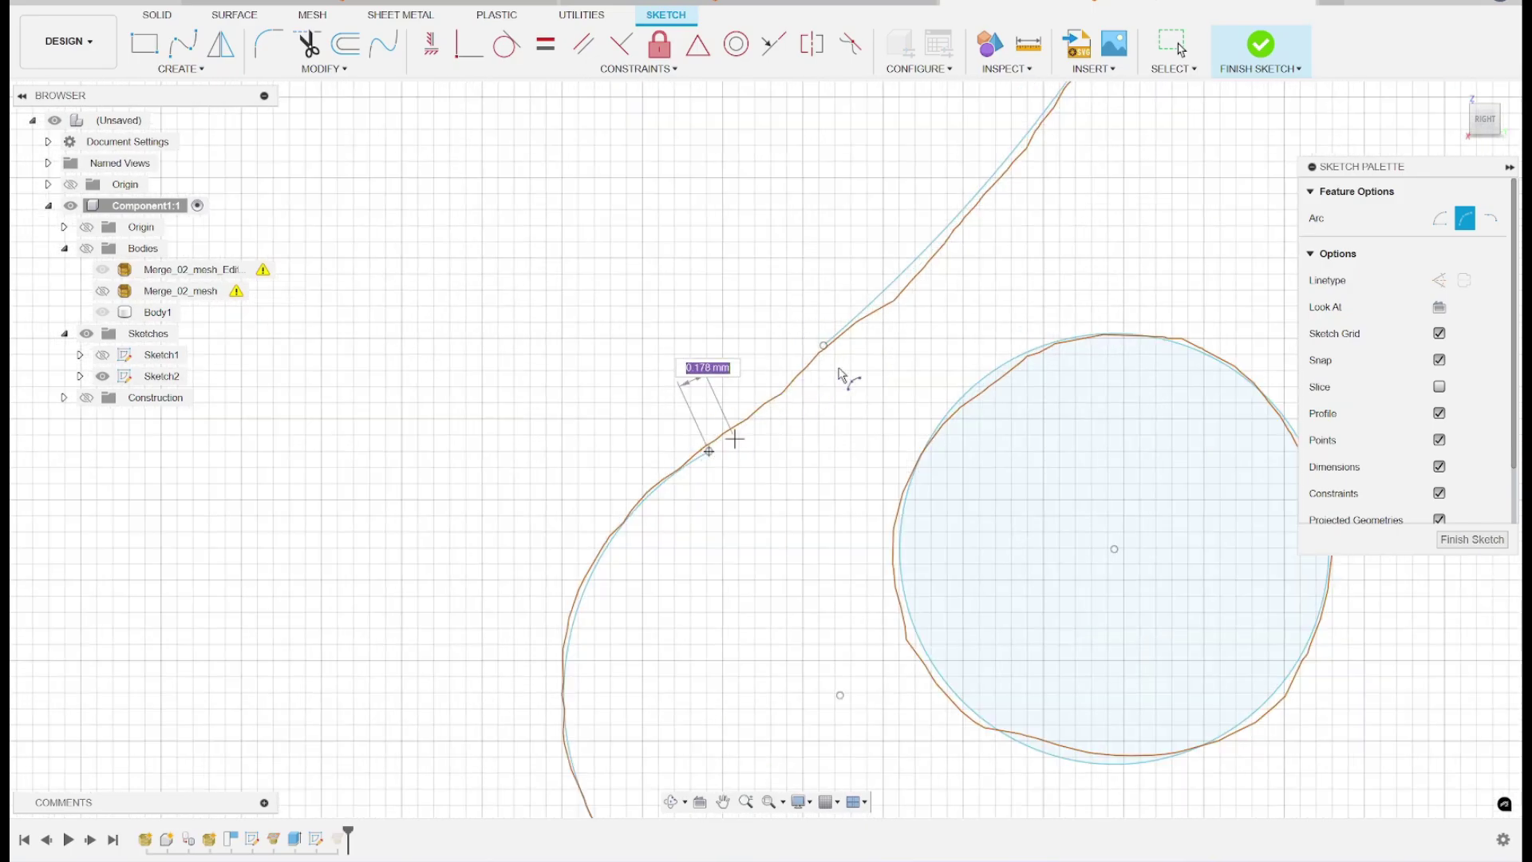
left_click(823, 345)
left_click(790, 382)
- Compare the edited mesh and Body1 against the sketched outline, toggling their visibility and viewing the lever from several angles
scroll(852, 427, "down", 3)
scroll(855, 428, "down", 3)
middle_click_drag(796, 351, 393, 301)
scroll(778, 416, "down", 3)
middle_click_drag(690, 416, 774, 406)
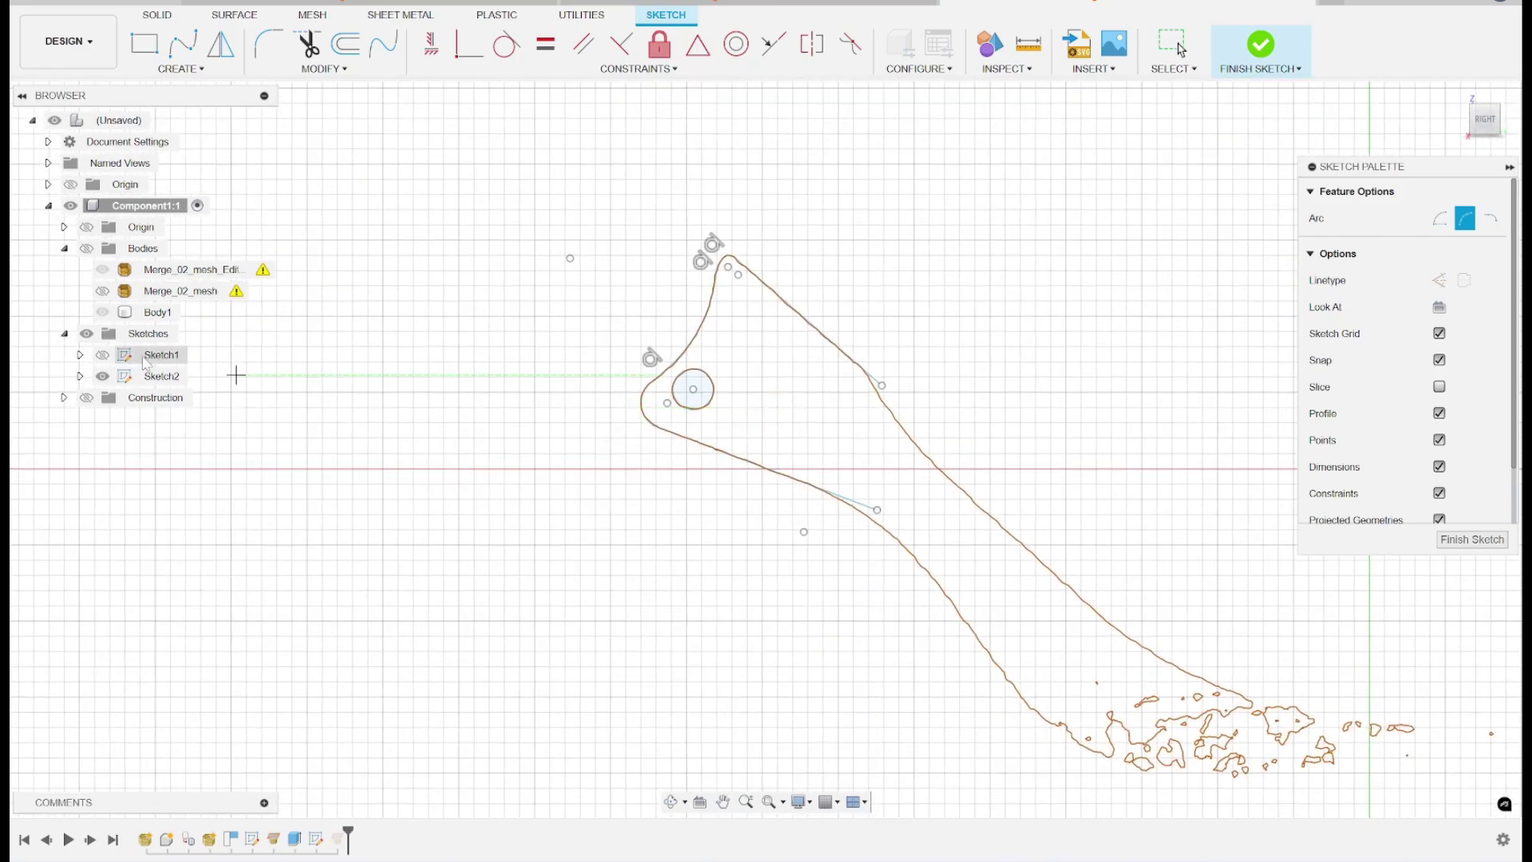
left_click(86, 249)
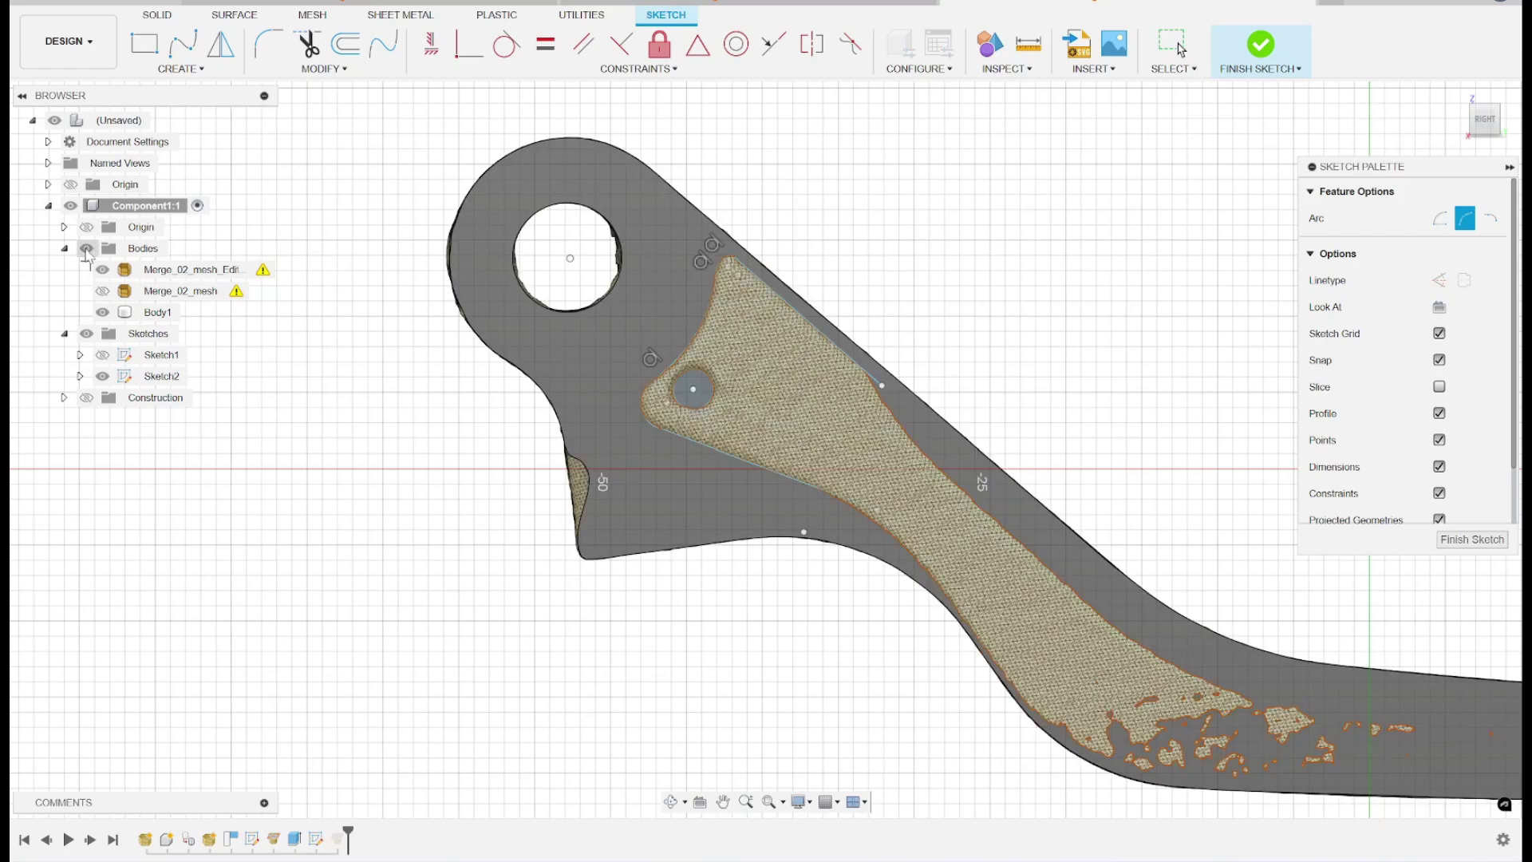
left_click(102, 270)
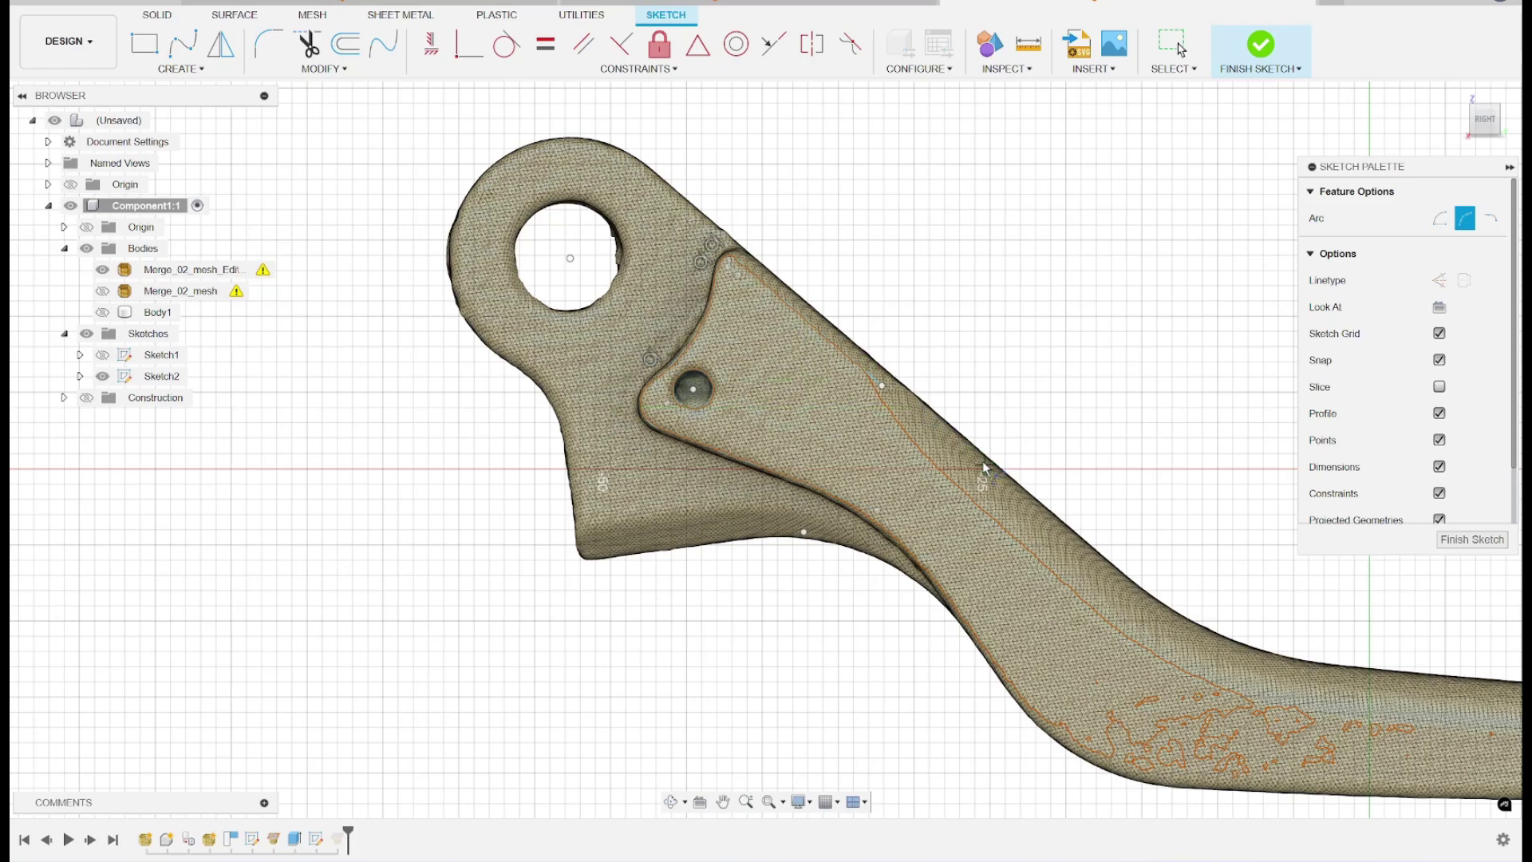
scroll(987, 470, "down", 2)
mouse_move(1031, 351)
middle_mouse_down("shift")
mouse_move(1056, 328)
mouse_move(1030, 356)
mouse_move(1054, 346)
middle_mouse_up("shift")
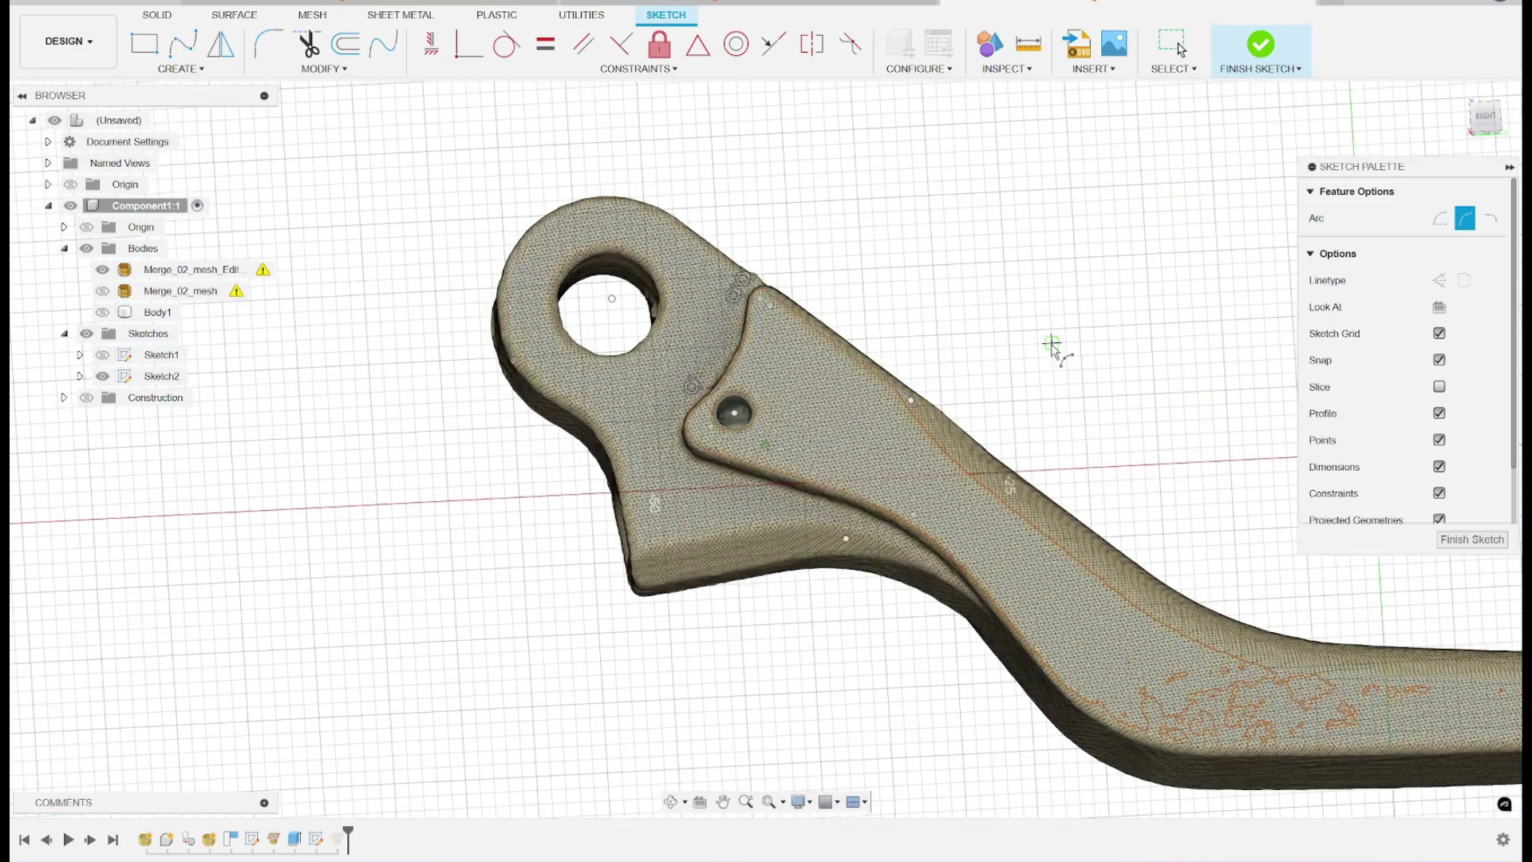
middle_click_drag(740, 454, 718, 377, "shift")
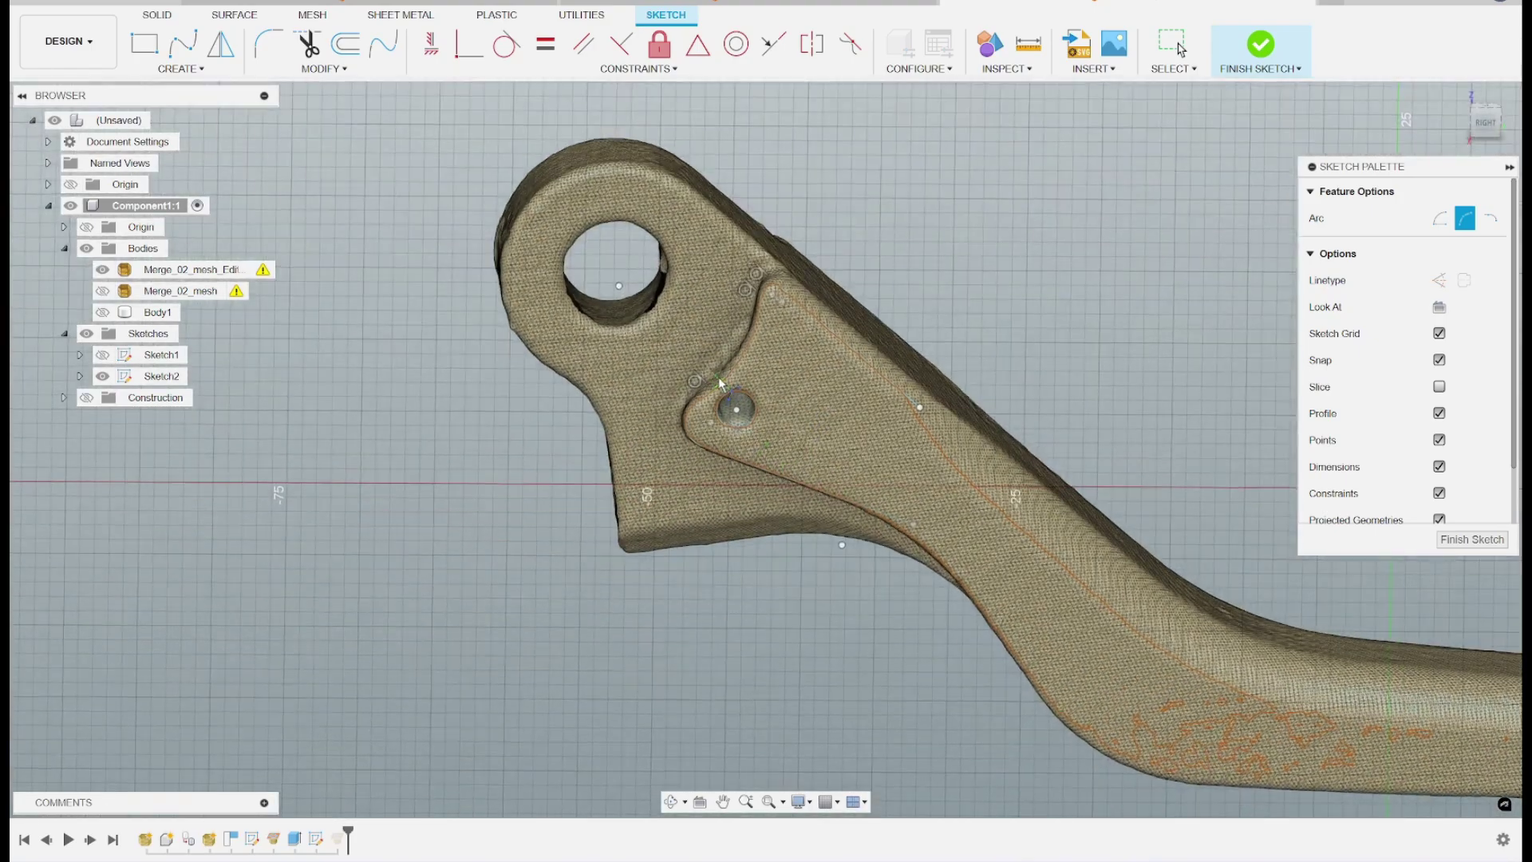
left_click(105, 312)
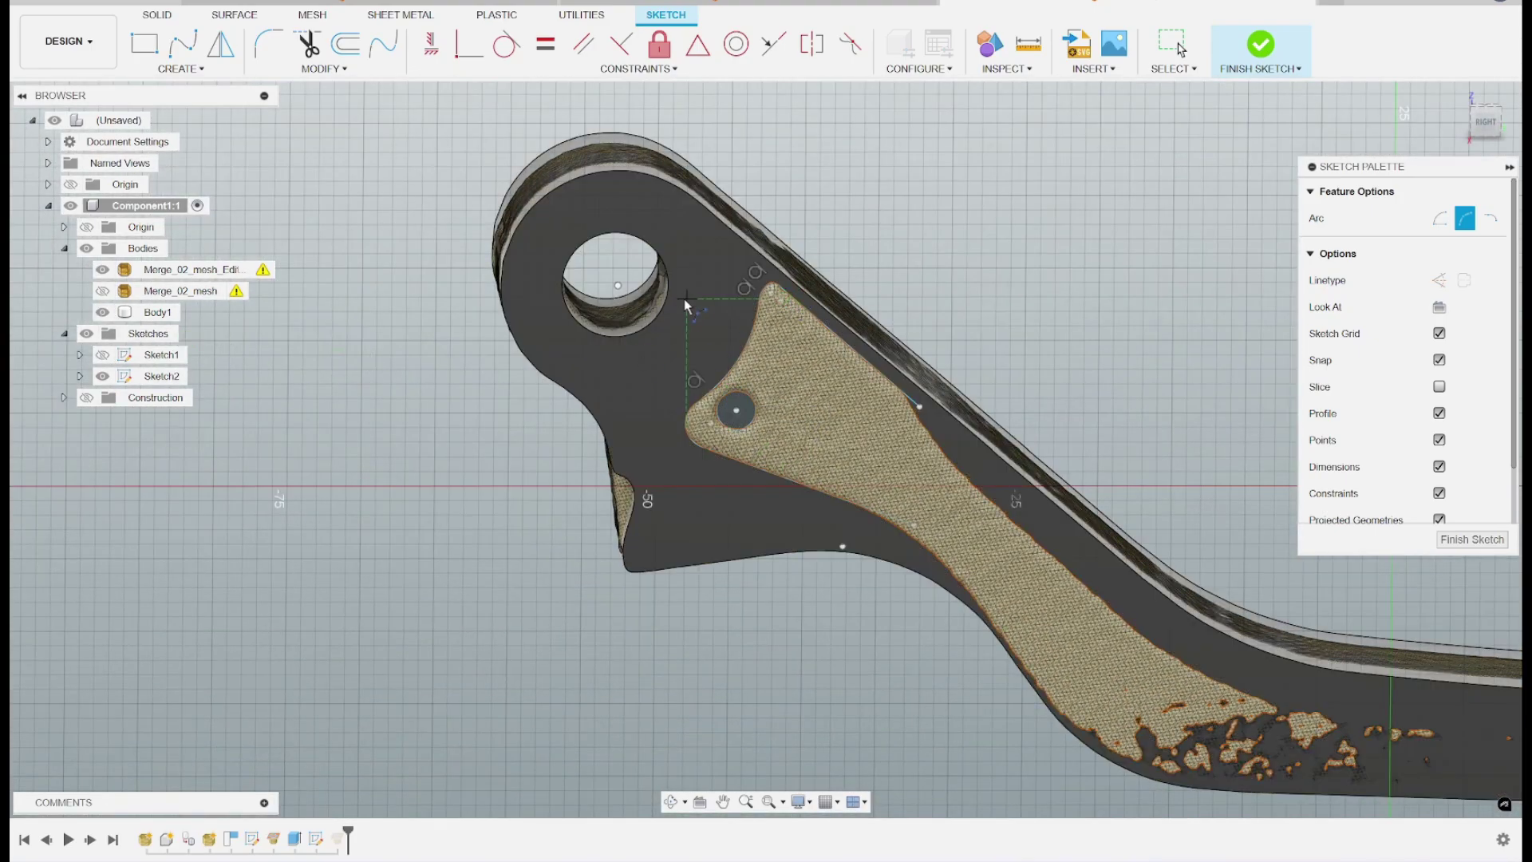
left_click(102, 269)
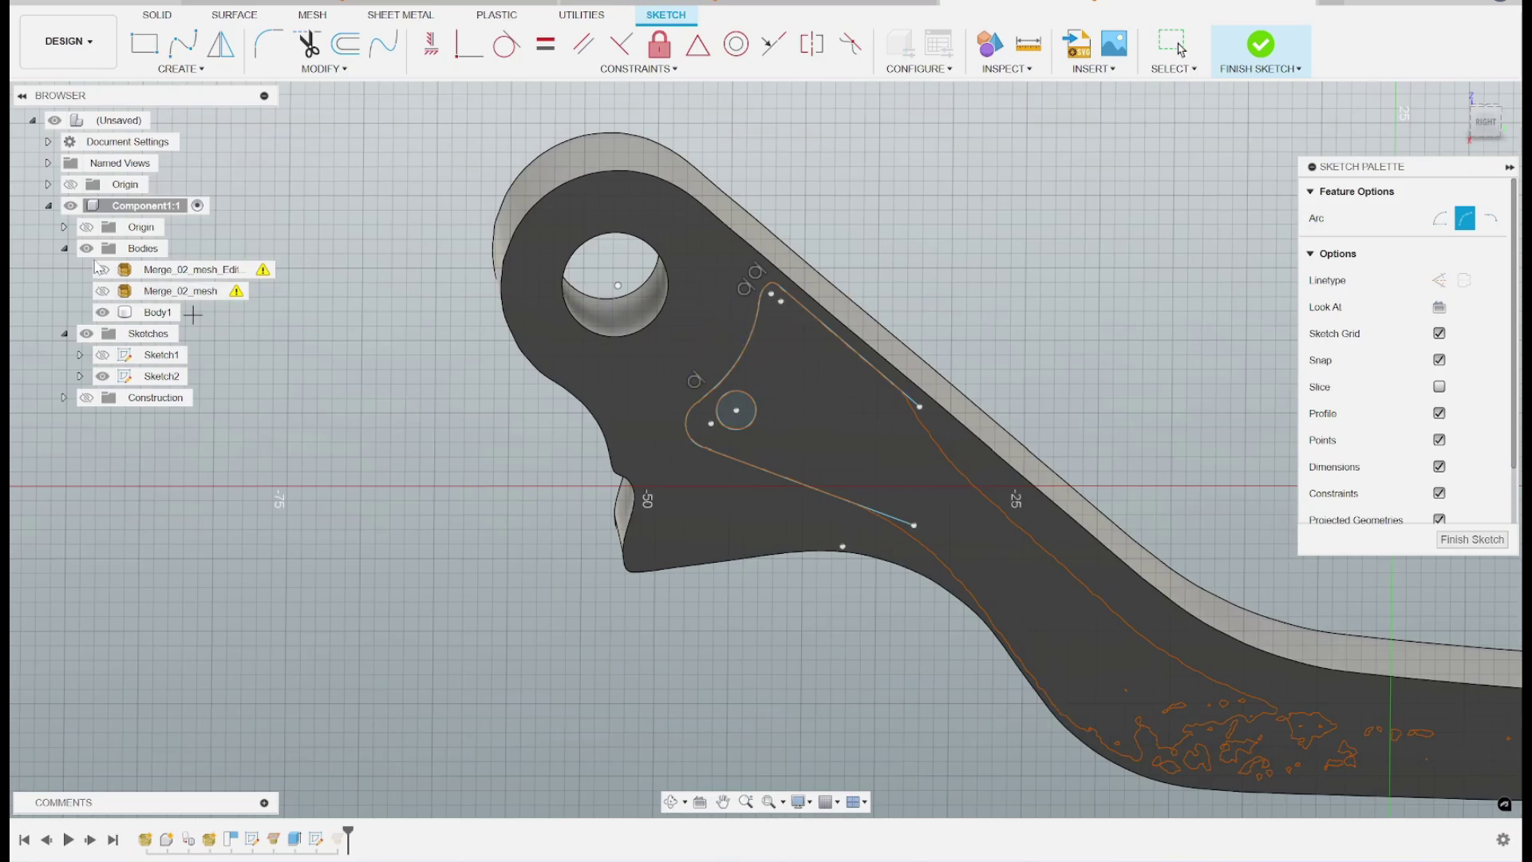
left_click(102, 312)
left_click(102, 269)
middle_click_drag(683, 291, 923, 479, "shift")
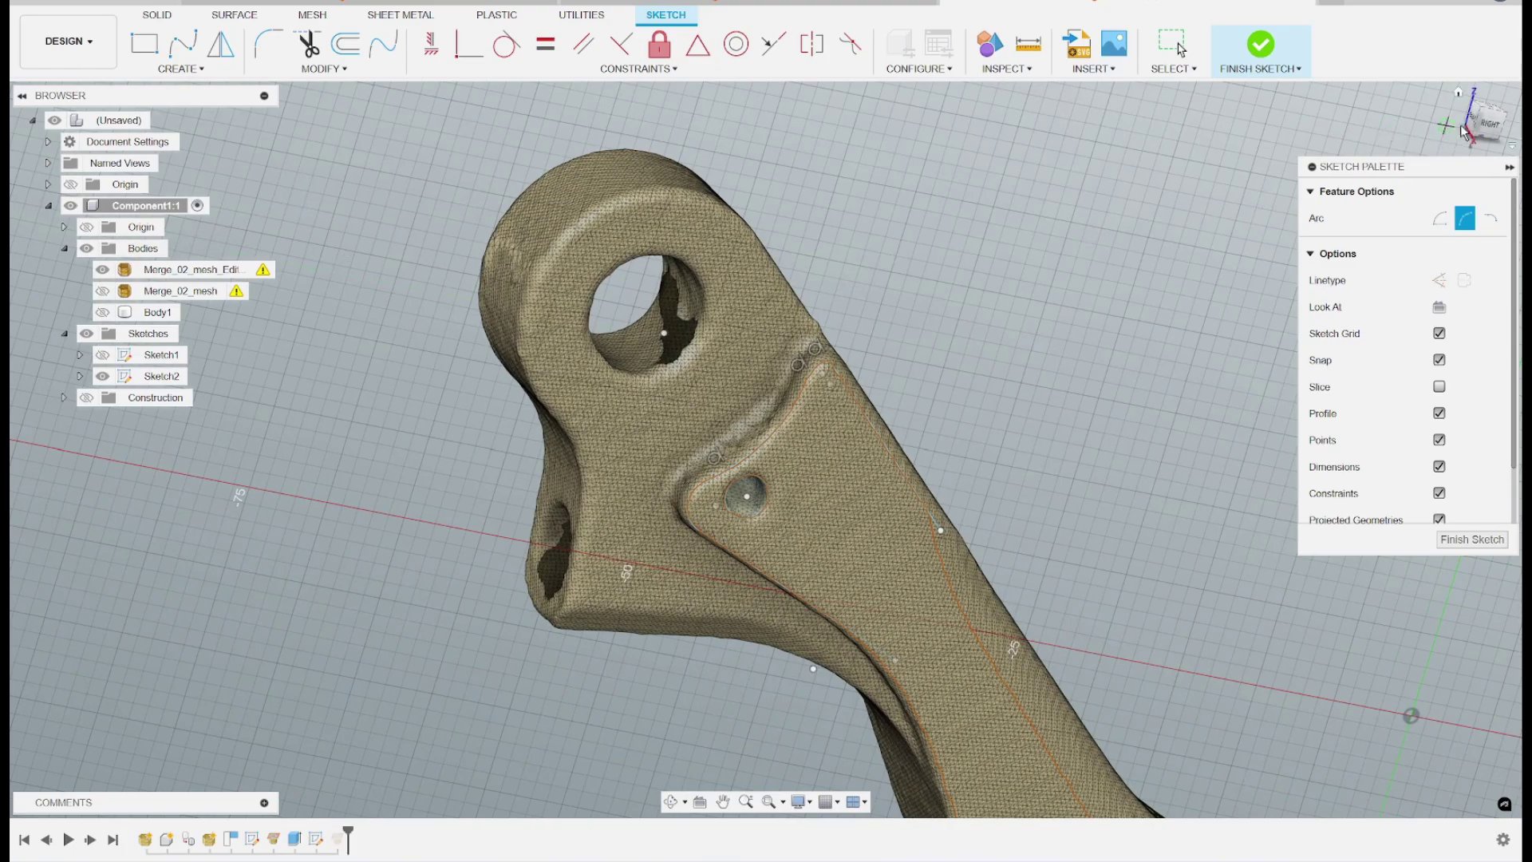
left_click(1490, 126)
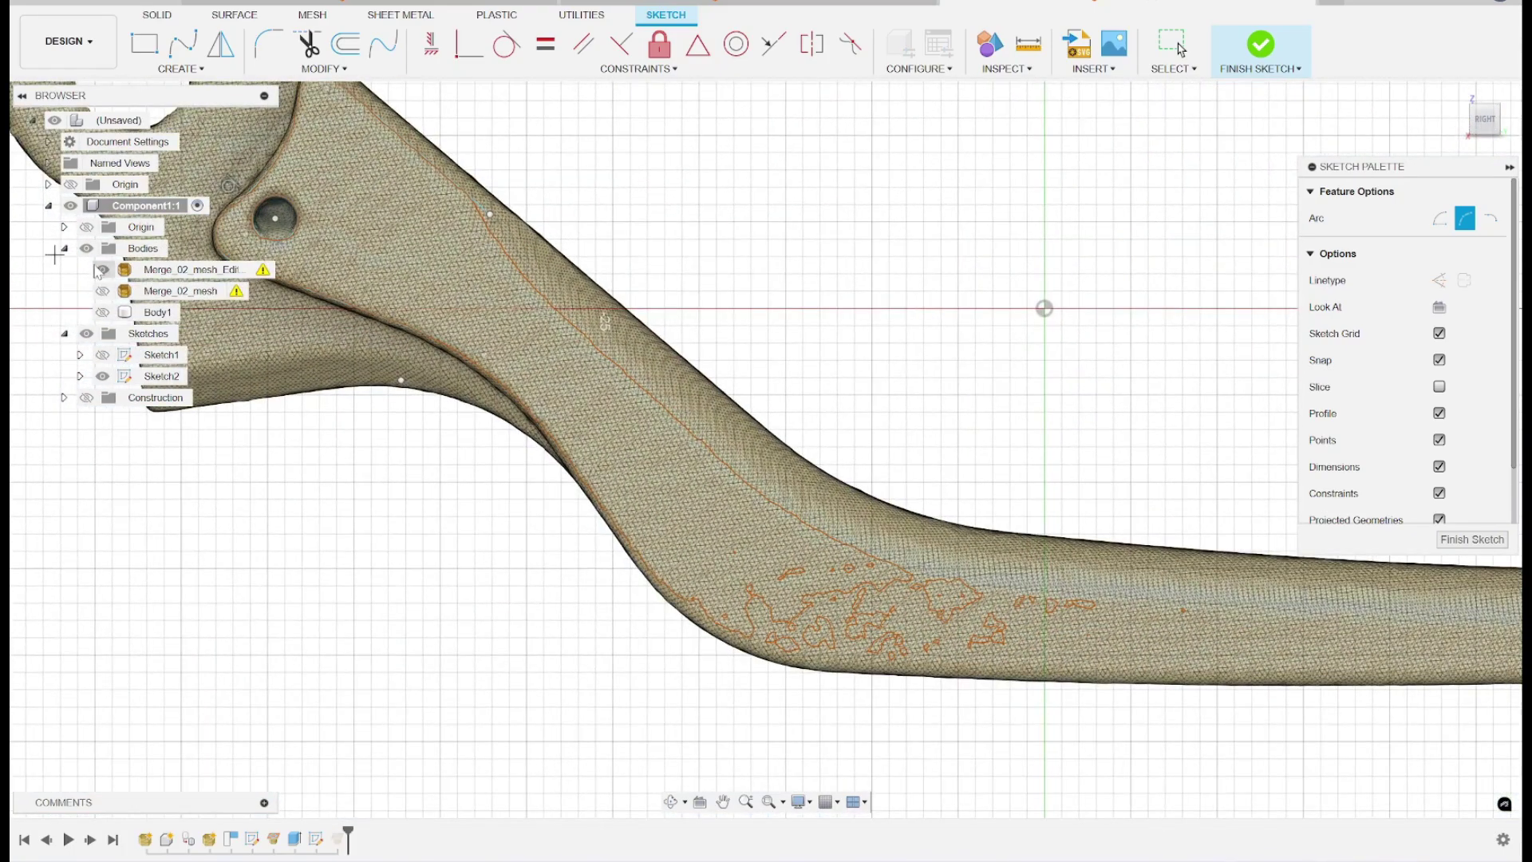
left_click(103, 269)
- Sketch a 3-point arc from the lower line along the curved lower edge, ending before the ragged section area
middle_click_drag(487, 554, 783, 536)
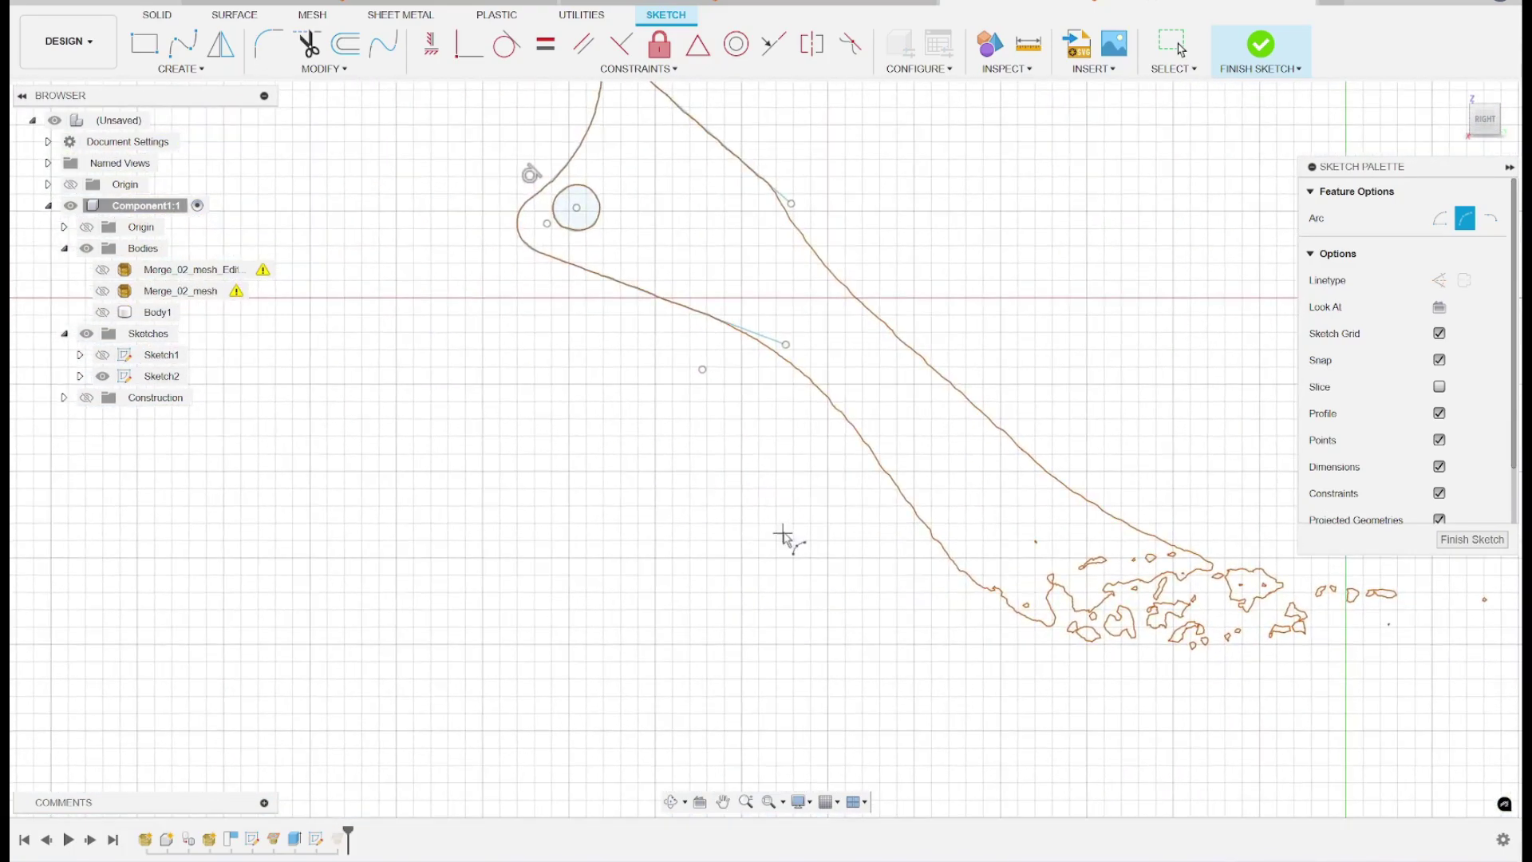
left_click(181, 68)
mouse_move(296, 146)
left_click(354, 142)
left_click(725, 323)
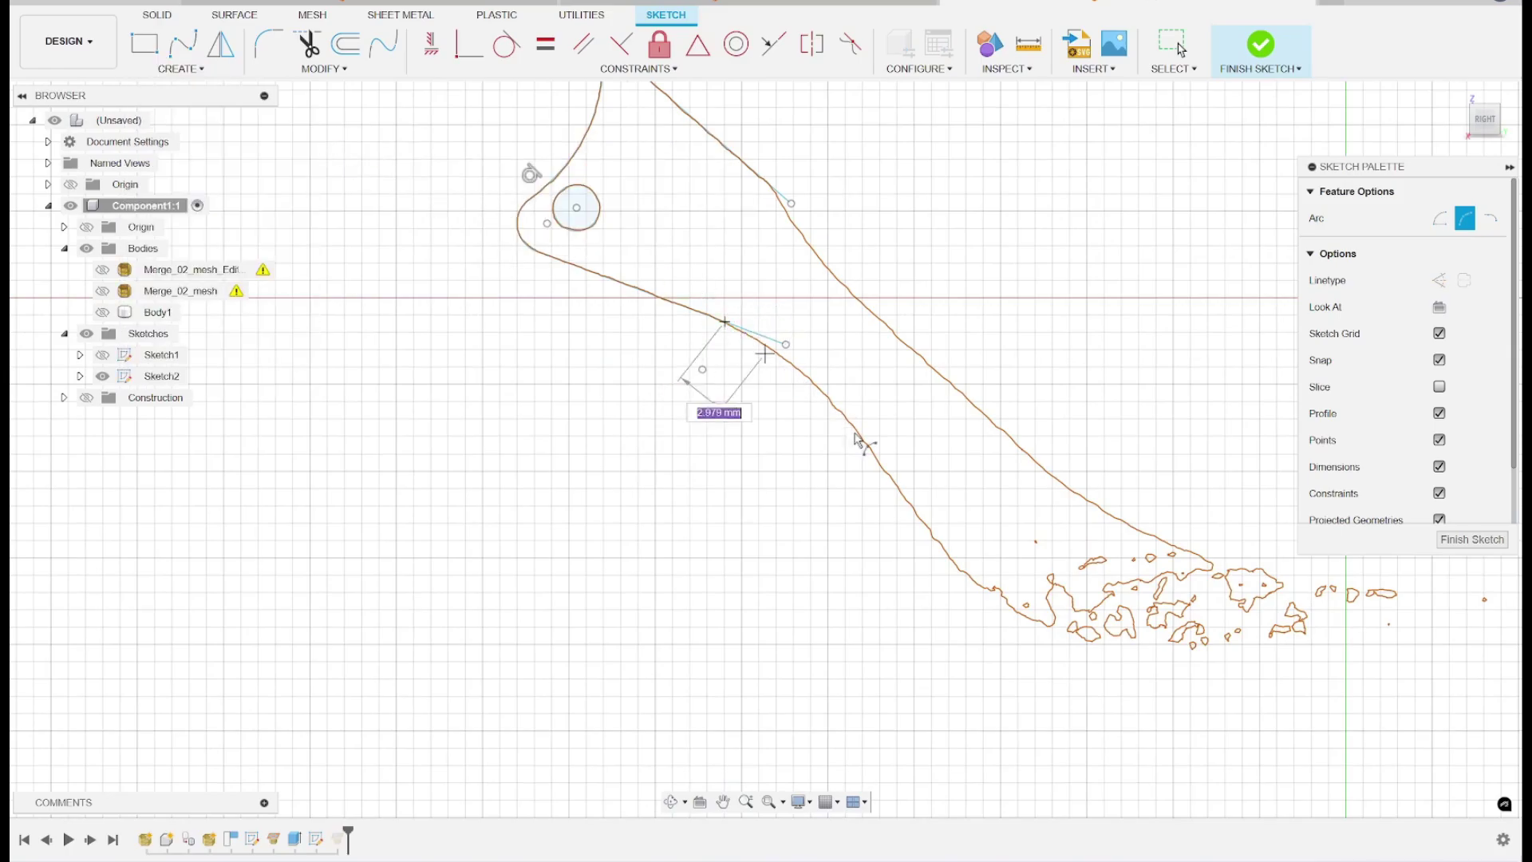
left_click(913, 506)
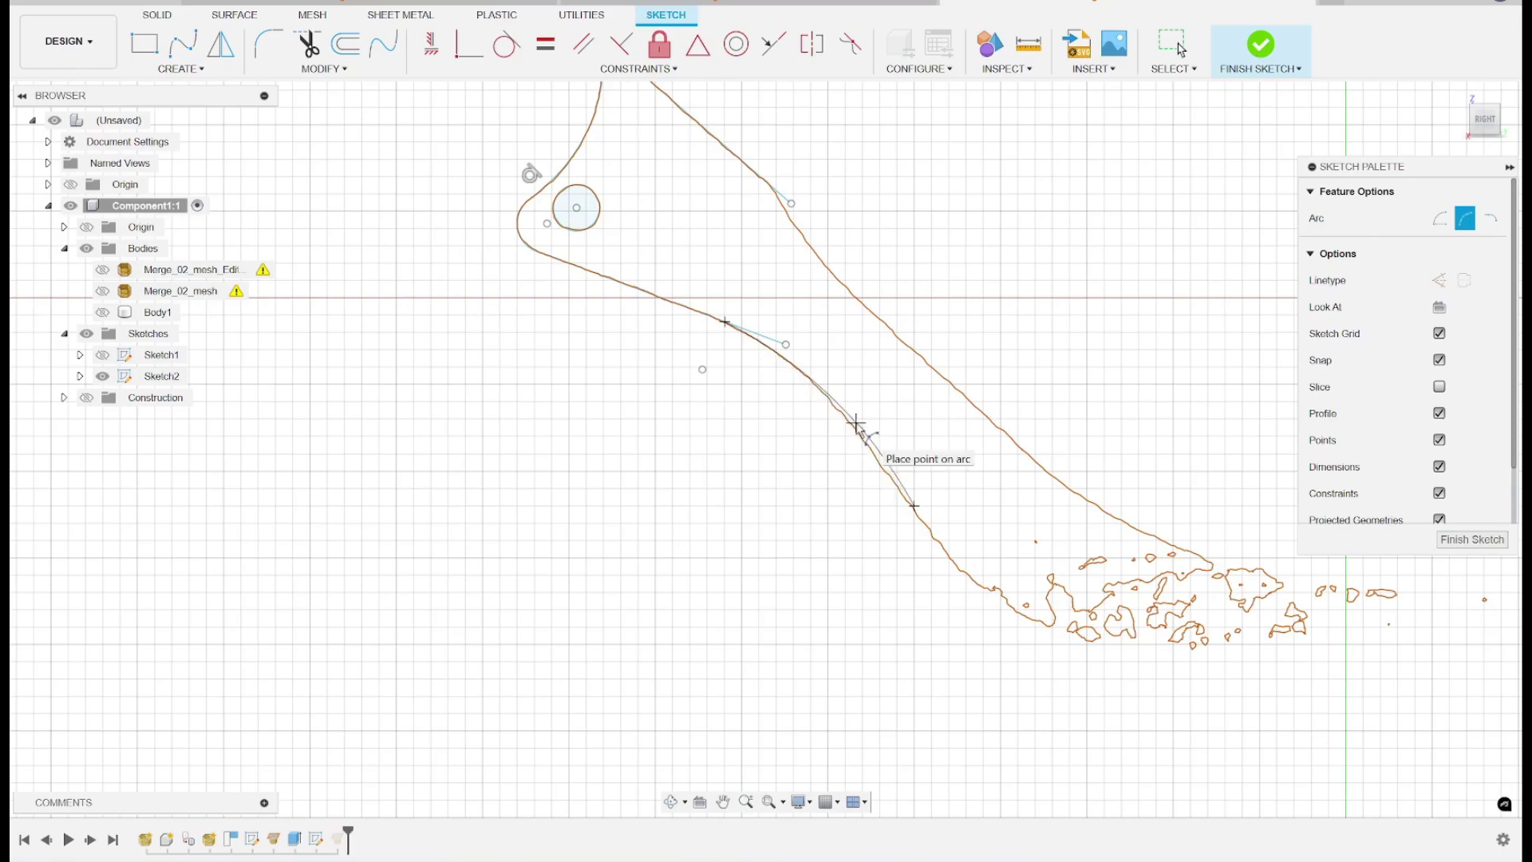
left_click(857, 424)
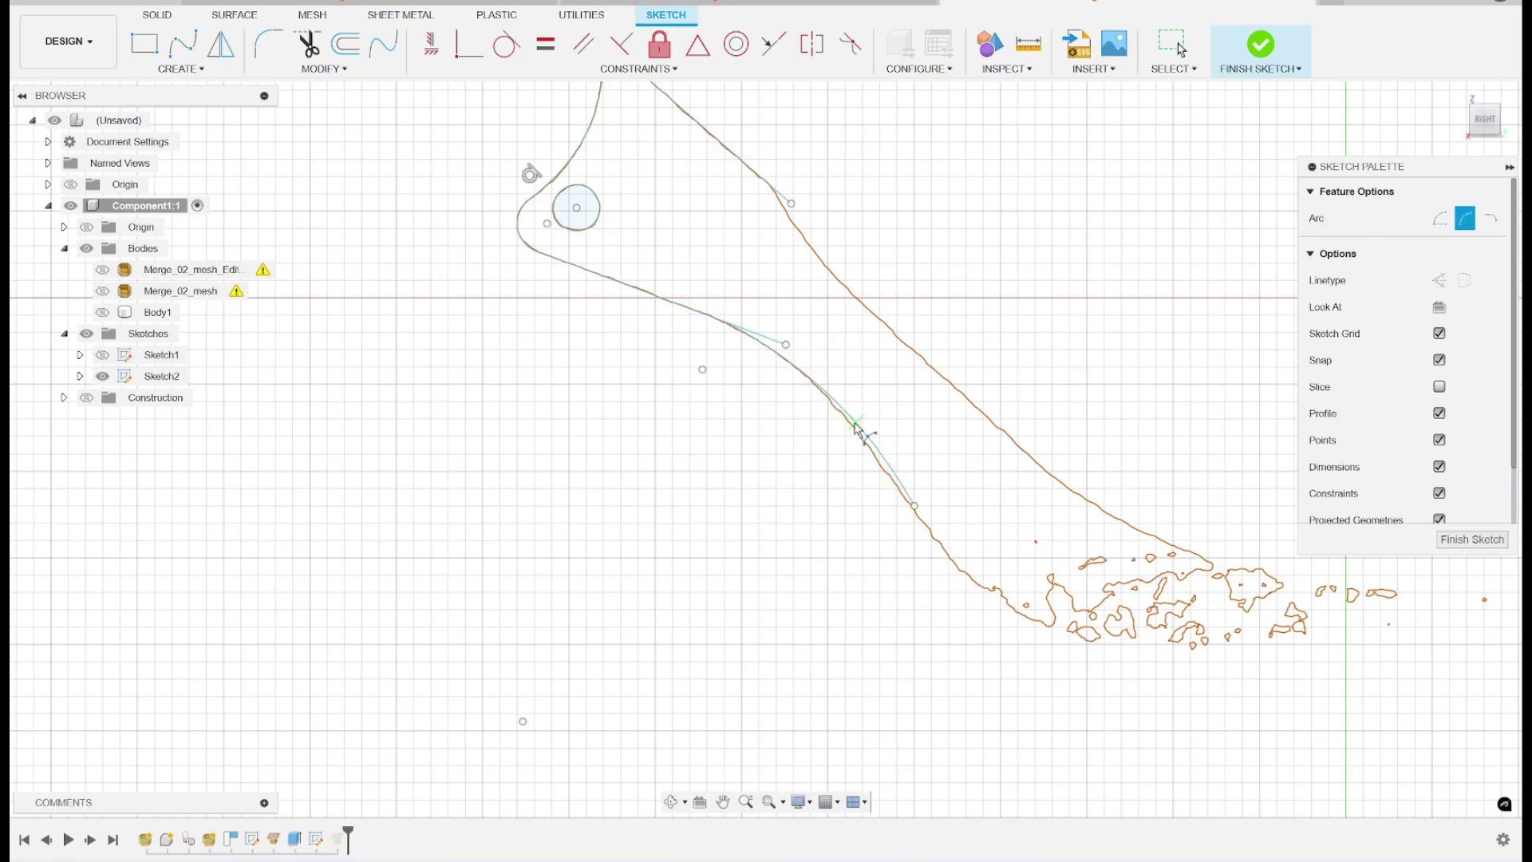
- Reposition the free endpoint of the new lower-edge arc so the arc follows the mesh section outline more closely
left_click(99, 272)
left_click(101, 270)
key("Escape")
left_click_drag(916, 514, 913, 519)
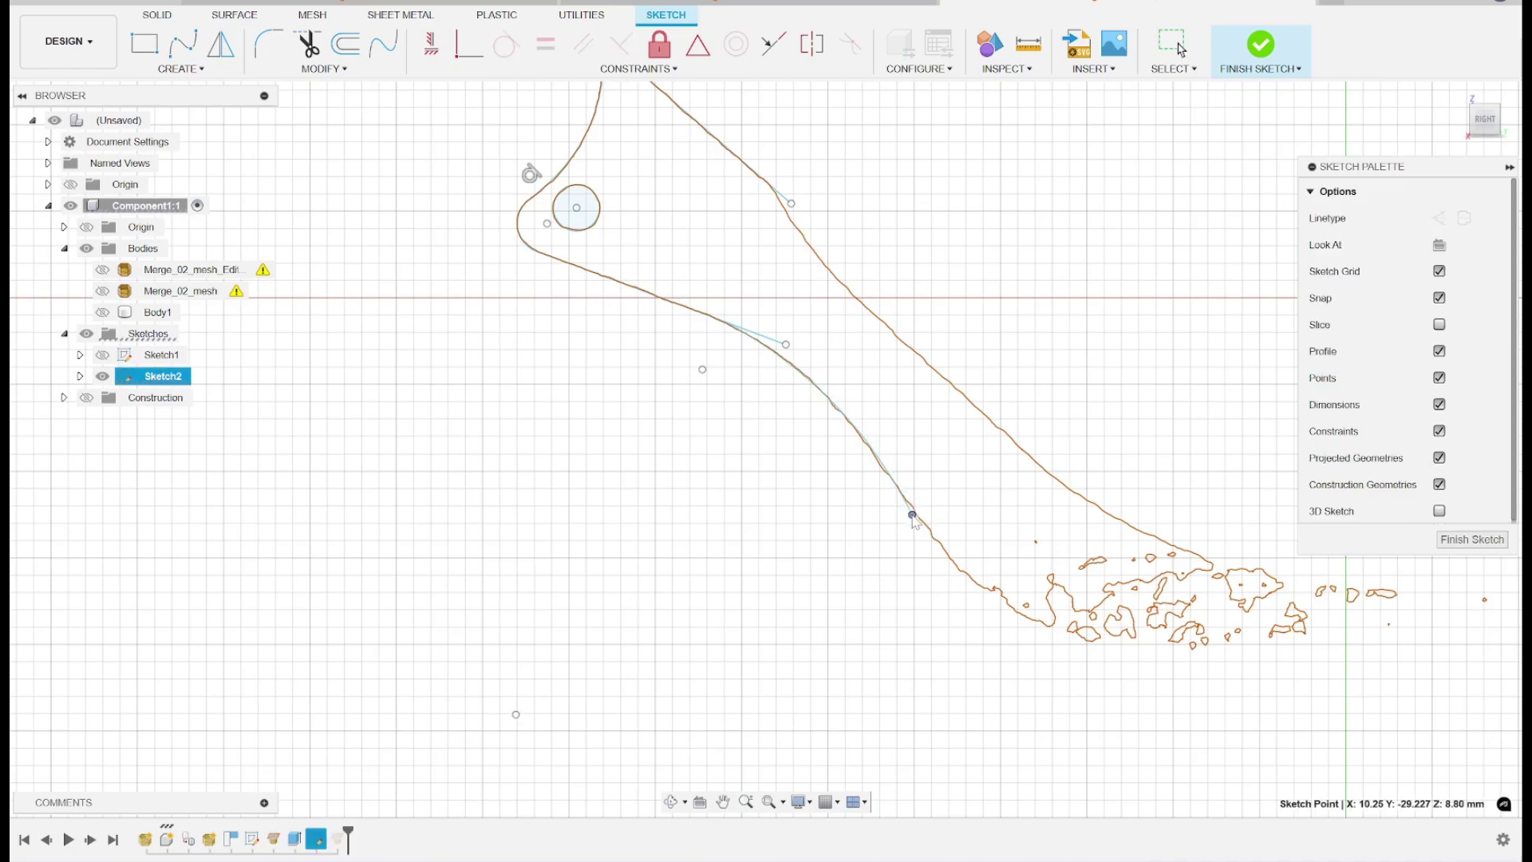
scroll(684, 460, "up", 2)
scroll(684, 460, "down", 2)
- Show the edited mesh and enclose the pivot end with four connected lines, the first three about 48, 40 and 35 mm long
left_click(102, 268)
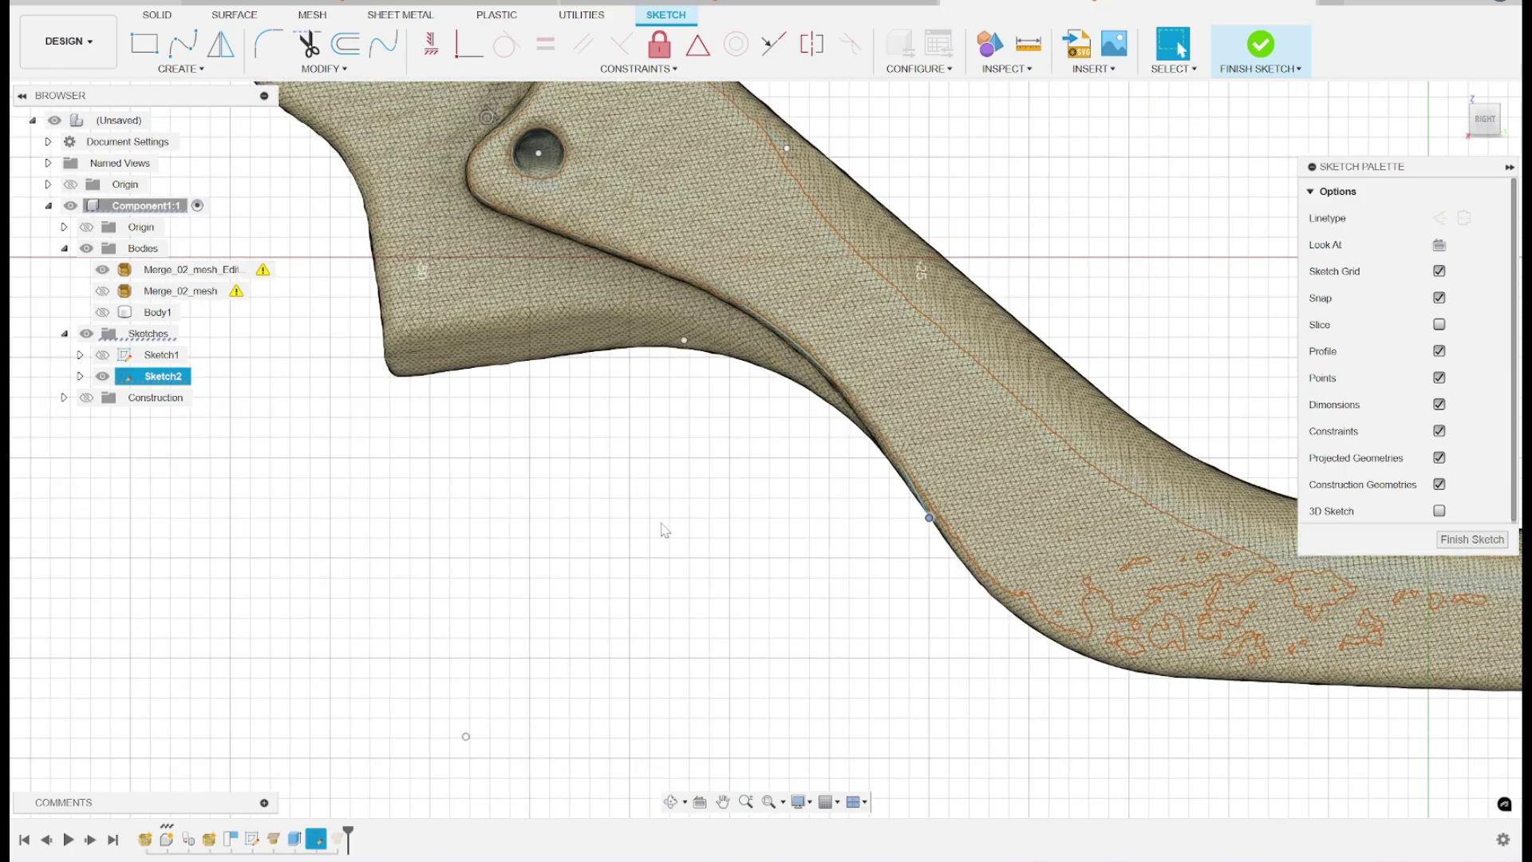
scroll(665, 529, "down", 2)
key("Escape")
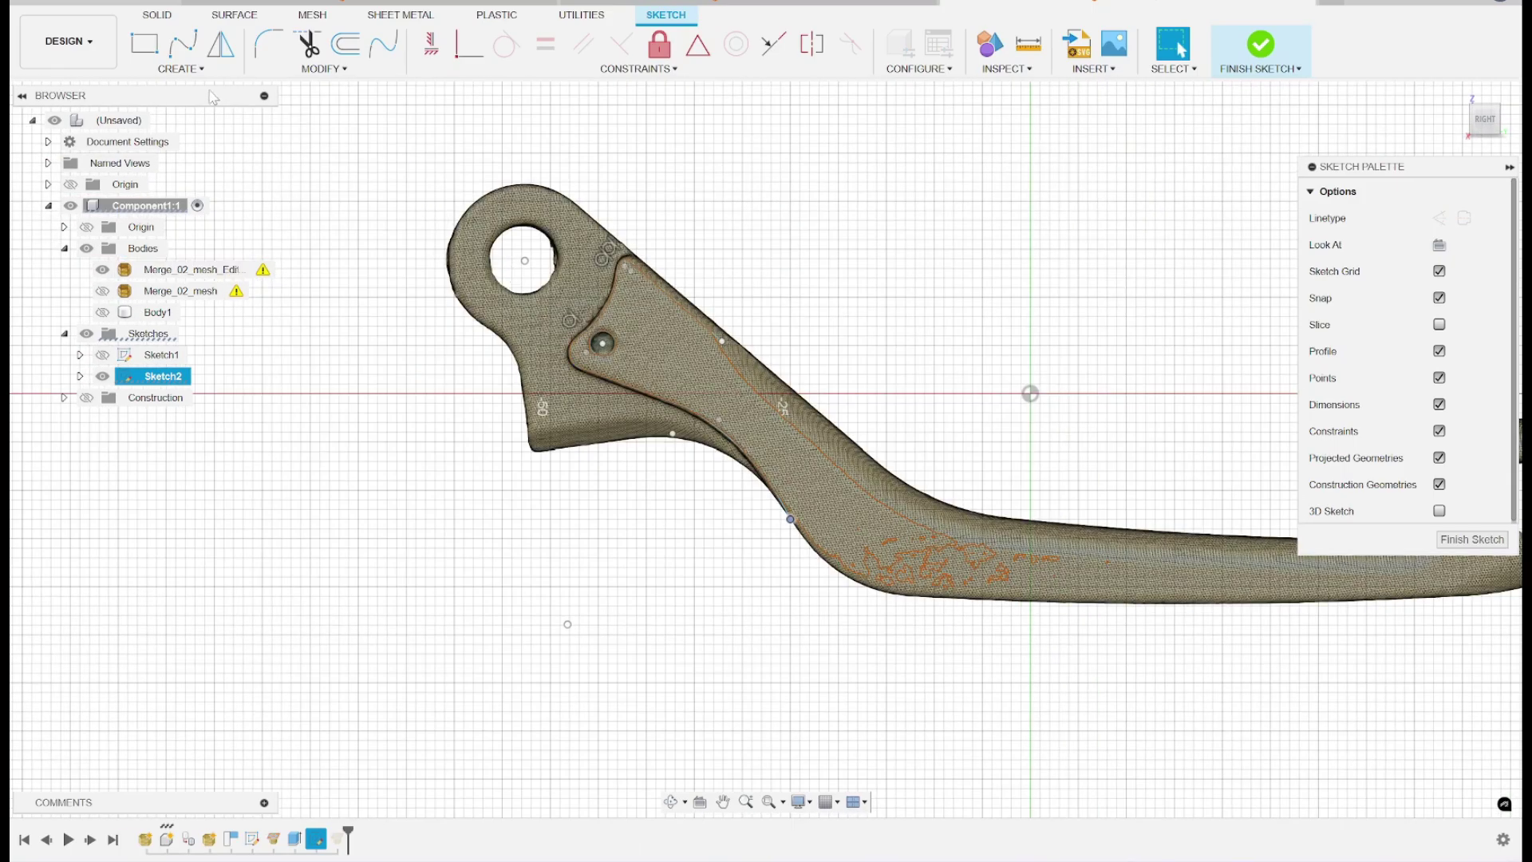
left_click(180, 69)
left_click(162, 88)
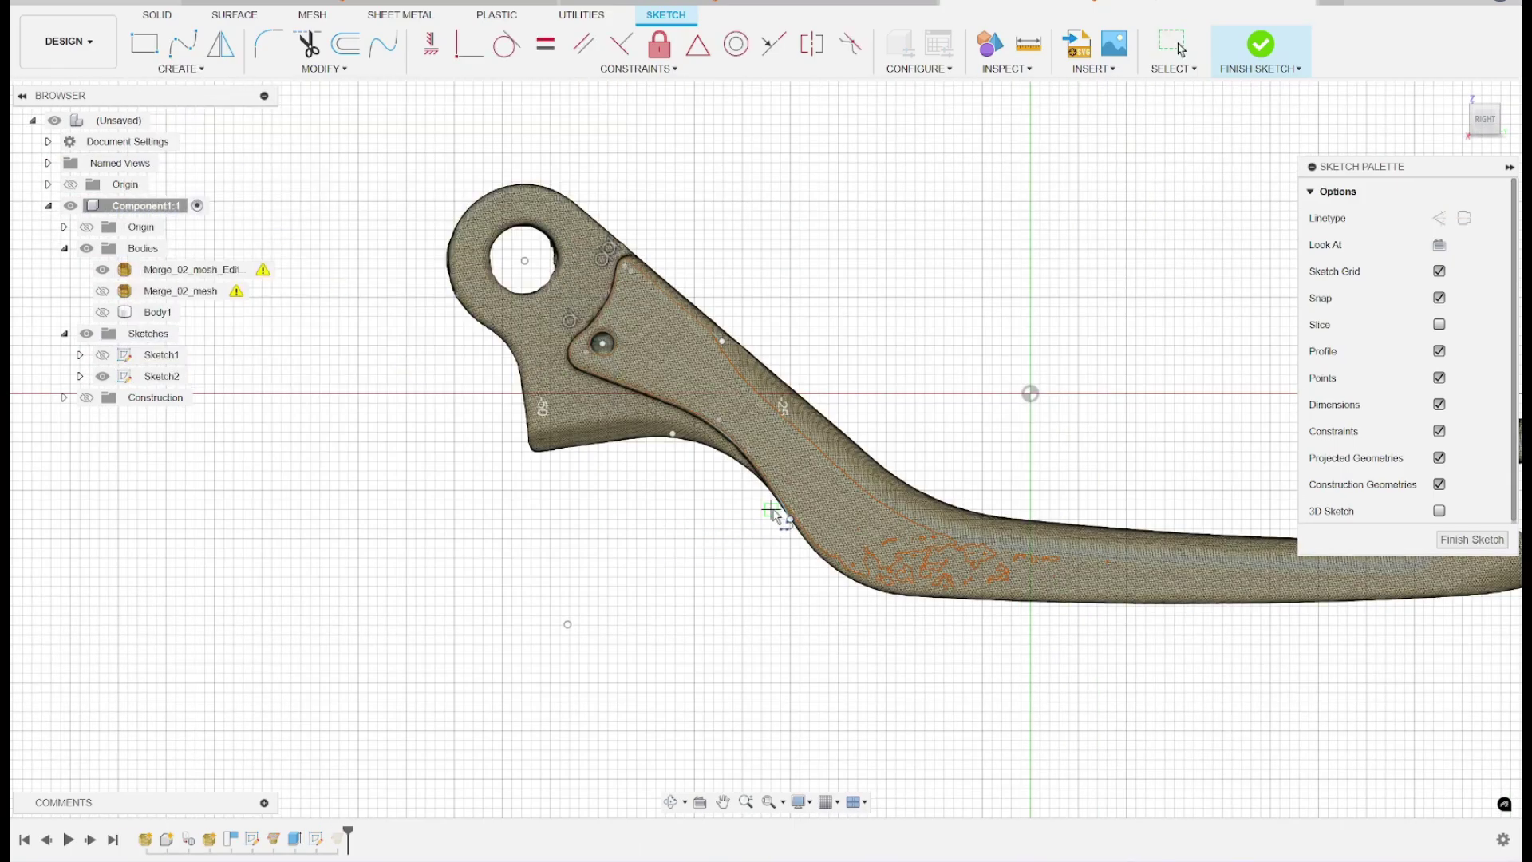
left_click(798, 511)
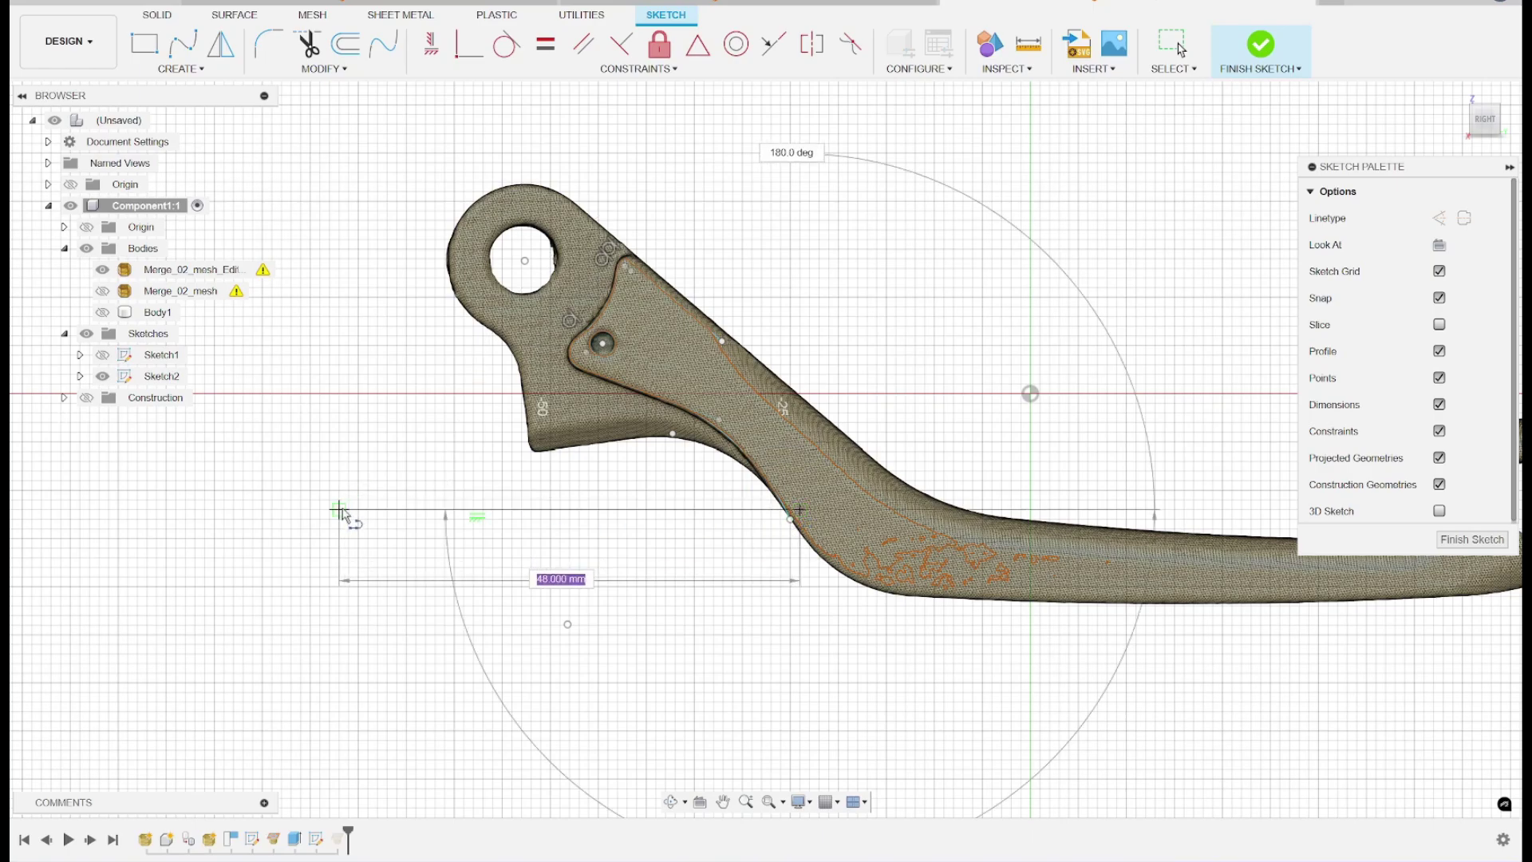
left_click(339, 511)
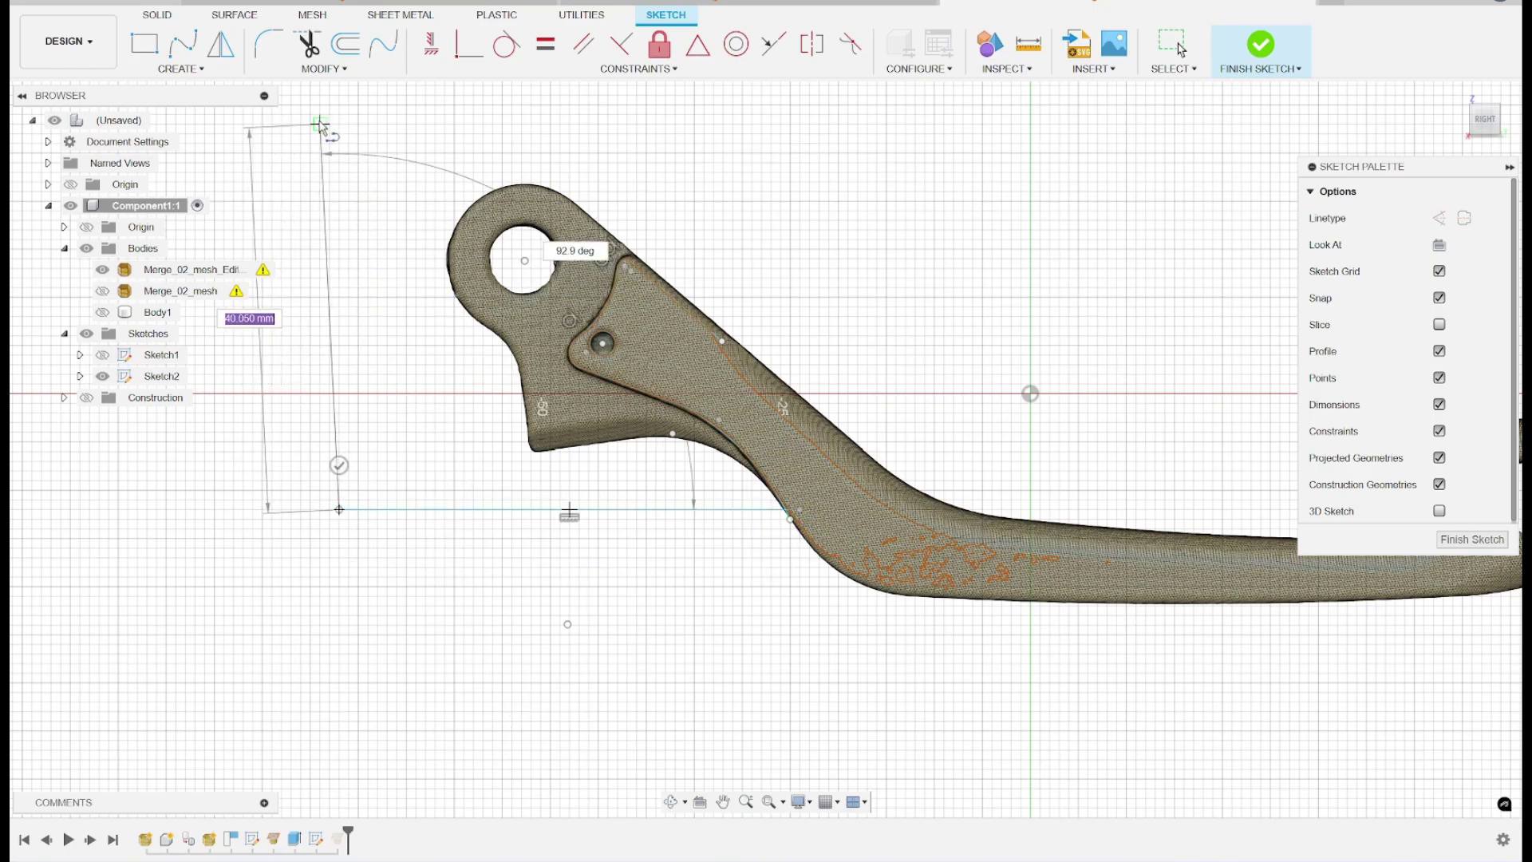
left_click(330, 124)
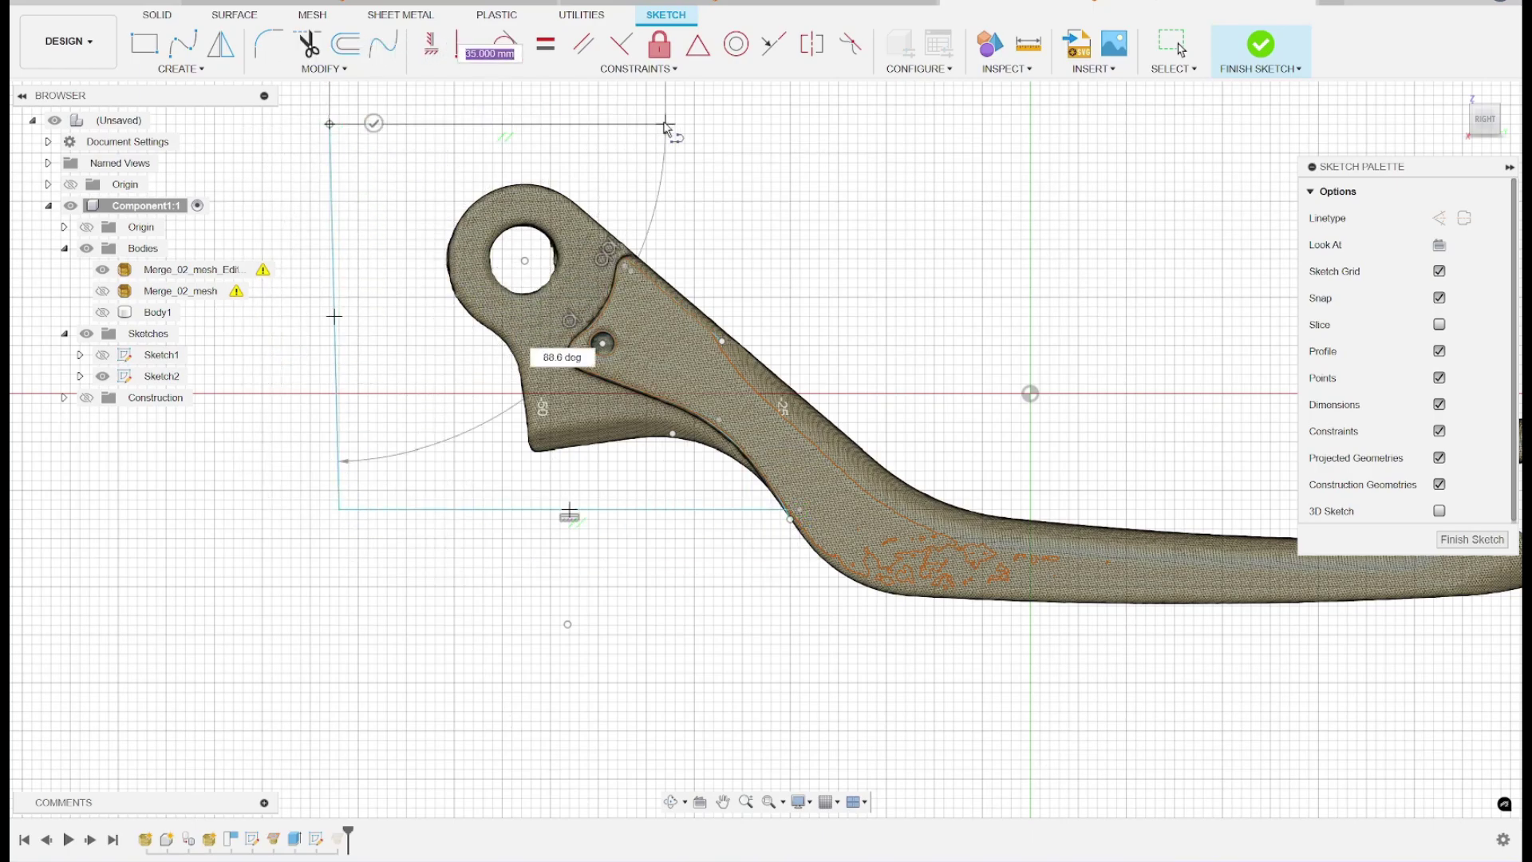
left_click(666, 125)
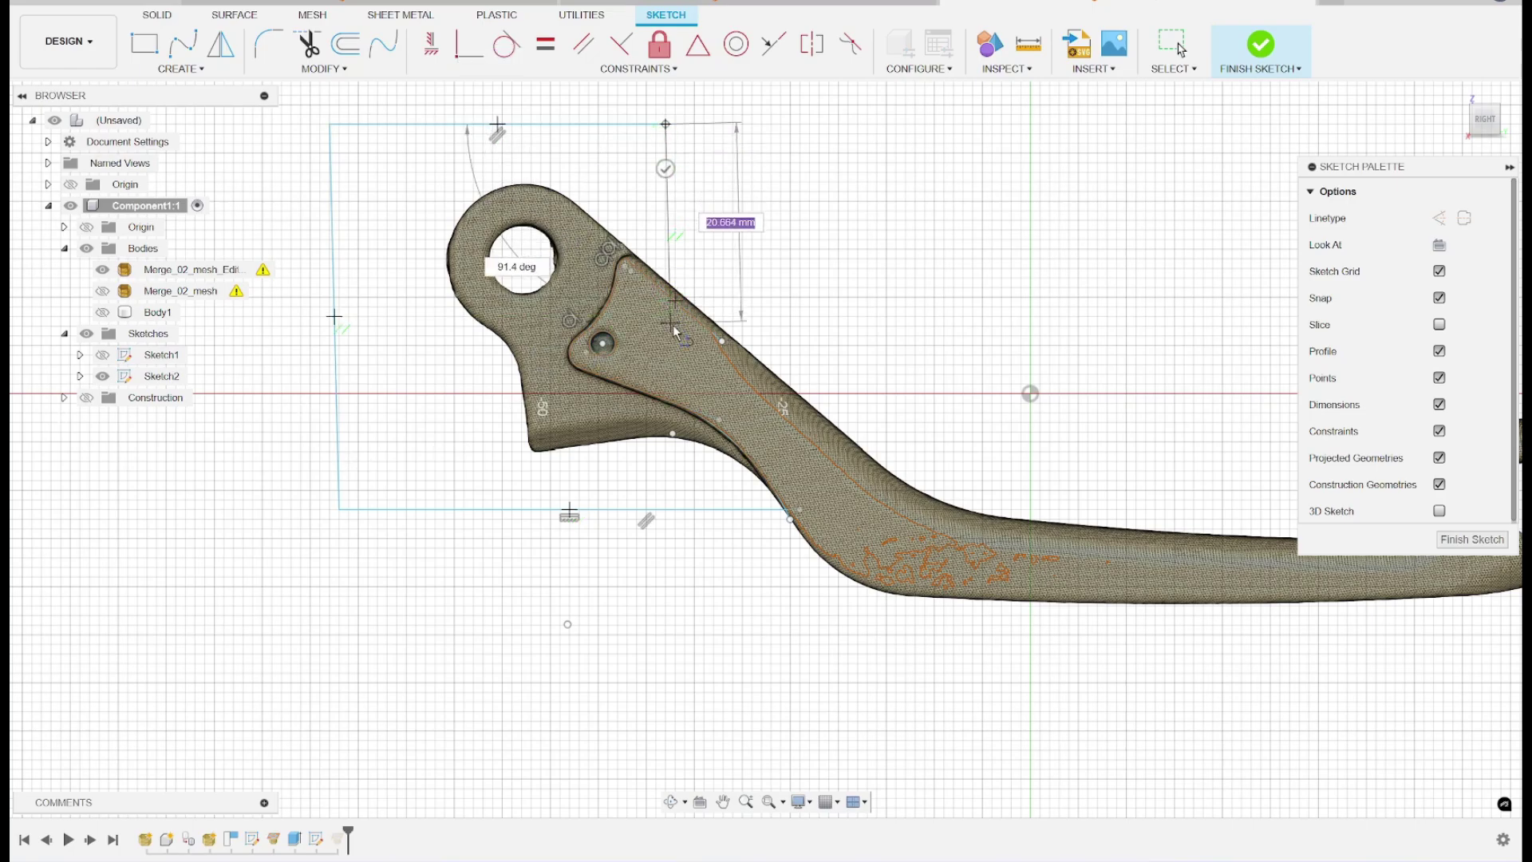
left_click(726, 363)
key("Escape")
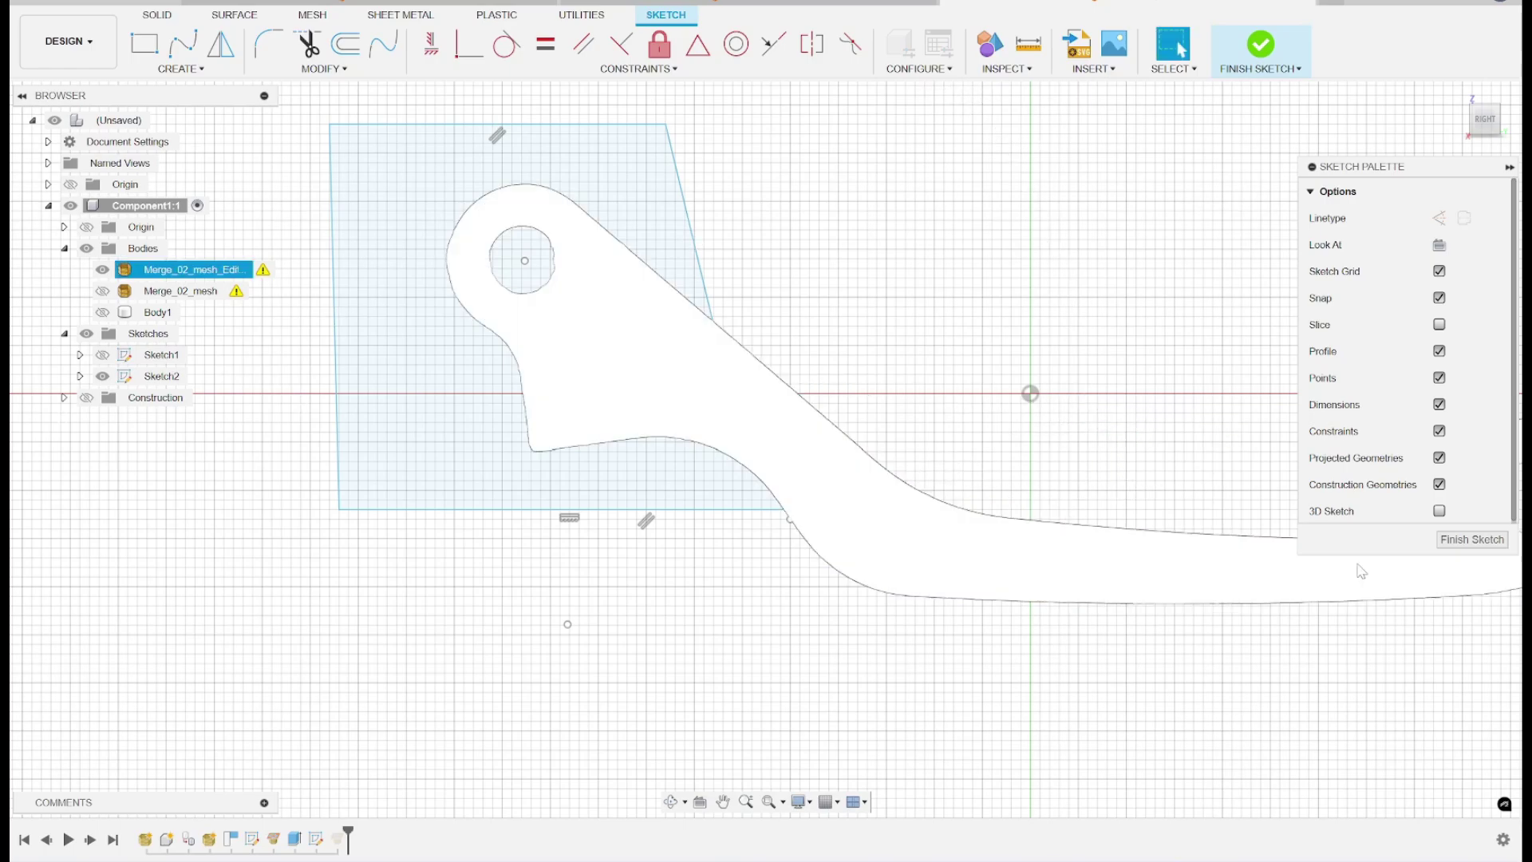
- Finish the sketch and show Body1 together with the edited mesh
left_click(1450, 549)
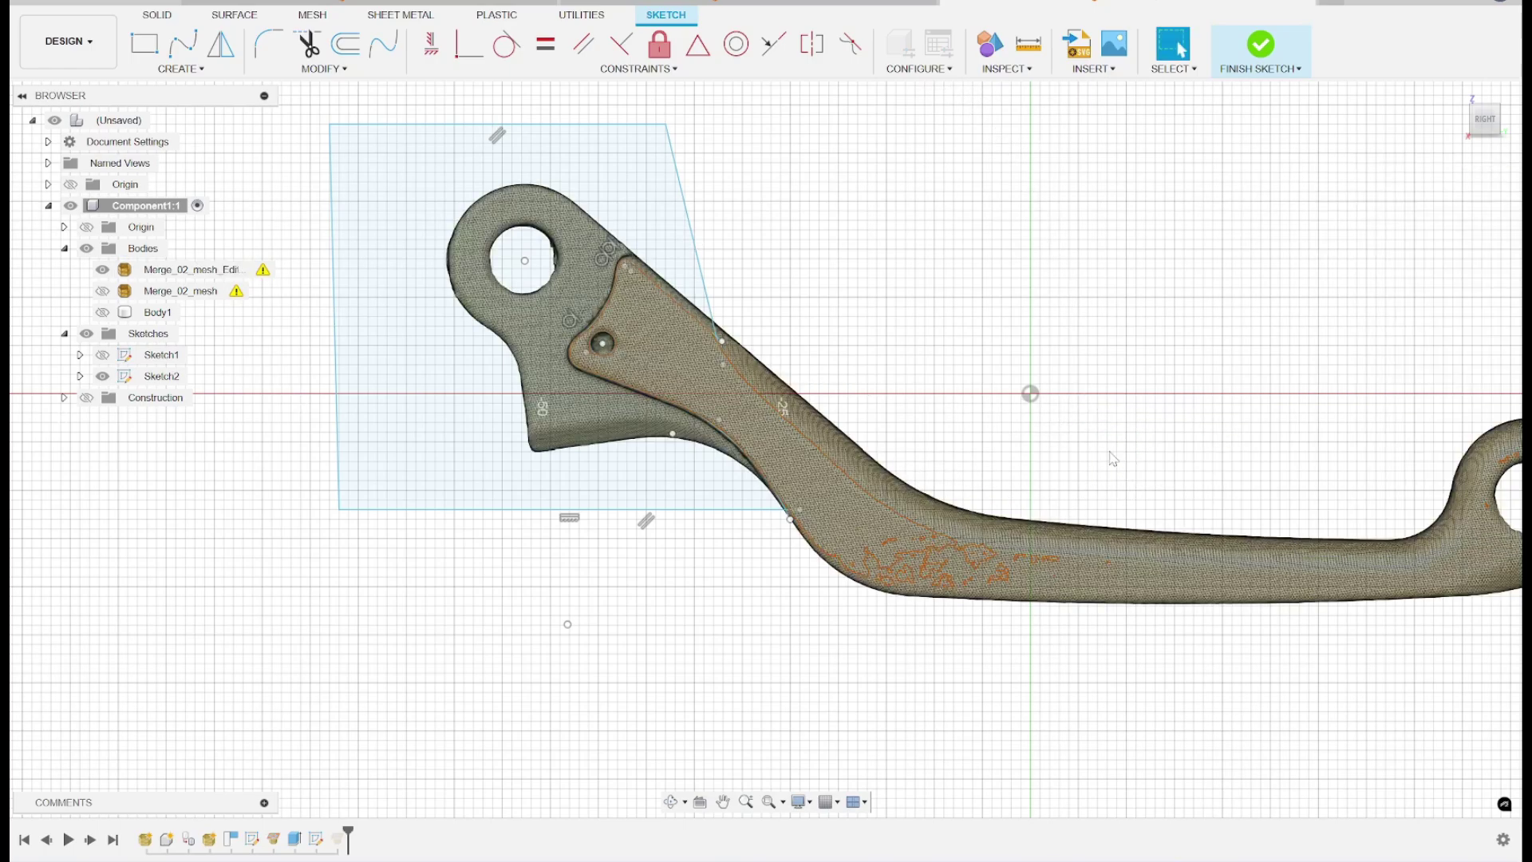
left_click(798, 428)
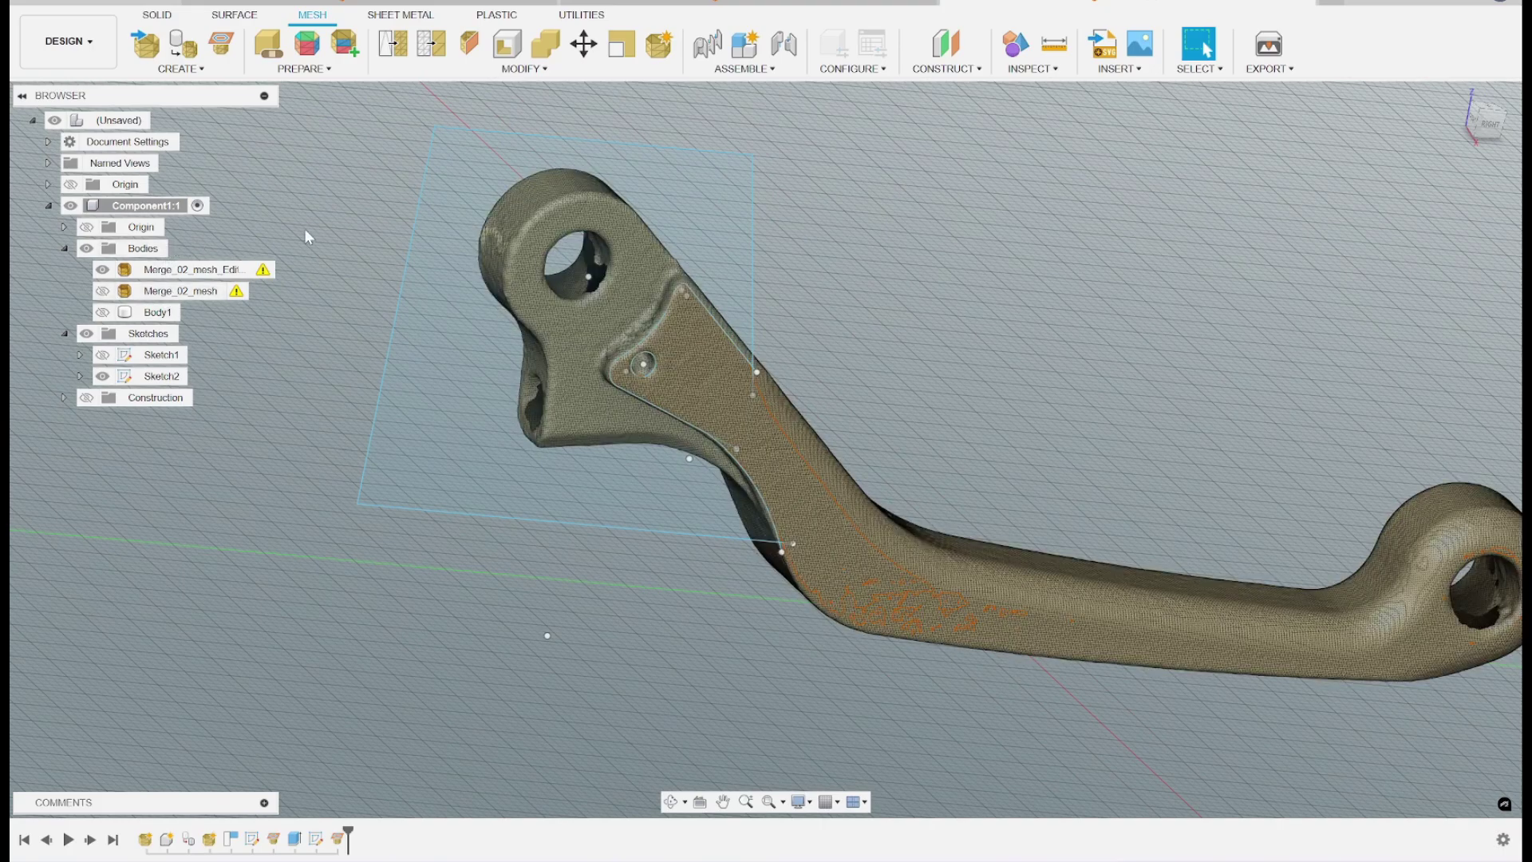
left_click(102, 312)
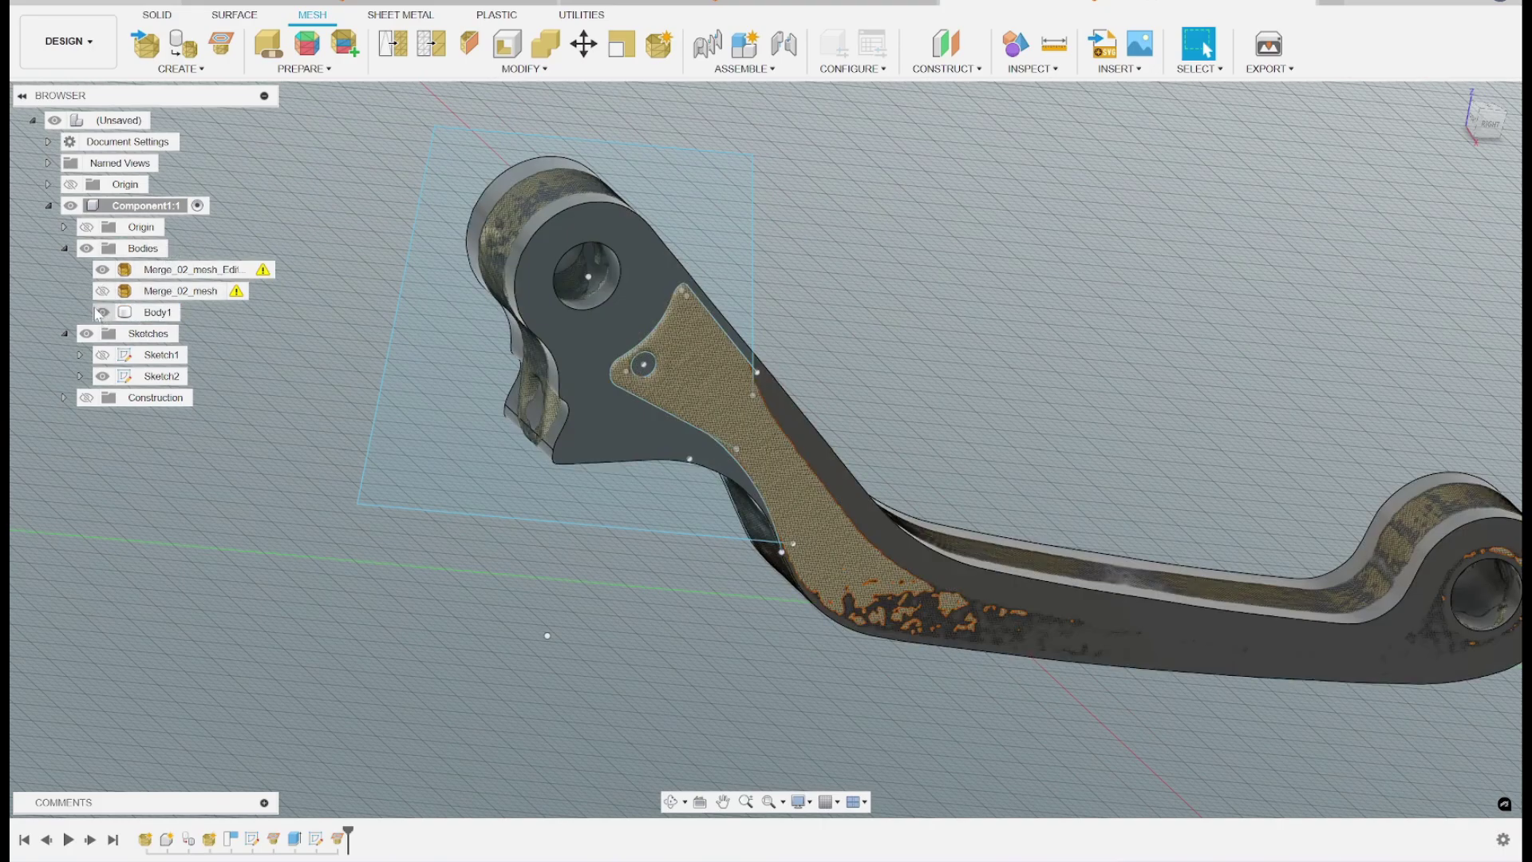
- Cut the Sketch2 profile around the pivot end 2.20 mm deep into Body1
left_click(461, 161)
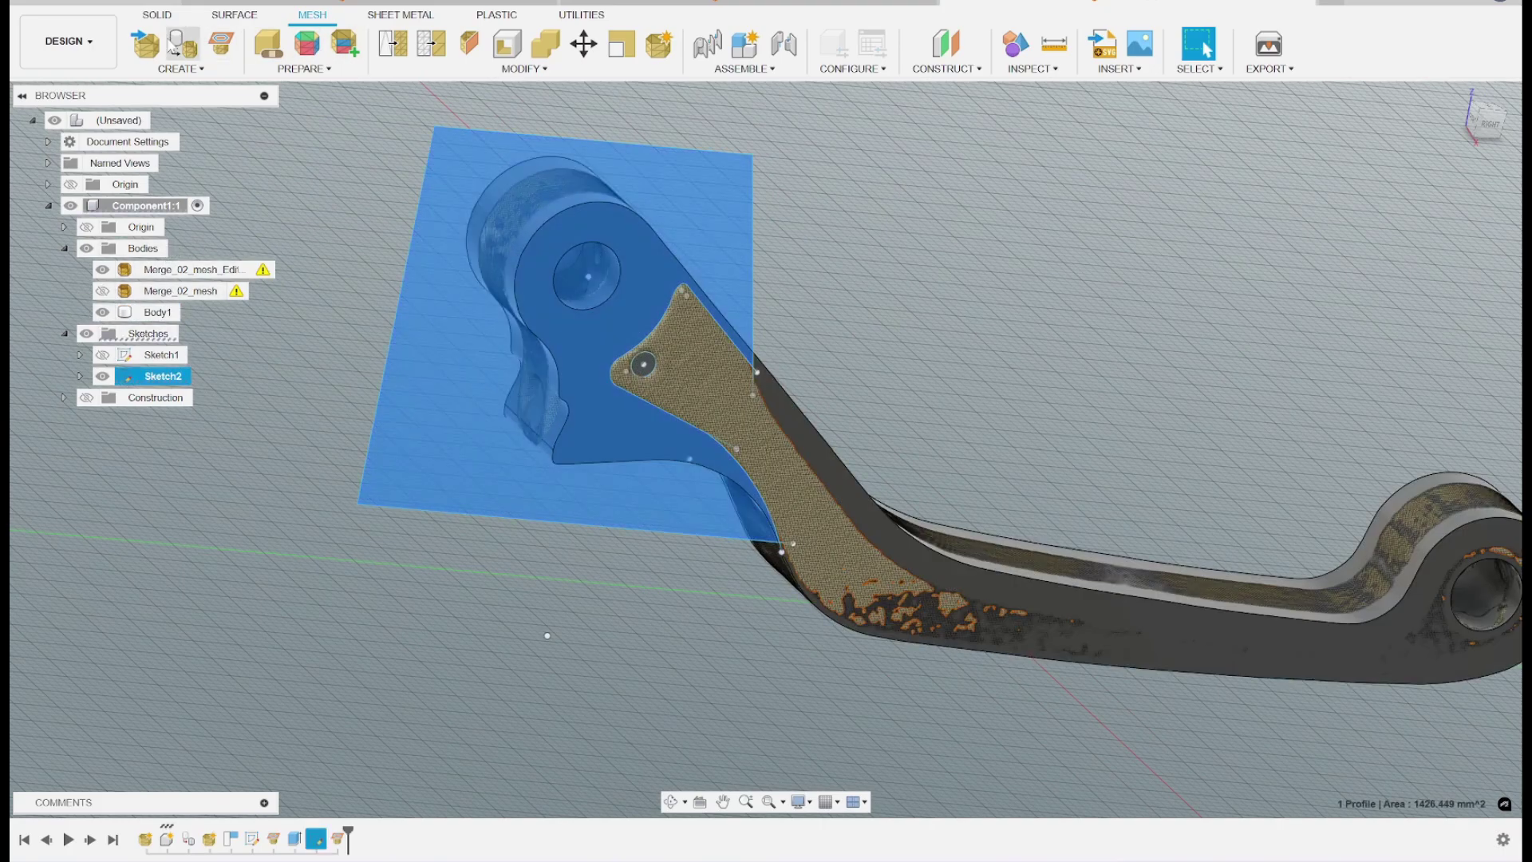
left_click(159, 16)
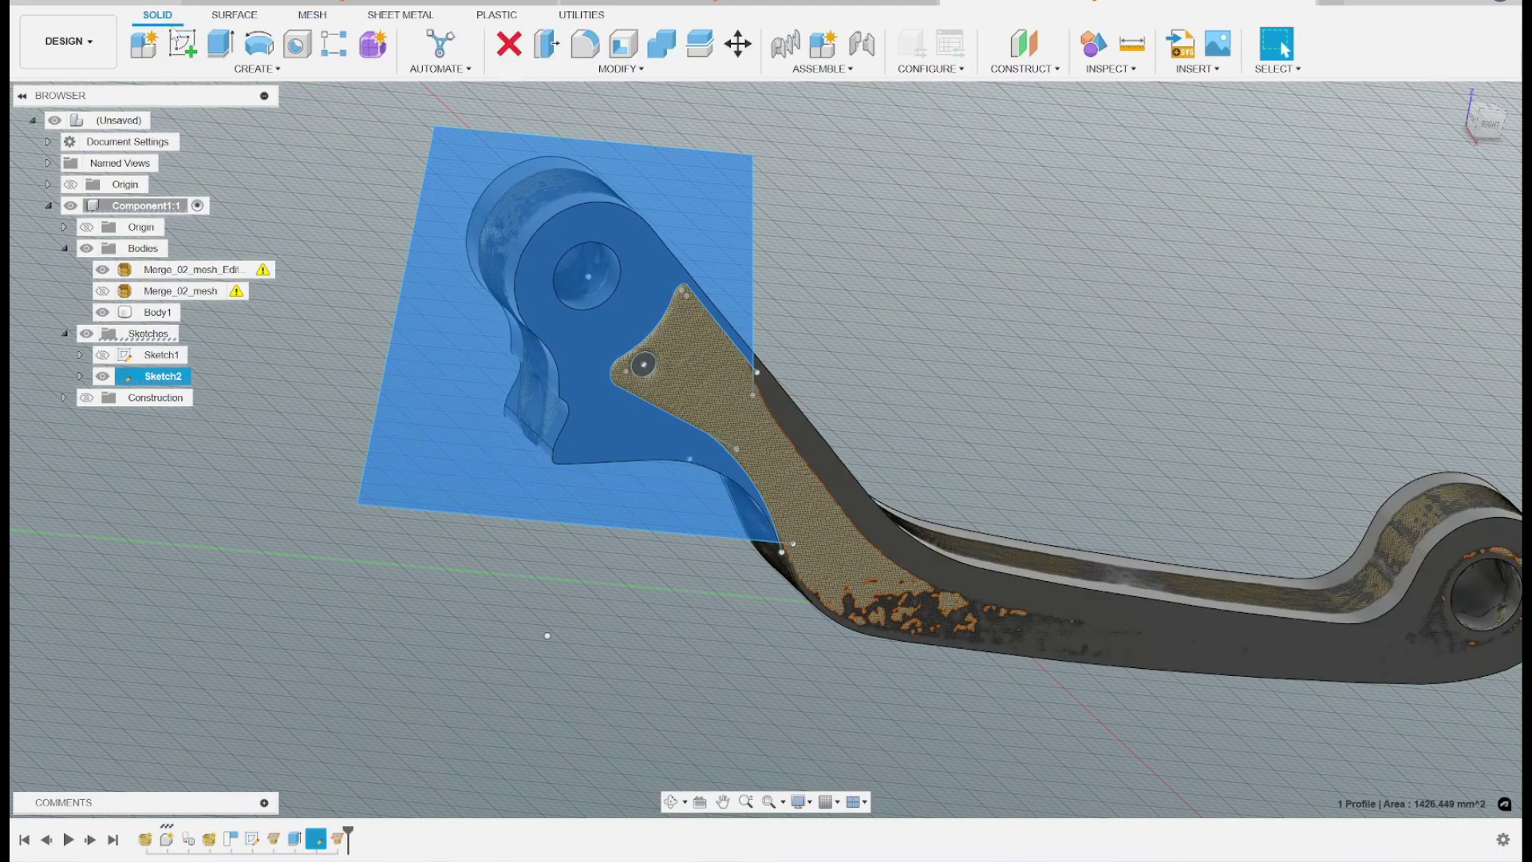
left_click(221, 43)
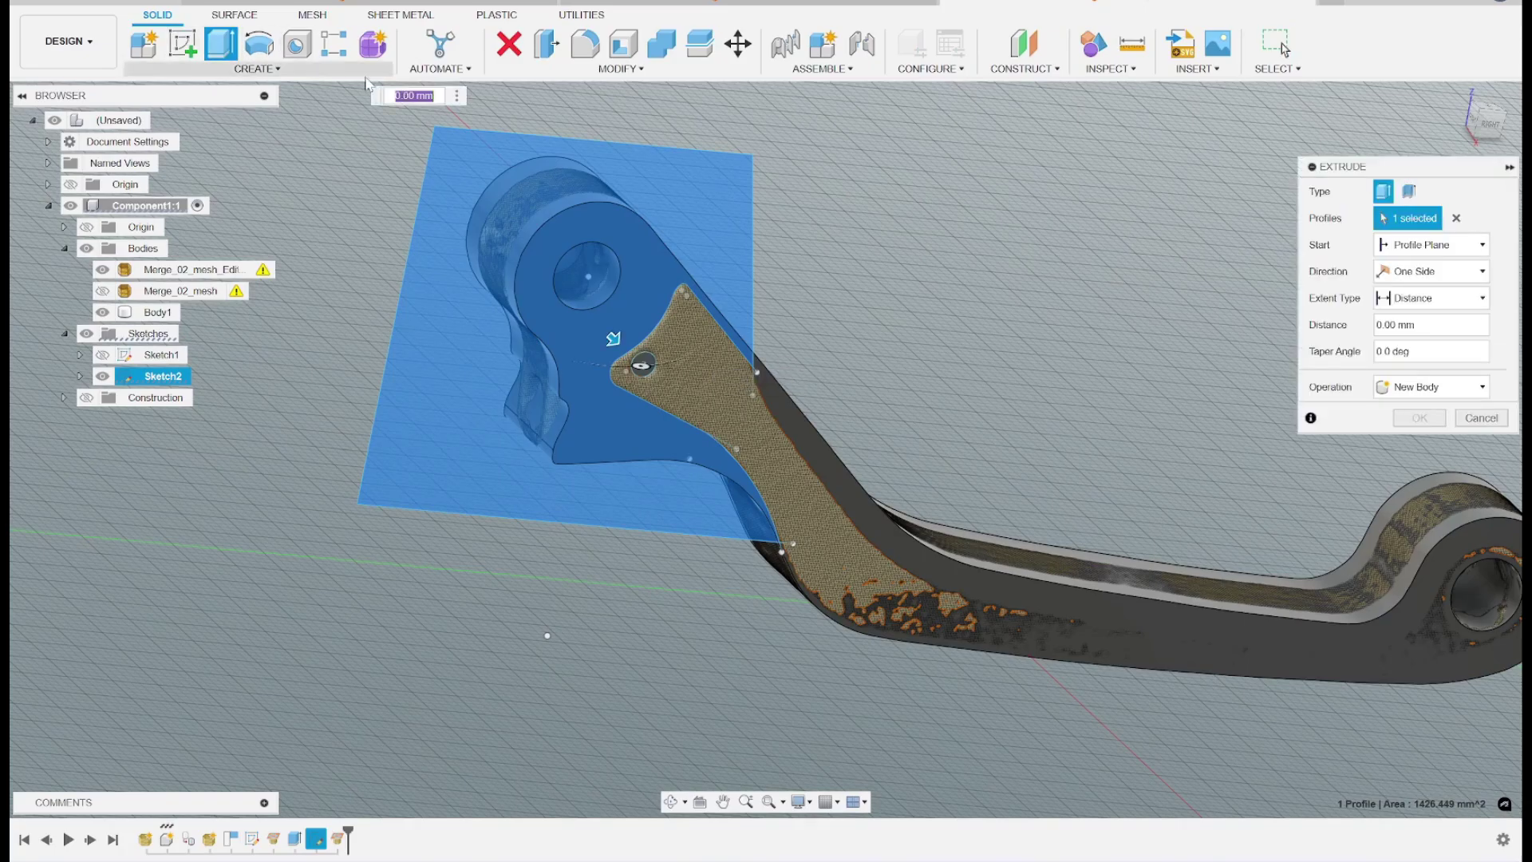
left_click(1489, 114)
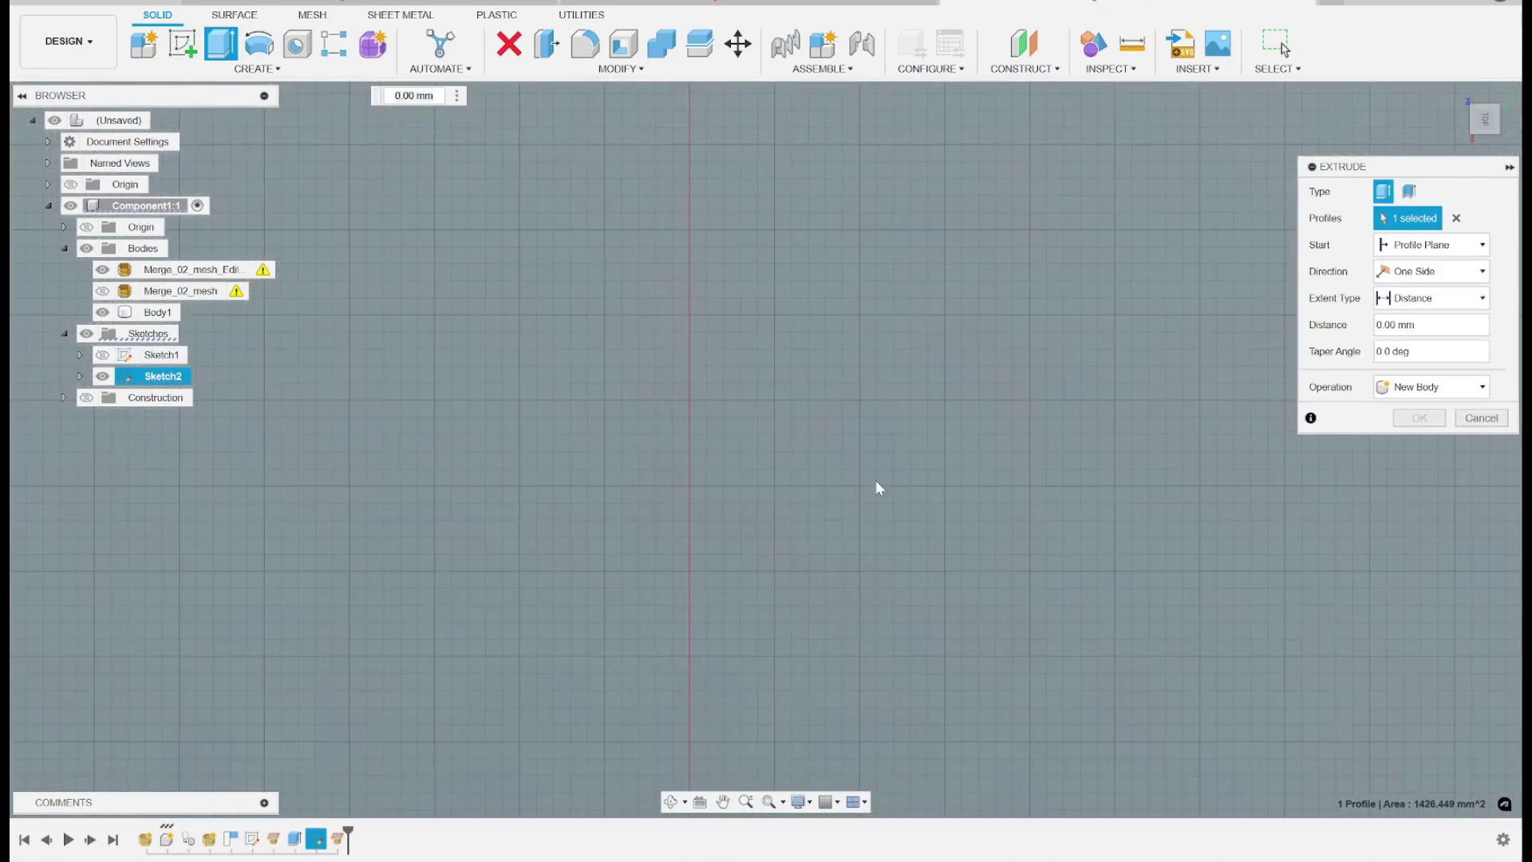
scroll(873, 500, "down", 5)
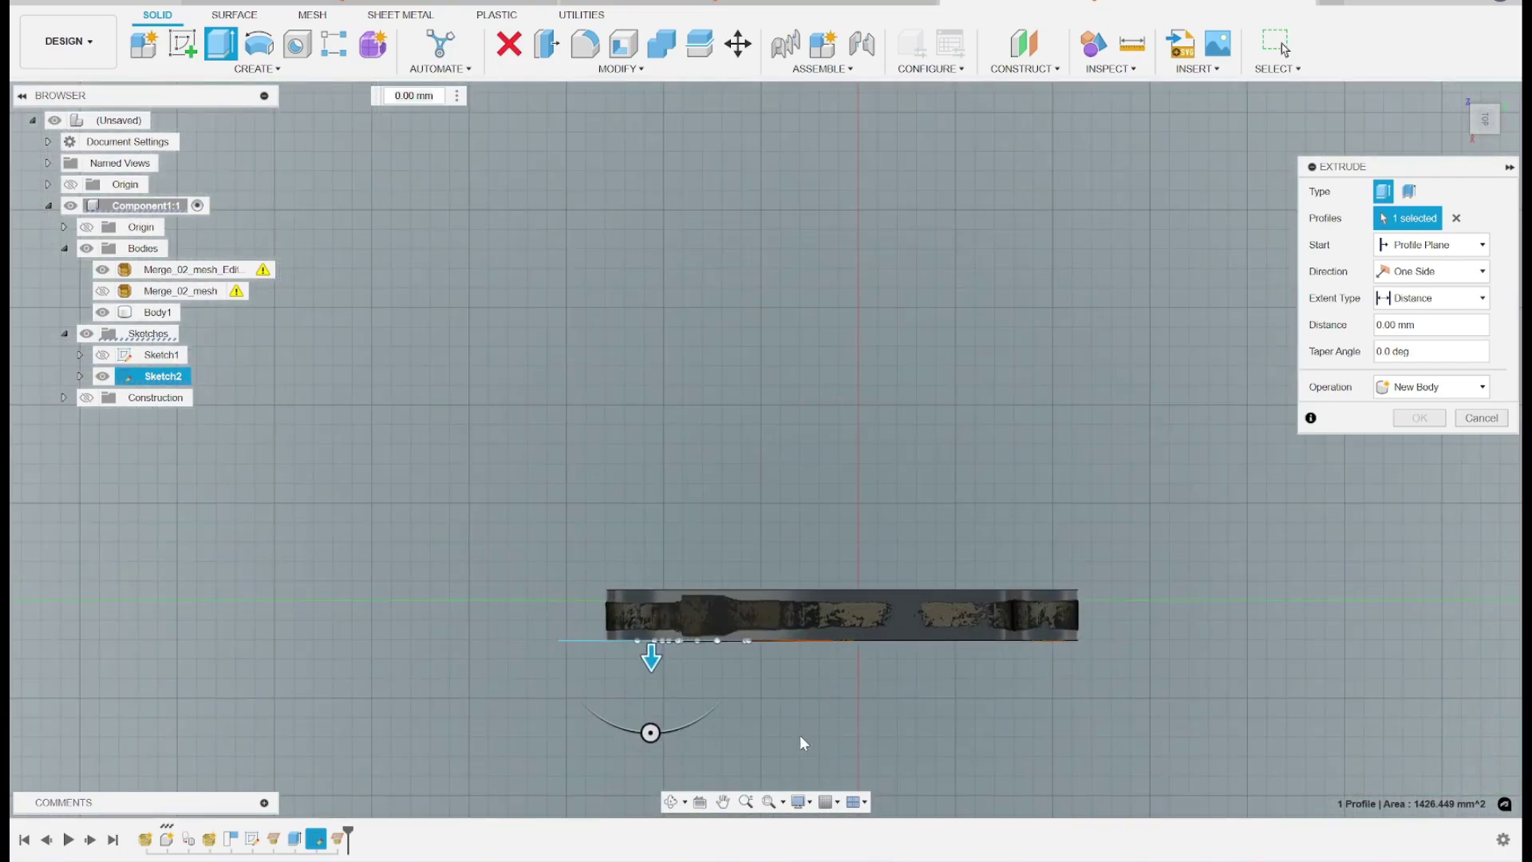
scroll(607, 650, "up", 6)
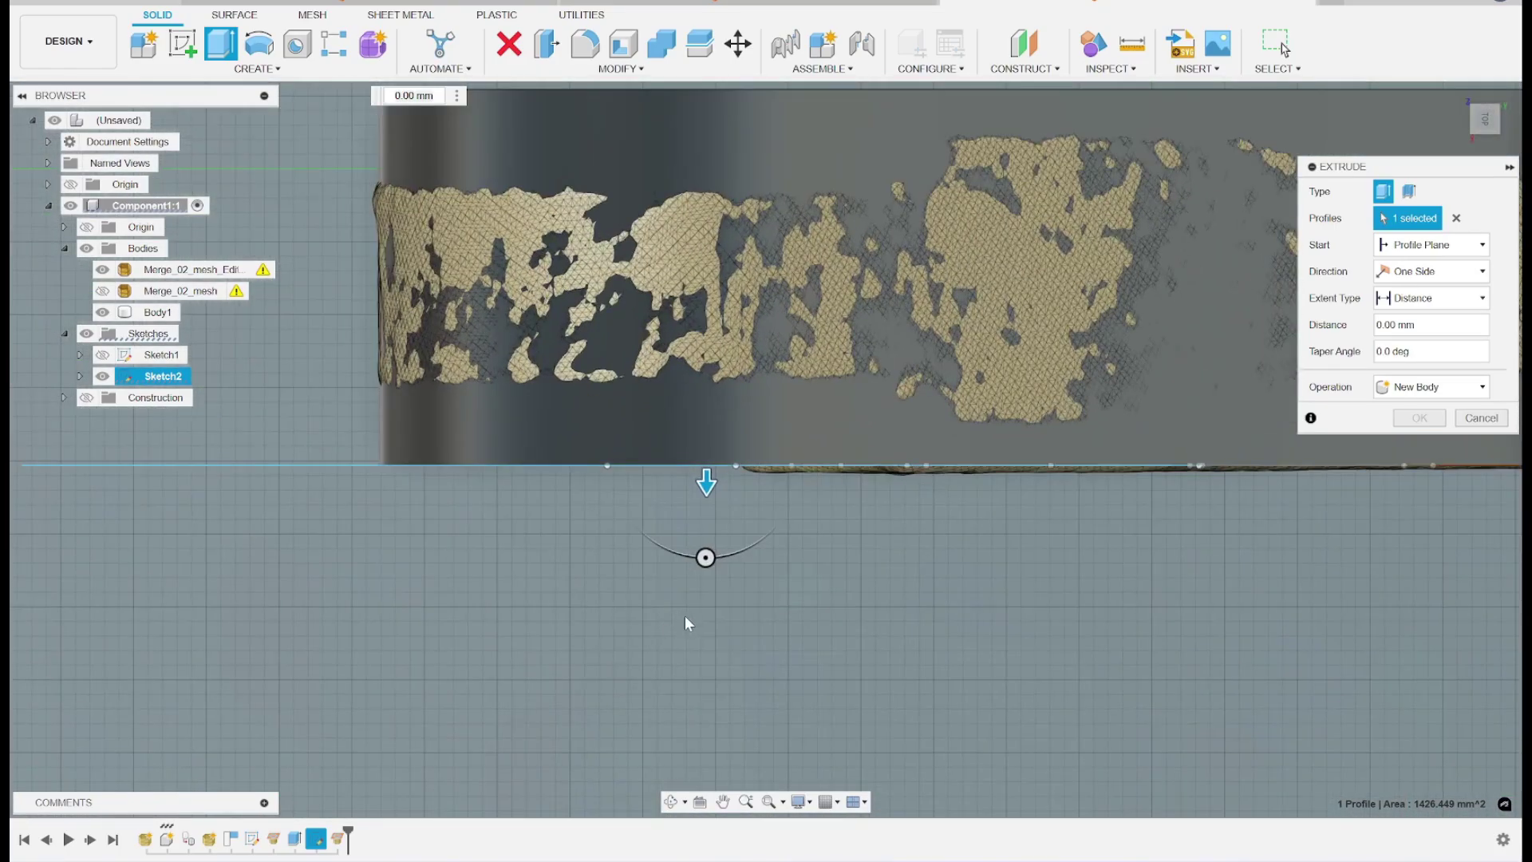
left_click_drag(706, 488, 705, 422)
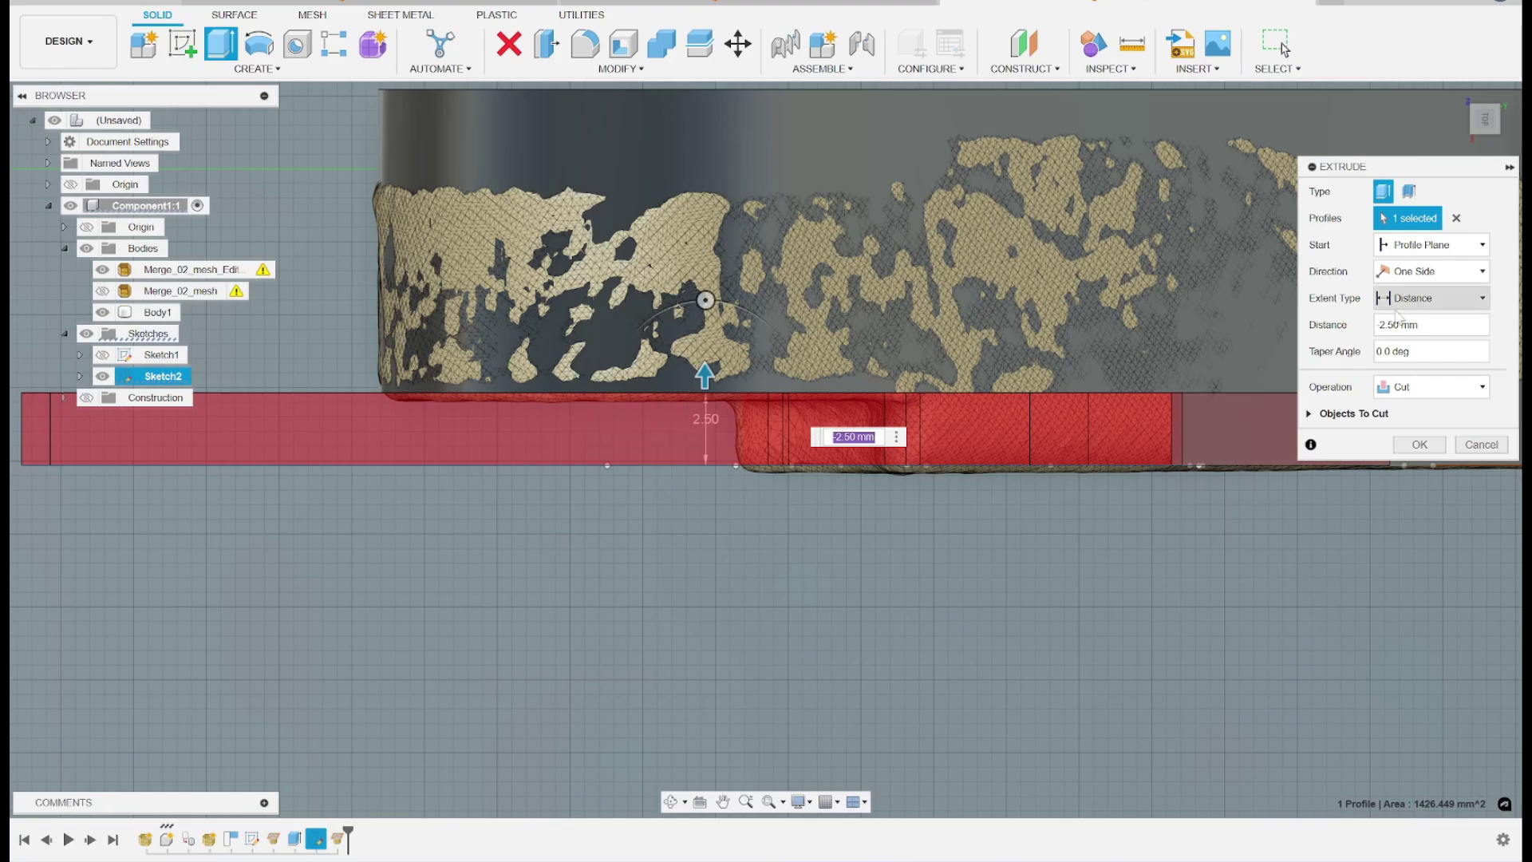
left_click(1393, 324)
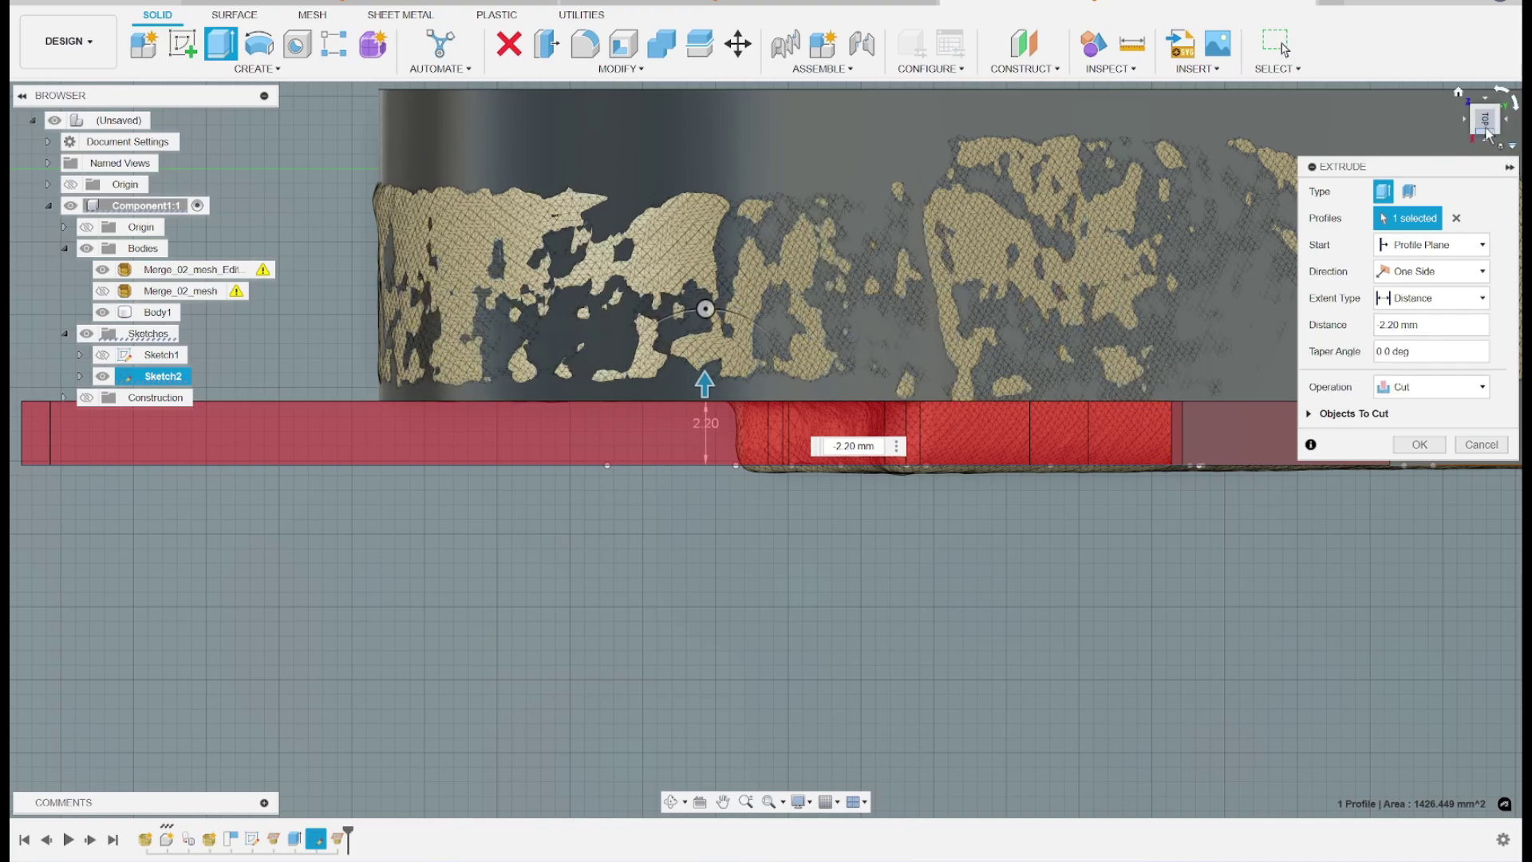
left_click_drag(1486, 124, 1483, 74)
scroll(1052, 379, "down", 5)
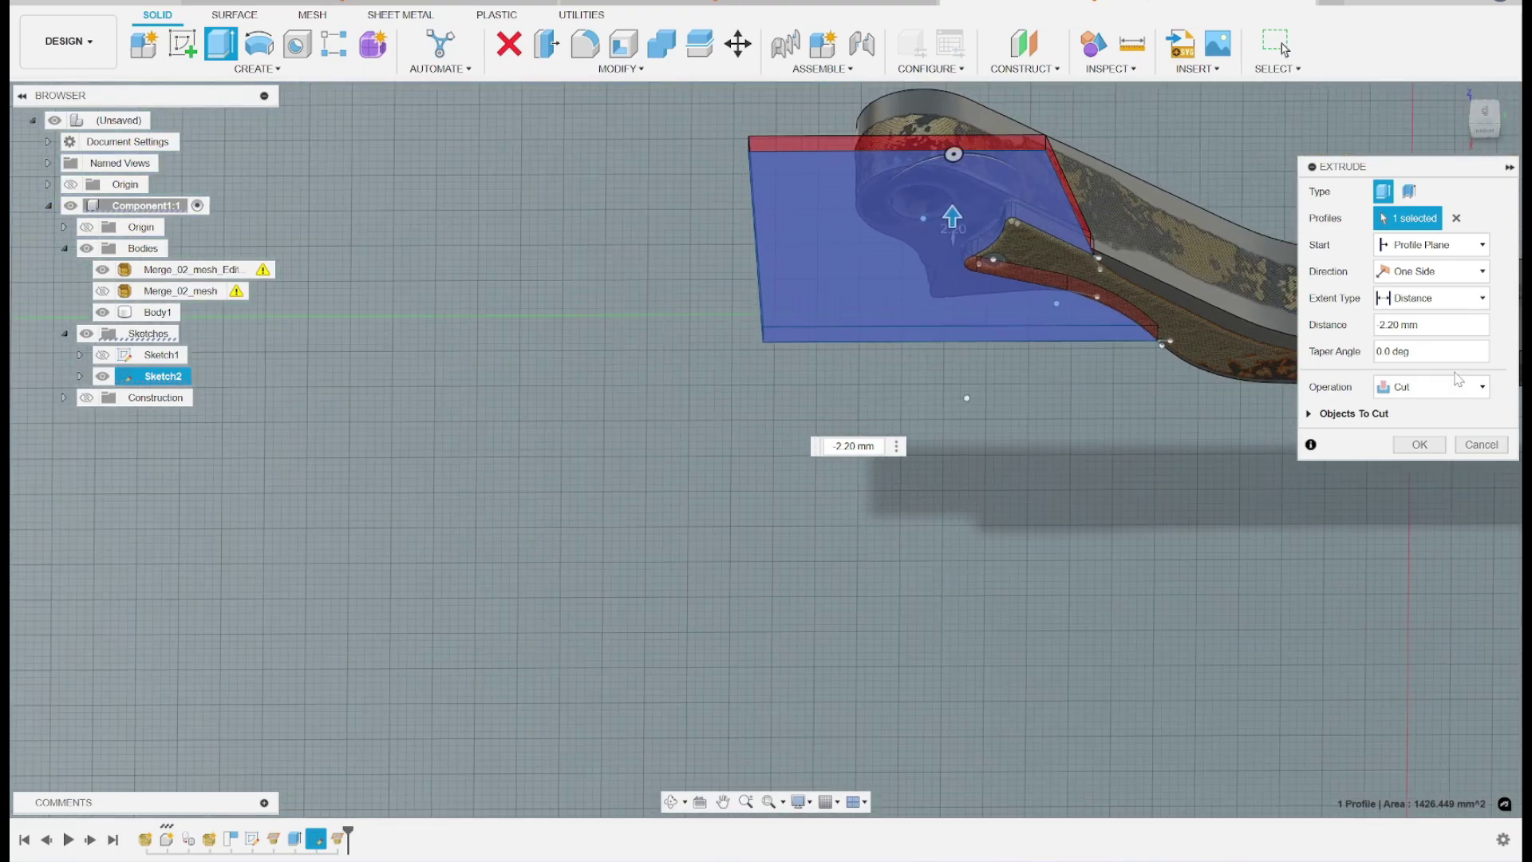
left_click(1417, 444)
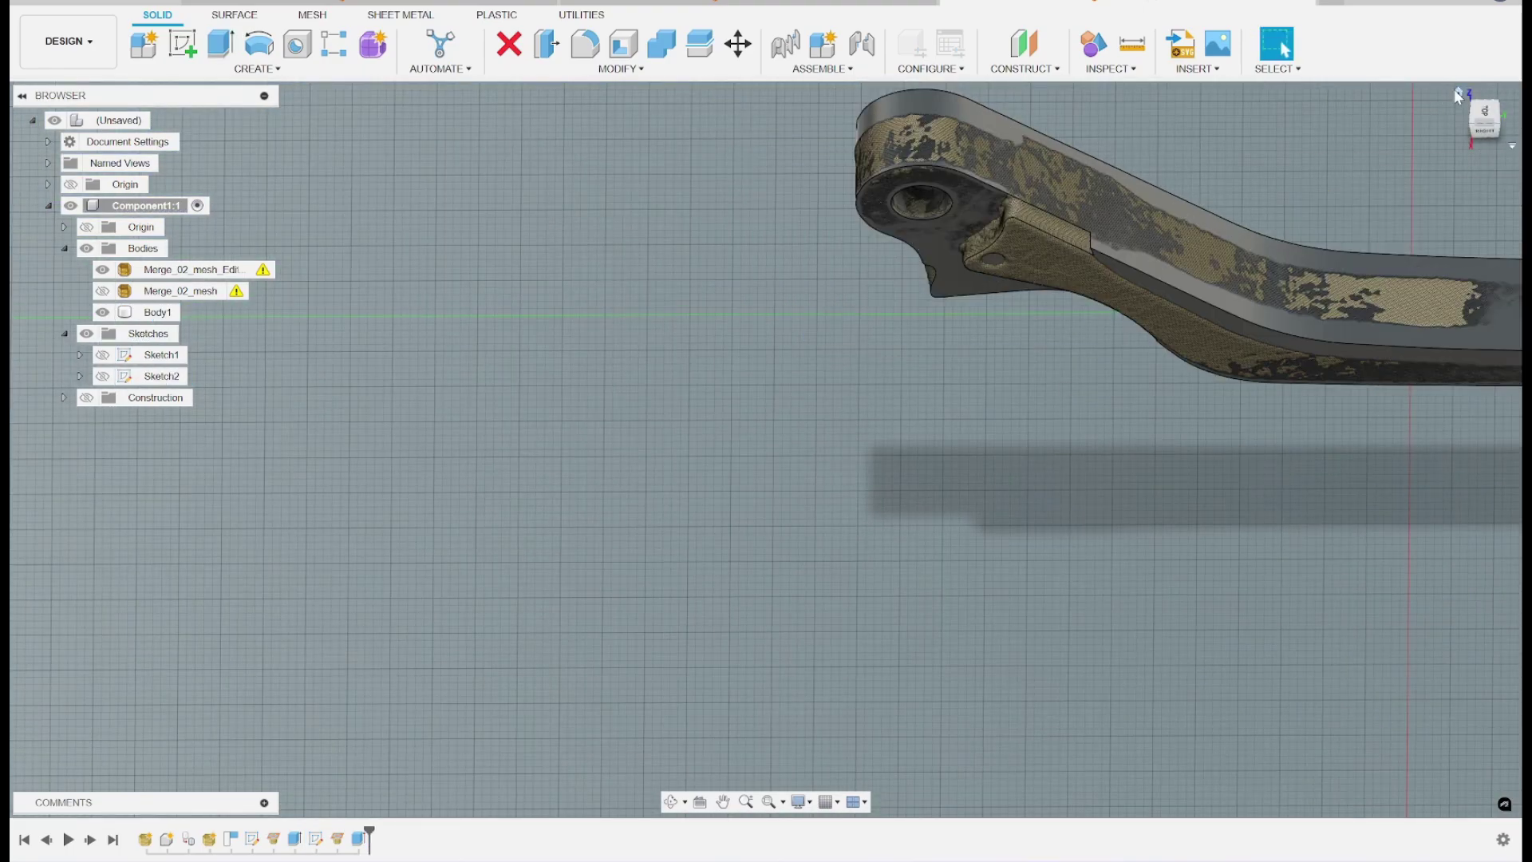
- Compare the recess cut with the edited mesh around the pivot end, viewing Body1 alone, the mesh alone and both together
middle_click_drag(1323, 193, 1071, 416)
scroll(1071, 415, "down", 3)
scroll(1071, 416, "up", 6)
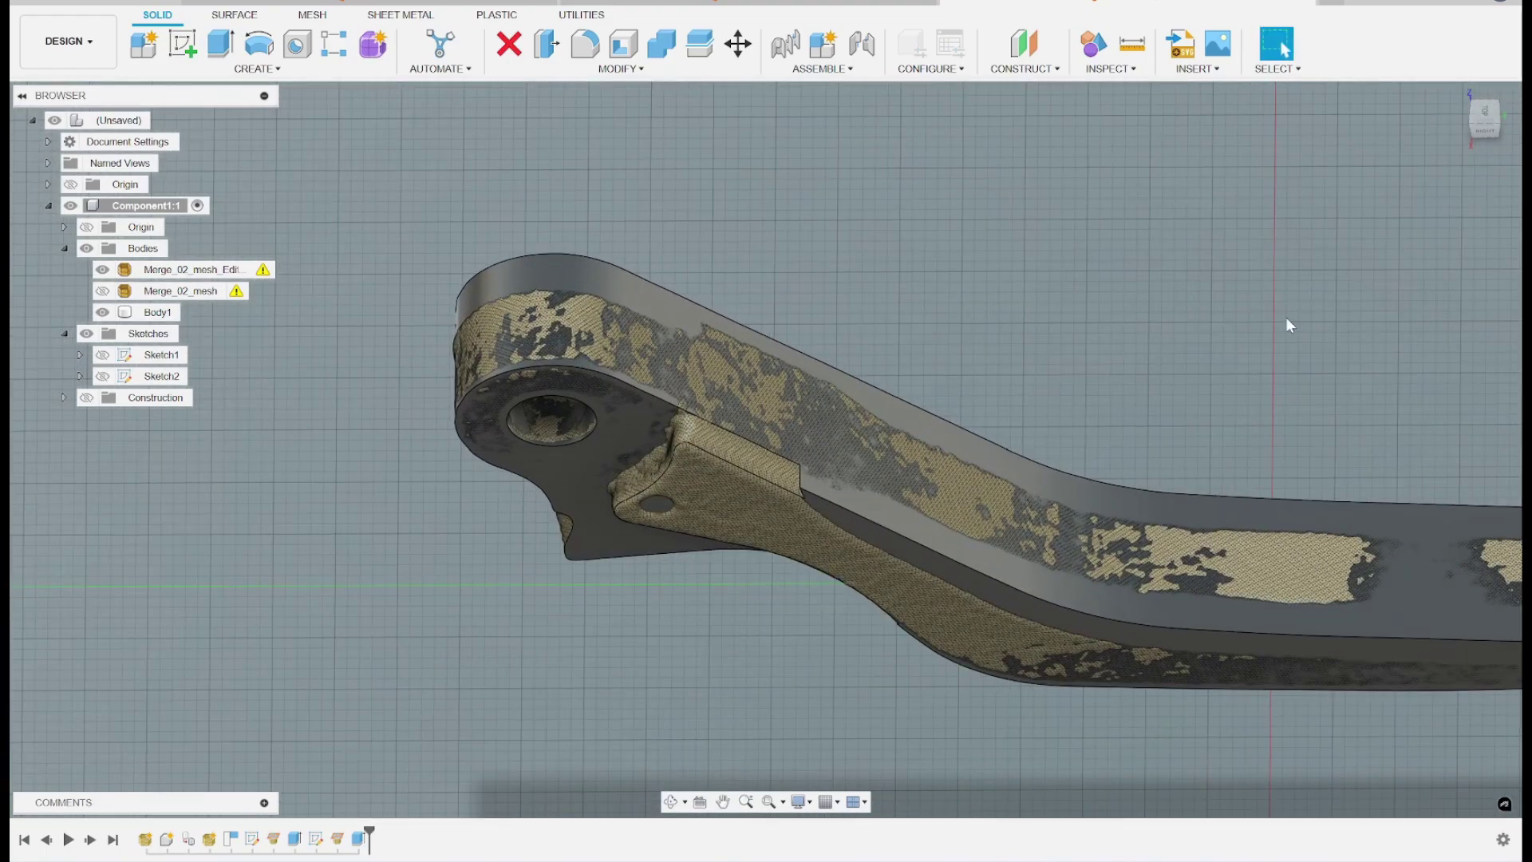
mouse_move(1474, 127)
left_mouse_down()
mouse_move(1483, 90)
mouse_move(1477, 119)
left_mouse_up()
left_click(102, 269)
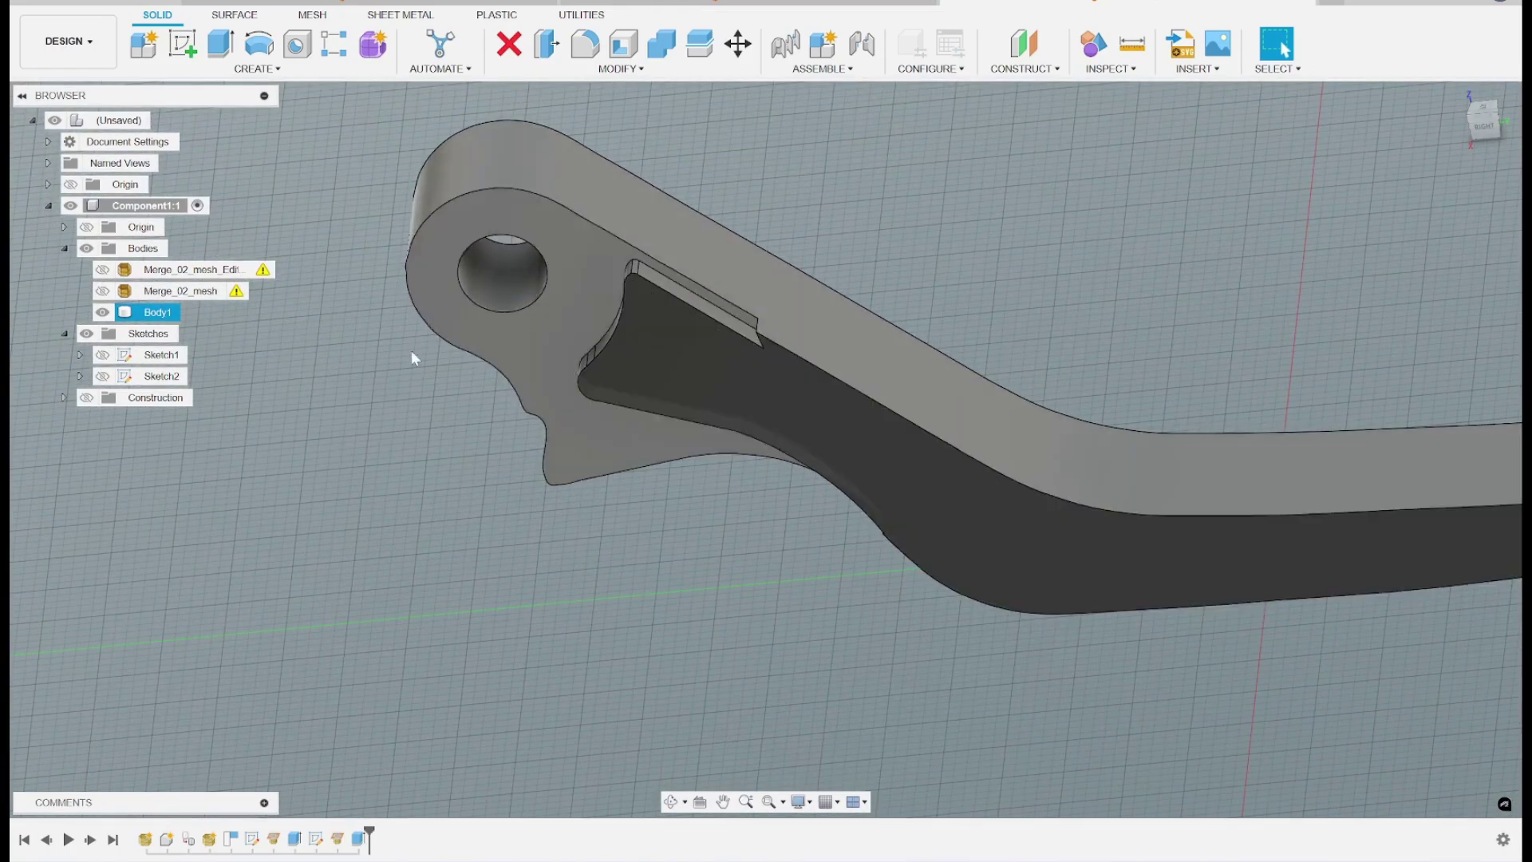
left_click(103, 270)
left_click(104, 312)
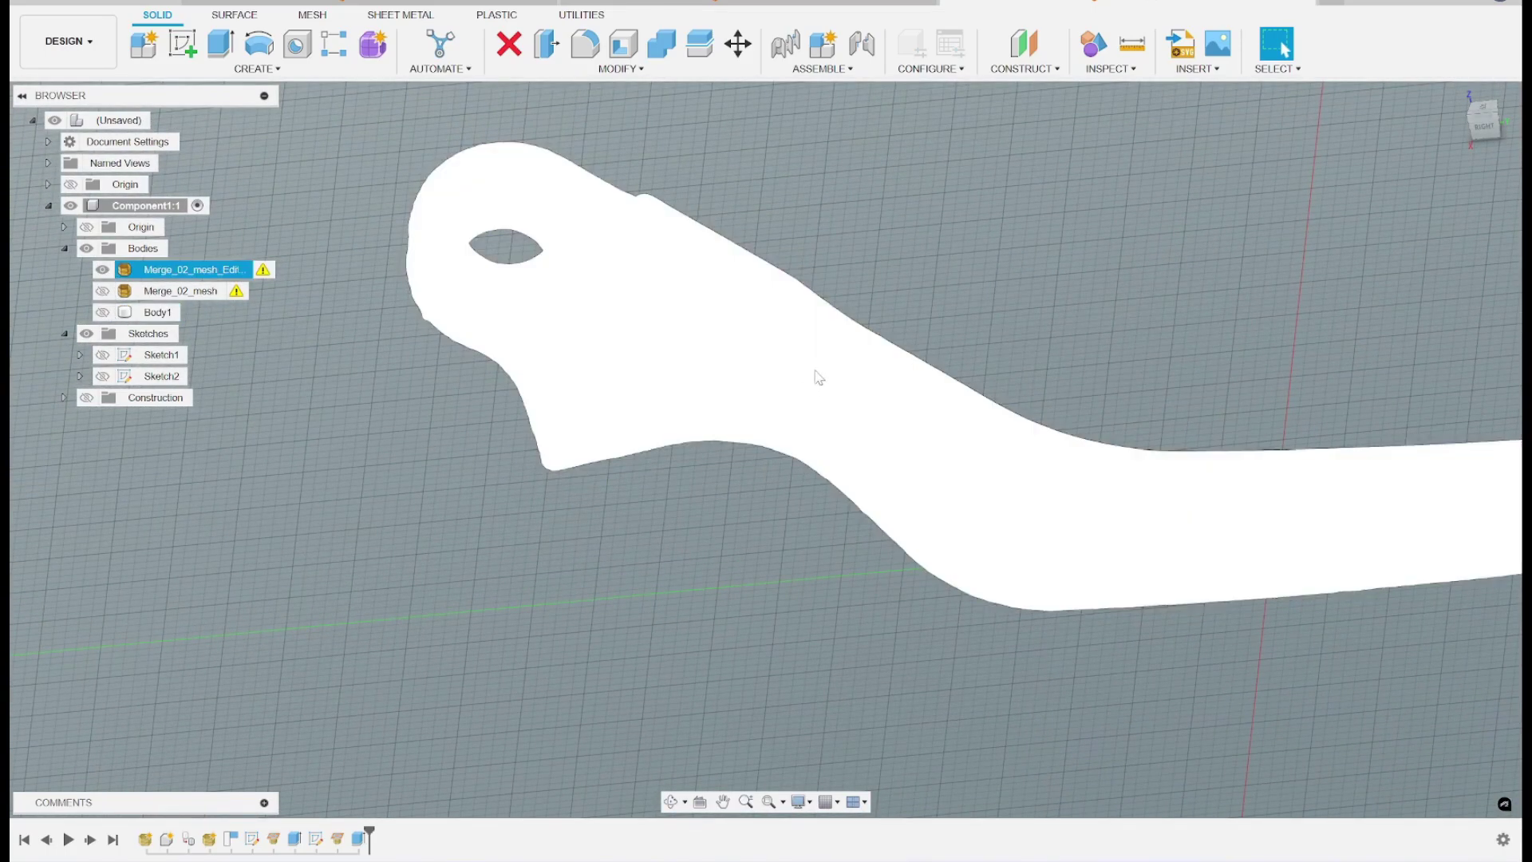
mouse_move(1482, 127)
left_mouse_down()
mouse_move(1484, 92)
mouse_move(1481, 110)
left_mouse_up()
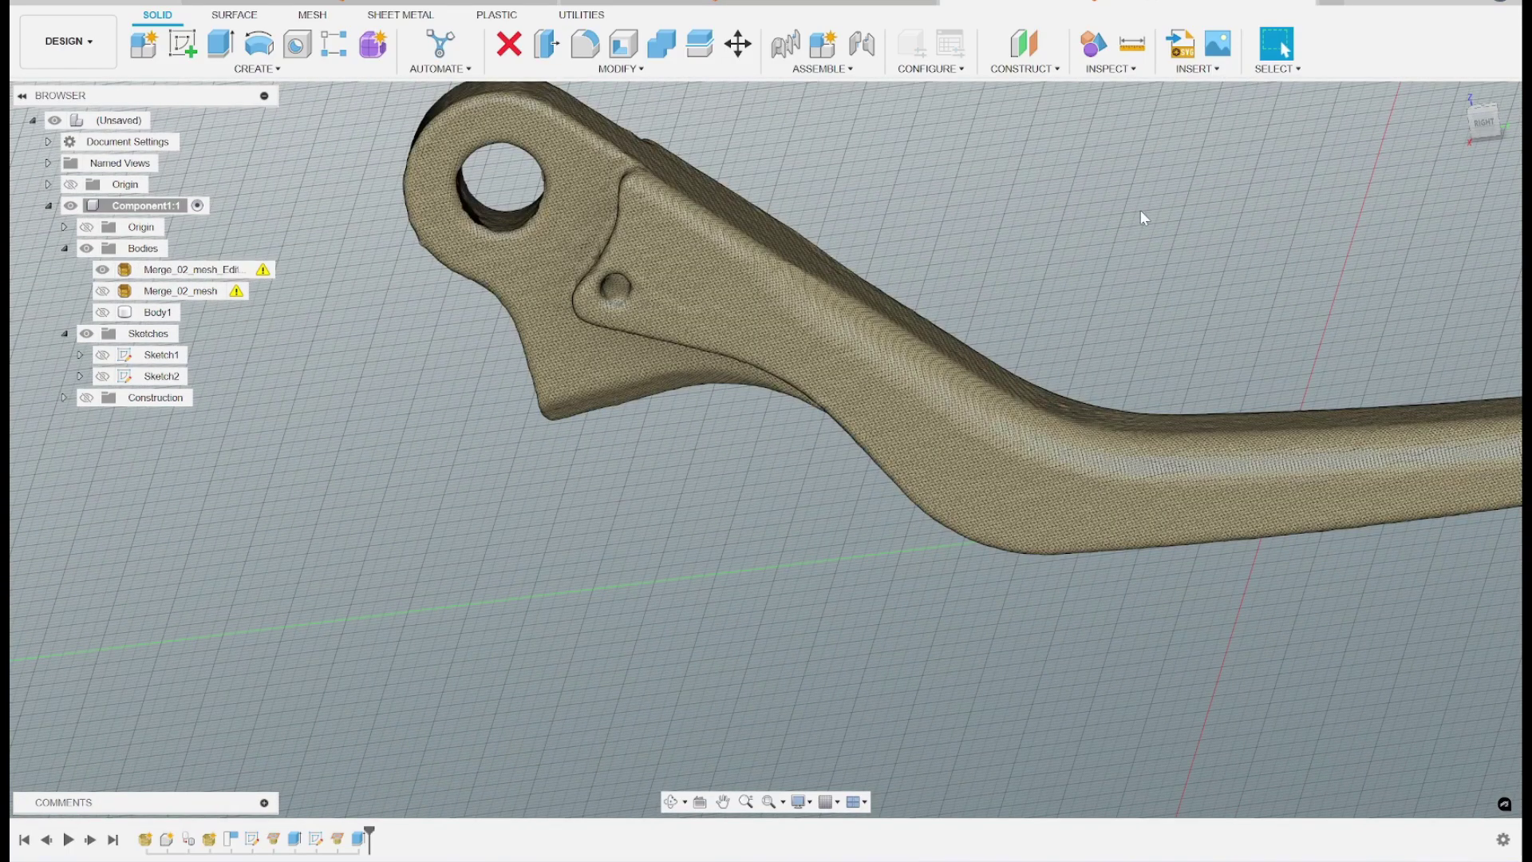
left_click(102, 311)
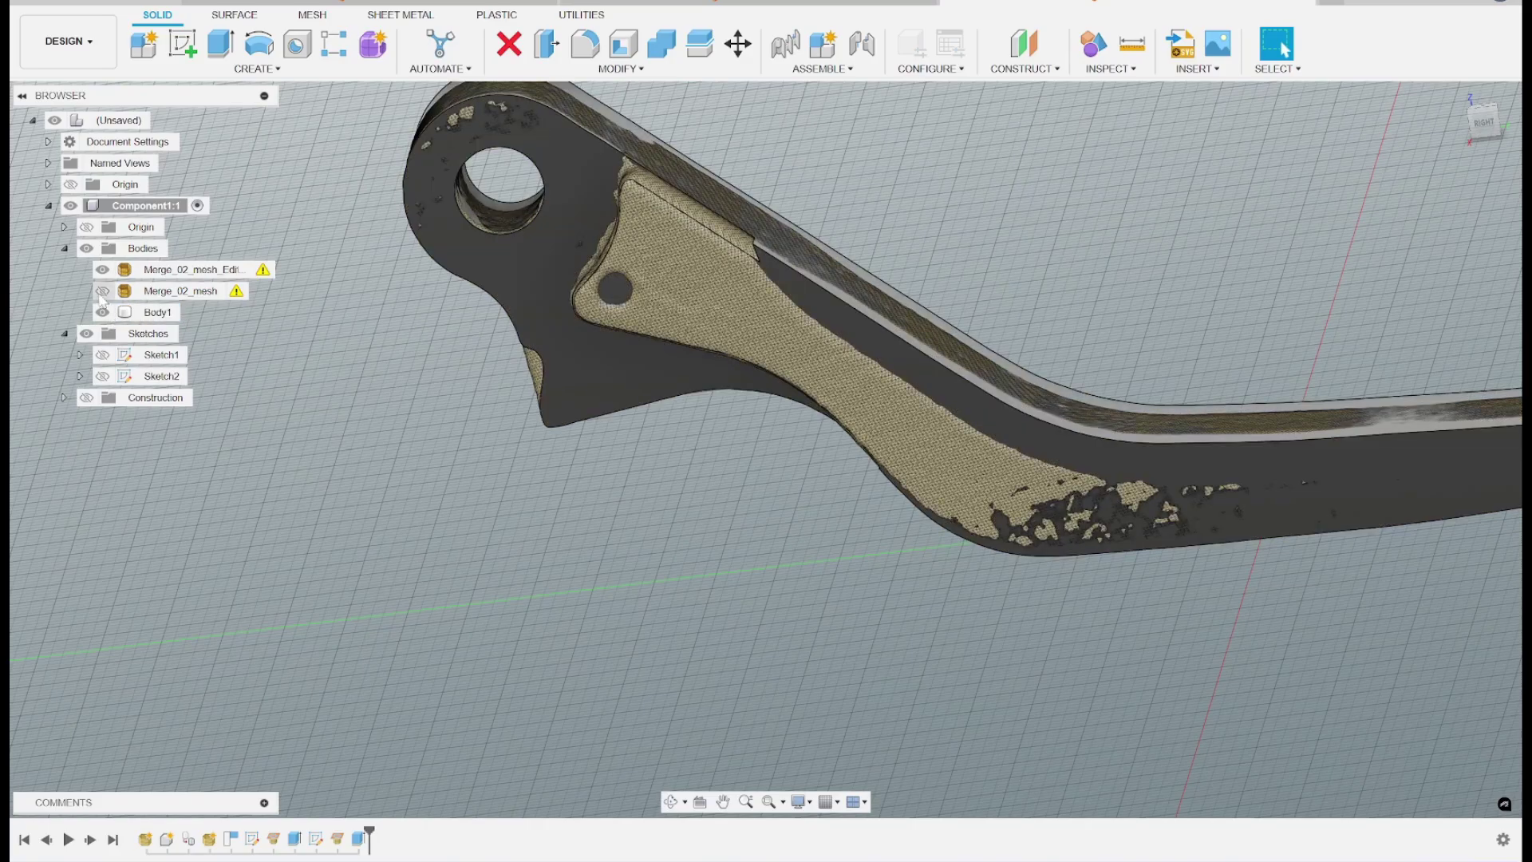
- Start a new sketch on the flat side face of Body1 opposite the recess cut
mouse_move(1489, 132)
left_mouse_down()
mouse_move(1490, 227)
mouse_move(1444, 267)
left_mouse_up()
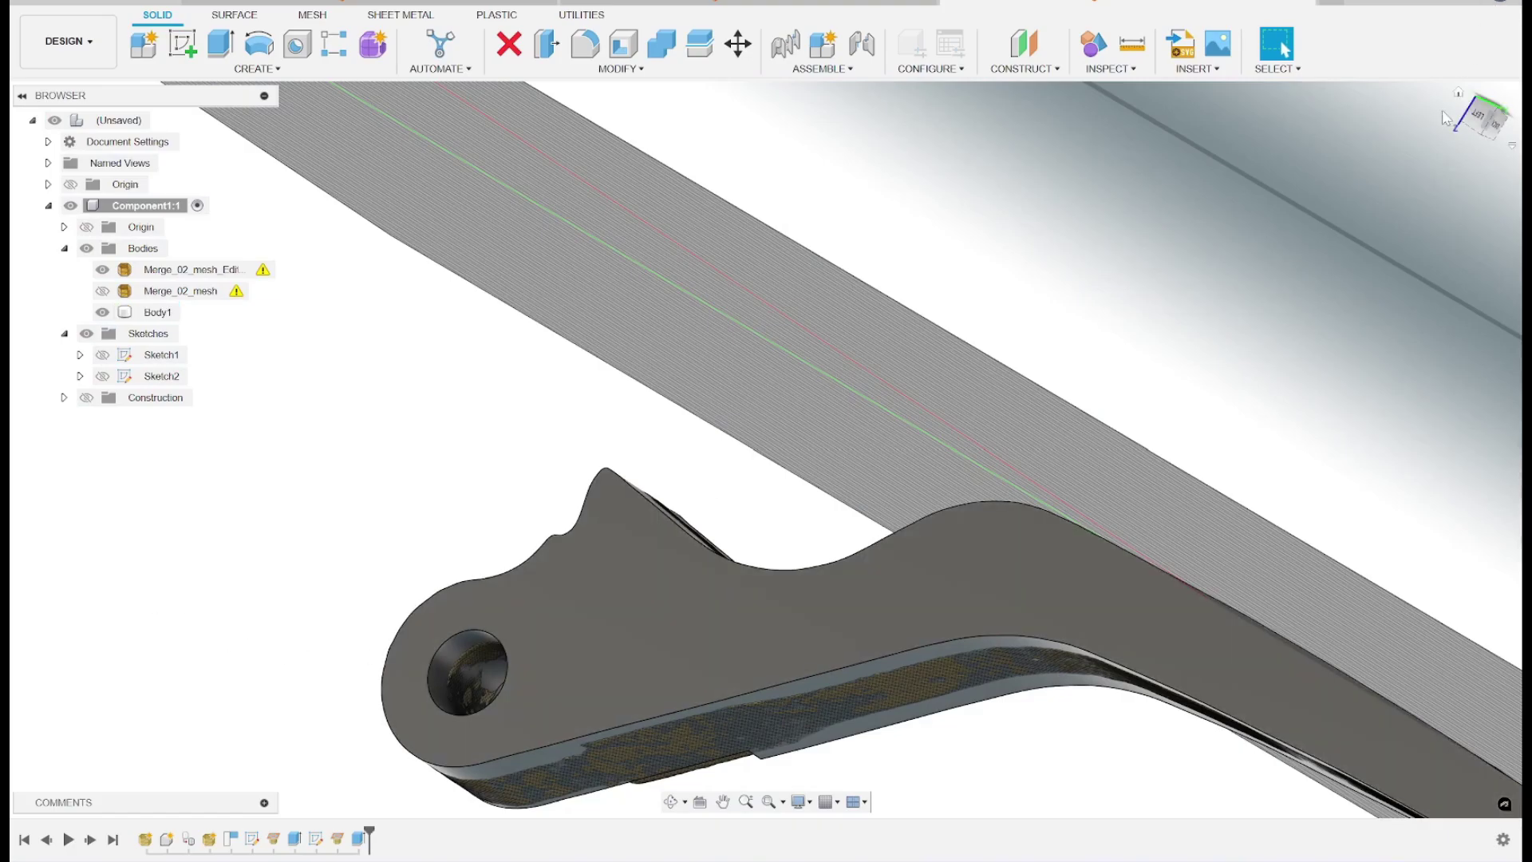
left_click(1458, 93)
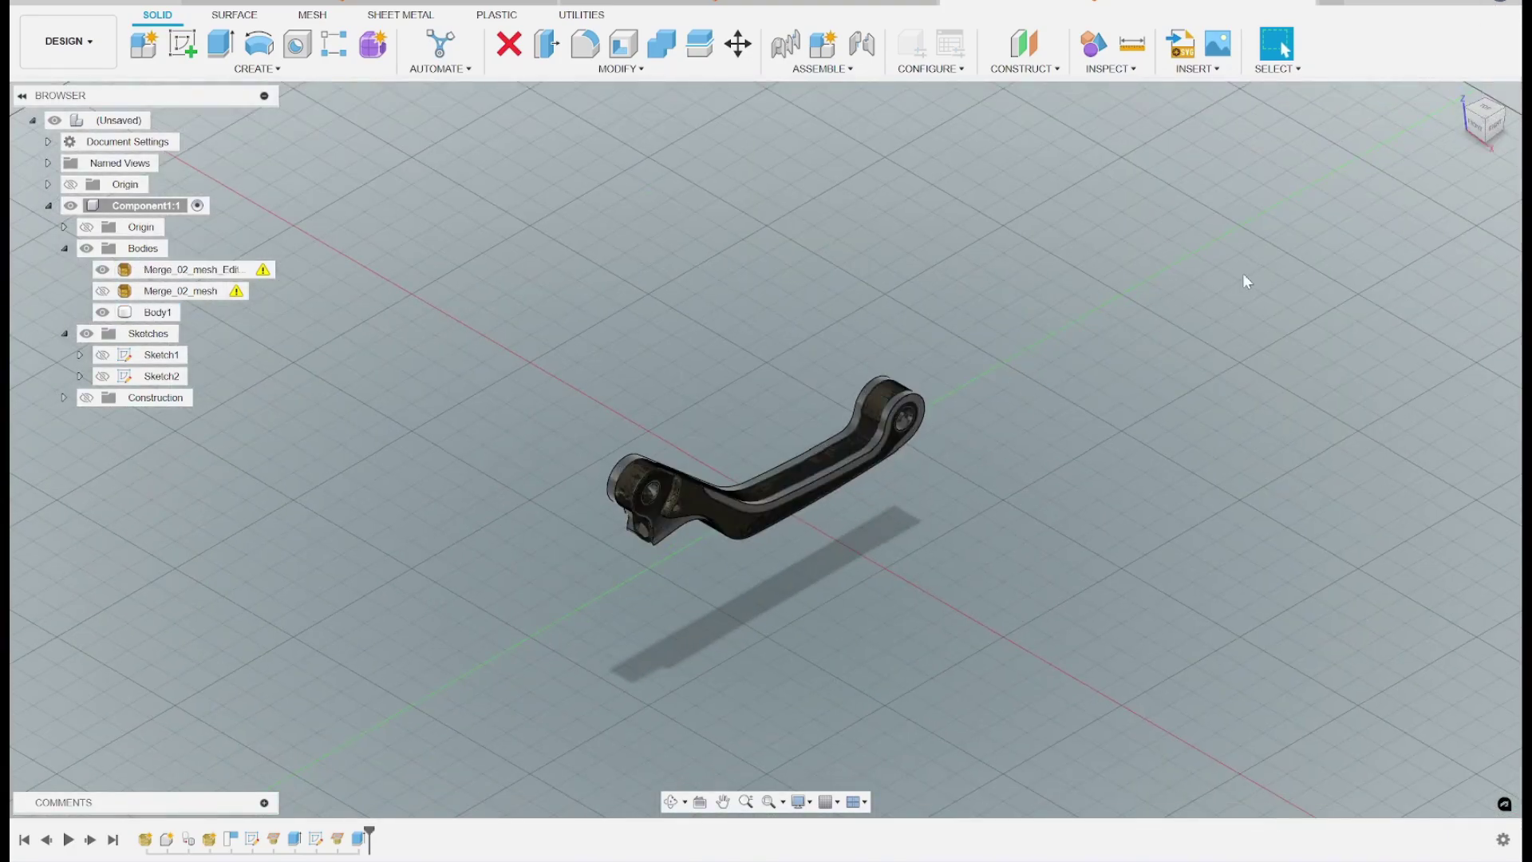
mouse_move(1476, 136)
left_mouse_down()
mouse_move(1442, 139)
mouse_move(1463, 122)
left_mouse_up()
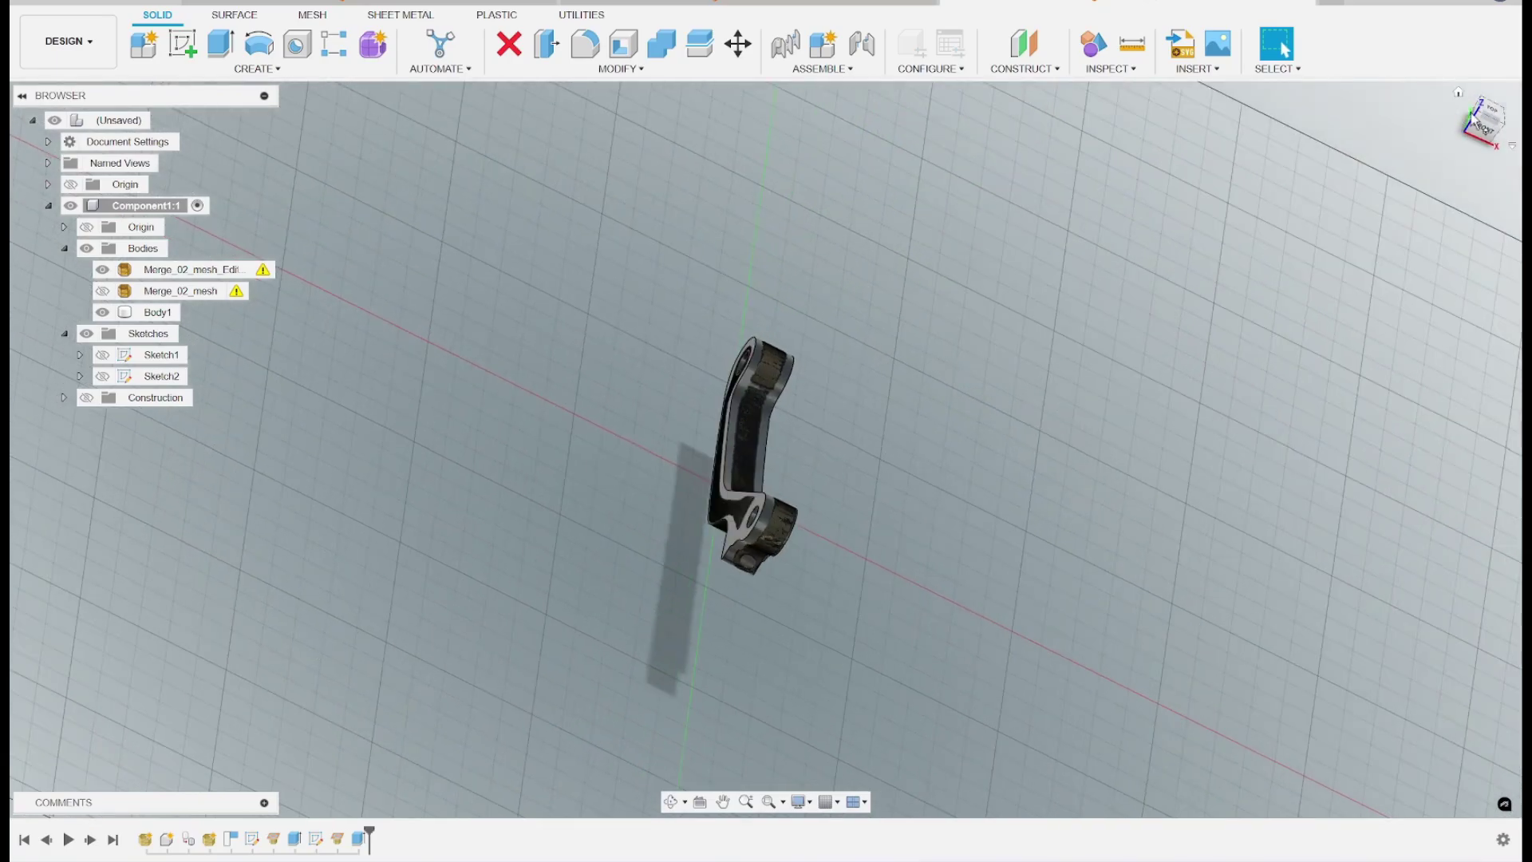
left_click(1473, 112)
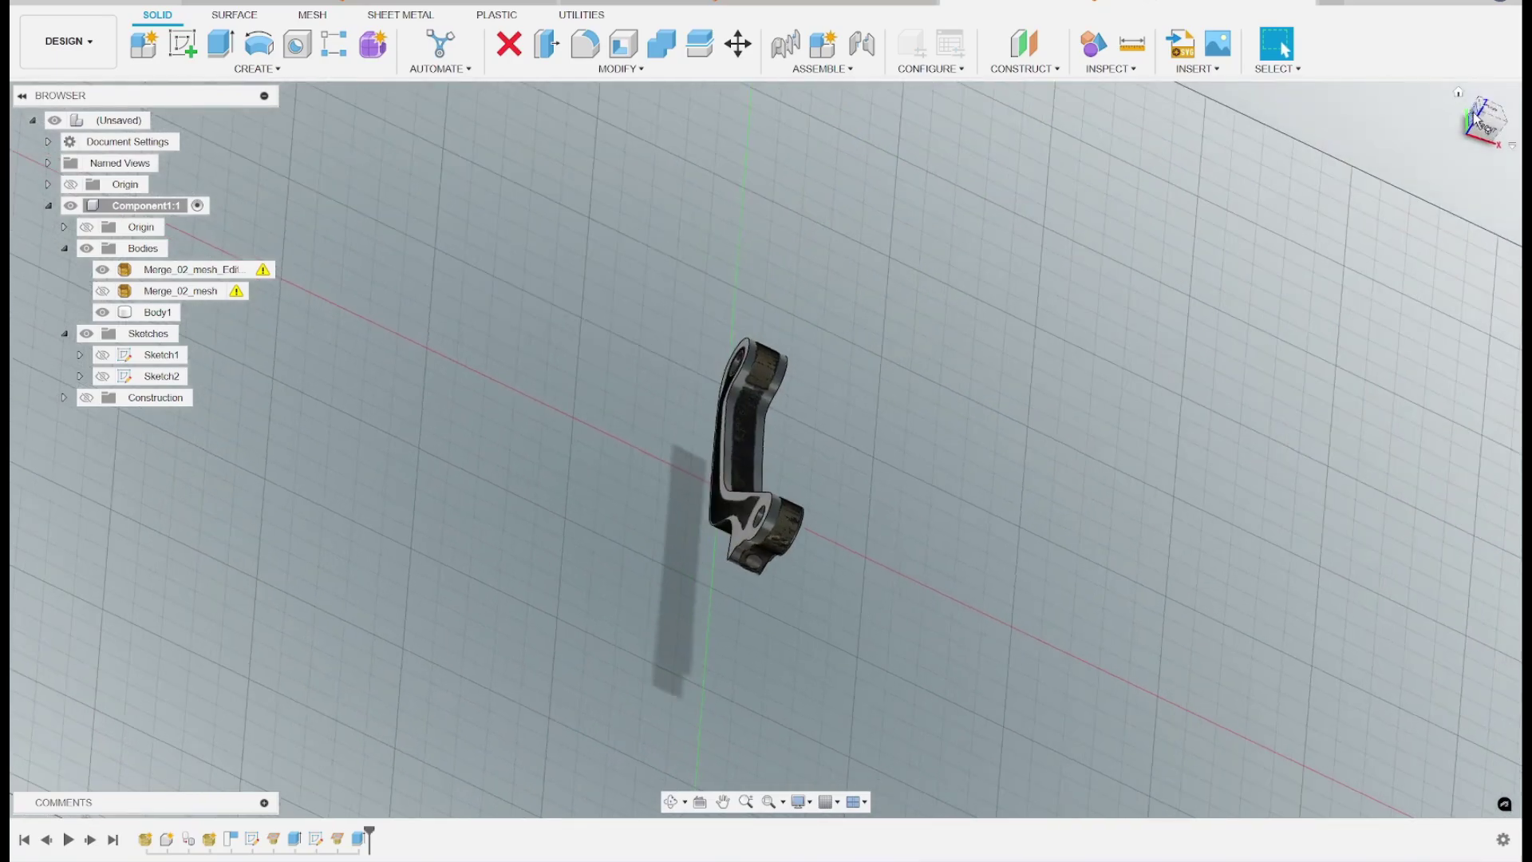
scroll(908, 473, "up", 3)
left_click(920, 433)
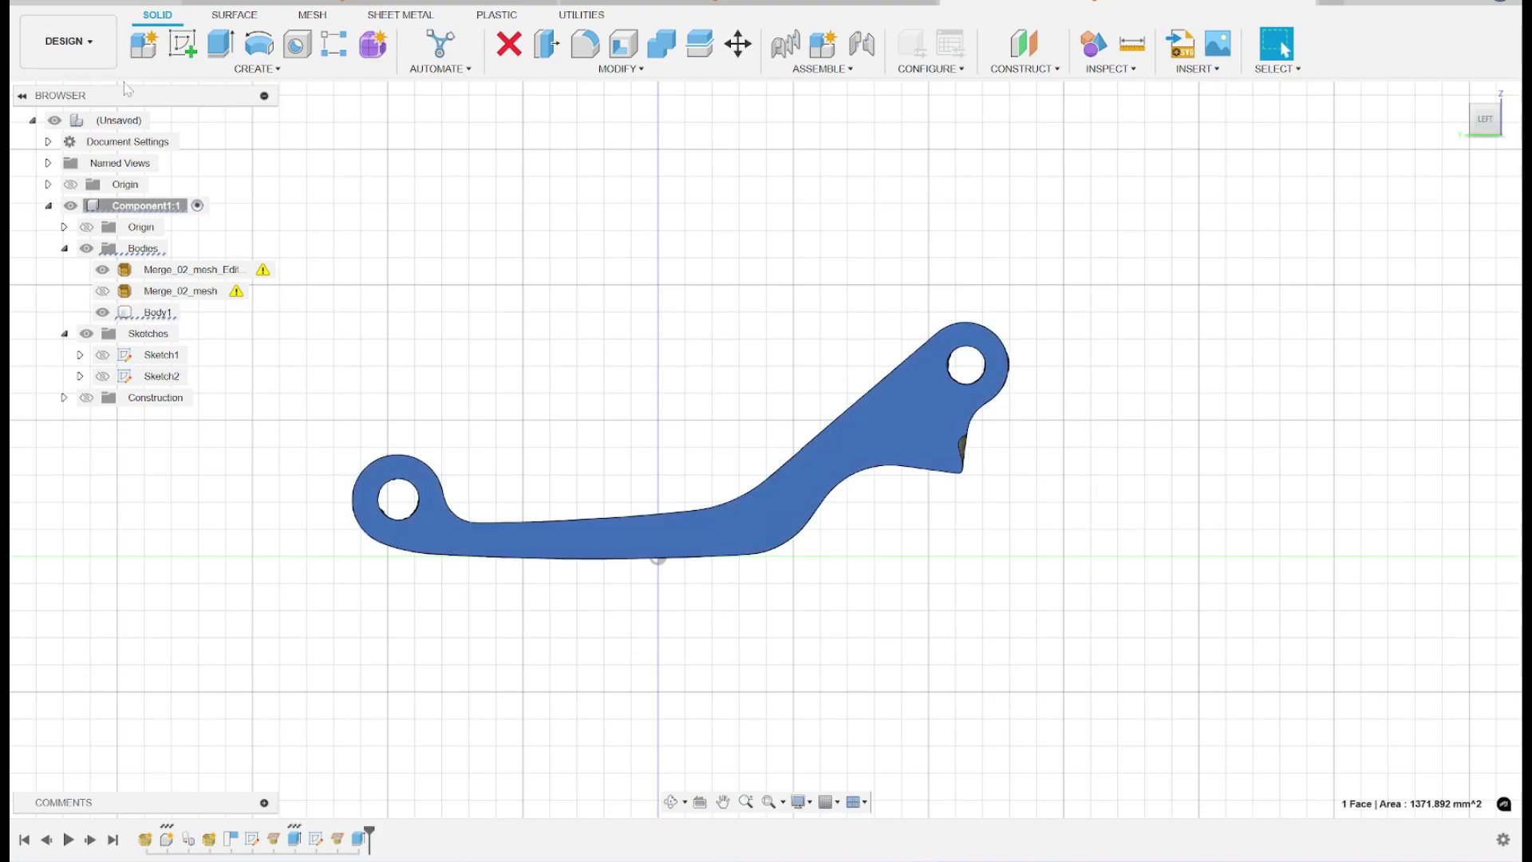
left_click(183, 46)
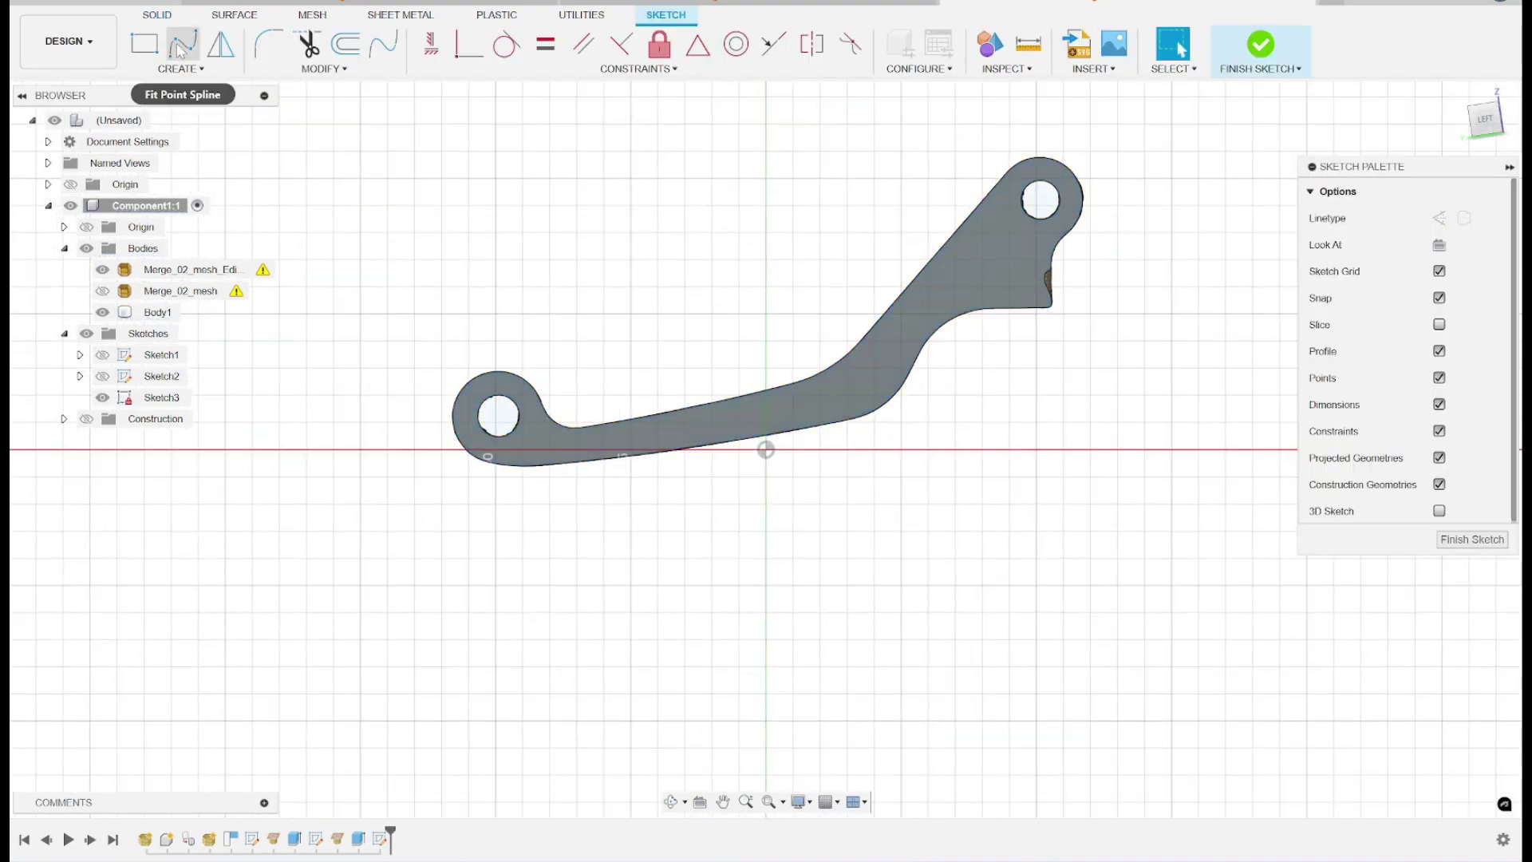
- Show Sketch2 while editing the new sketch so that its curves are available as reference geometry
left_click(102, 382)
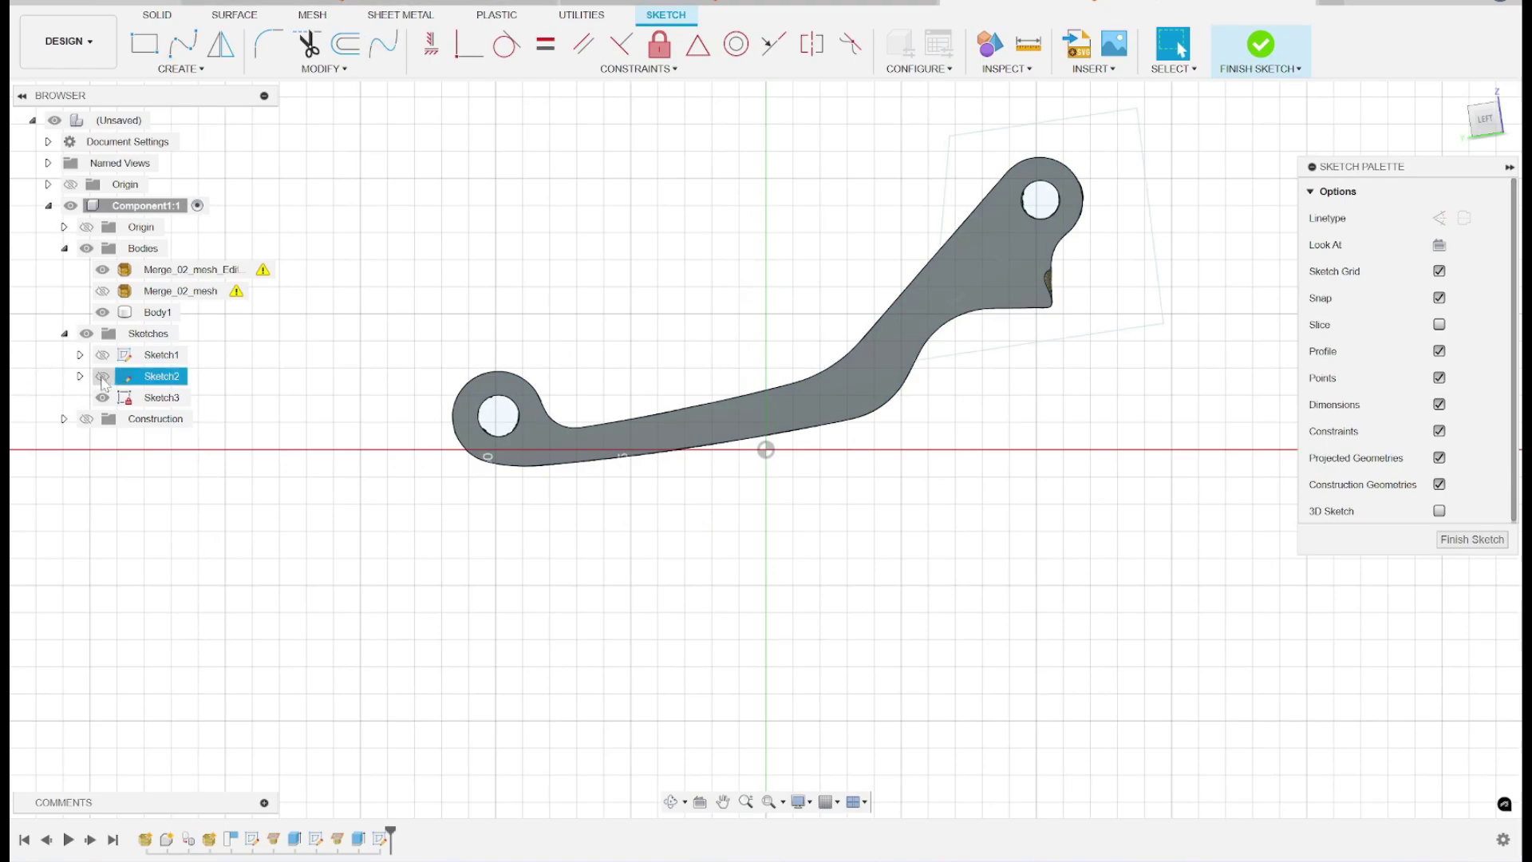
left_click(103, 377)
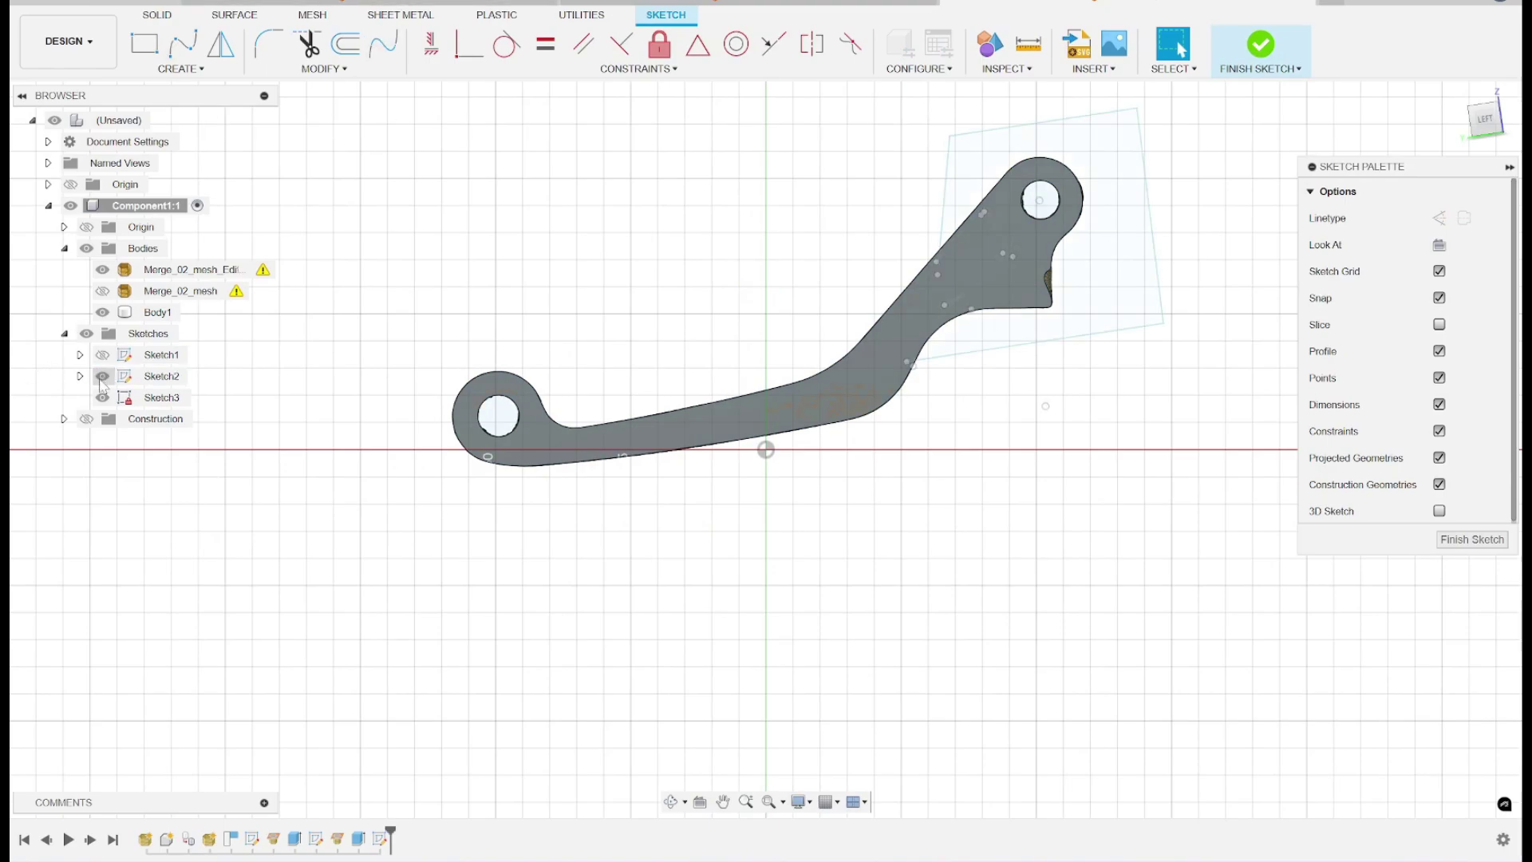
left_click(158, 398)
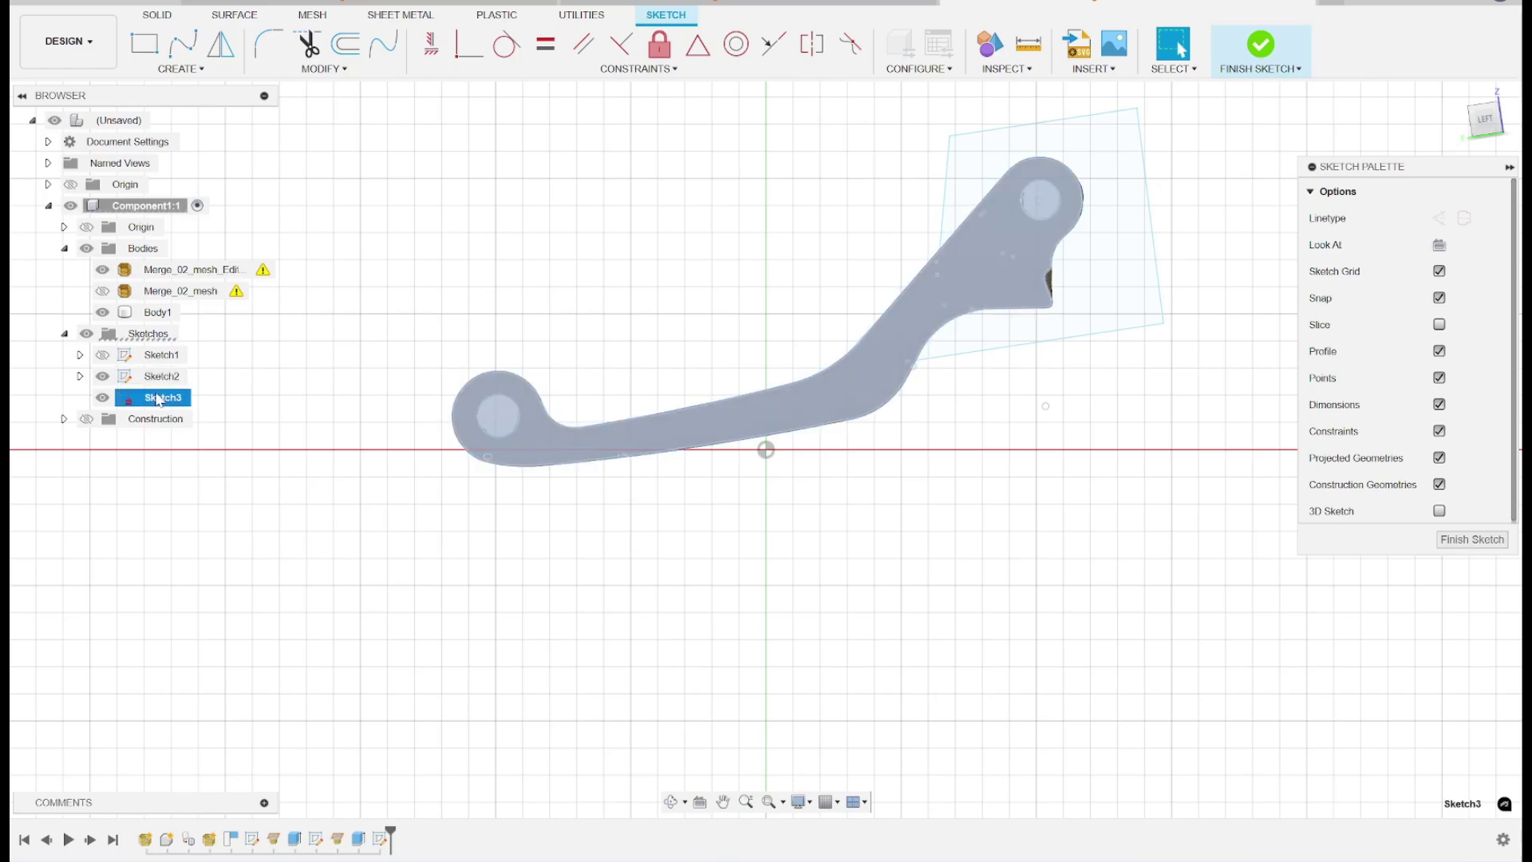
right_click(159, 398)
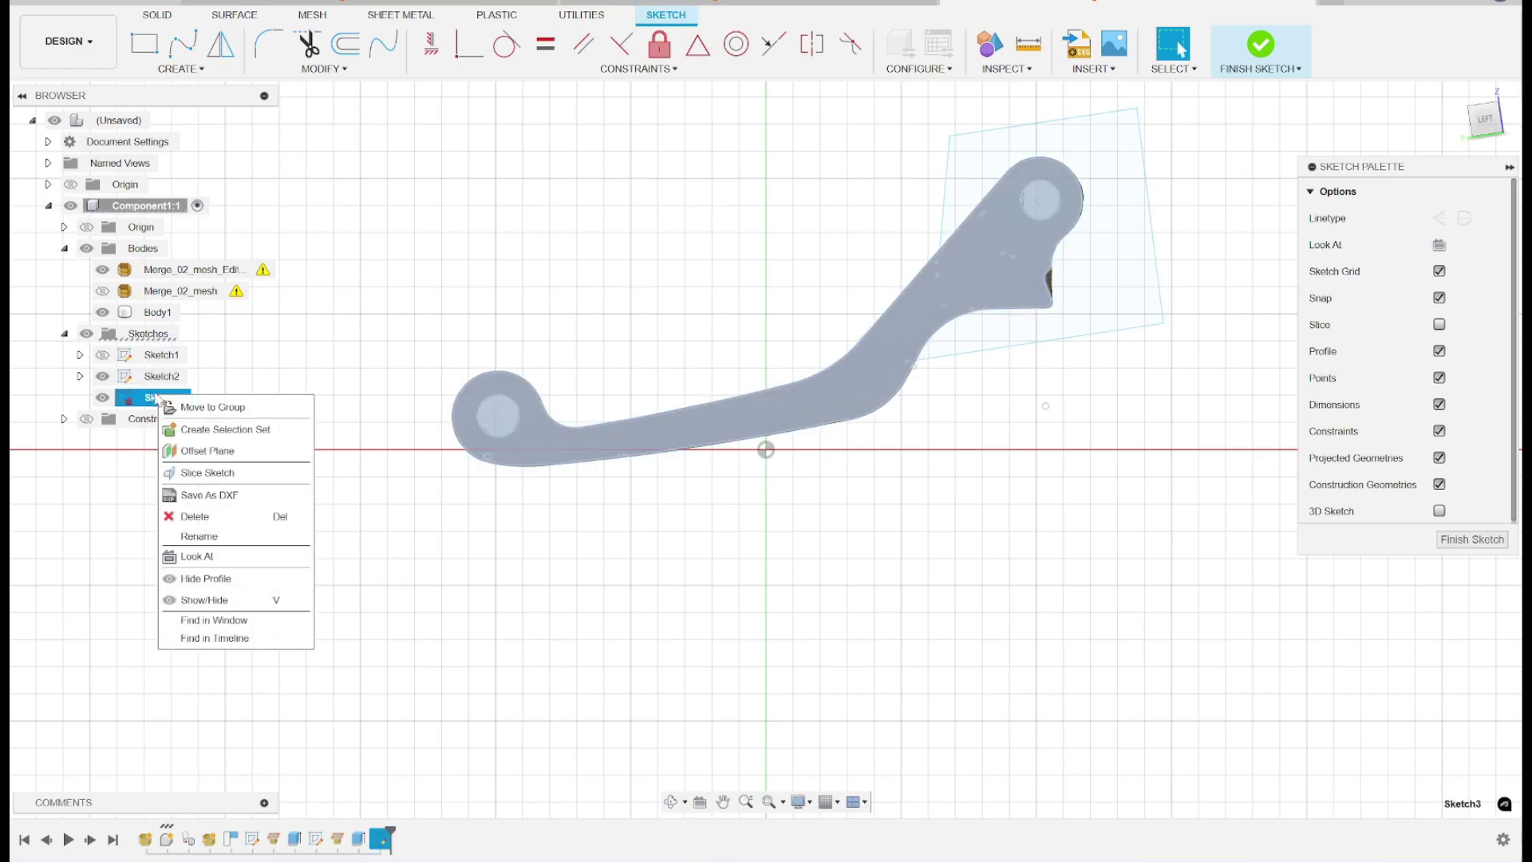
double_click(160, 375)
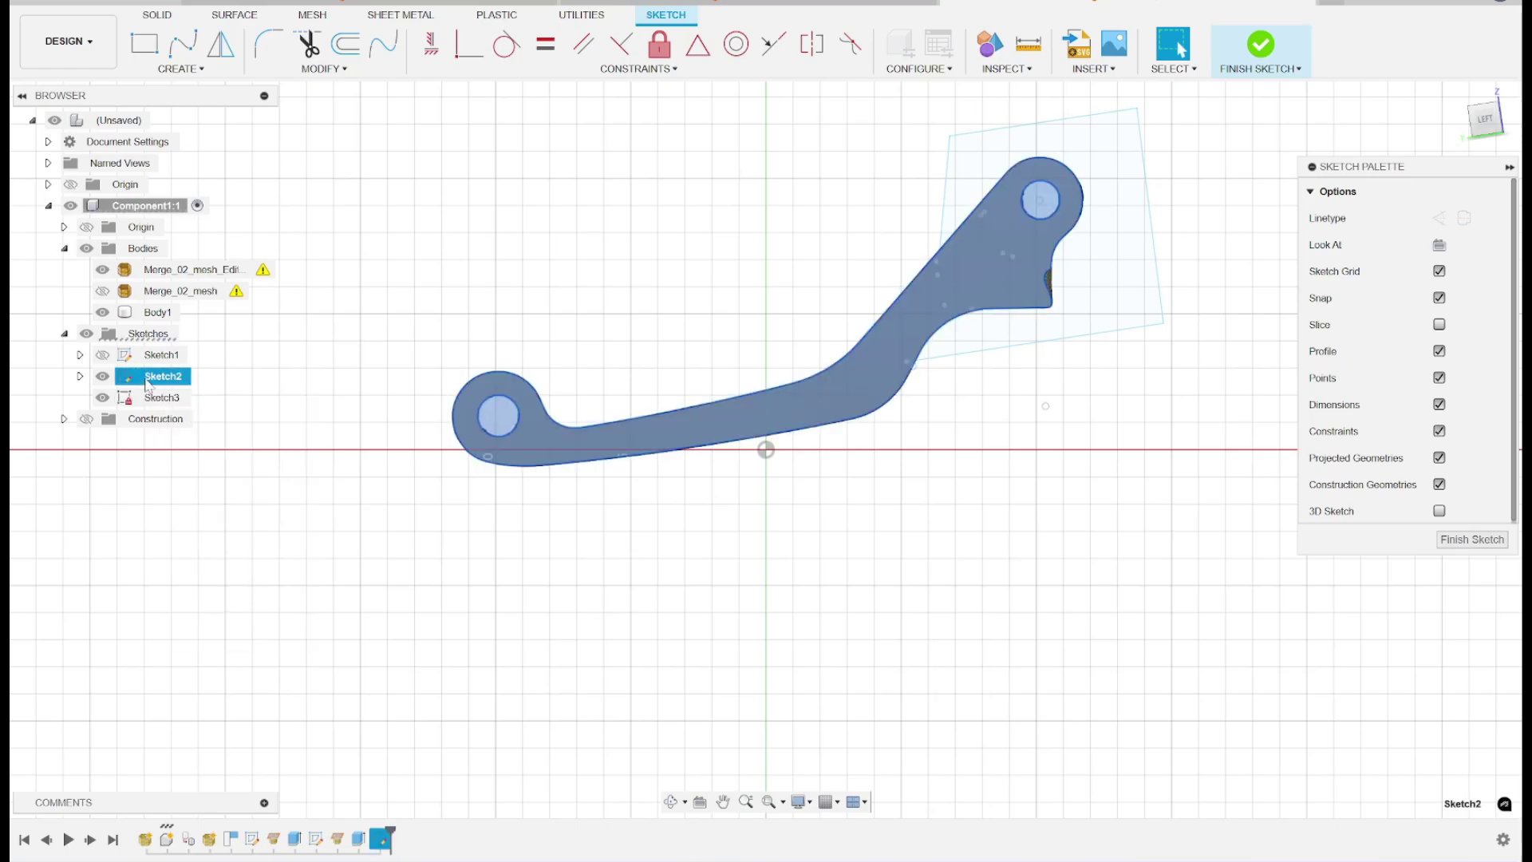
- Start projecting Sketch2 into the new sketch, picking the first two straight lines that enclose the pivot end
left_click(179, 70)
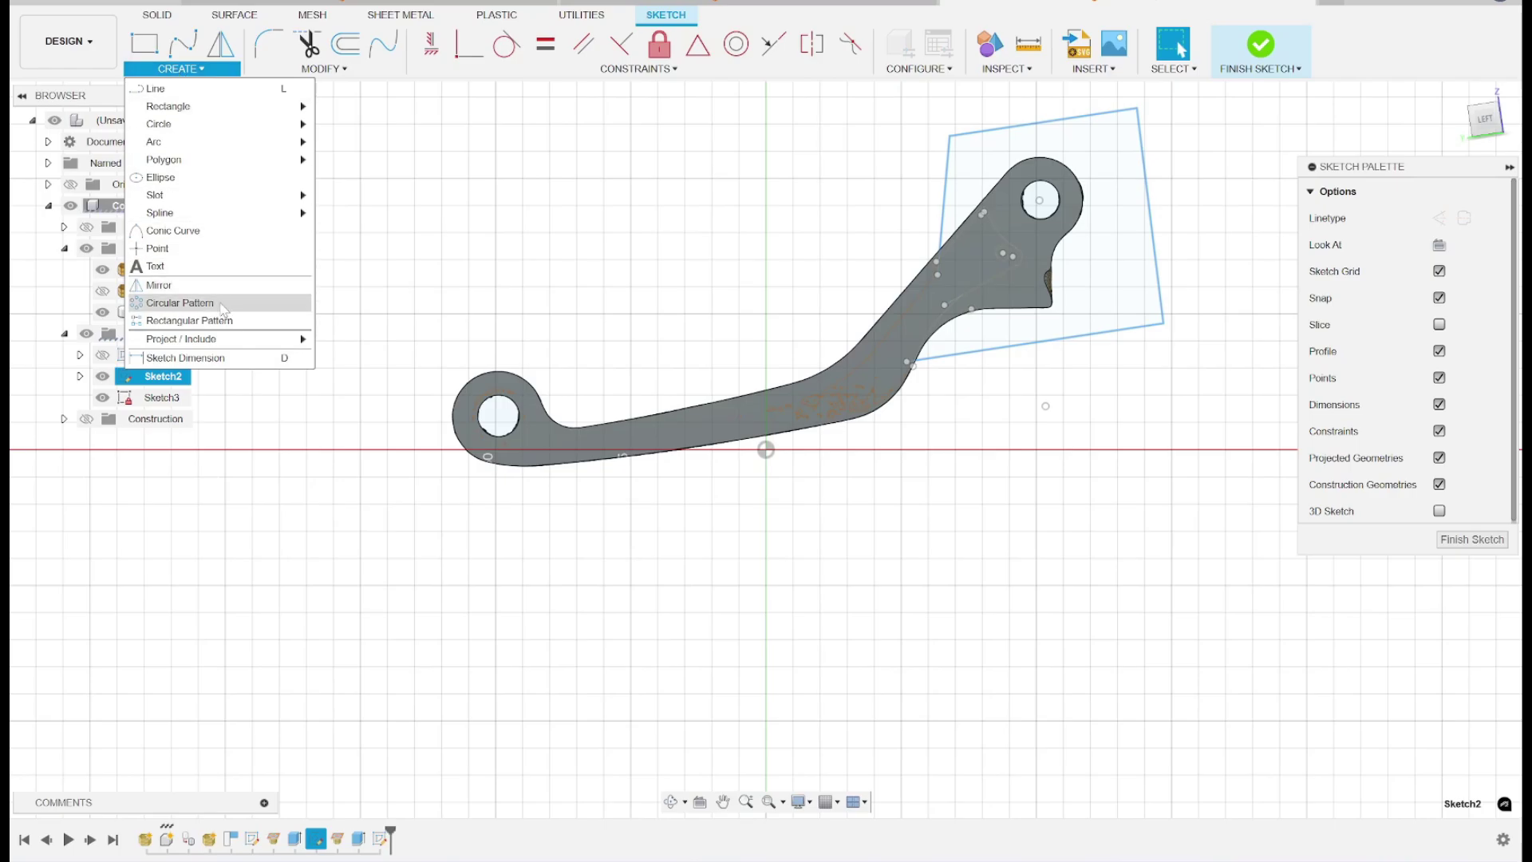
mouse_move(243, 340)
left_click(358, 340)
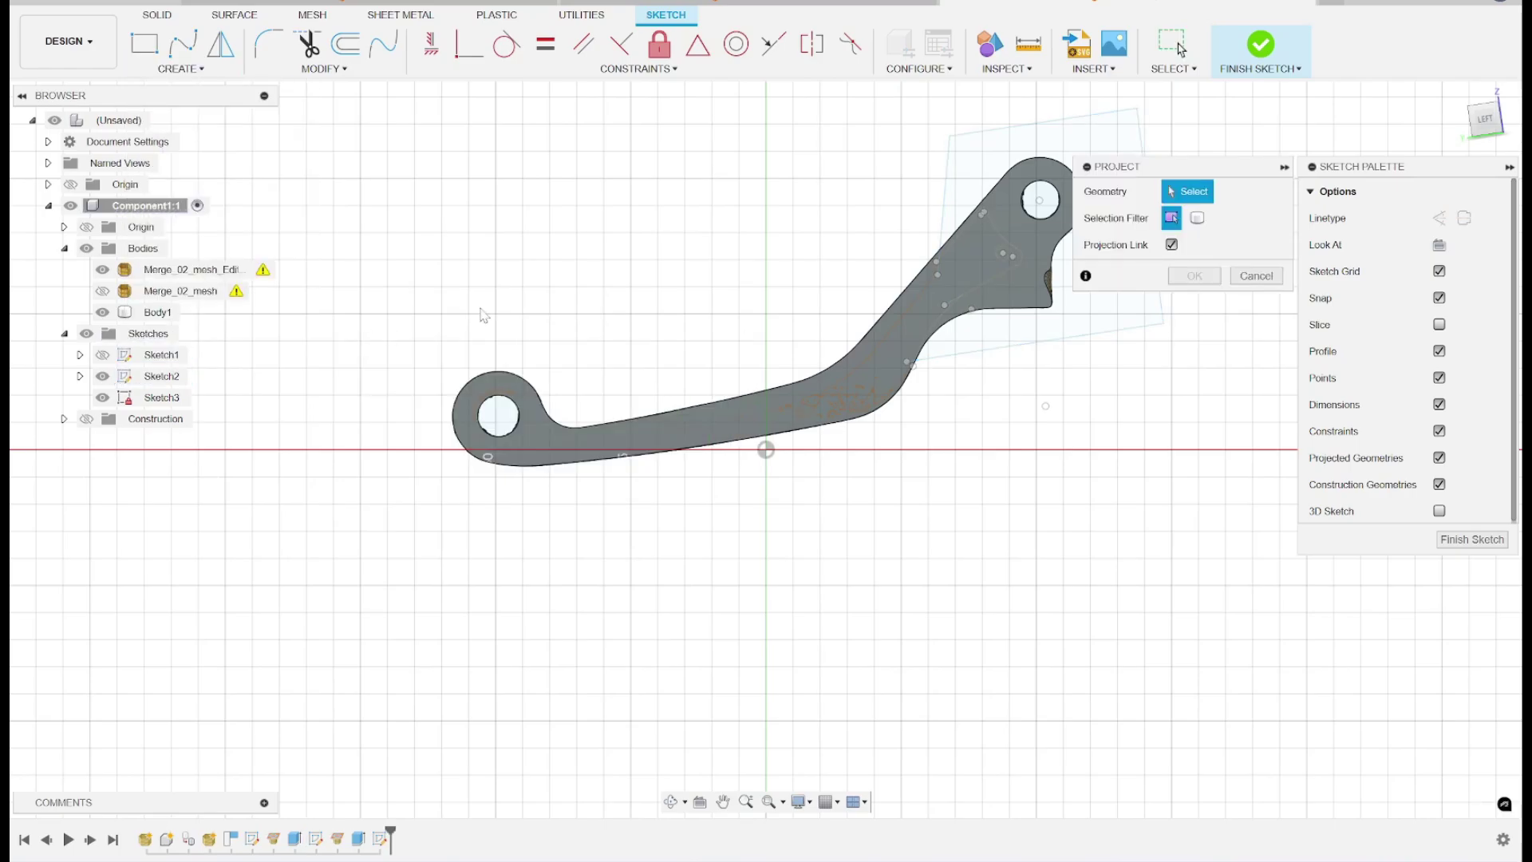
middle_click_drag(883, 230, 694, 321)
scroll(695, 321, "down", 4)
scroll(697, 315, "up", 8)
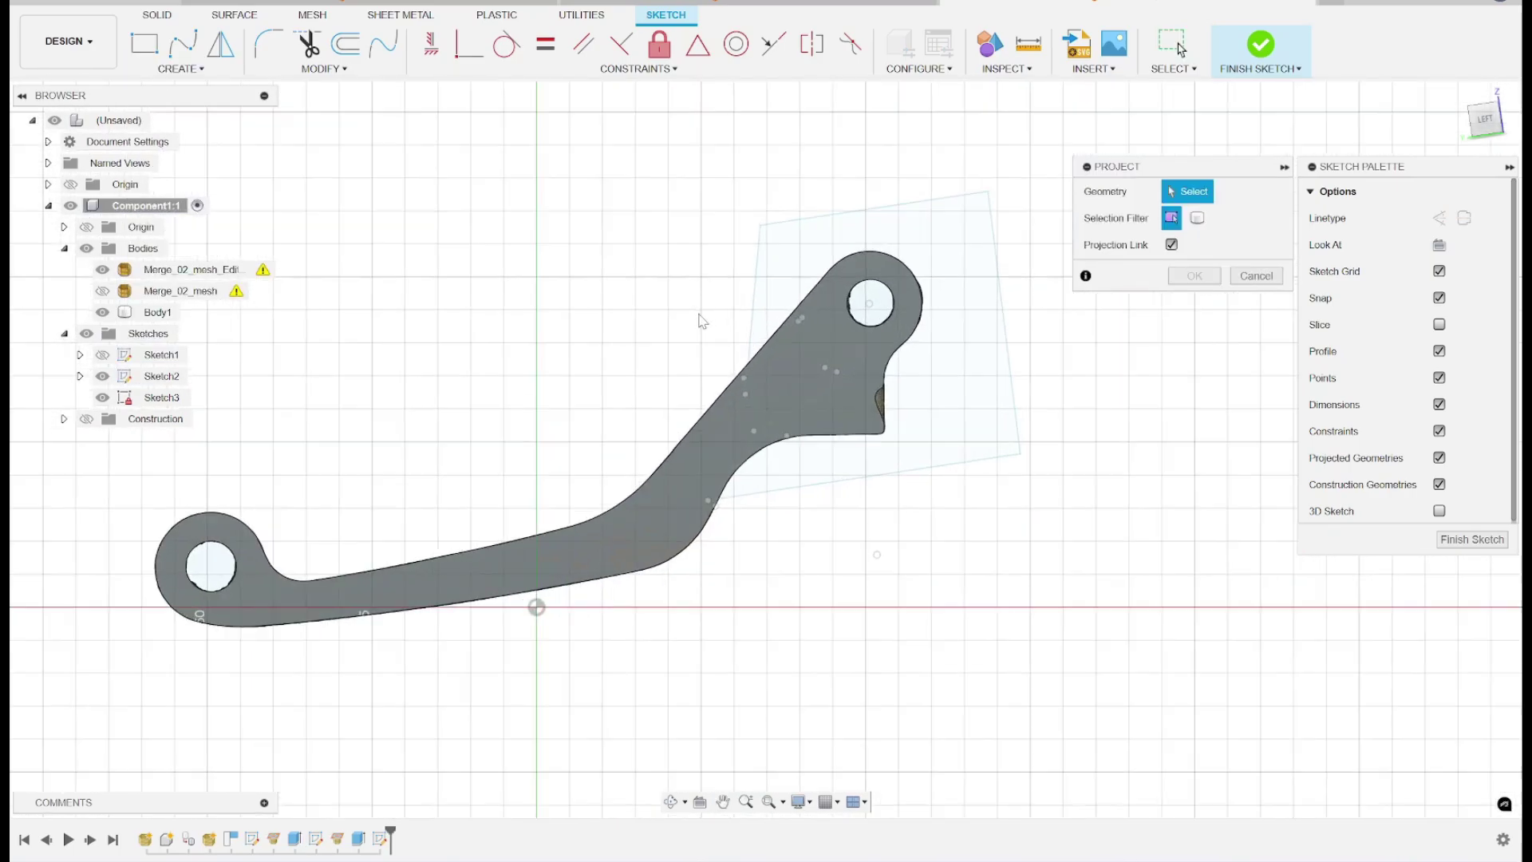
left_click(807, 375)
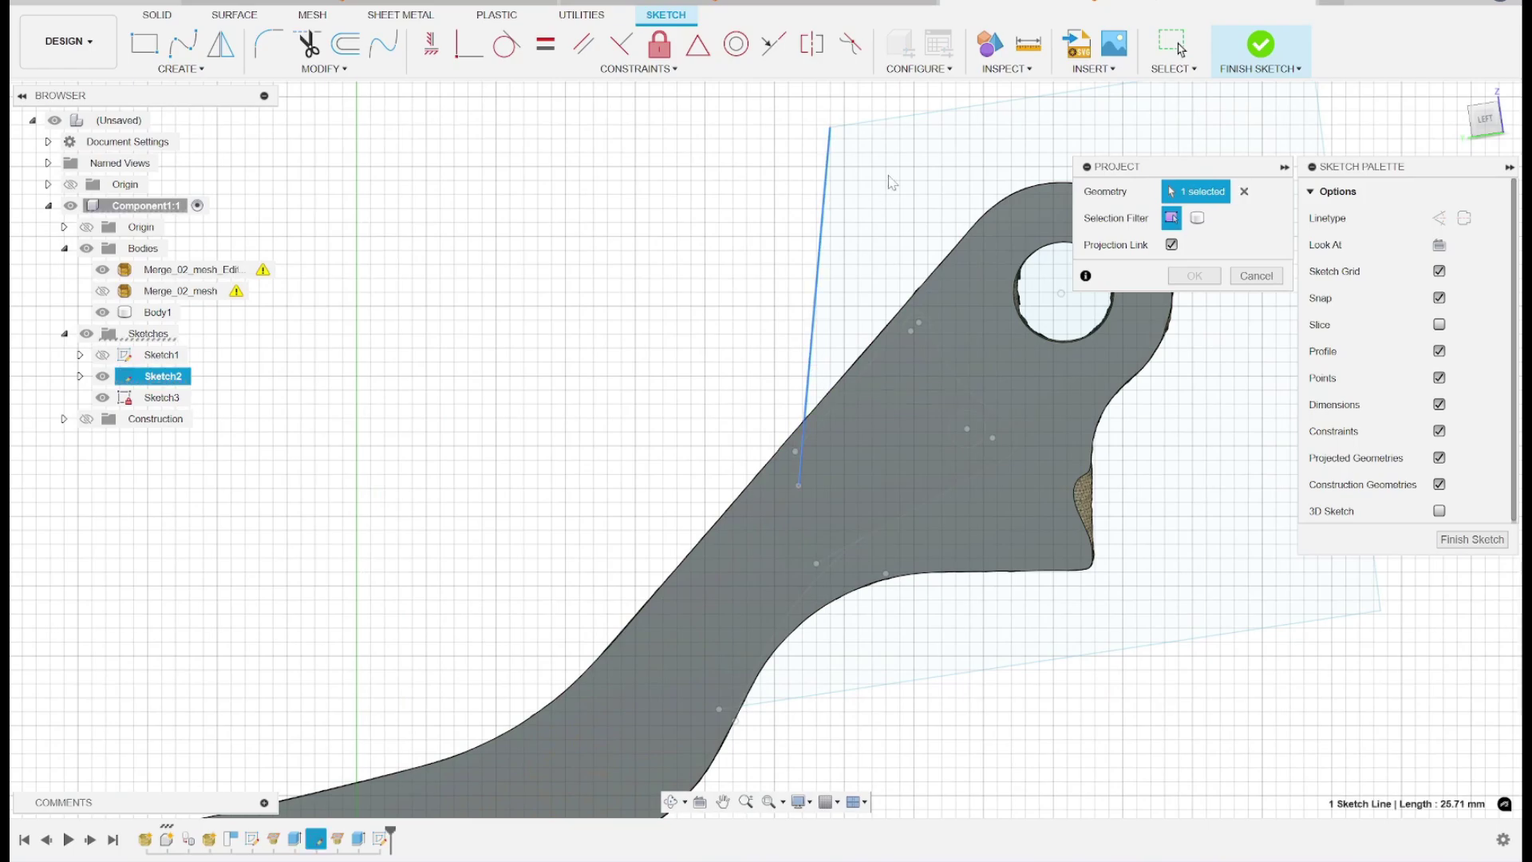
left_click(897, 118)
scroll(866, 347, "down", 2)
middle_click_drag(933, 356, 762, 323)
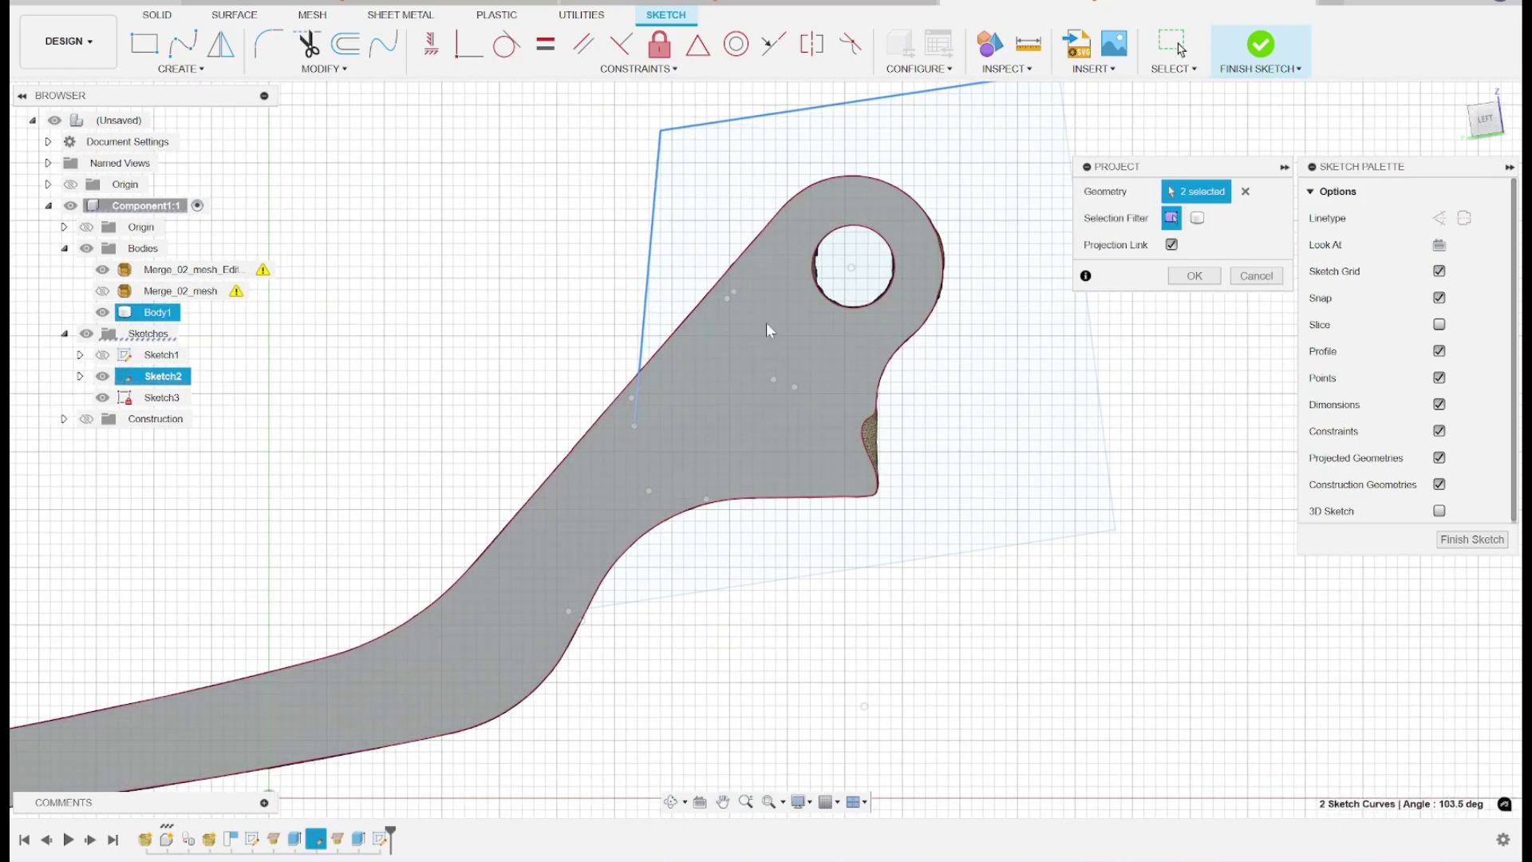
- Add the inner recess arcs and lines of Sketch2 to the projection, including the small curves at the profile's upper corner
scroll(770, 380, "up", 3)
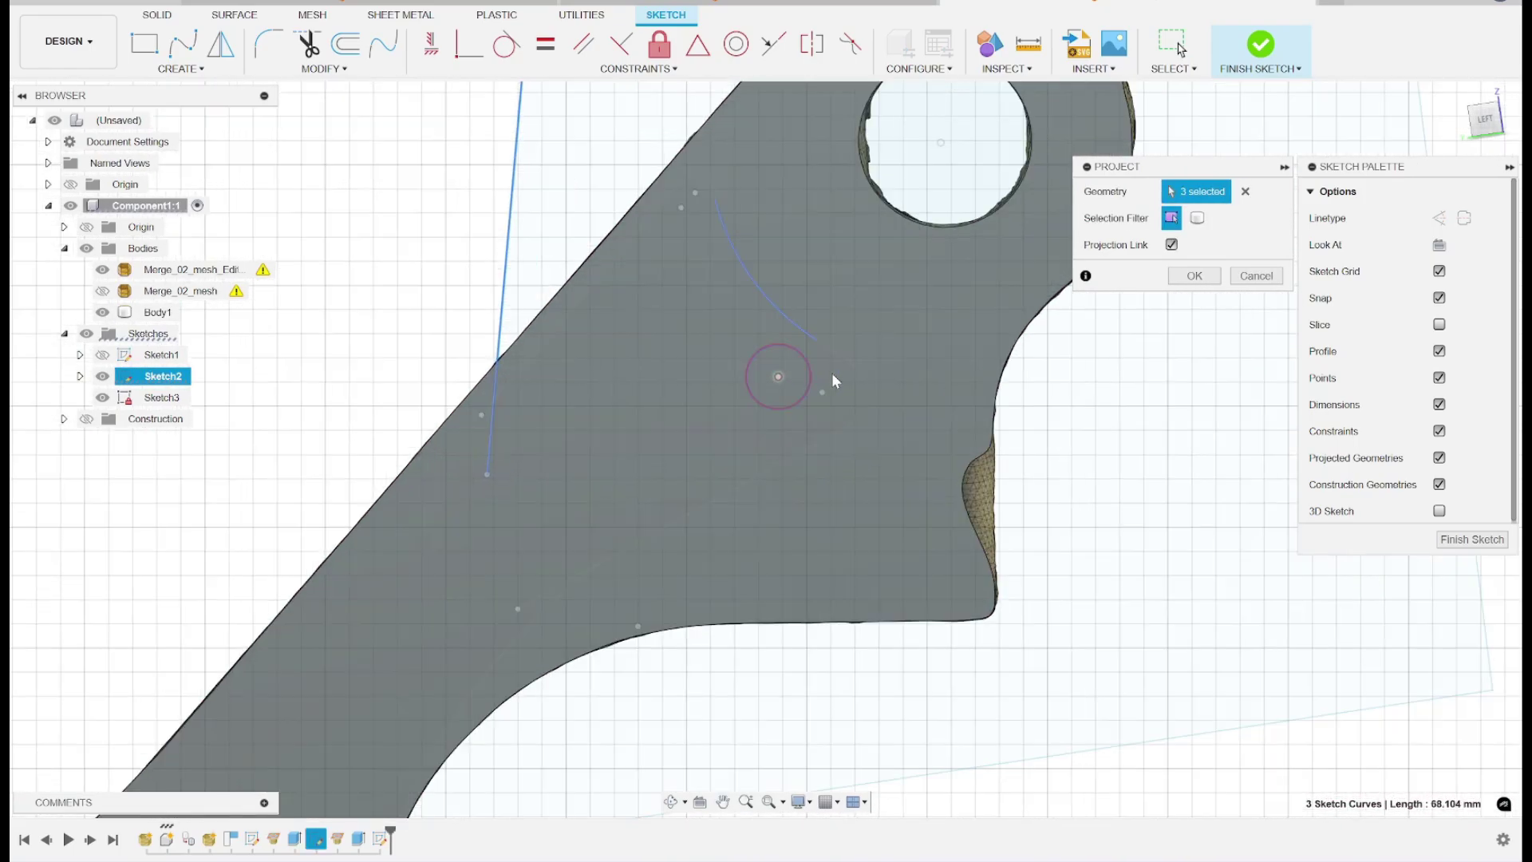
left_click(858, 383)
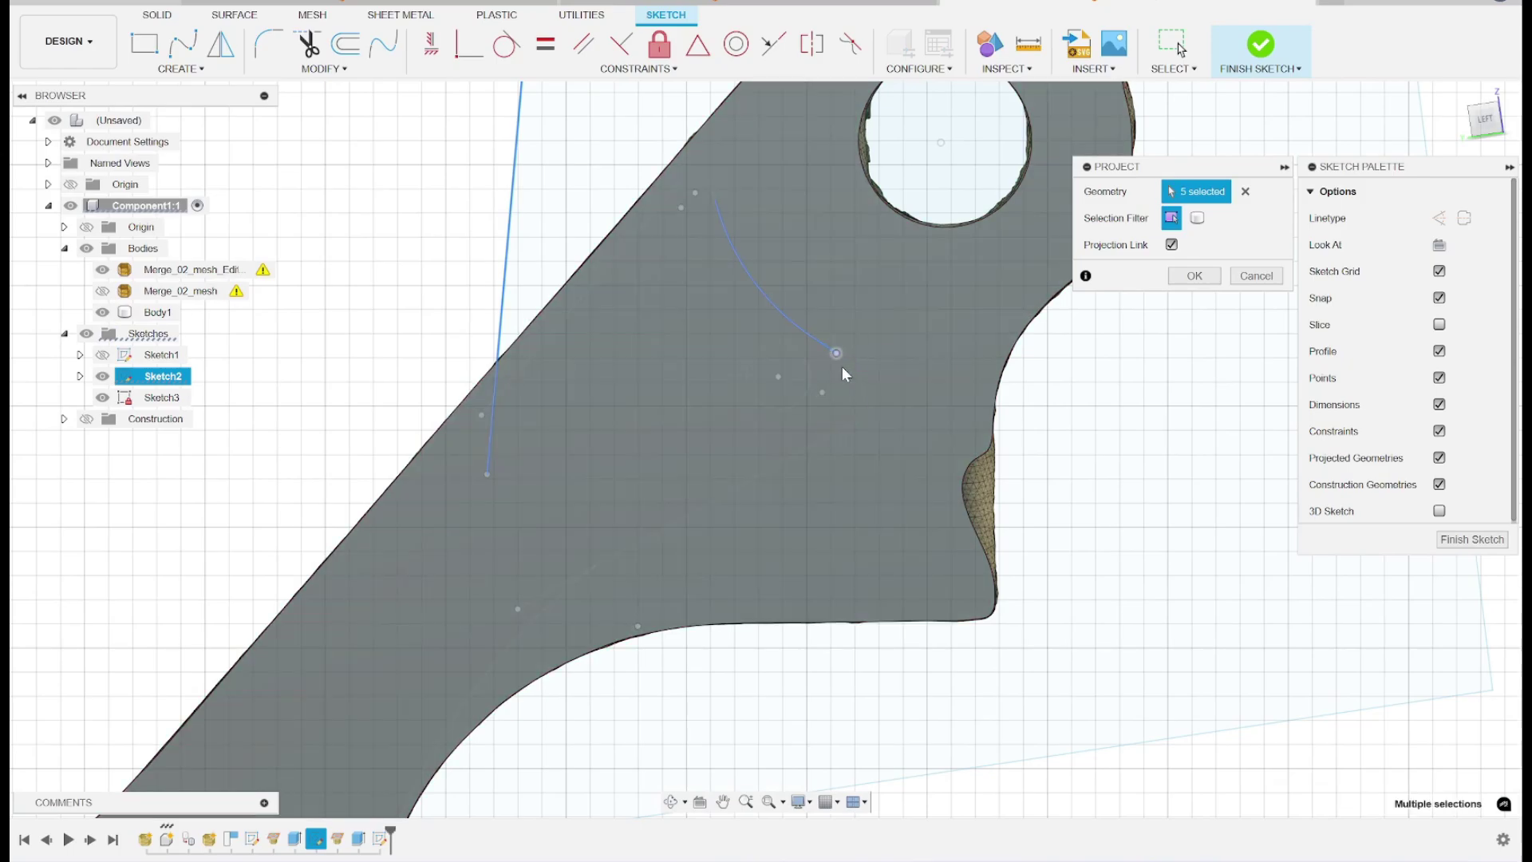
left_click(859, 387)
left_click(777, 463)
left_click(579, 578)
left_click(550, 329)
left_click(701, 178)
scroll(688, 174, "up", 5)
left_click(688, 174)
scroll(740, 300, "down", 8)
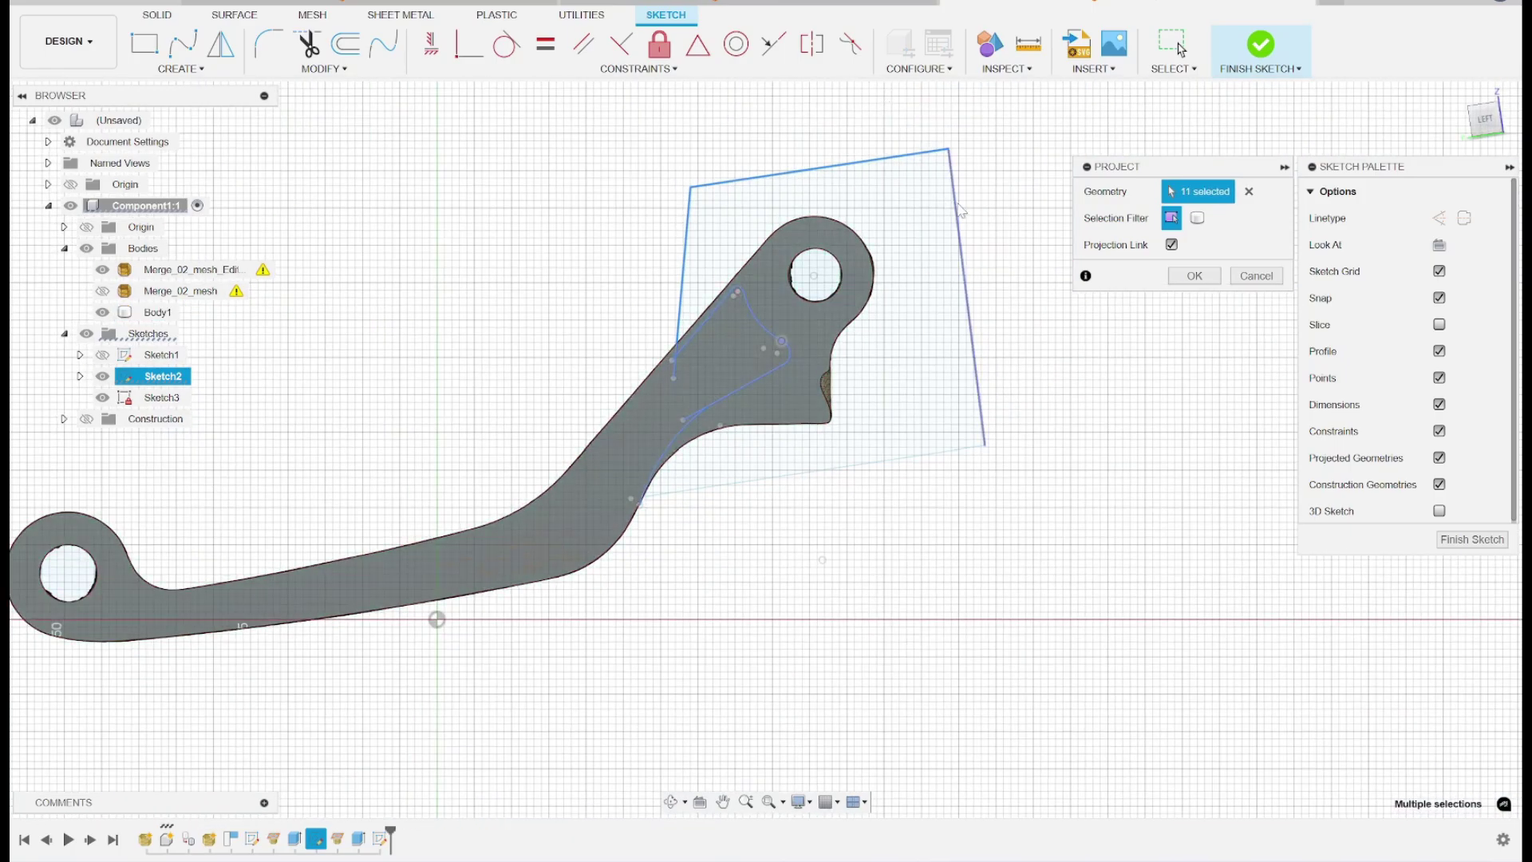
- Add the last straight enclosing lines of Sketch2, complete the linked projection and finish the new sketch
left_click(826, 471)
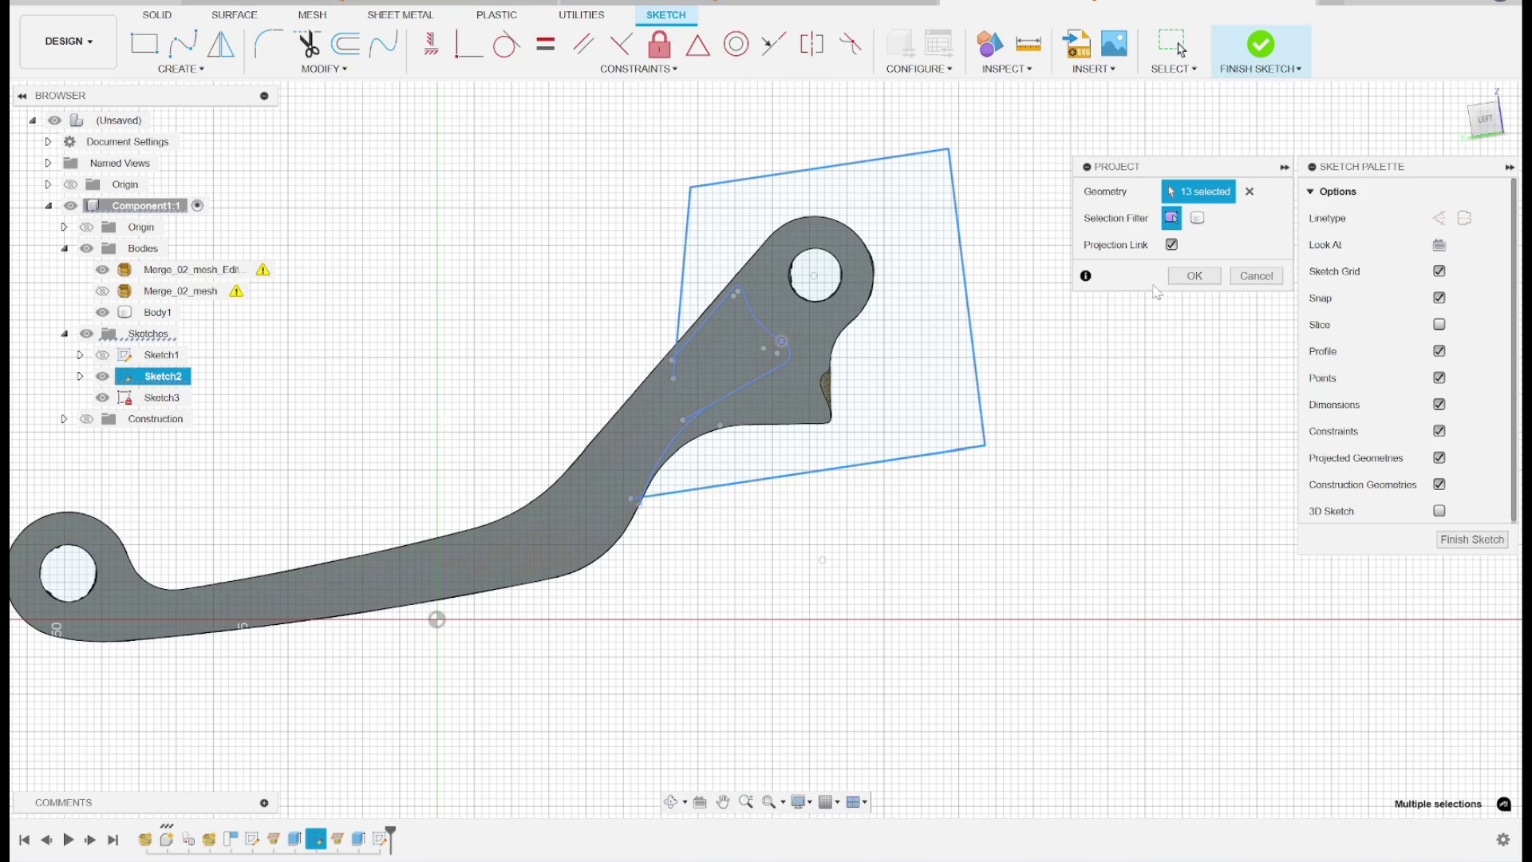
left_click(1181, 276)
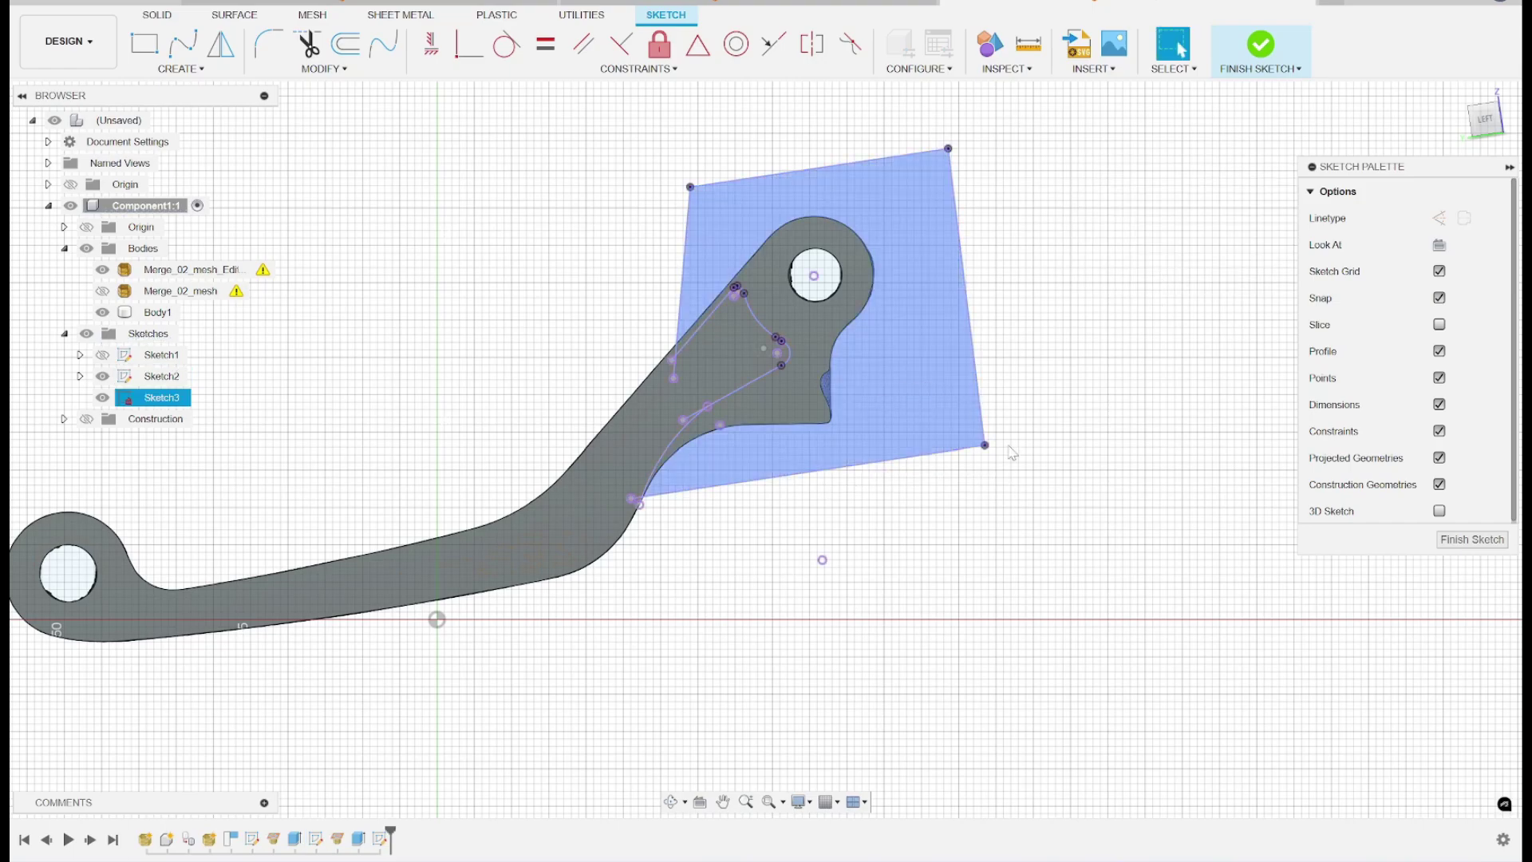
left_click(1472, 539)
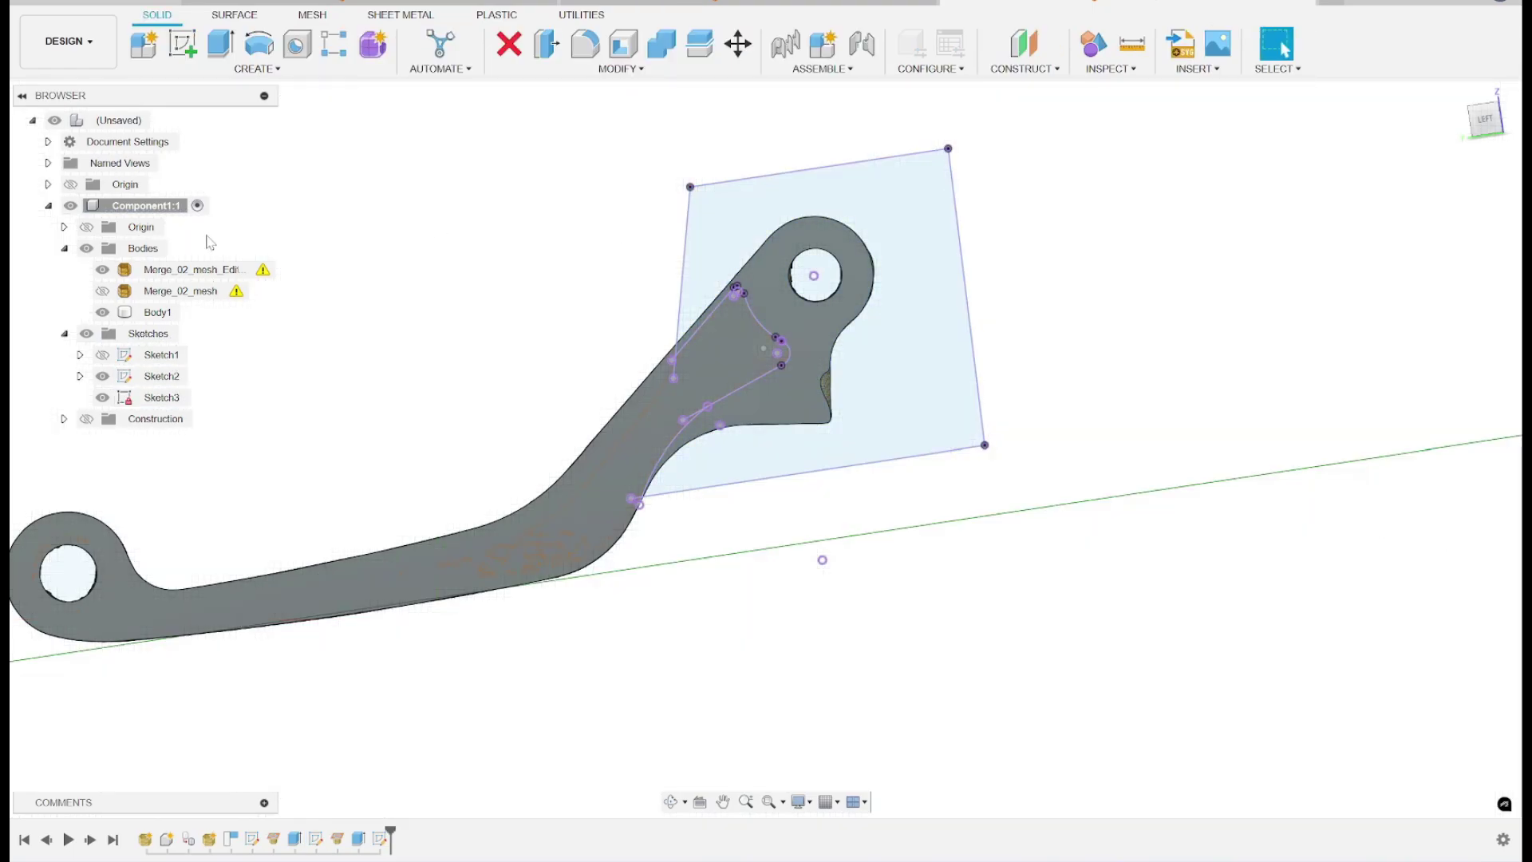
- Set up an Extrude cut of the projected Sketch3 region outside the lever's pivot end with a distance of -2 mm into the body
left_click(221, 43)
left_click(900, 261)
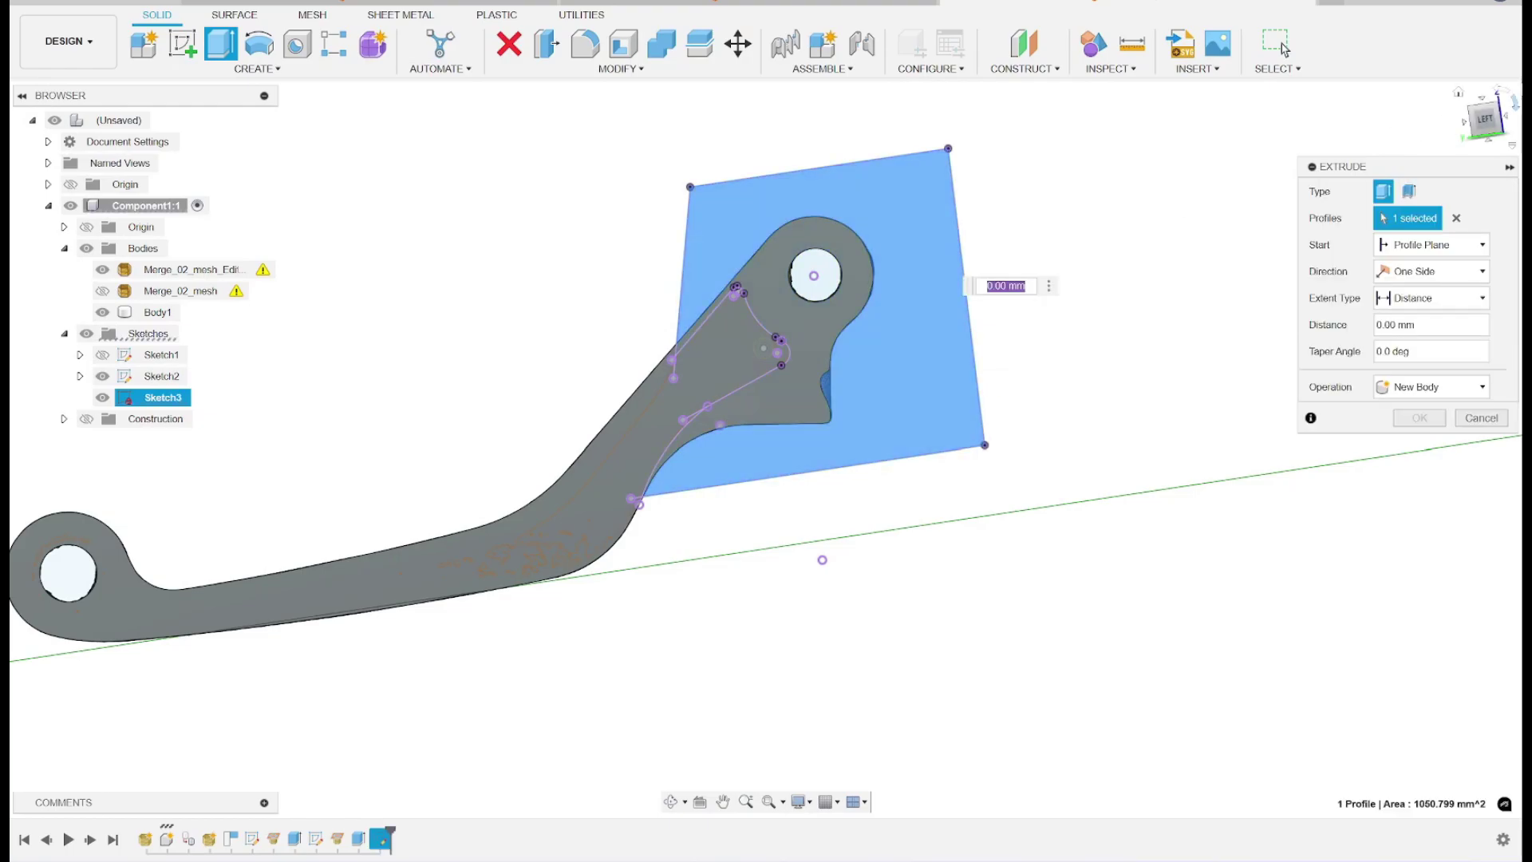
left_click_drag(1482, 102, 1481, 140)
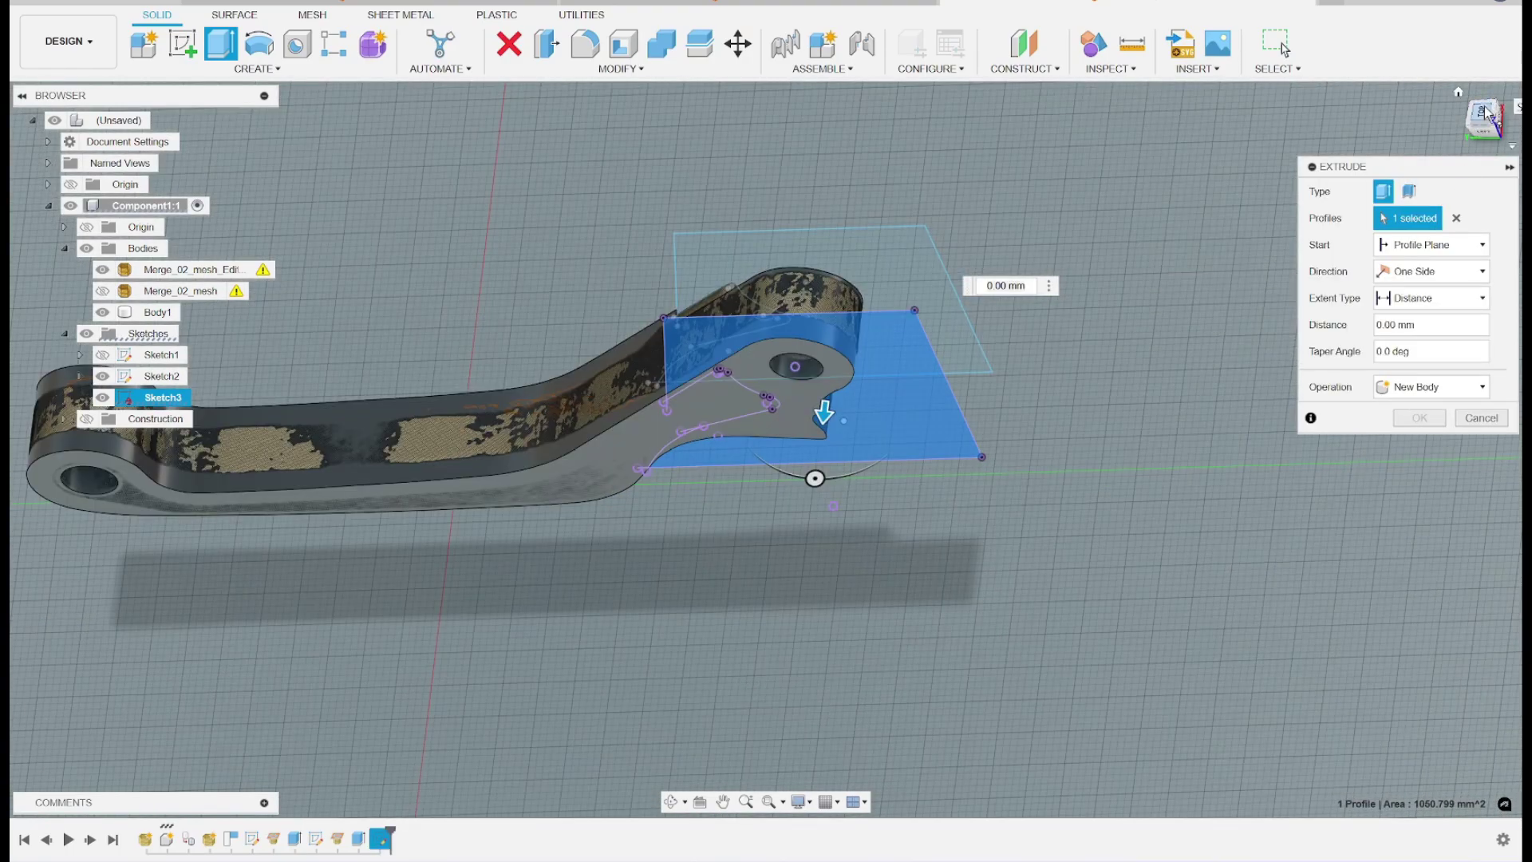
left_click(1484, 107)
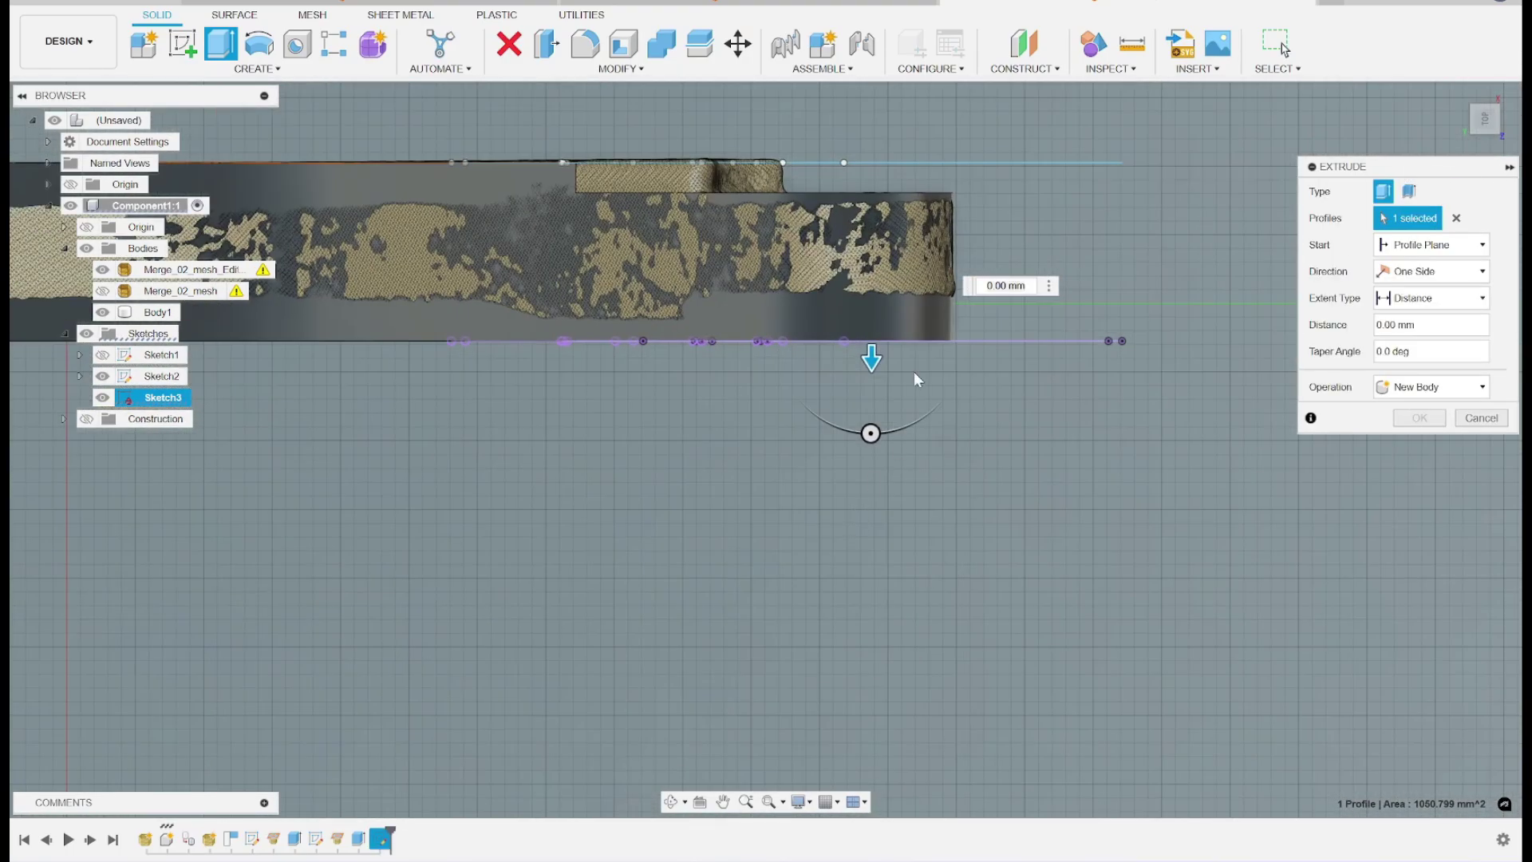
left_click_drag(871, 358, 873, 321)
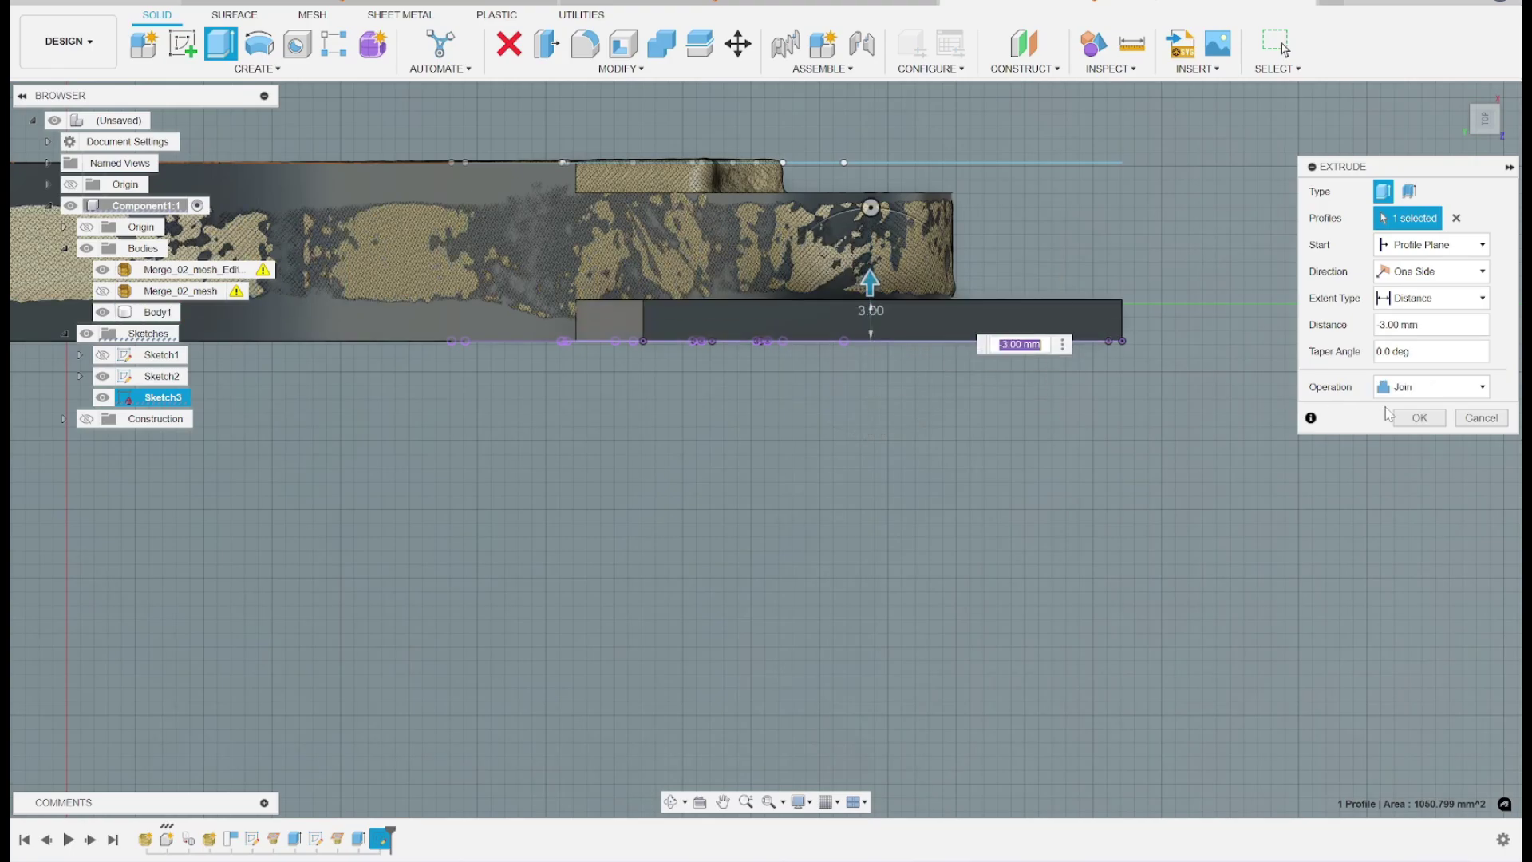
left_click(1423, 391)
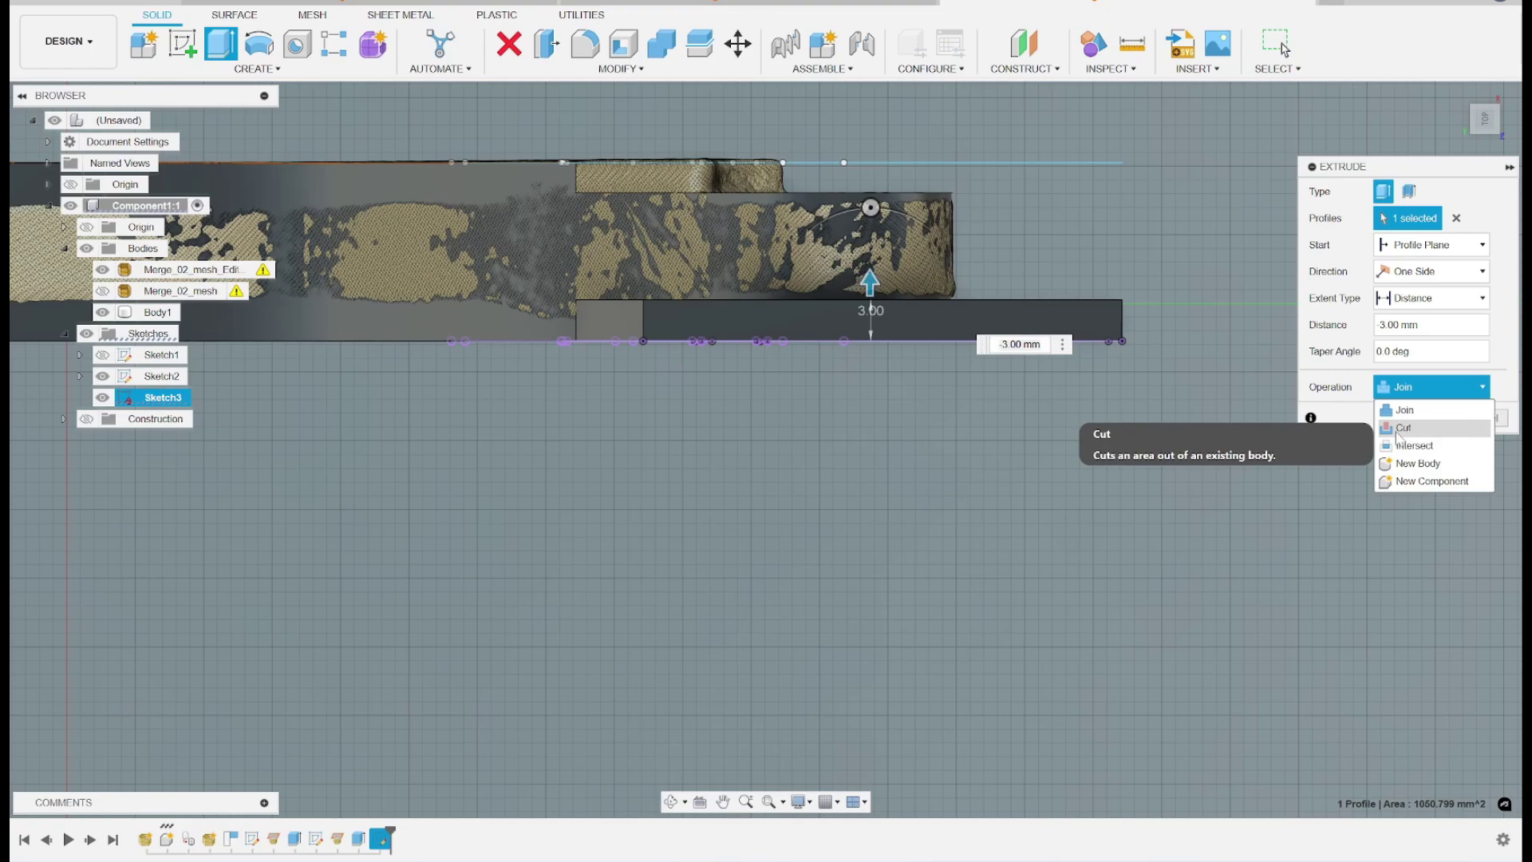
left_click(1402, 428)
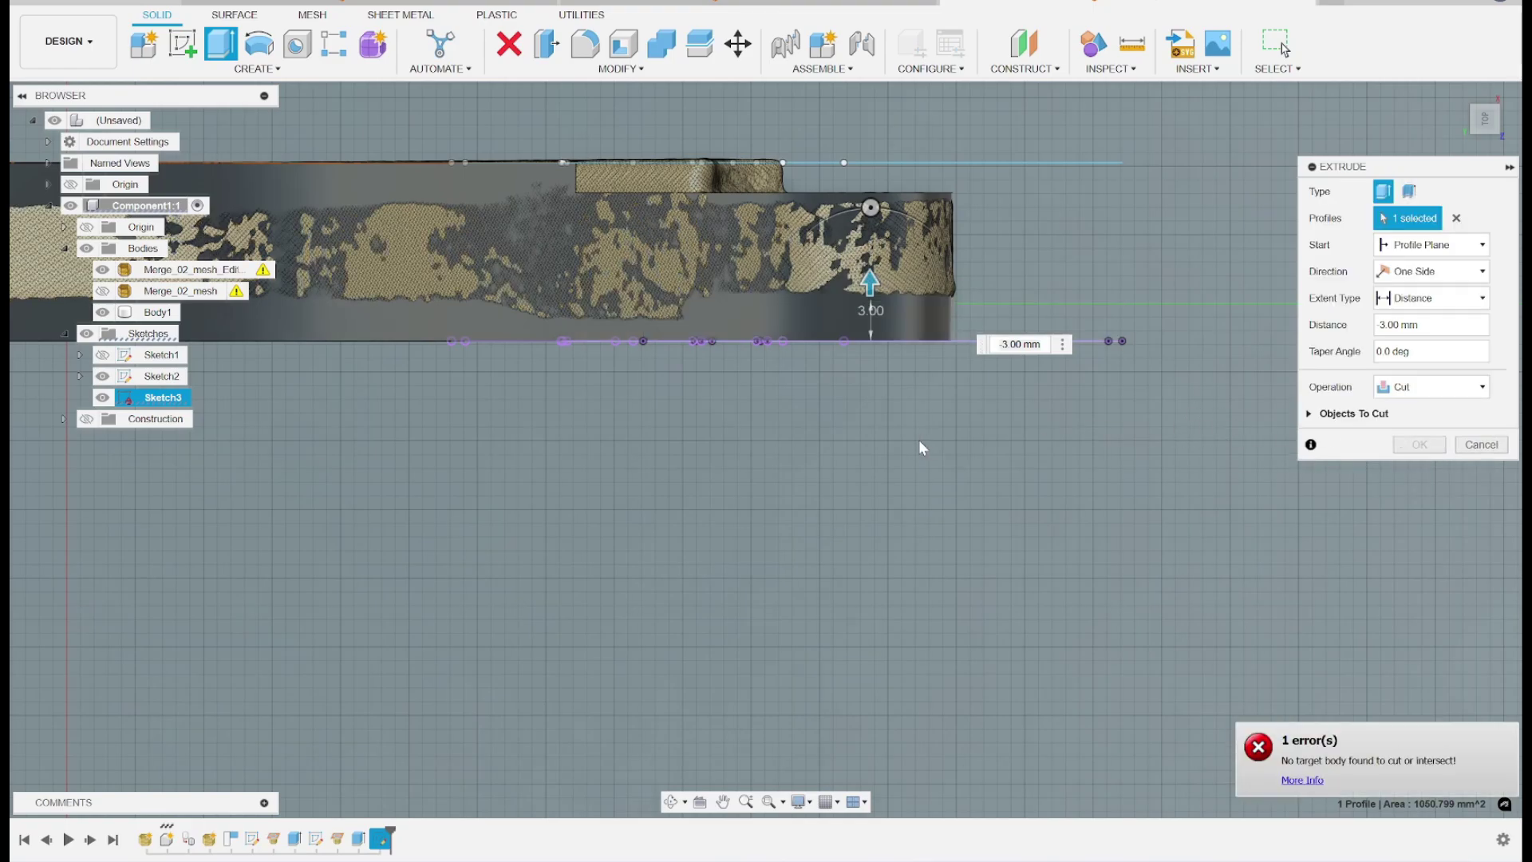
scroll(922, 447, "up", 3)
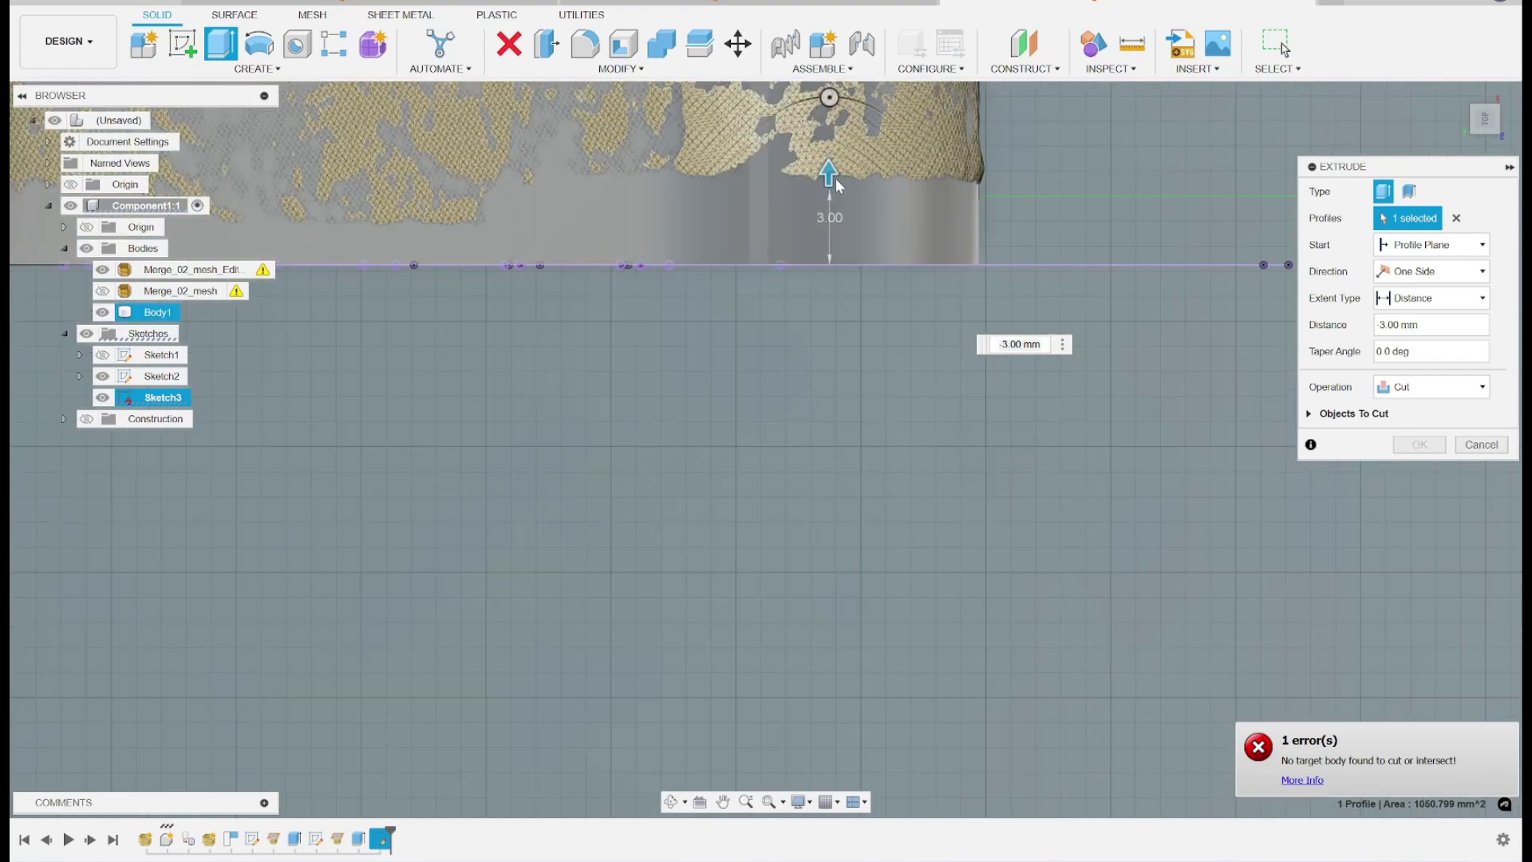
left_click_drag(832, 196, 832, 220)
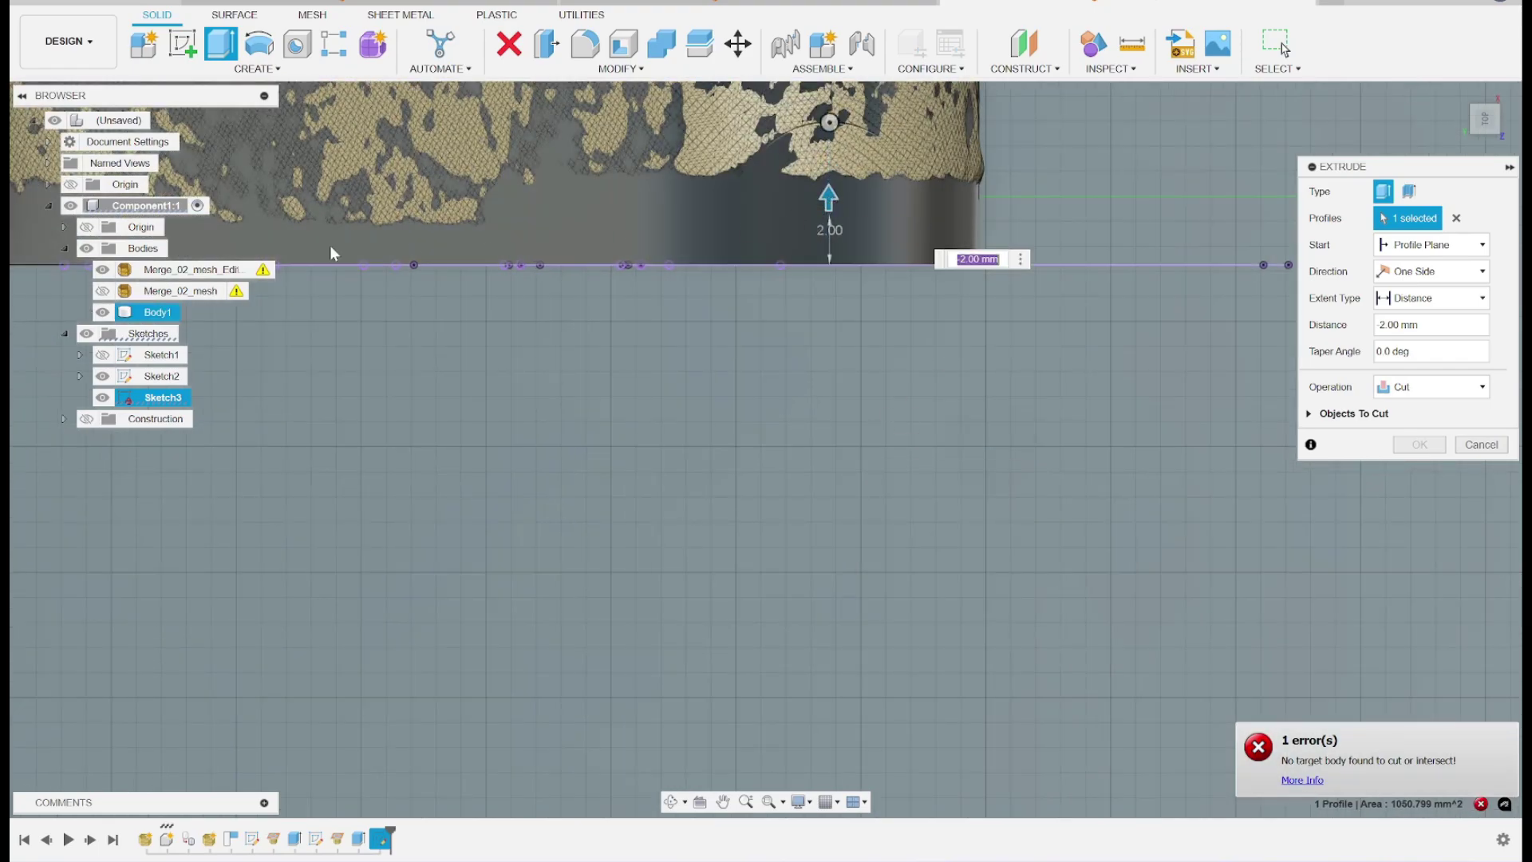
- Add the Sketch3 region overlapping the pivot end to the cut's profiles, hiding the bodies while selecting it and showing them again
left_click_drag(1475, 113, 1484, 76)
middle_click_drag(973, 391, 1079, 606)
middle_click_drag(1018, 476, 1049, 560)
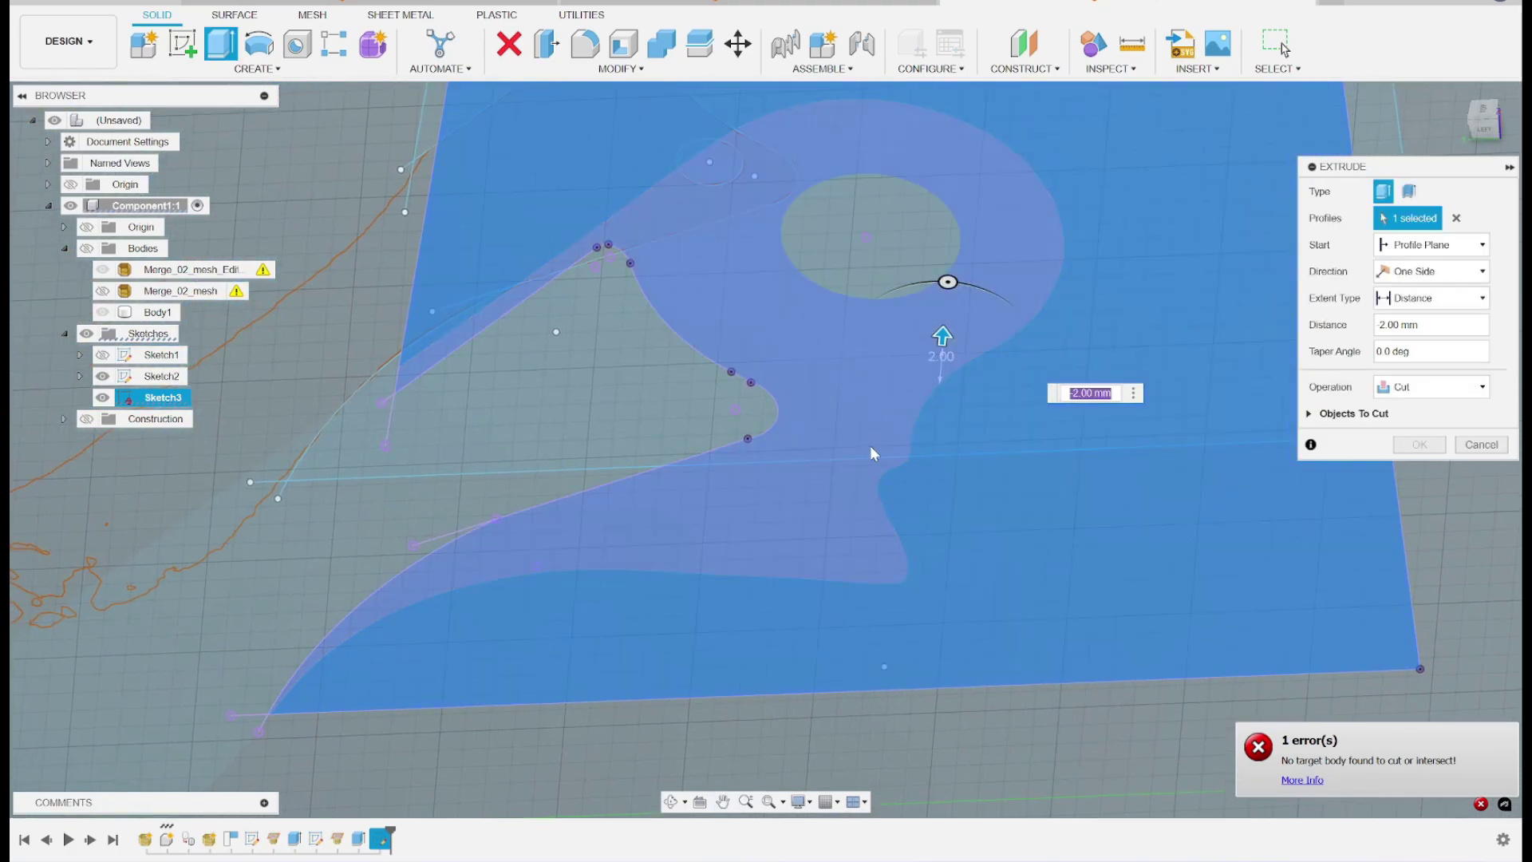
left_click(870, 445)
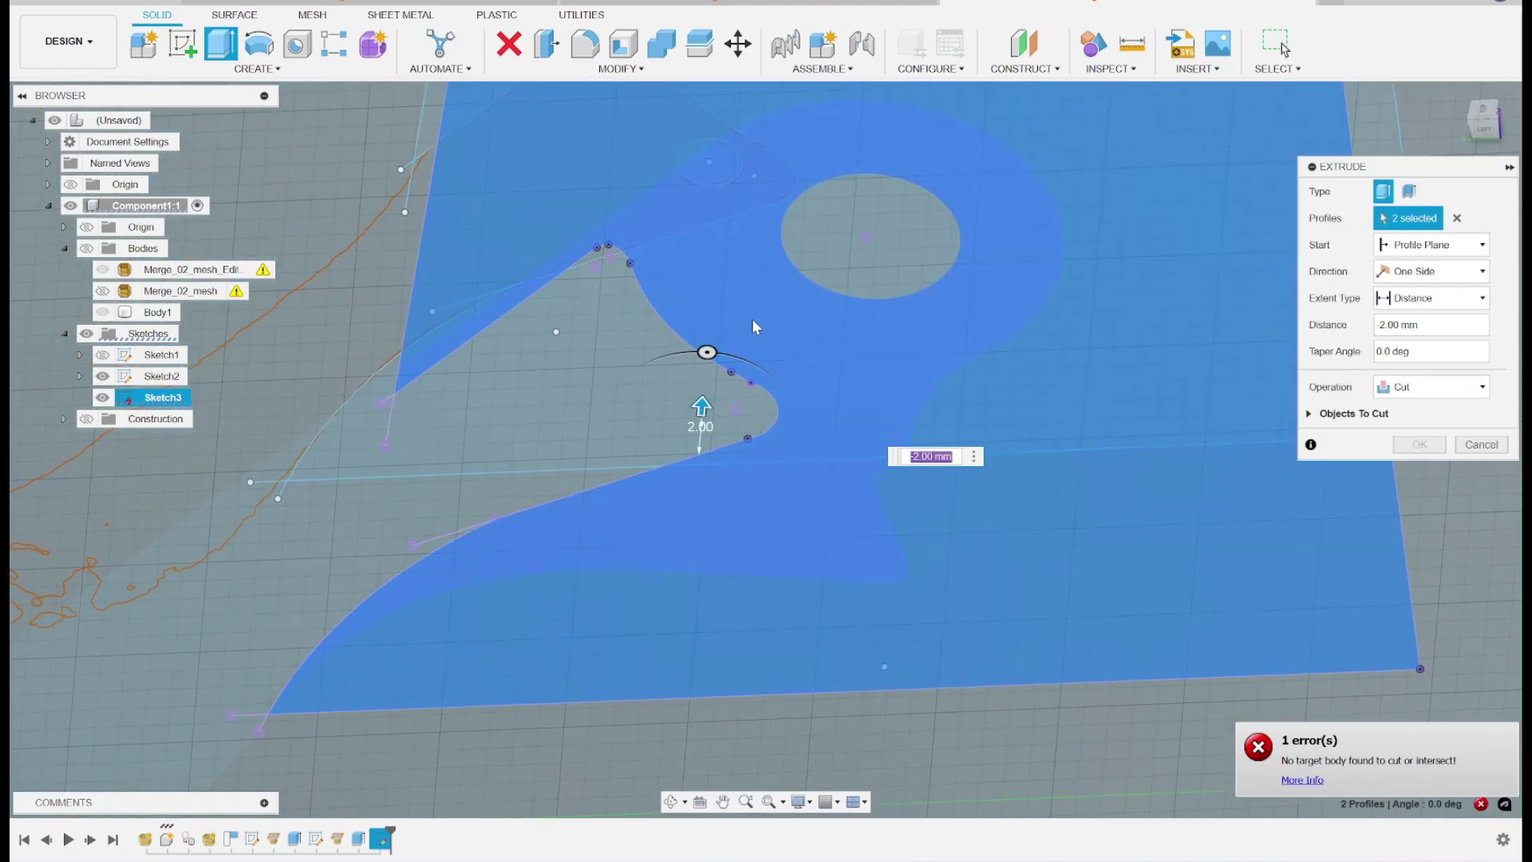
left_click(86, 249)
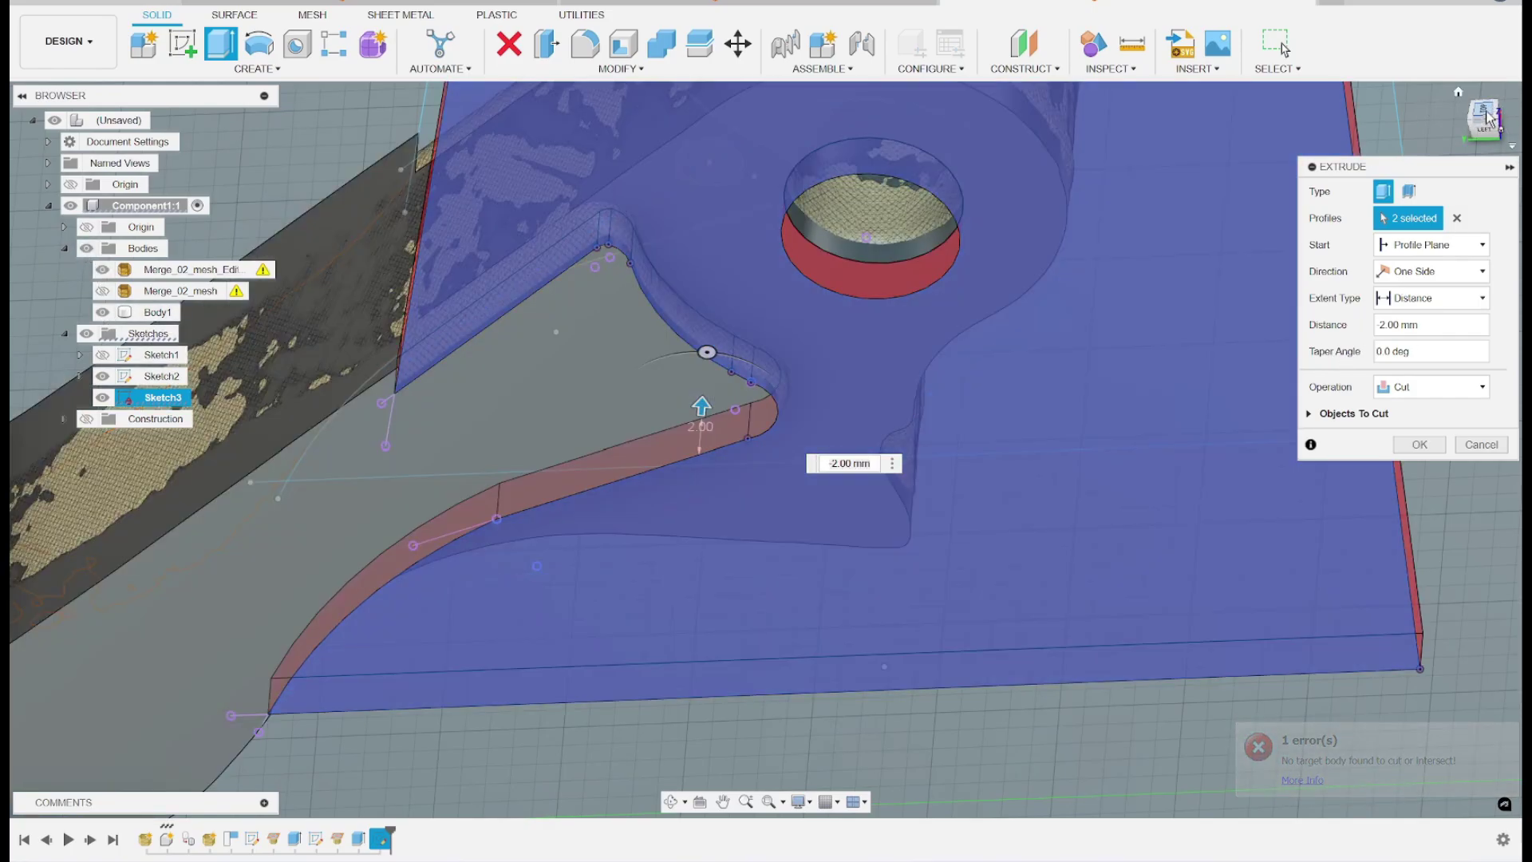
- Adjust the cut distance to match the mesh's recess depth in a side-on view and complete the extrude cut
left_click(1486, 118)
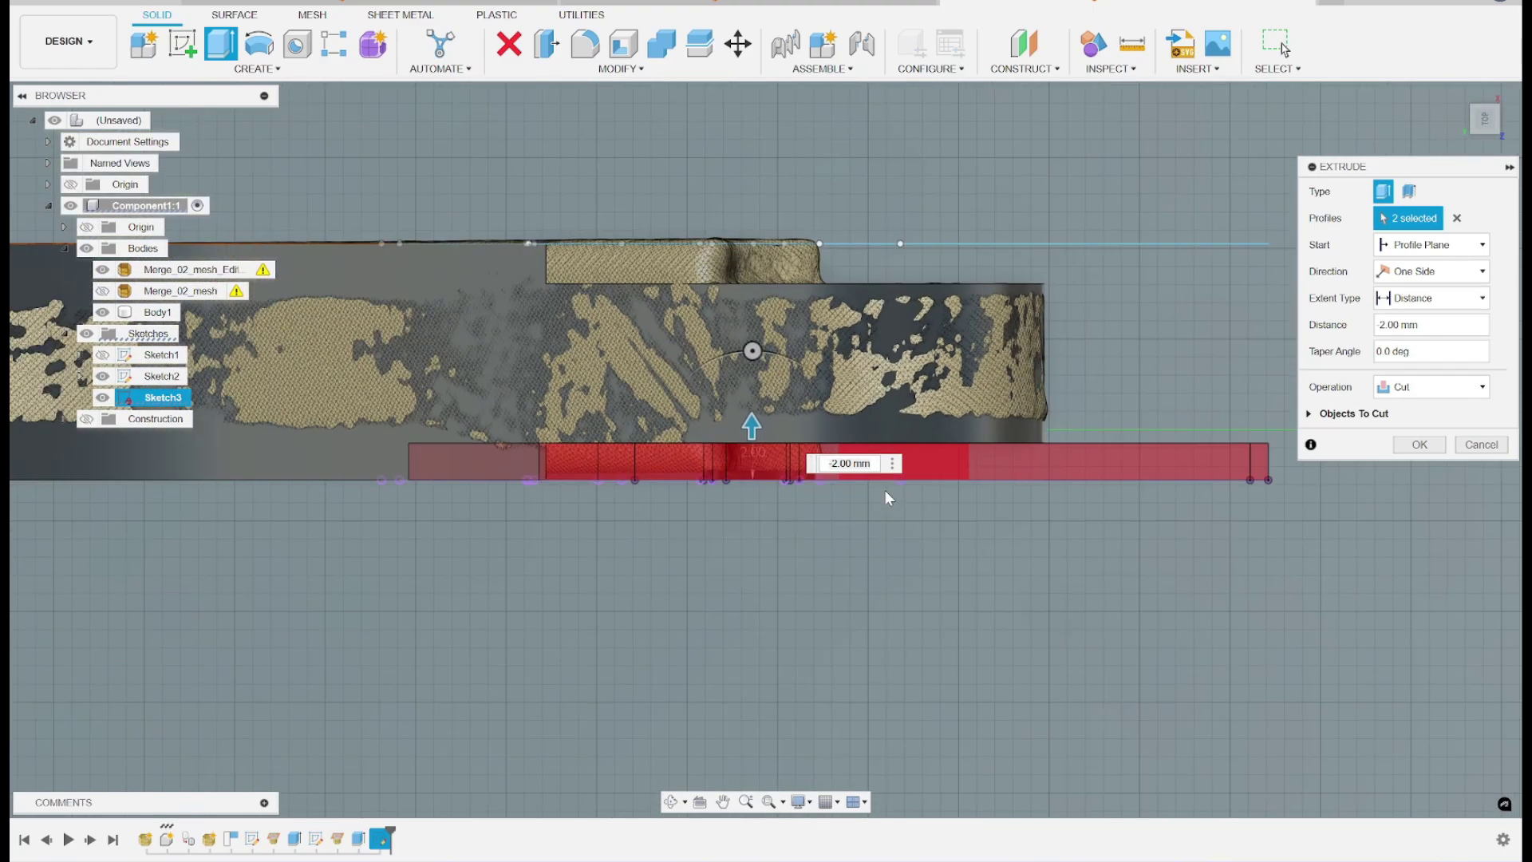
scroll(886, 488, "down", 3)
scroll(883, 472, "up", 8)
left_click_drag(559, 389, 560, 352)
double_click(1383, 325)
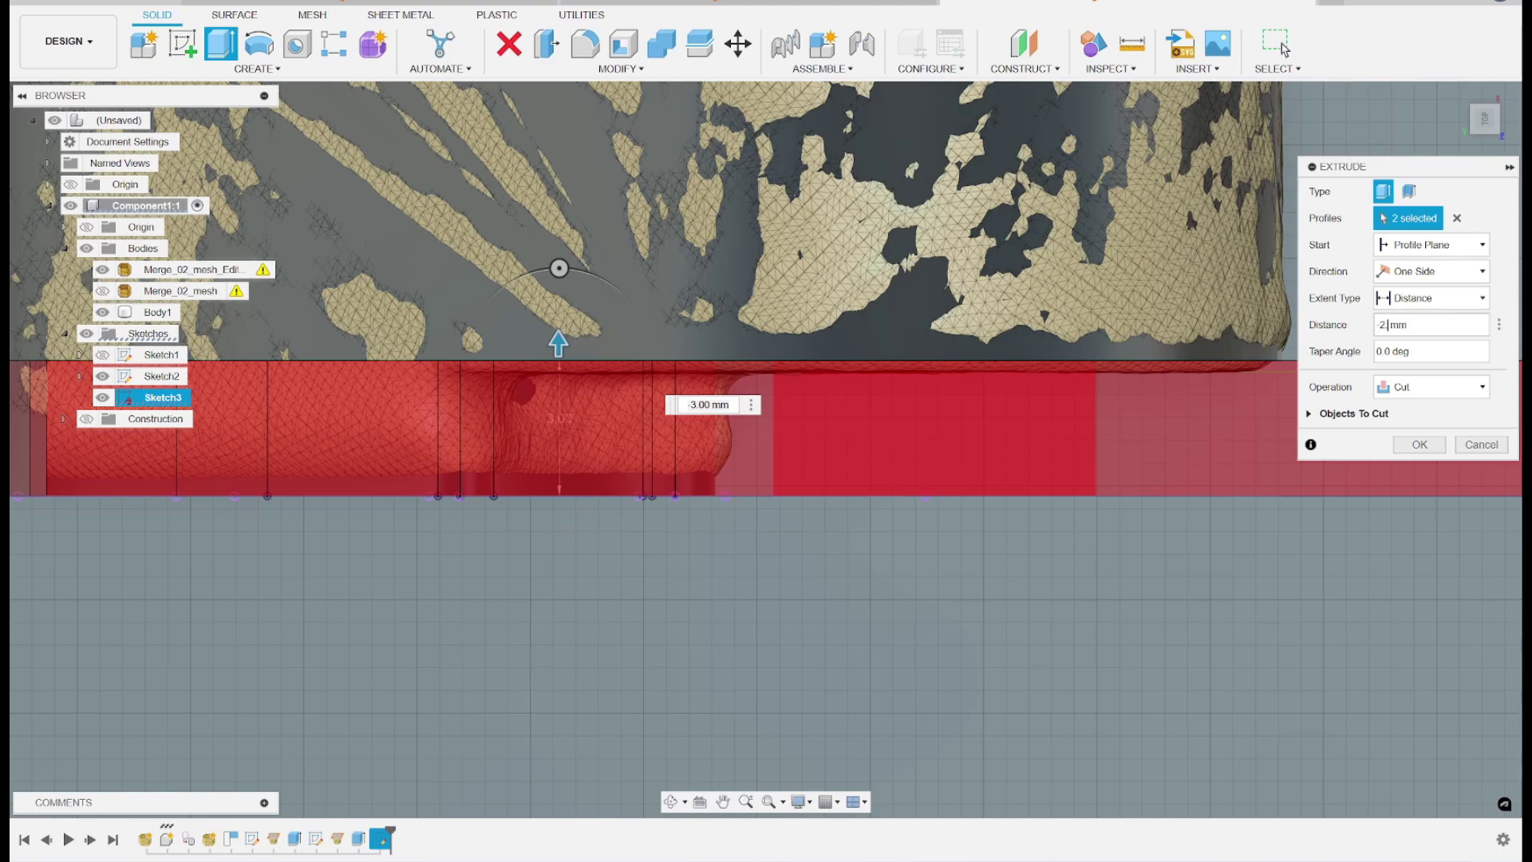
left_click(1426, 447)
- Hide the edited mesh and Sketch2, and inspect the recess cuts on both sides of Body1
scroll(1222, 463, "down", 1)
middle_click_drag(1221, 449, 683, 464, "shift")
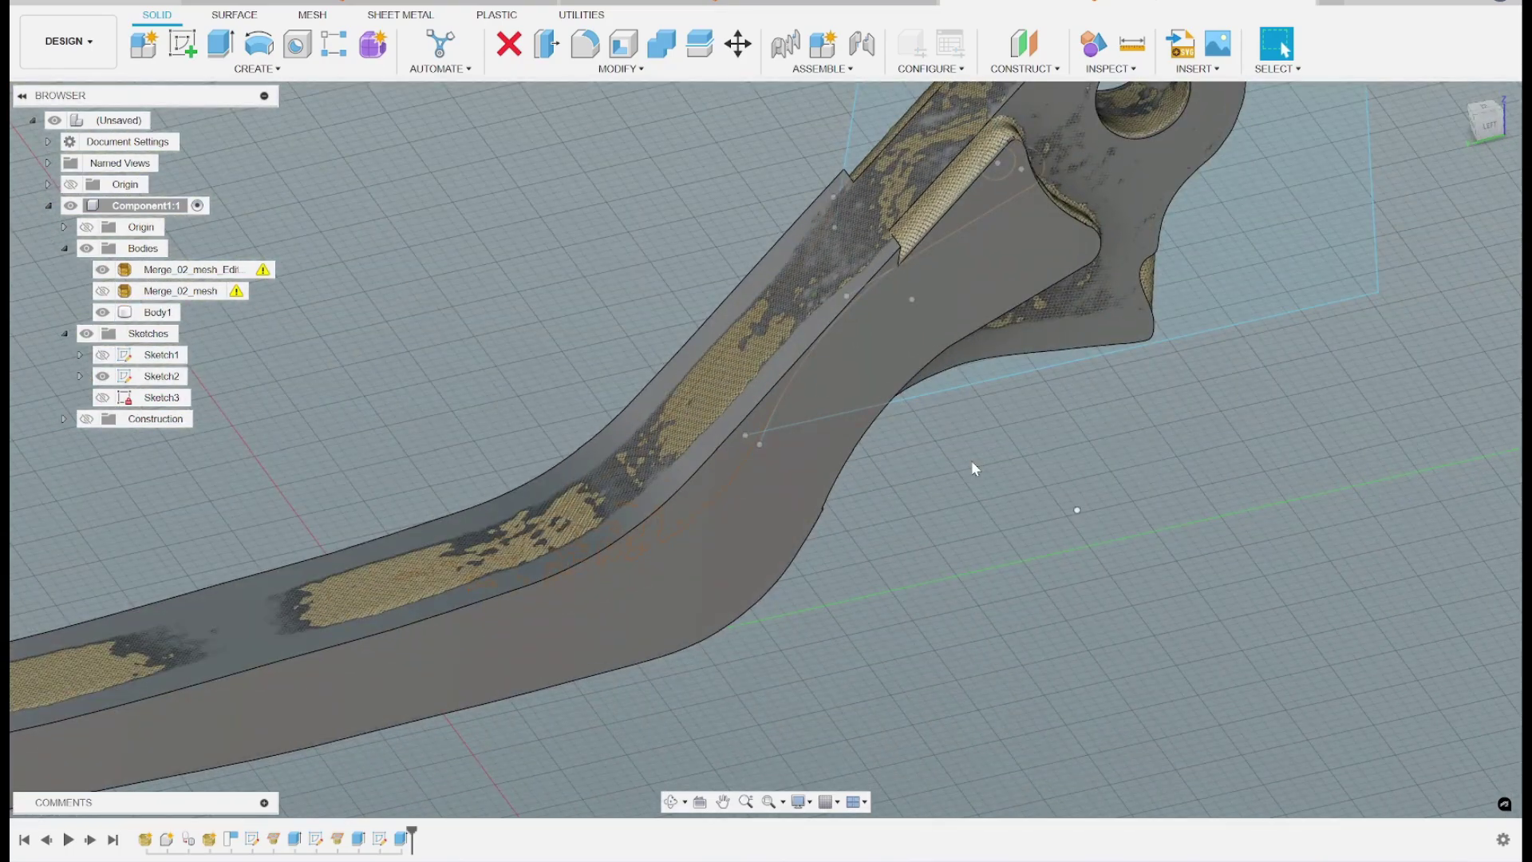
scroll(971, 460, "up", 5)
scroll(975, 465, "down", 6)
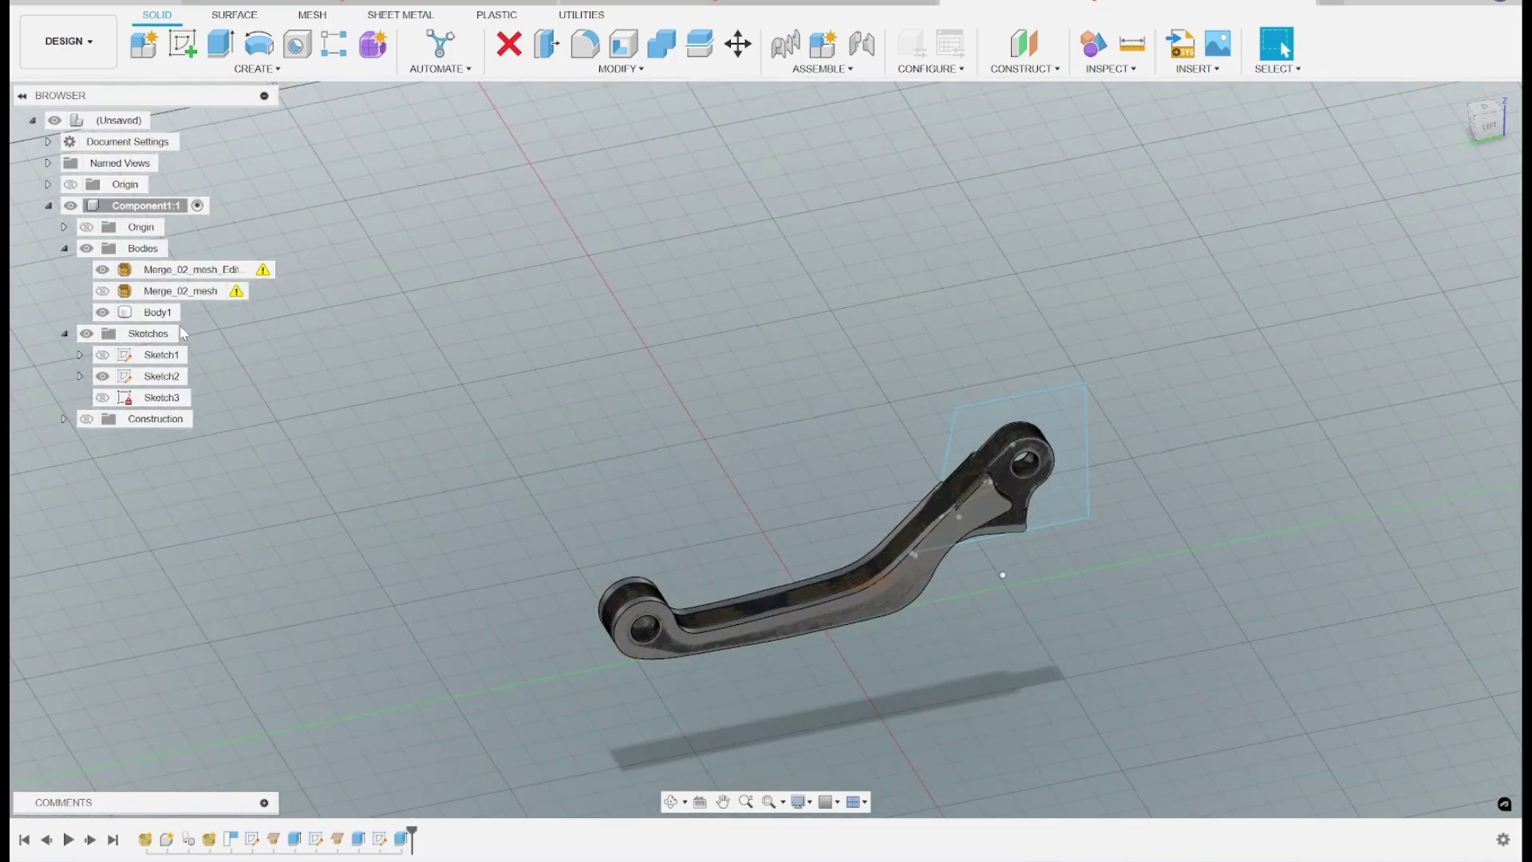
left_click(102, 270)
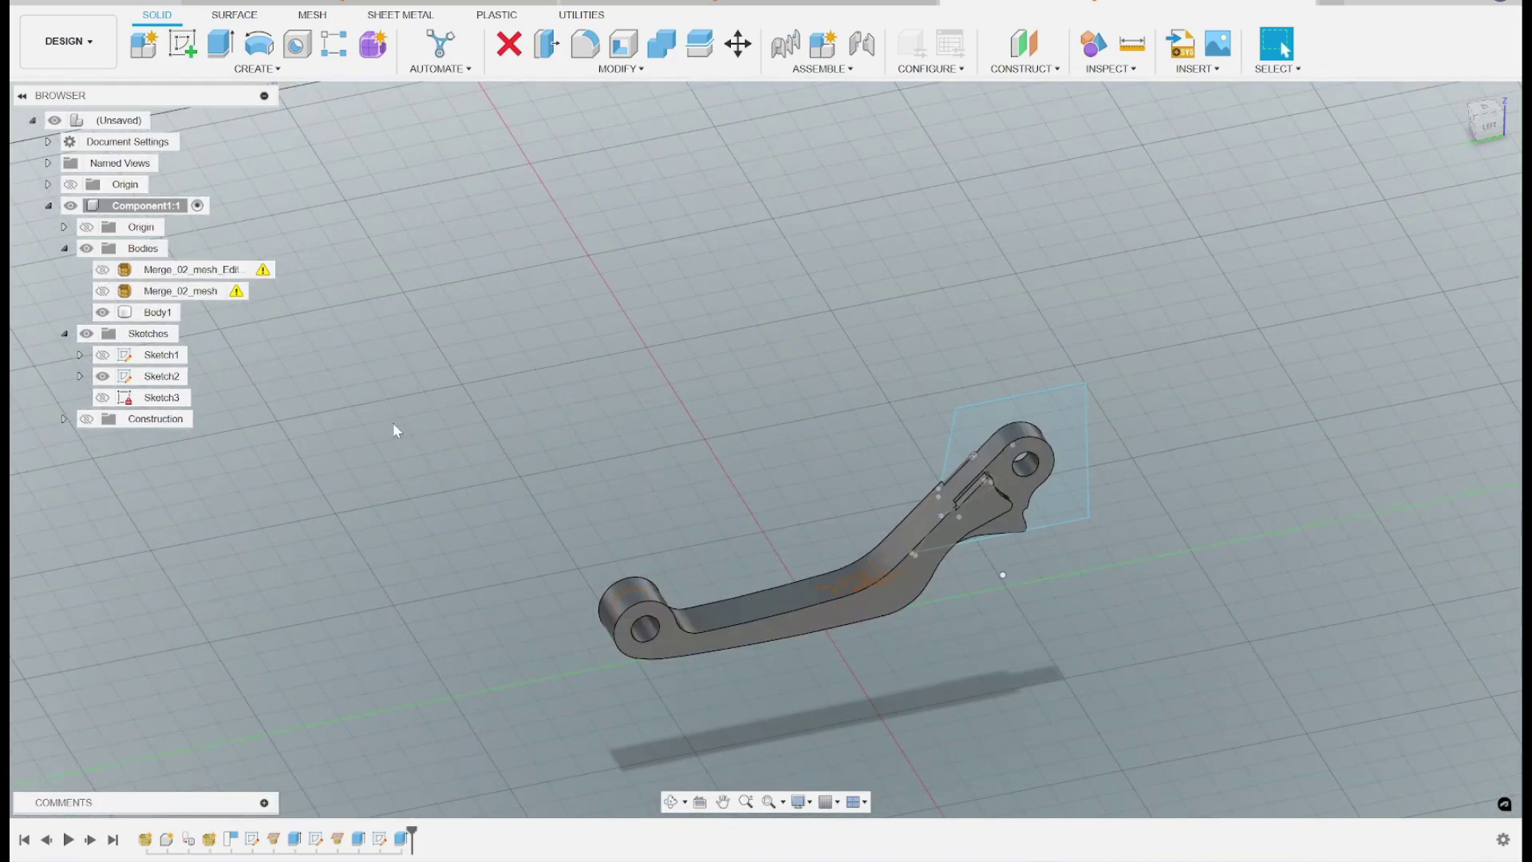
left_click(102, 375)
mouse_move(913, 501)
middle_mouse_down("shift")
mouse_move(1224, 512)
mouse_move(1063, 537)
middle_mouse_up("shift")
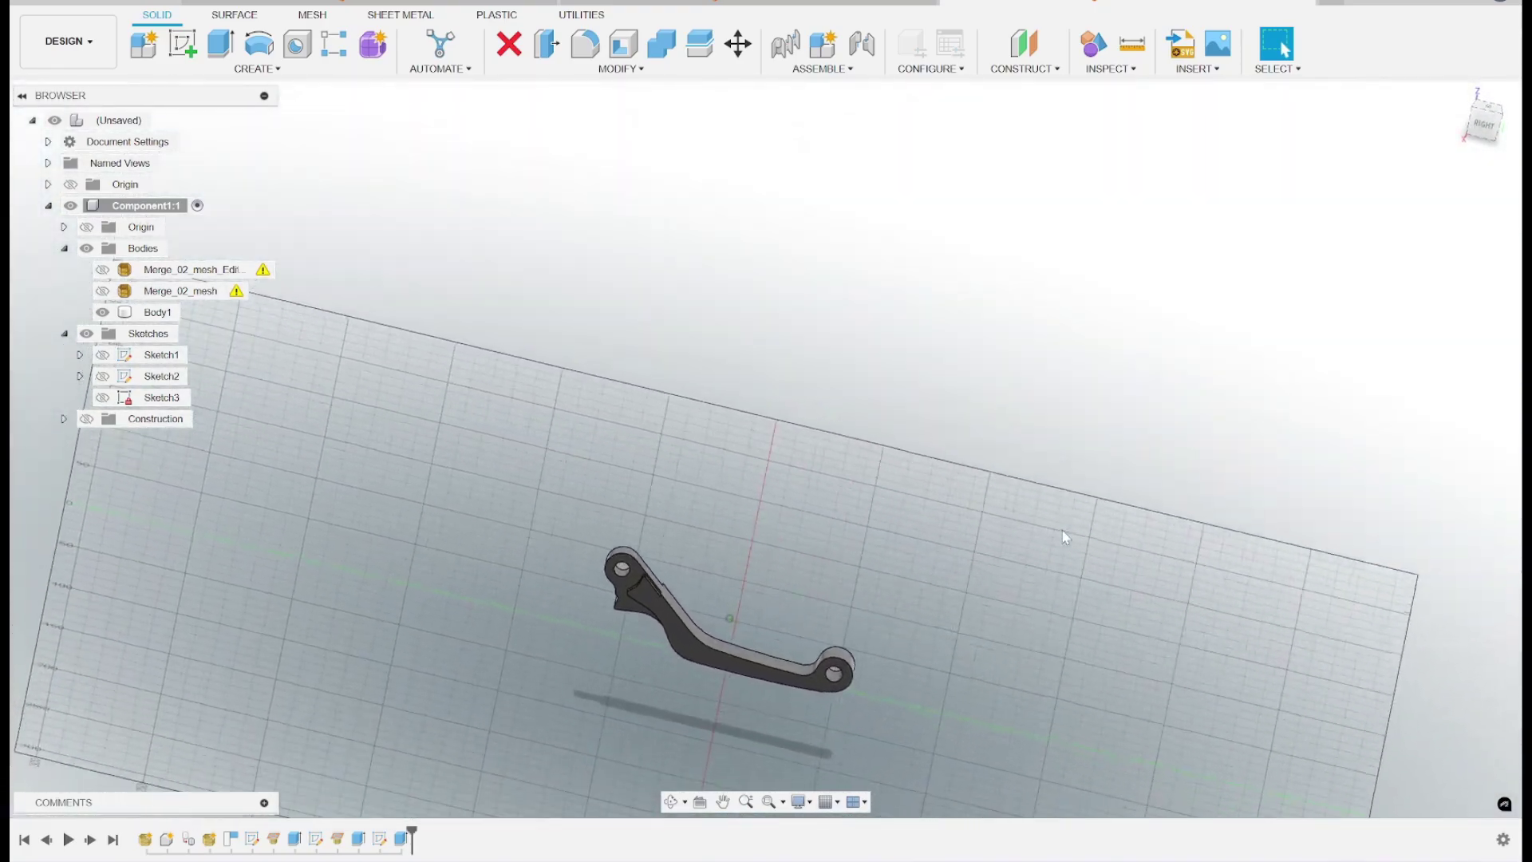
scroll(751, 624, "up", 3)
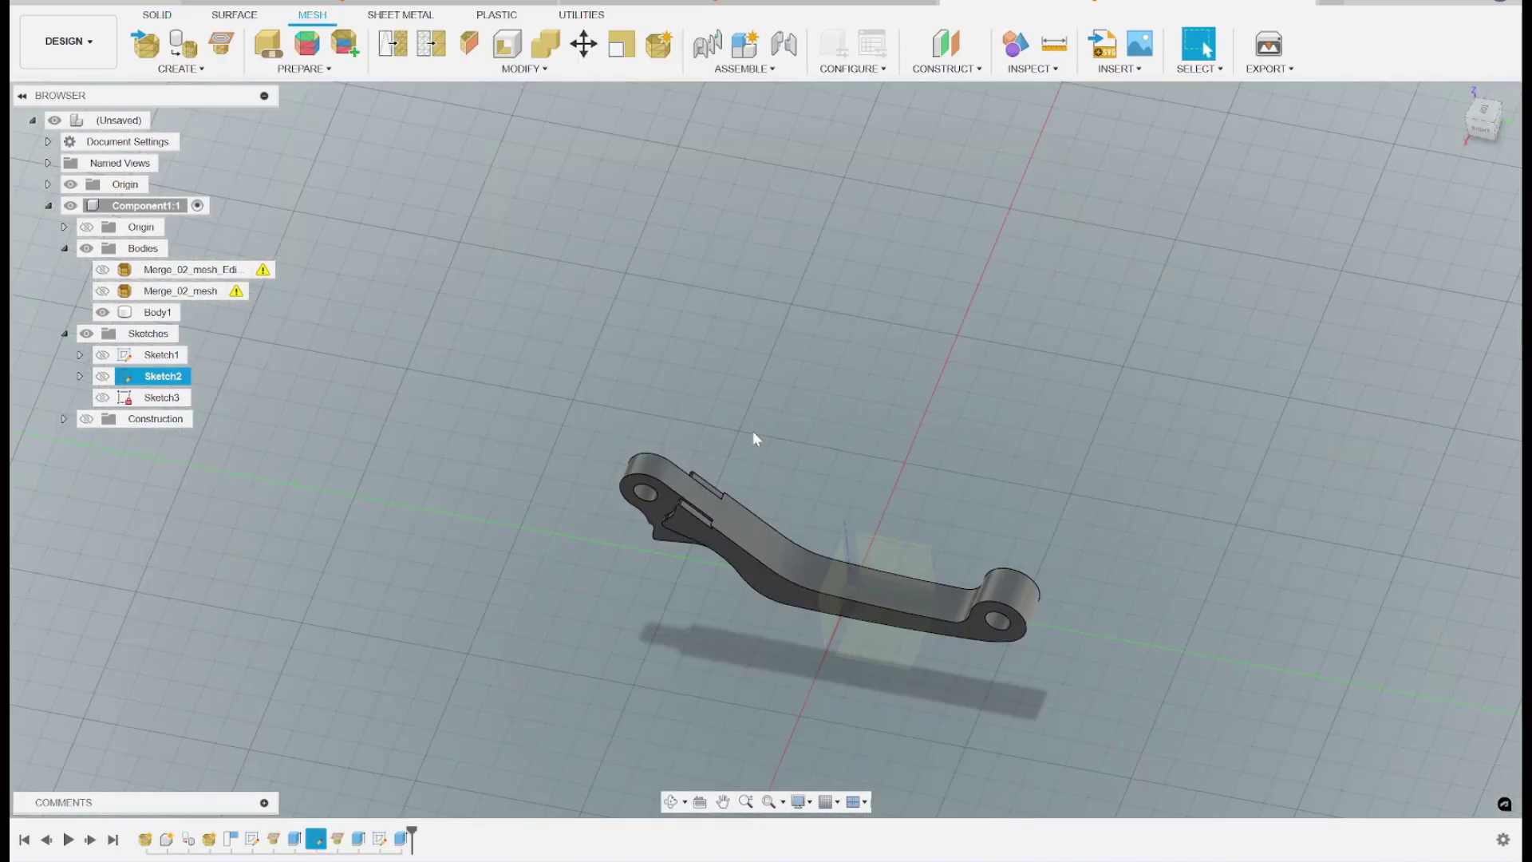
middle_click_drag(693, 509, 700, 527, "shift")
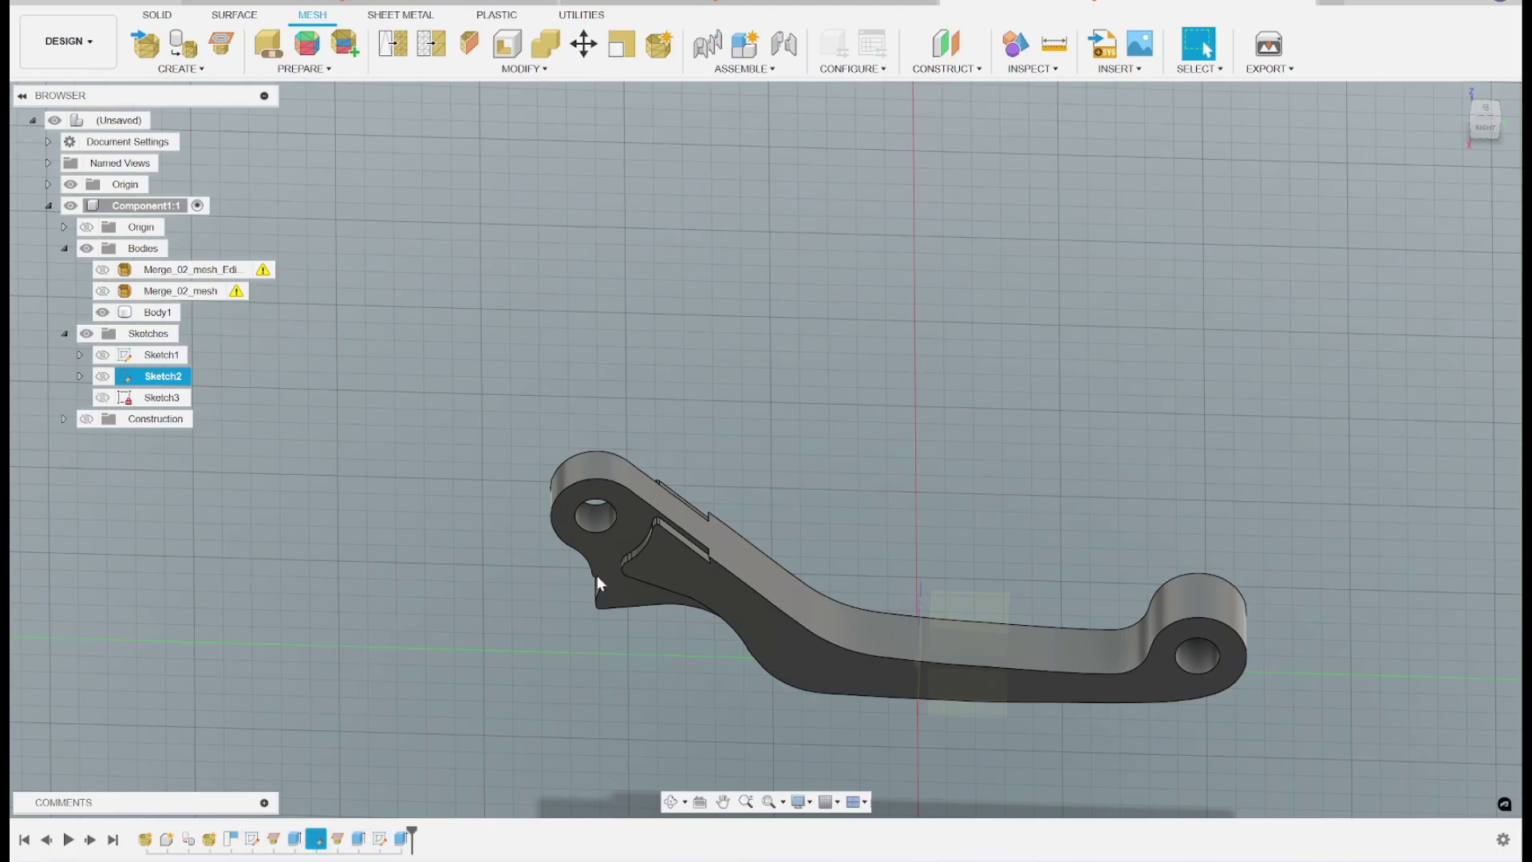
- Edit Sketch2 and delete the straight recess line along the lever's upper edge and the small corner arc adjoining it
double_click(315, 839)
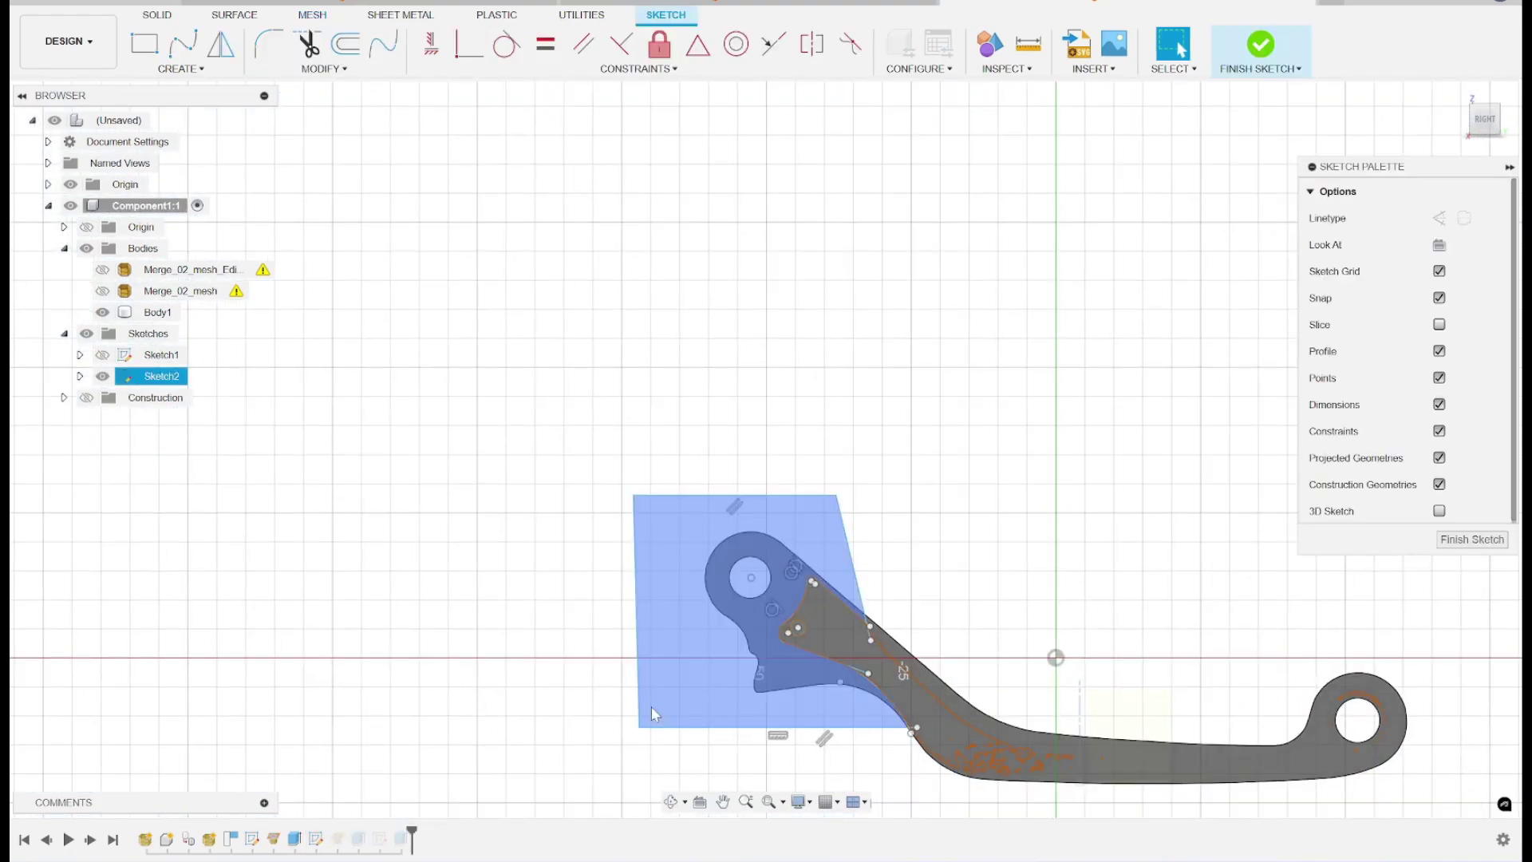
scroll(807, 639, "up", 10)
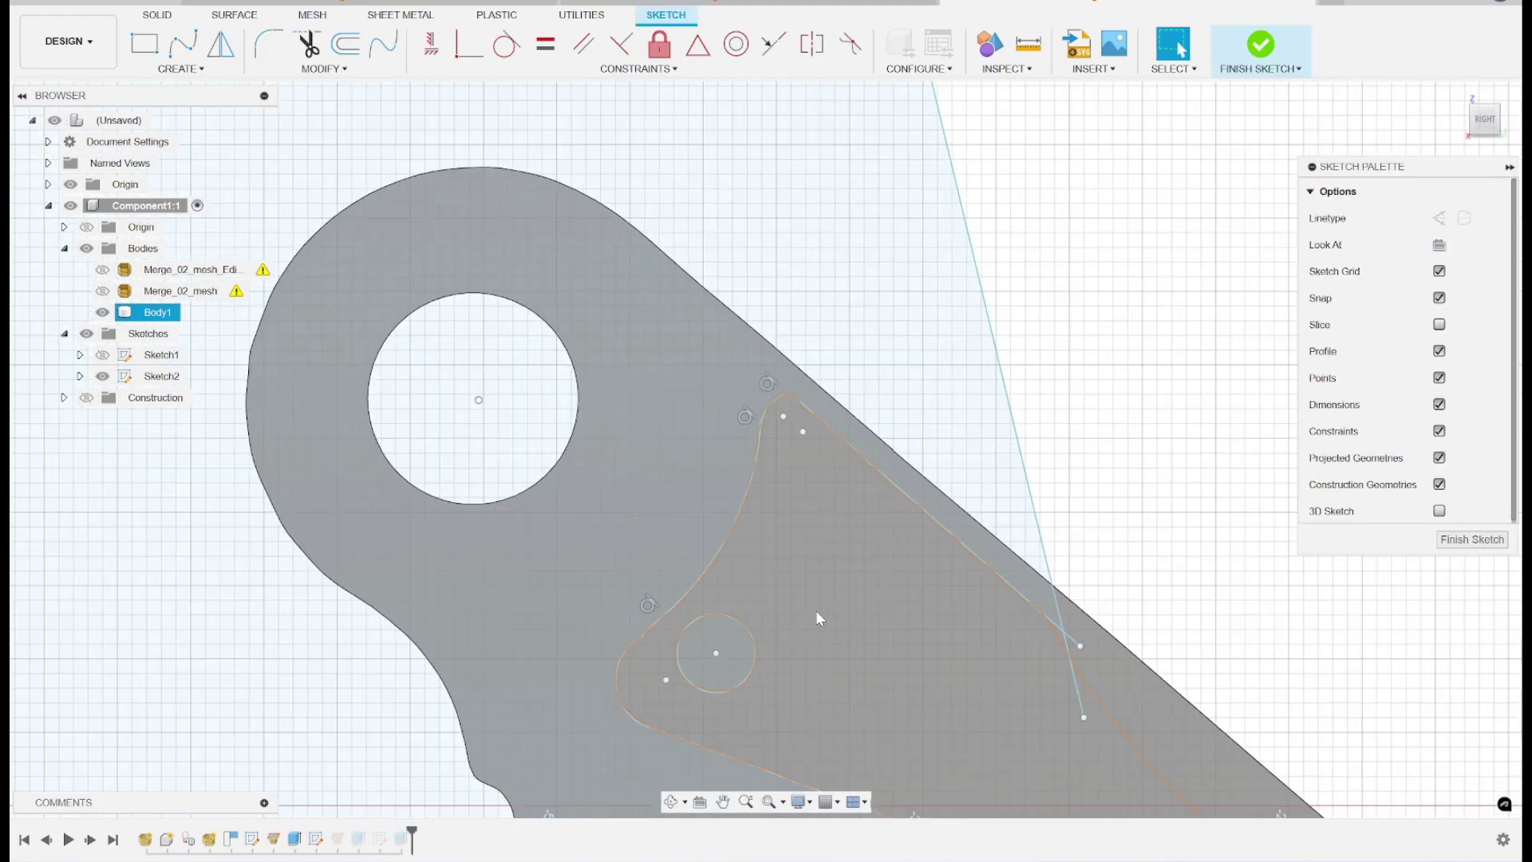
left_click(896, 492)
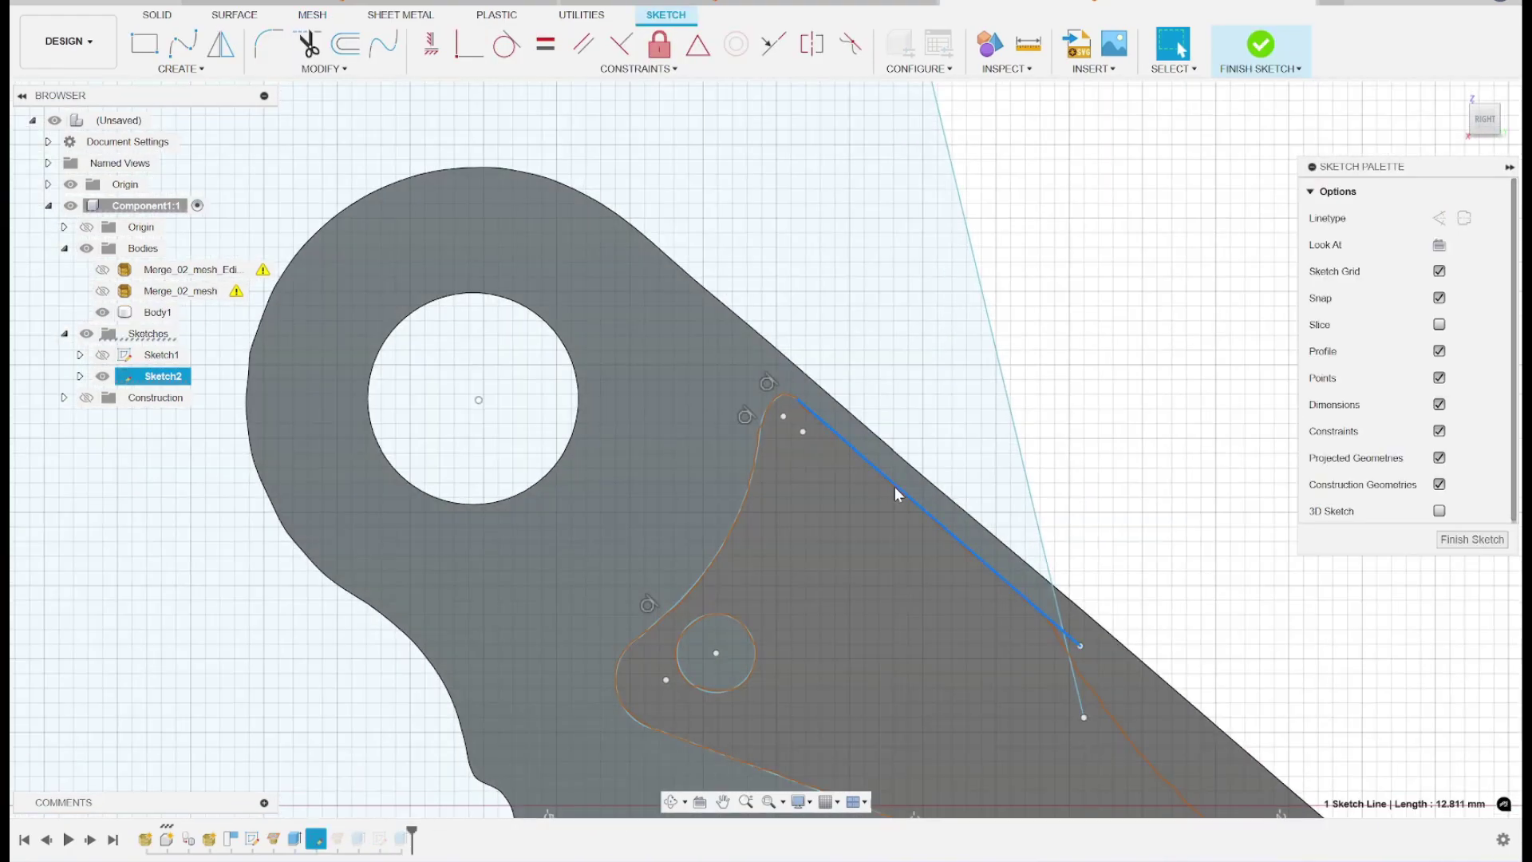
key("Delete")
scroll(790, 395, "up", 5)
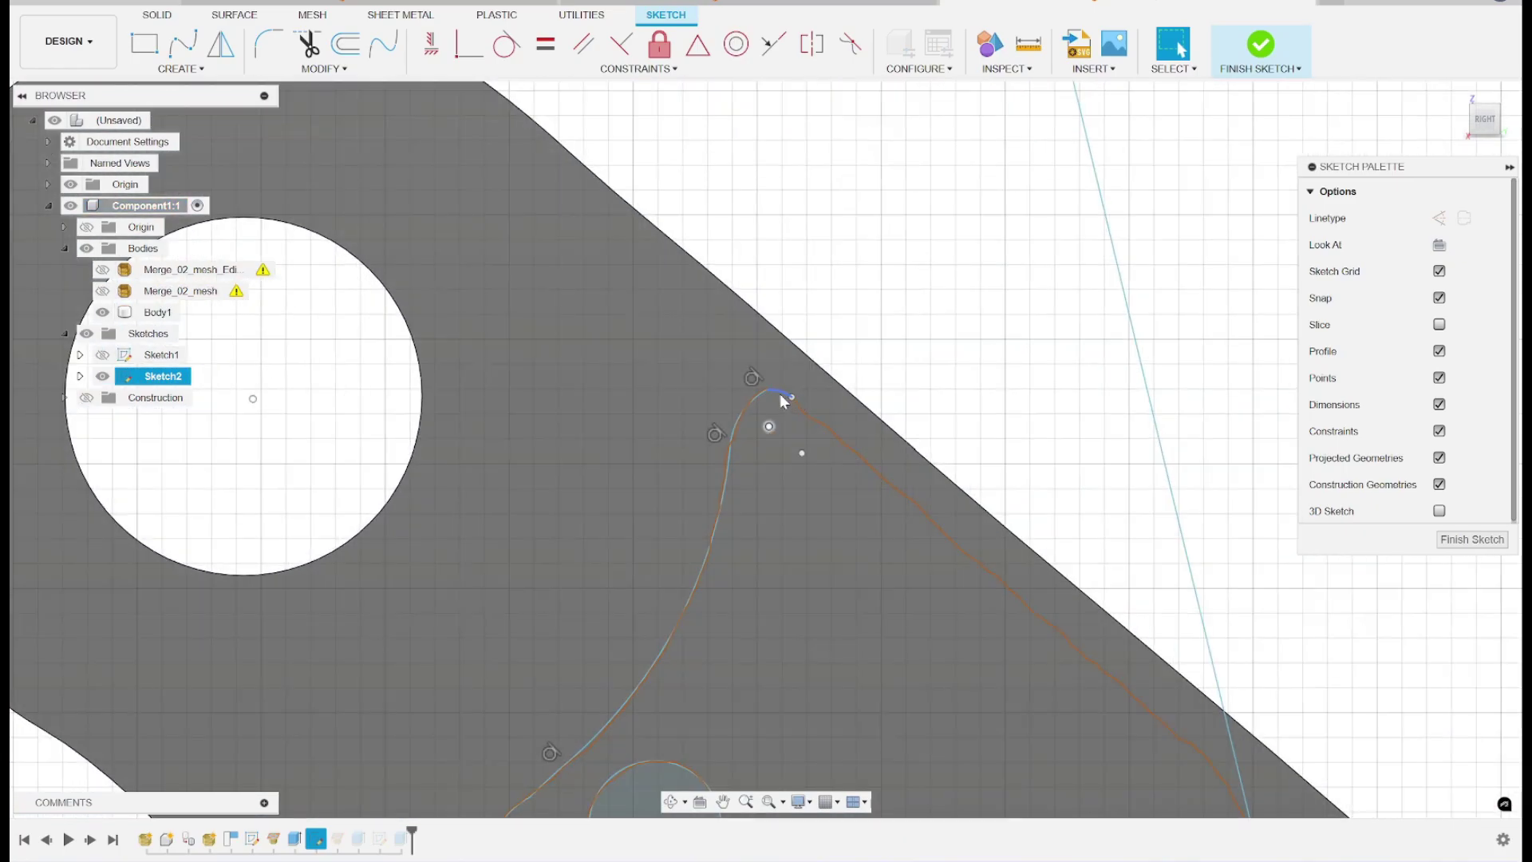
left_click(781, 395)
key("Delete")
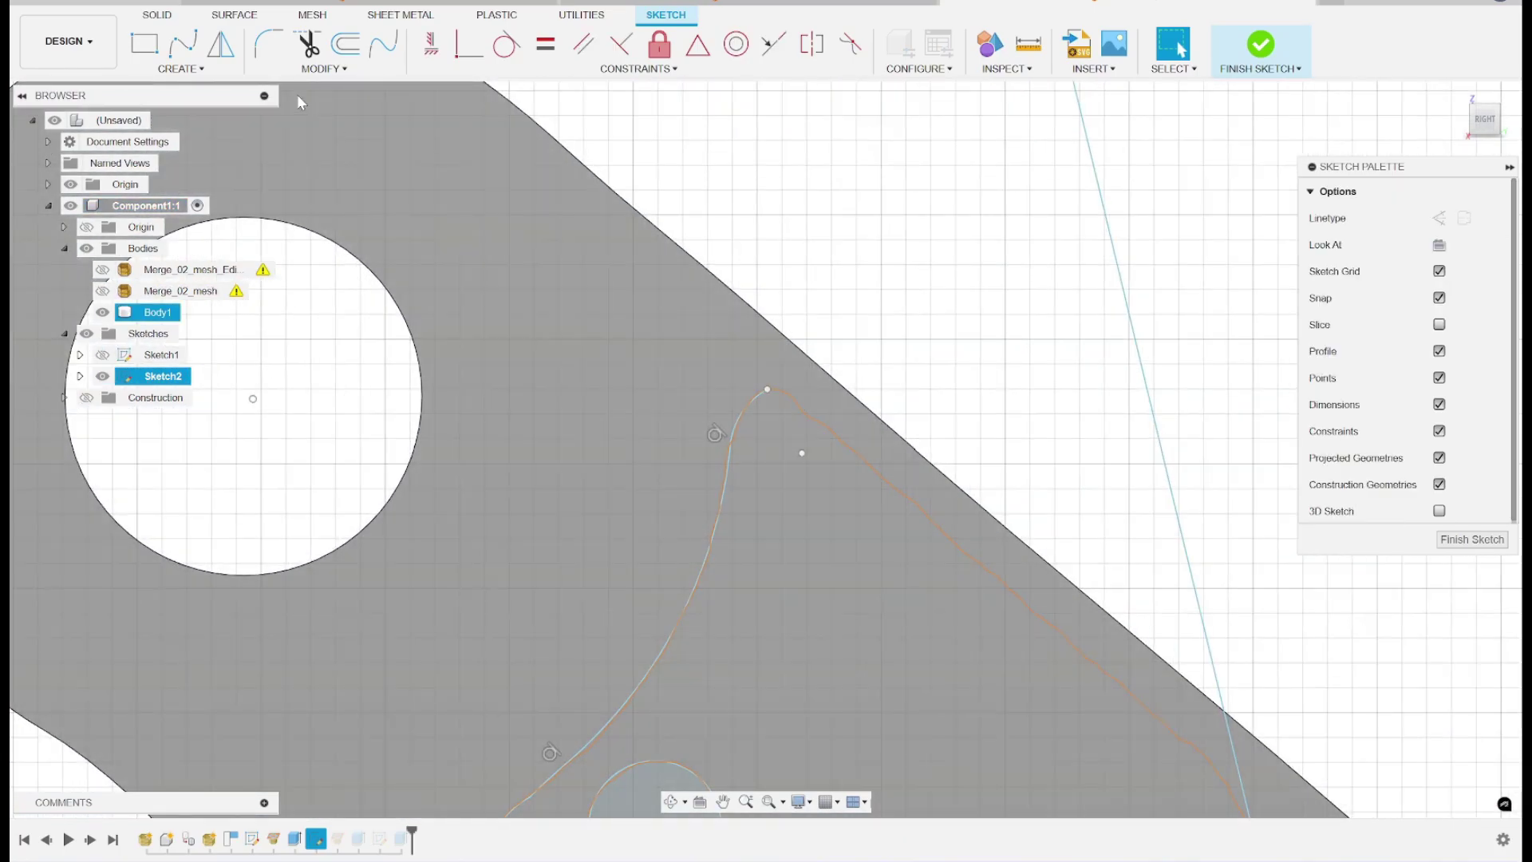
- Draw a horizontal line about 5.3 mm long from the open end of the recess's upper corner arc out past the lever's edge
left_click(182, 69)
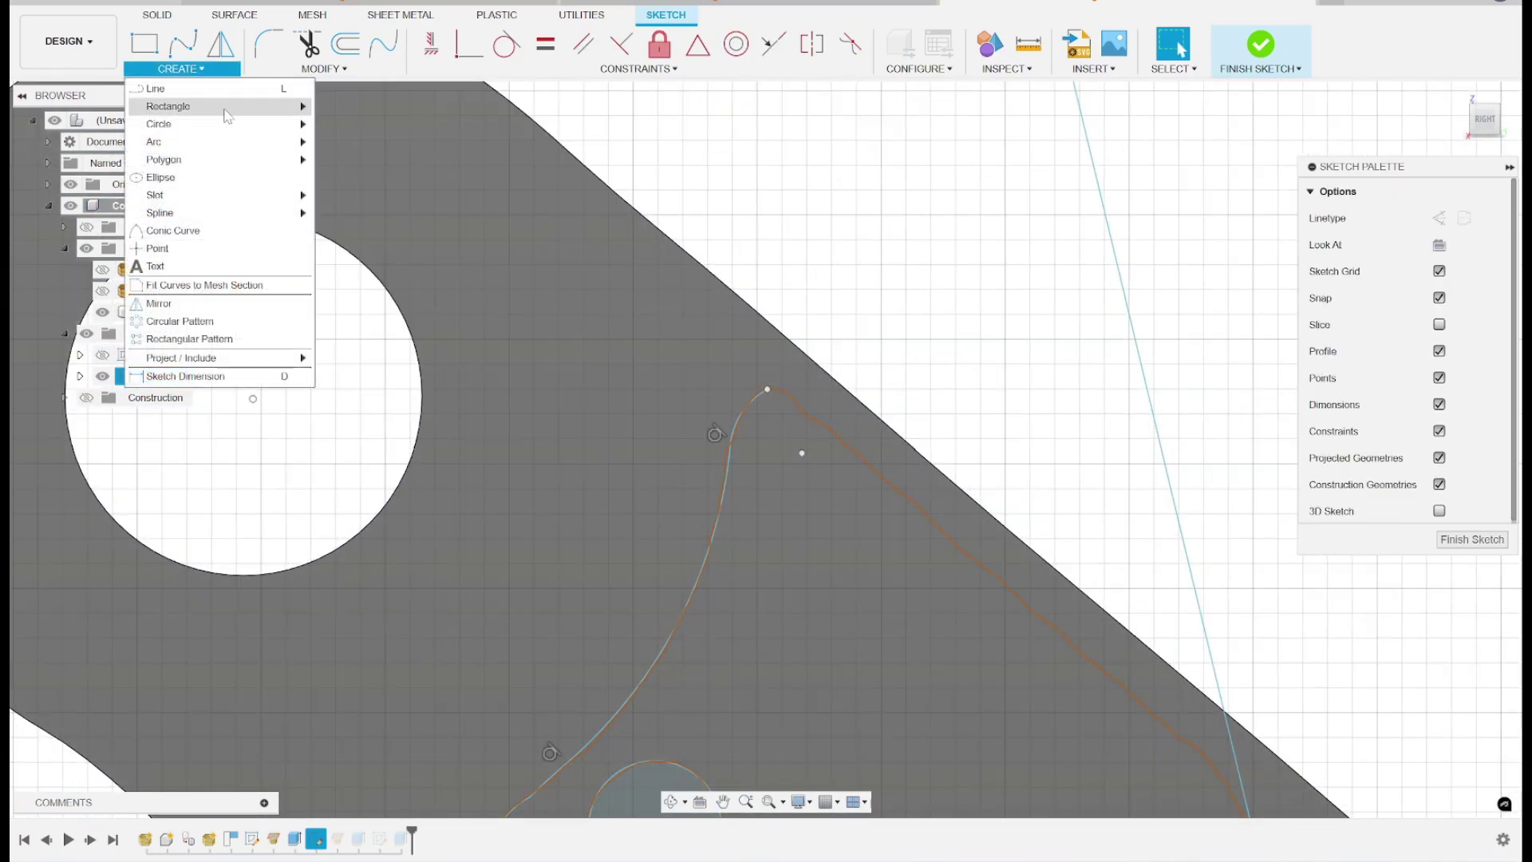
key("l")
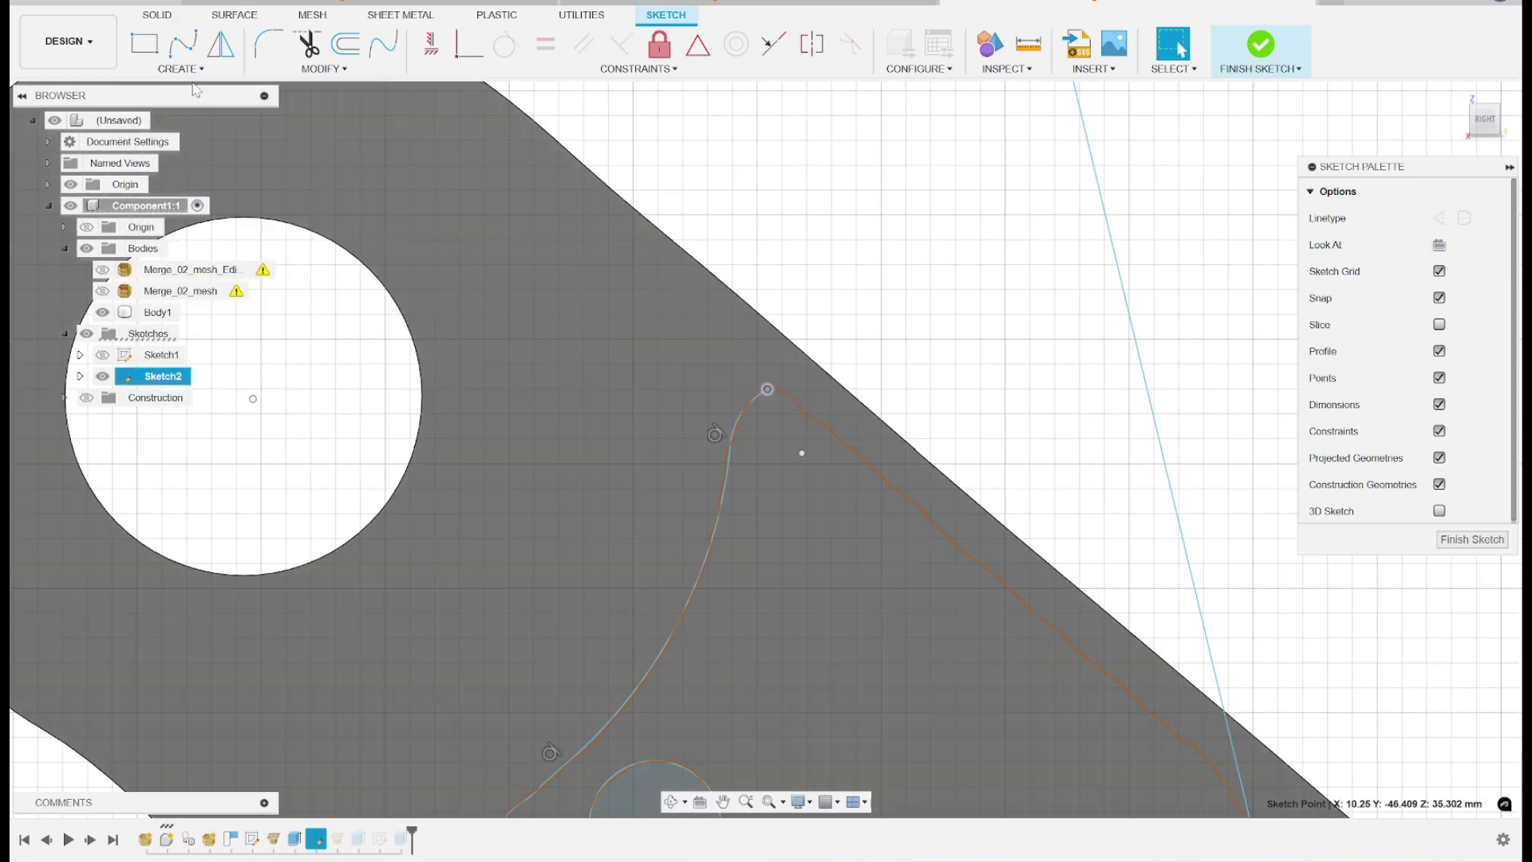
left_click(182, 69)
left_click(178, 89)
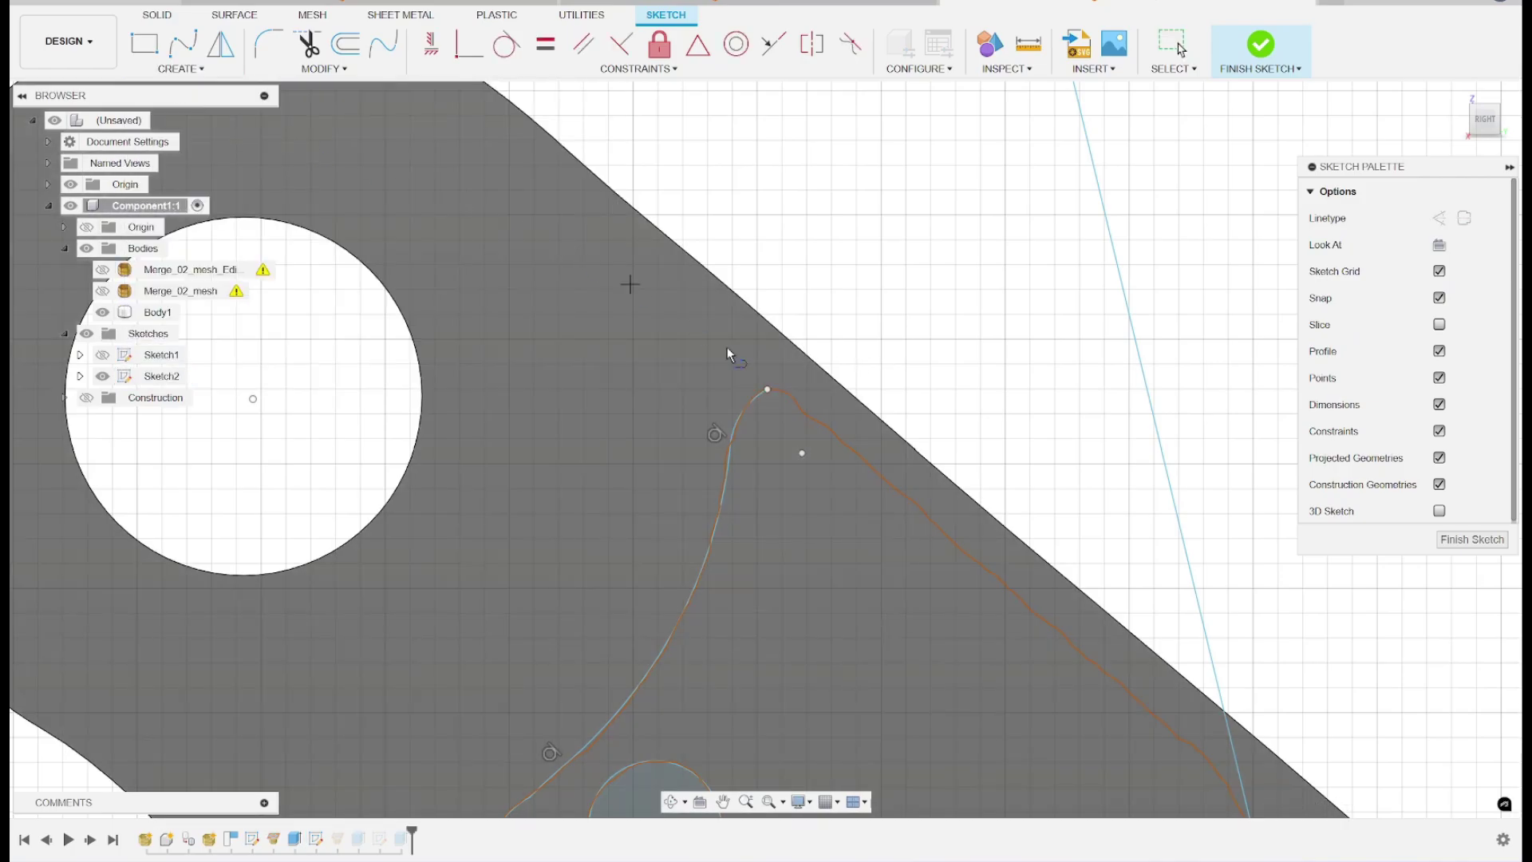
left_click(780, 386)
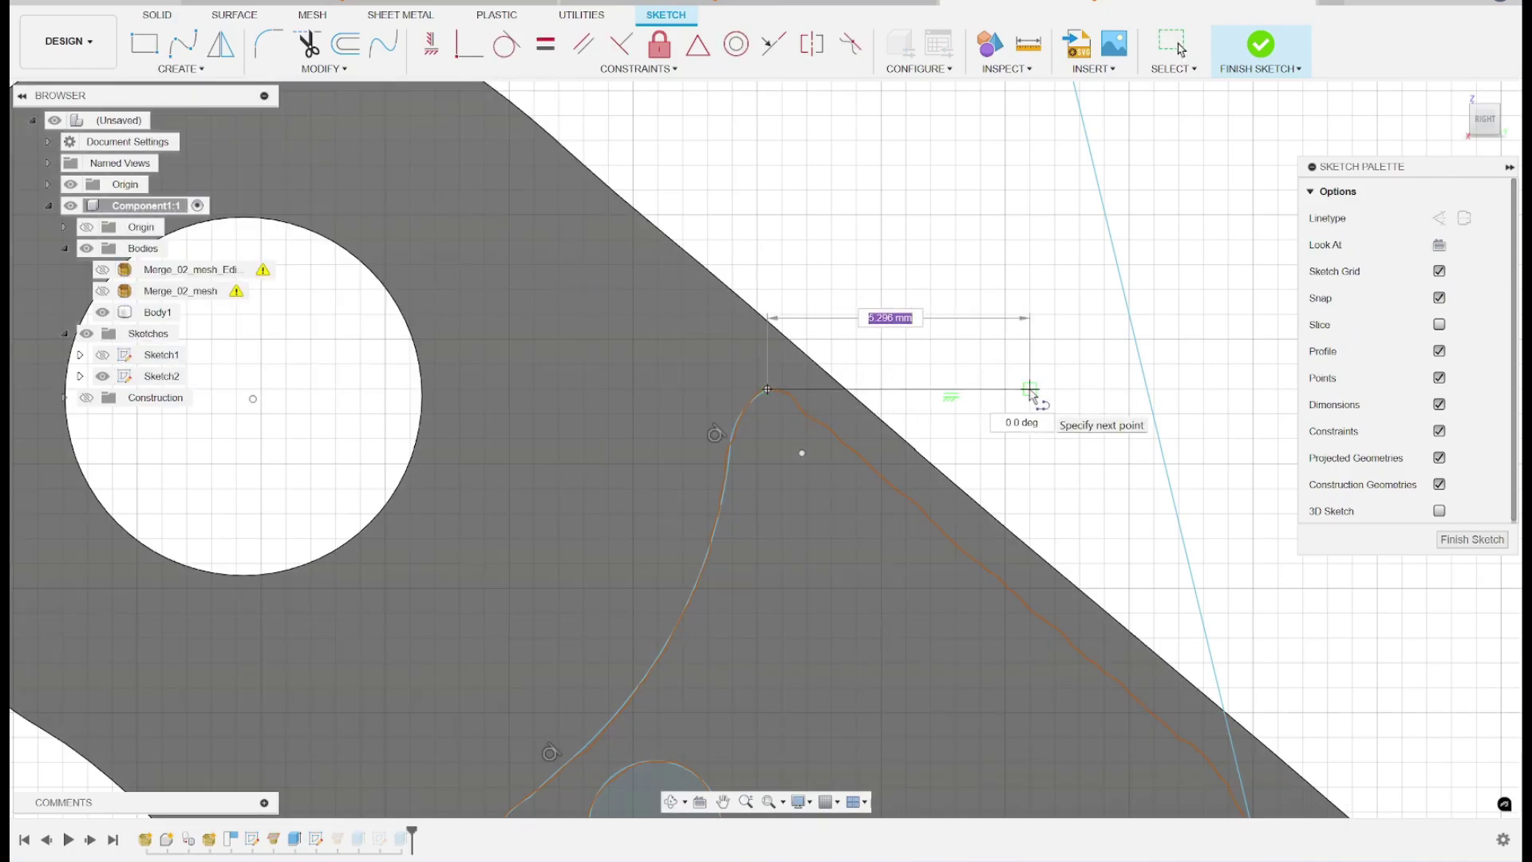
left_click_drag(1030, 390, 1067, 456)
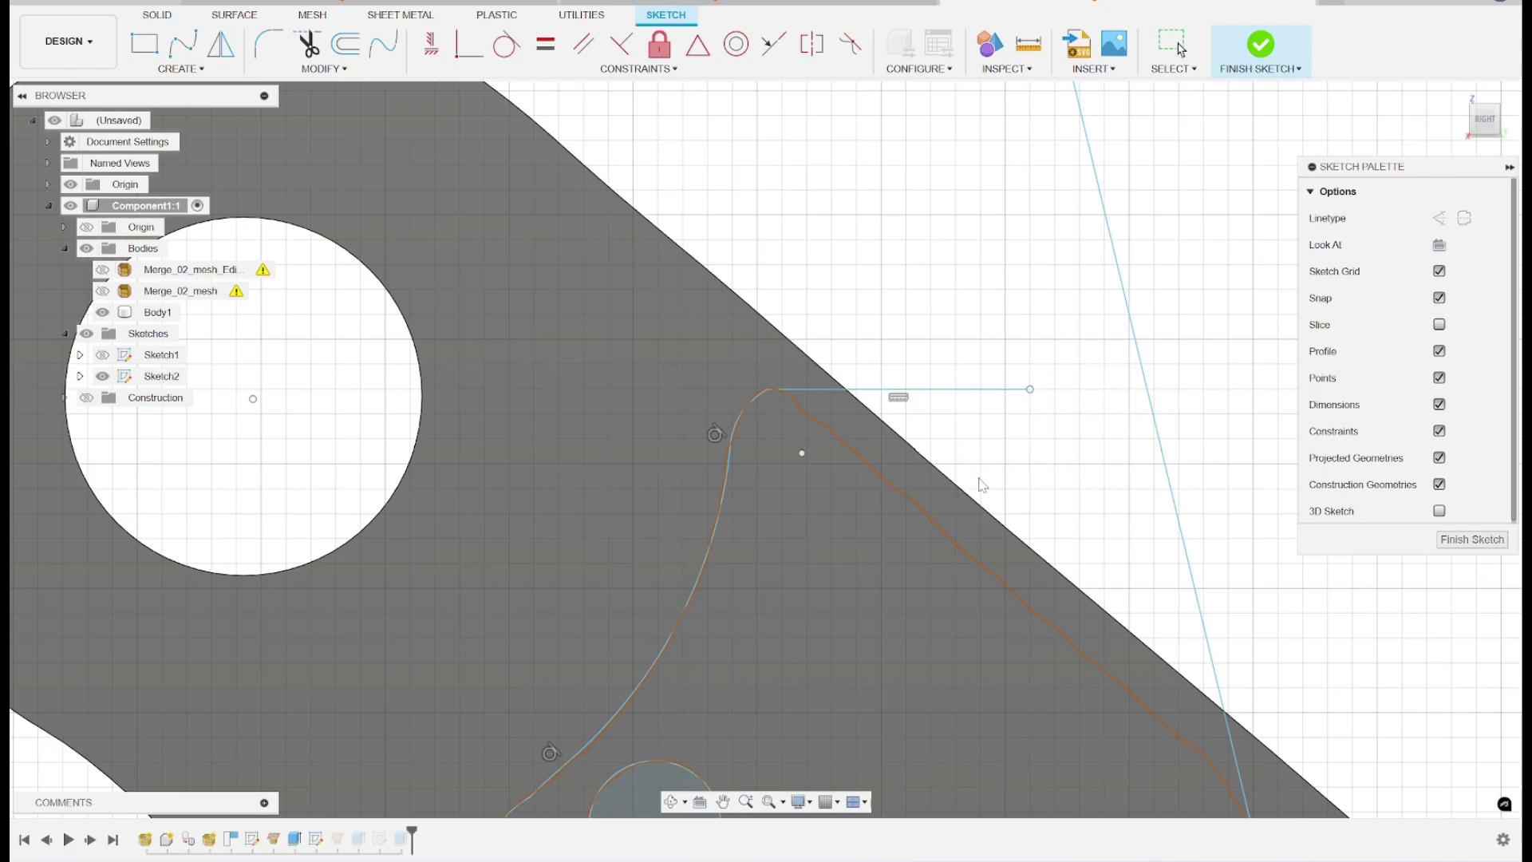
- Project Body1's outline into Sketch2, using the Bodies selection filter and keeping the projection linked
middle_click_drag(1091, 507, 893, 295)
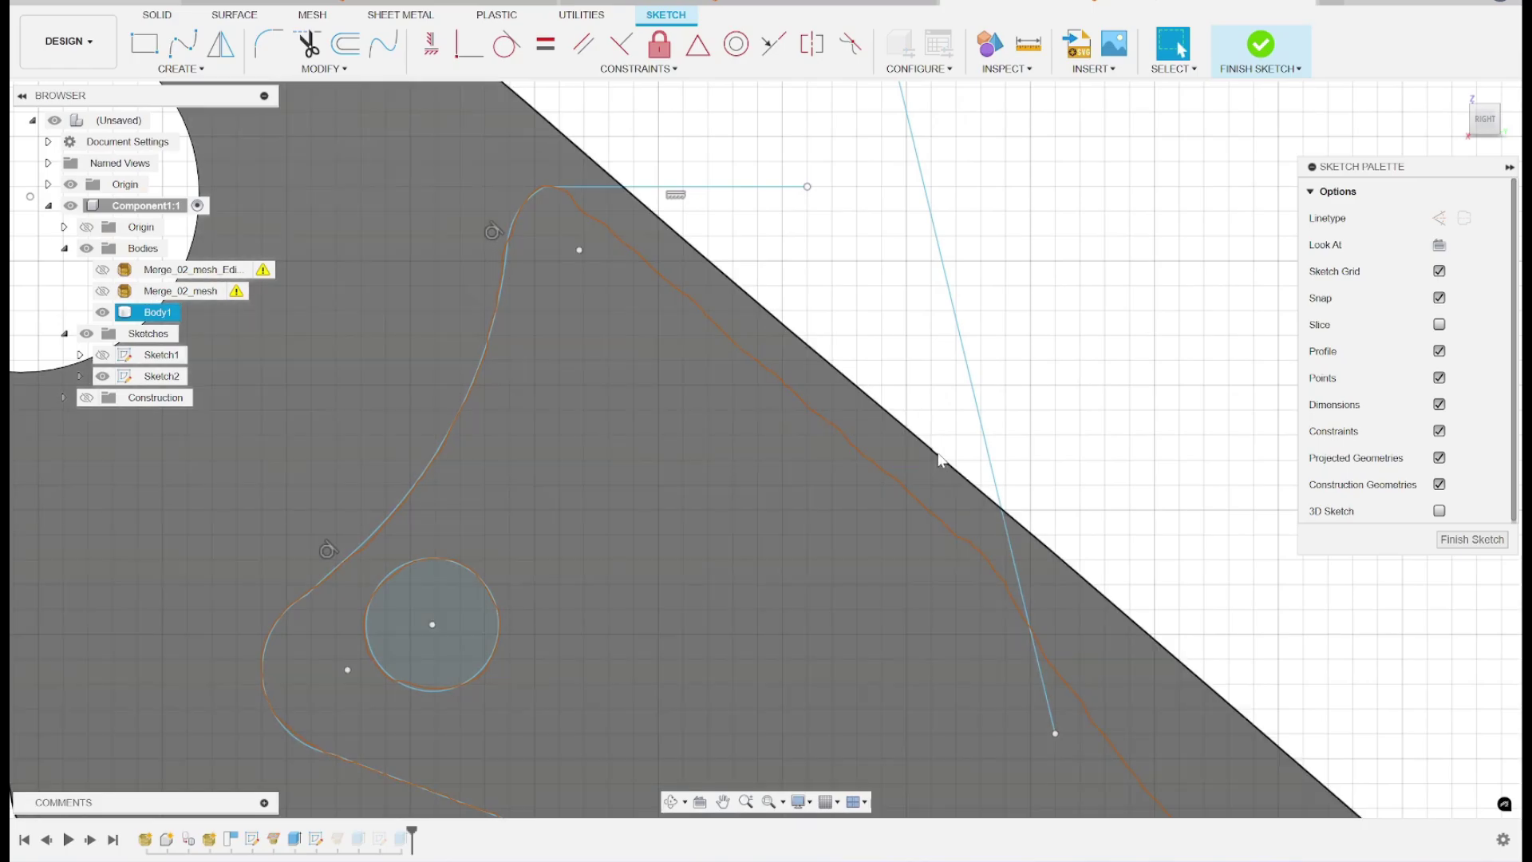
scroll(759, 346, "down", 5)
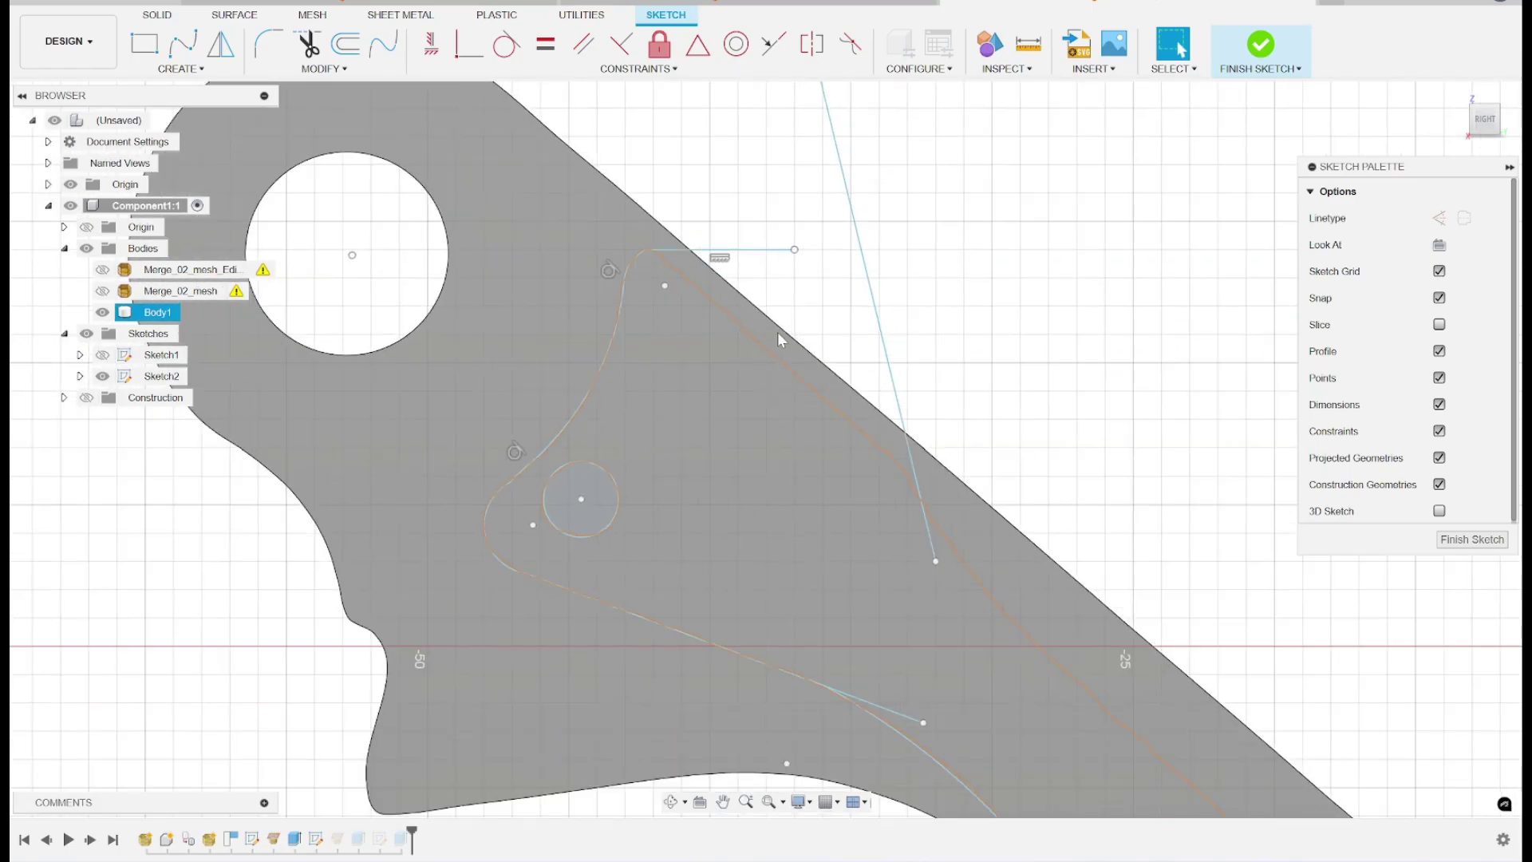
left_click(179, 69)
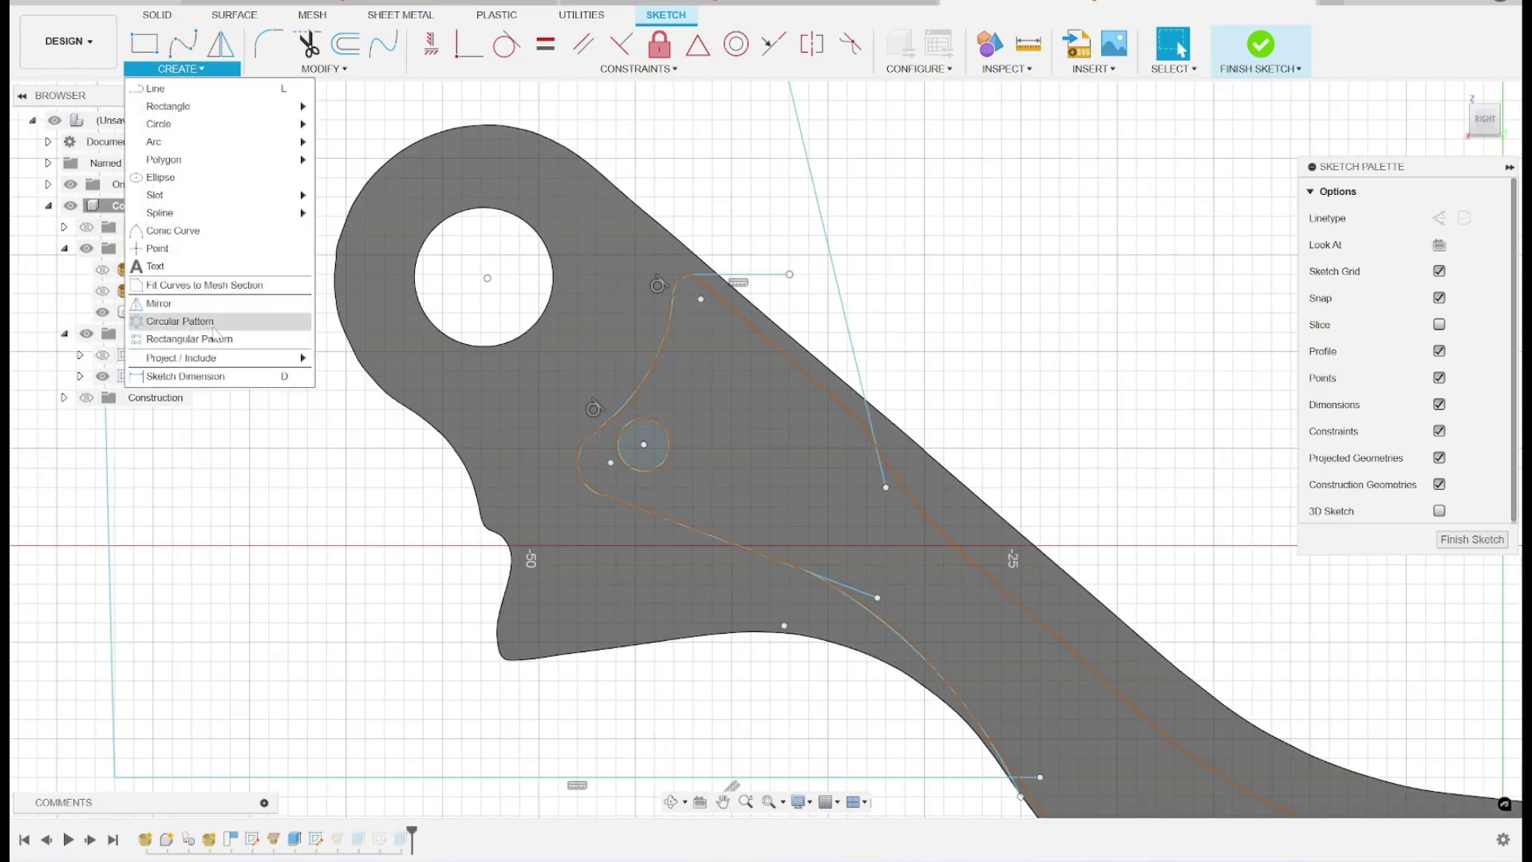
mouse_move(216, 361)
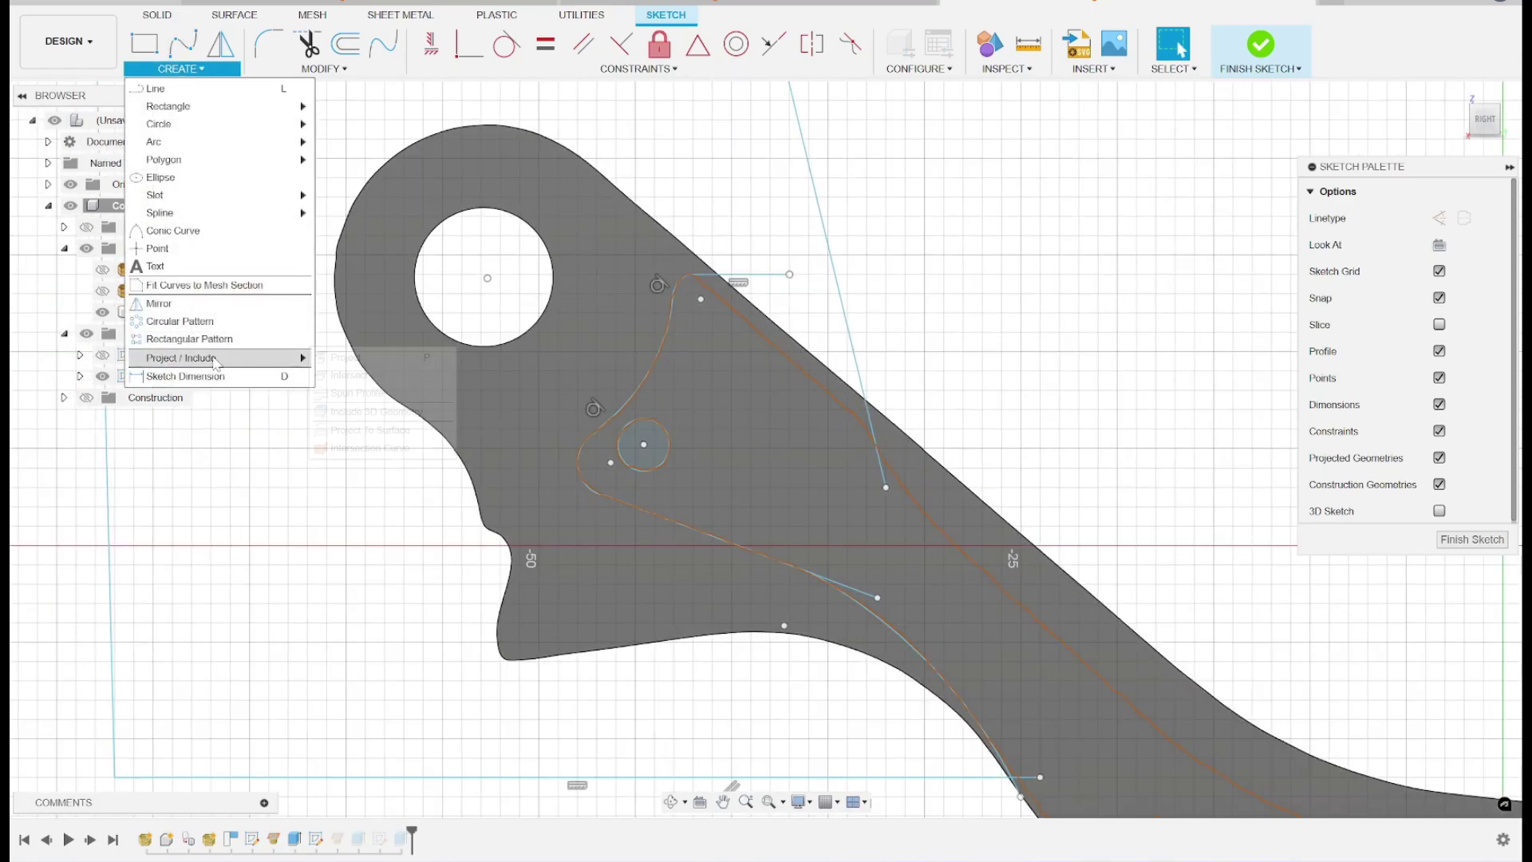
left_click(377, 360)
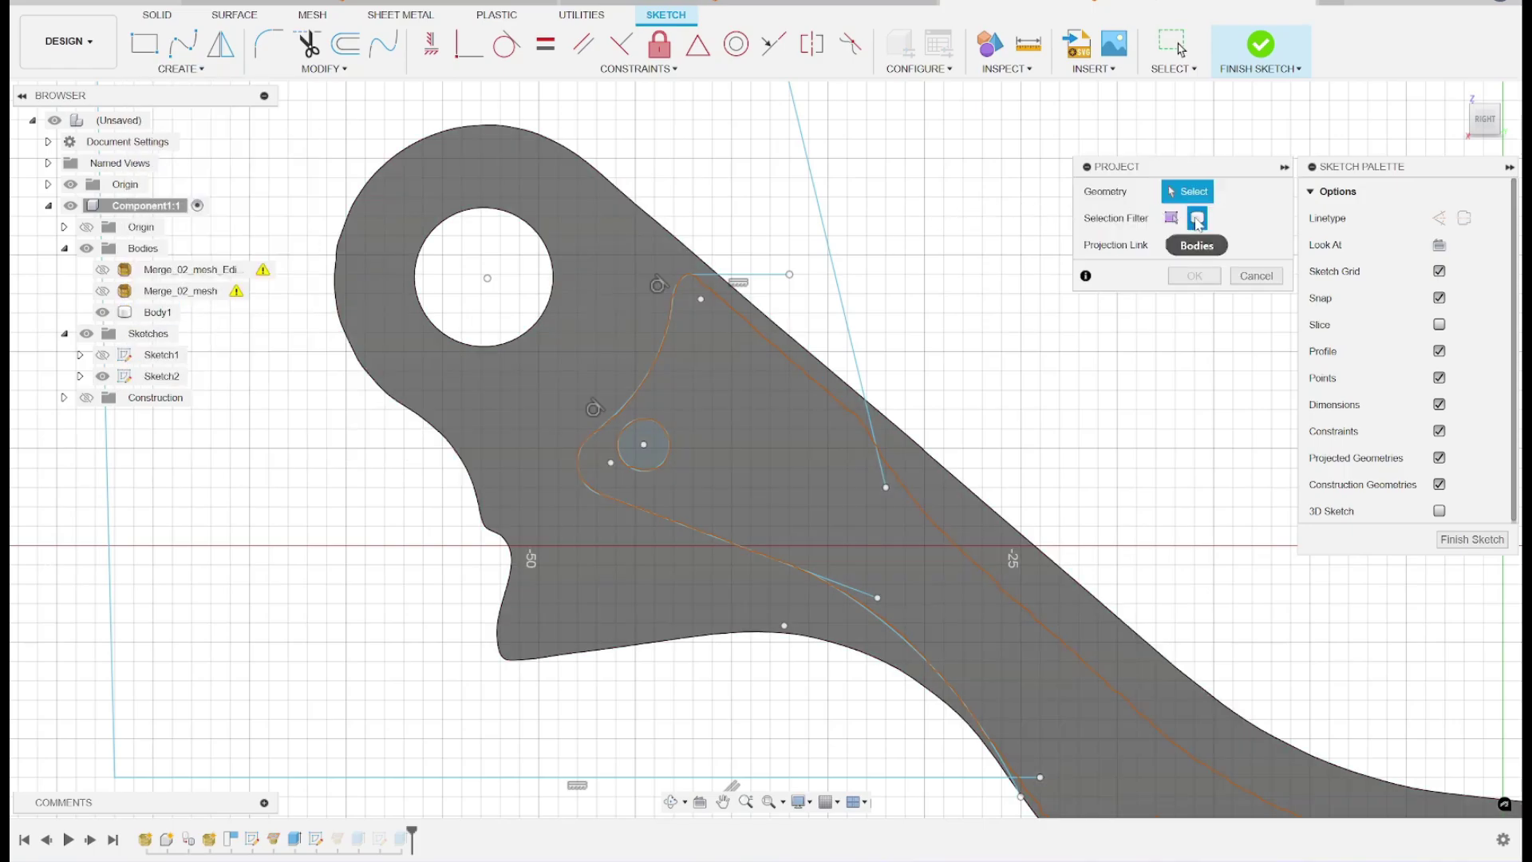
left_click(740, 359)
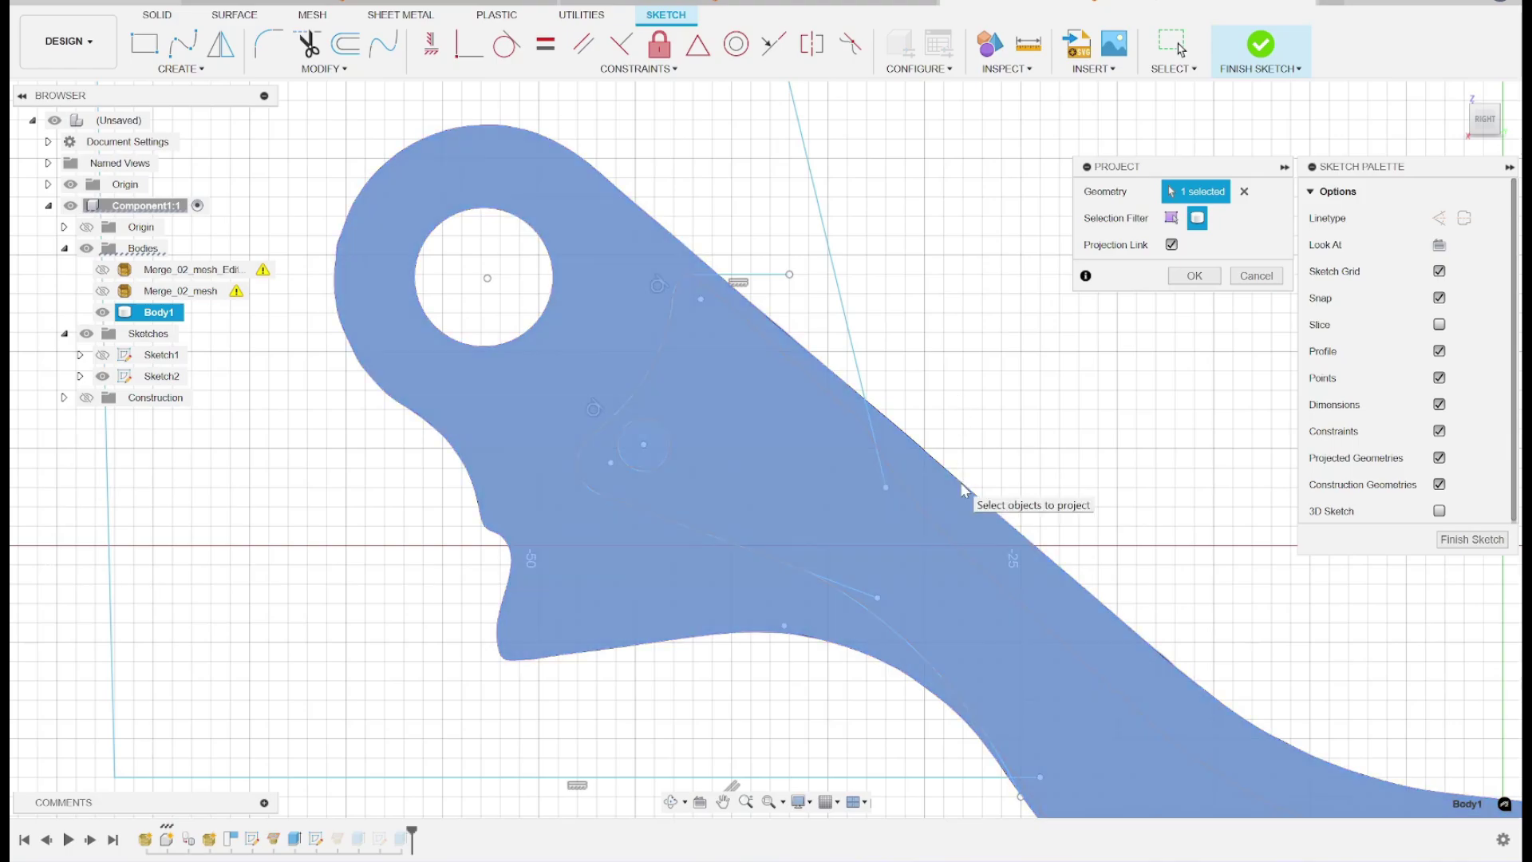
left_click(1184, 280)
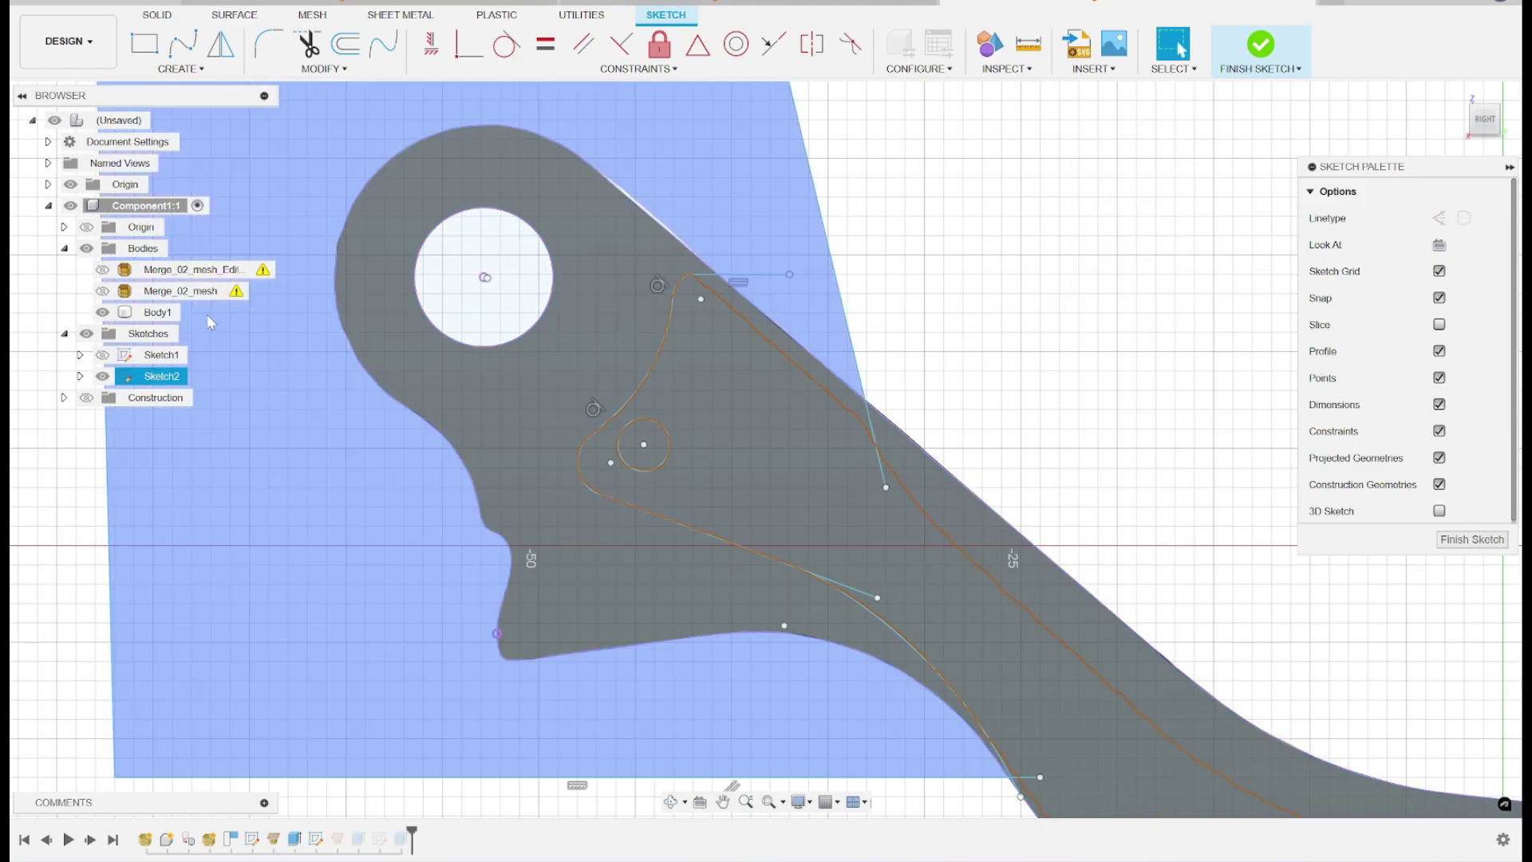
- Hide Body1, check the recess profile against the projected outline, and finish editing Sketch2
left_click(102, 312)
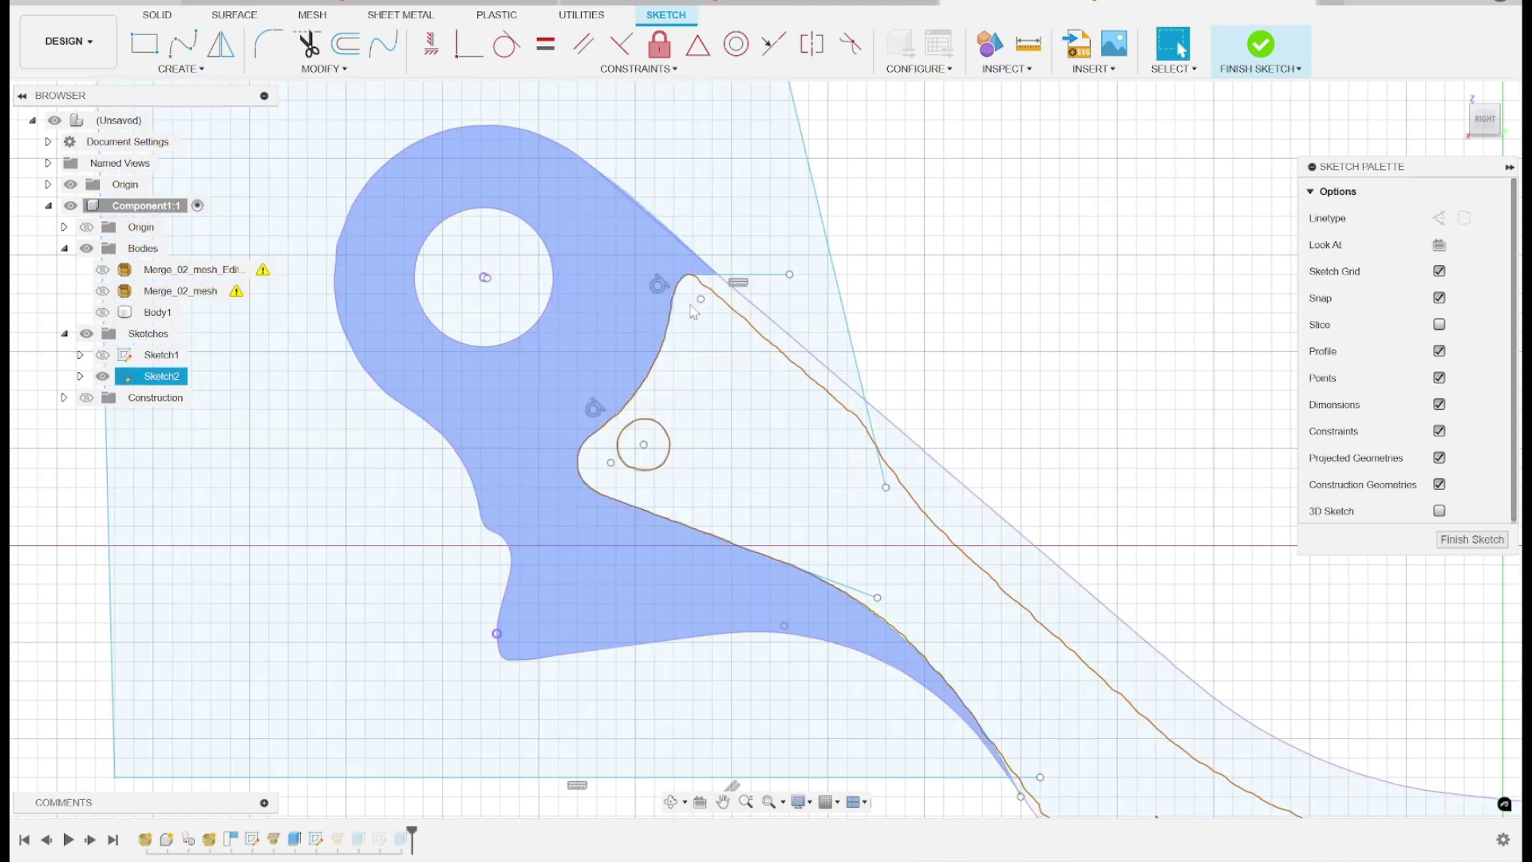
scroll(804, 299, "down", 4)
scroll(802, 293, "up", 8)
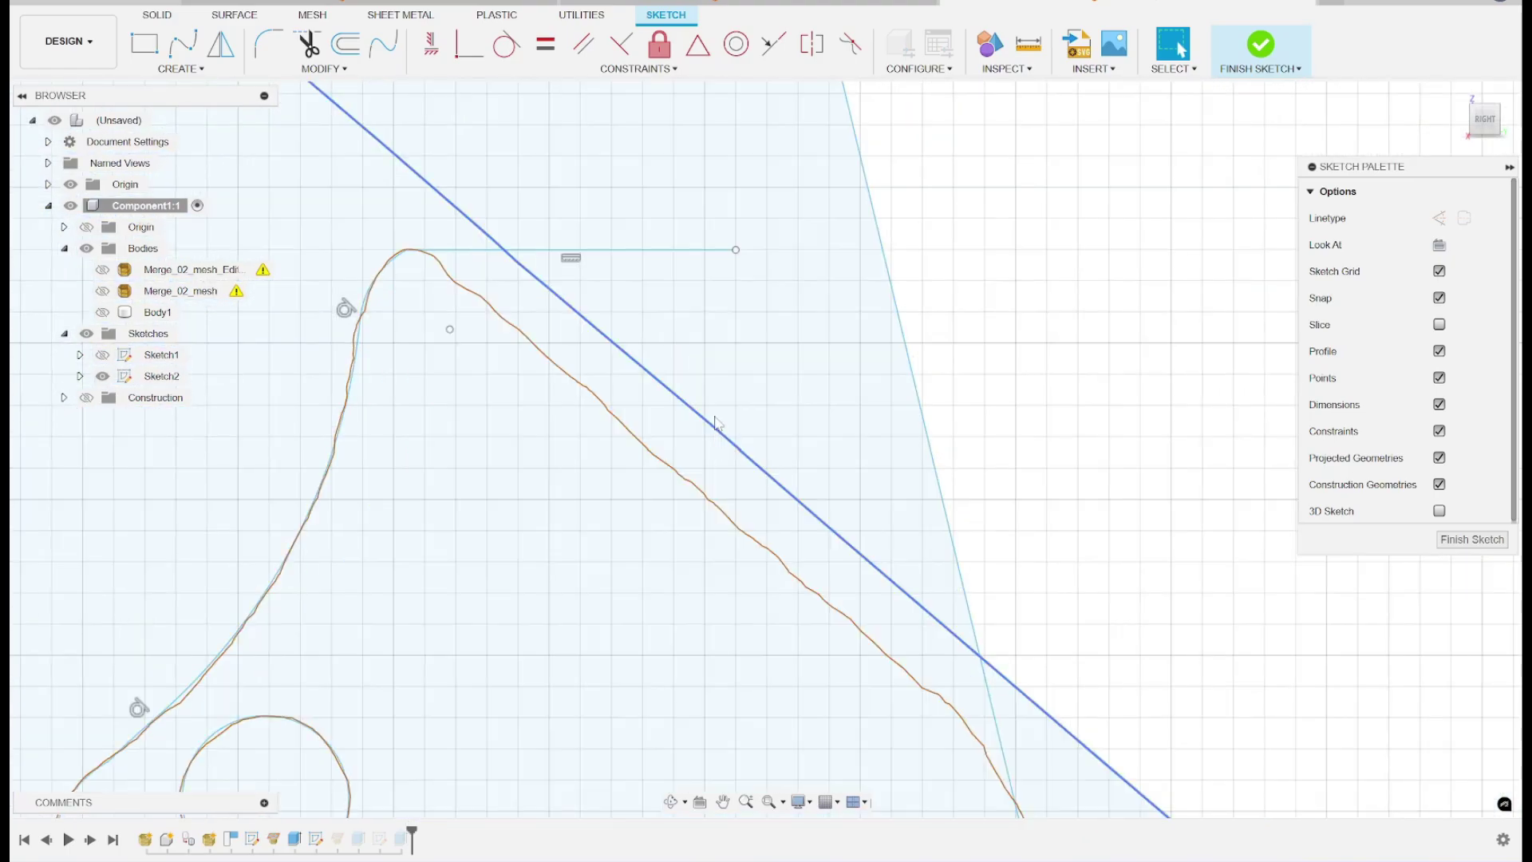
scroll(875, 452, "down", 6)
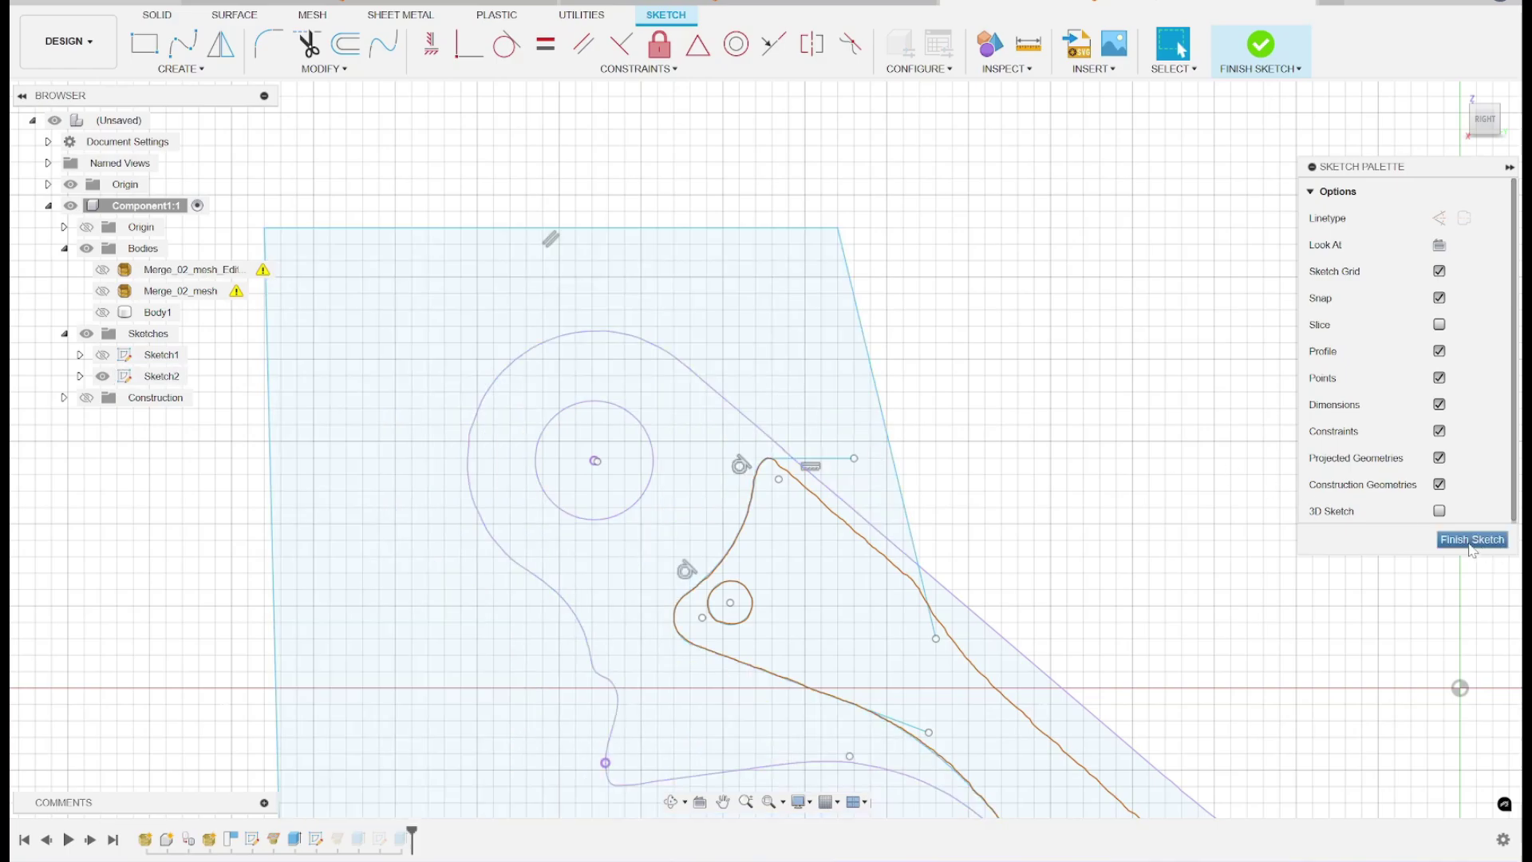
left_click(1472, 540)
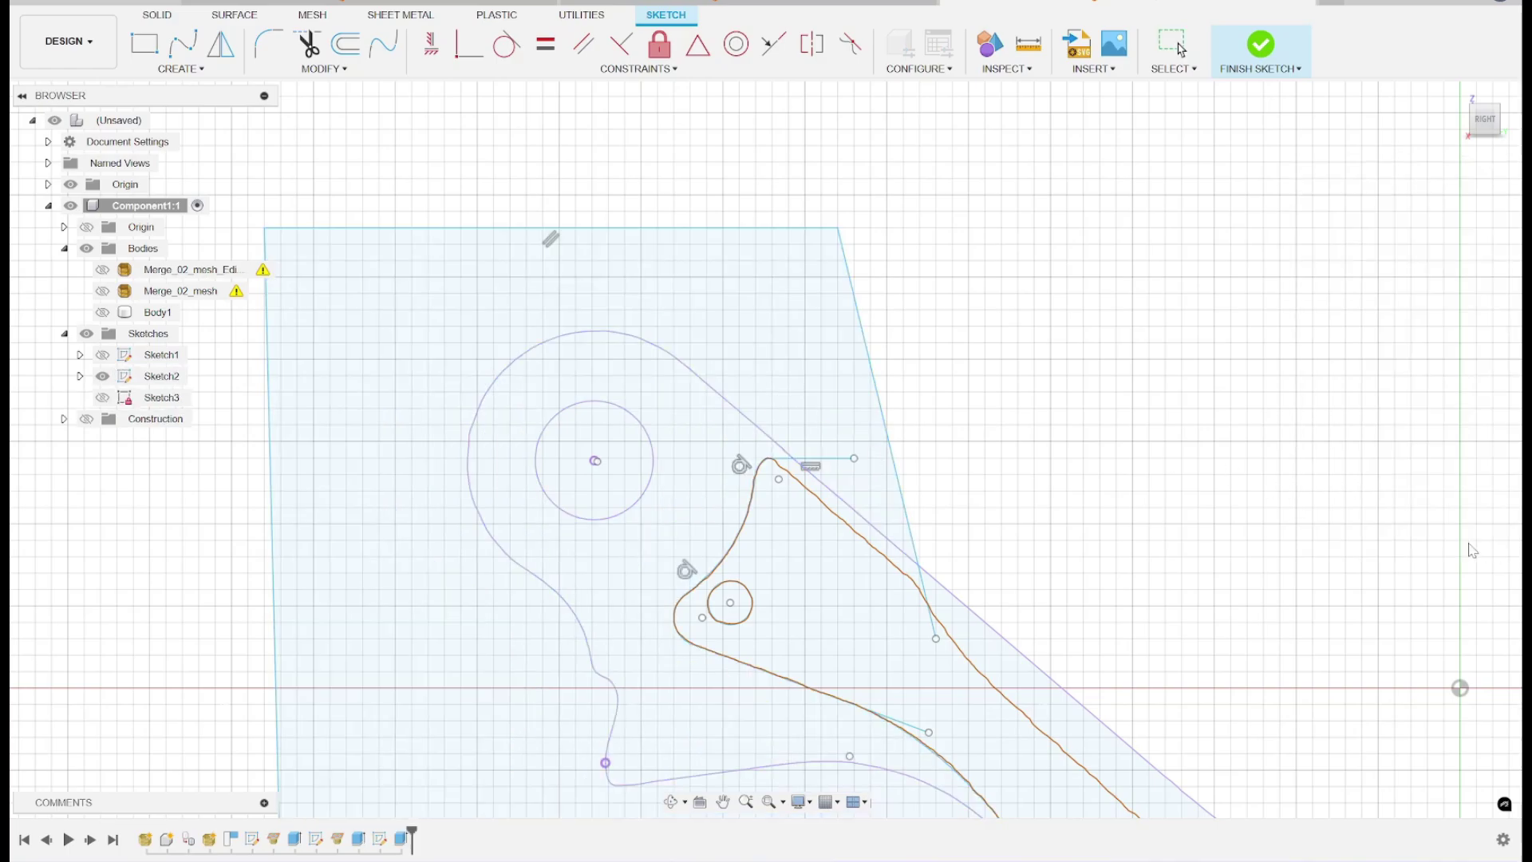
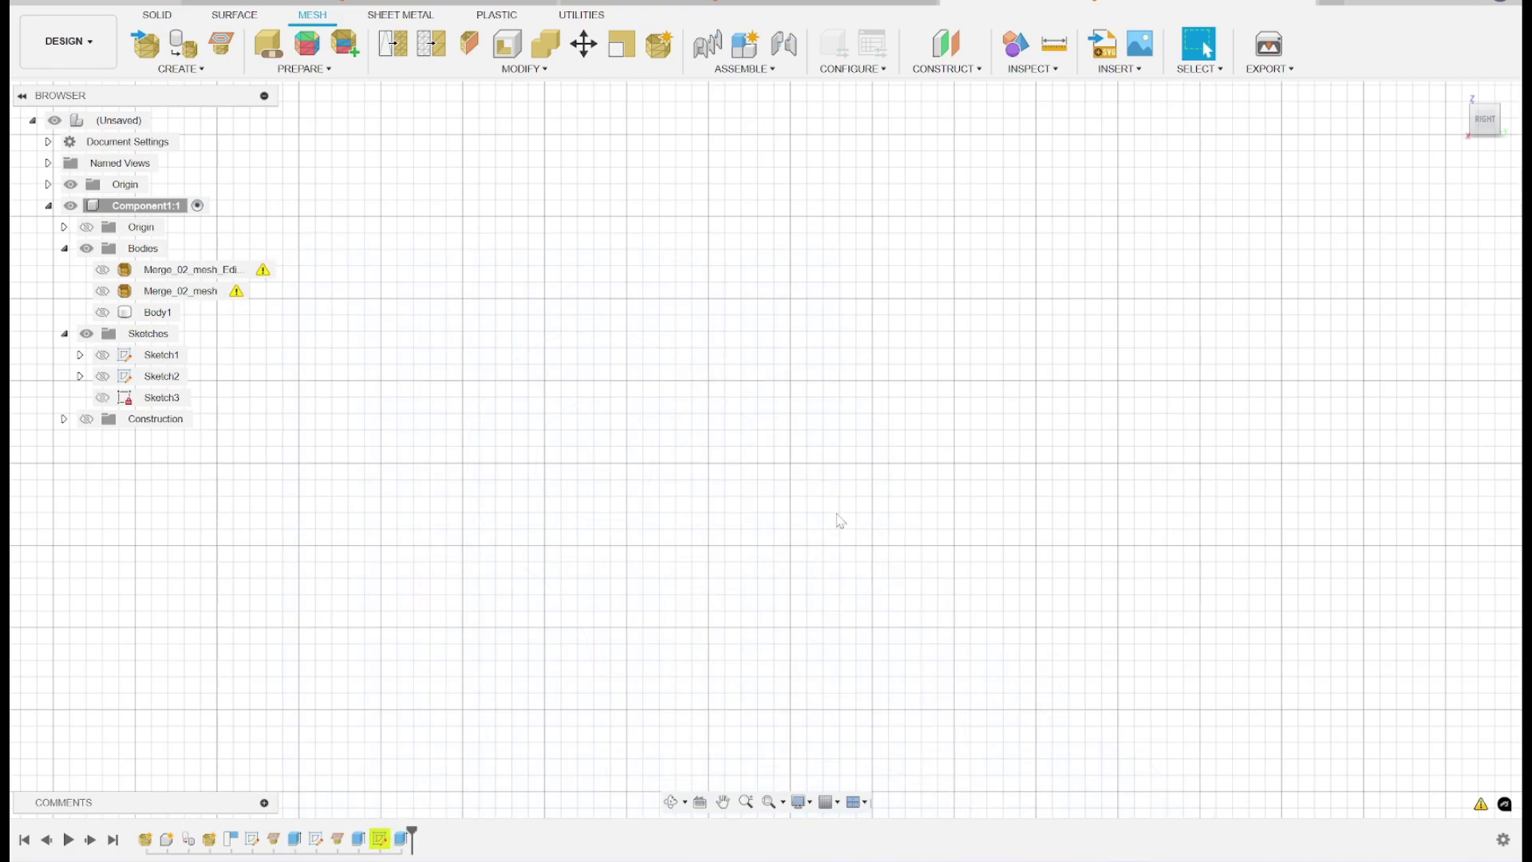
- Open Sketch3 for editing, start the Project command, and show Sketch2 in place of Sketch3
double_click(380, 840)
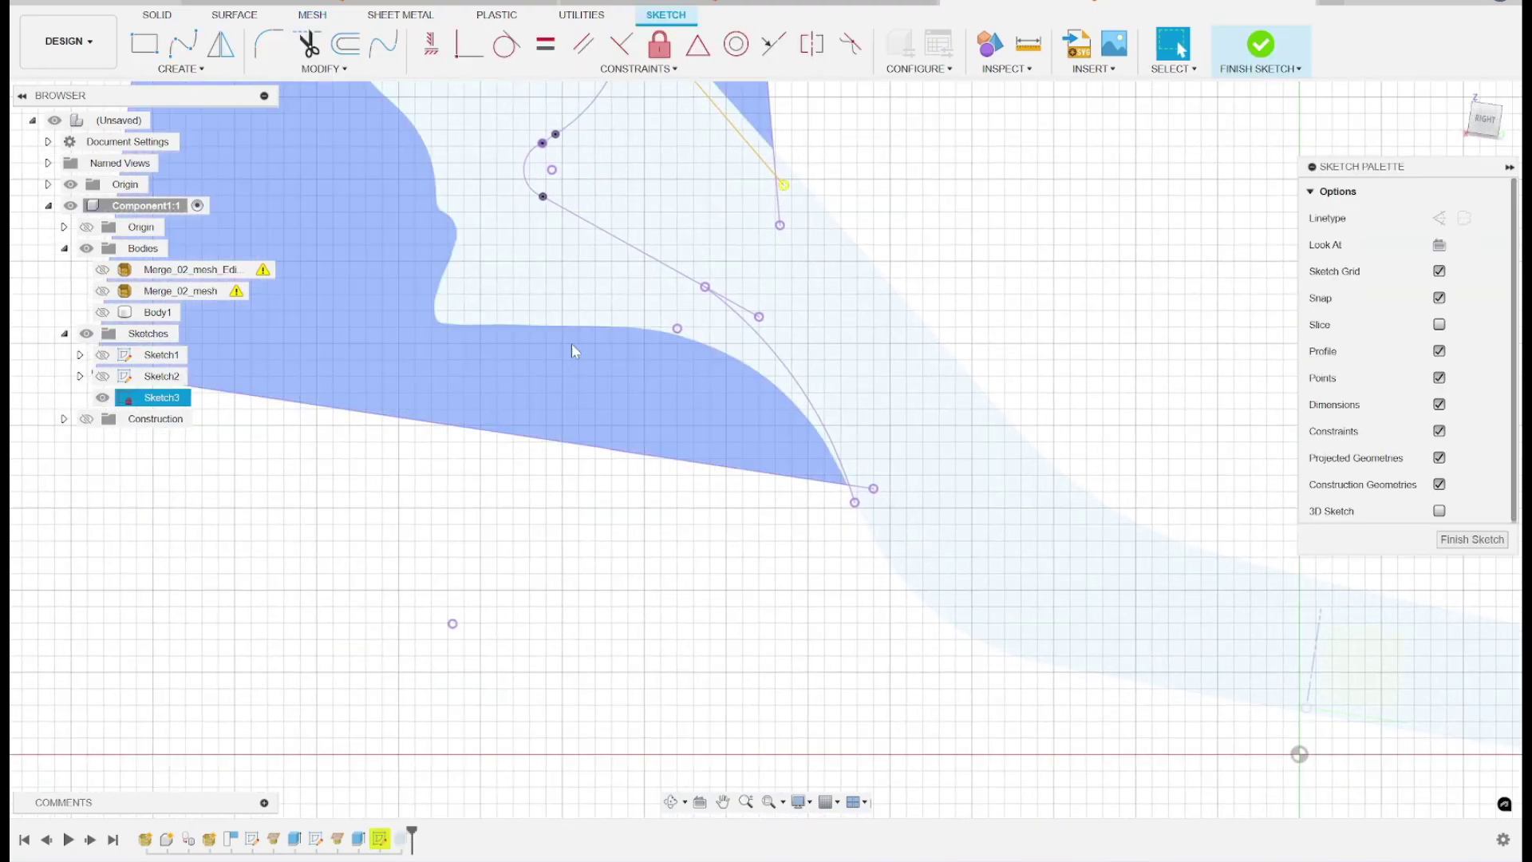
scroll(757, 416, "up", 6)
scroll(793, 557, "up", 2)
left_click(1489, 121)
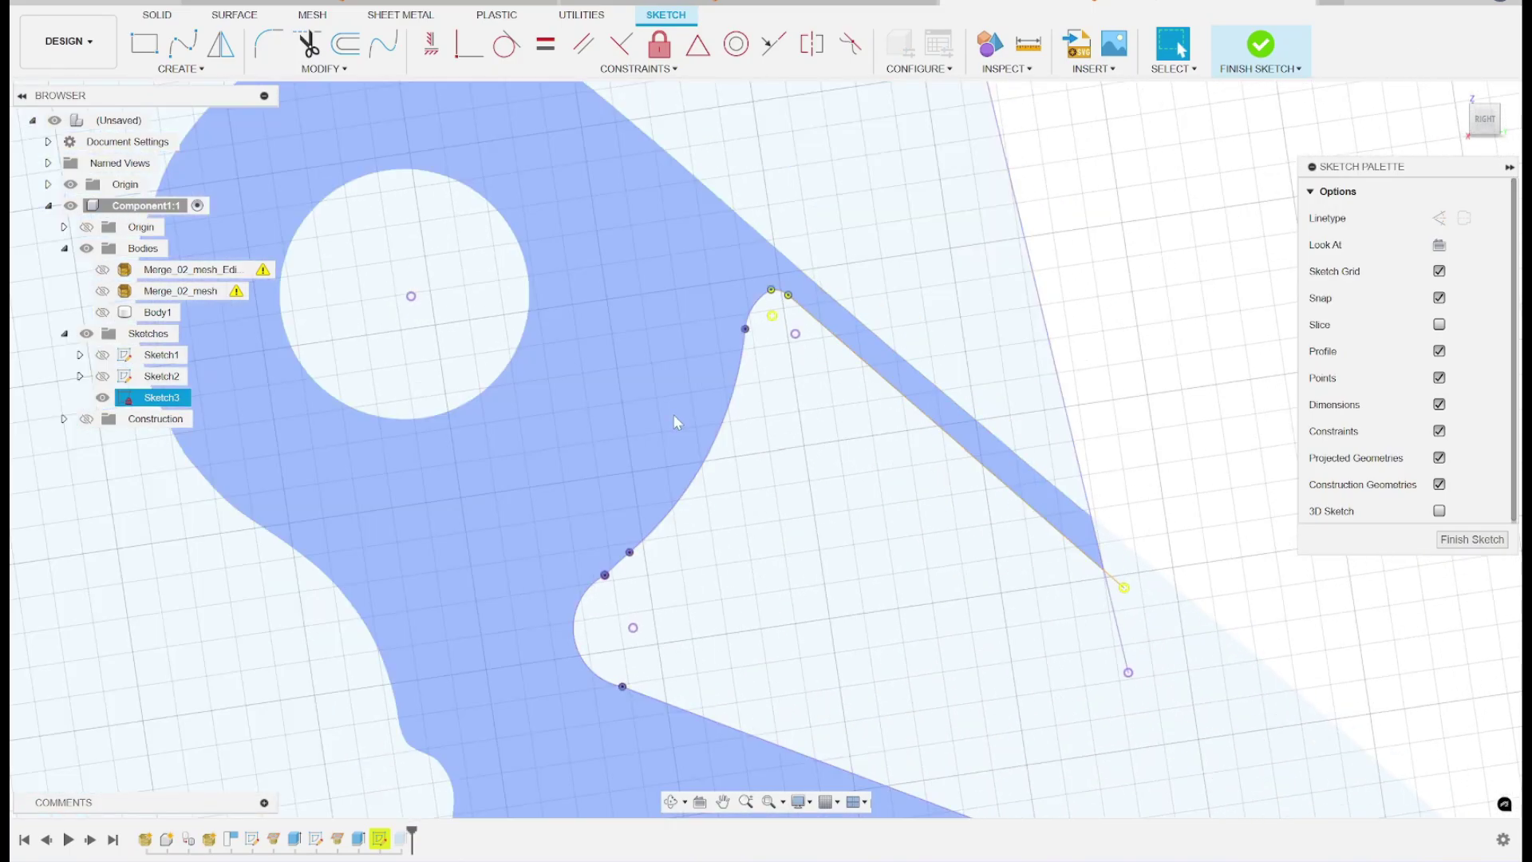
left_click(165, 70)
mouse_move(225, 339)
left_click(323, 345)
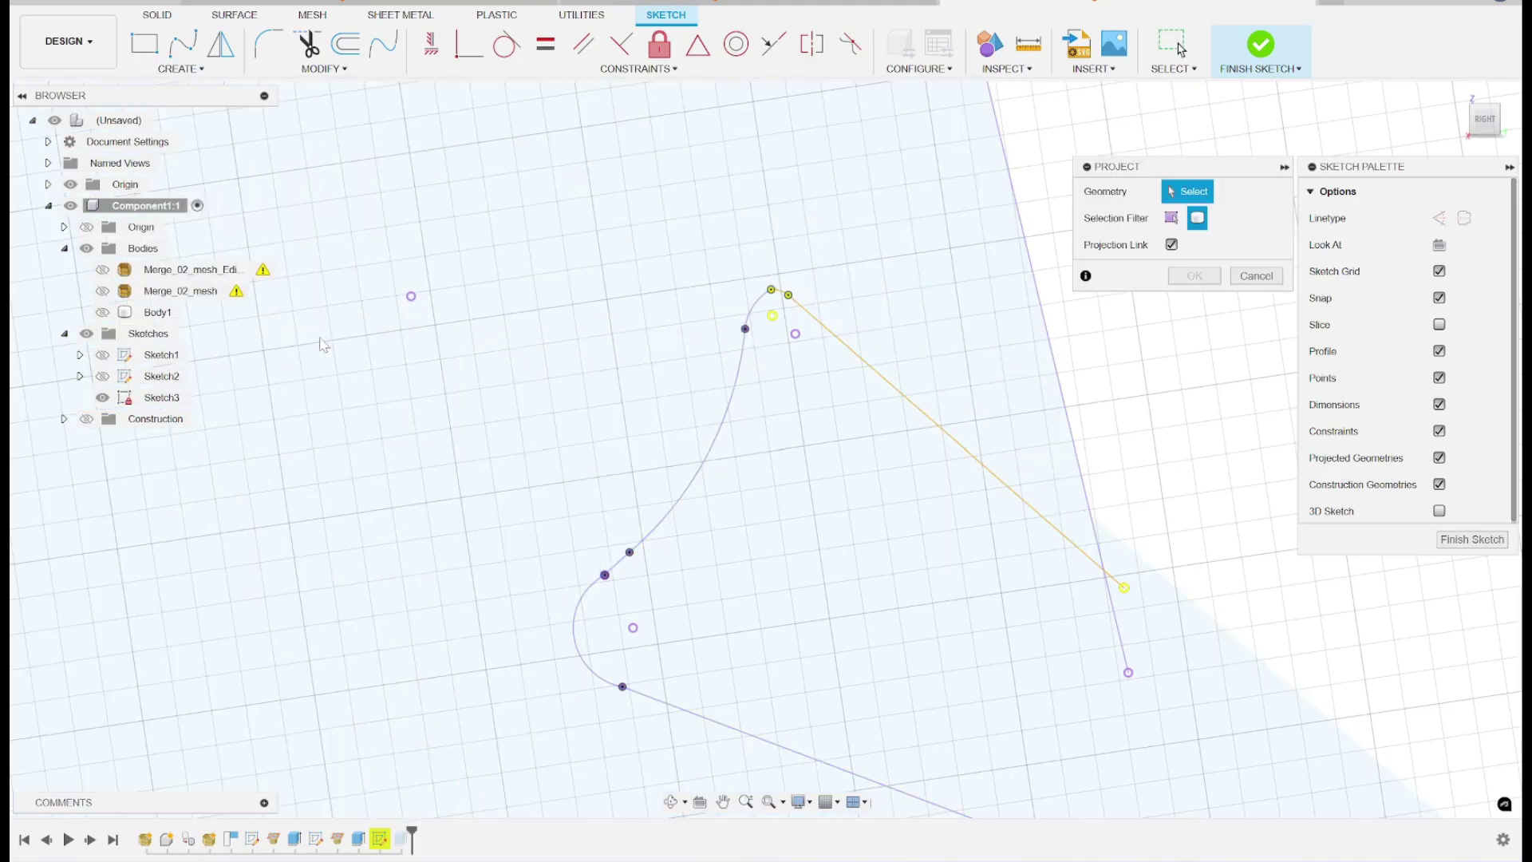
left_click(102, 377)
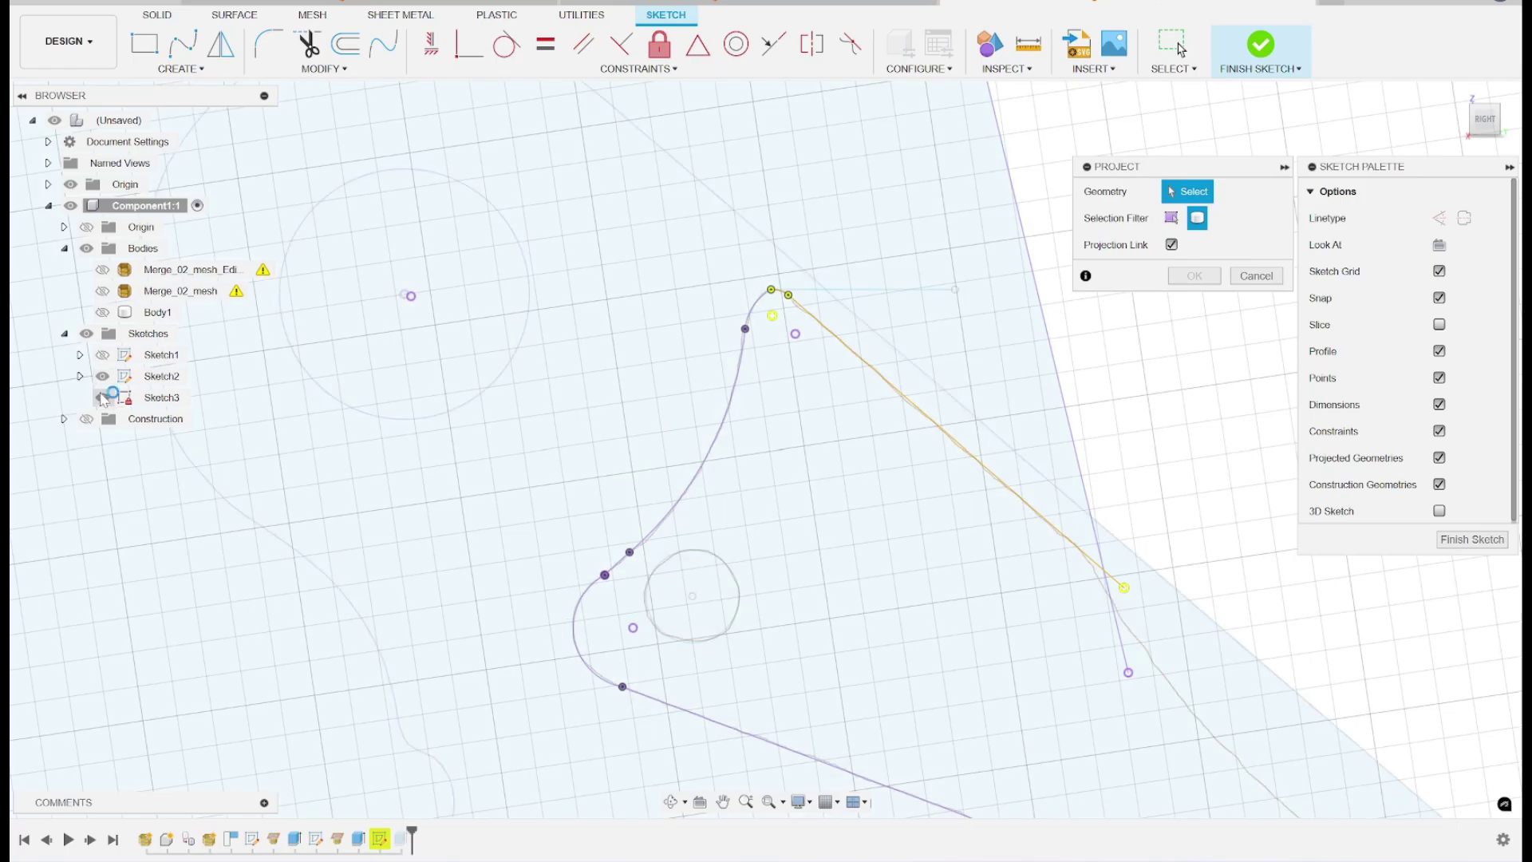
left_click(103, 397)
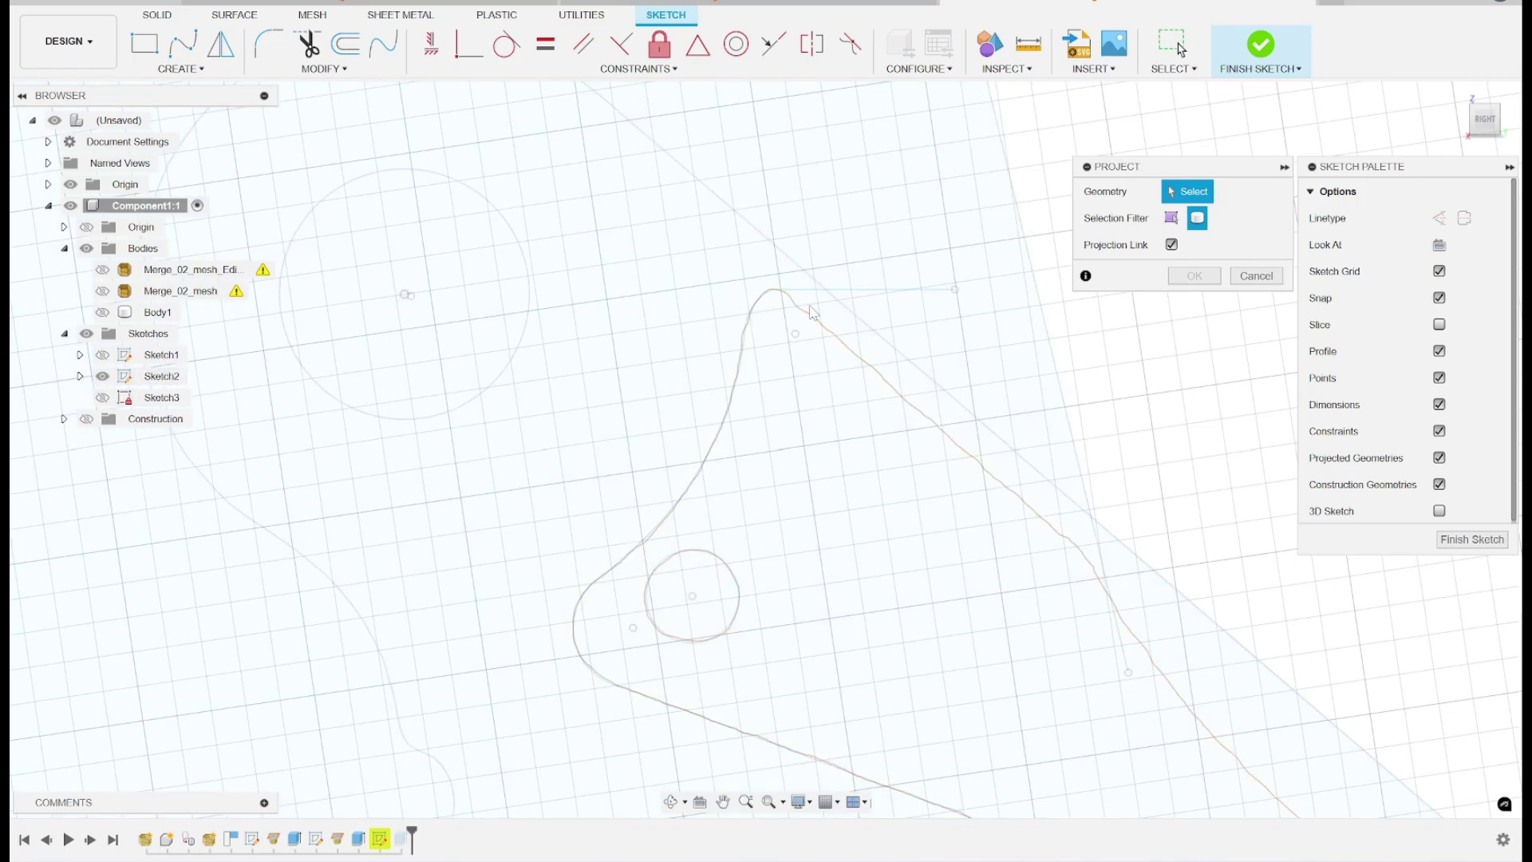
- Project the lever's outline and the horizontal recess line from Sketch2 into Sketch3, then show Sketch3 again
left_click(1170, 218)
left_click(904, 365)
left_click(799, 291)
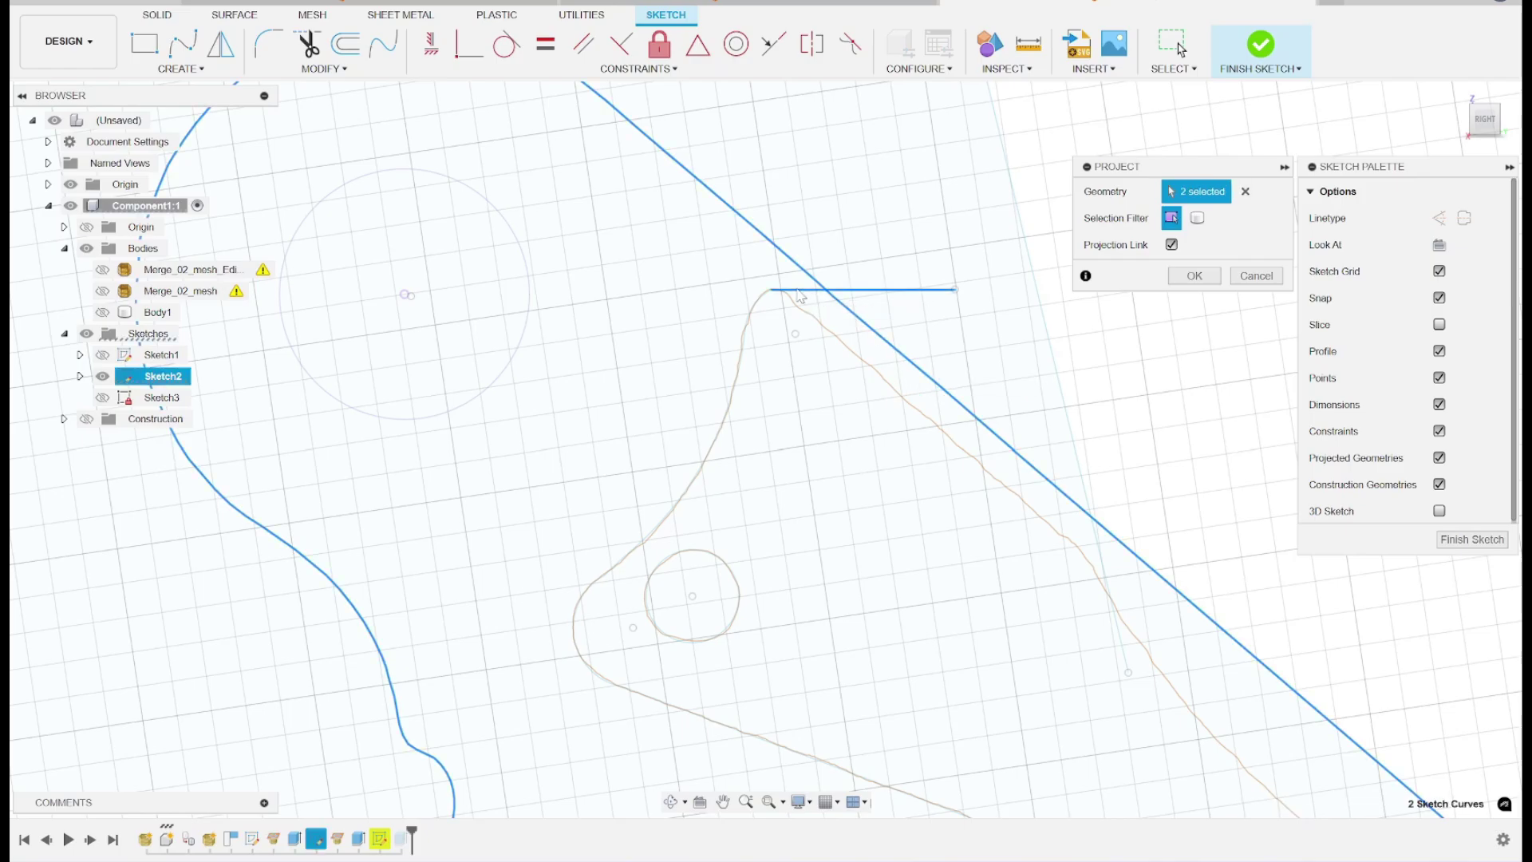
left_click(1195, 277)
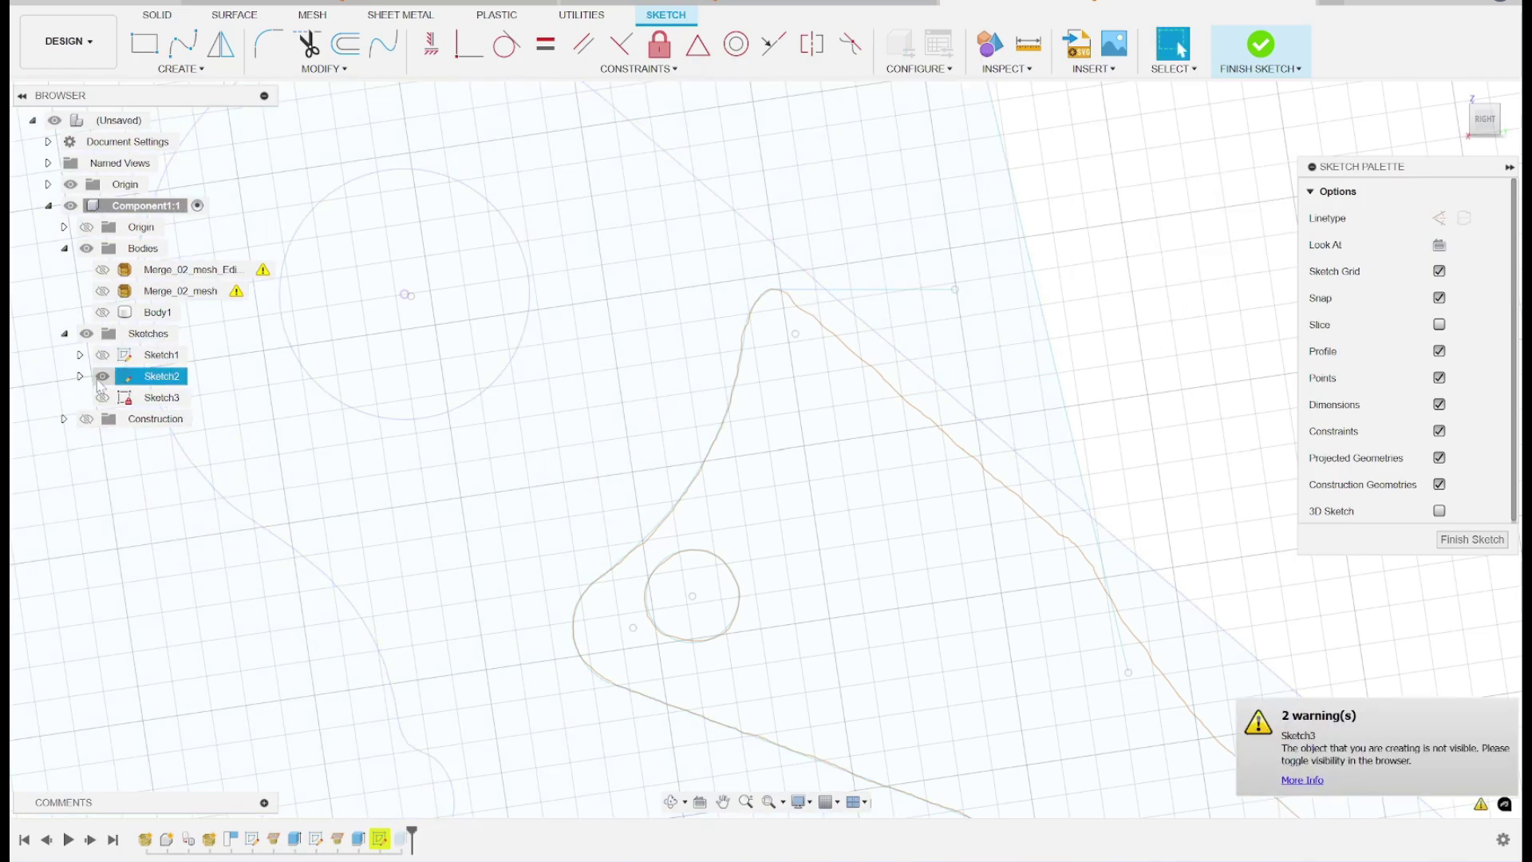
left_click(102, 395)
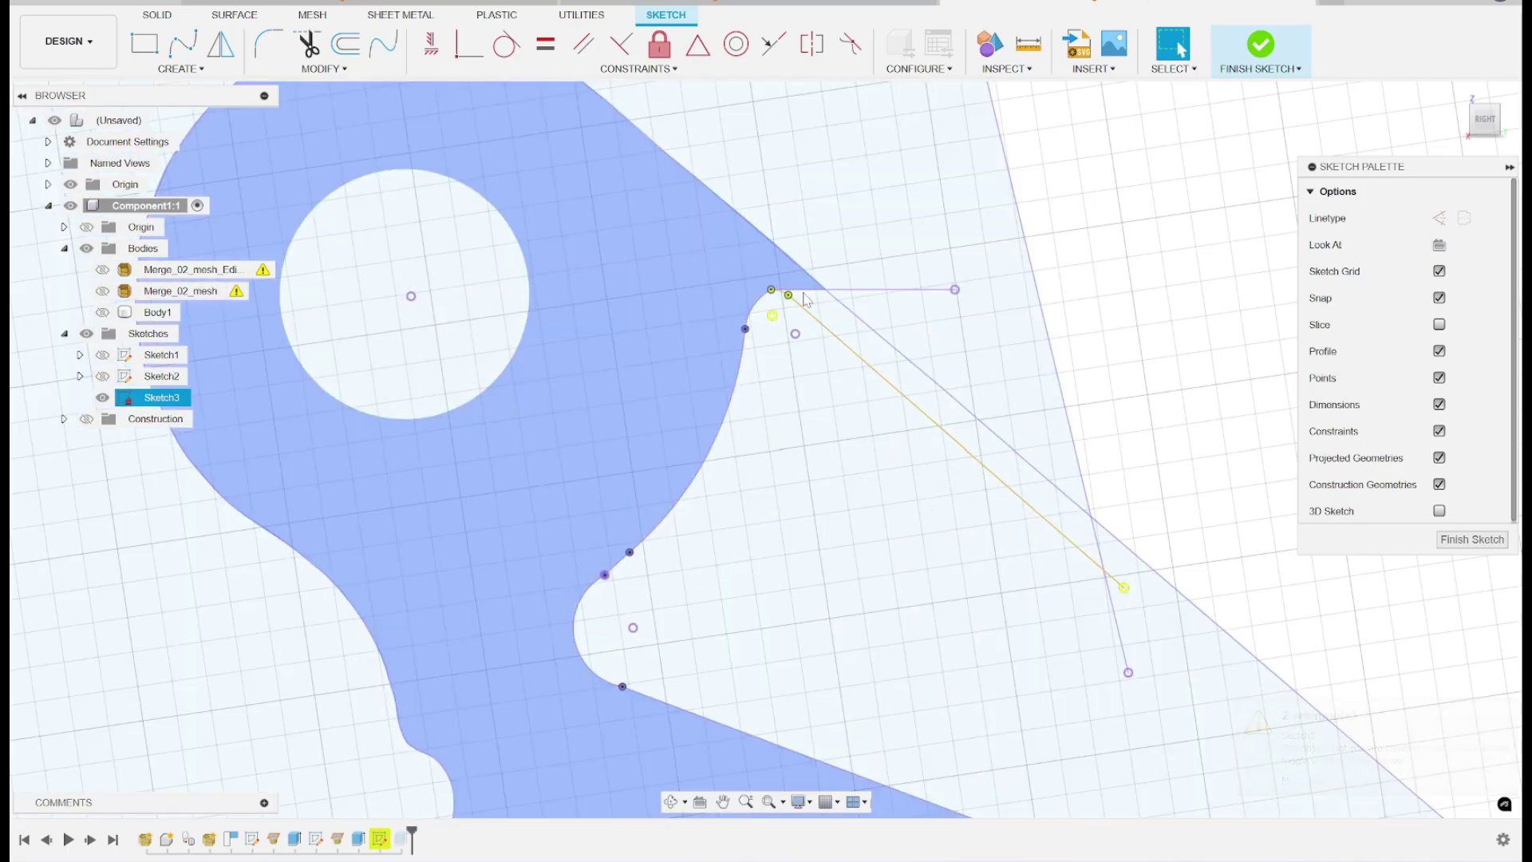
- Delete the straight recess line along the lever's upper edge and the small adjoining corner arc from Sketch3, and finish the sketch
left_click(1025, 504)
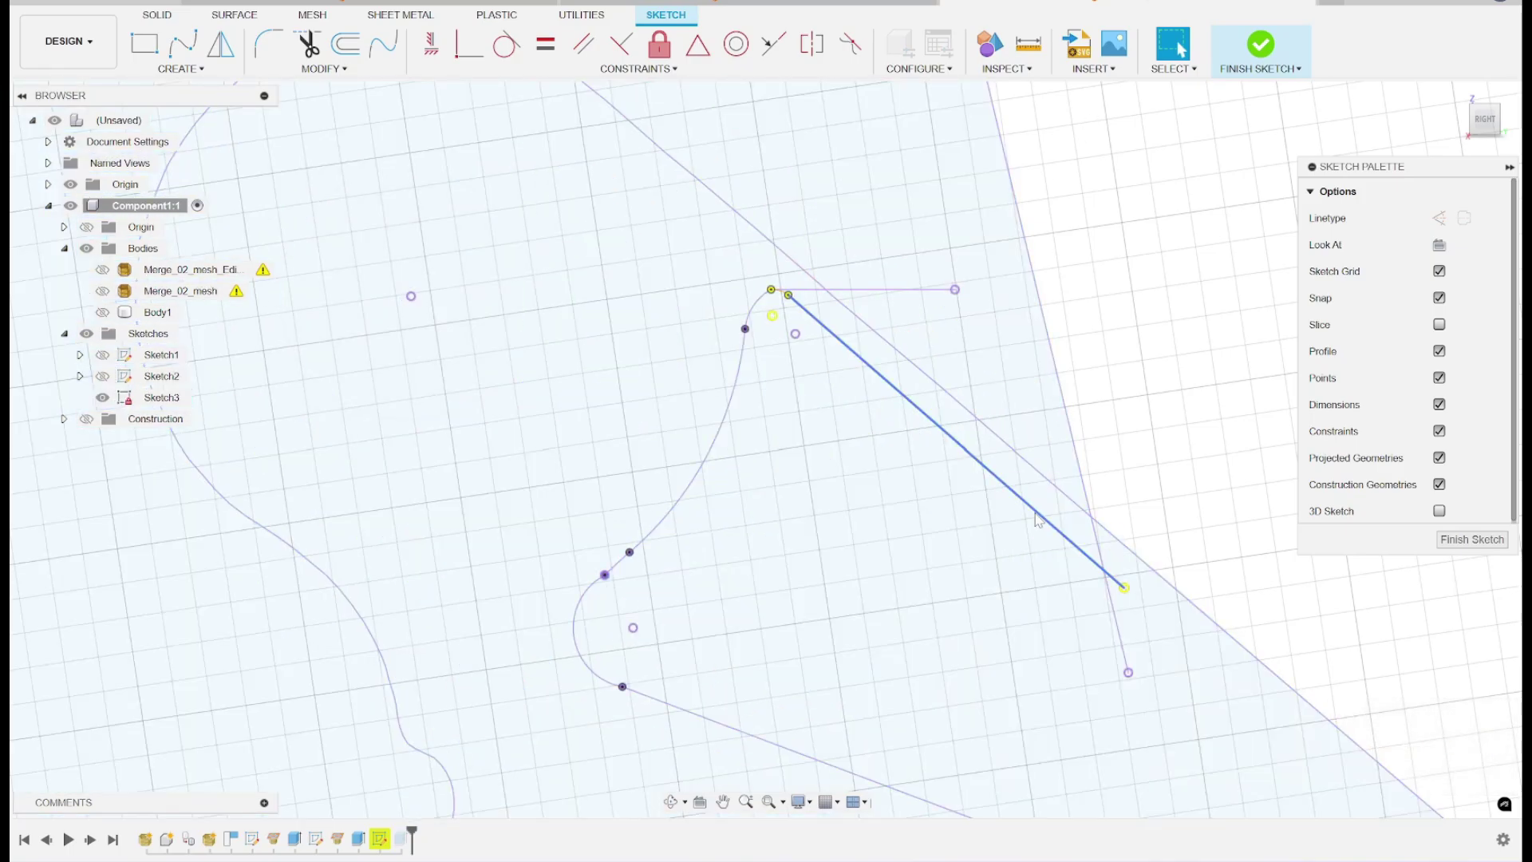
key("Delete")
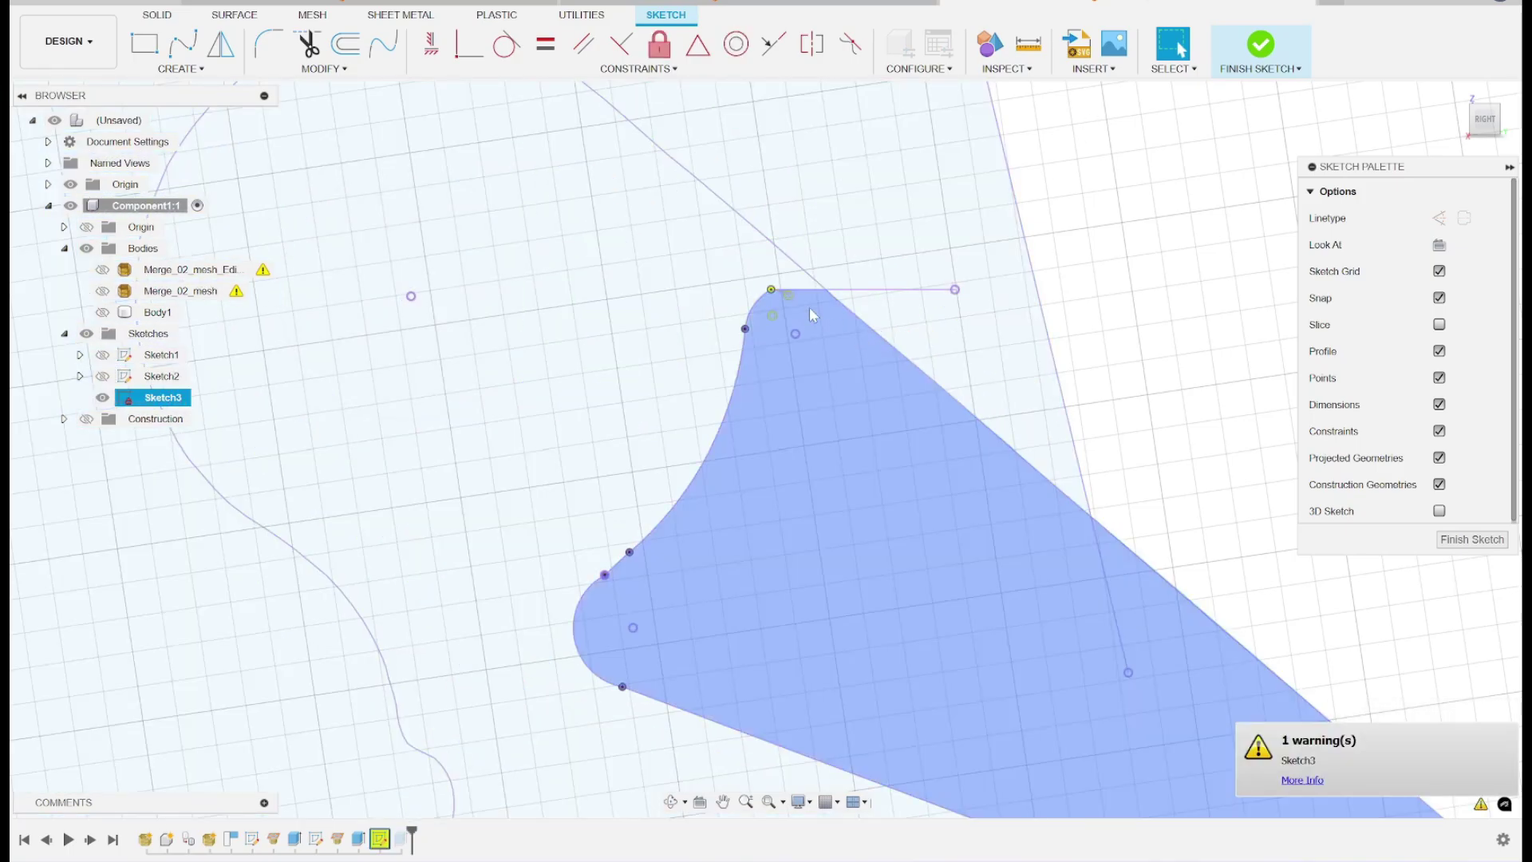
scroll(816, 317, "up", 6)
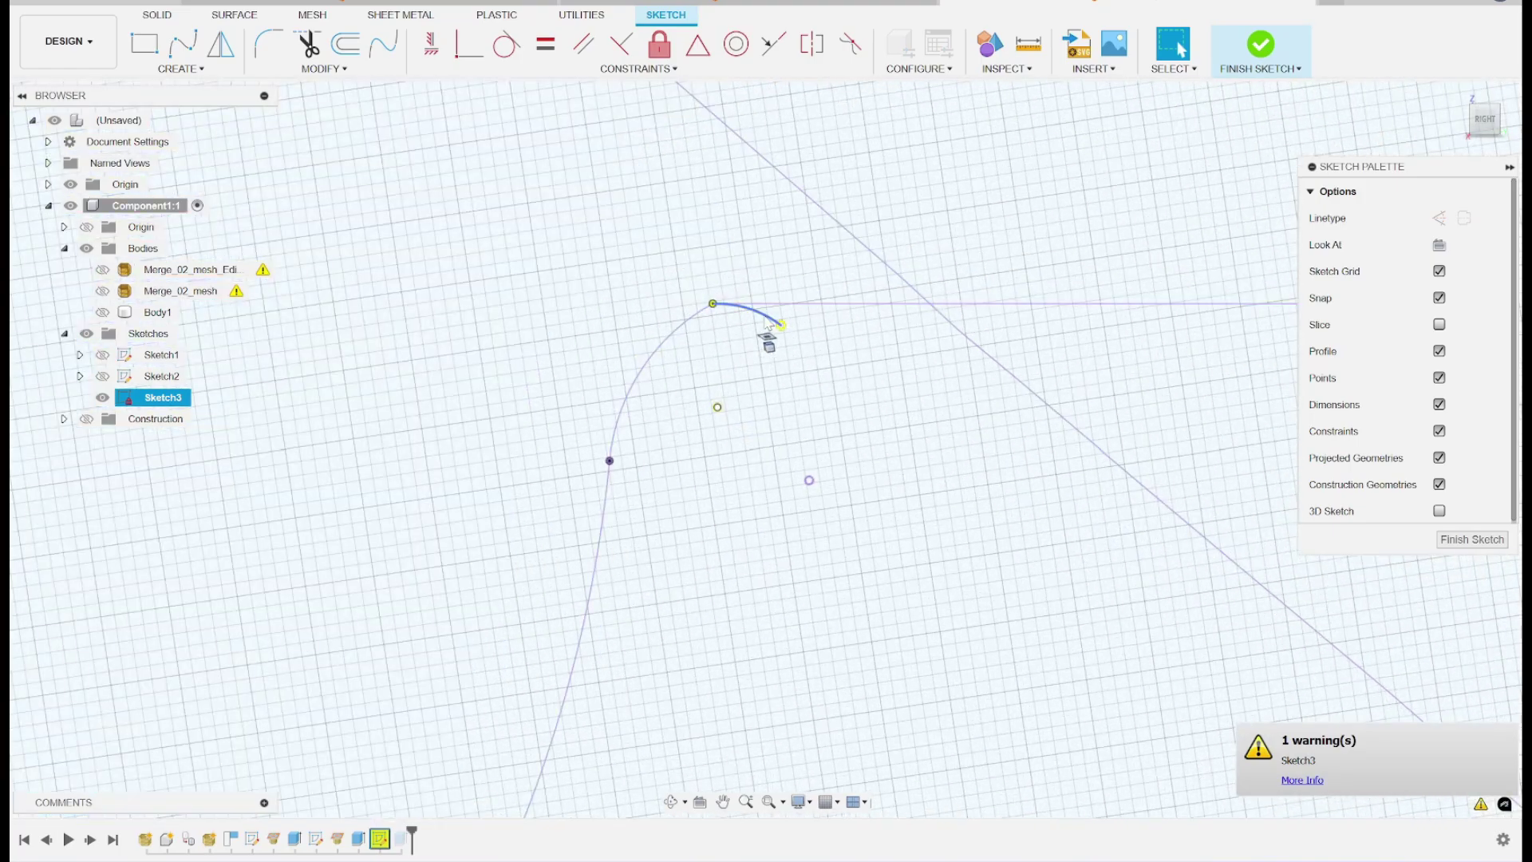
left_click(765, 317)
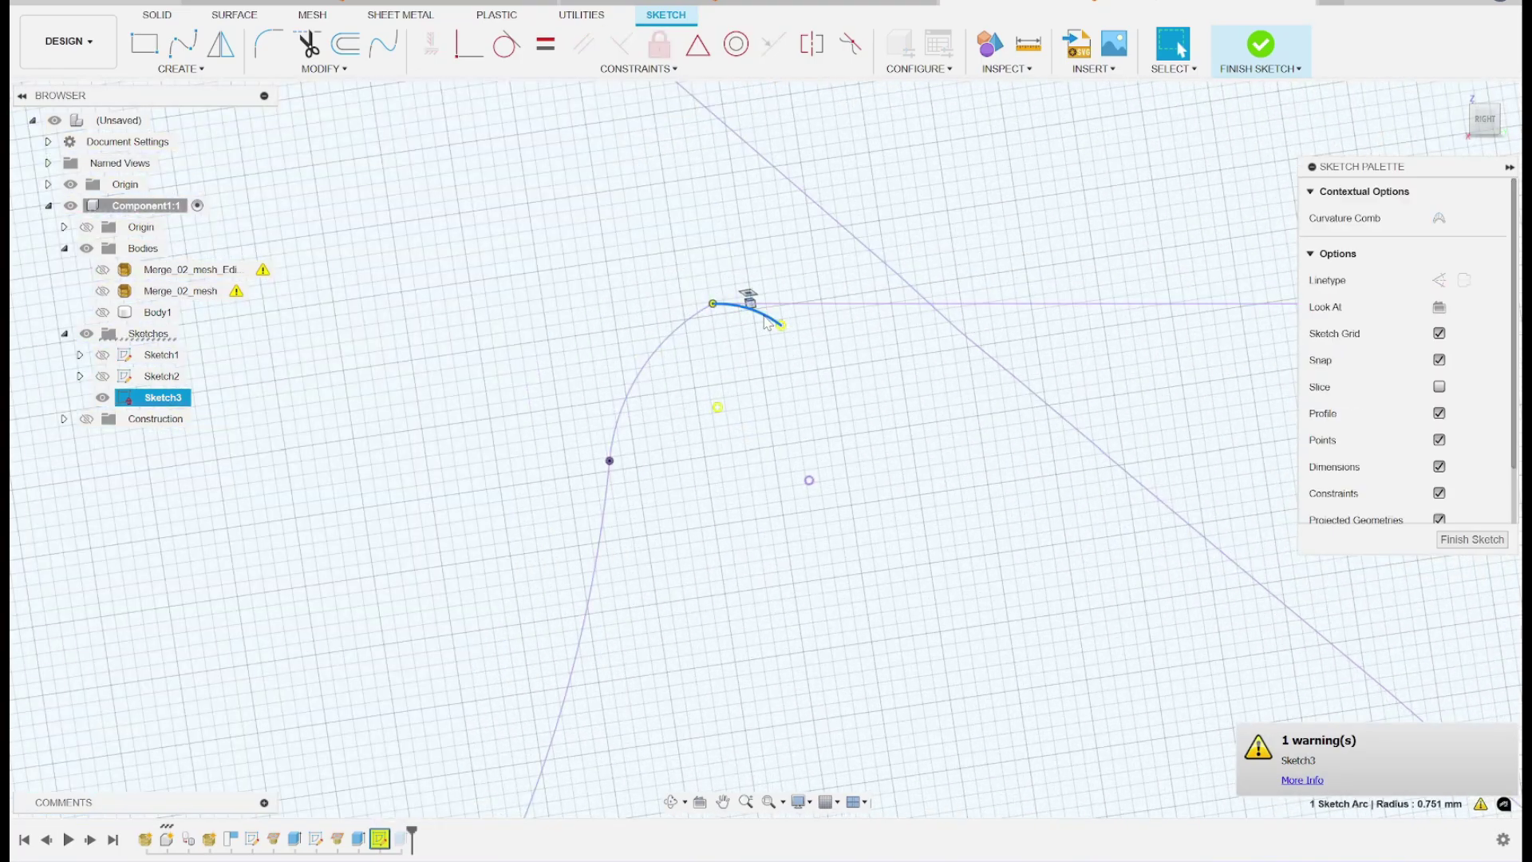
key("Delete")
scroll(917, 445, "down", 5)
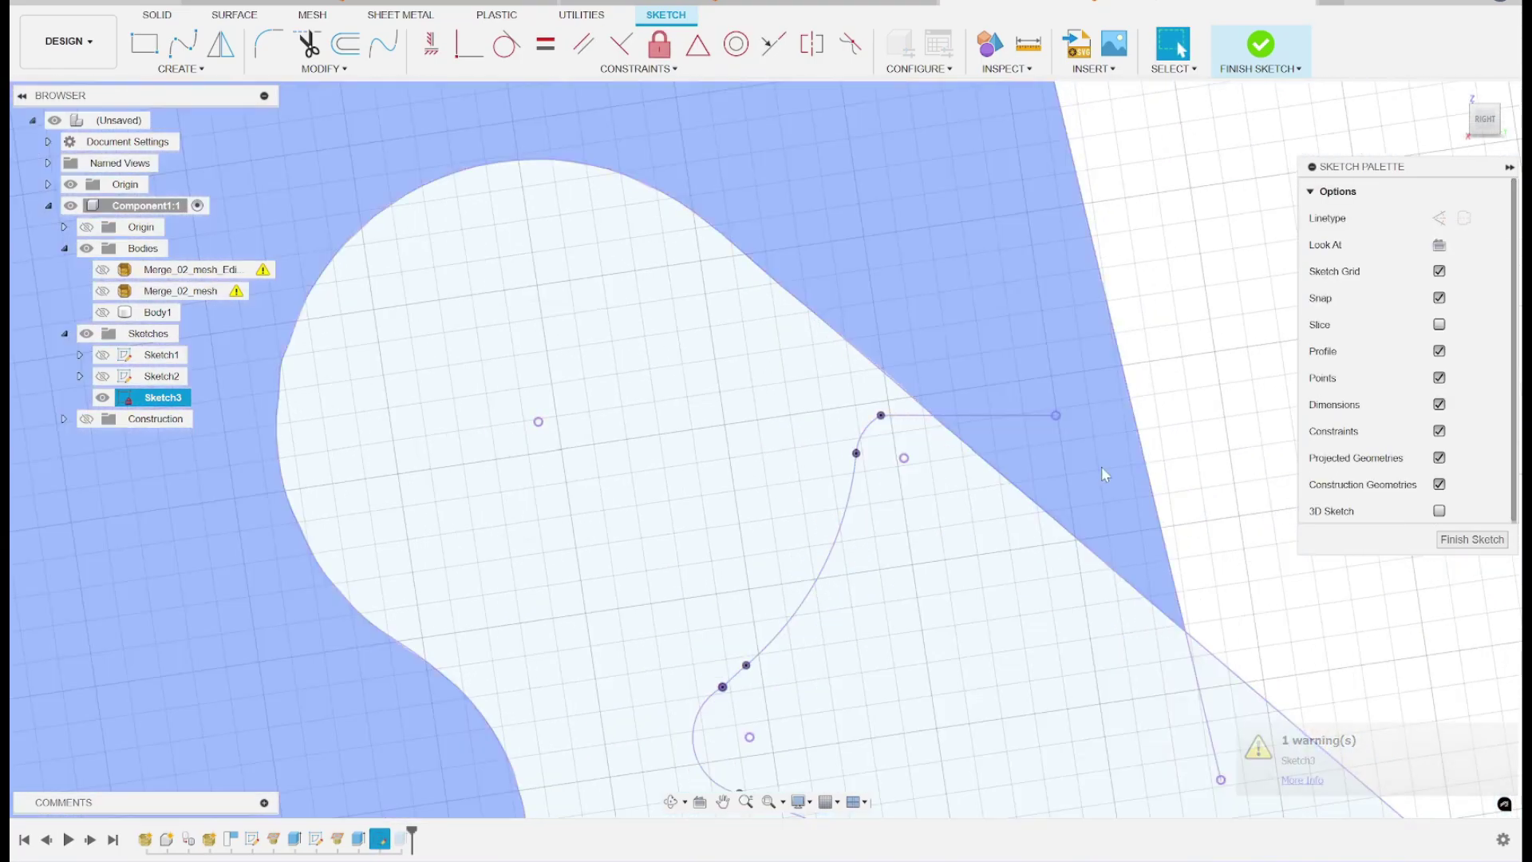
left_click(1490, 539)
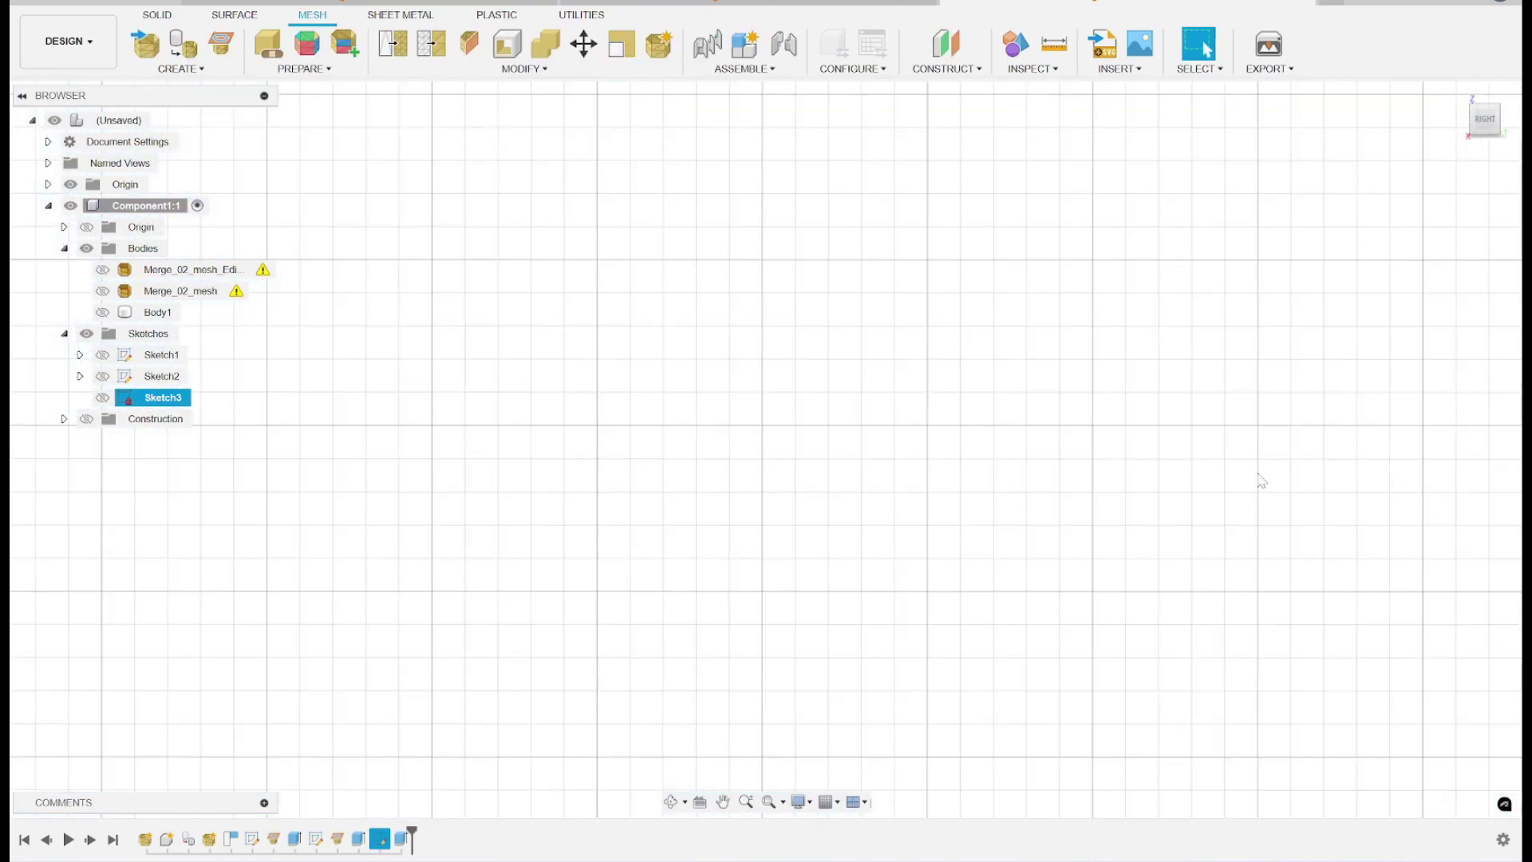
- Show Body1 and inspect the recess cuts at the pivot end on both sides
left_click(102, 312)
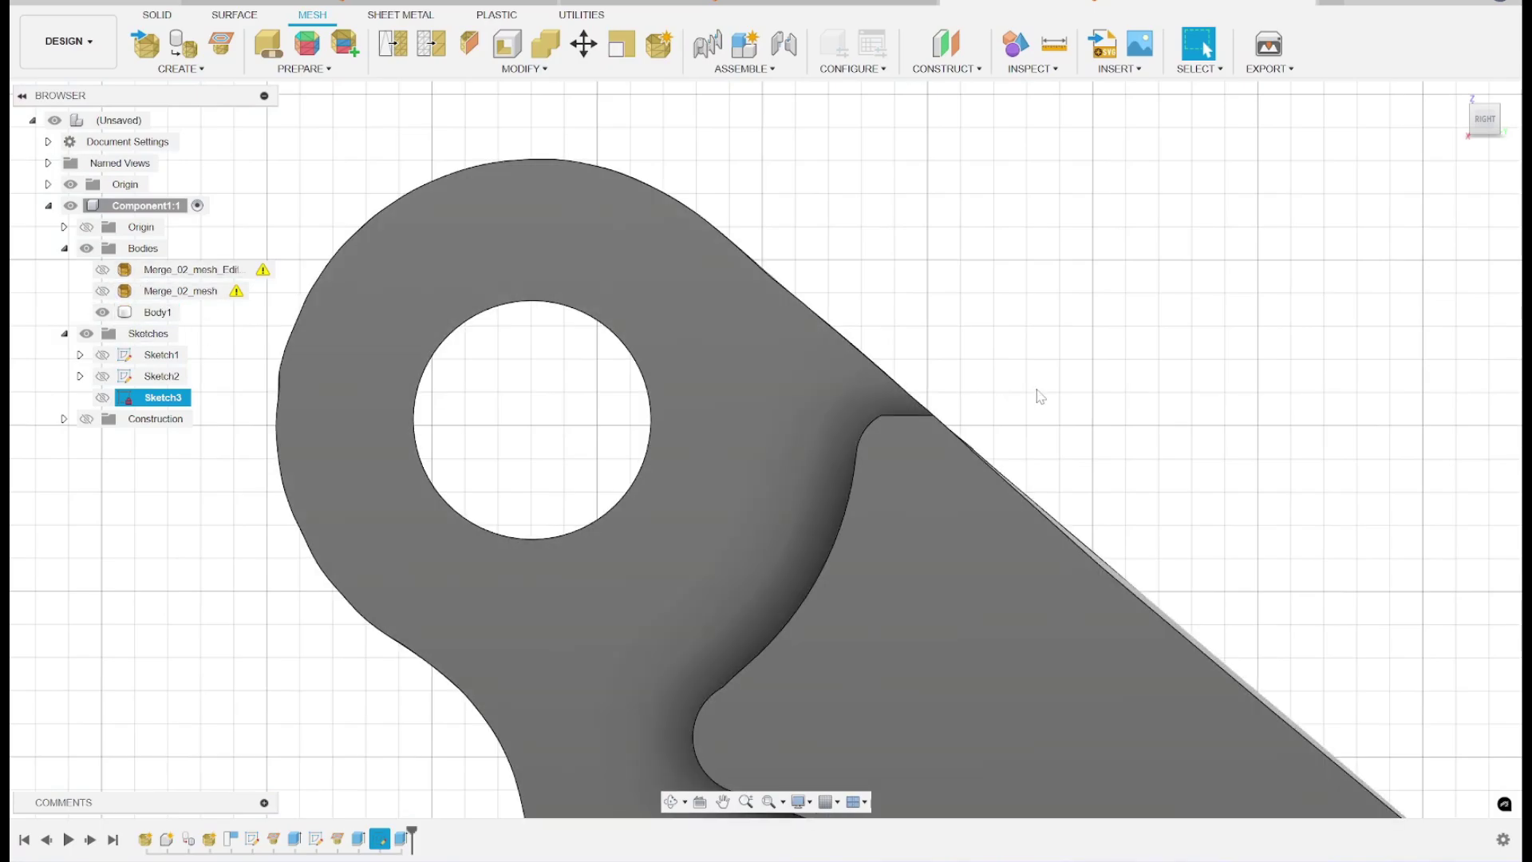
scroll(1037, 391, "up", 3)
scroll(1042, 399, "down", 5)
scroll(1038, 397, "down", 5)
middle_click_drag(1037, 397, 1037, 405, "shift")
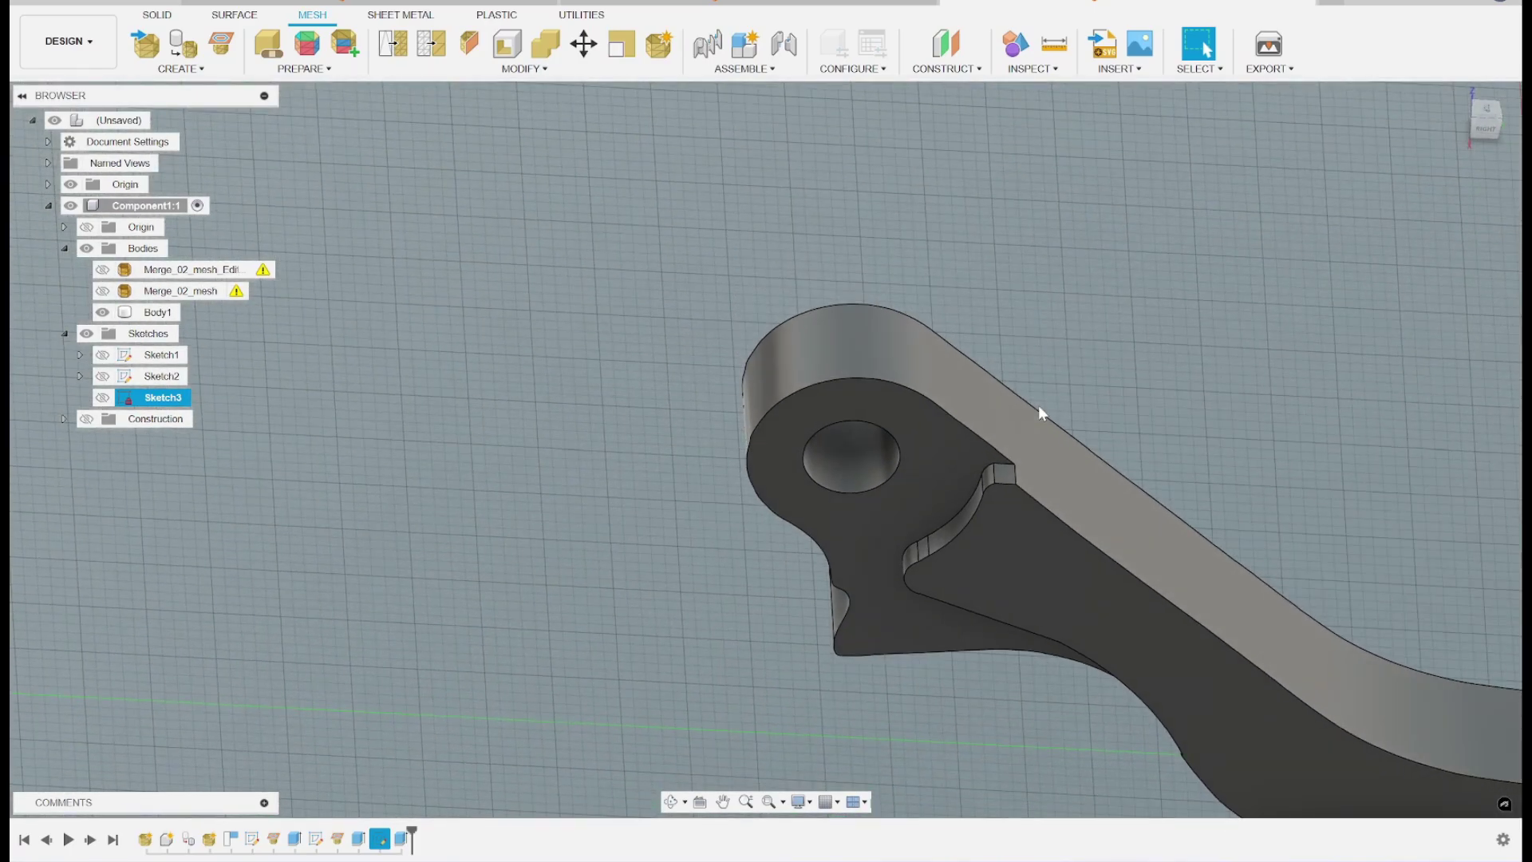
middle_click_drag(1040, 466, 822, 443, "shift")
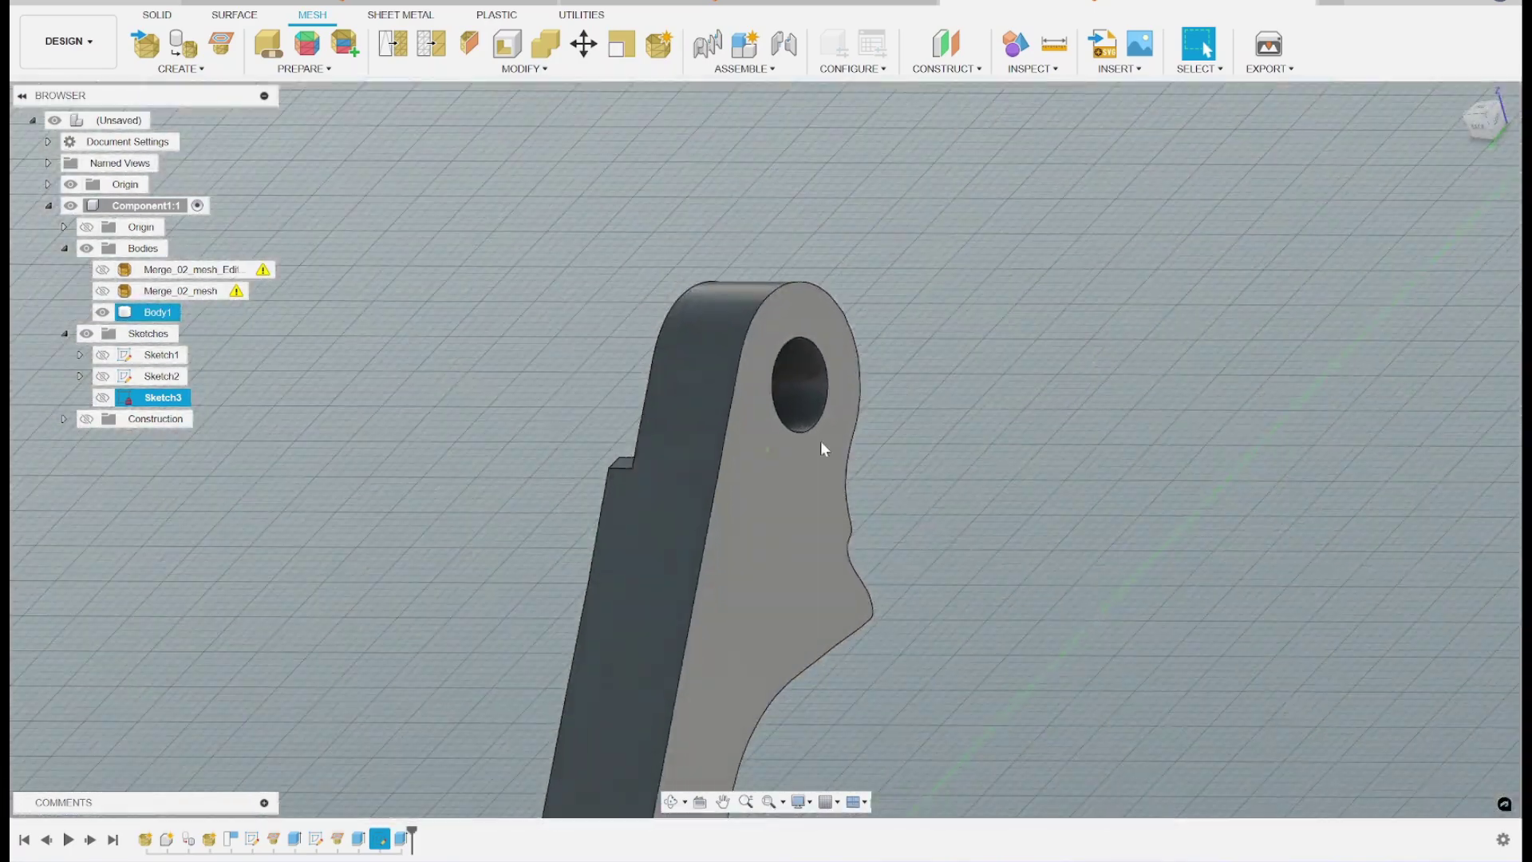
- Edit the last extrude cut to exclude the raised lever-arm profile from its selected profiles, and confirm the feature
double_click(402, 839)
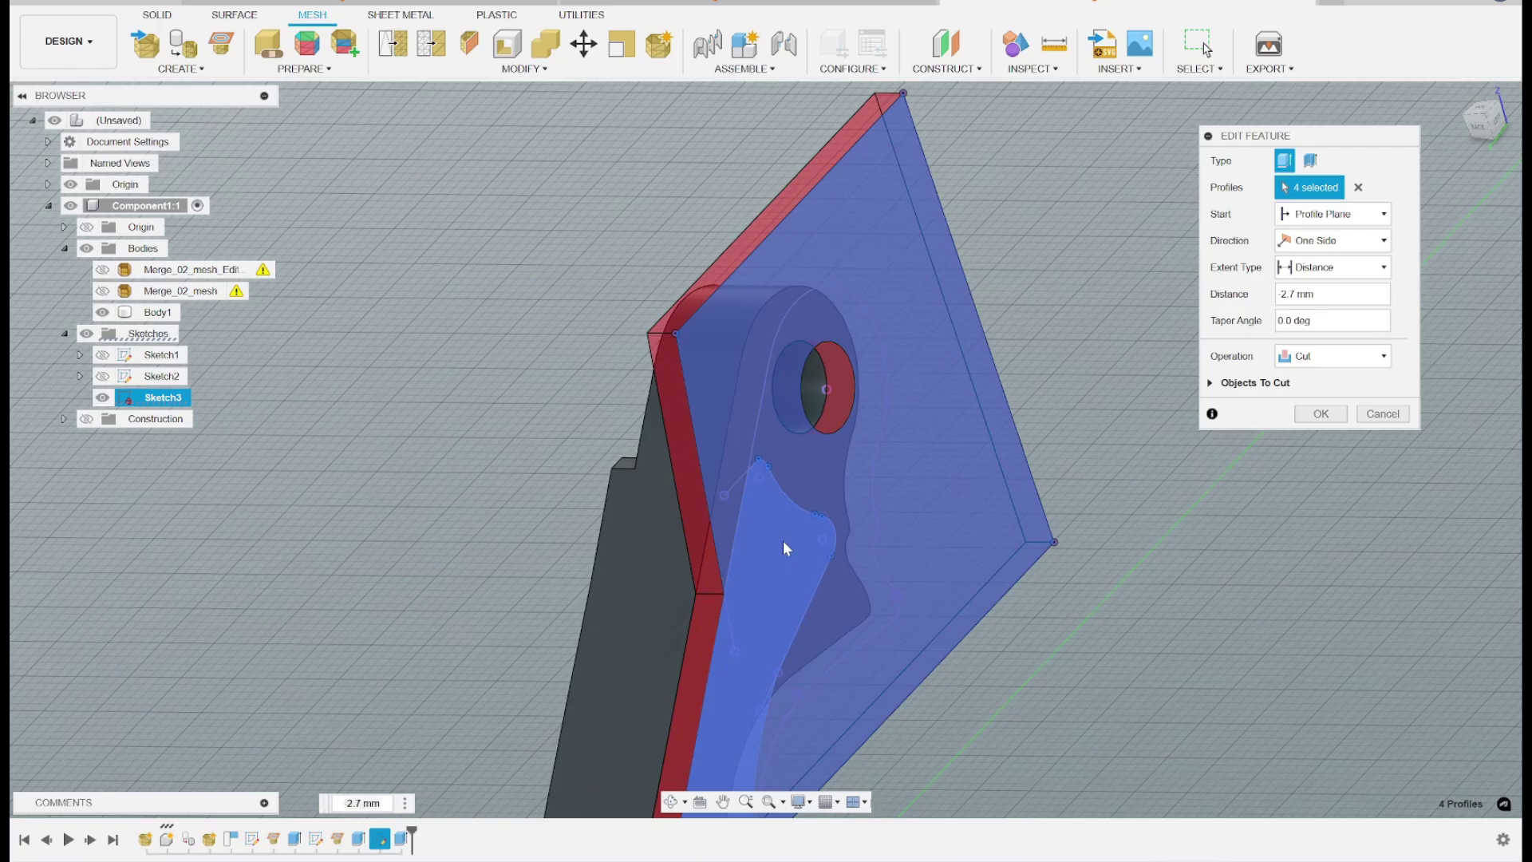
left_click(782, 539)
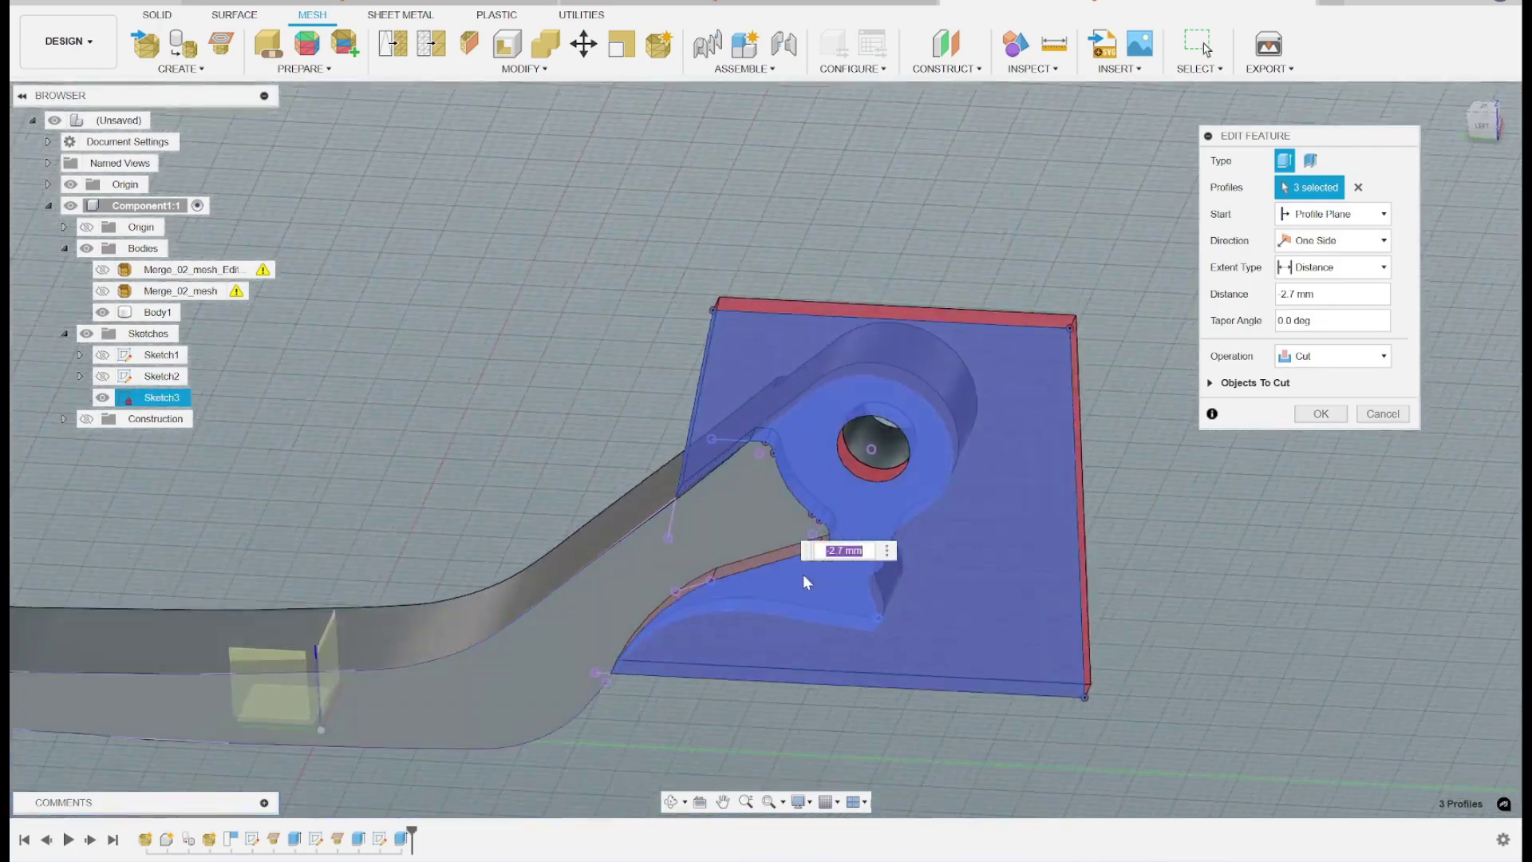
middle_click_drag(803, 574, 925, 503, "shift")
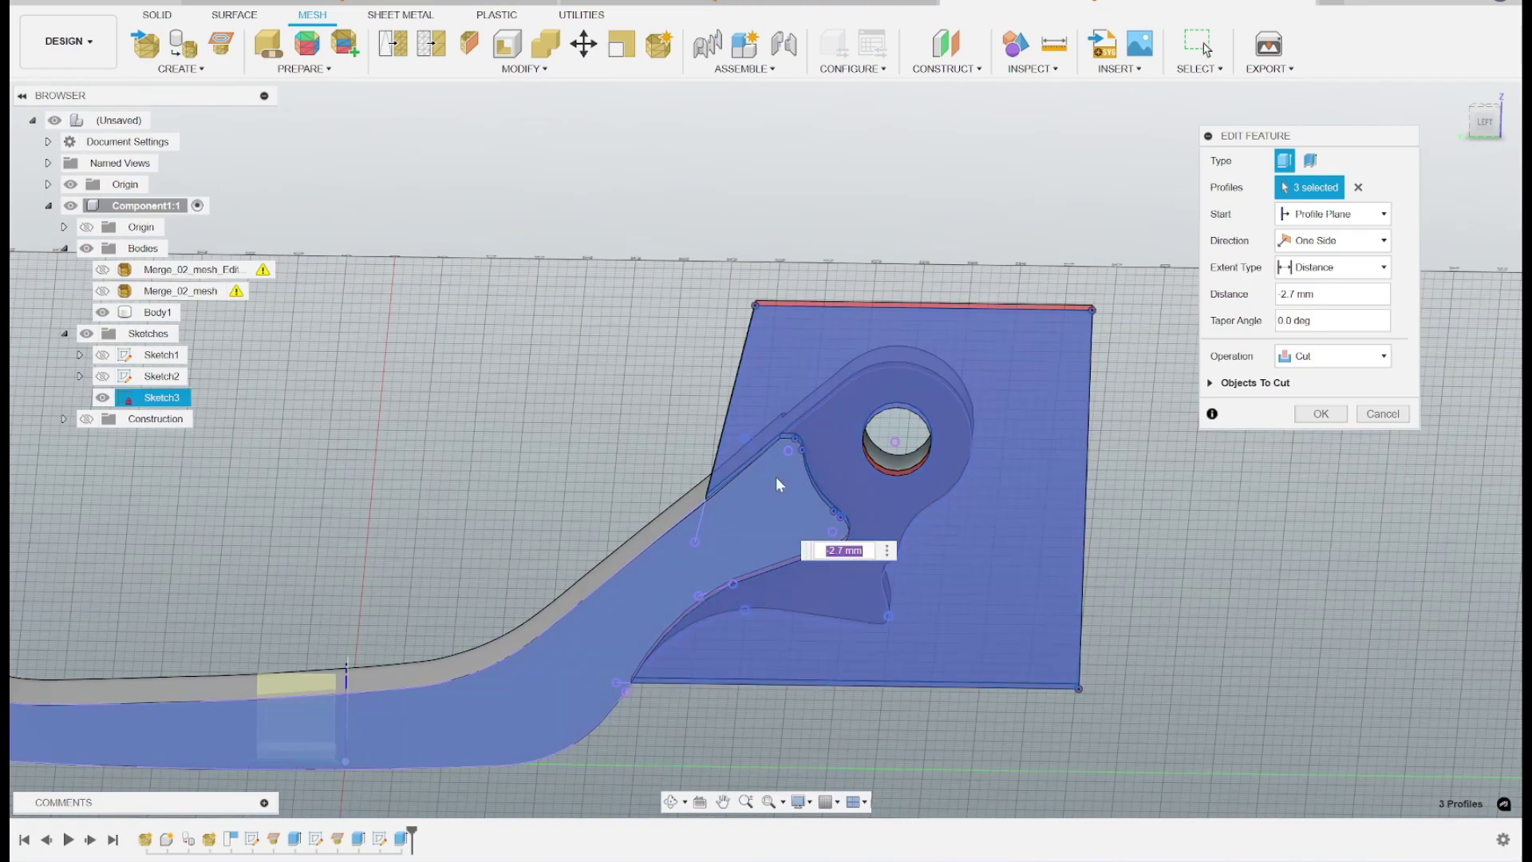
middle_click_drag(1180, 544, 1270, 445, "shift")
left_click(1315, 414)
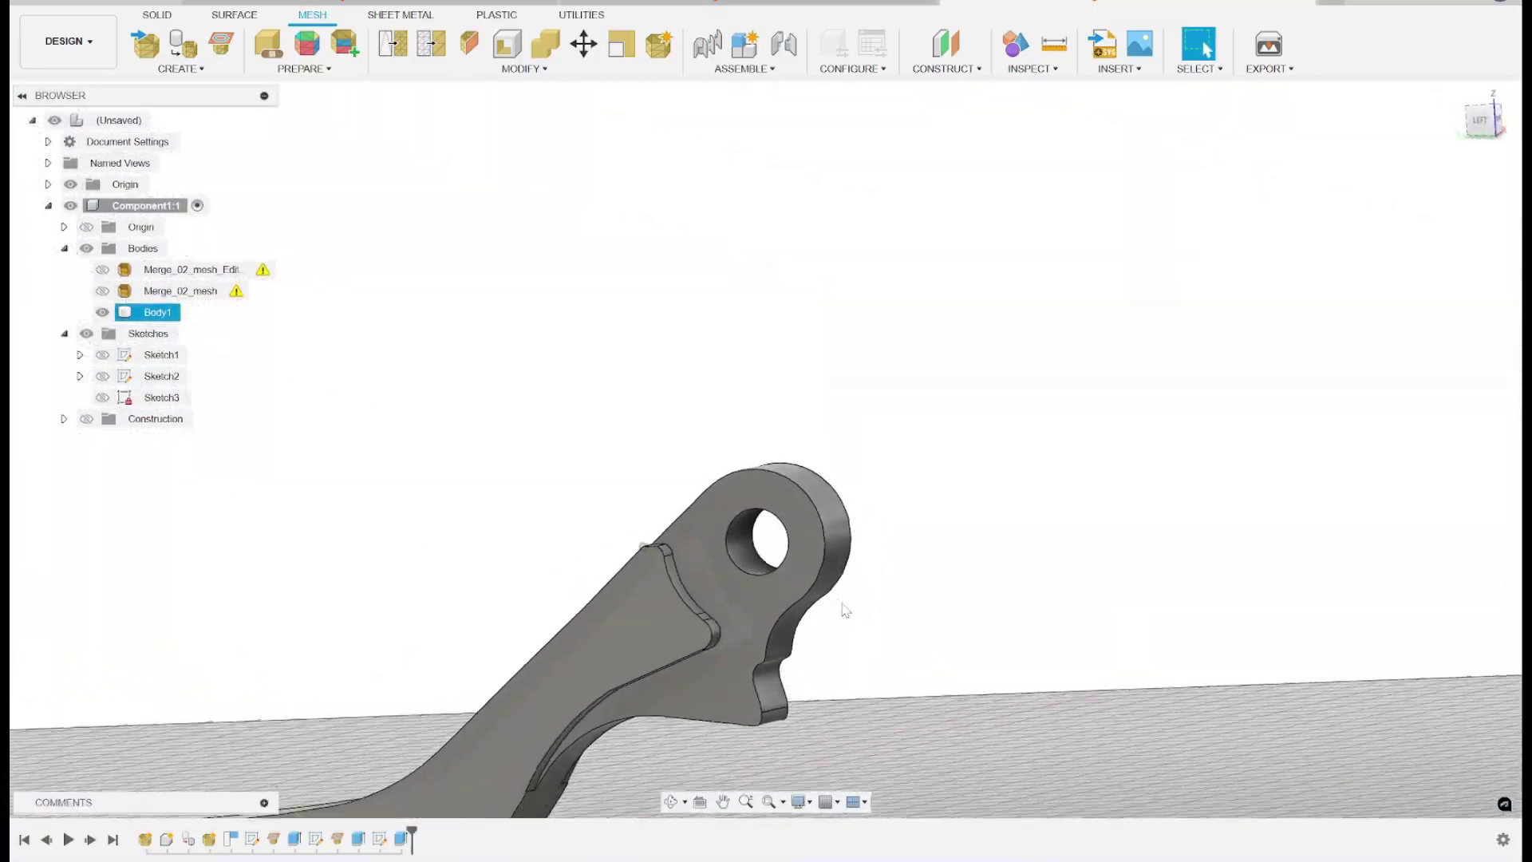
- Show the edited mesh over Body1 and compare the two from several angles
left_click(107, 272)
left_click(103, 271)
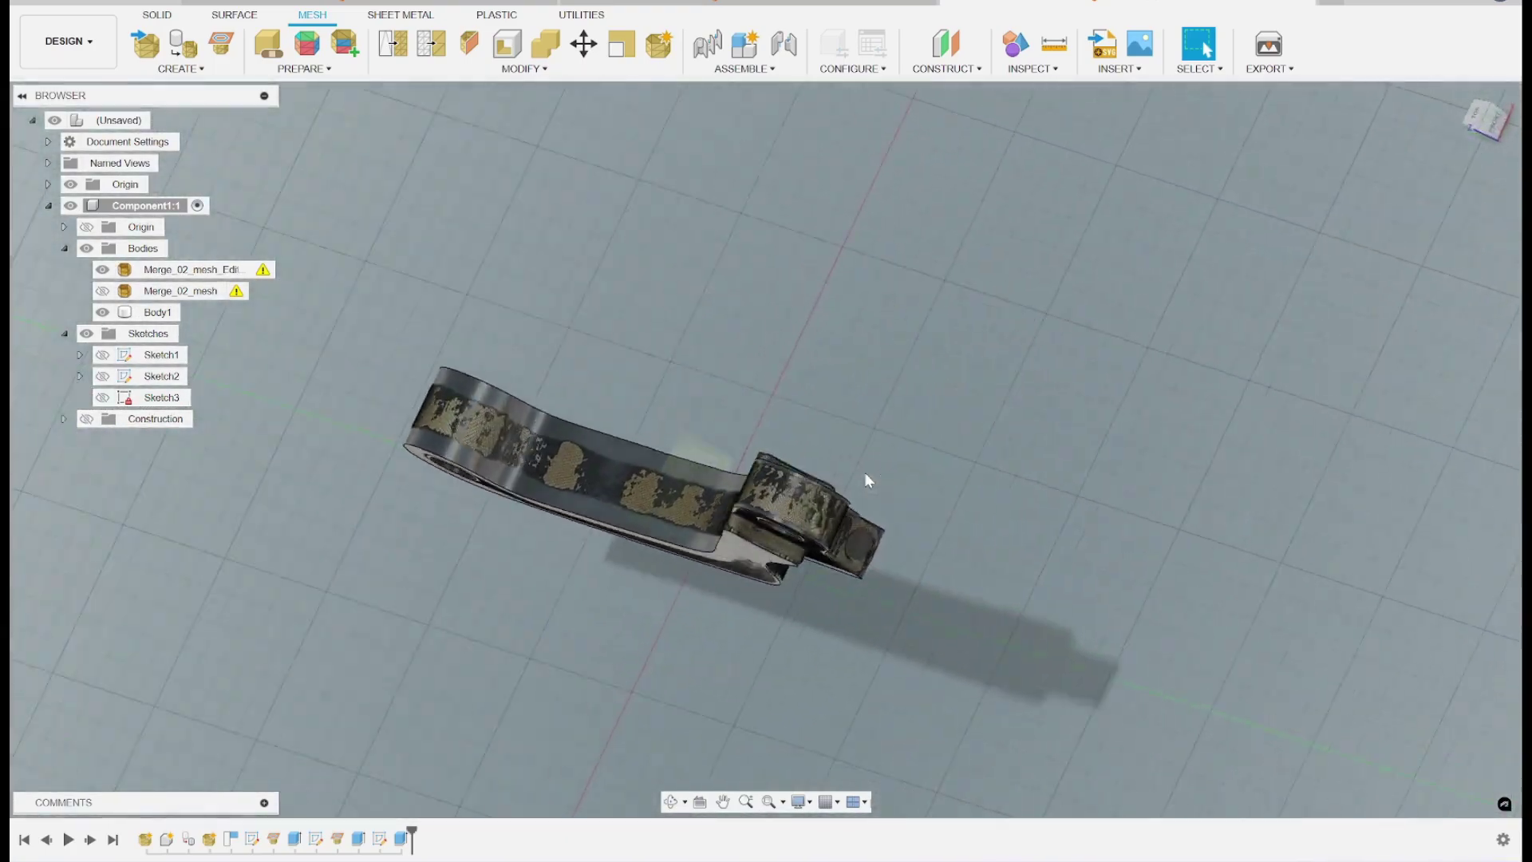
left_click(742, 526)
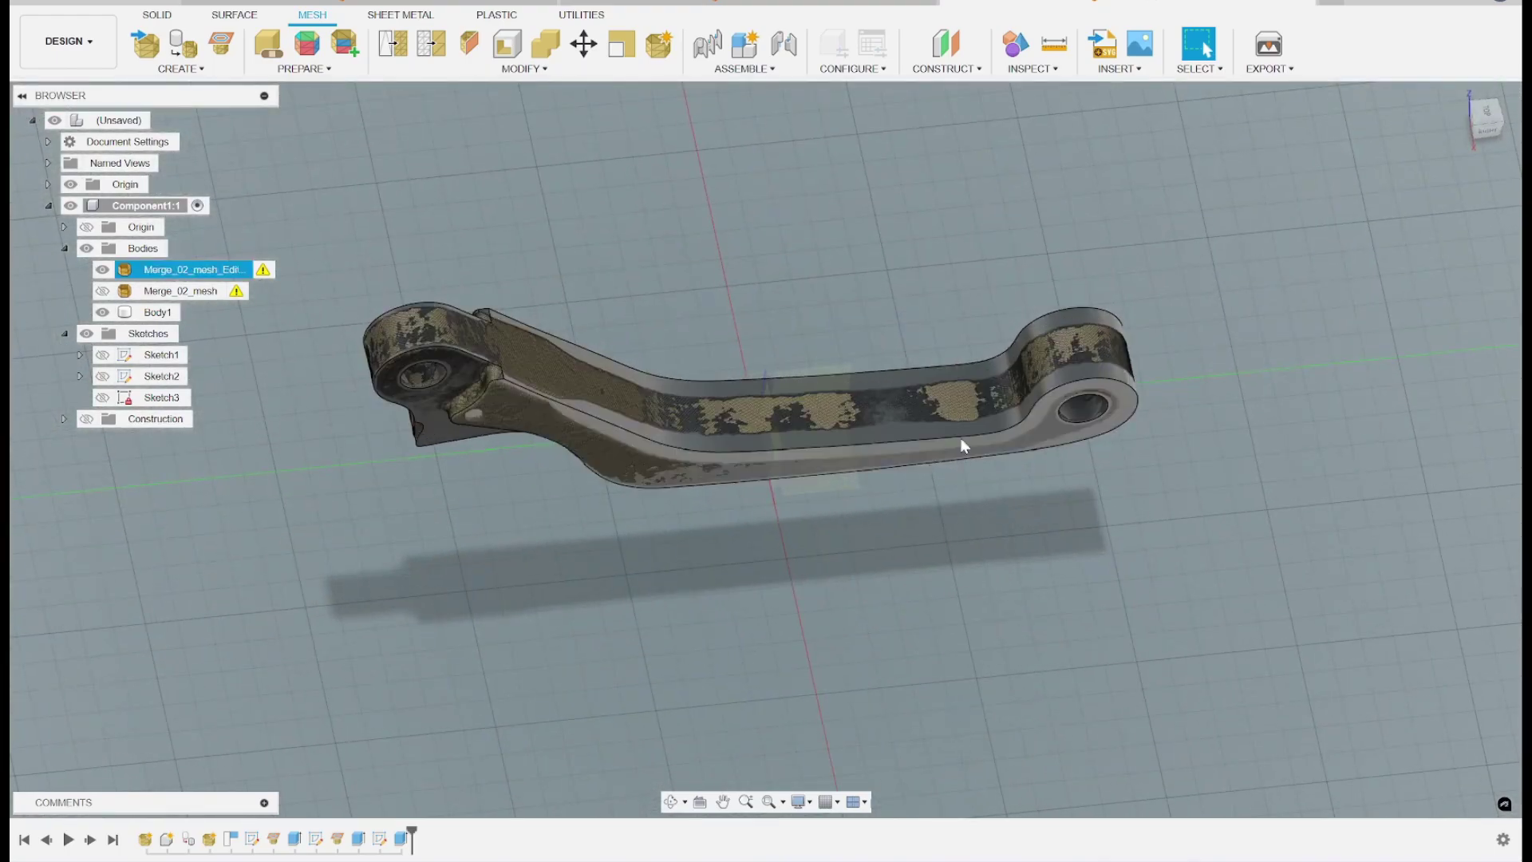
- Inspect Body1's side edge against the overlaid edited mesh and hide the edited mesh
left_click(960, 433)
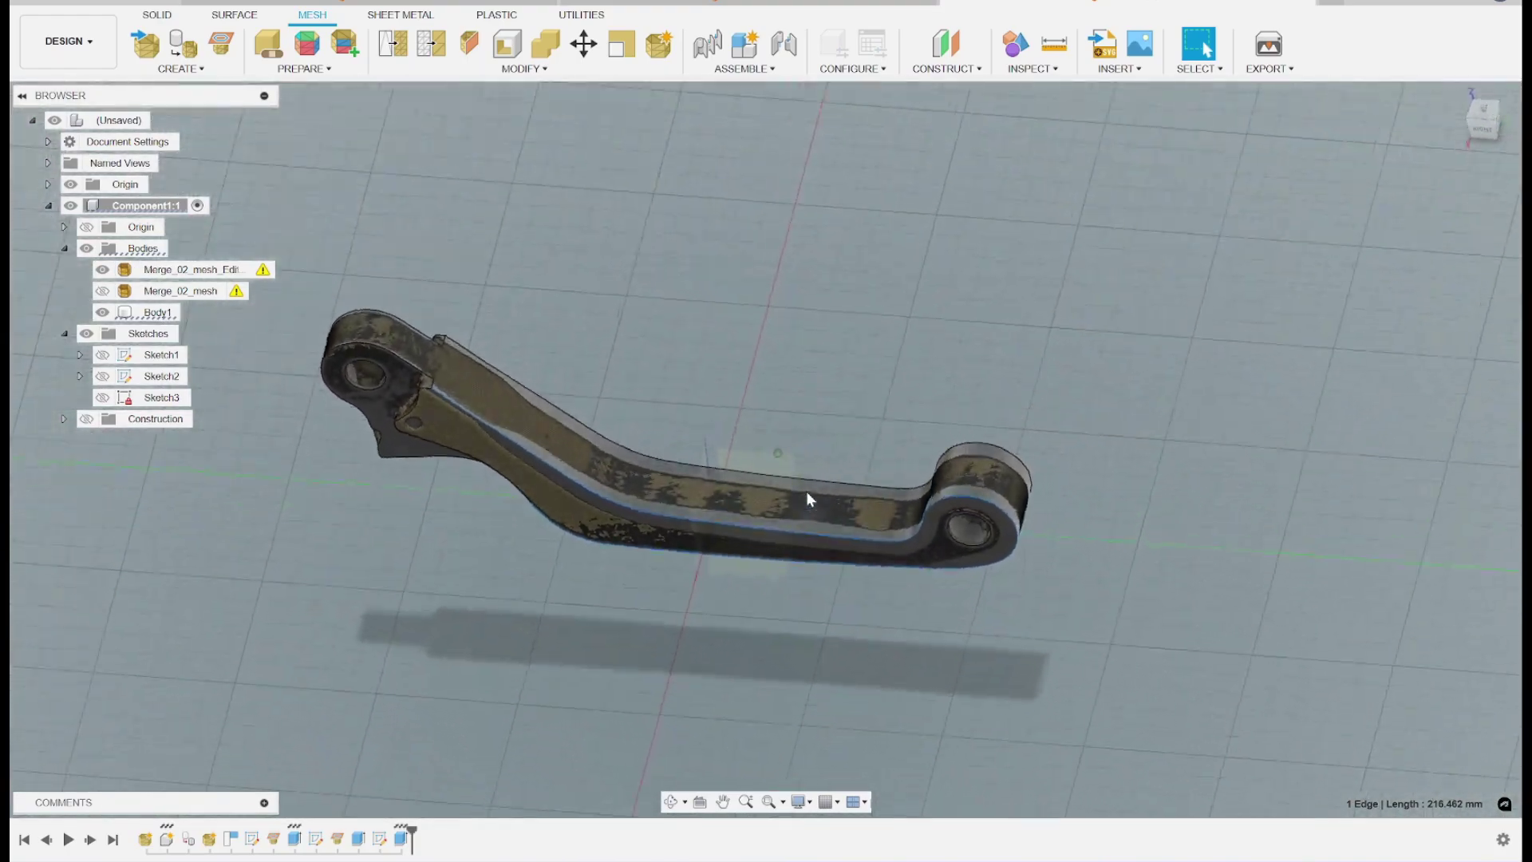
left_click(809, 500)
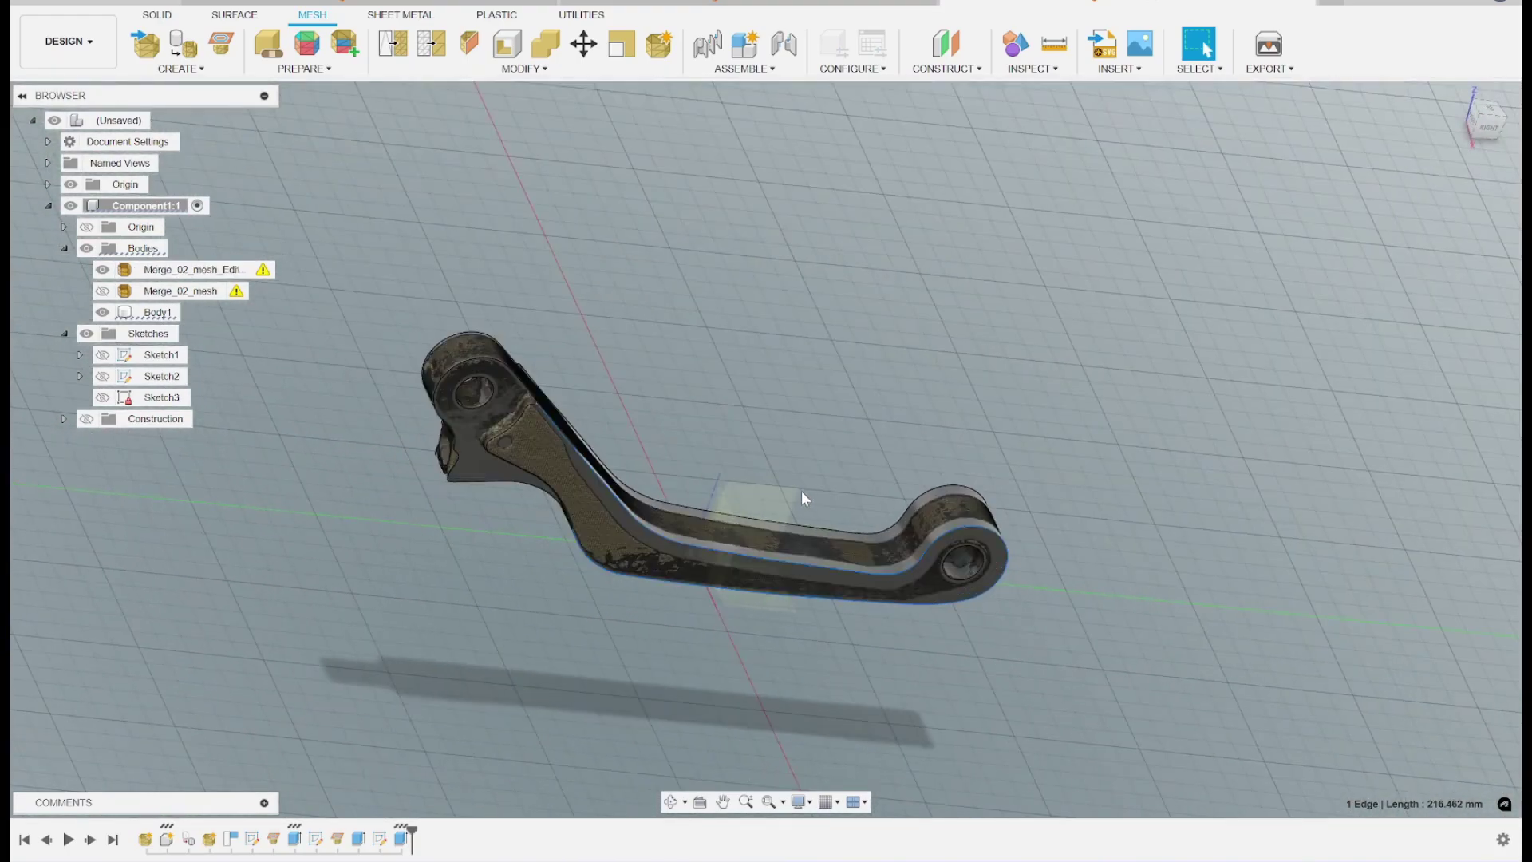
left_click(102, 269)
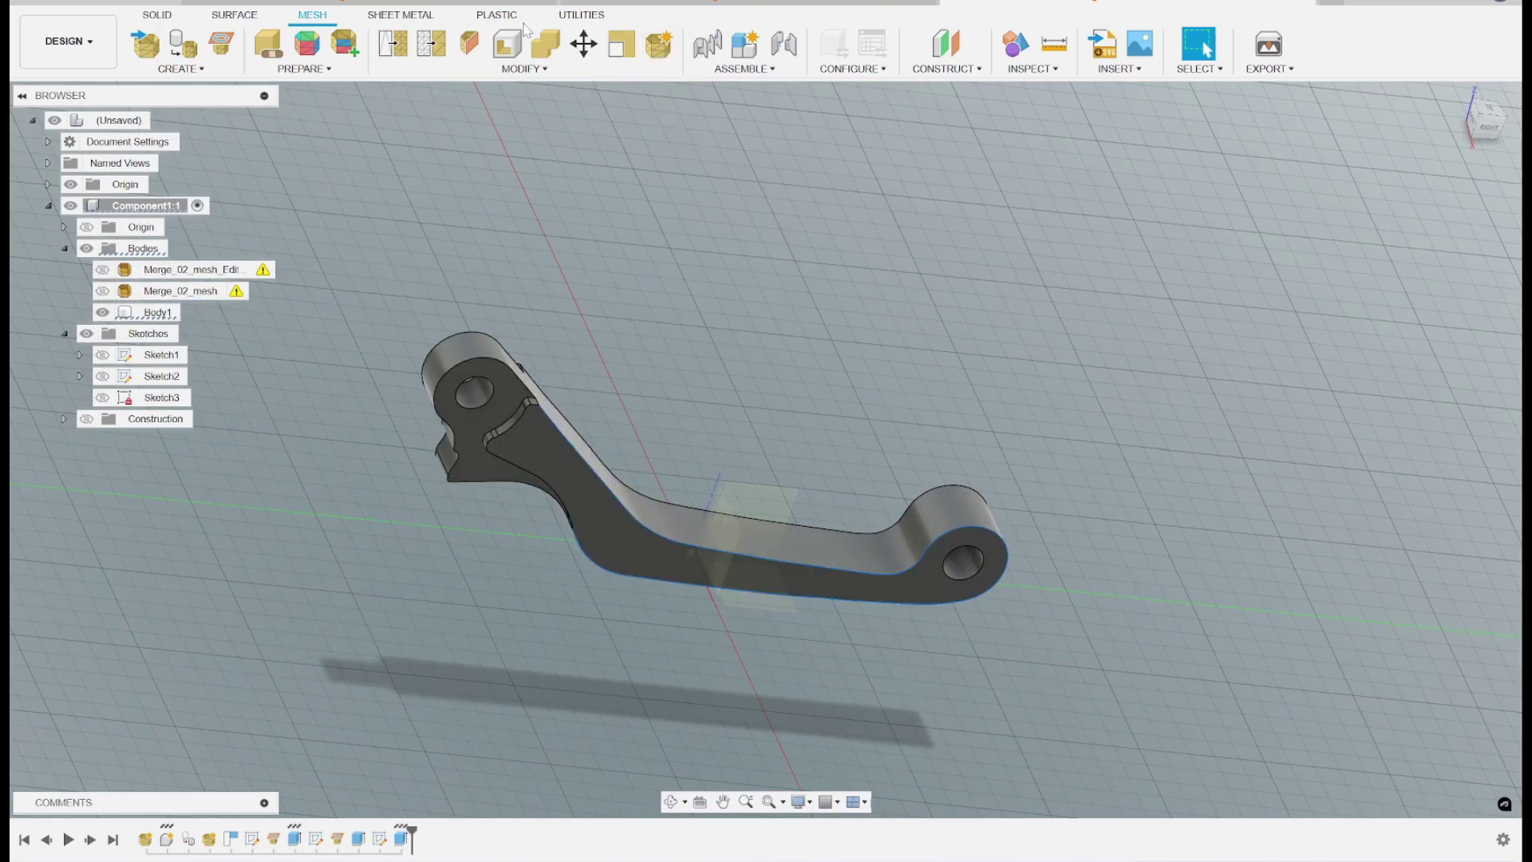
- Review the 3D print export format options for Body1 and close the export without saving a file
left_click(574, 17)
left_click(153, 46)
left_click(1450, 280)
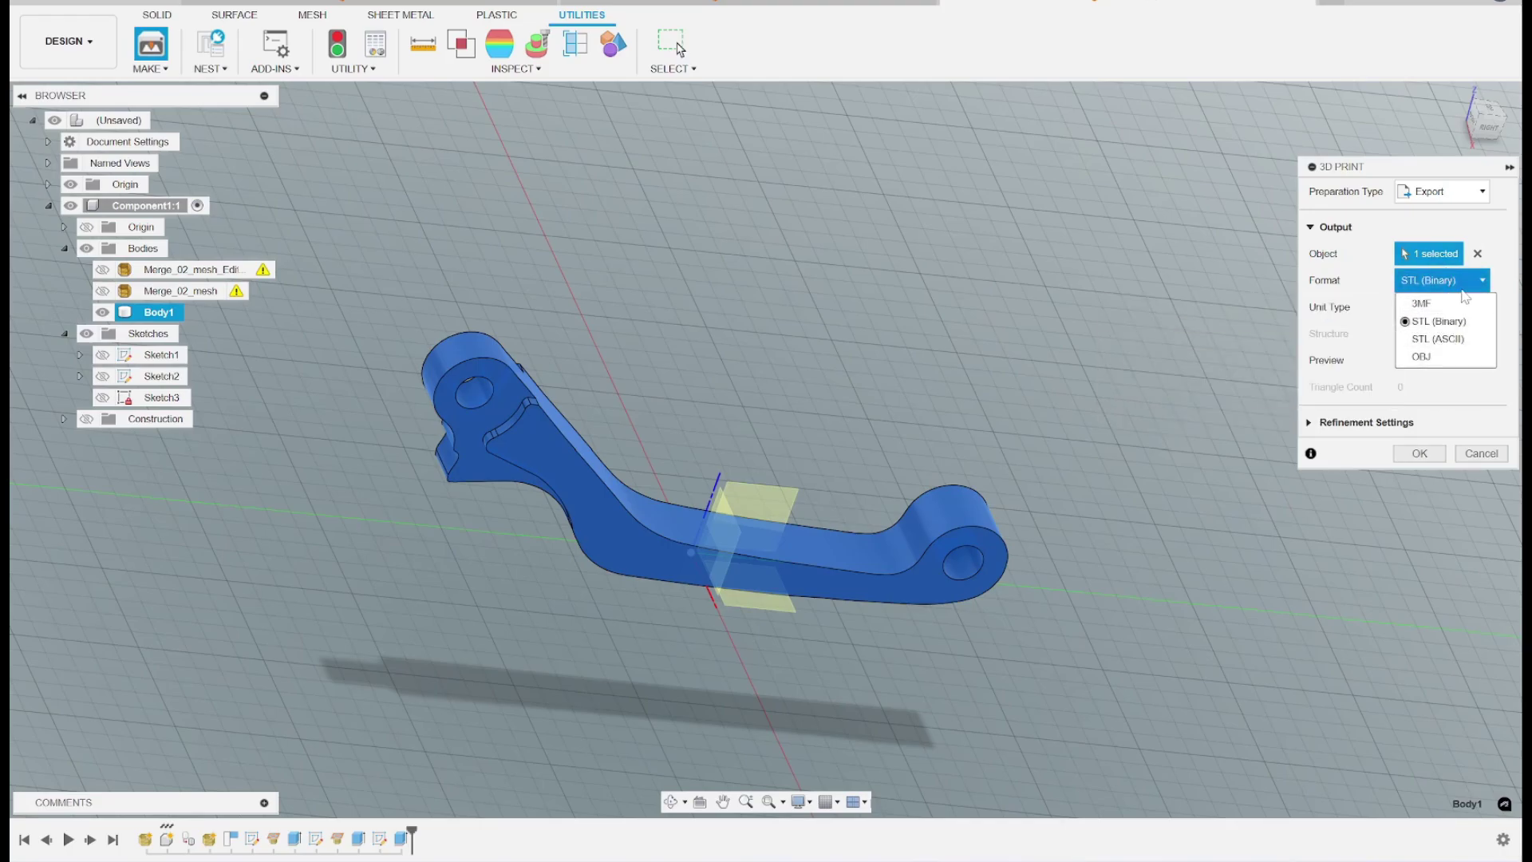
left_click(1506, 242)
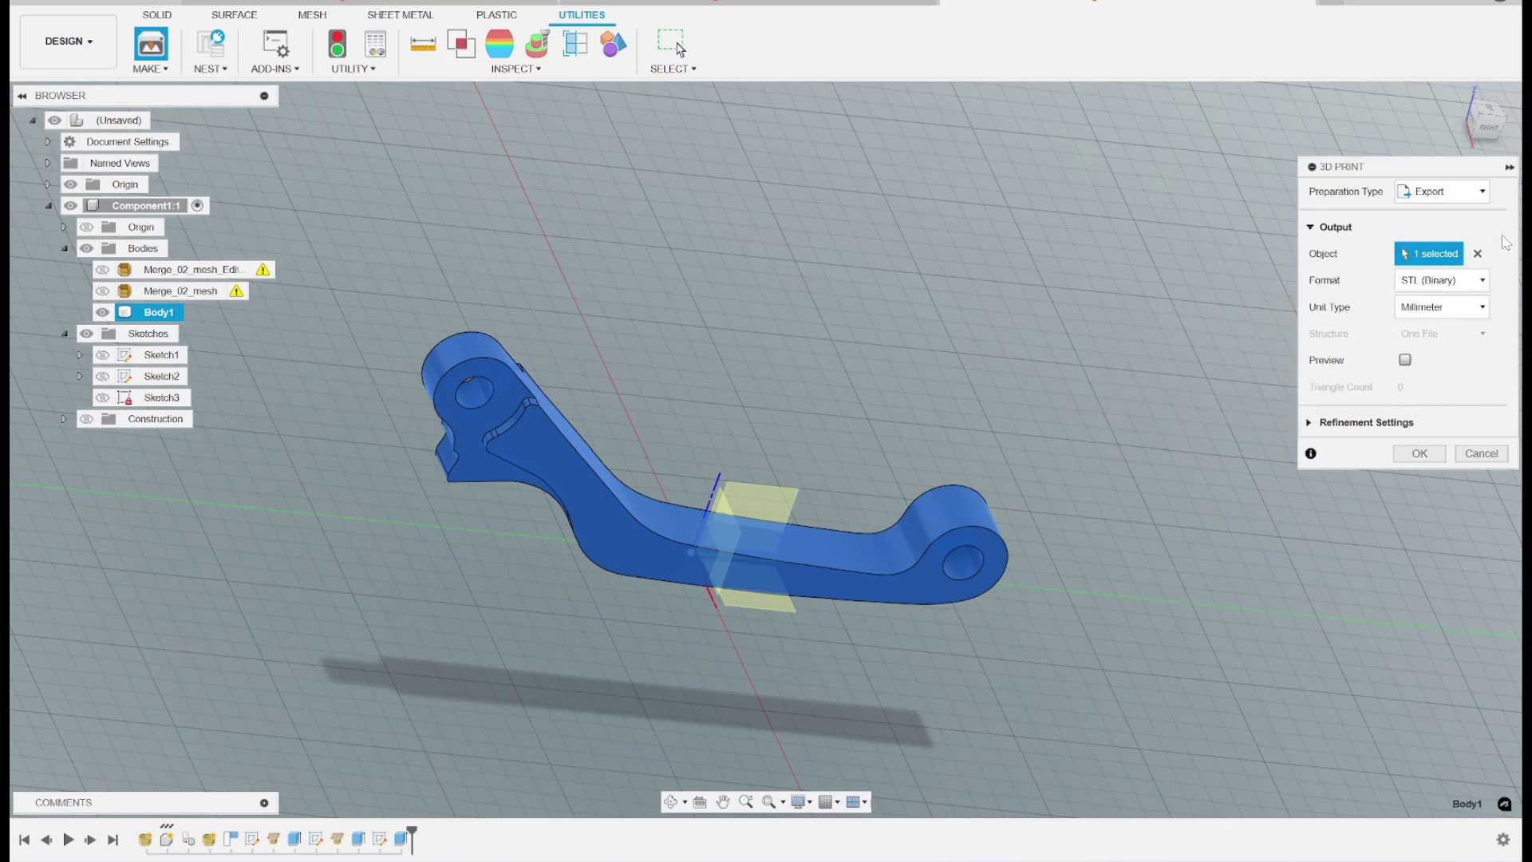
left_click(1481, 454)
- Hide Body1, show the edited mesh, and inspect its pivot end and arm from several angles
middle_click_drag(1338, 460, 1091, 511, "shift")
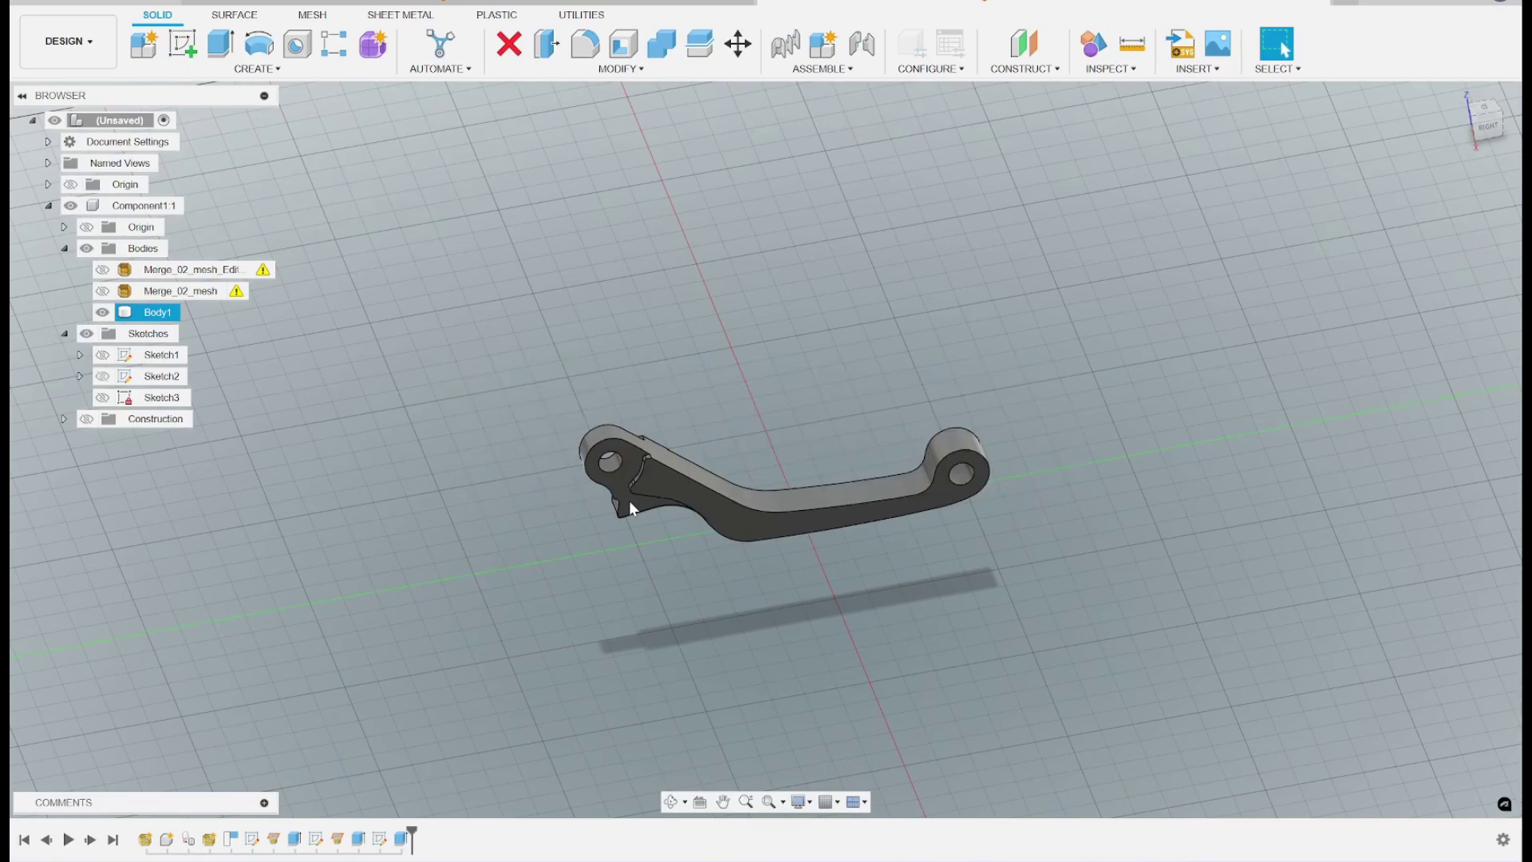
left_click(103, 312)
left_click(103, 269)
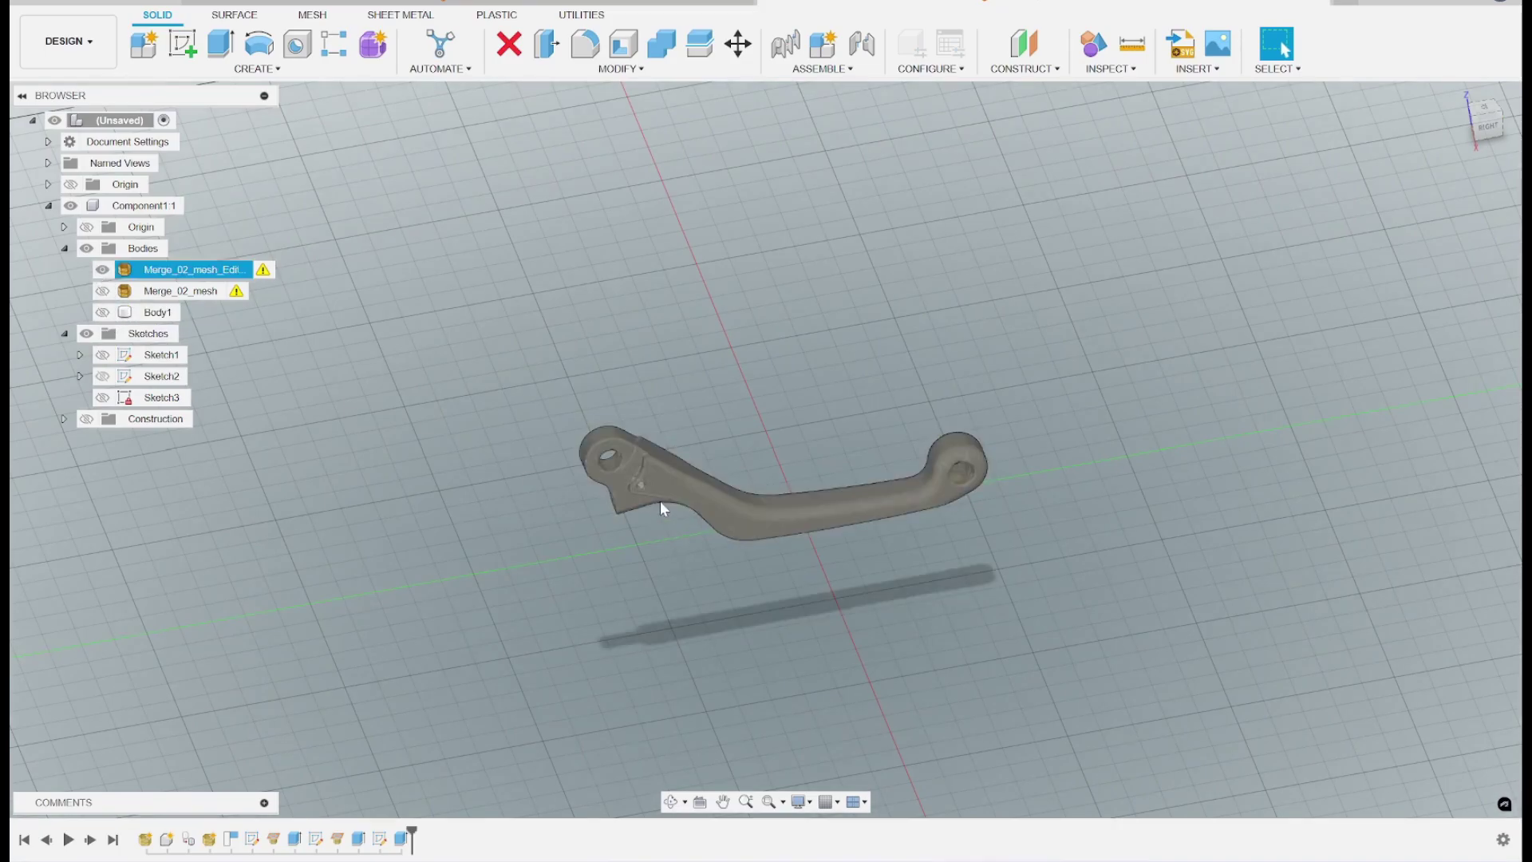
scroll(635, 485, "down", 3)
scroll(634, 482, "up", 7)
middle_click_drag(634, 481, 633, 482, "shift")
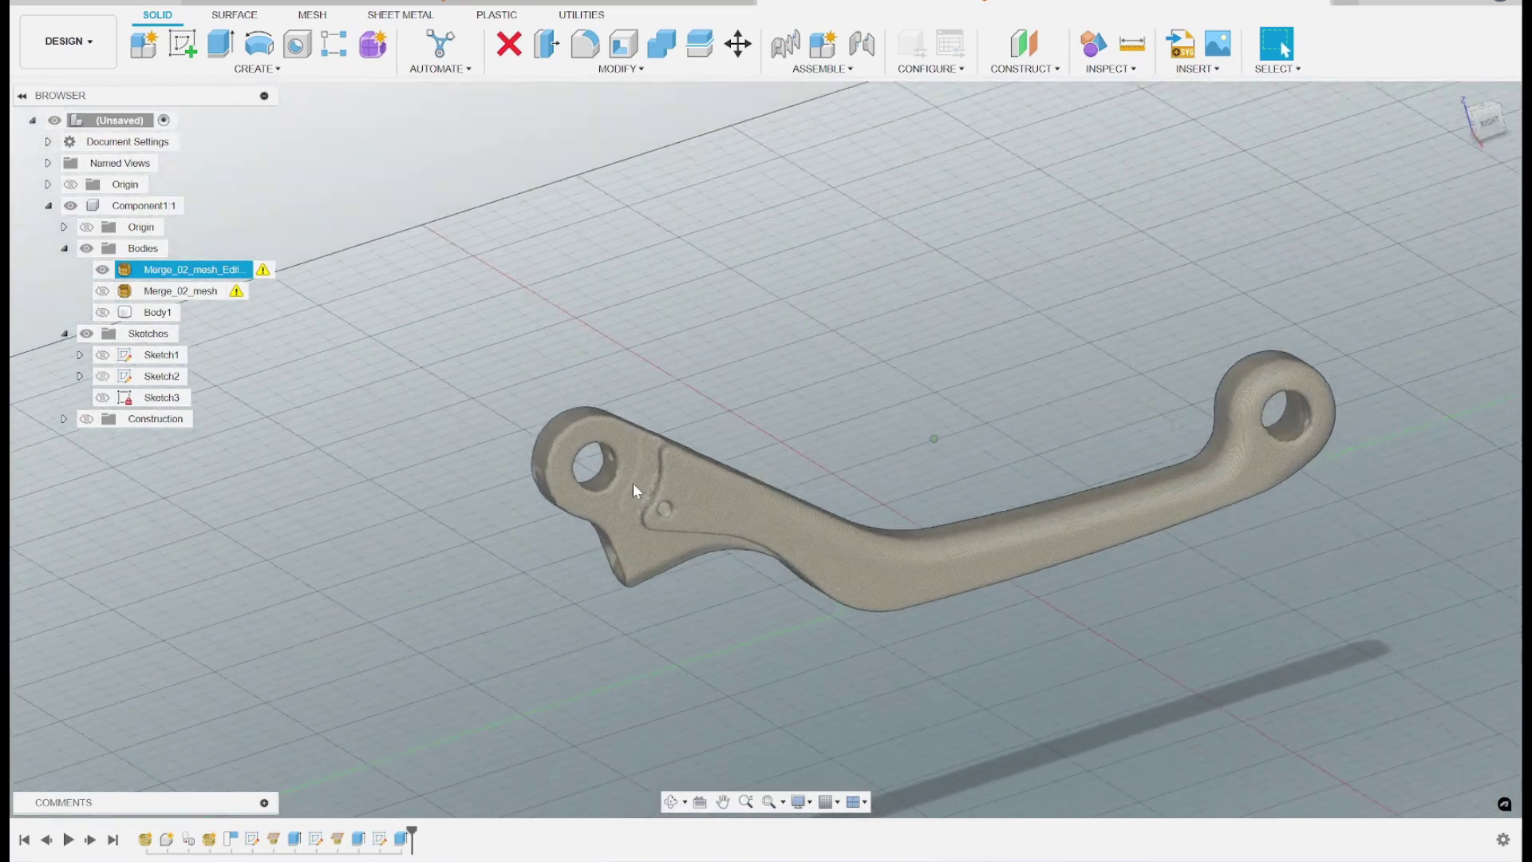
middle_click_drag(417, 483, 682, 489, "shift")
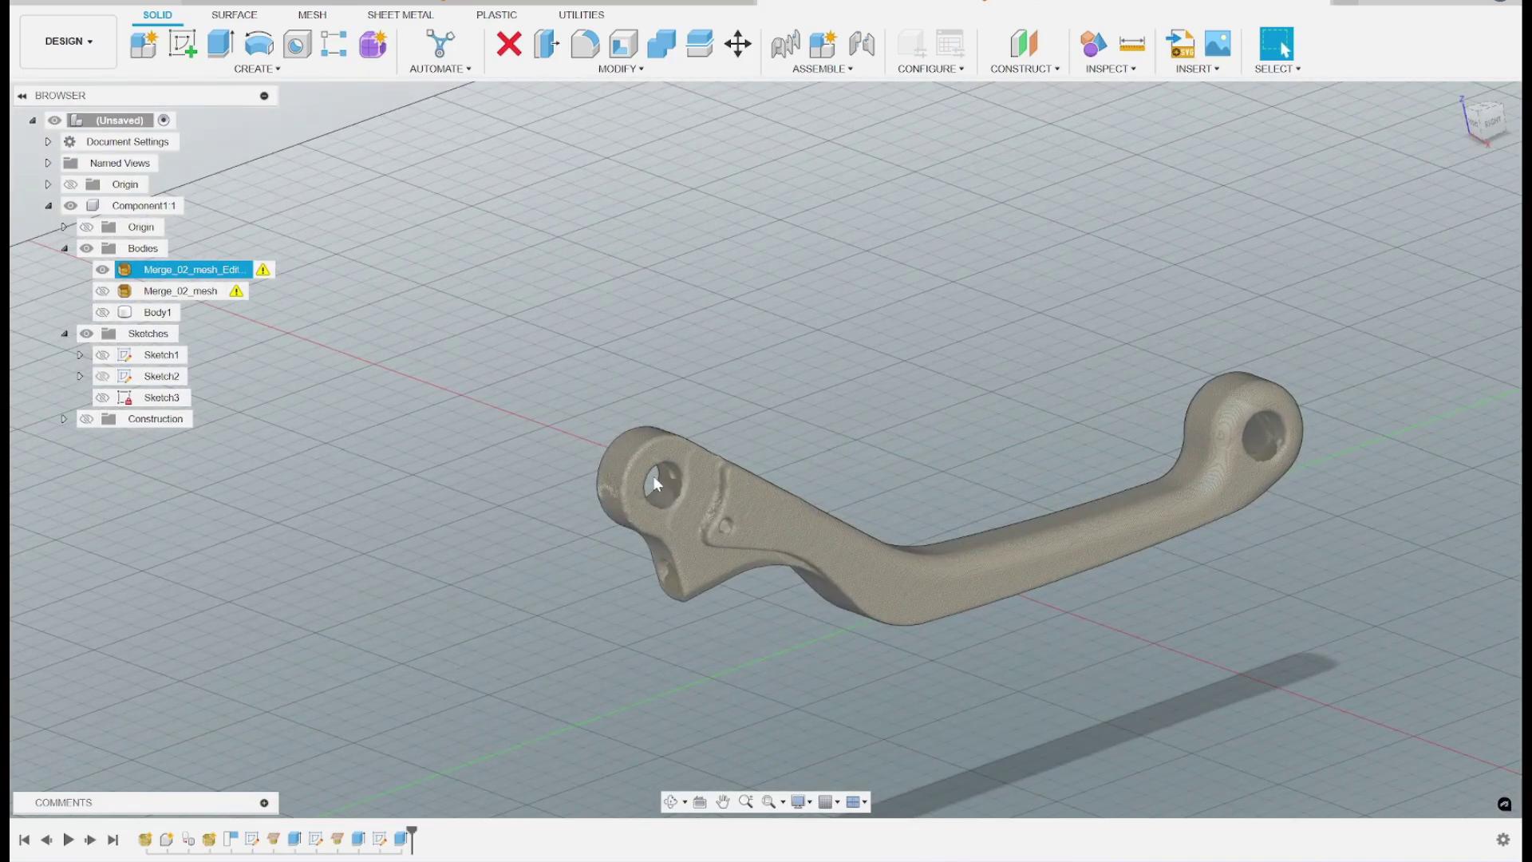
middle_click_drag(894, 406, 707, 405, "shift")
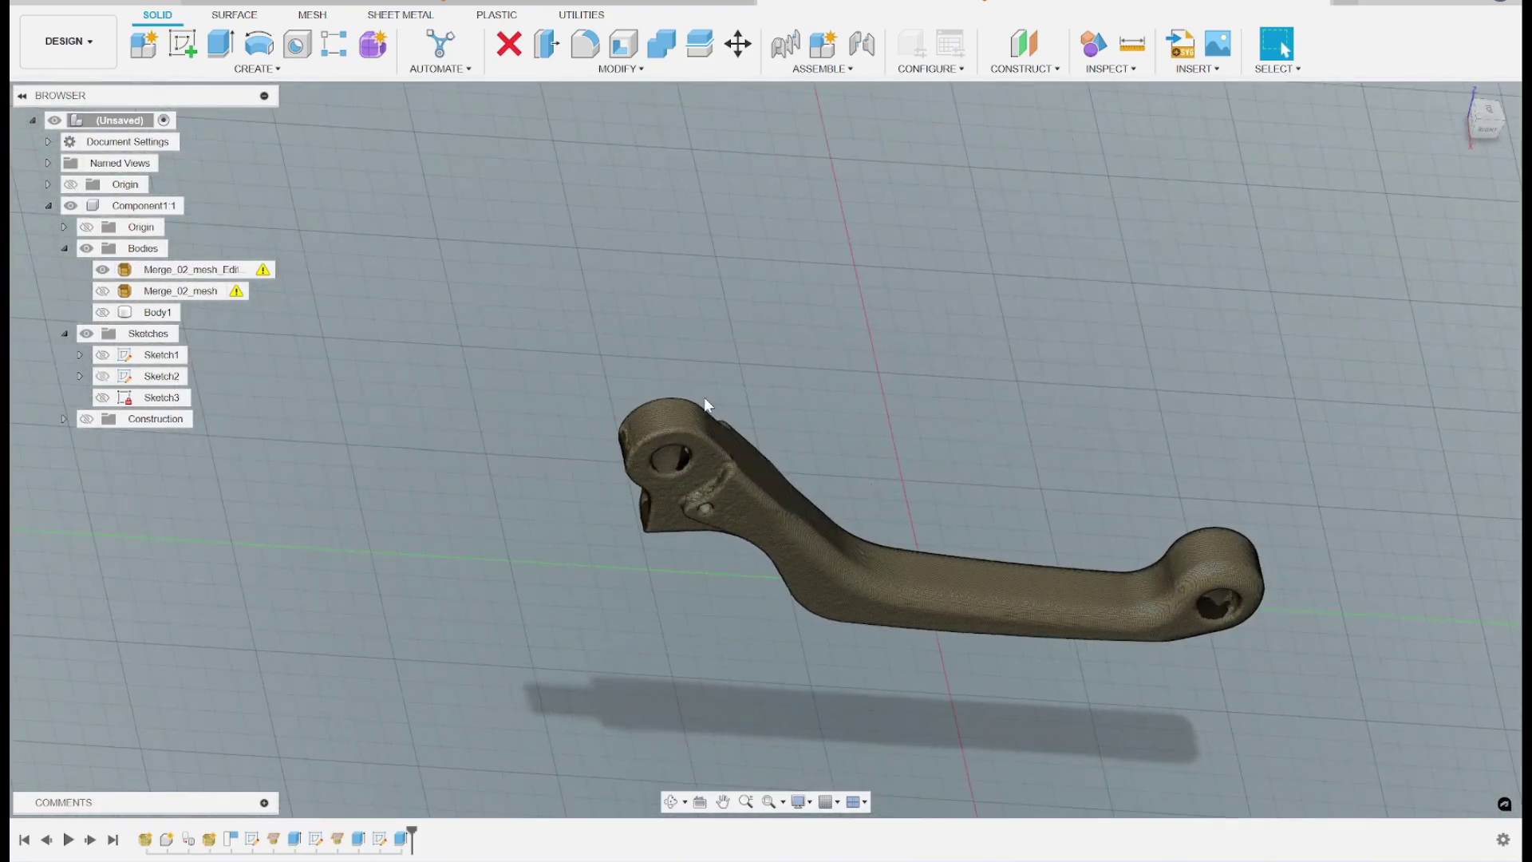
left_click(311, 17)
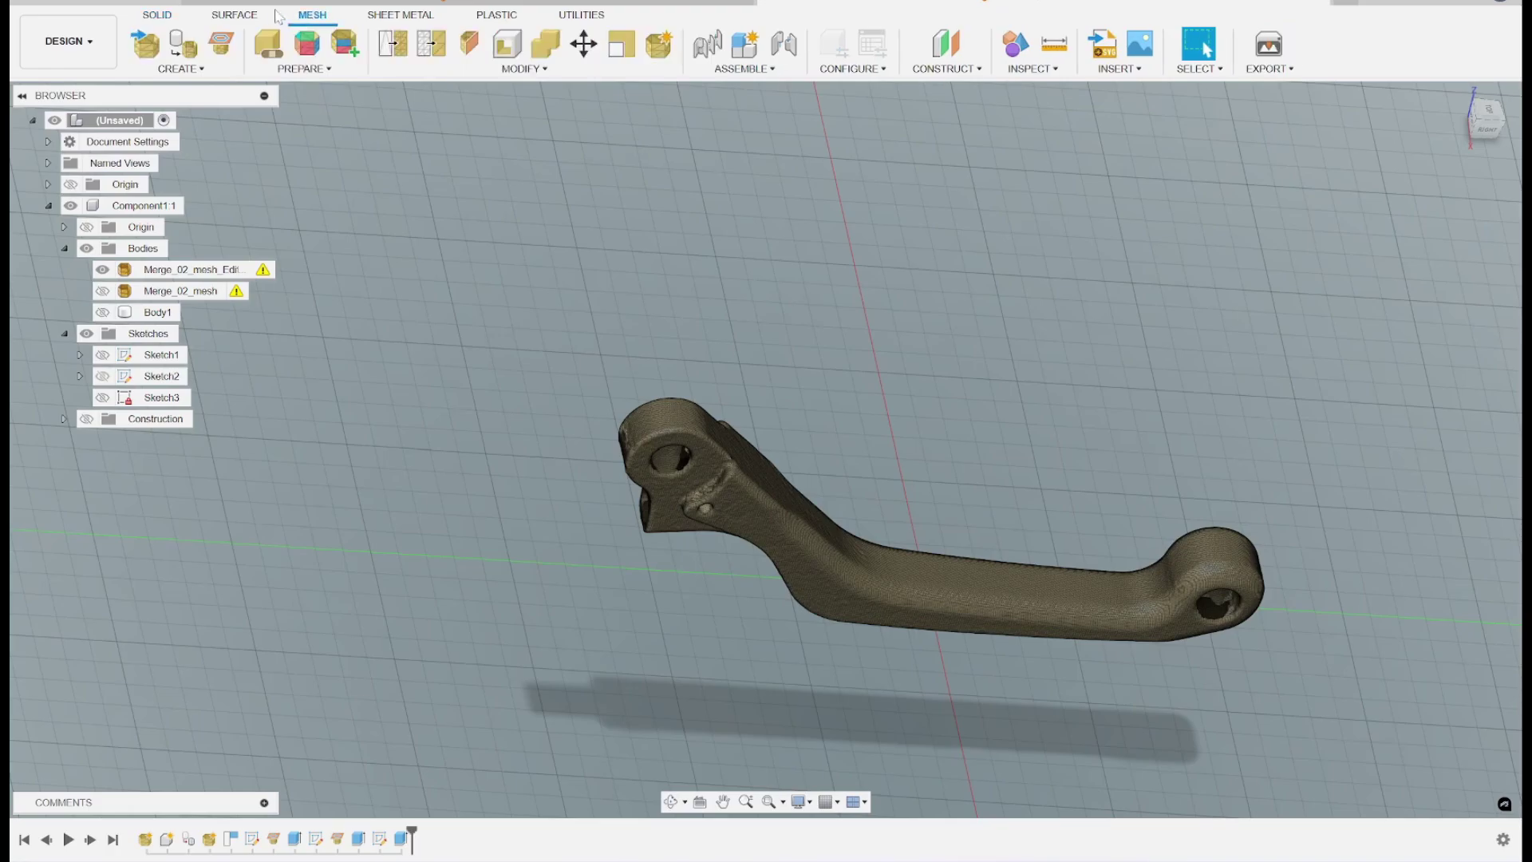
left_click(523, 69)
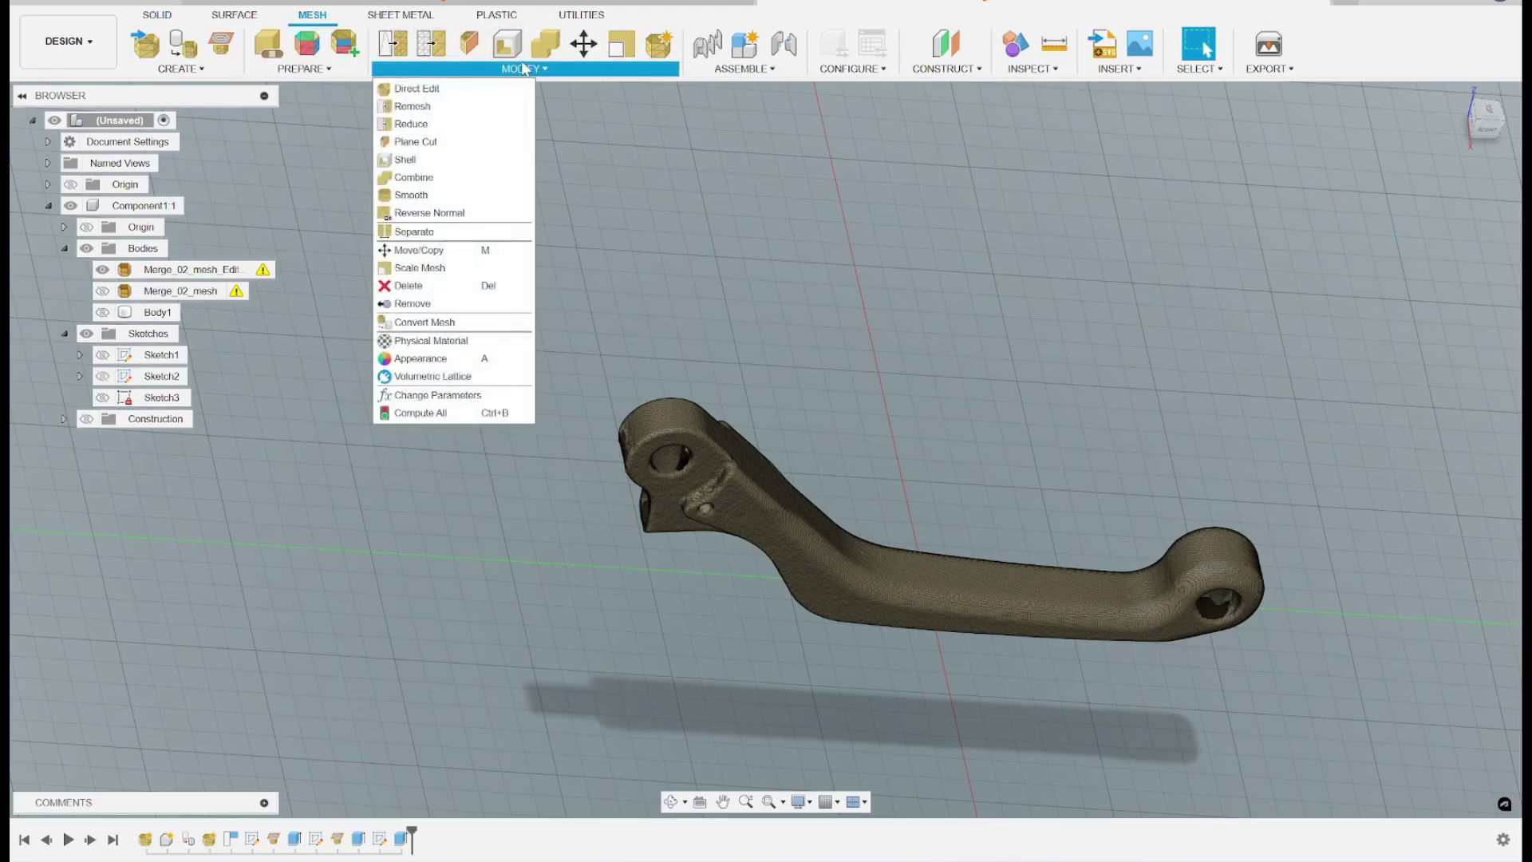
left_click(440, 322)
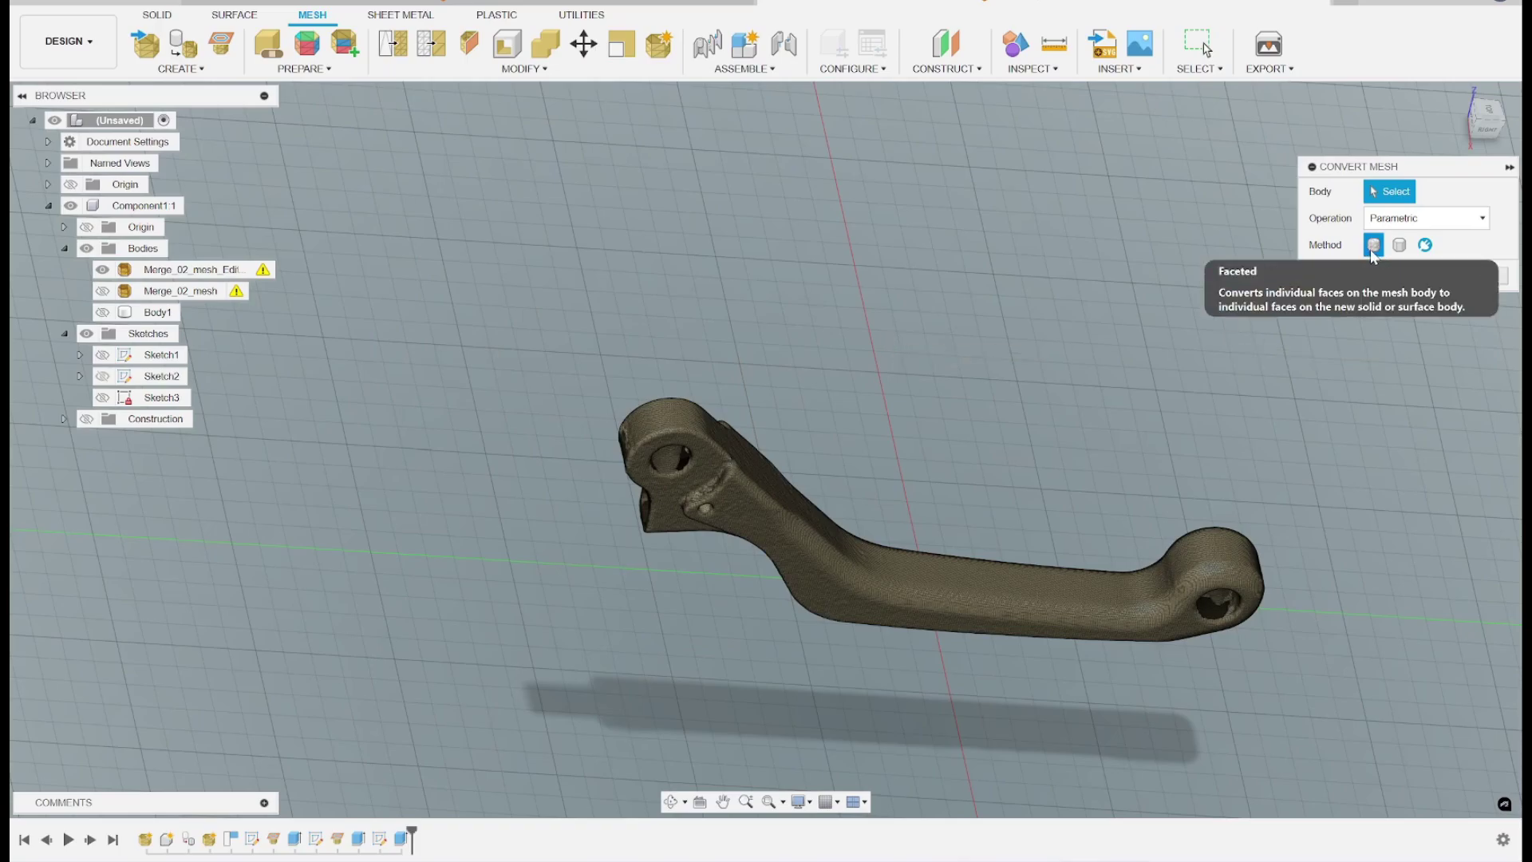
left_click(996, 588)
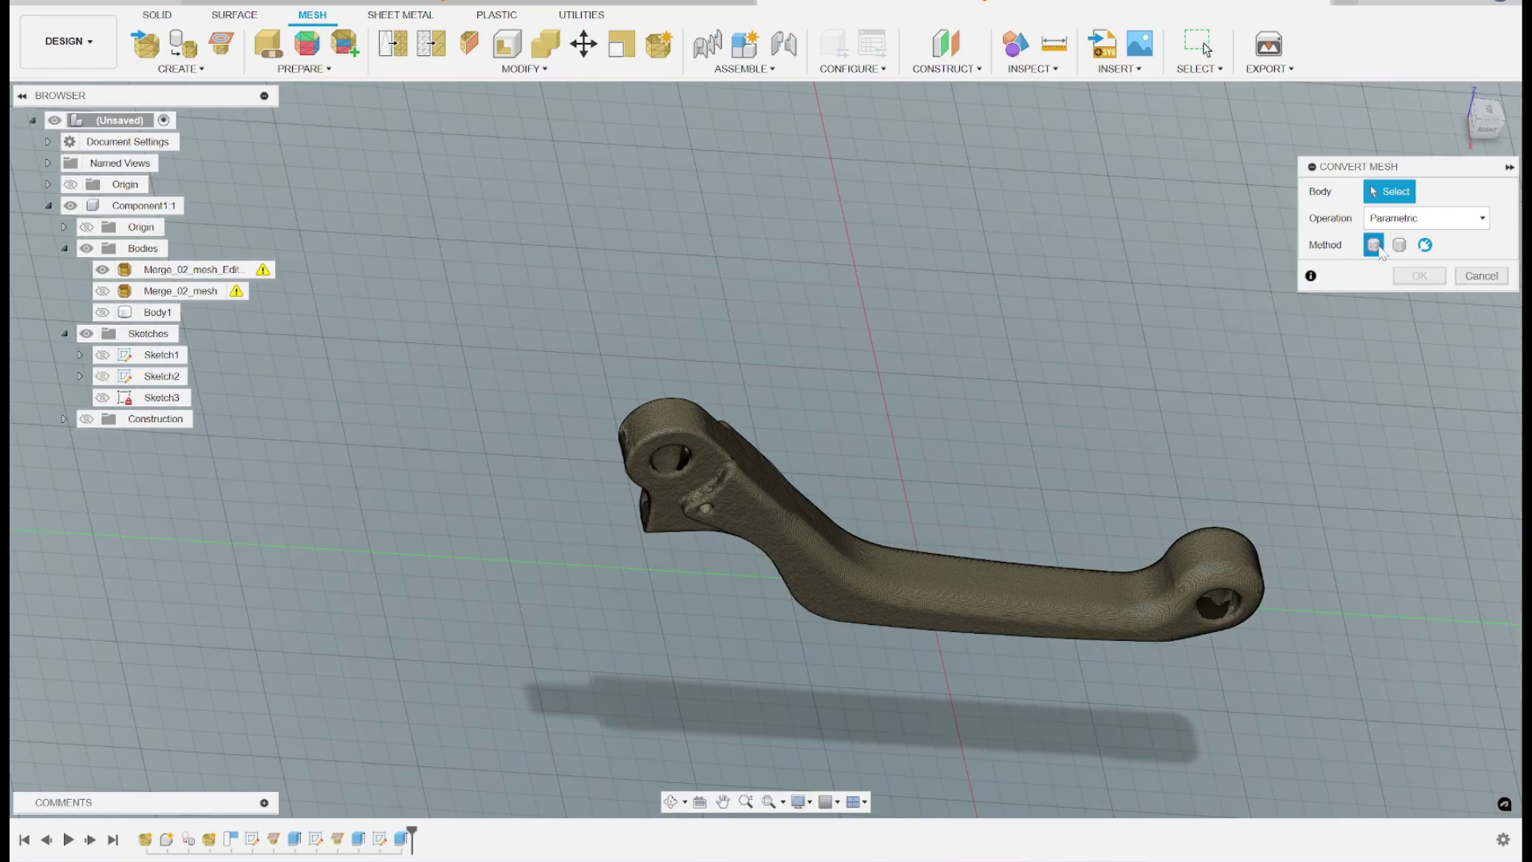
left_click(1108, 611)
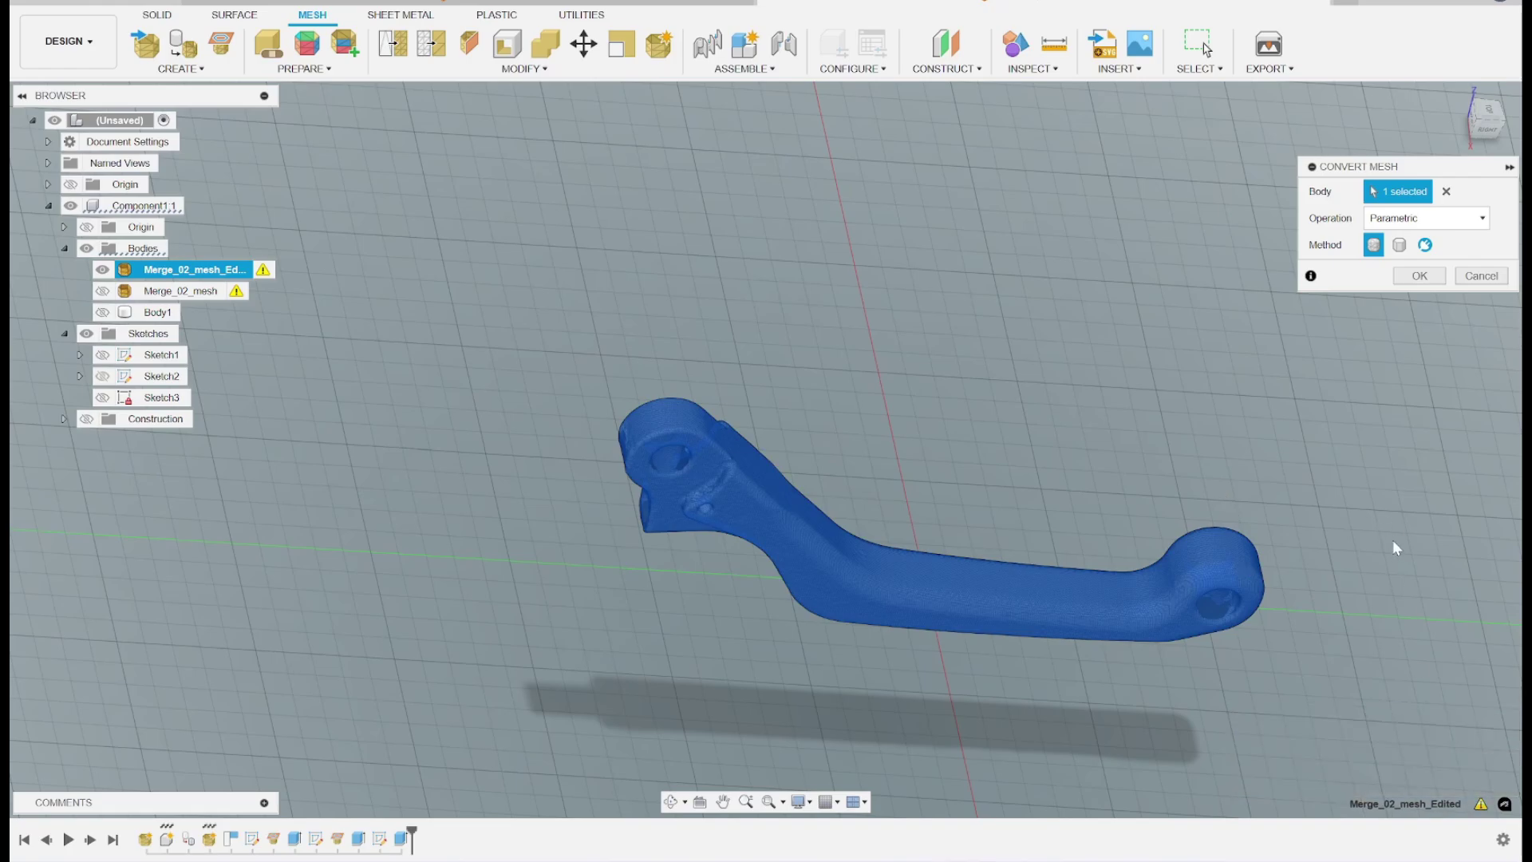
left_click(1481, 277)
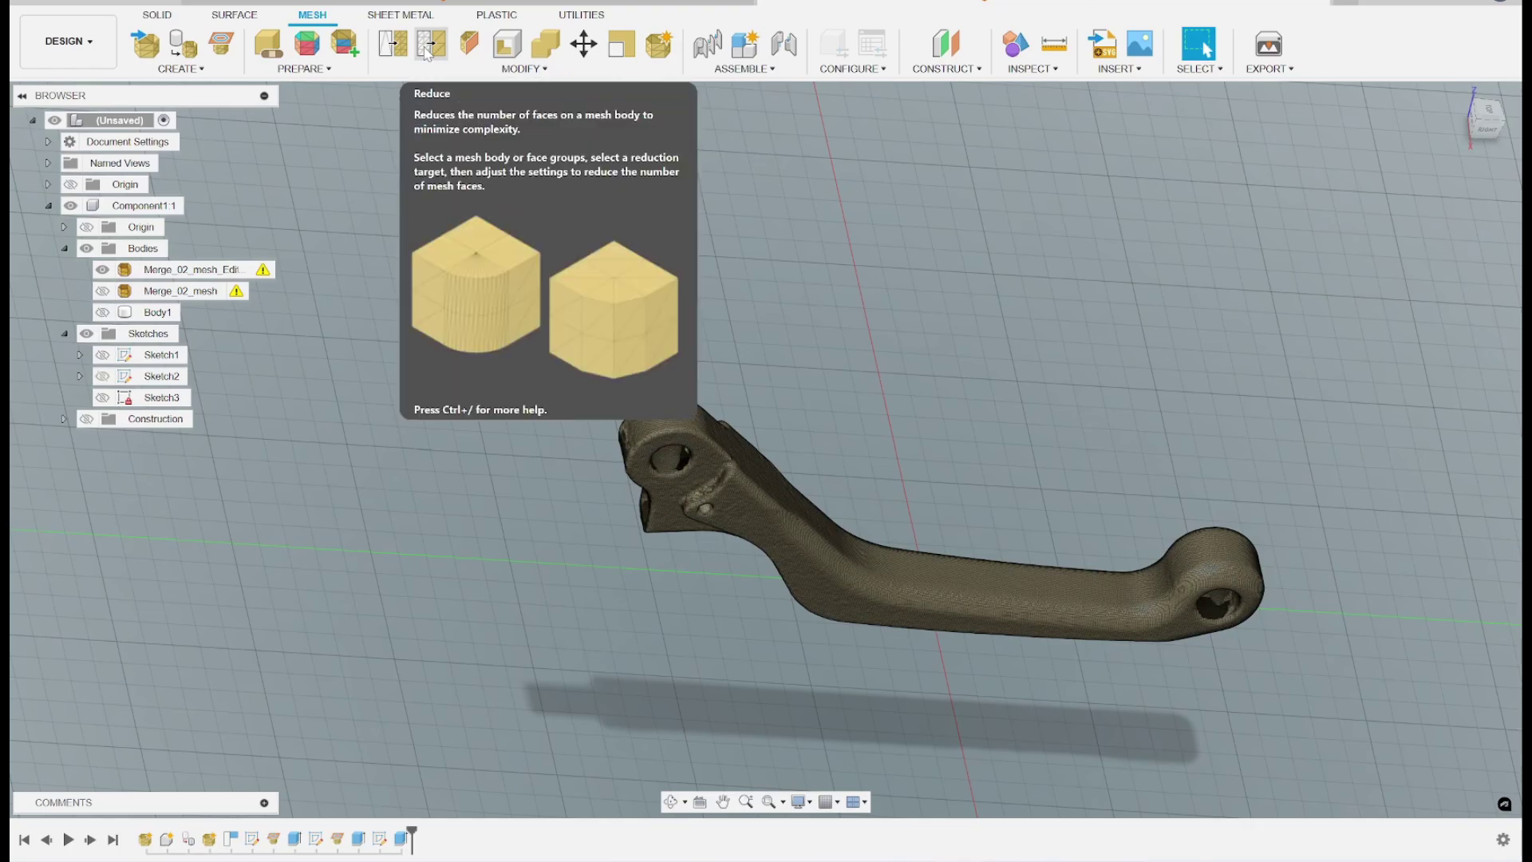
- Reduce the edited lever mesh by proportion to 25 with adaptive remeshing, and check the coarser faces
left_click(426, 51)
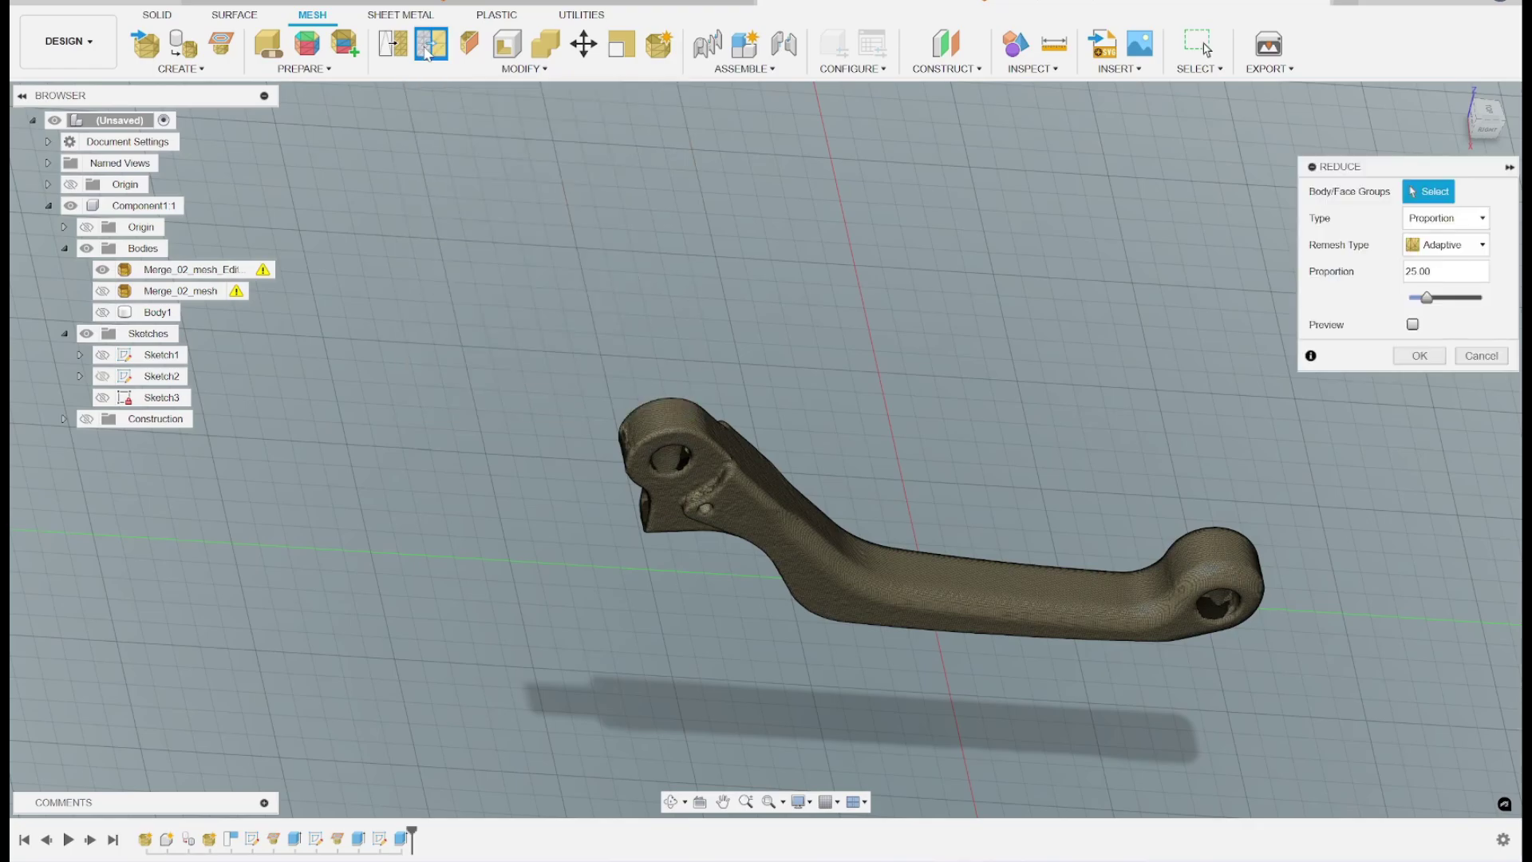
left_click(1205, 601)
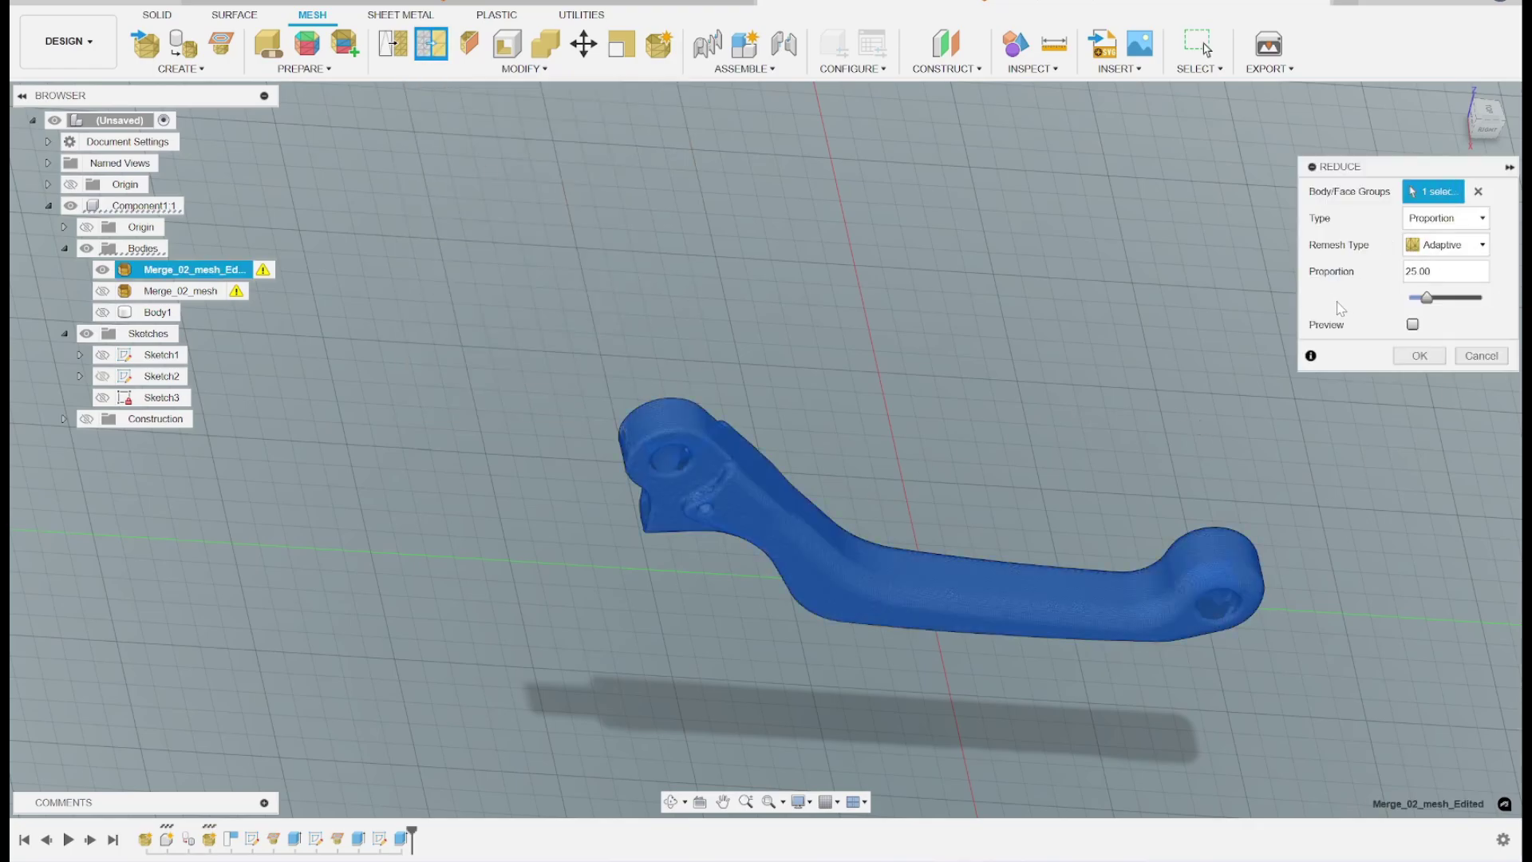
left_click(1422, 357)
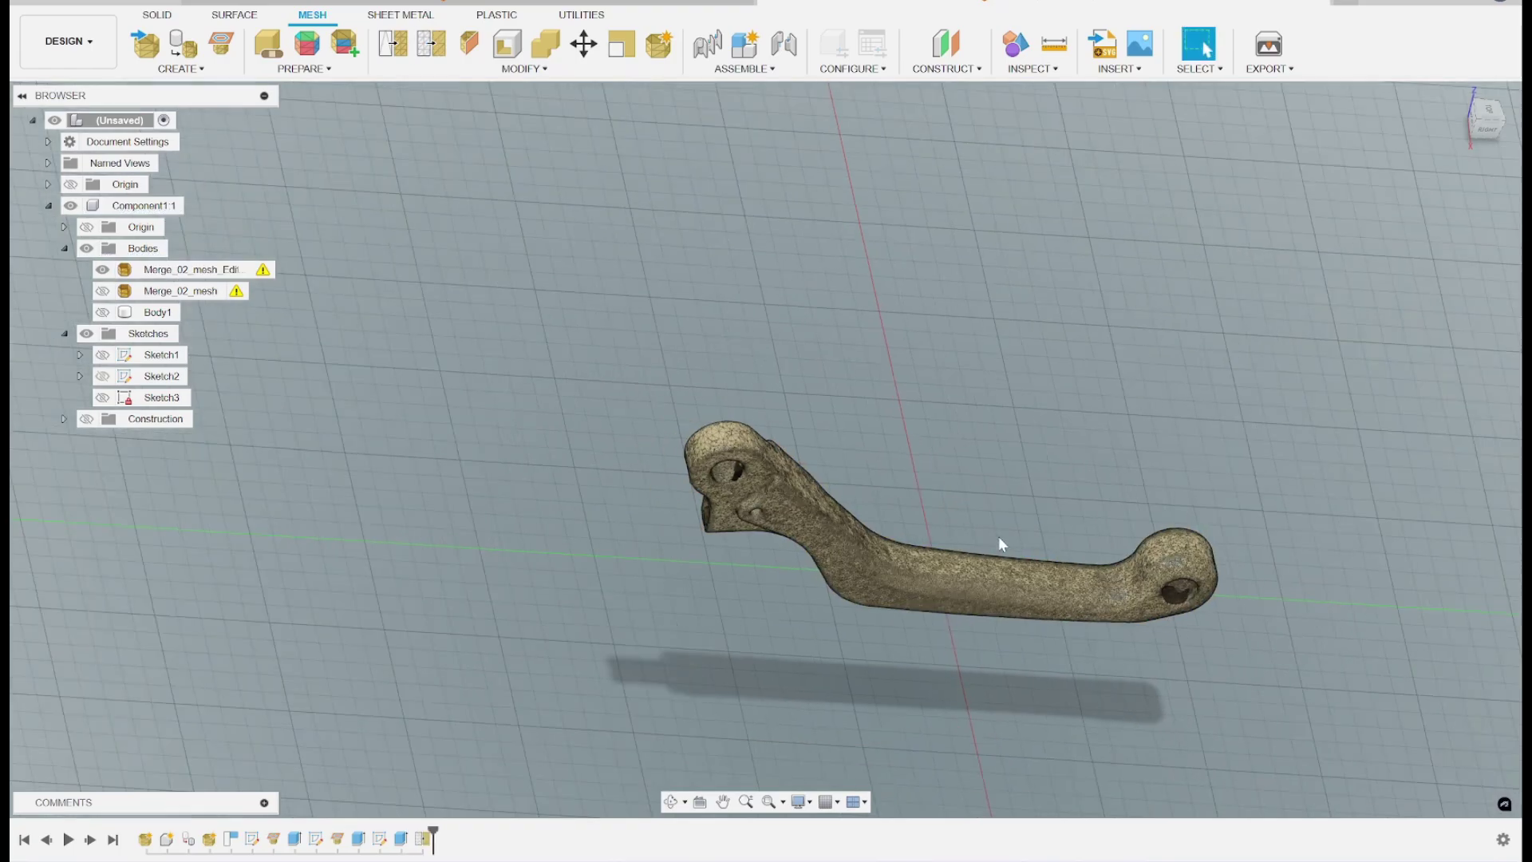
scroll(1001, 536, "up", 6)
middle_click_drag(830, 546, 1023, 552, "shift")
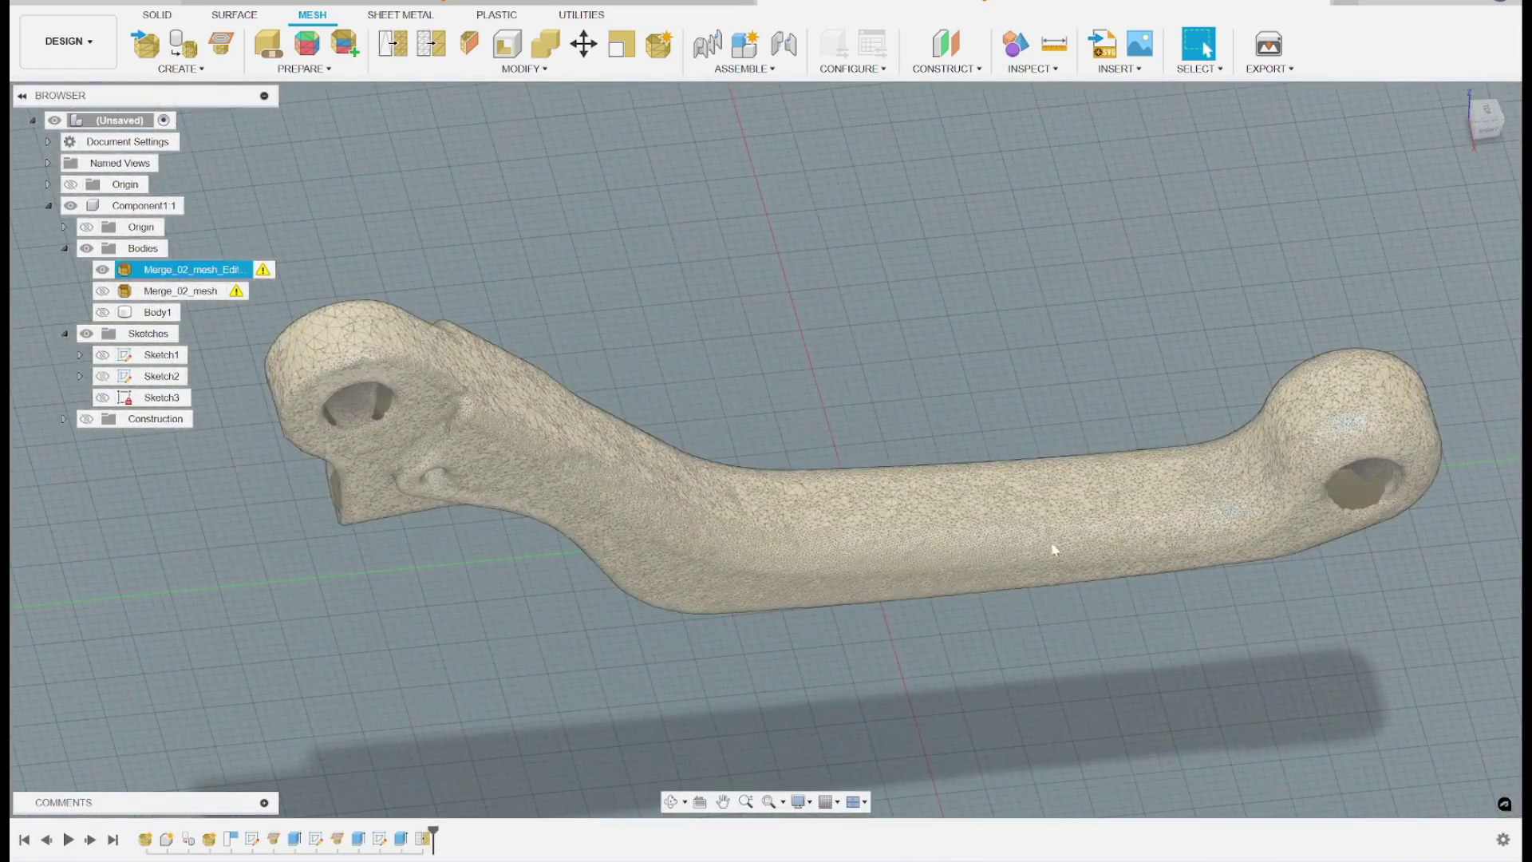
- Convert the reduced lever mesh into a body with Convert Mesh and inspect its faceted surface
left_click(523, 69)
left_click(471, 321)
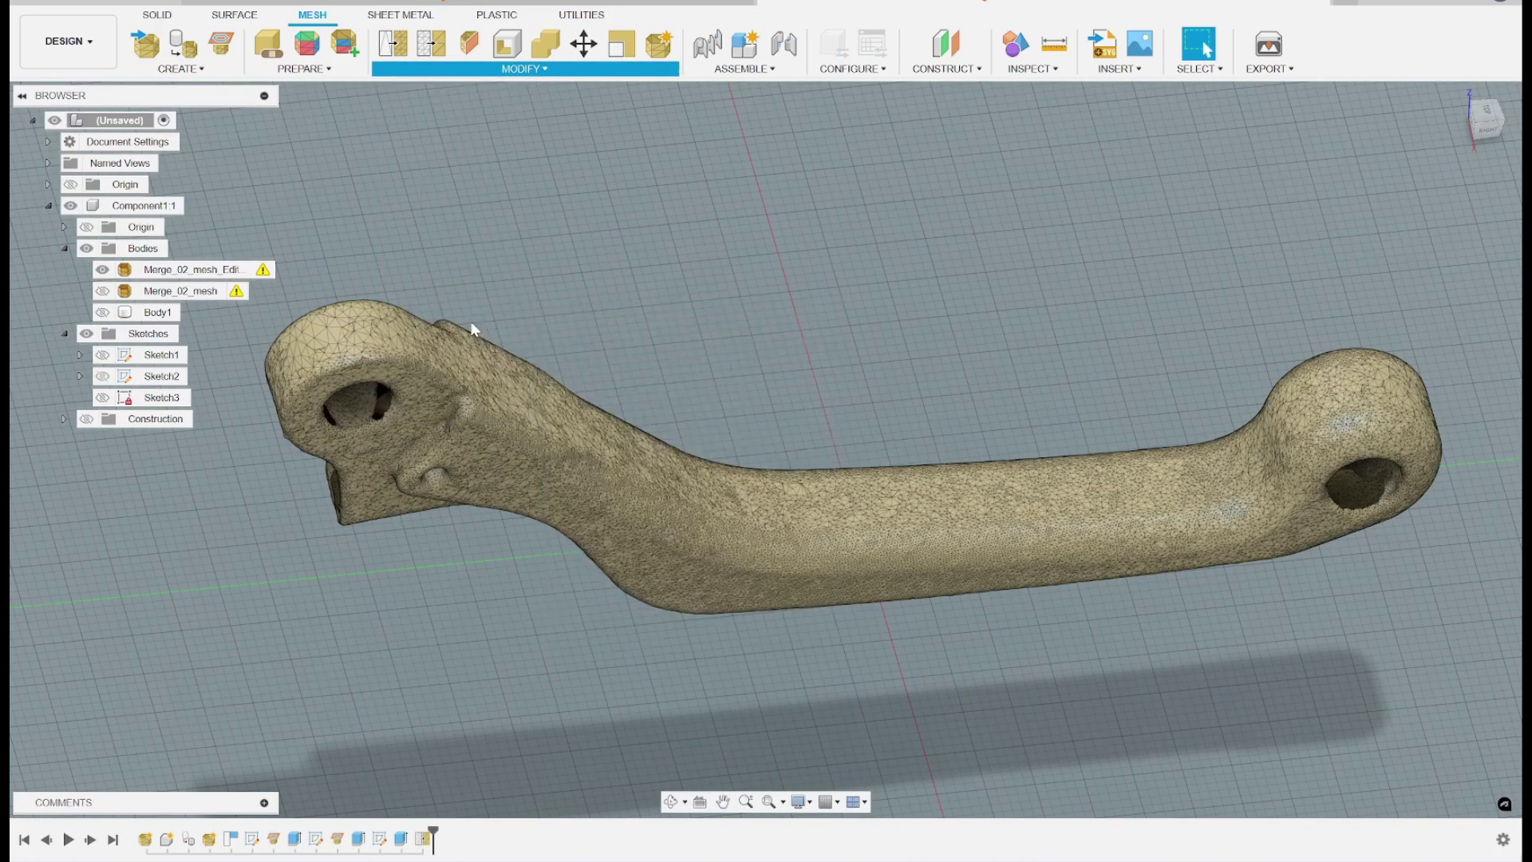
left_click(1211, 485)
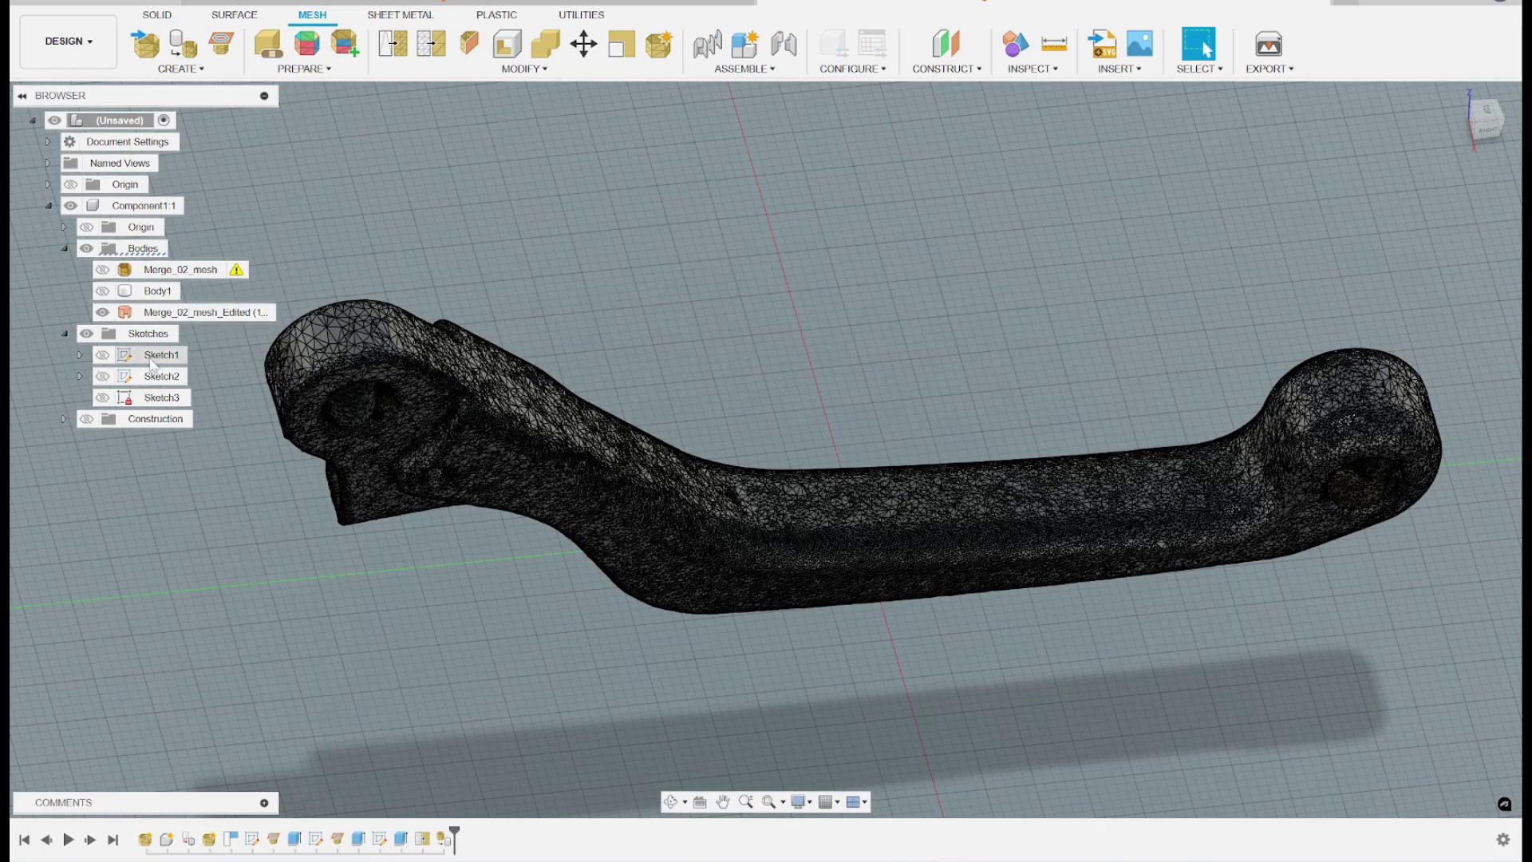
middle_click_drag(687, 474, 724, 501, "shift")
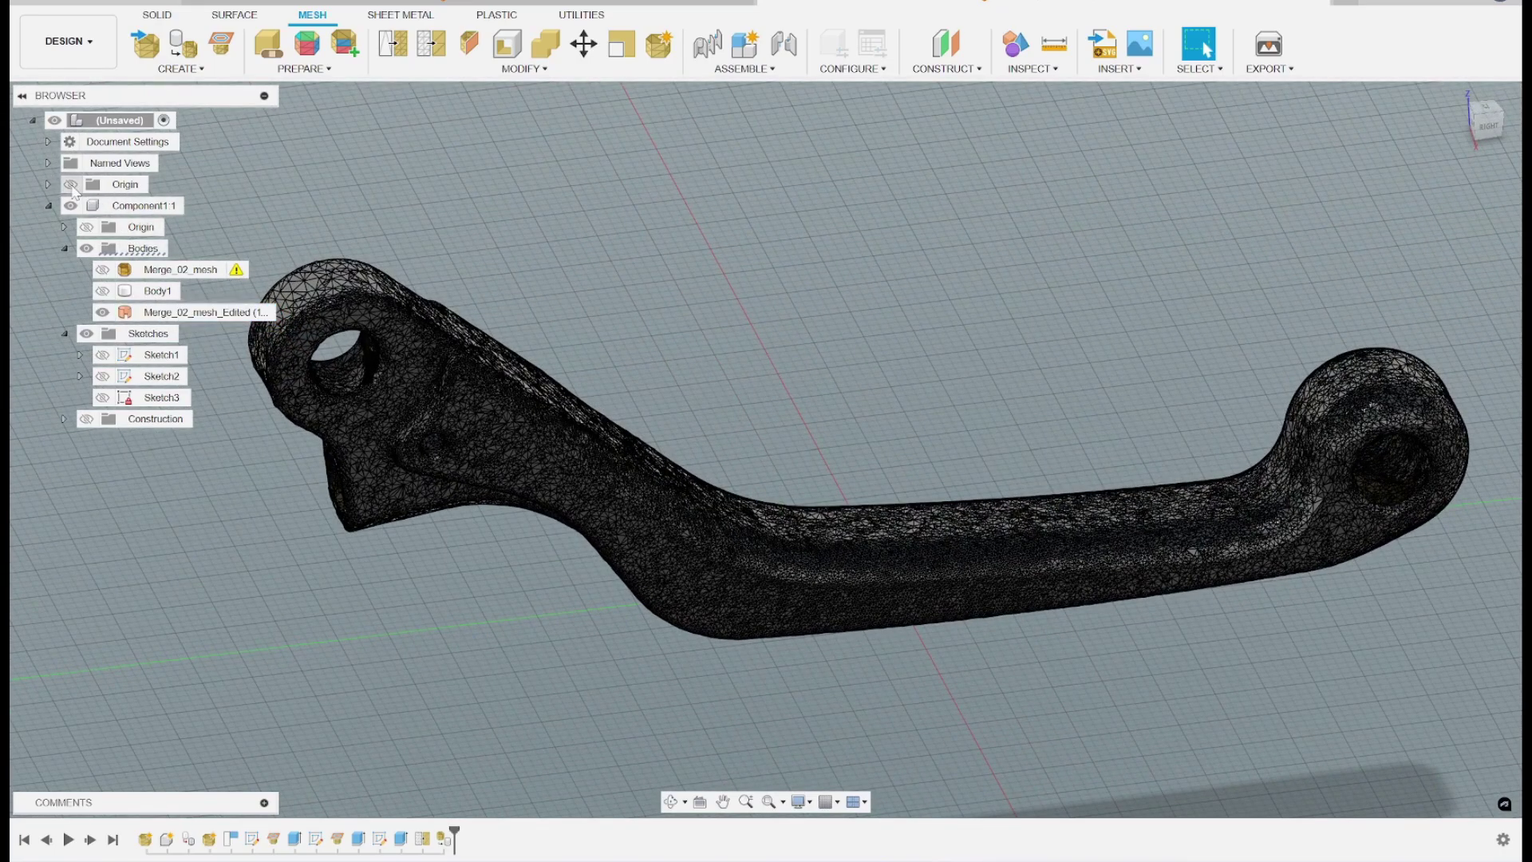
- Show the origin planes and start a new sketch on the YZ plane
left_click(70, 185)
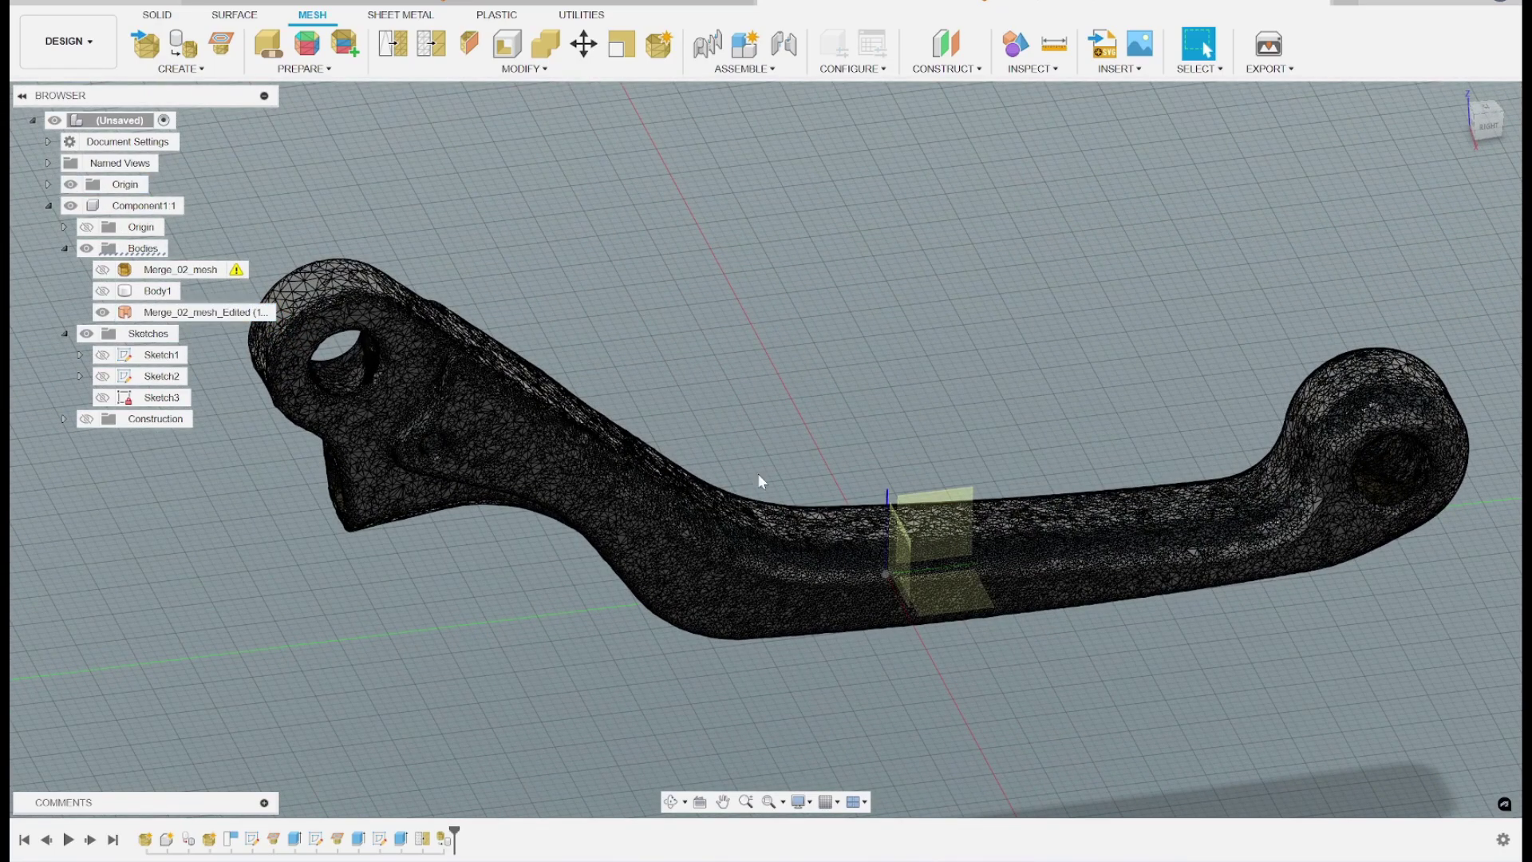
left_click(942, 501)
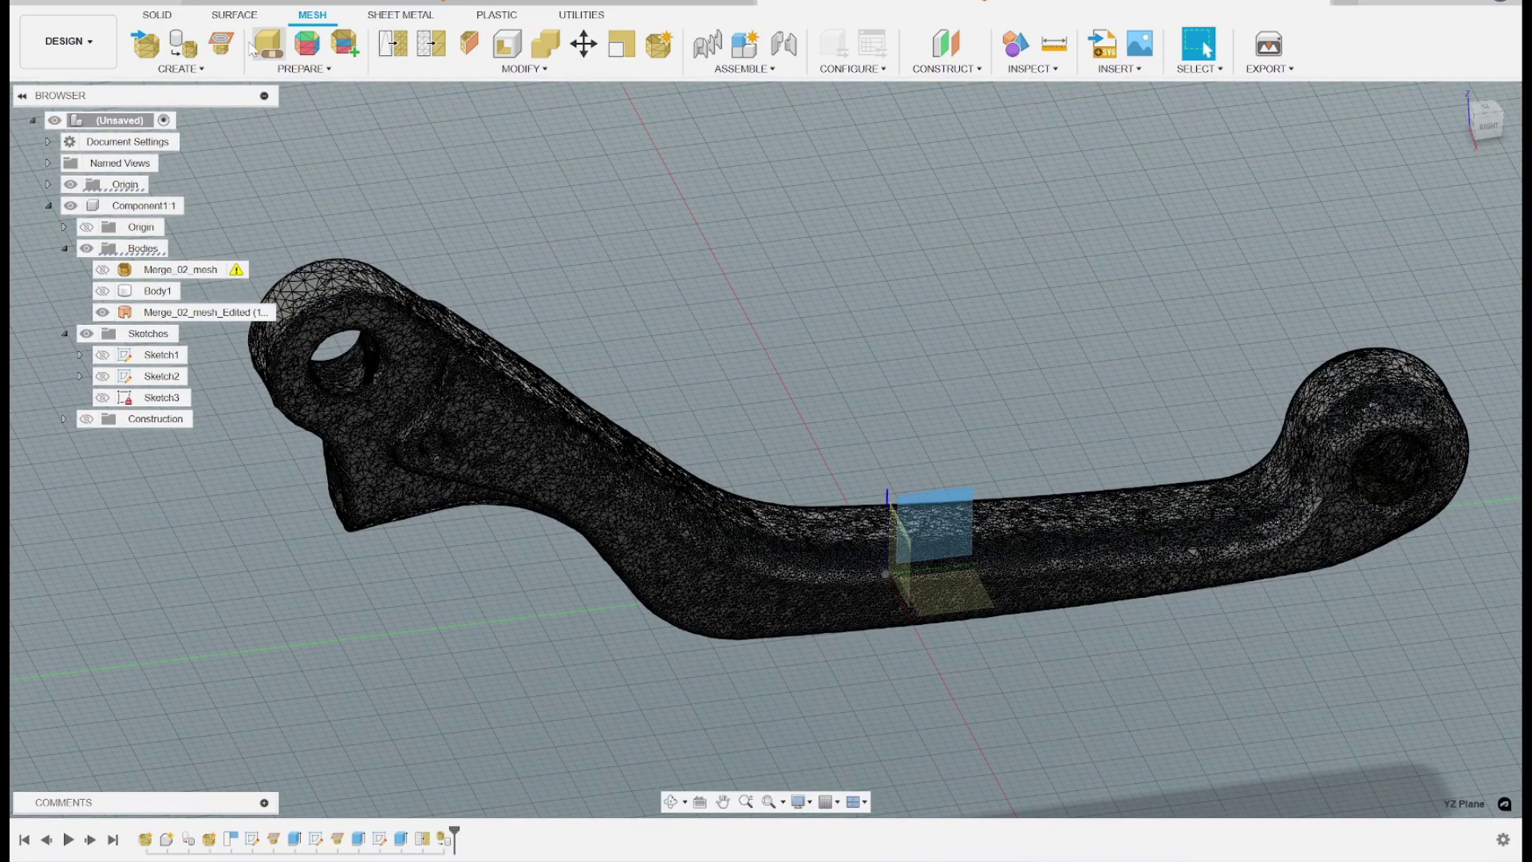
left_click(158, 17)
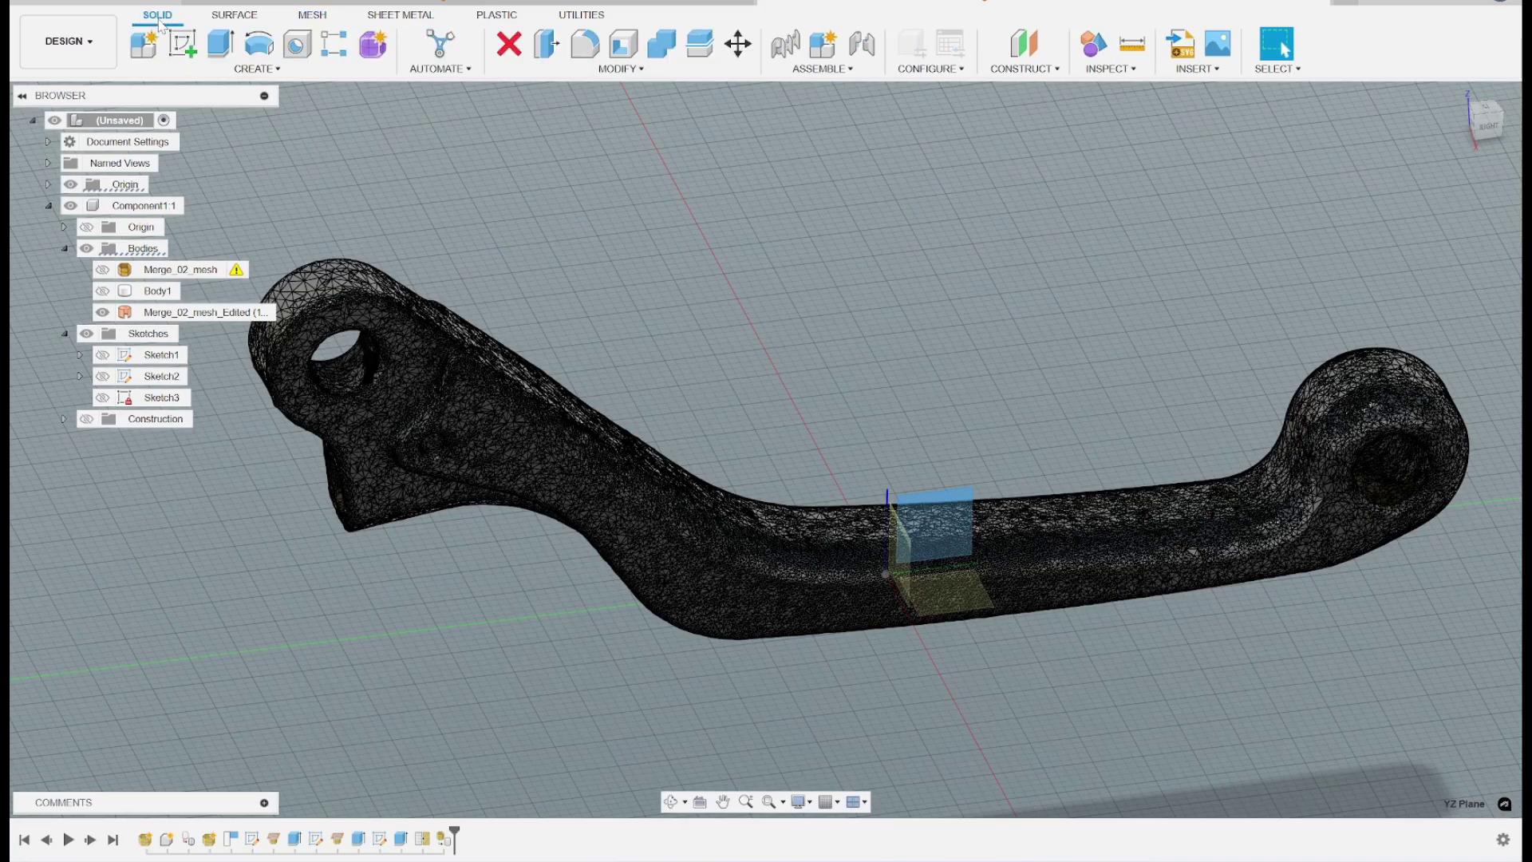
left_click(183, 48)
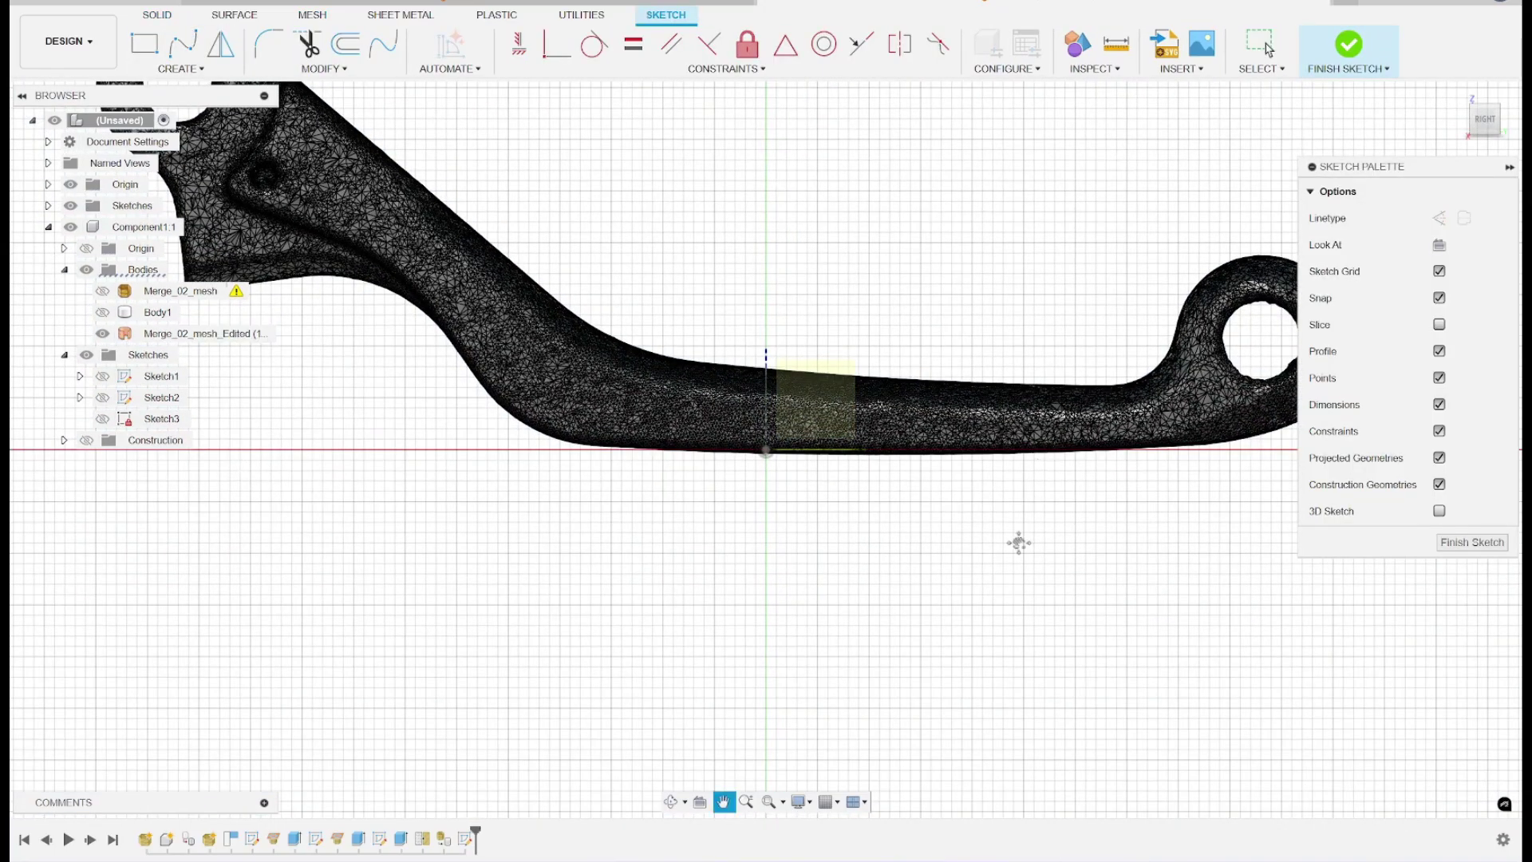
- Sketch a center-diameter circle about 8.6 mm across over the hole at the lever's rounded tip
middle_click_drag(1020, 541, 644, 637)
scroll(925, 421, "up", 5)
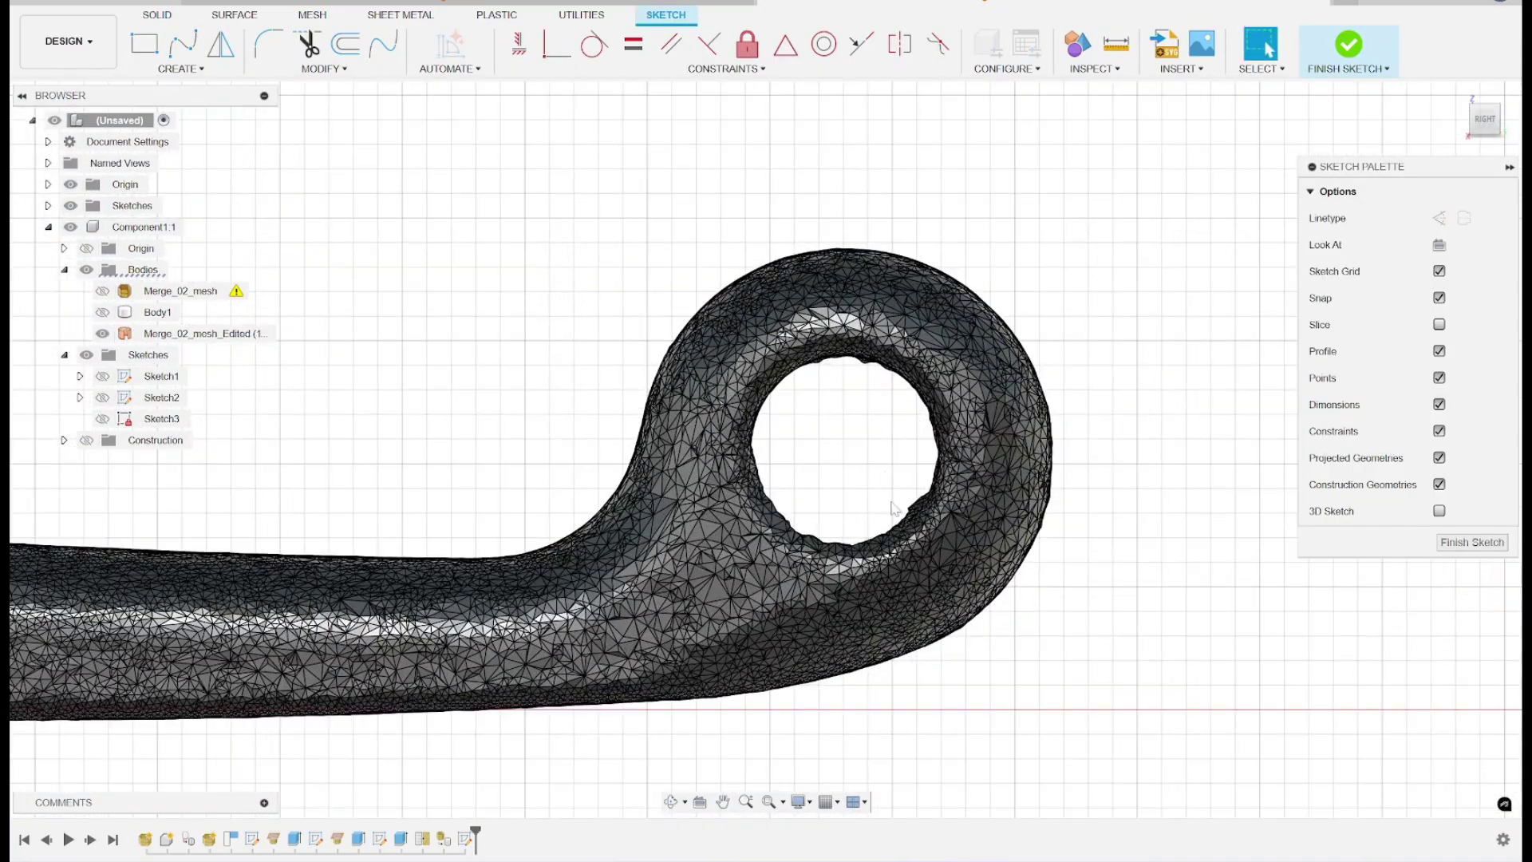
left_click(180, 69)
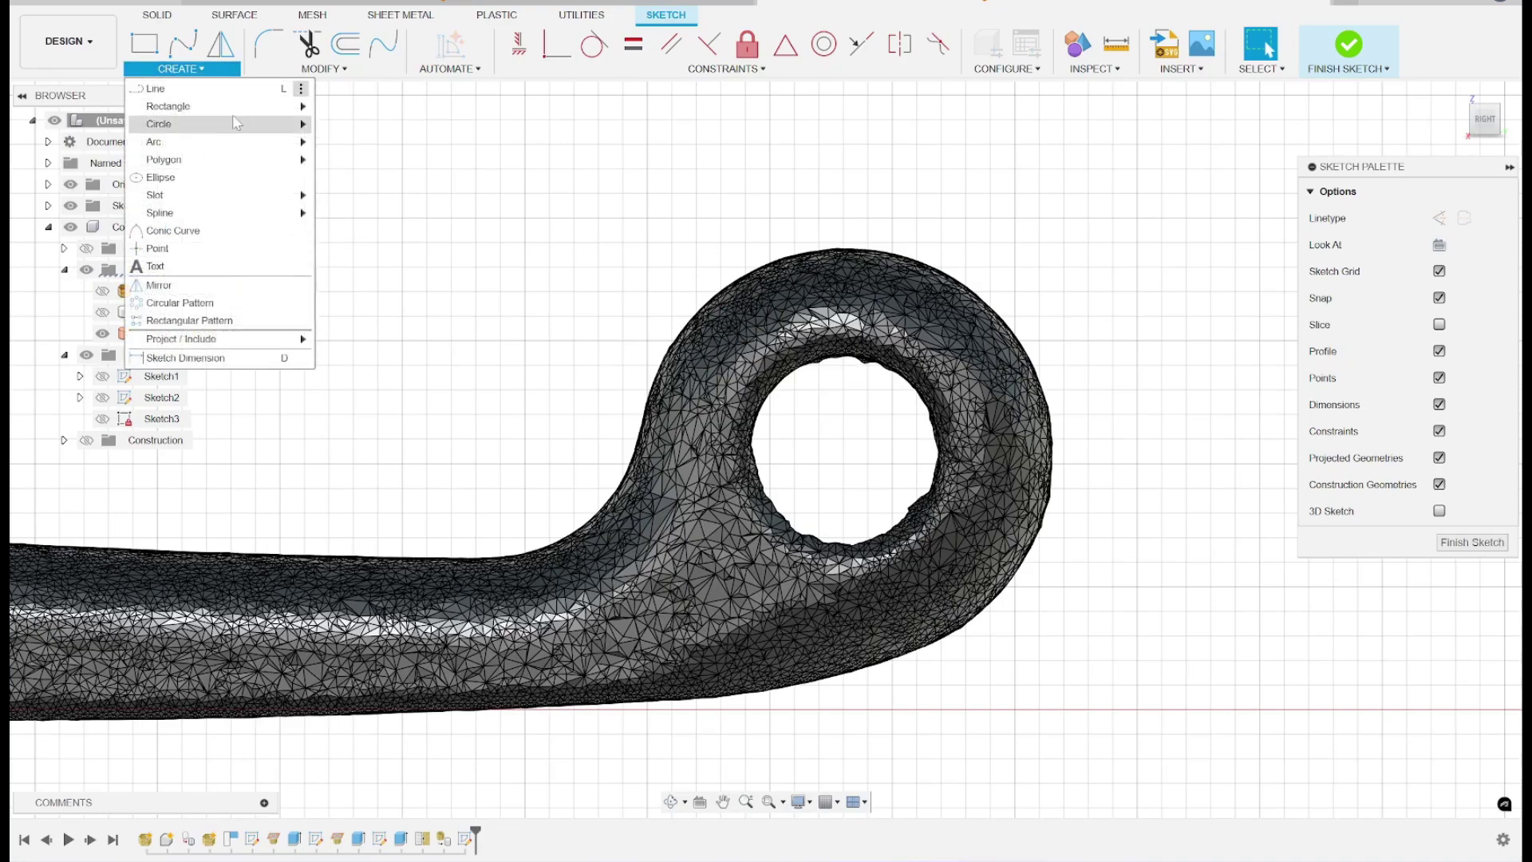
mouse_move(240, 128)
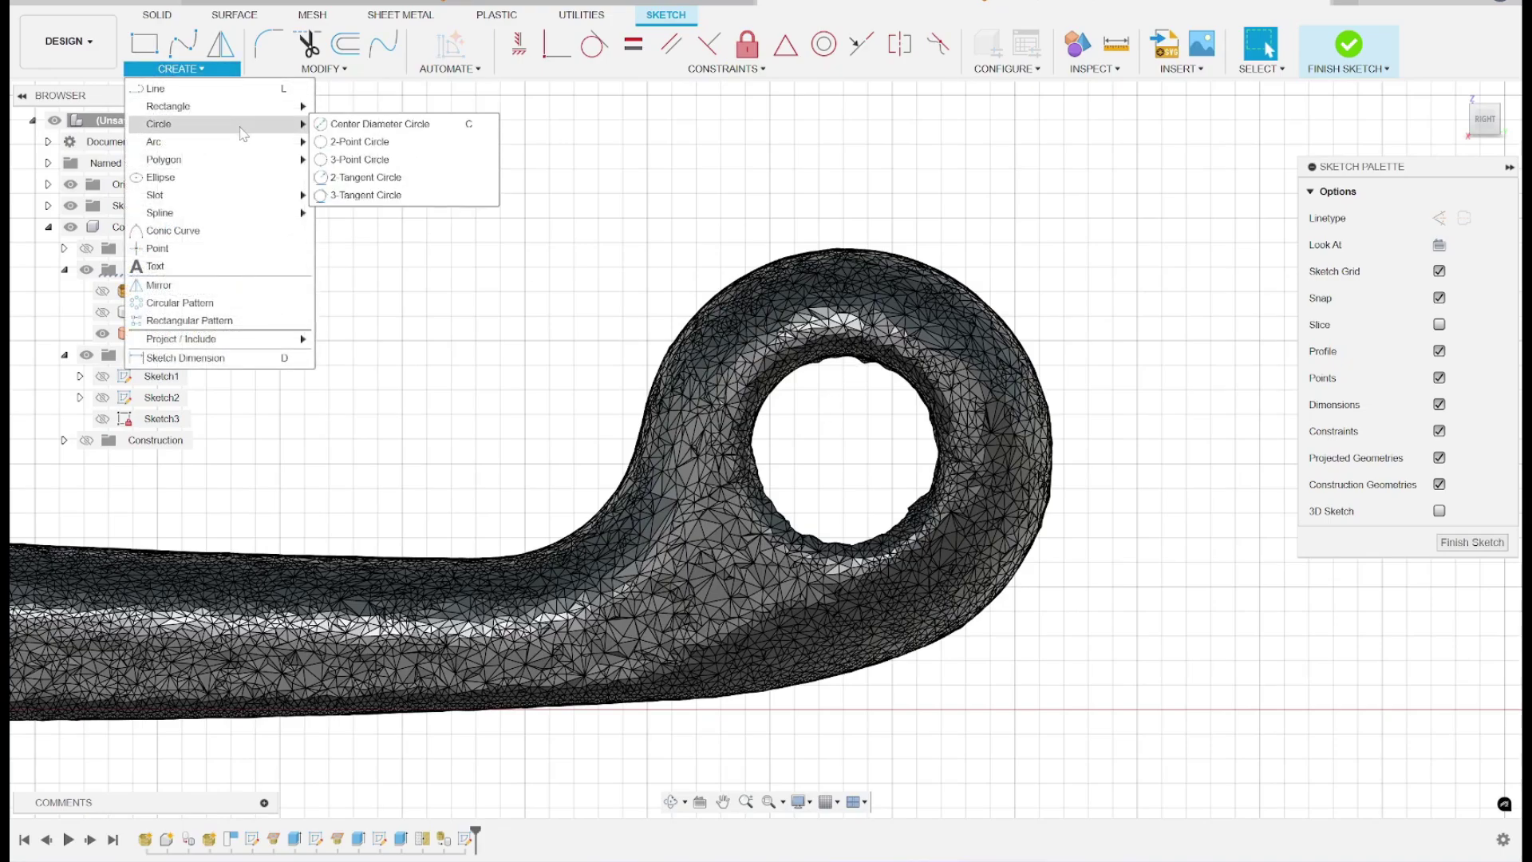
left_click(340, 126)
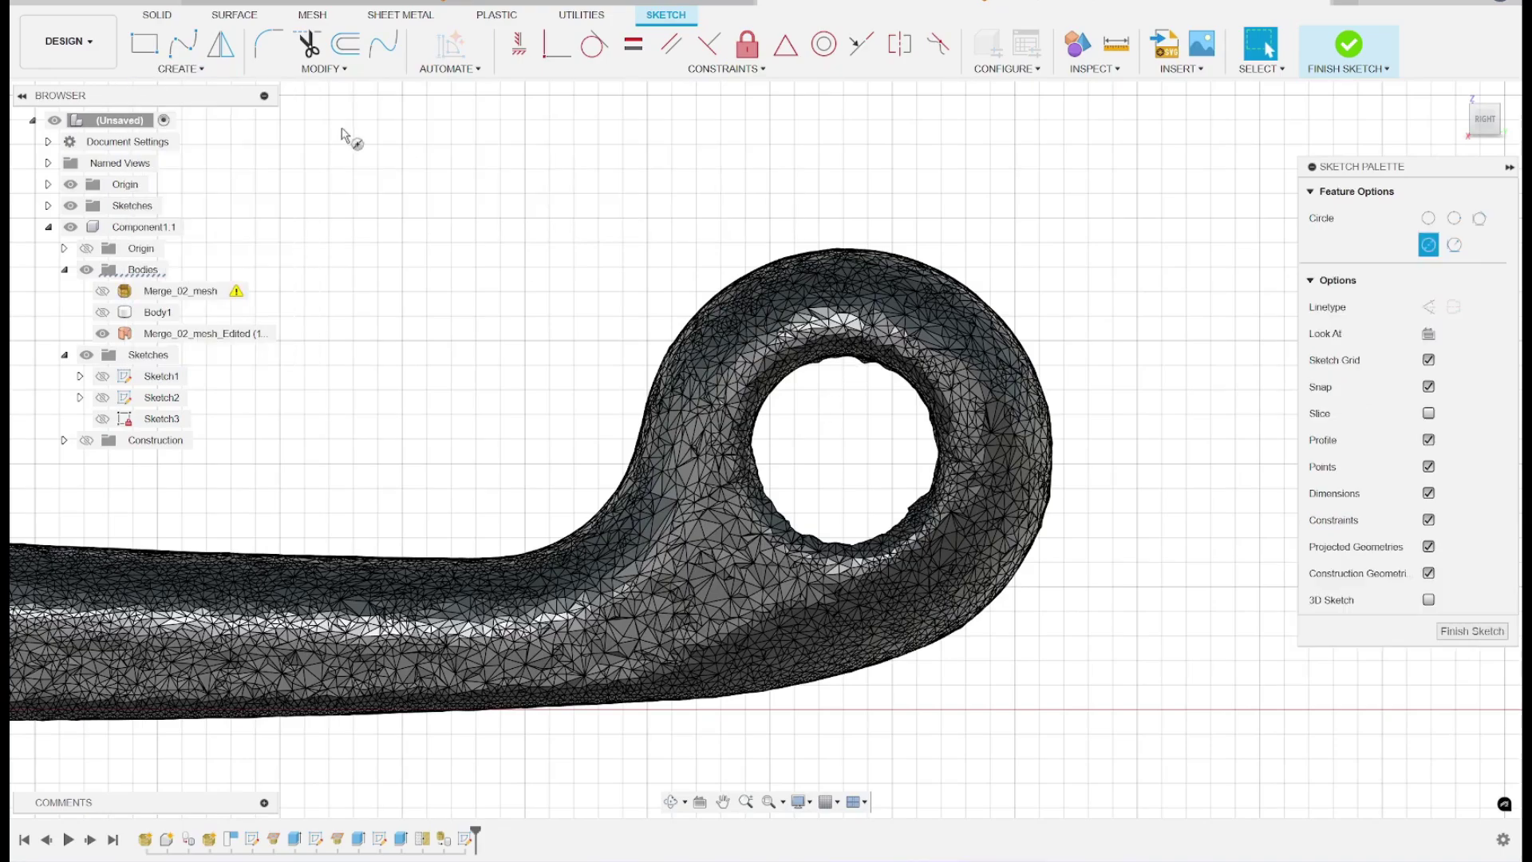
left_click(846, 452)
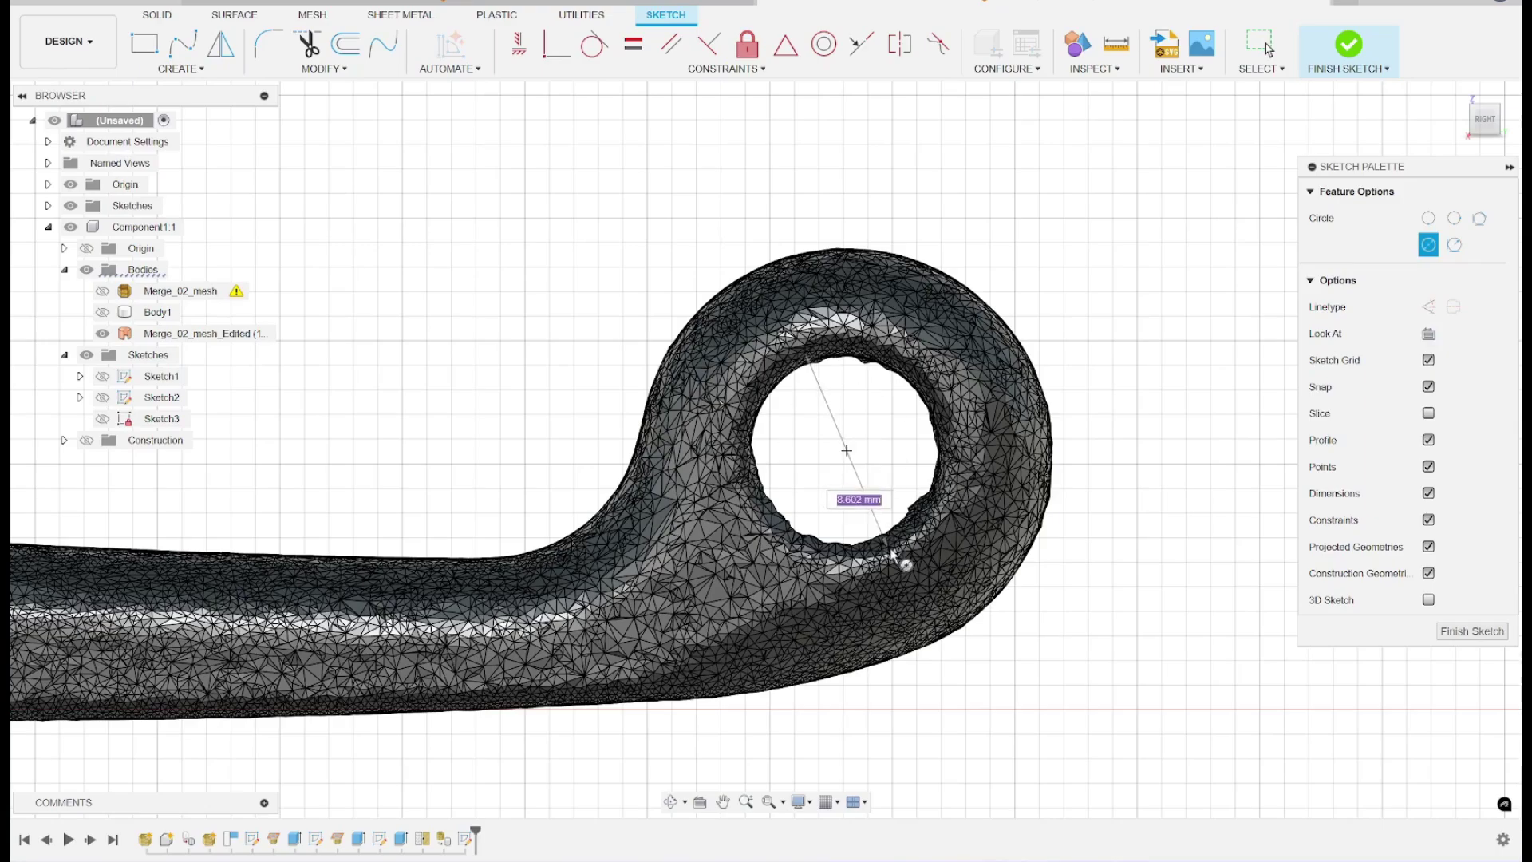
scroll(814, 547, "up", 2)
scroll(815, 542, "up", 1)
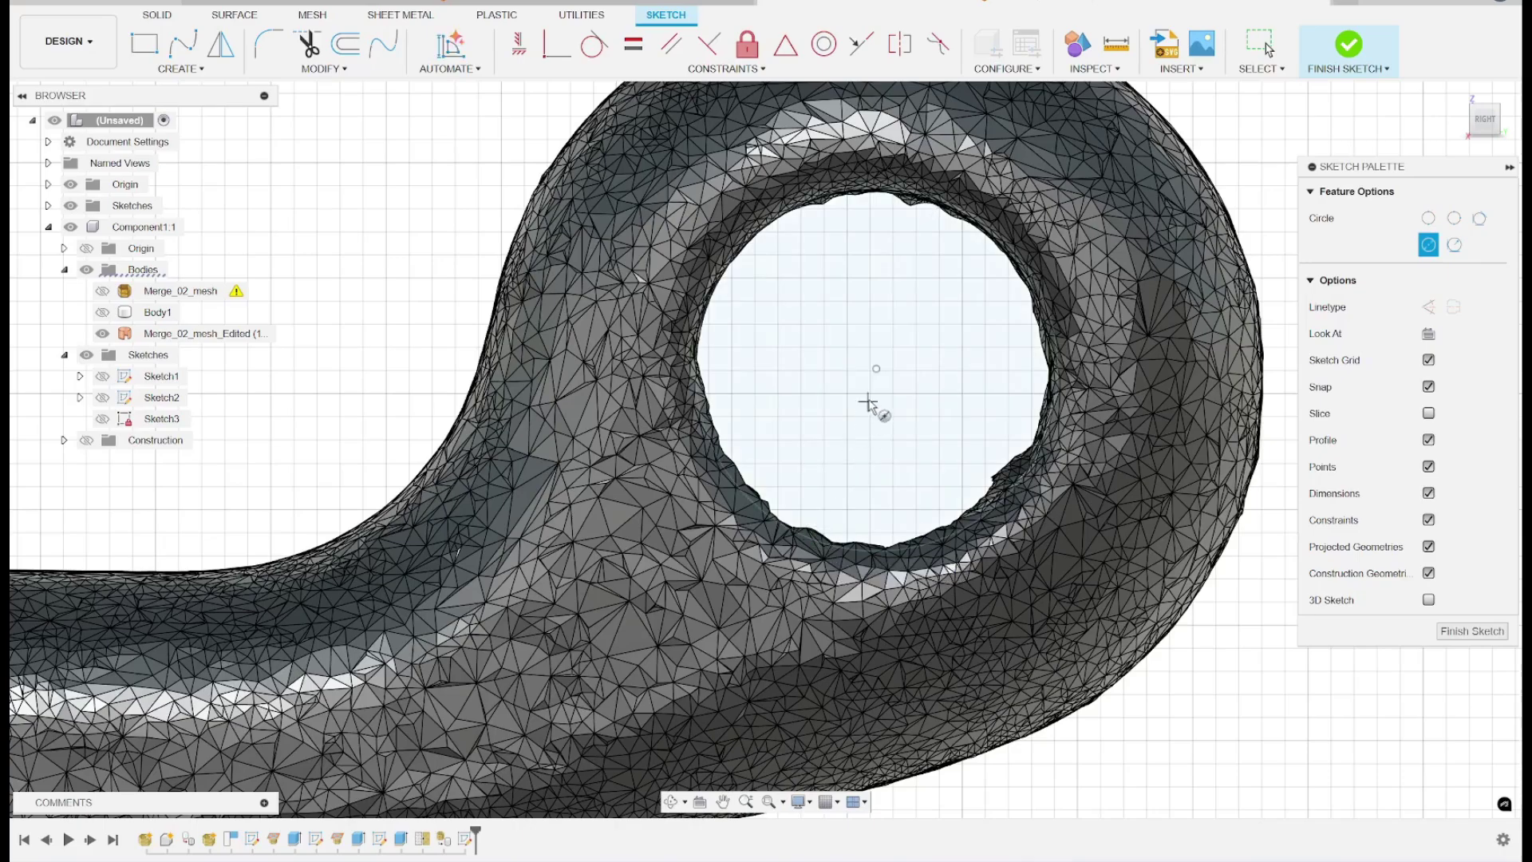
left_click(986, 592)
- Dimension the circle traced over the lever tip's hole with a diameter of 7.7 mm
scroll(982, 575, "down", 2)
scroll(978, 563, "down", 2)
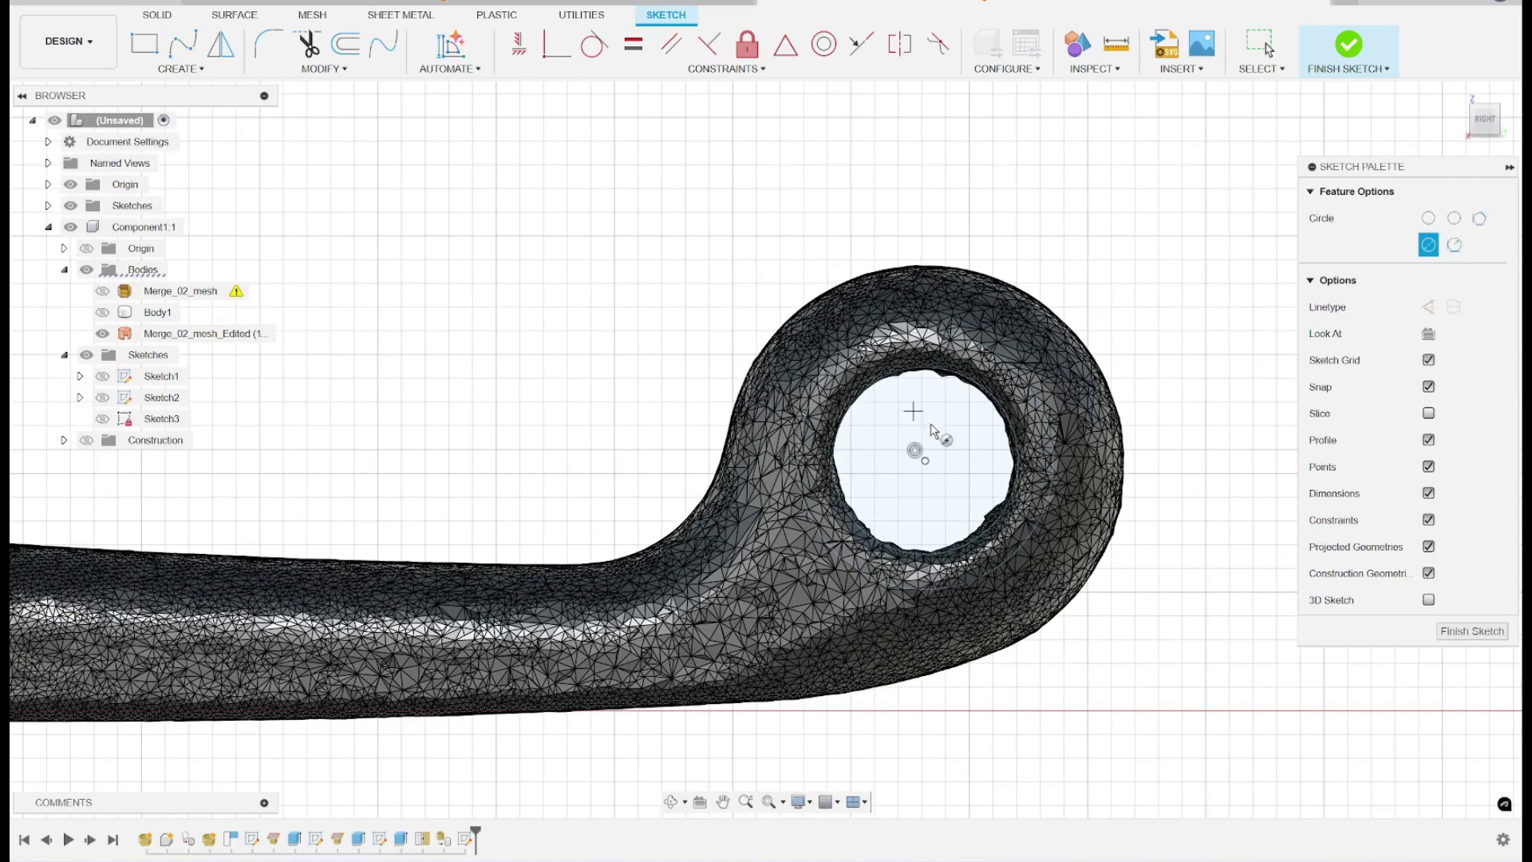
left_click(180, 68)
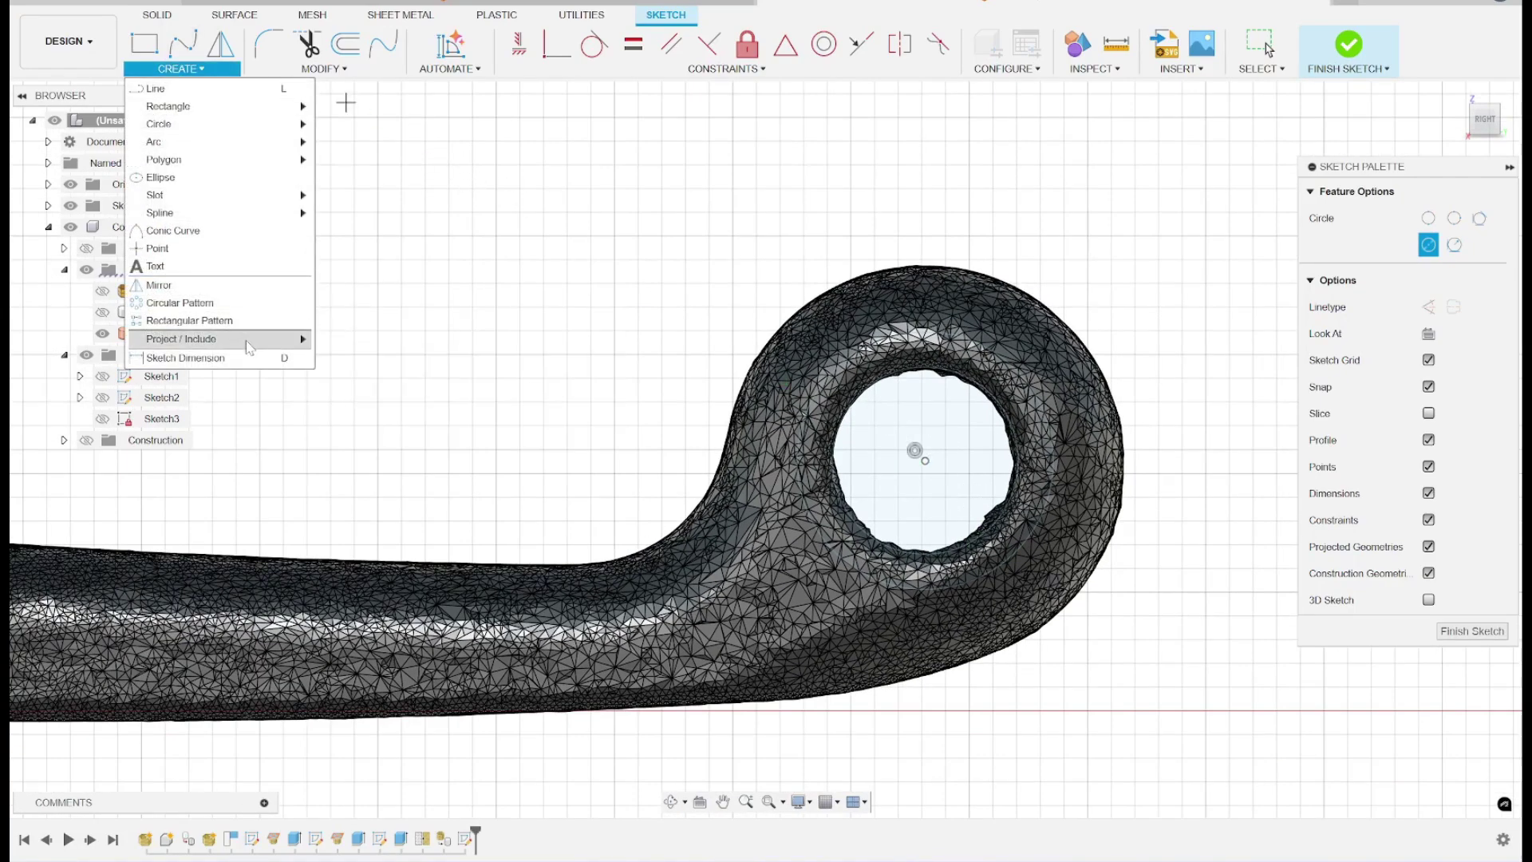
left_click(185, 358)
left_click(911, 379)
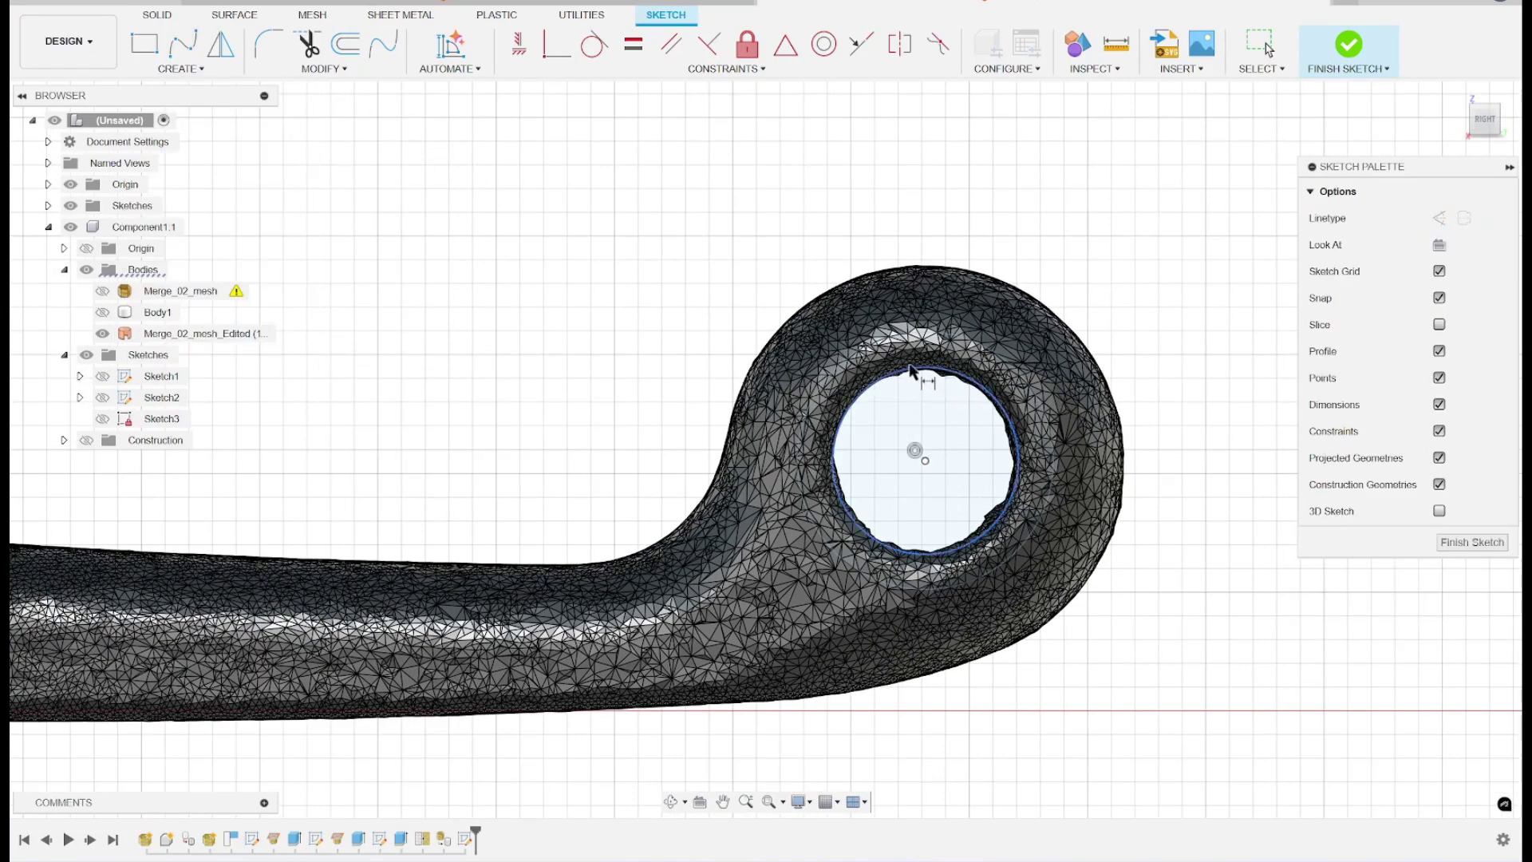
left_click(1159, 191)
type("7.")
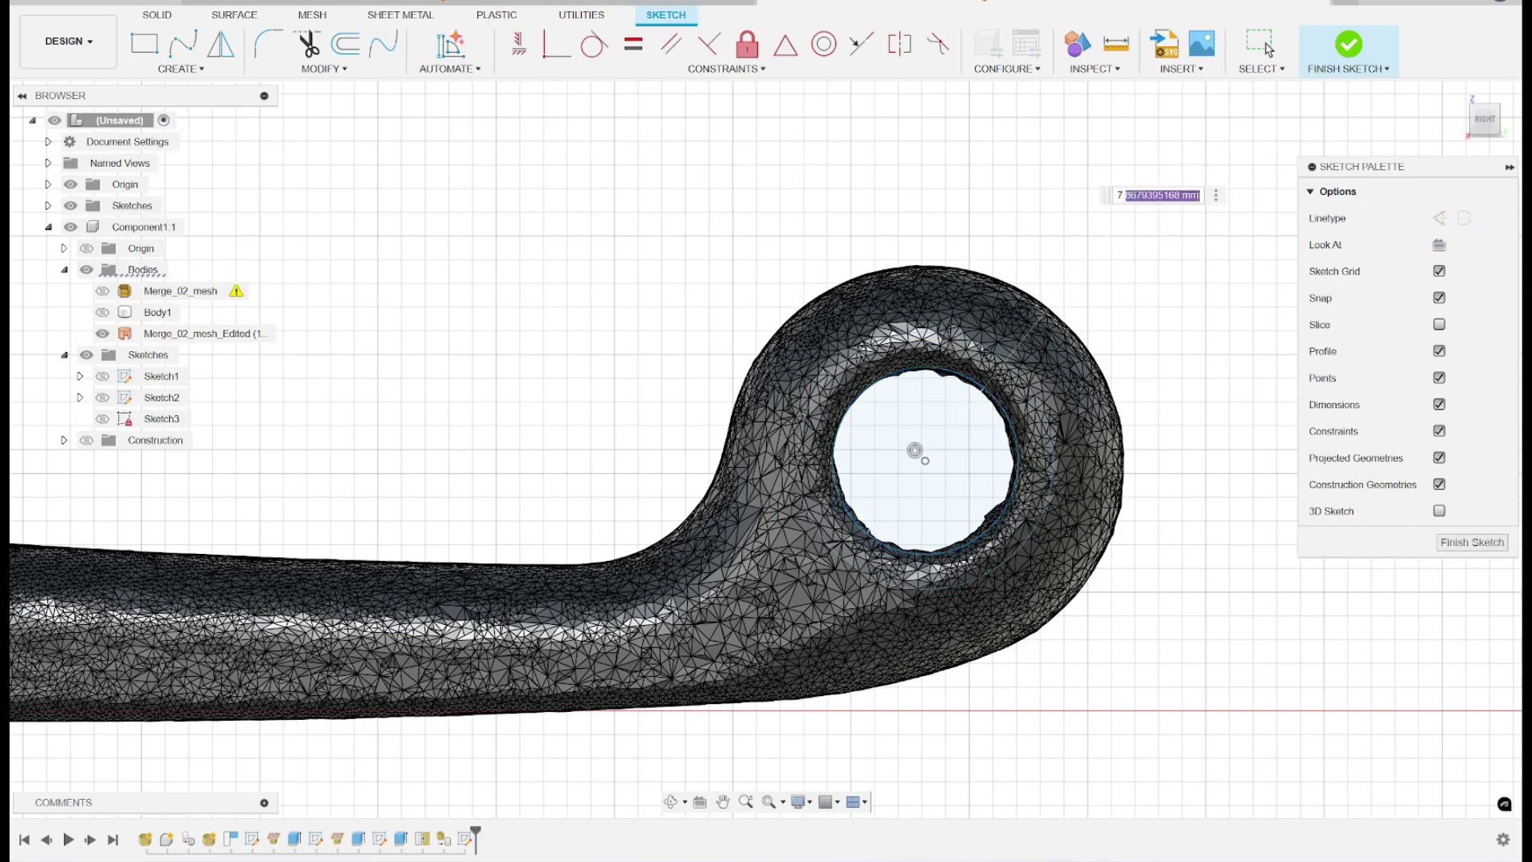
type("7")
key("Return")
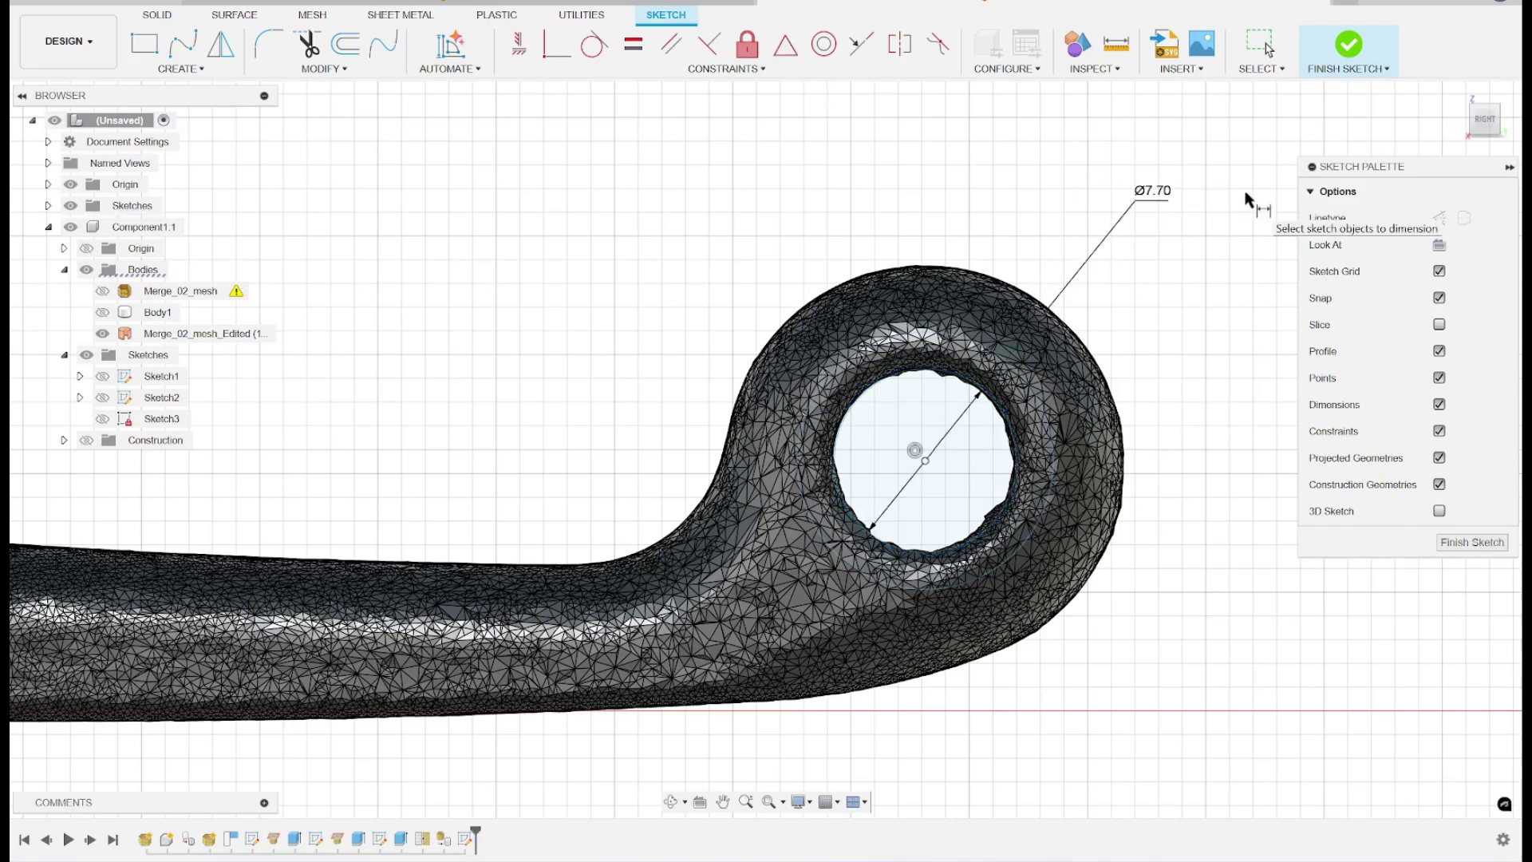
- Dimension the outer concentric circle with a diameter of 10 mm and finish the sketch
left_click(983, 343)
left_click(589, 223)
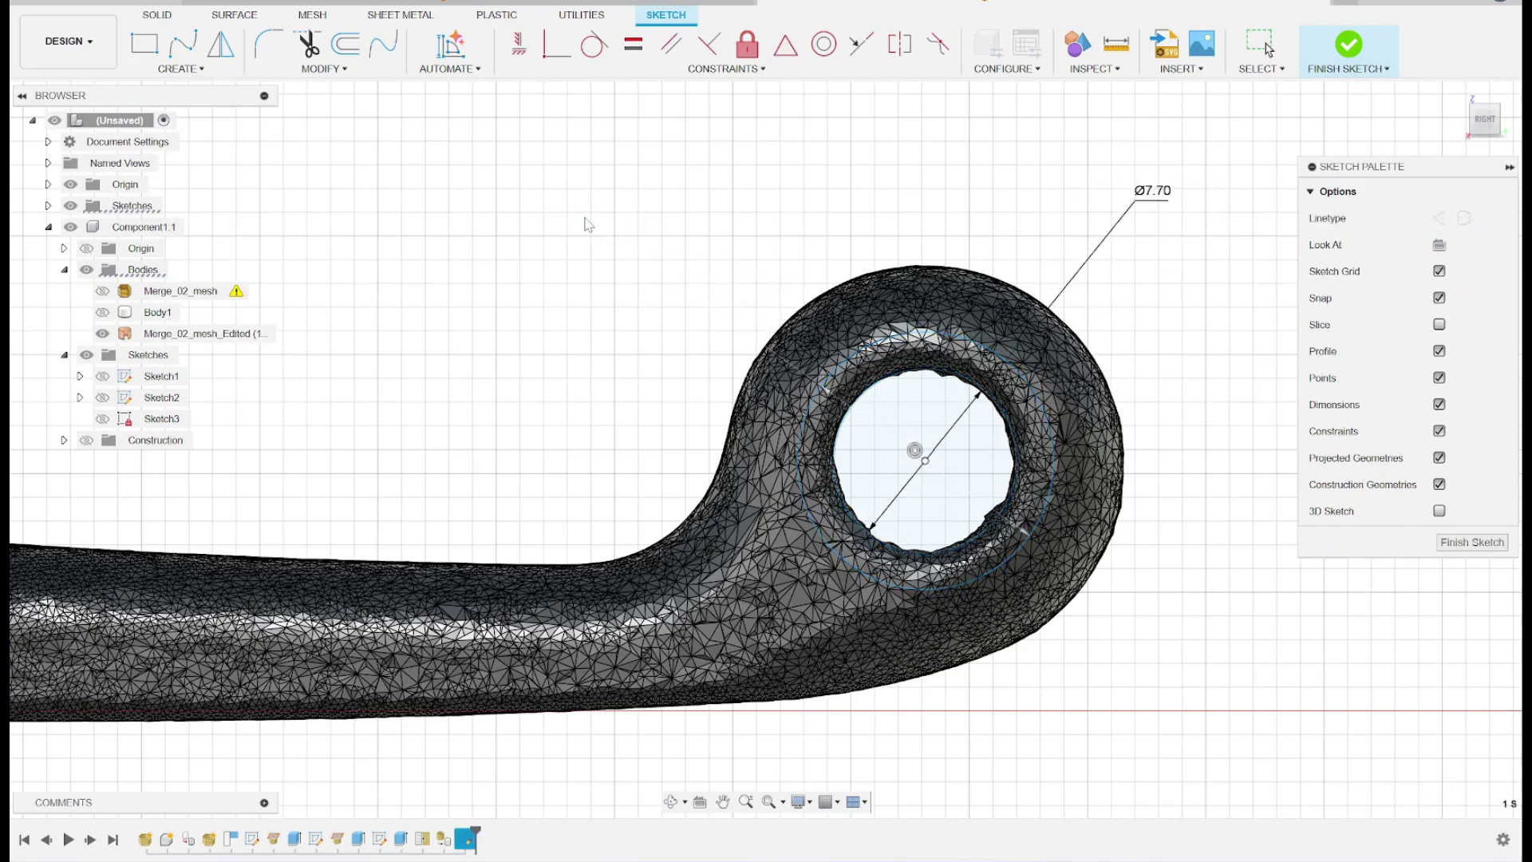
type("10")
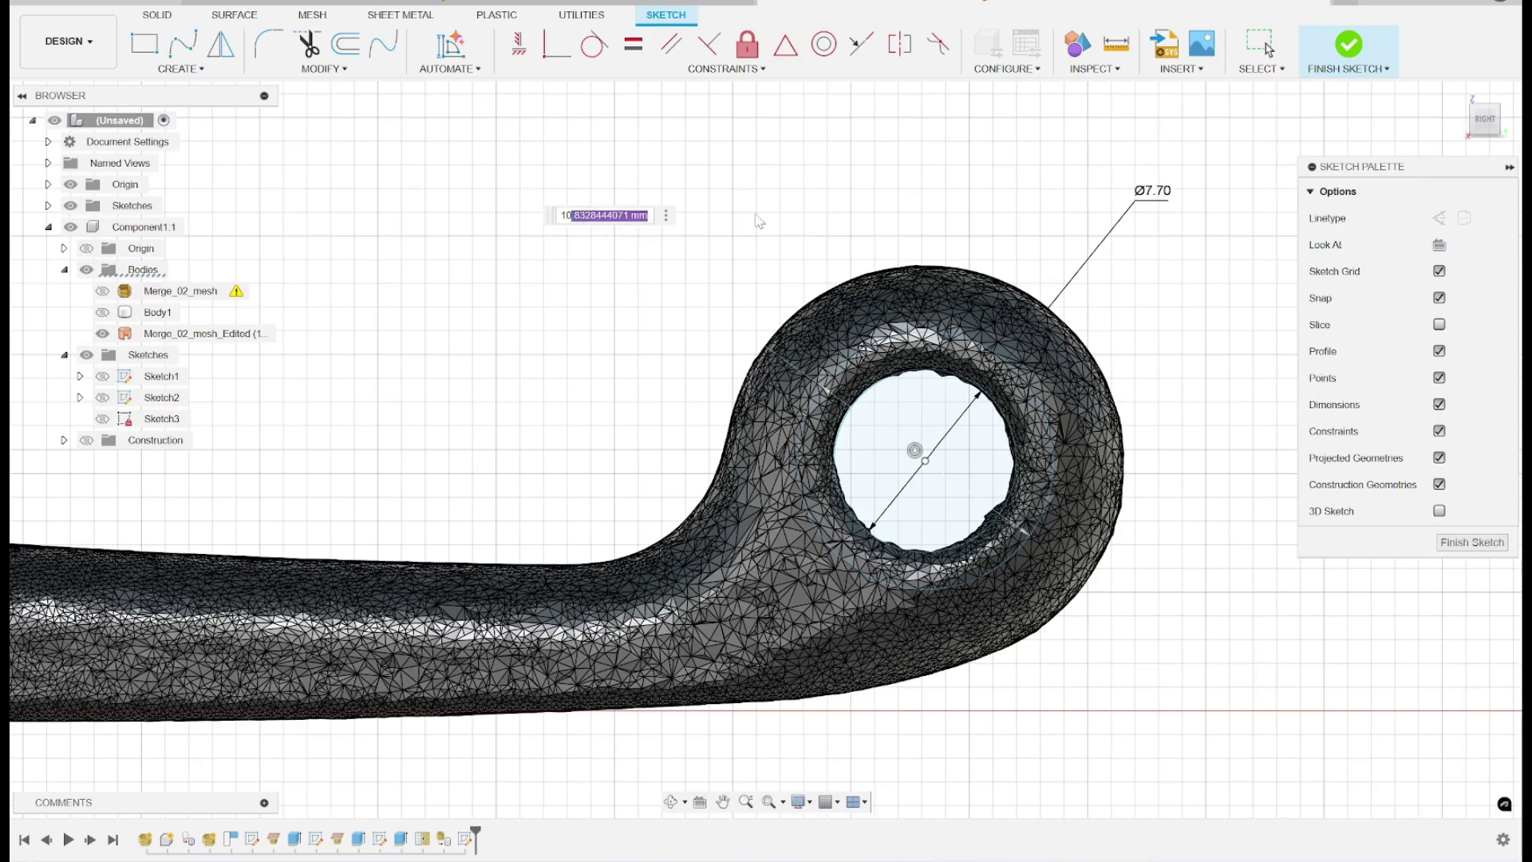
key("Return")
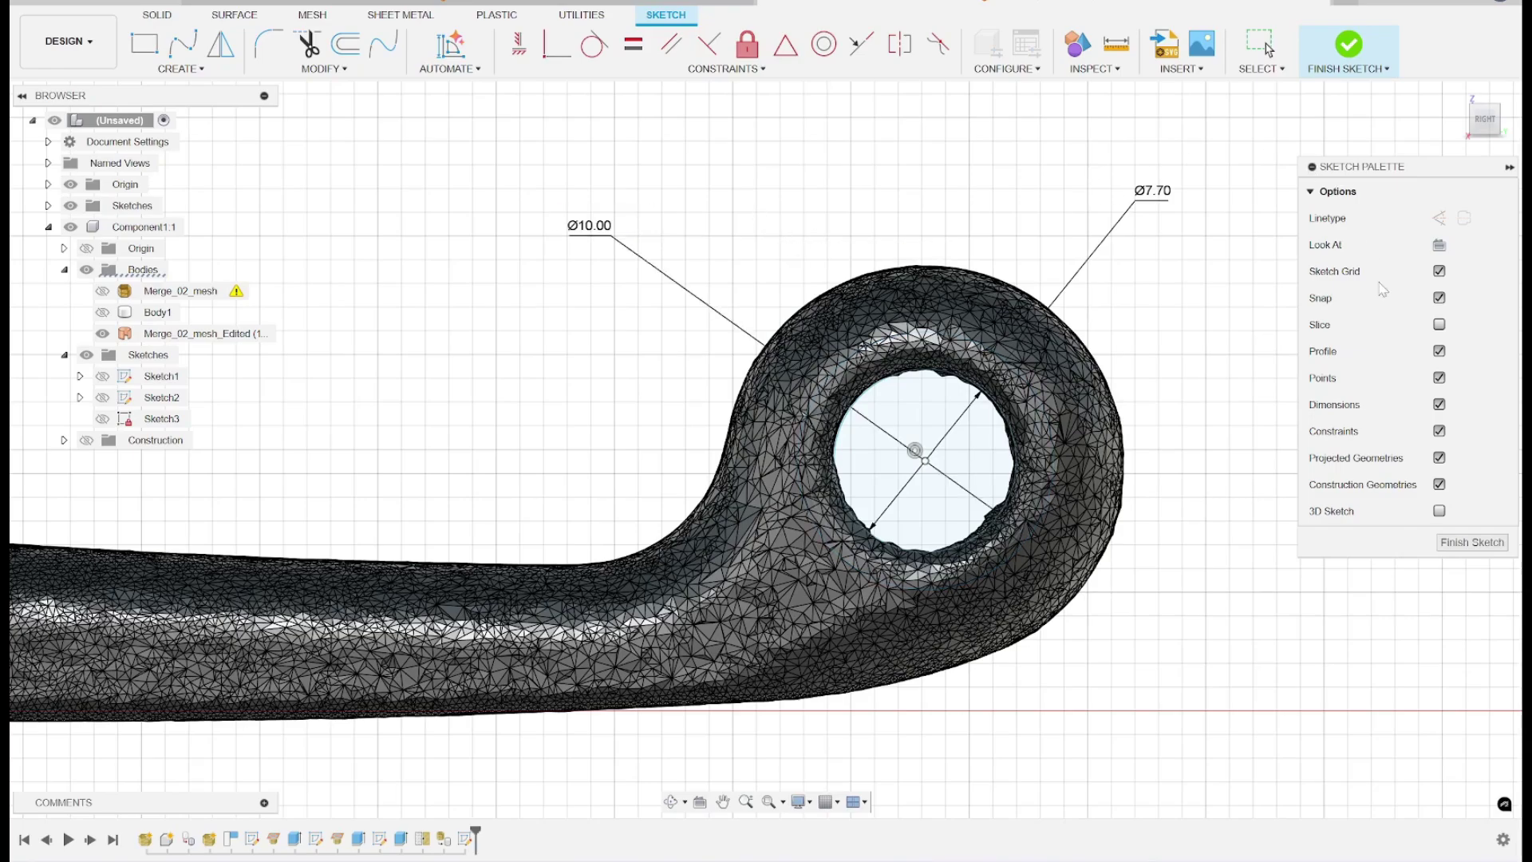
left_click(1460, 543)
- Extrude the inner circle and surrounding ring profiles together 10 mm through the lever tip as a new body
key("e")
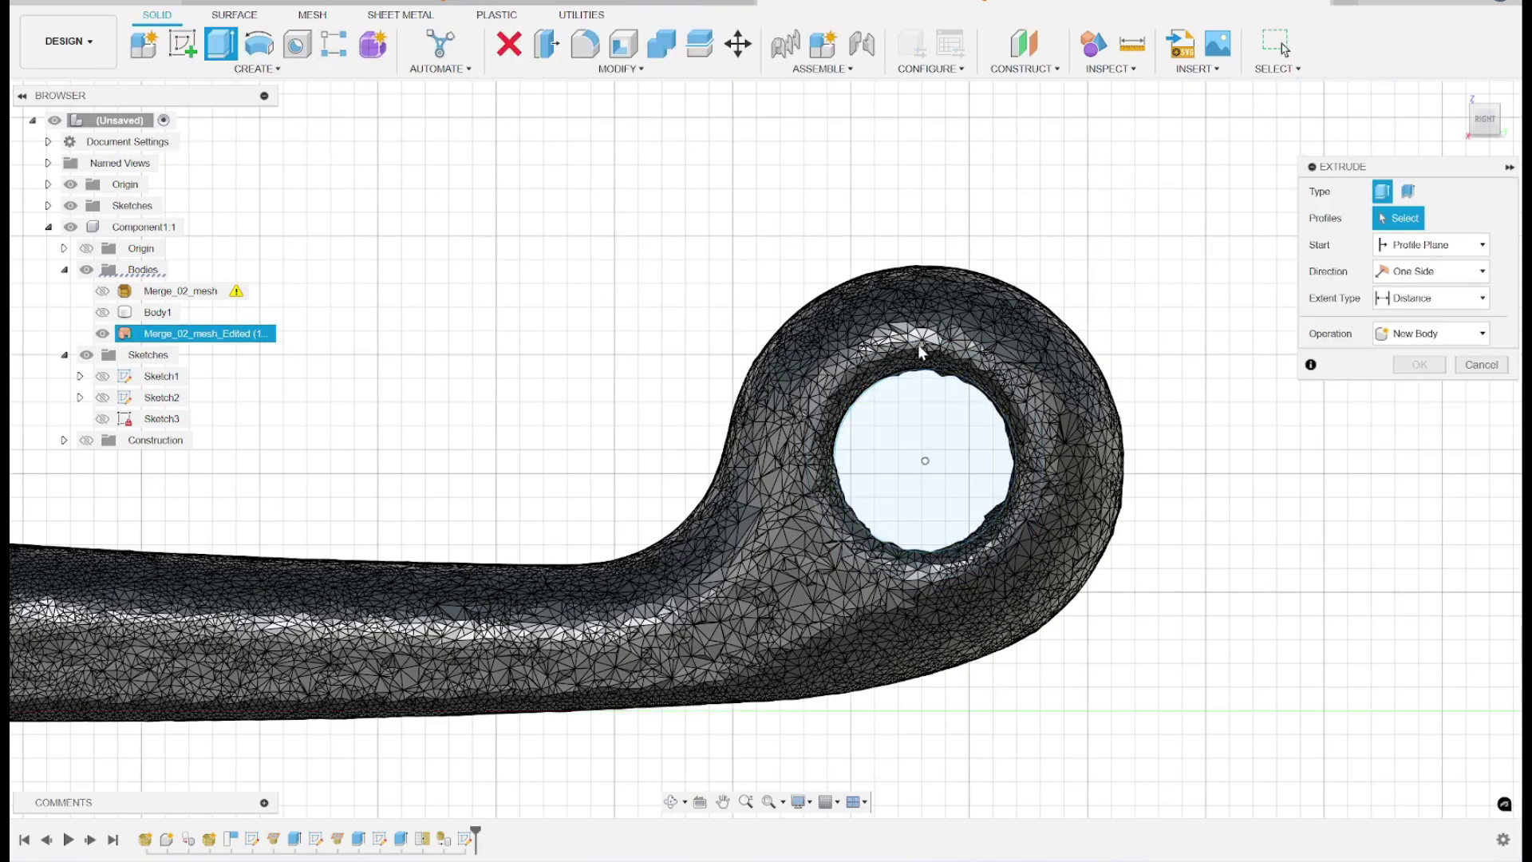
left_click(926, 447)
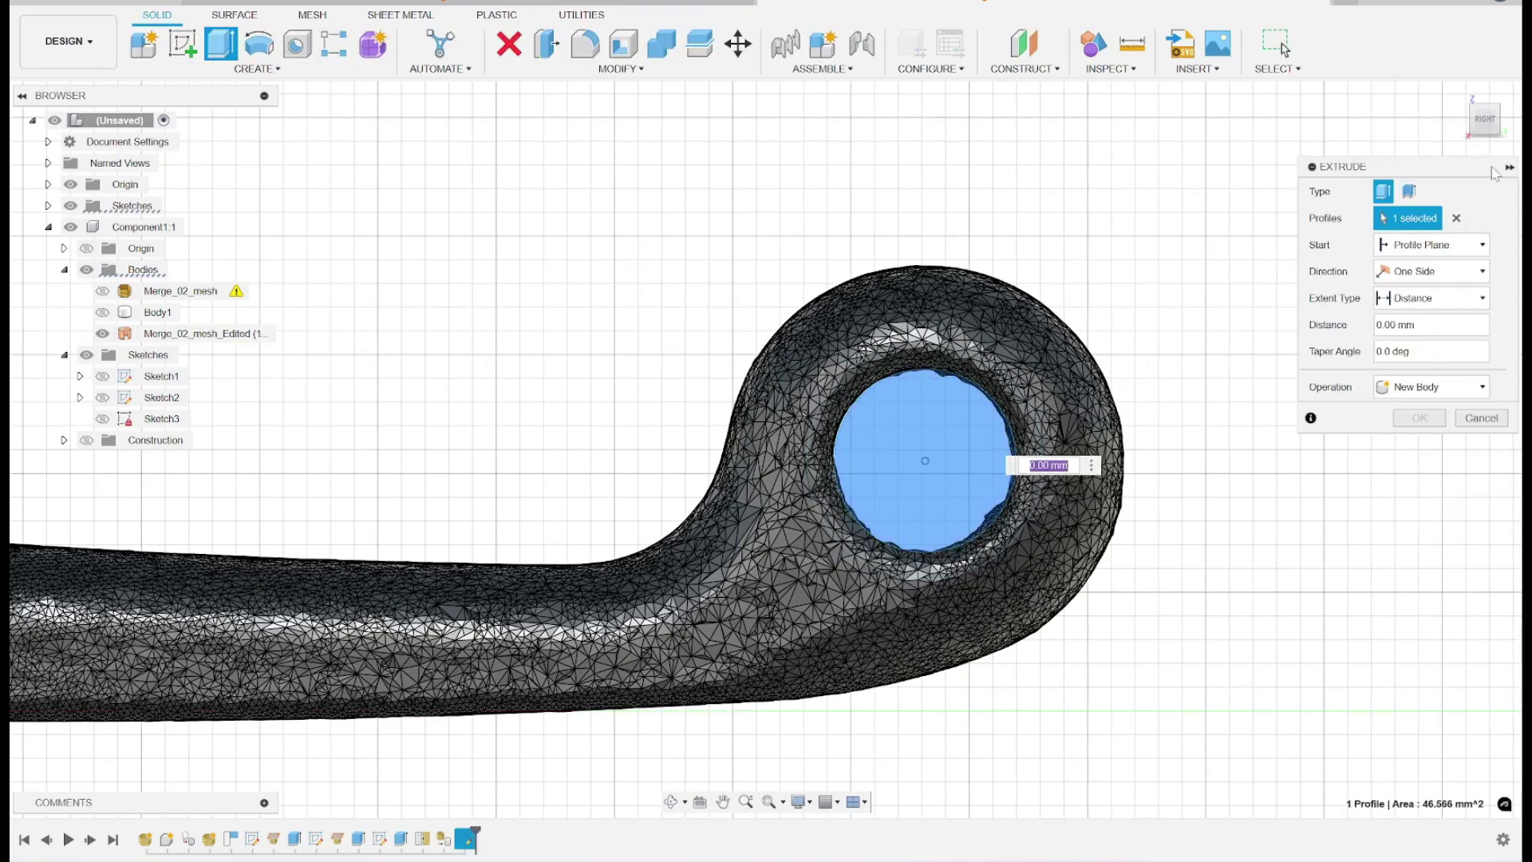
middle_click_drag(950, 351, 967, 533, "shift")
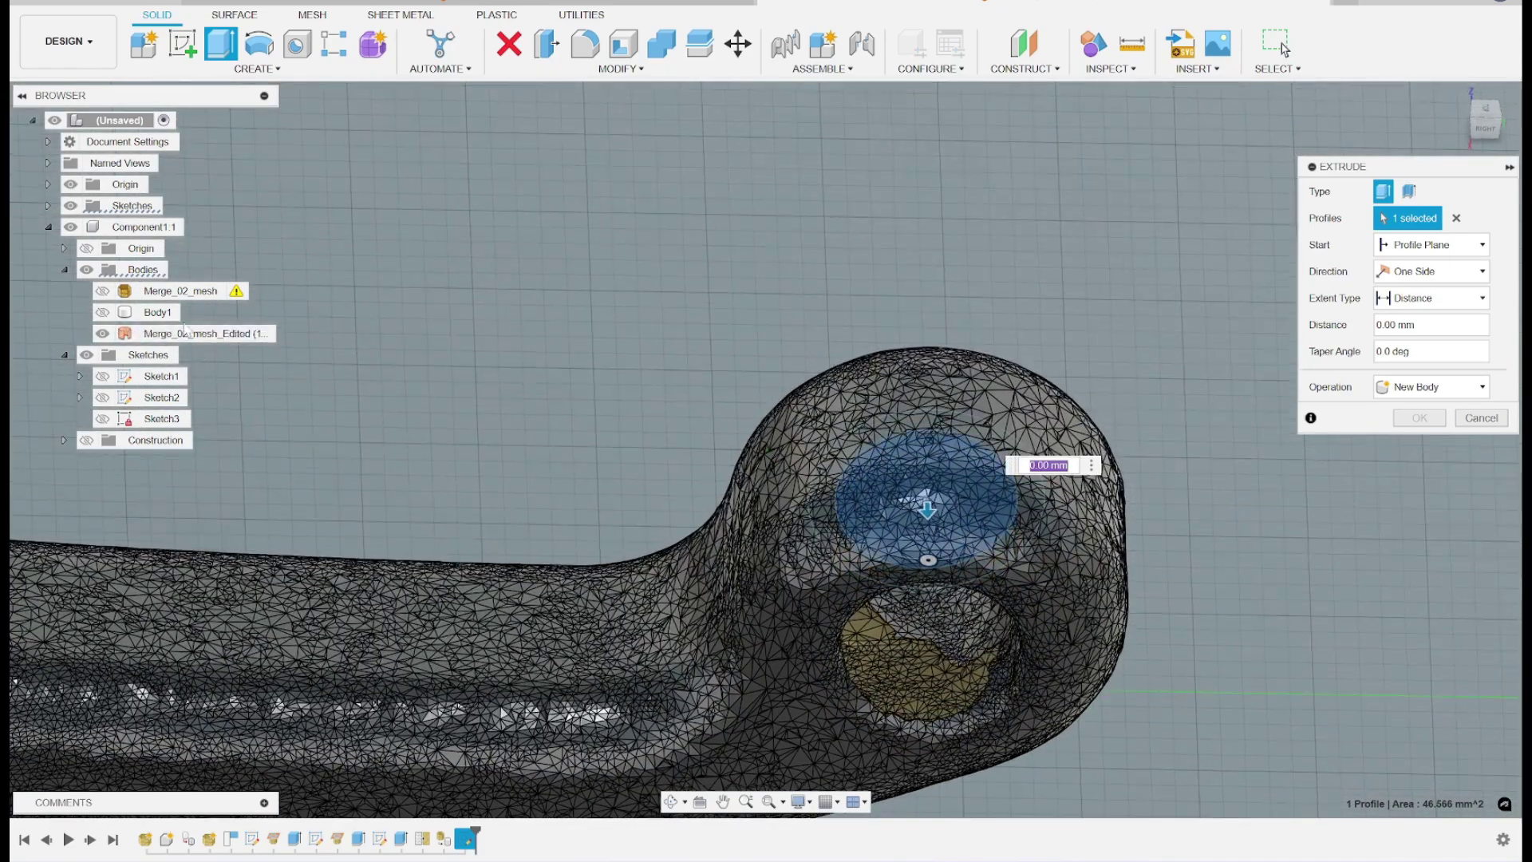
left_click(103, 333)
left_click(886, 433)
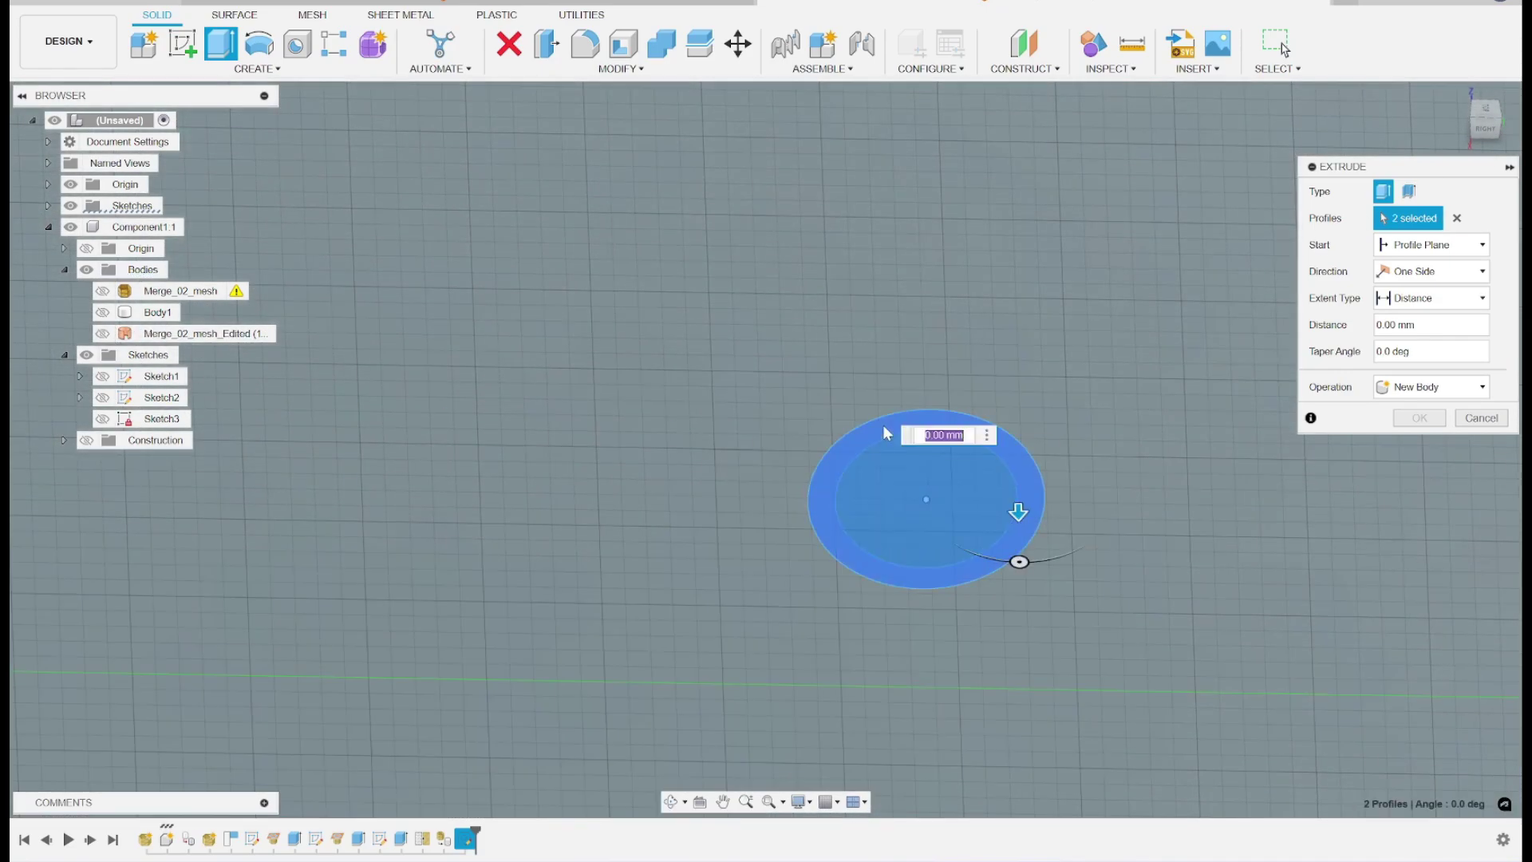
left_click(102, 332)
left_click(1485, 109)
scroll(979, 586, "down", 3)
left_click_drag(879, 560, 897, 668)
middle_click_drag(1197, 463, 982, 518, "shift")
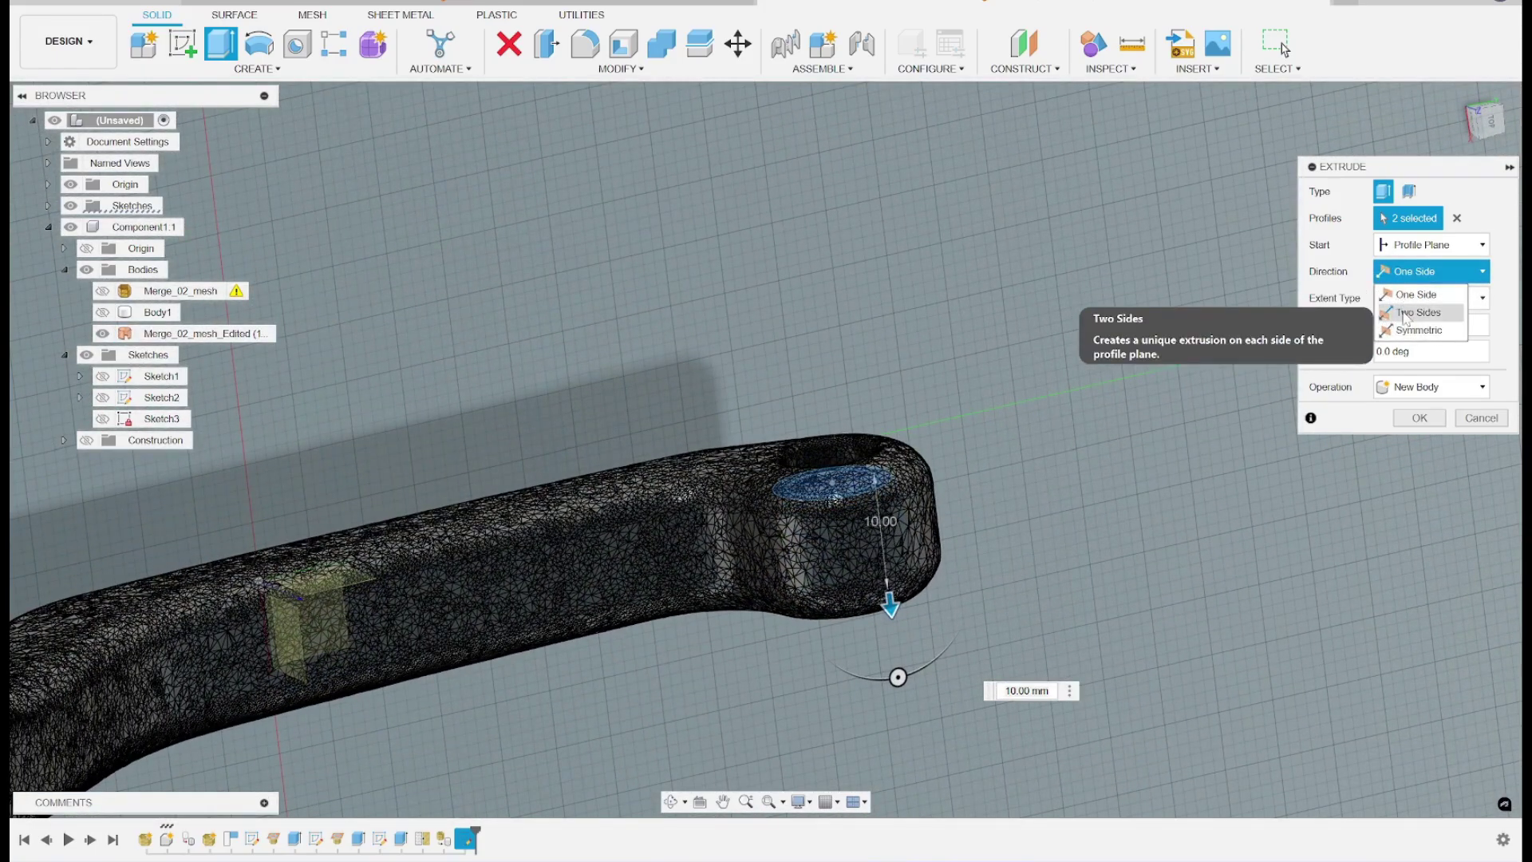
- Make the extrusion two-sided with 2.6 mm for the second side and create the cylinder
left_click(1417, 312)
left_click(872, 446)
left_click_drag(872, 445, 867, 425)
left_click(1375, 468)
type("2.8")
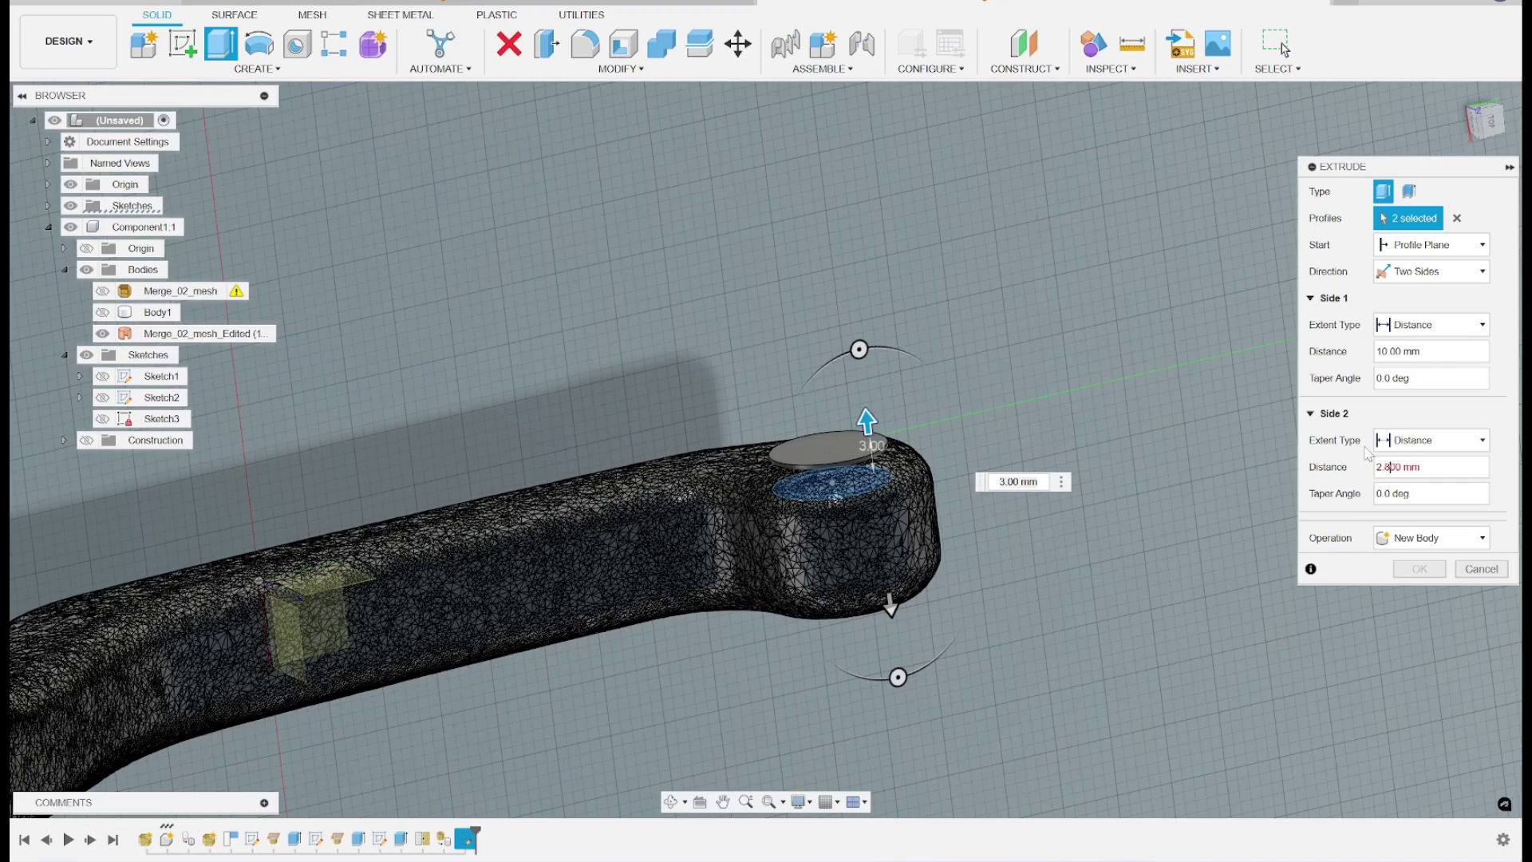
scroll(998, 461, "up", 5)
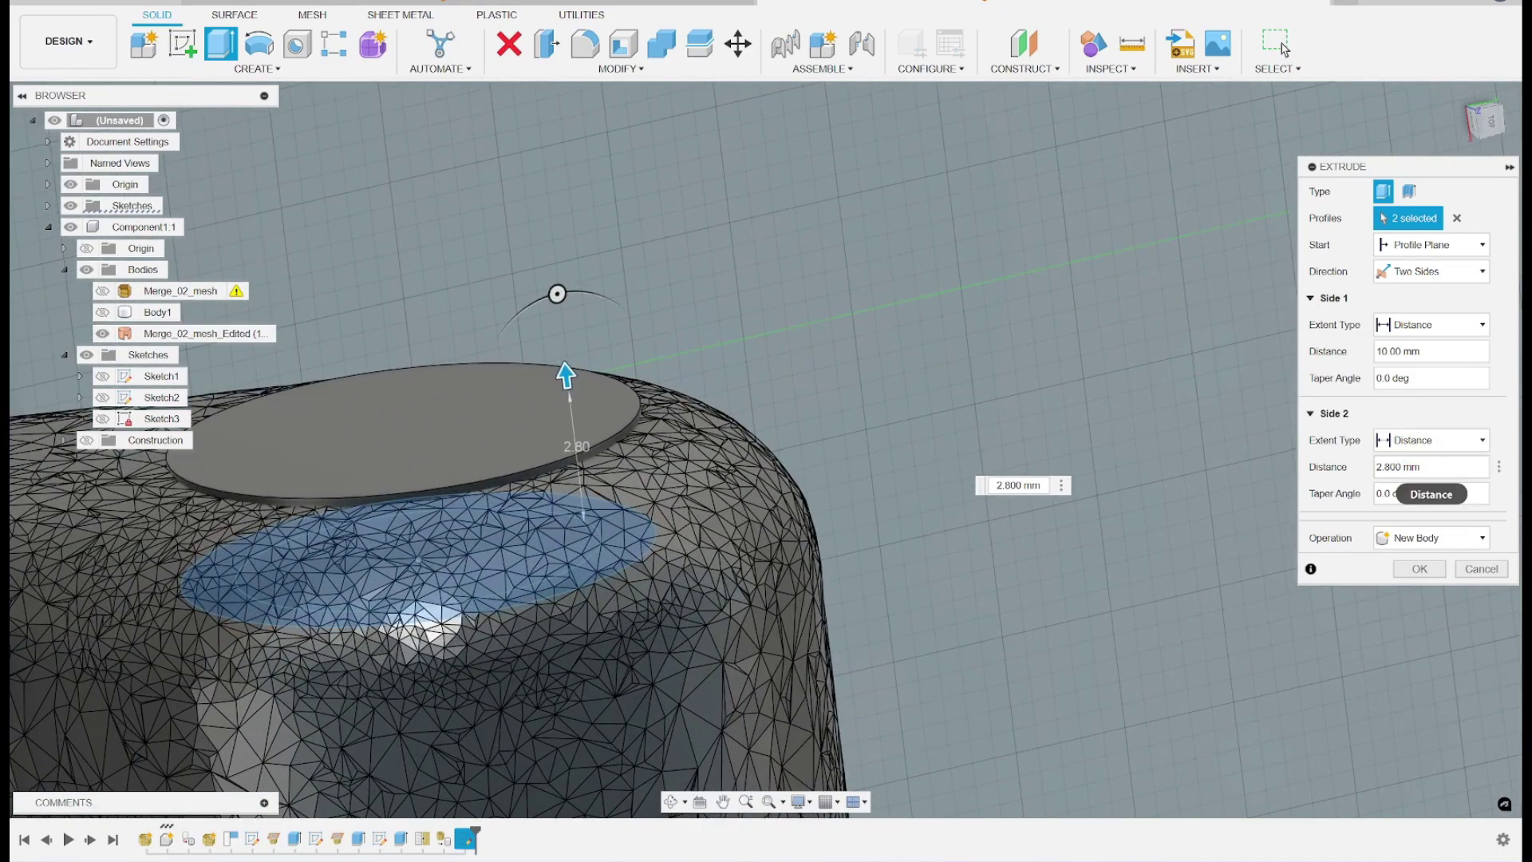
key("BackSpace")
type("6")
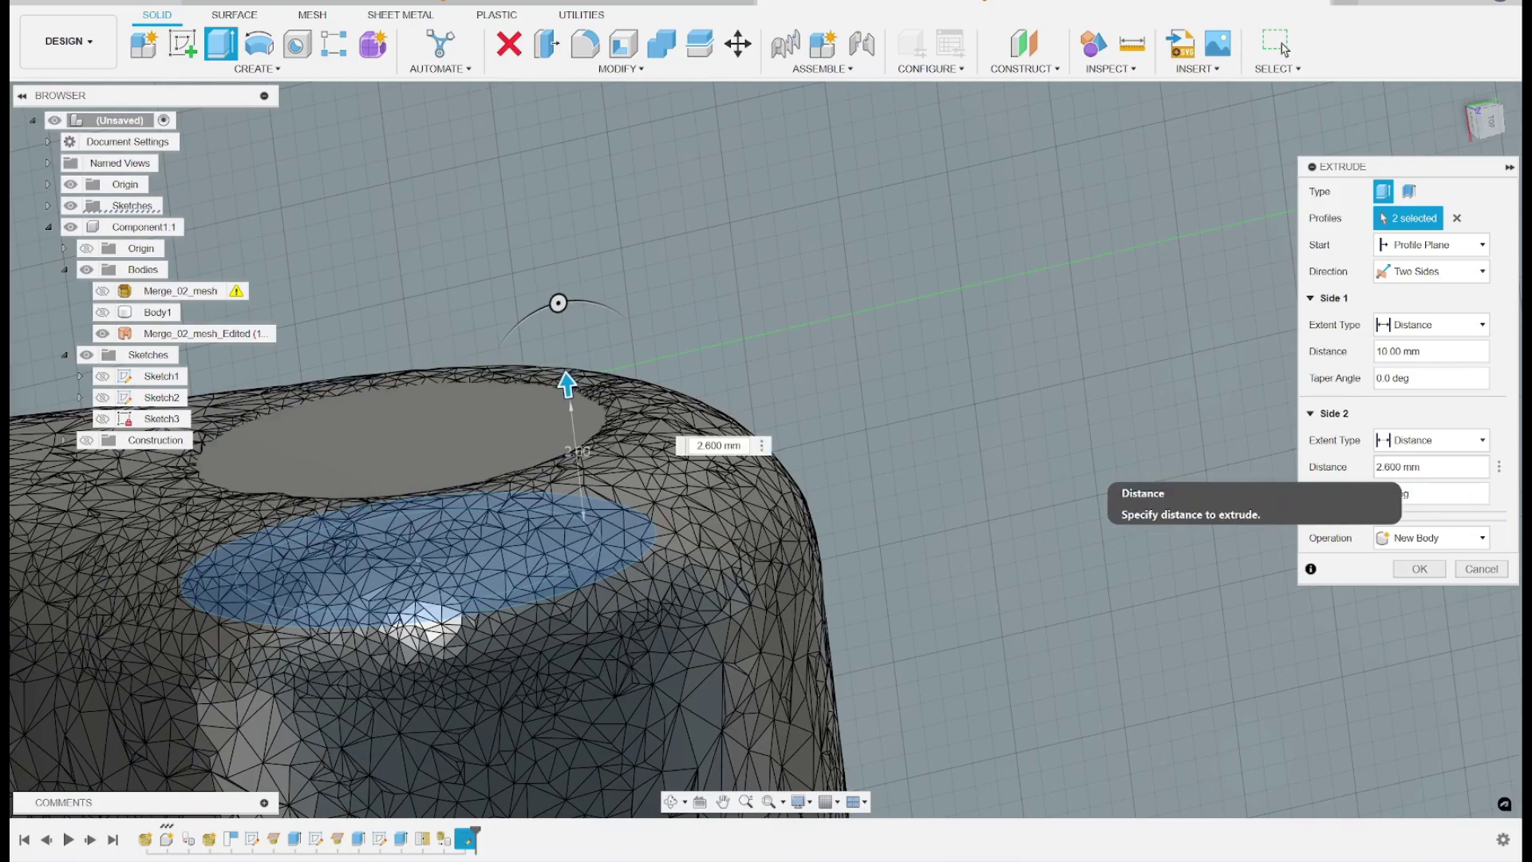
left_click(1420, 568)
middle_click_drag(1424, 567, 826, 653, "shift")
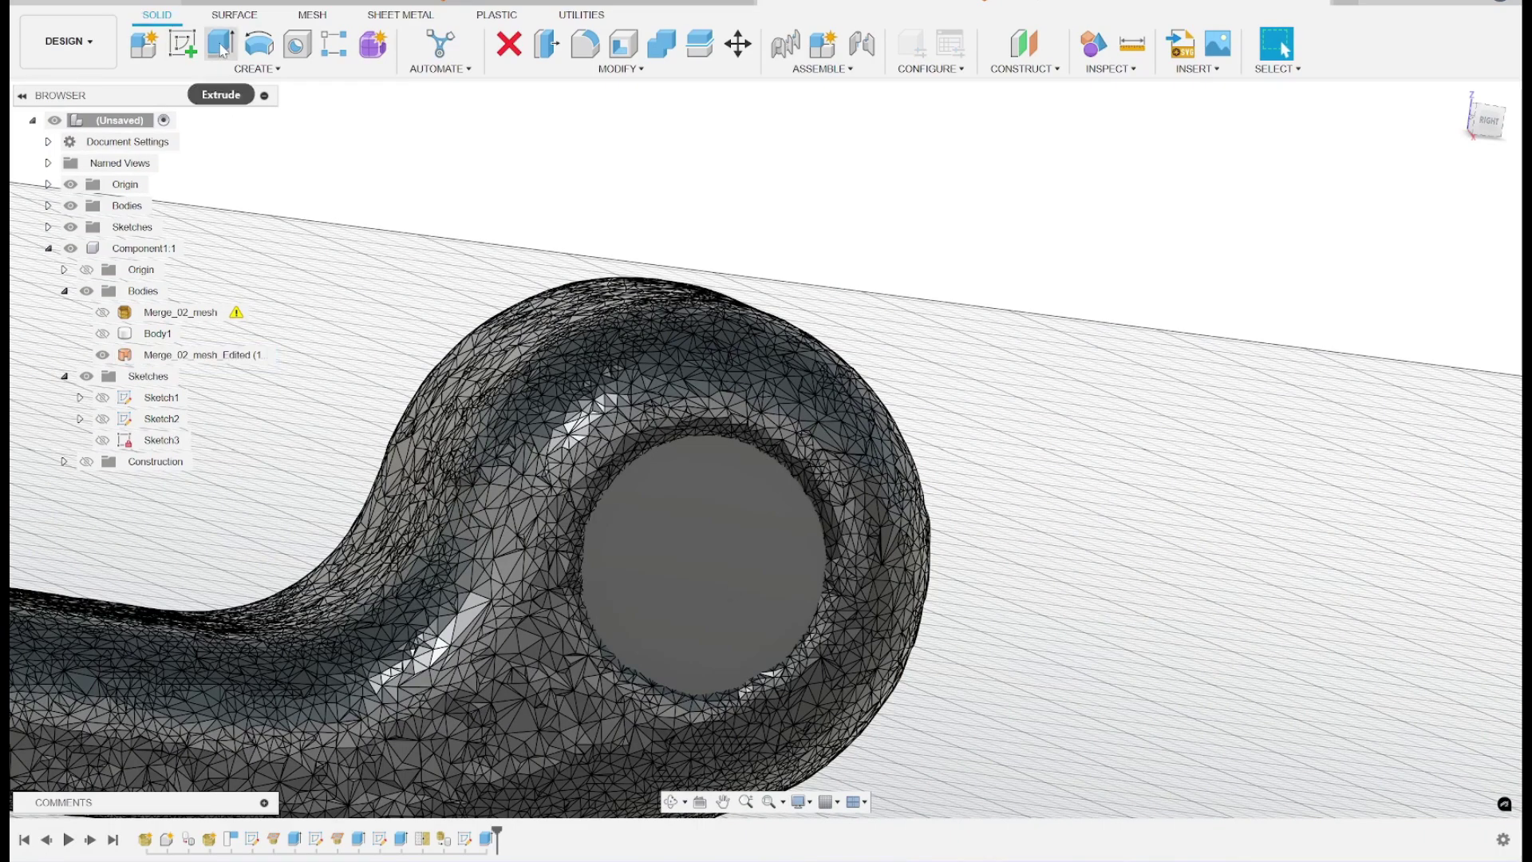
- Begin another extrusion from the hole circle in Sketch3, with that sketch shown and the edited mesh and cylinder hidden
left_click(221, 46)
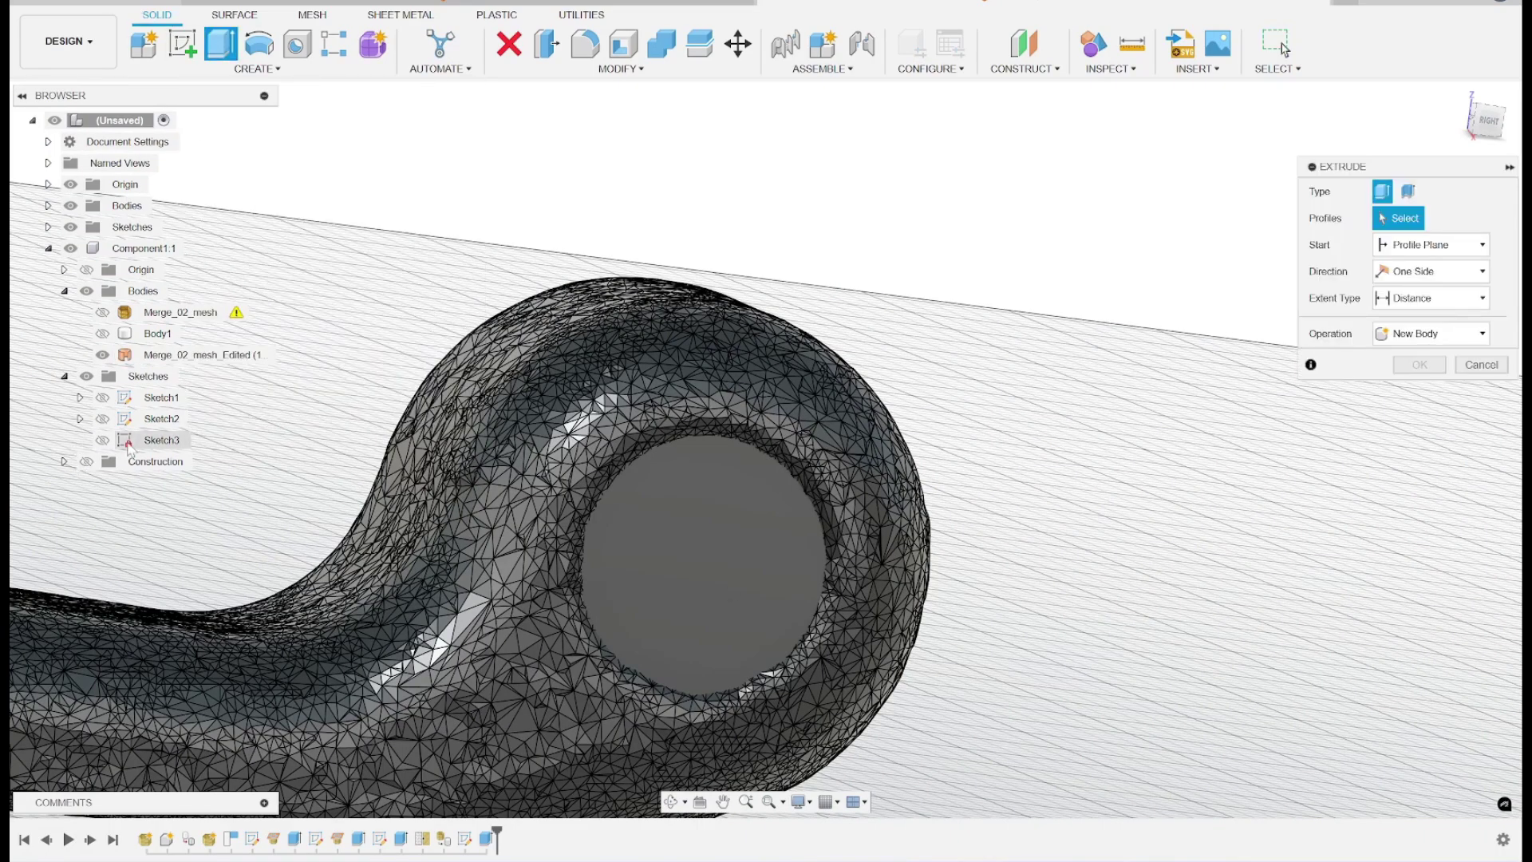
left_click(102, 440)
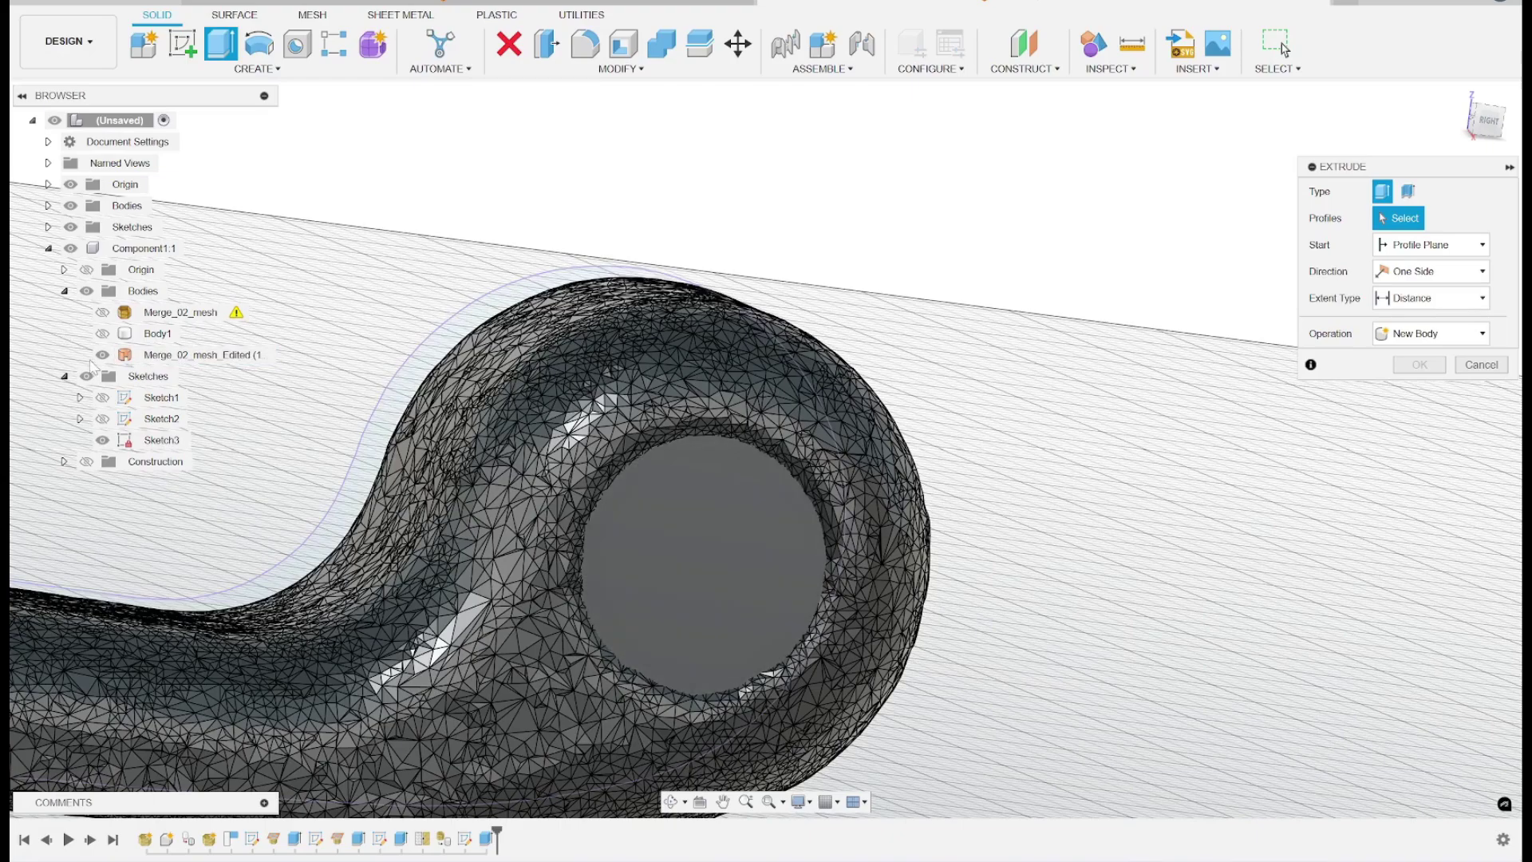
left_click(102, 354)
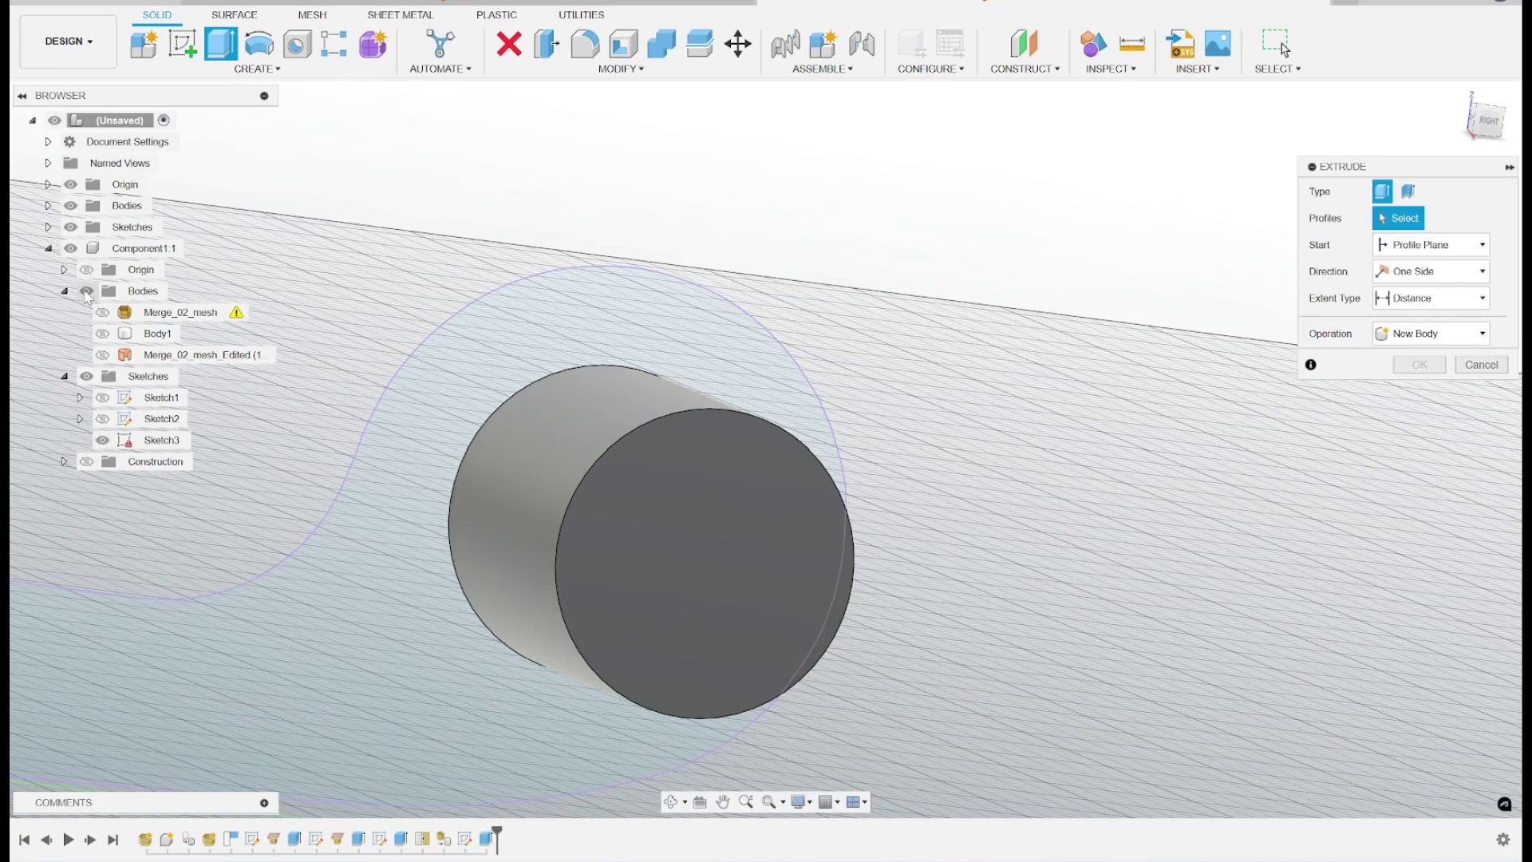
left_click(69, 248)
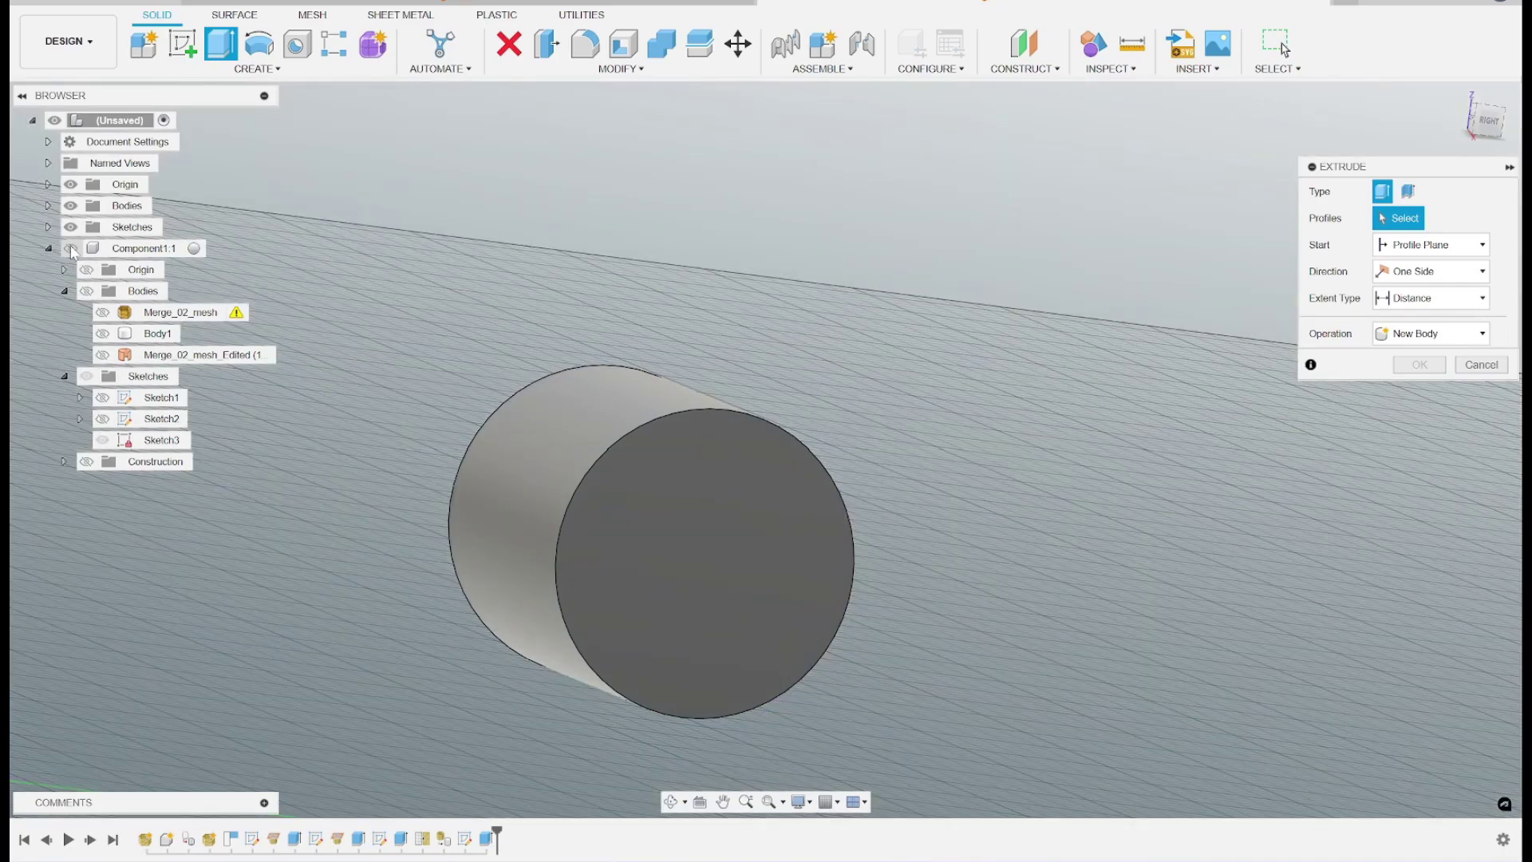
left_click(70, 206)
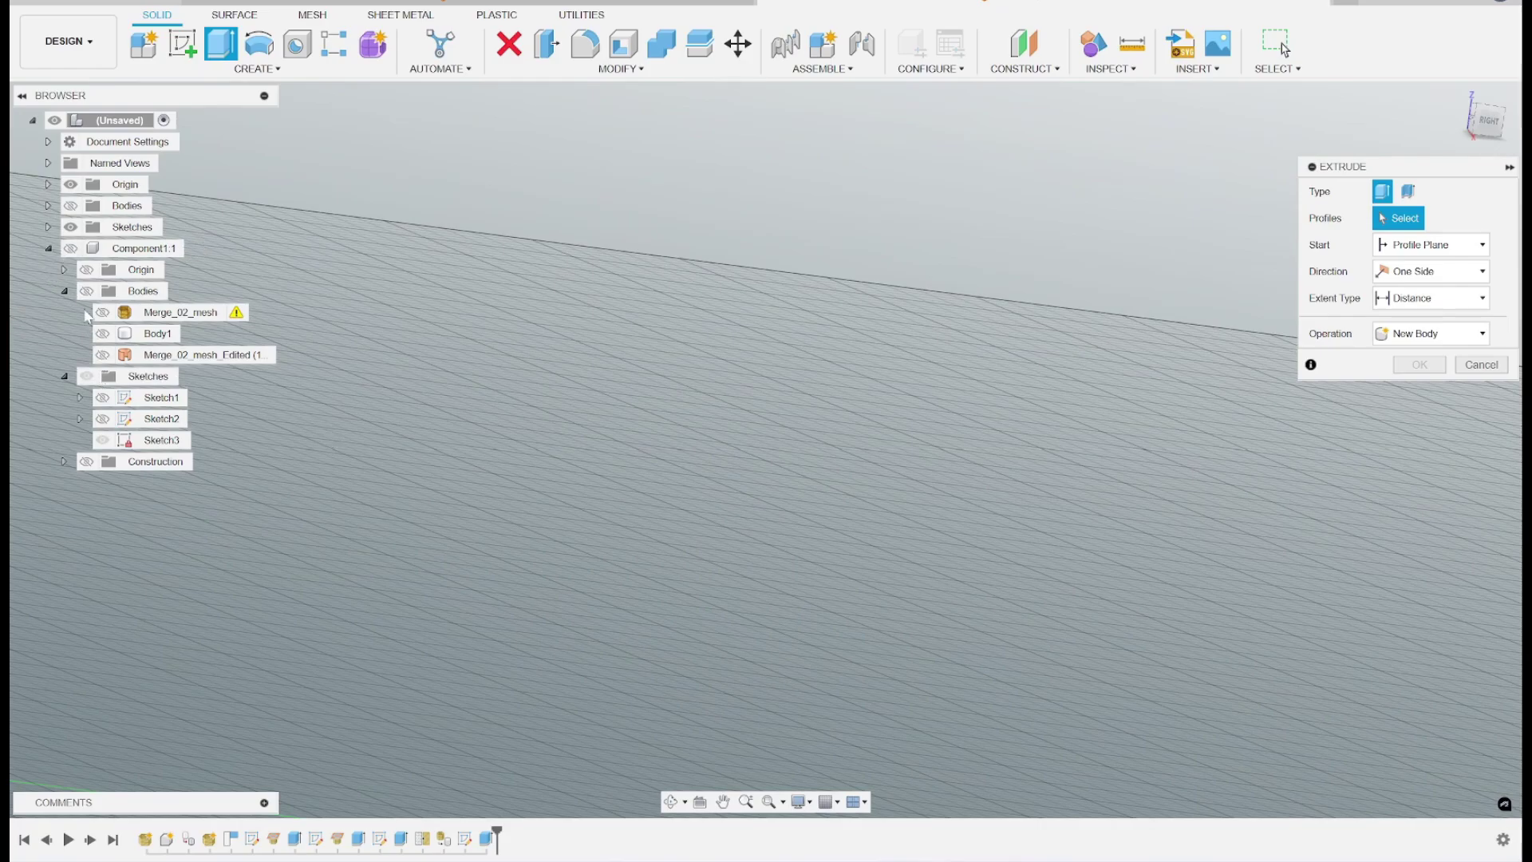
left_click(101, 440)
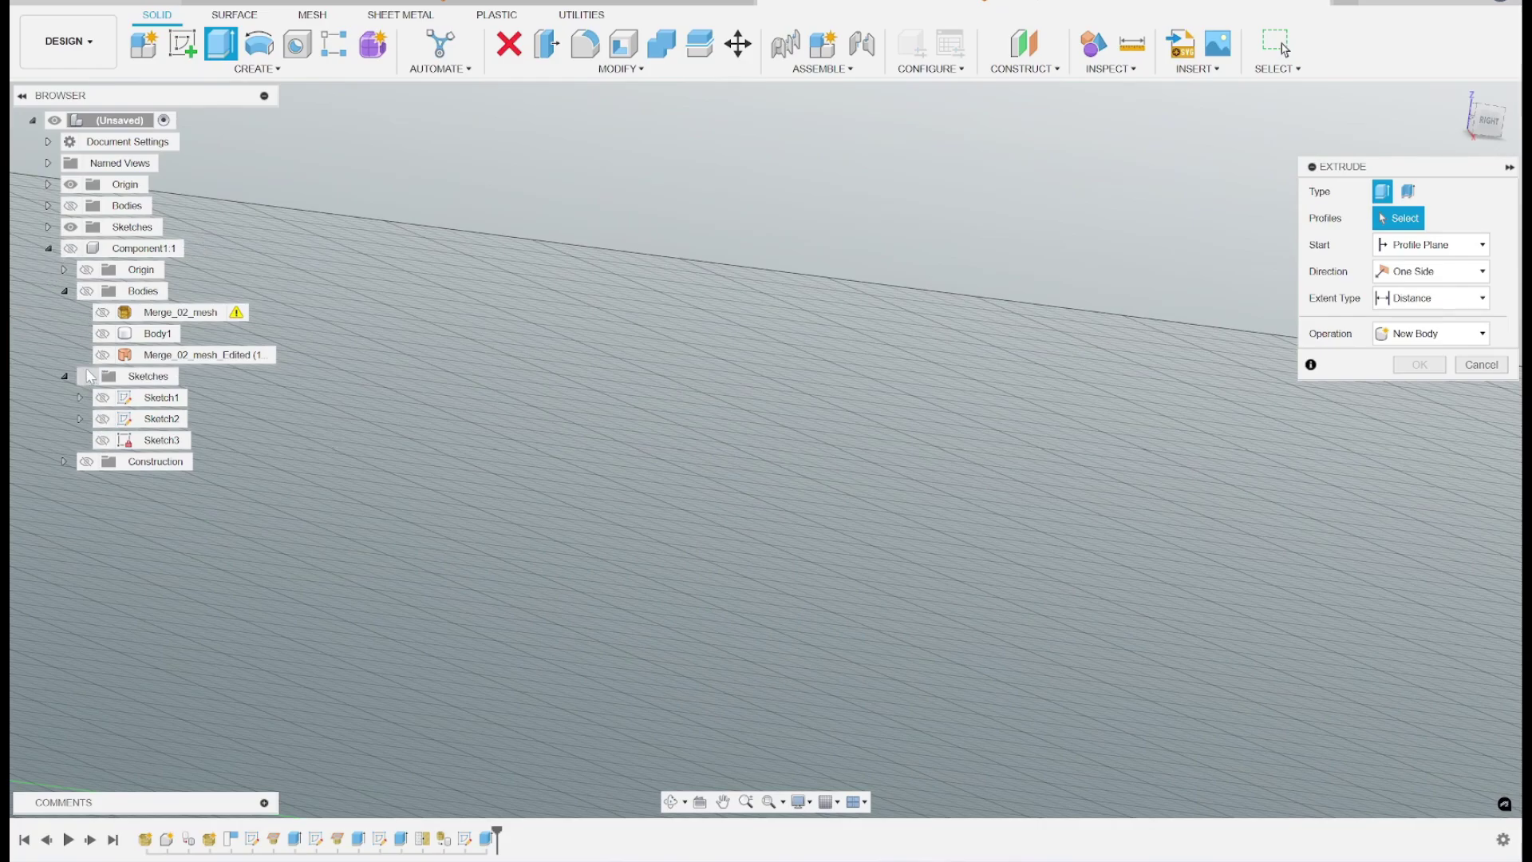
left_click(102, 440)
left_click(85, 376)
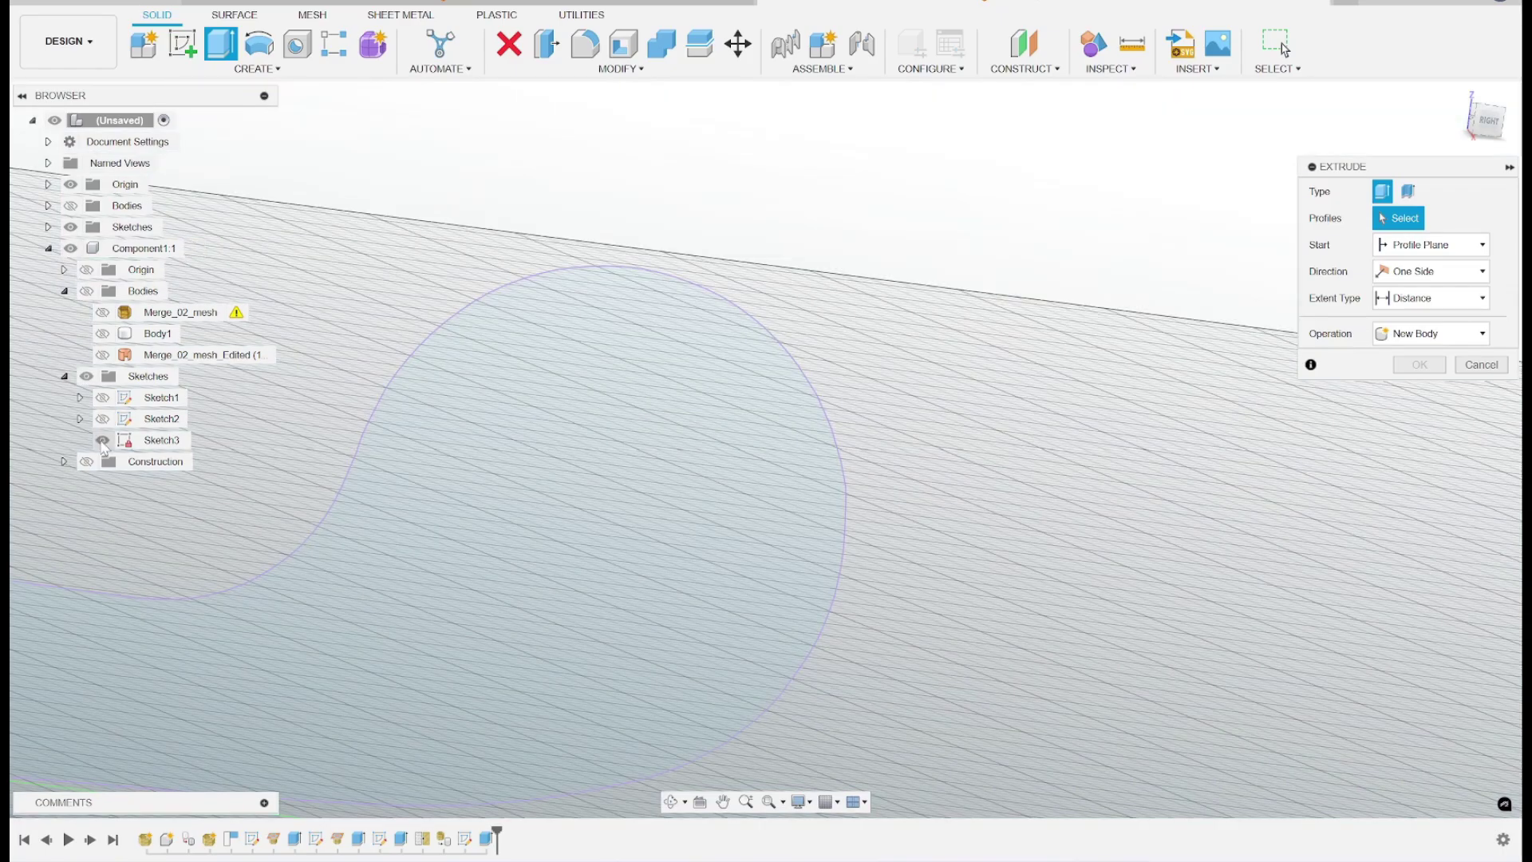
left_click(543, 471)
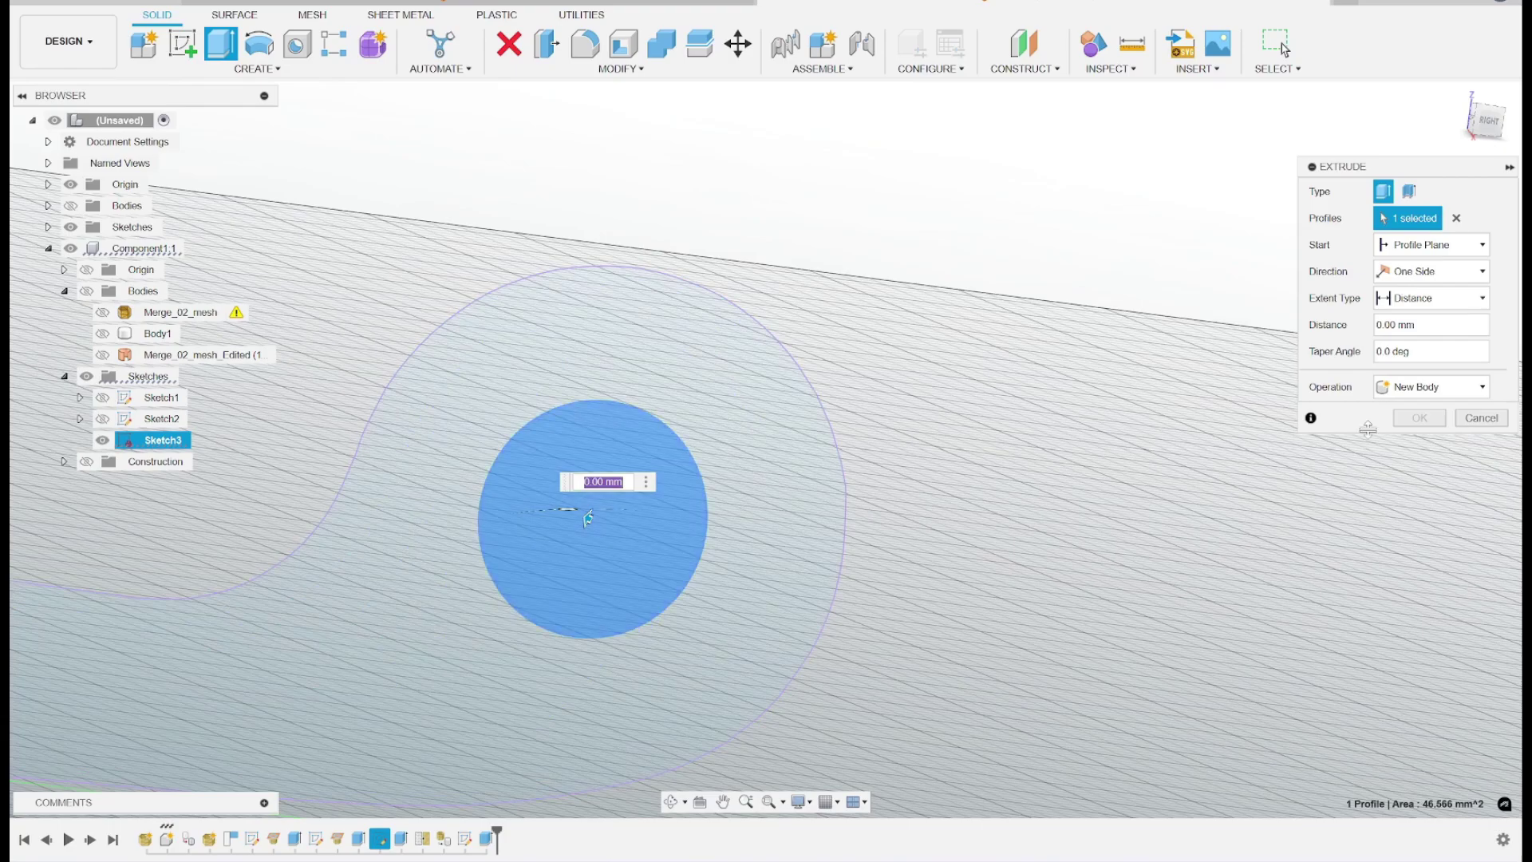
- Redisplay the cylinder and cut the hole profile symmetrically through its full length
left_click(1486, 120)
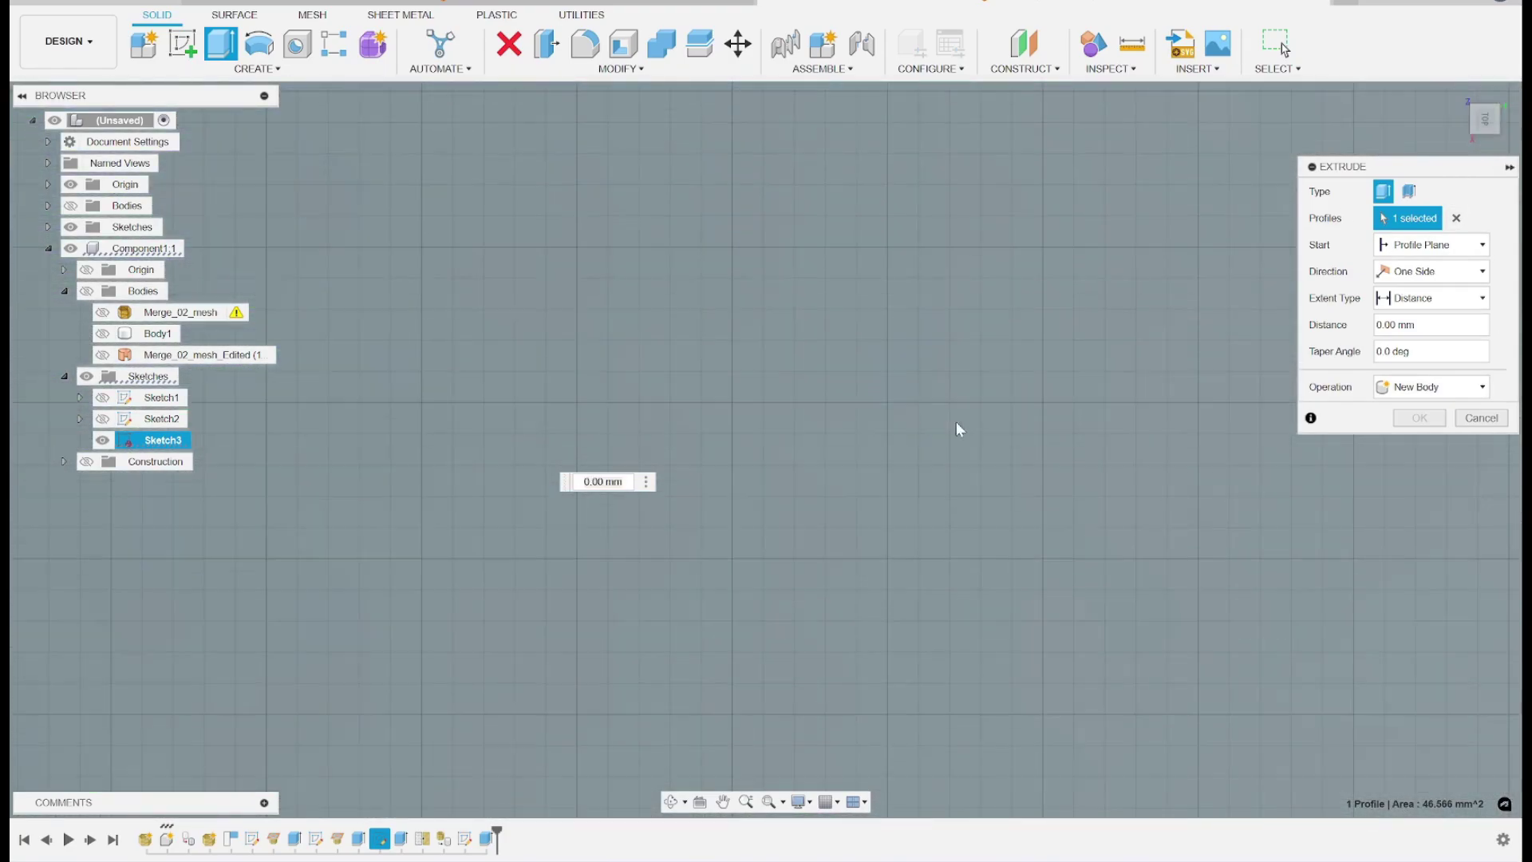
scroll(856, 478, "down", 5)
left_click_drag(844, 209, 845, 118)
left_click(1448, 273)
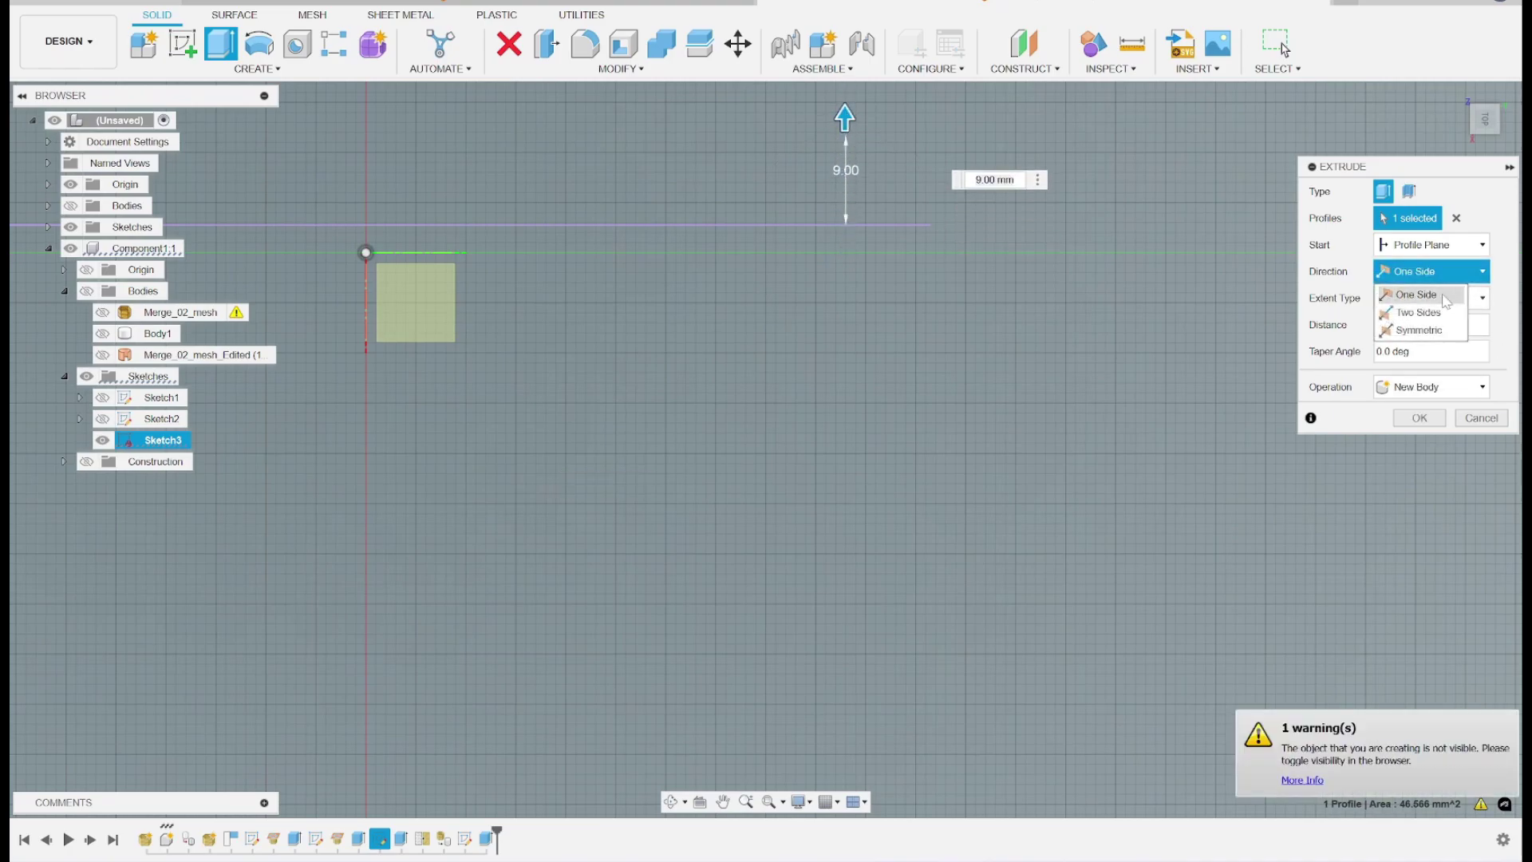
left_click(1419, 330)
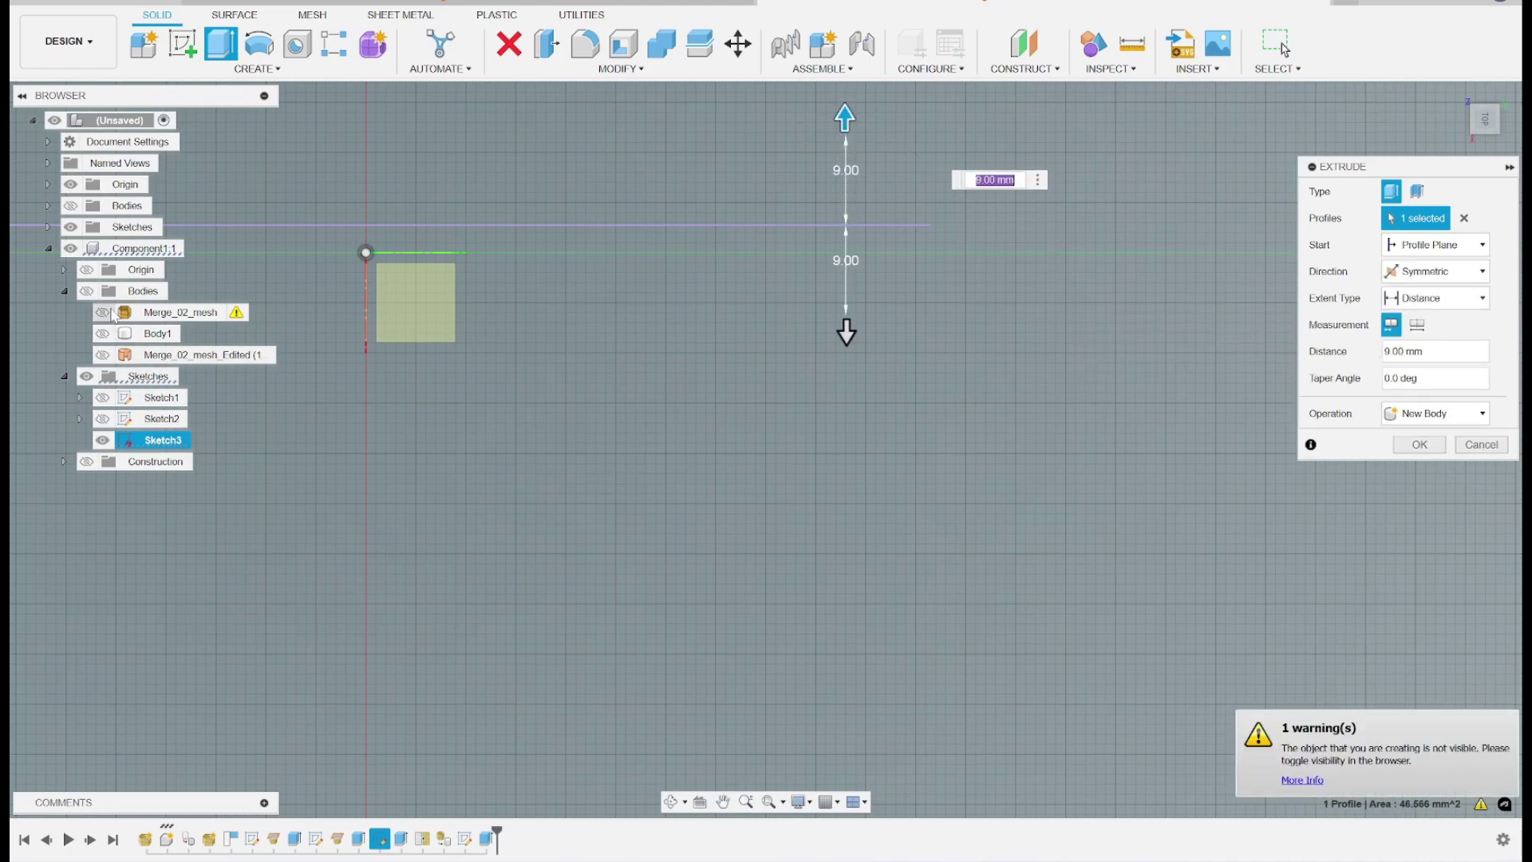
left_click(71, 205)
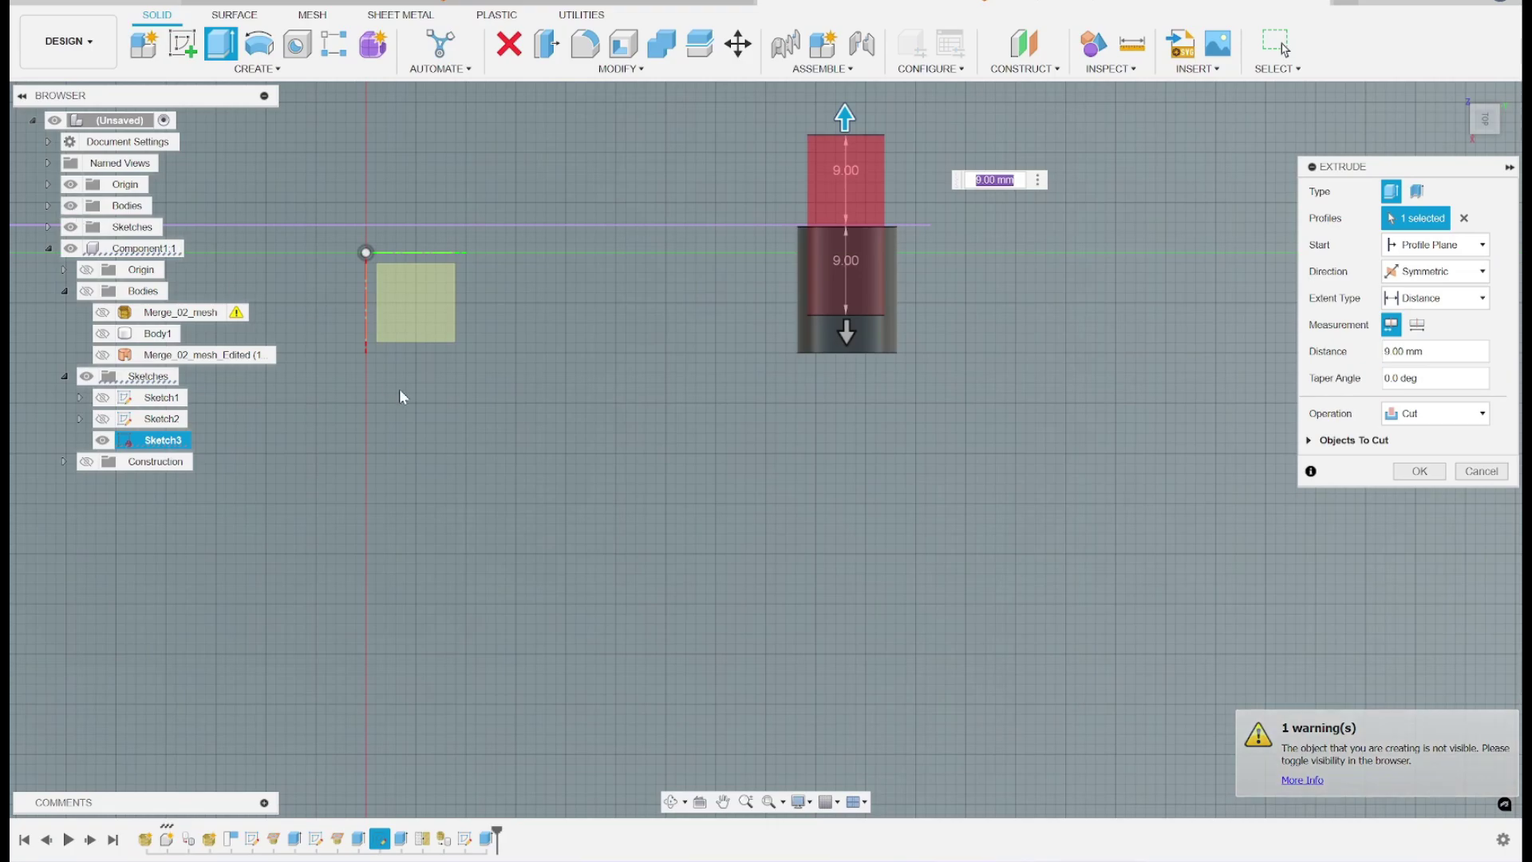
left_click_drag(846, 333, 849, 431)
left_click(1420, 471)
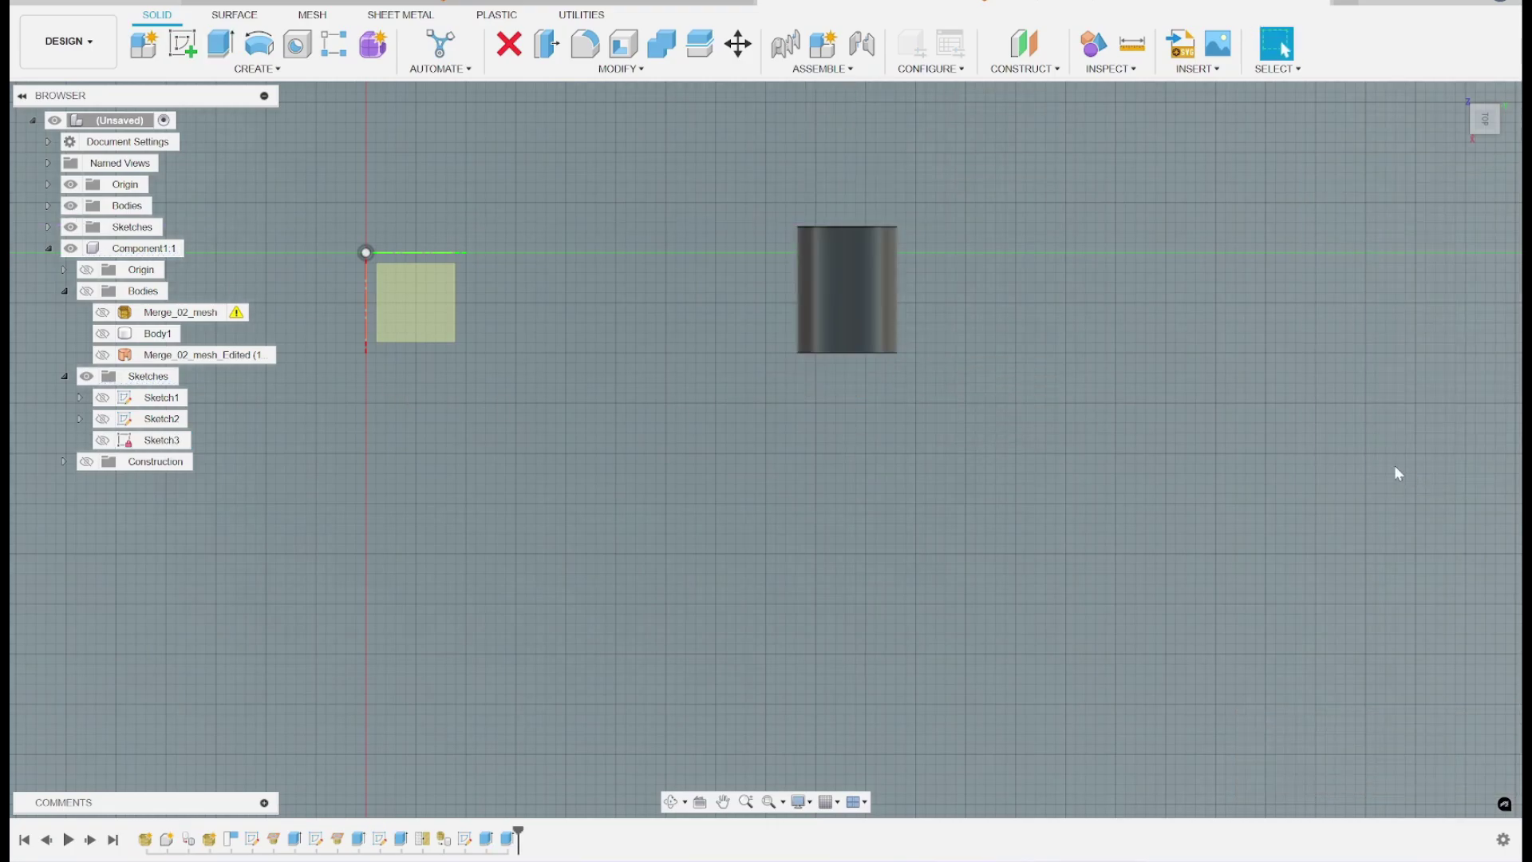
- Redisplay the edited lever mesh to check the bored cylinder inside it, and delete the cut extrude from the design history
left_click(92, 292)
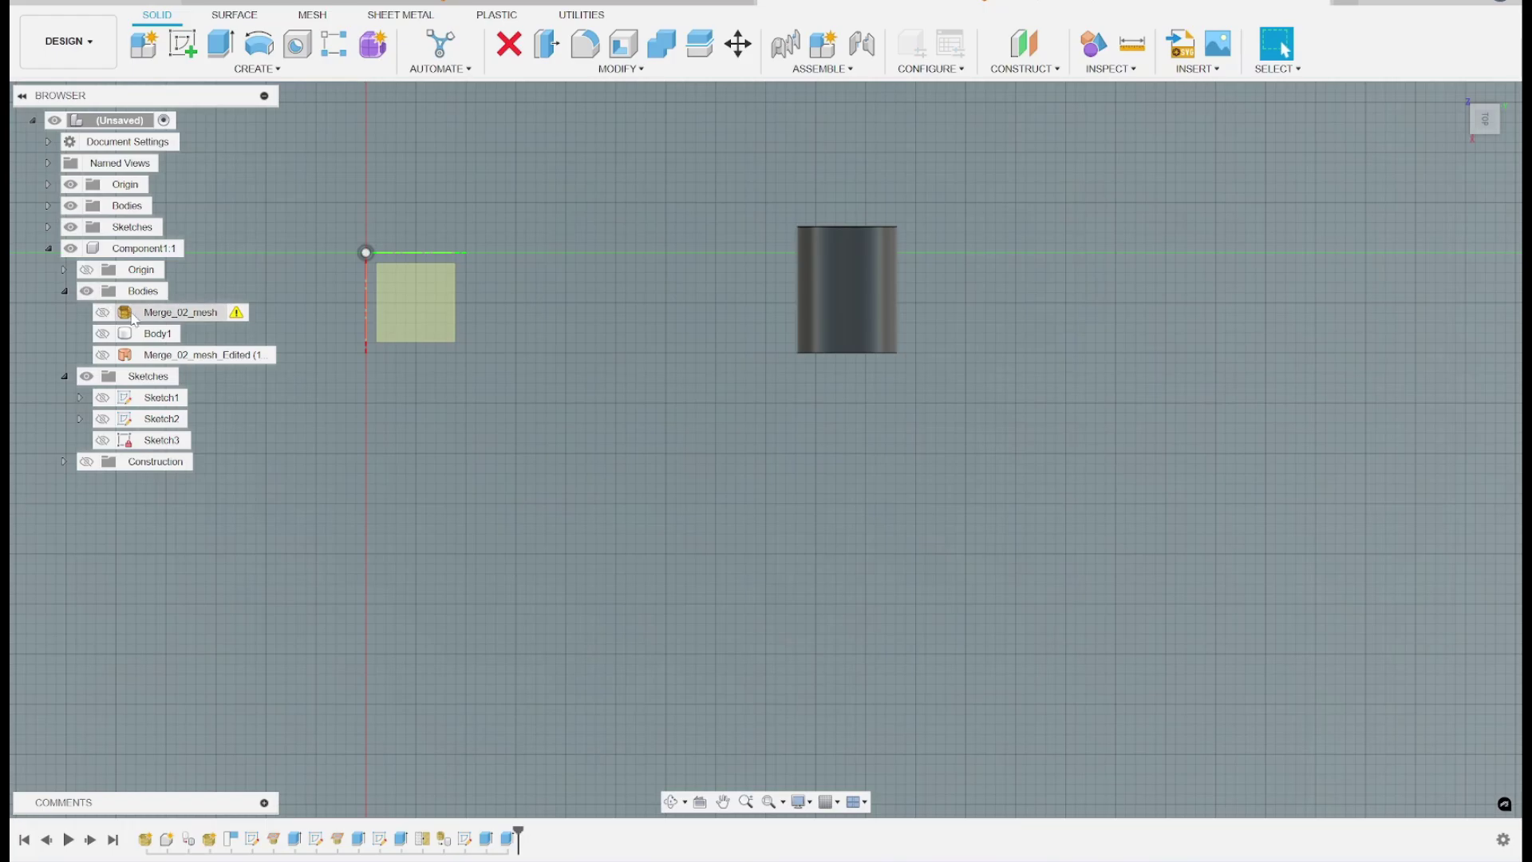
middle_click_drag(1221, 316, 1110, 351, "shift")
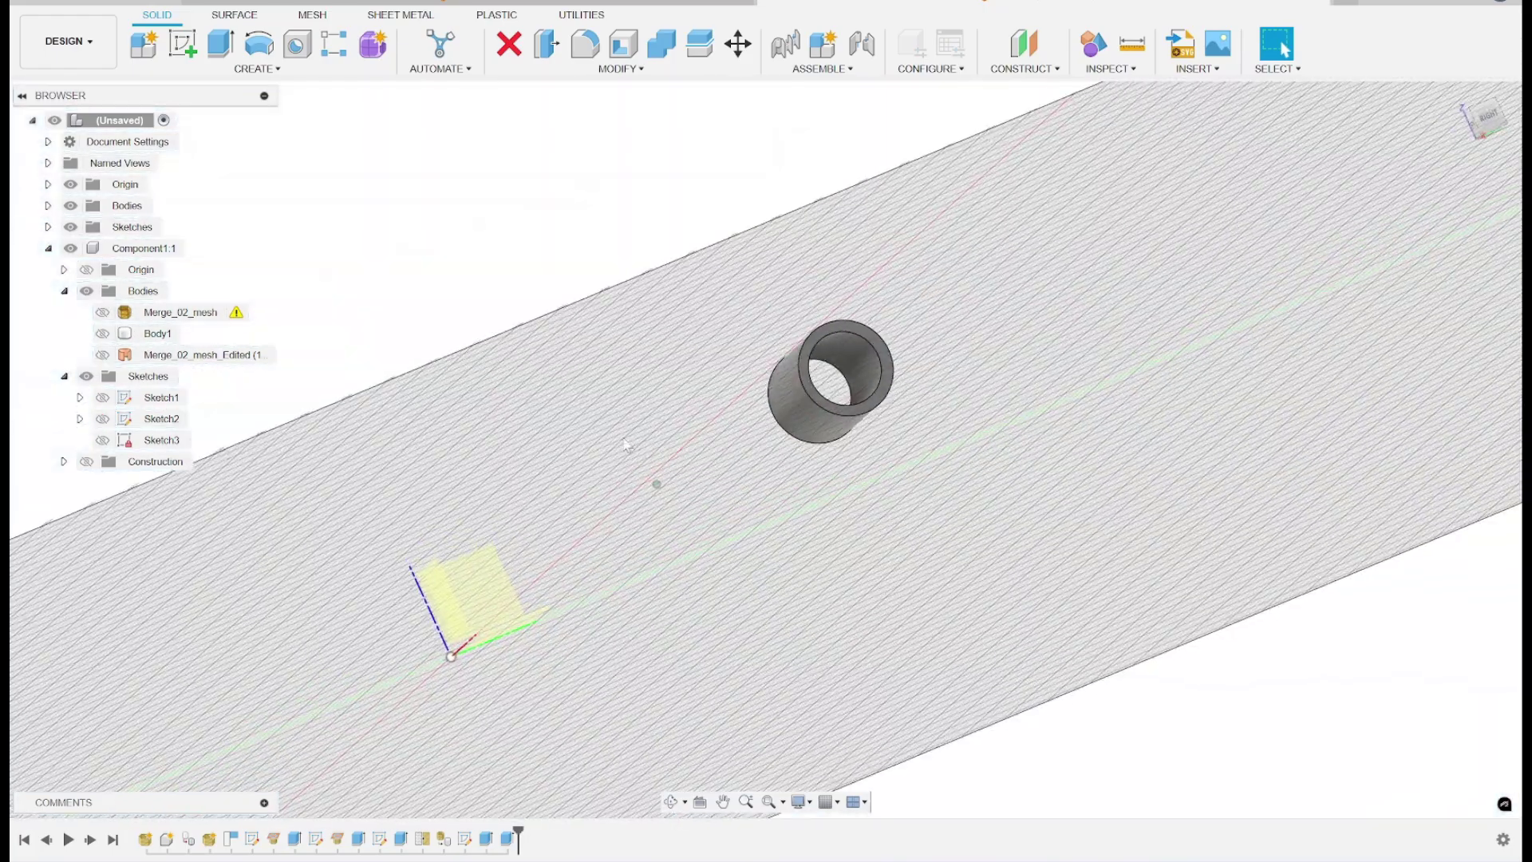
left_click(102, 356)
mouse_move(1010, 444)
middle_mouse_down("shift")
mouse_move(987, 426)
mouse_move(972, 472)
mouse_move(994, 482)
mouse_move(910, 491)
mouse_move(954, 495)
mouse_move(981, 444)
mouse_move(984, 459)
middle_mouse_up("shift")
scroll(785, 393, "up", 3)
scroll(785, 391, "up", 5)
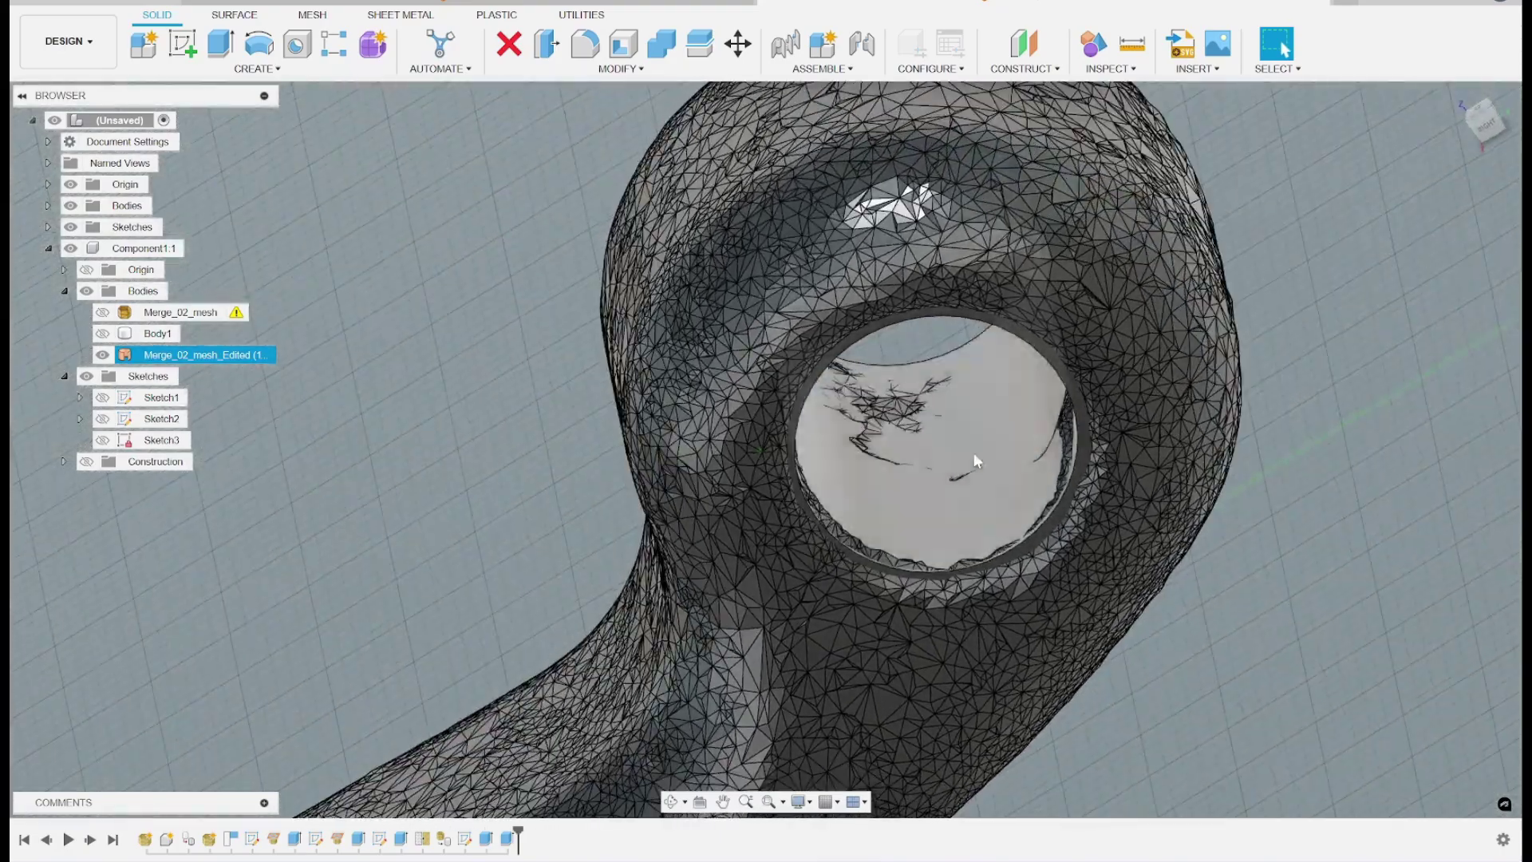
left_click(507, 837)
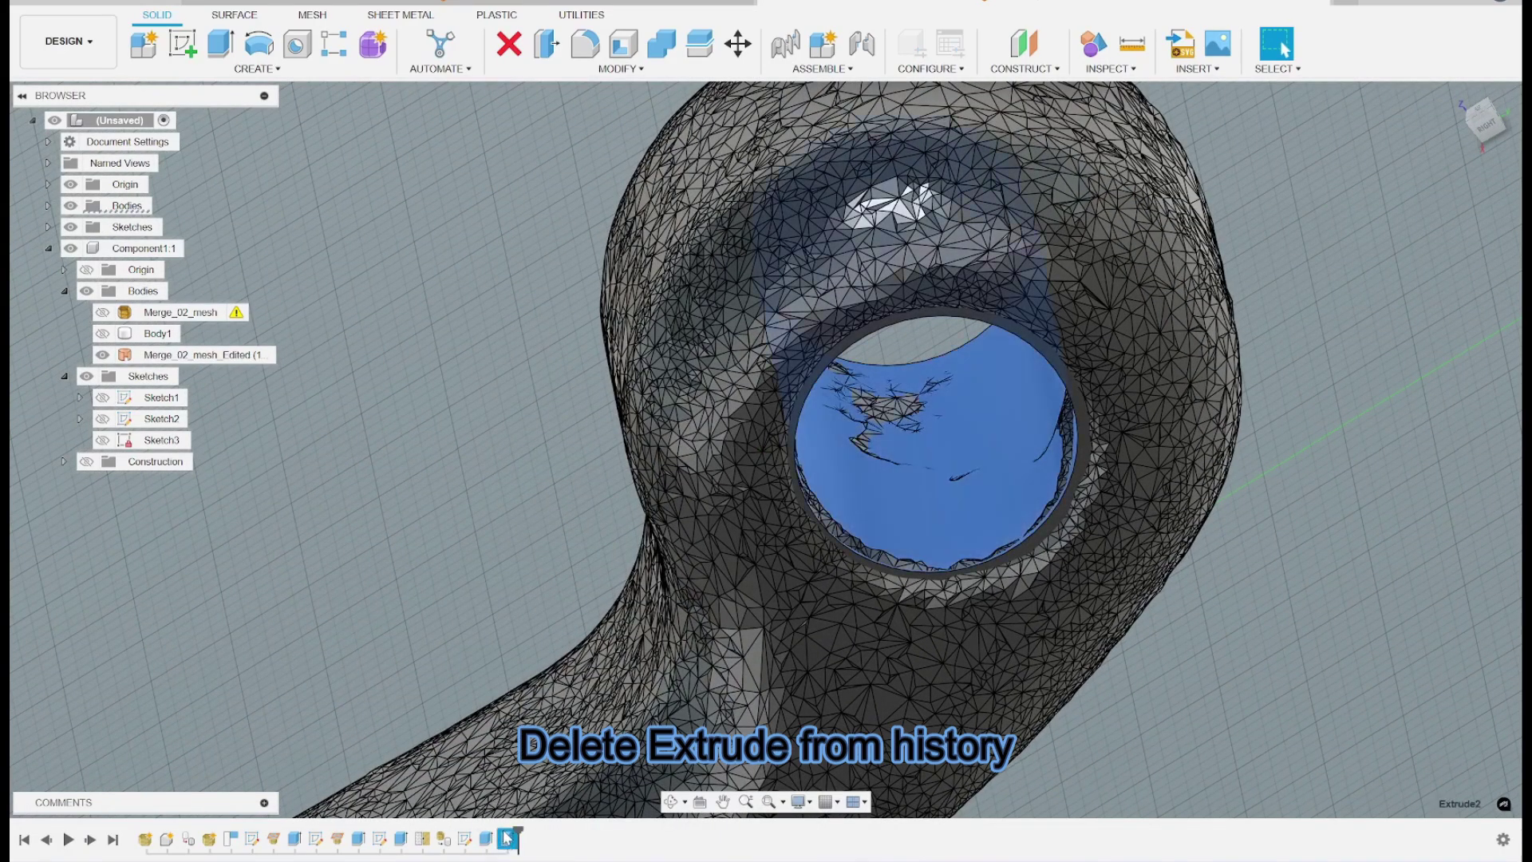
key("Delete")
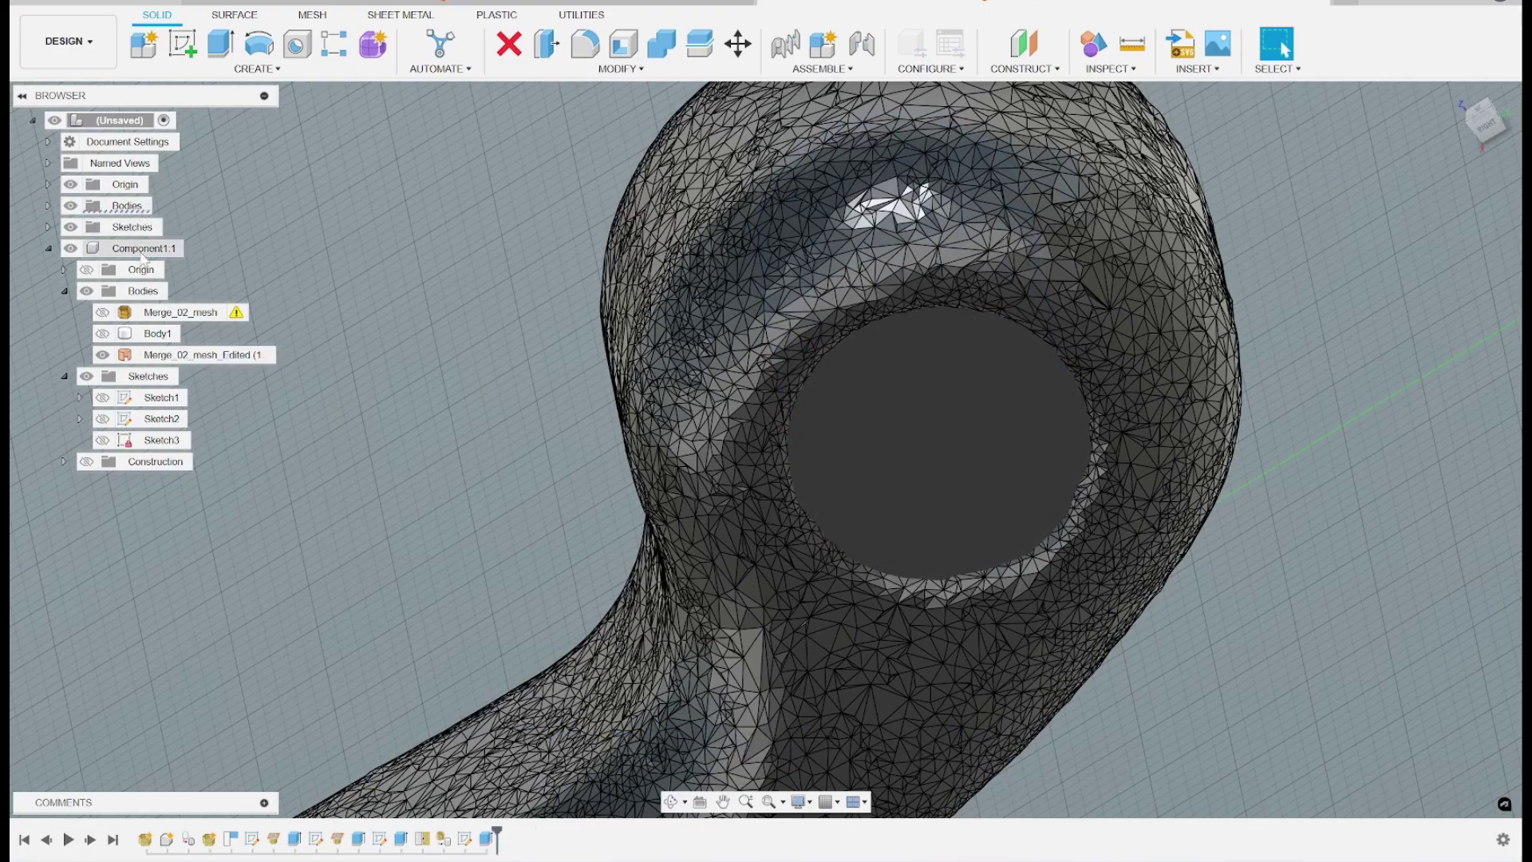
- Show Sketch3 and start a two-sided extrusion of the tip hole circle, with 5 mm on the first side
left_click(142, 441)
left_click(102, 440)
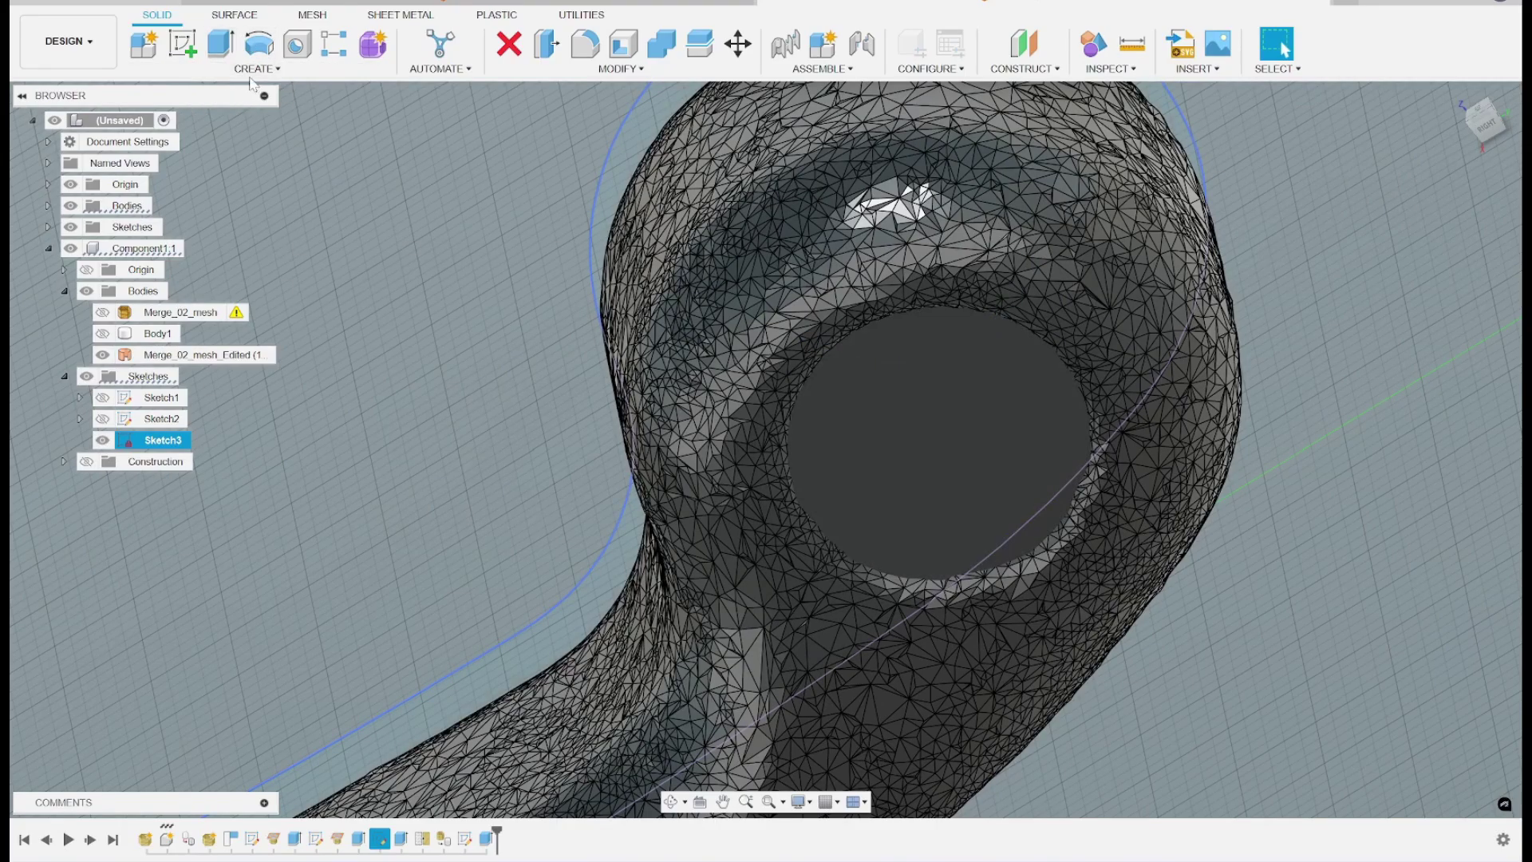
left_click(222, 45)
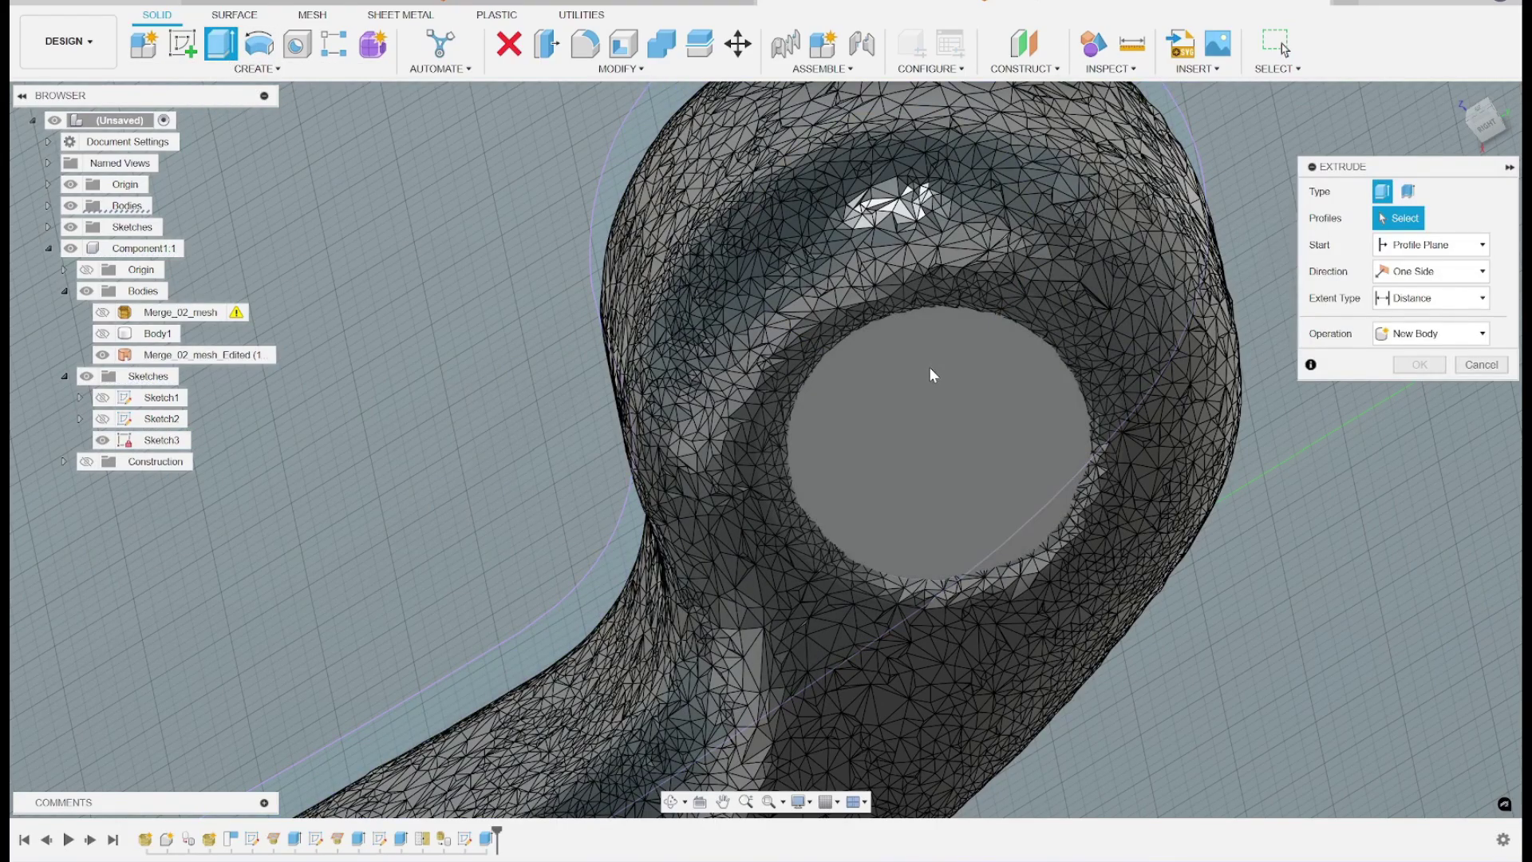
middle_click_drag(945, 445, 735, 490, "shift")
left_click(904, 237)
left_click(1431, 272)
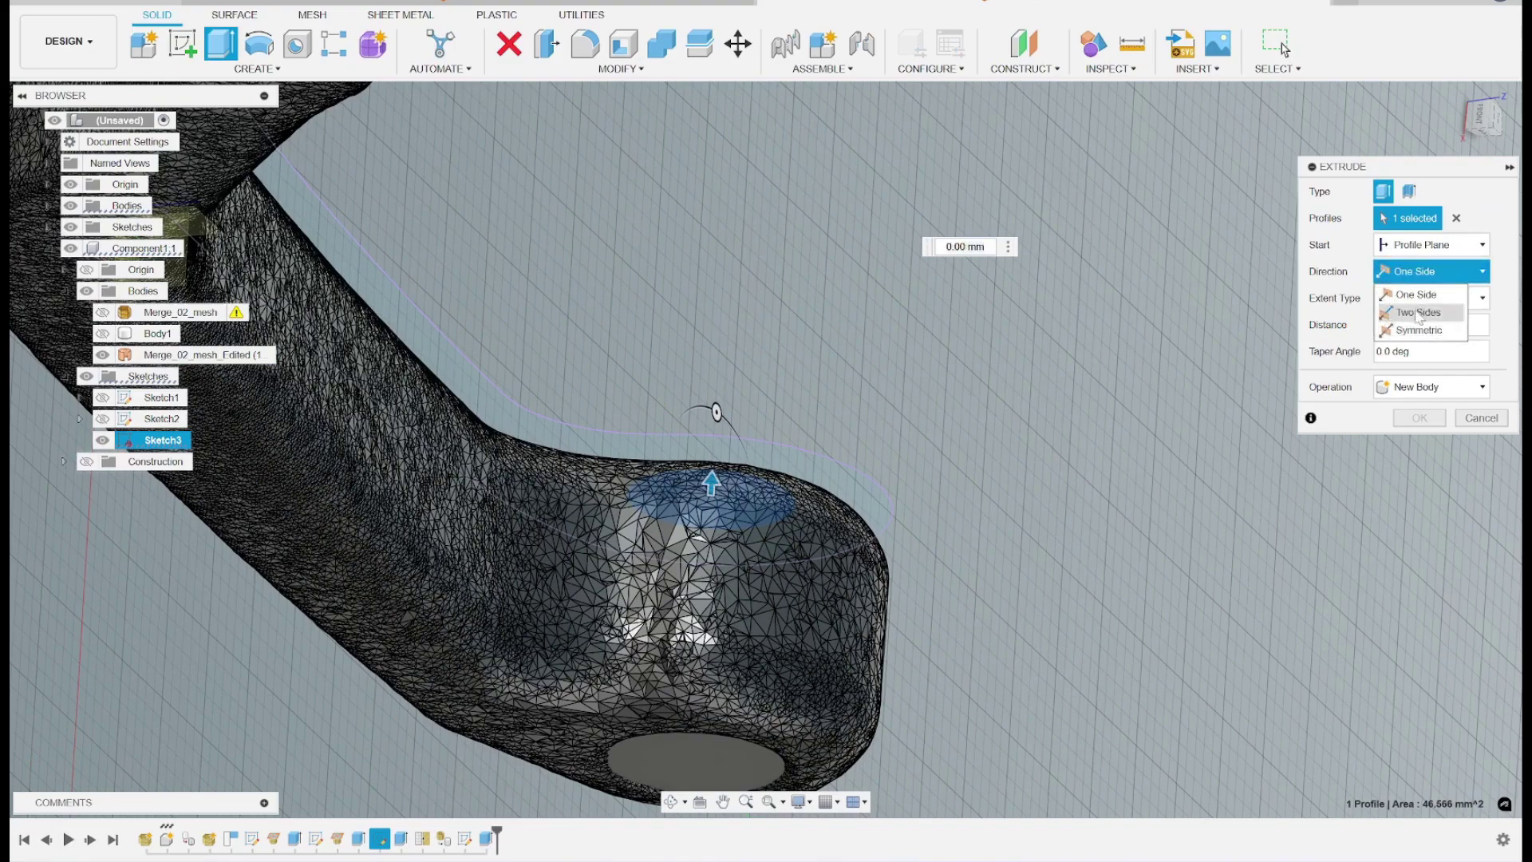
left_click(1418, 312)
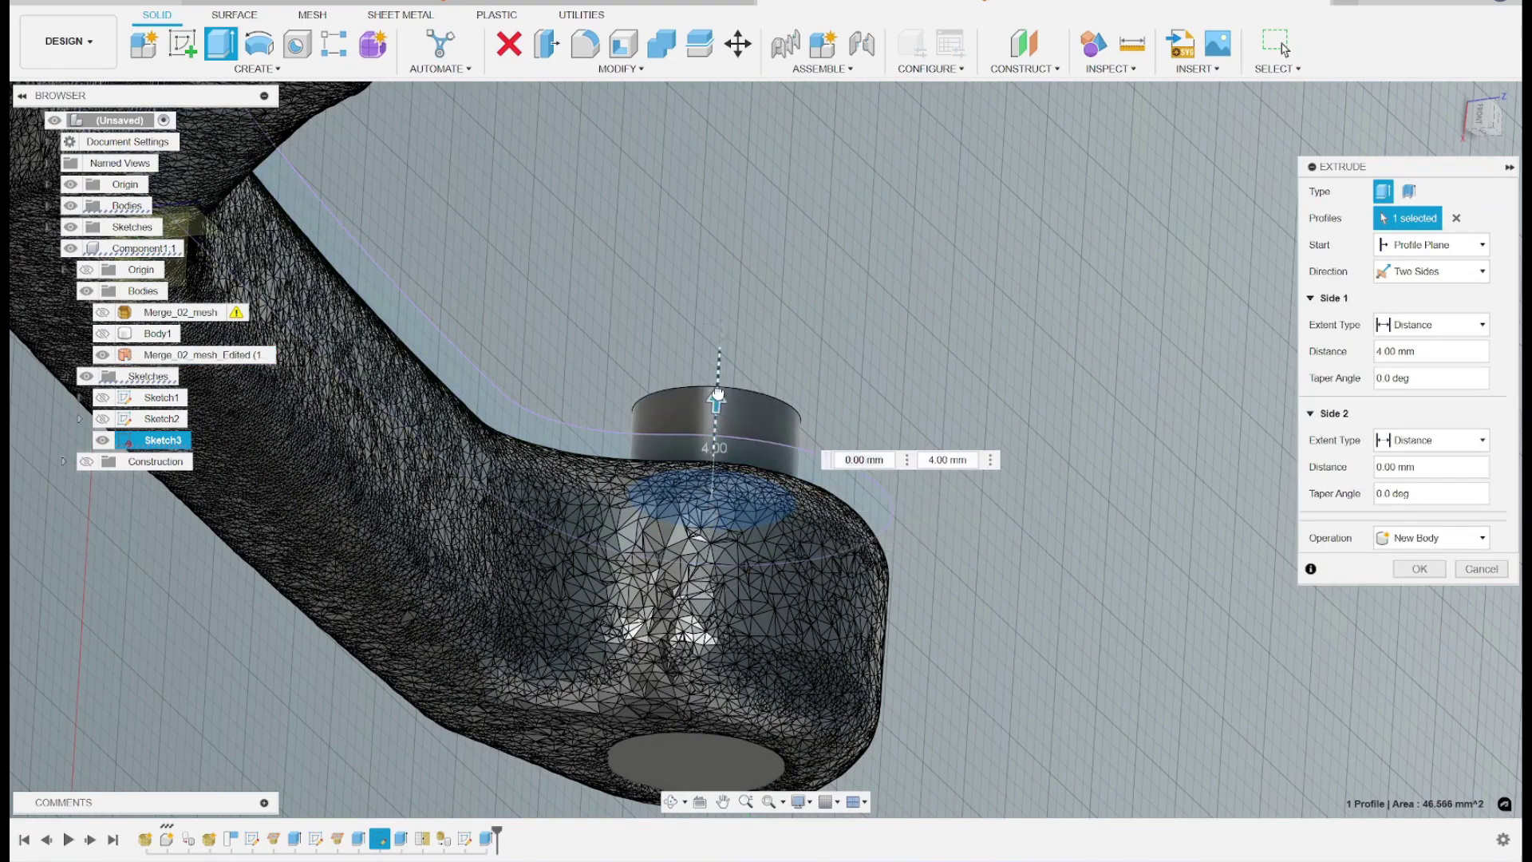
left_click_drag(711, 516, 930, 533)
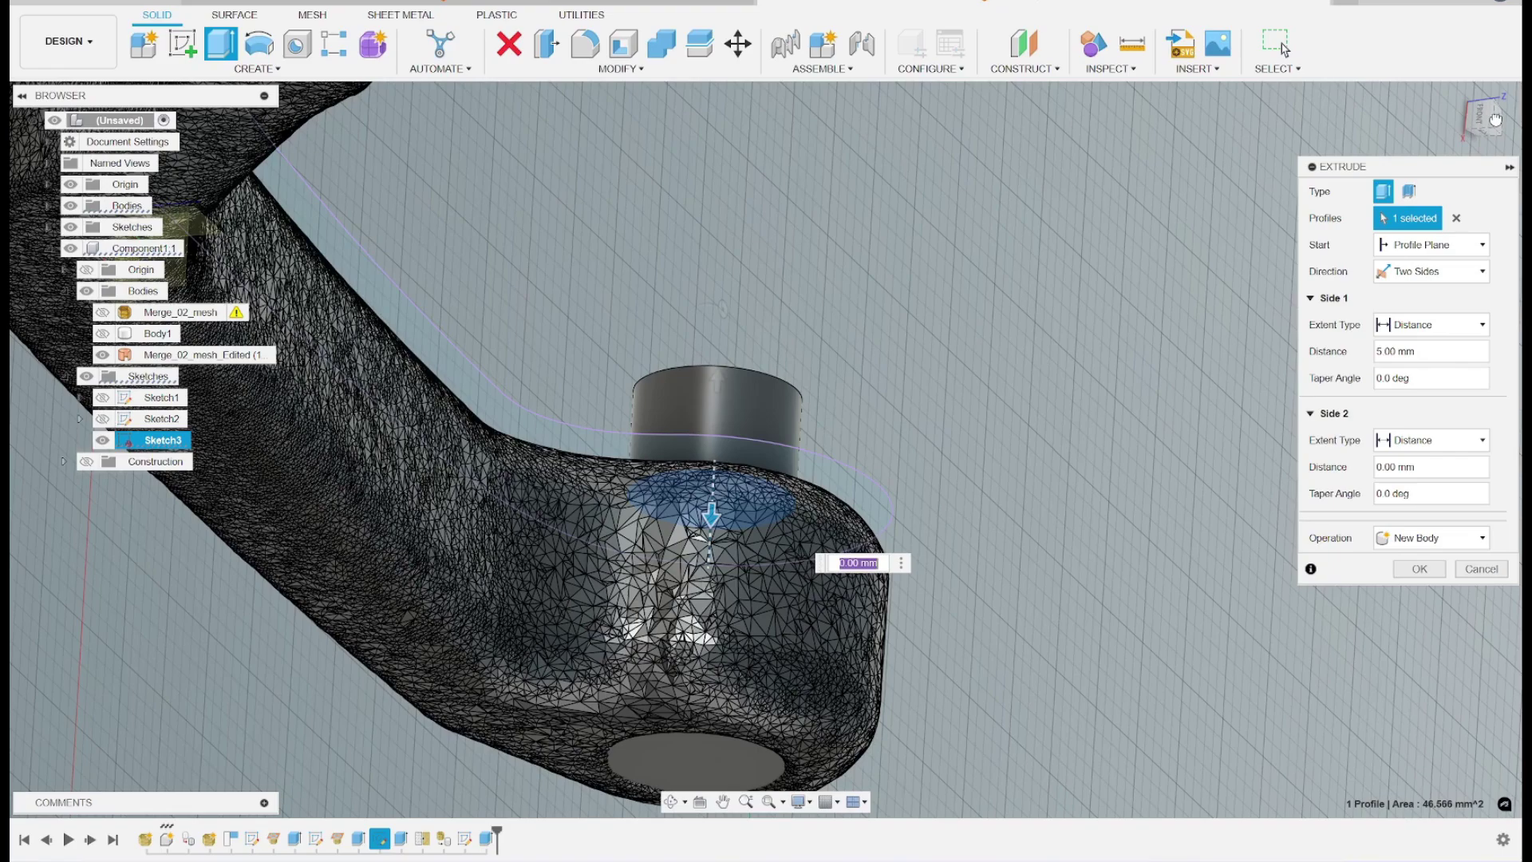
- Extend the second side to 20 mm, past the lever's far face, and cut the hole through the lever
type("1")
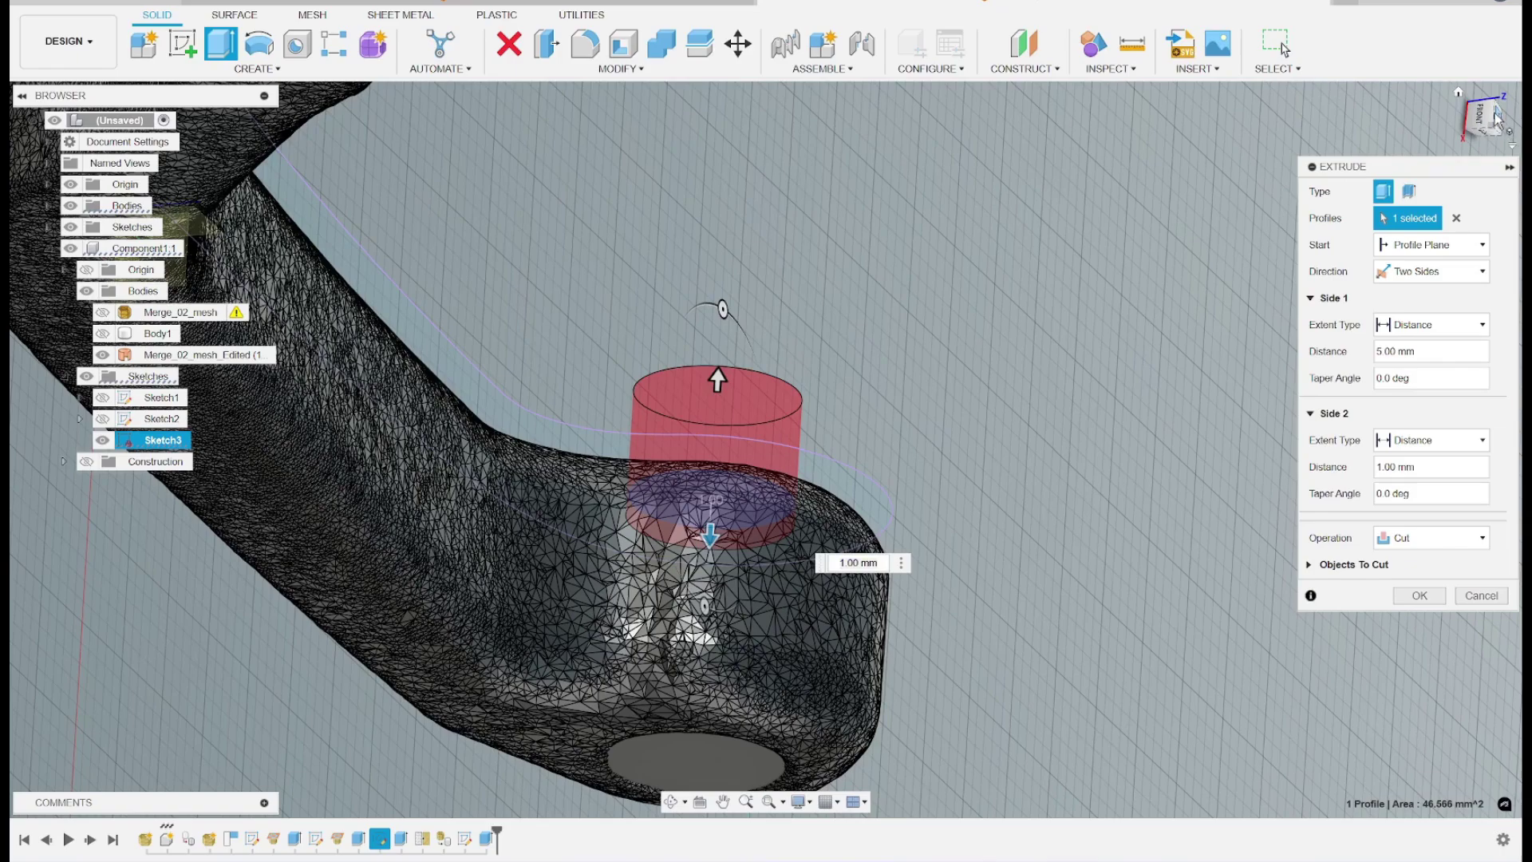
left_click(1497, 118)
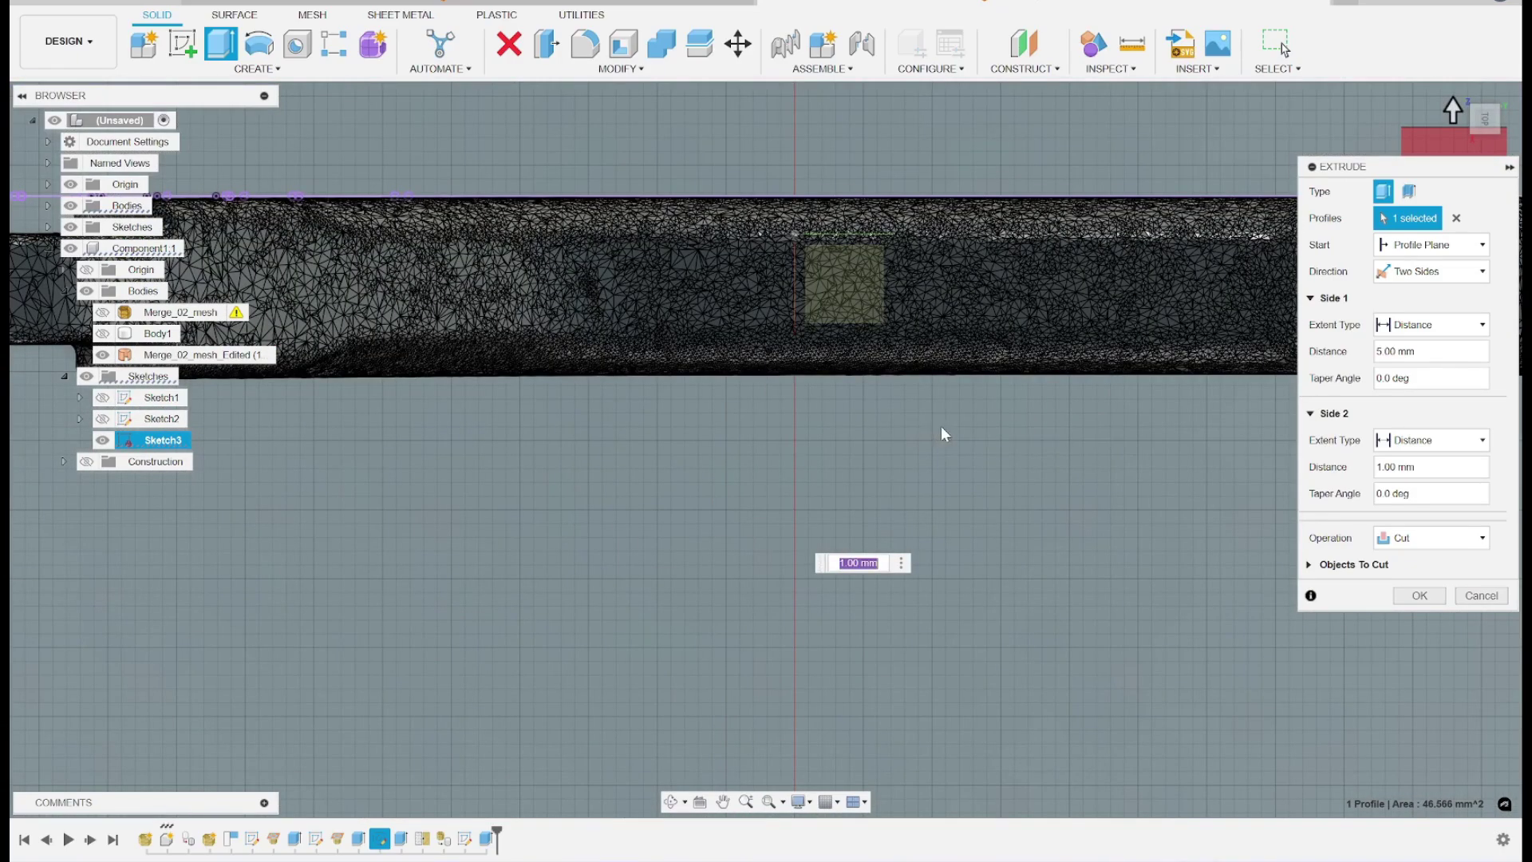
scroll(942, 426, "down", 2)
scroll(941, 426, "down", 2)
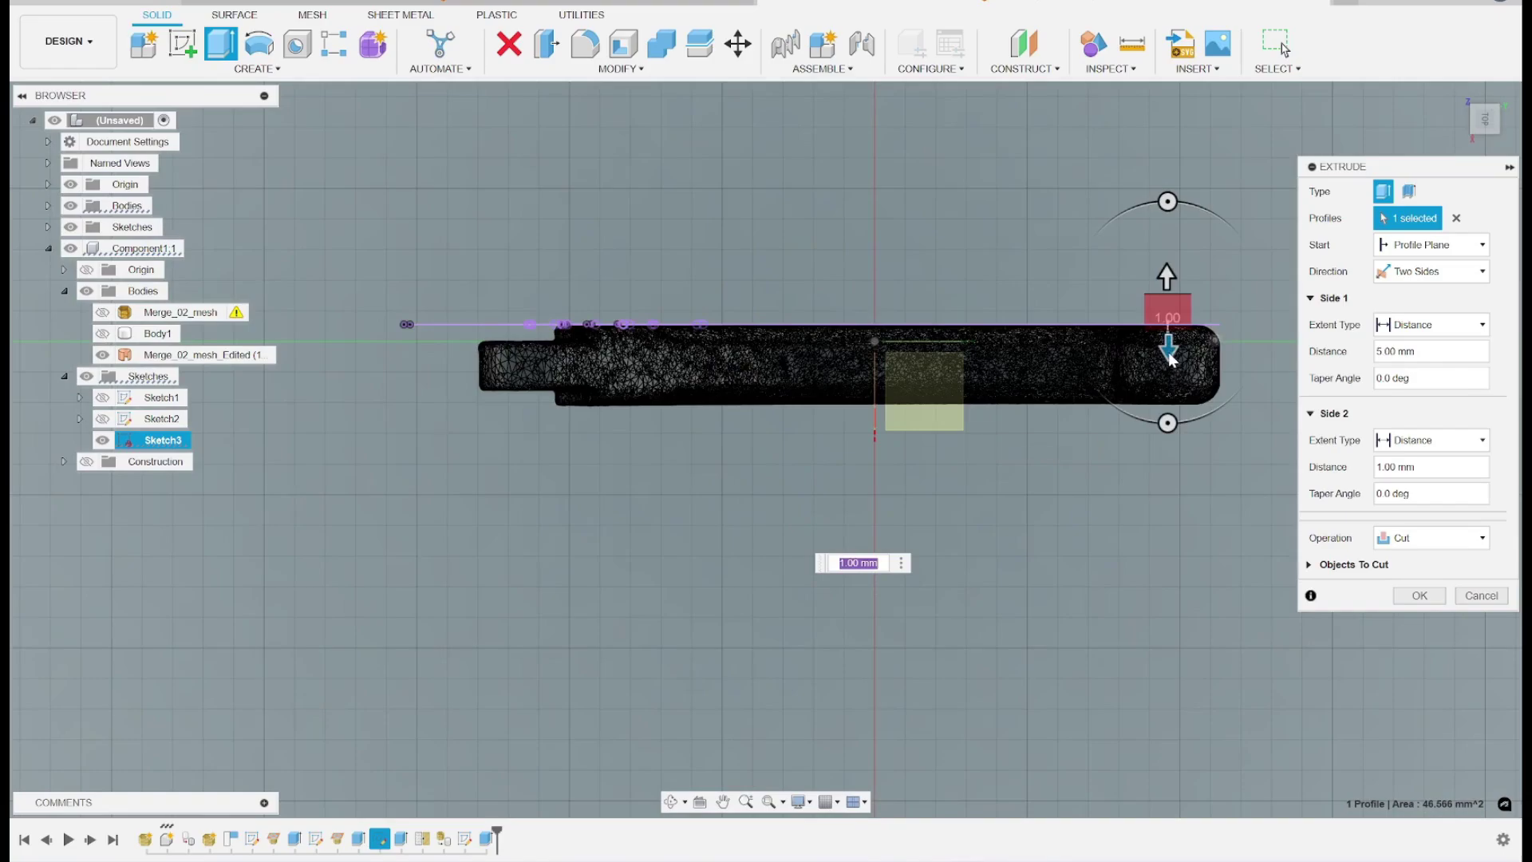
left_click_drag(1168, 354, 1174, 449)
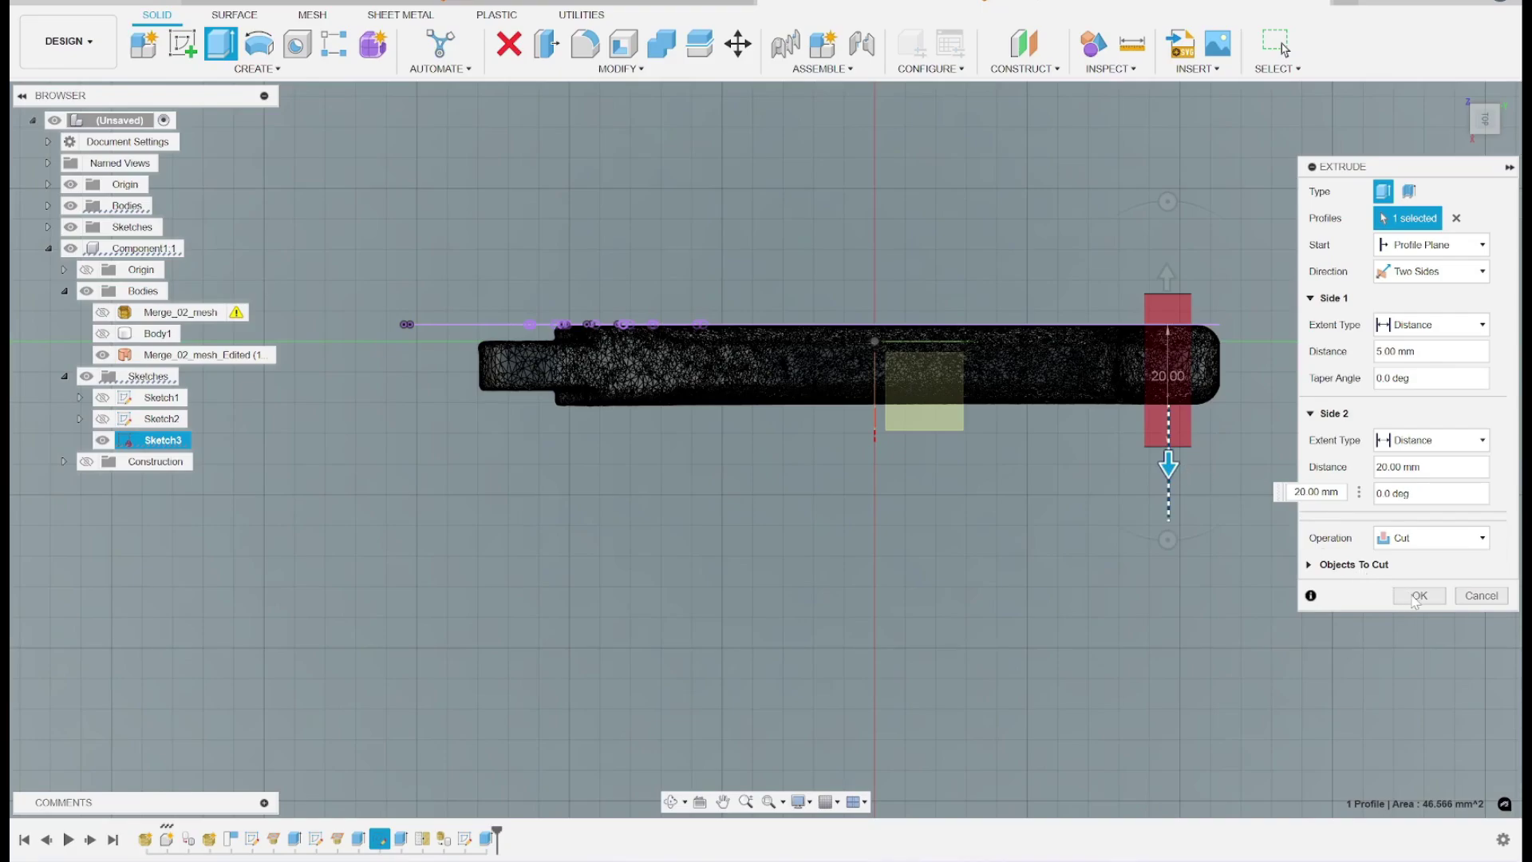
left_click(1414, 597)
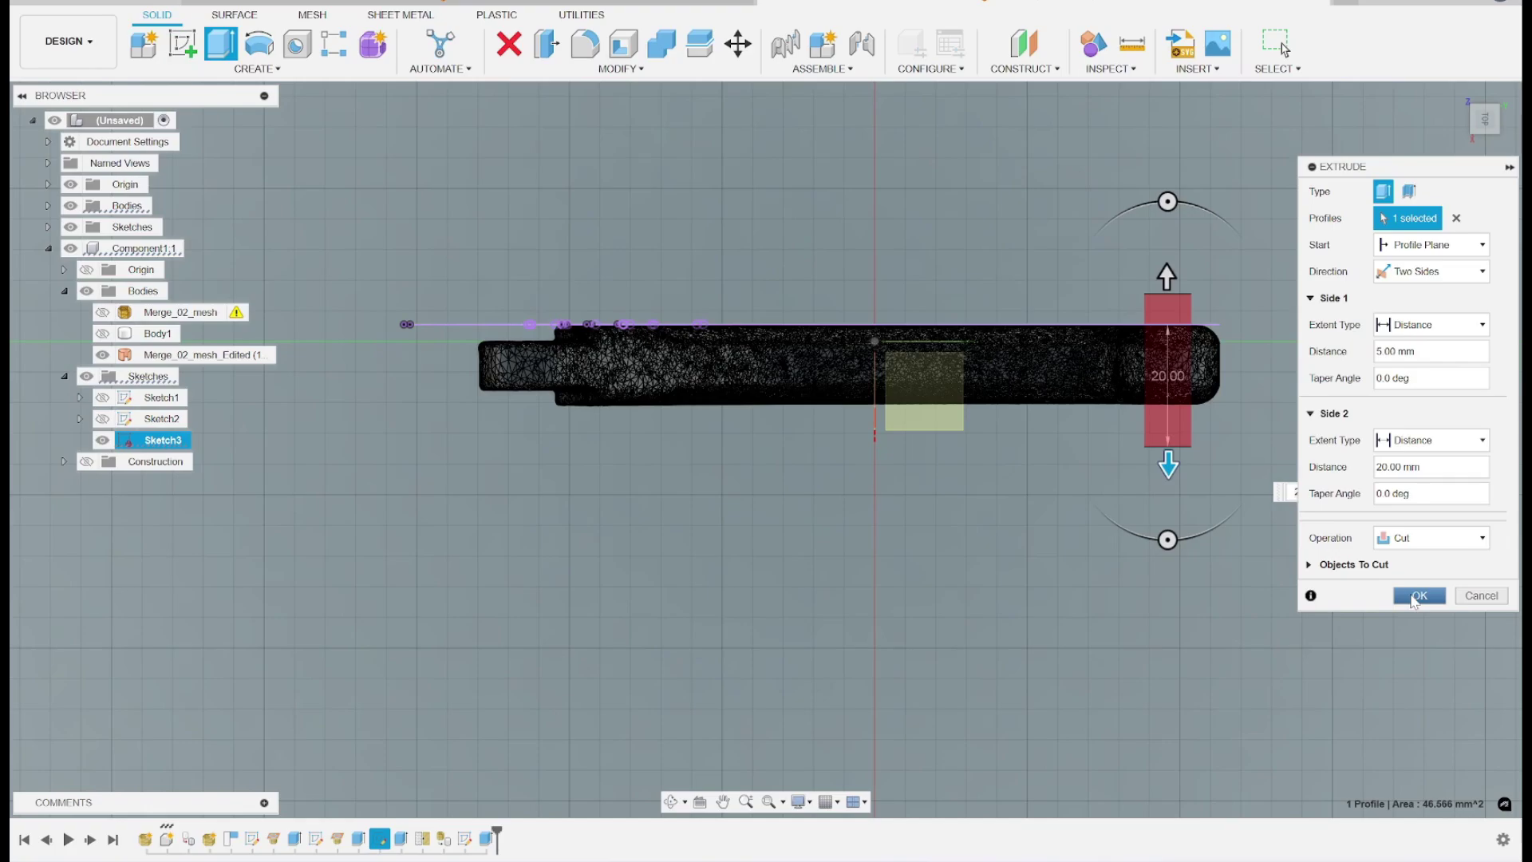
left_click(1414, 597)
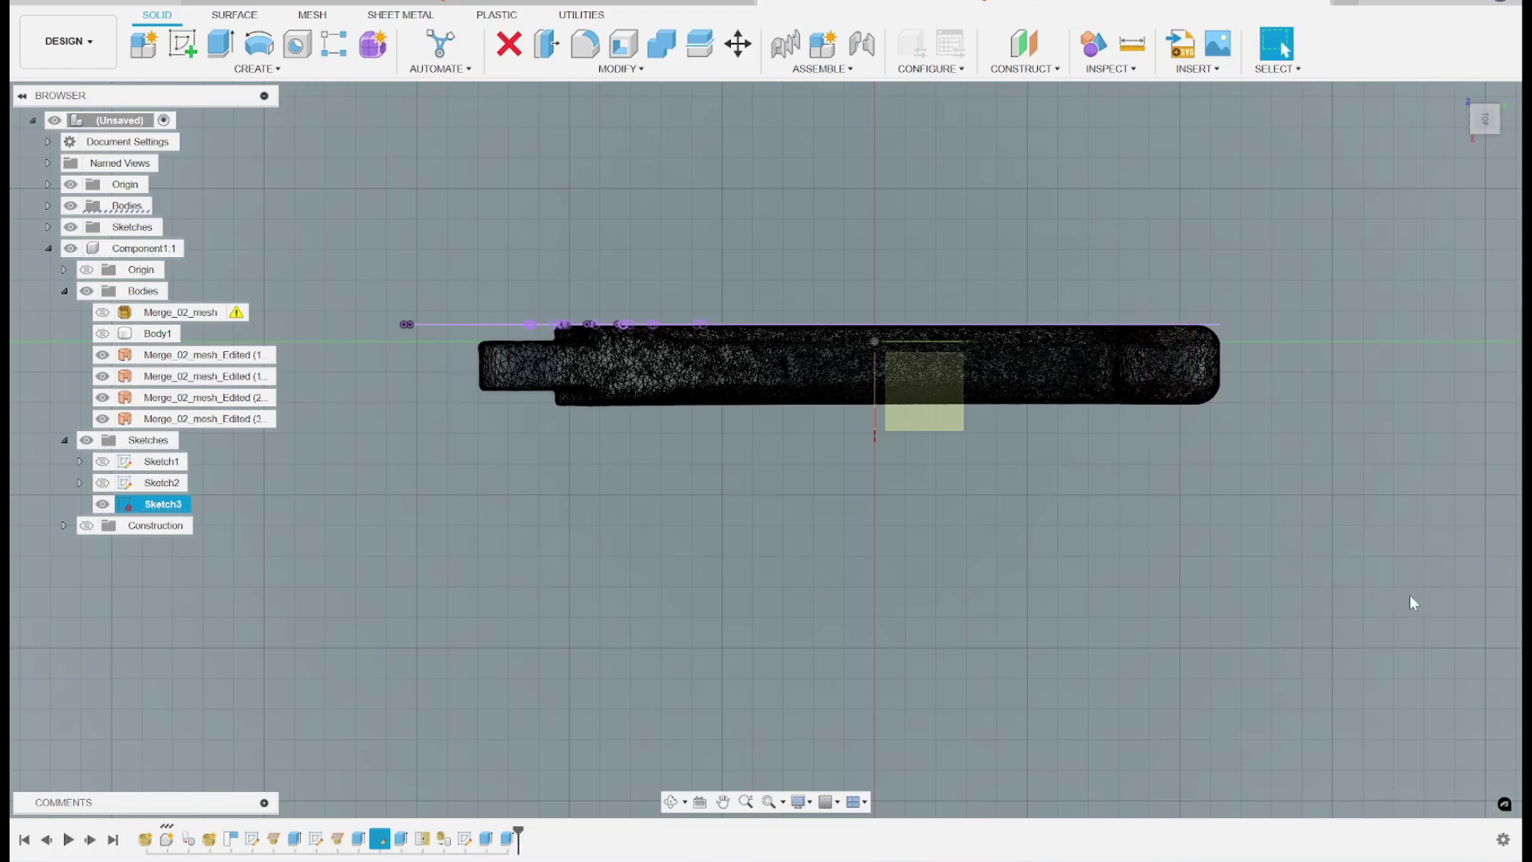
- Examine the inner wall and rim of the cut tip hole, and the whole lever from several angles
middle_click_drag(1275, 452, 1204, 371, "shift")
scroll(1204, 370, "down", 3)
scroll(1189, 311, "up", 10)
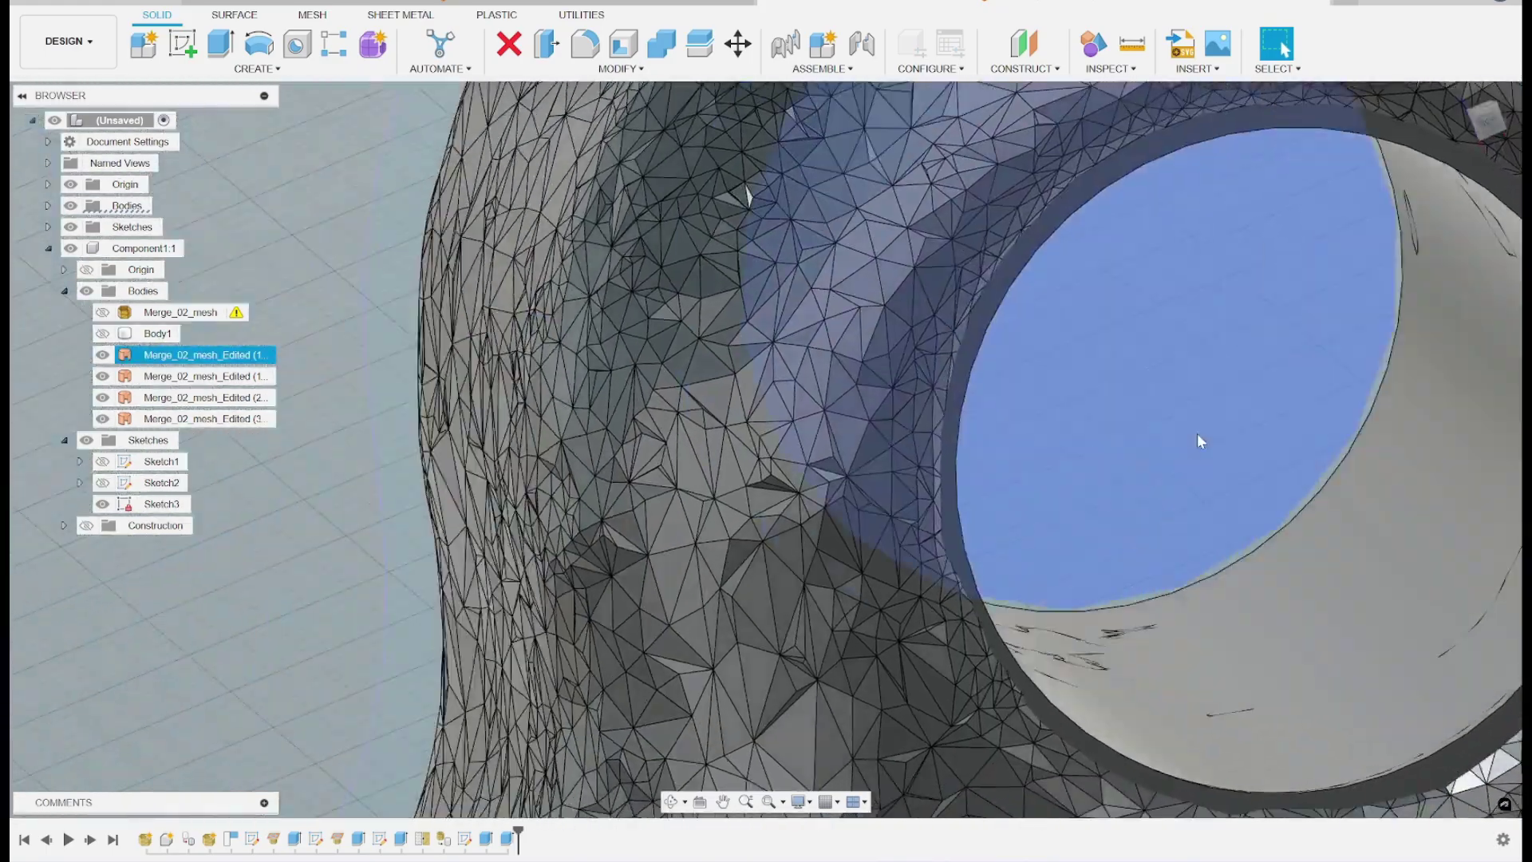
middle_click_drag(1201, 442, 1138, 463, "shift")
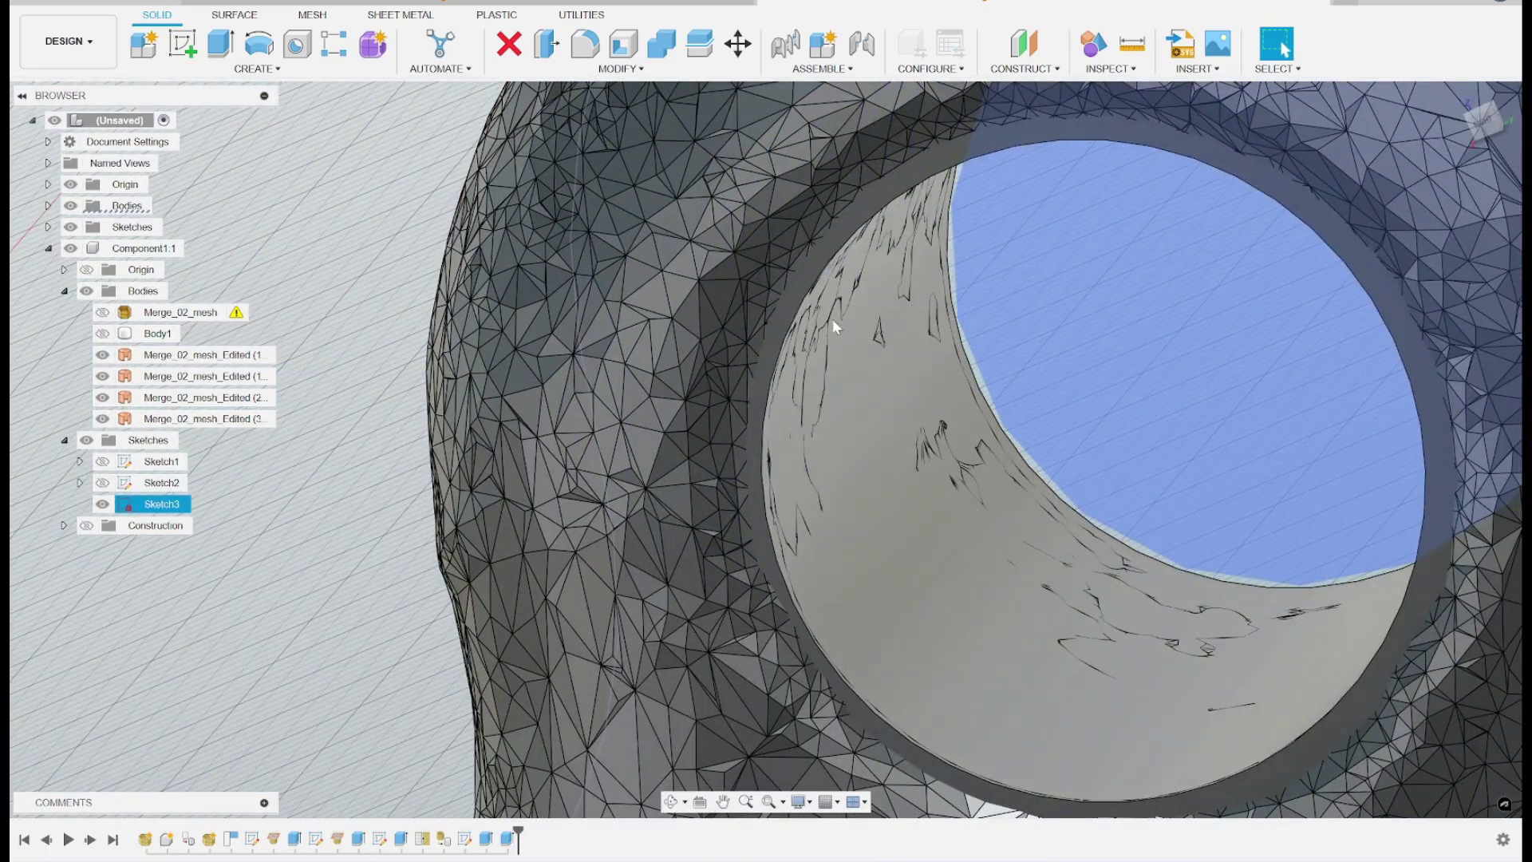
middle_click_drag(1227, 188, 1367, 320, "shift")
middle_click_drag(865, 457, 1351, 441, "shift")
scroll(951, 326, "down", 2)
scroll(951, 327, "down", 6)
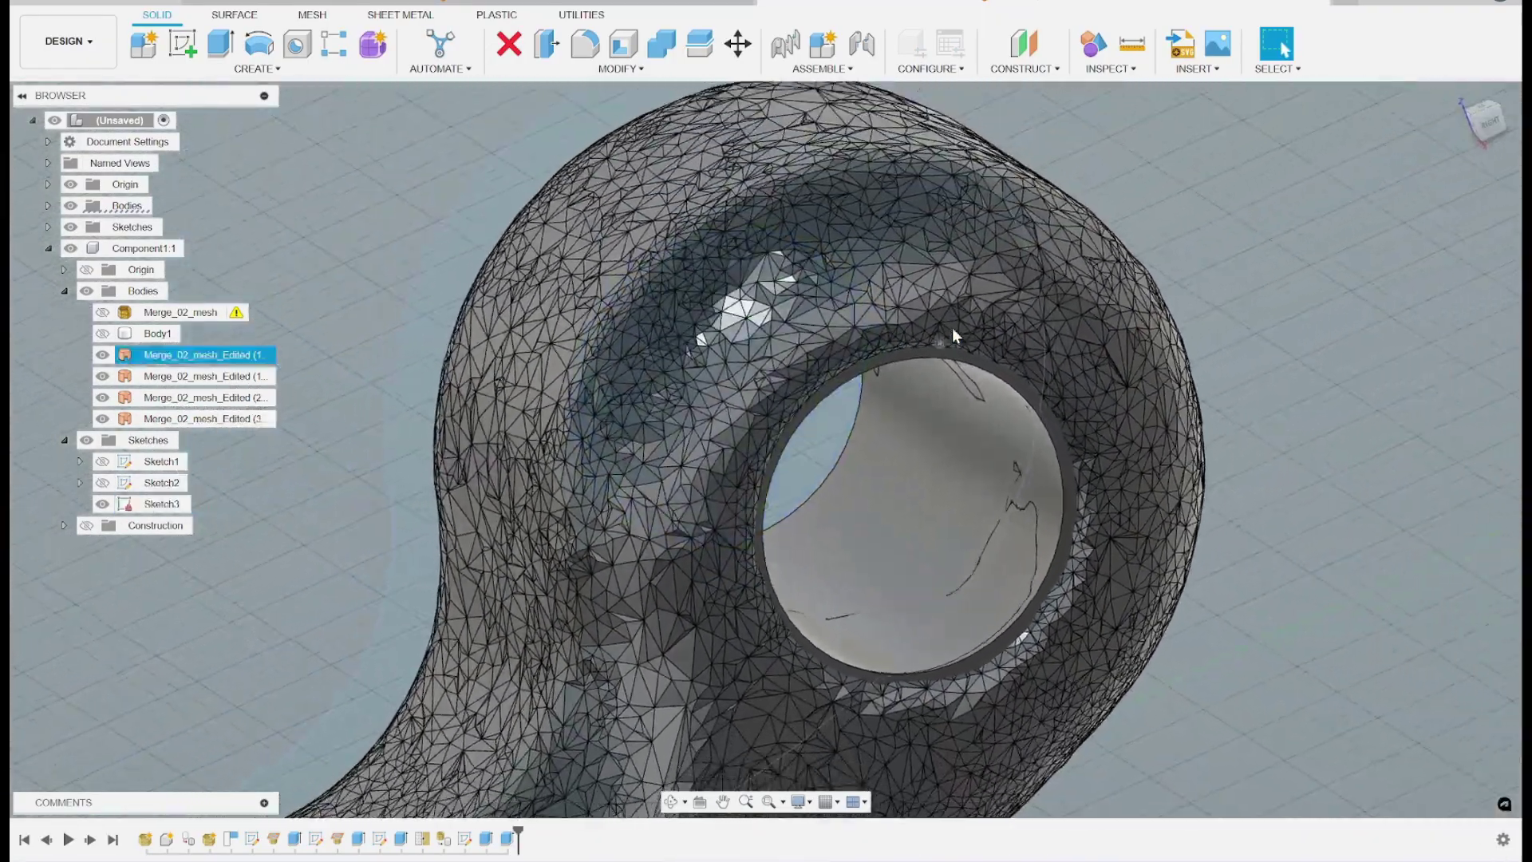
scroll(942, 372, "down", 1)
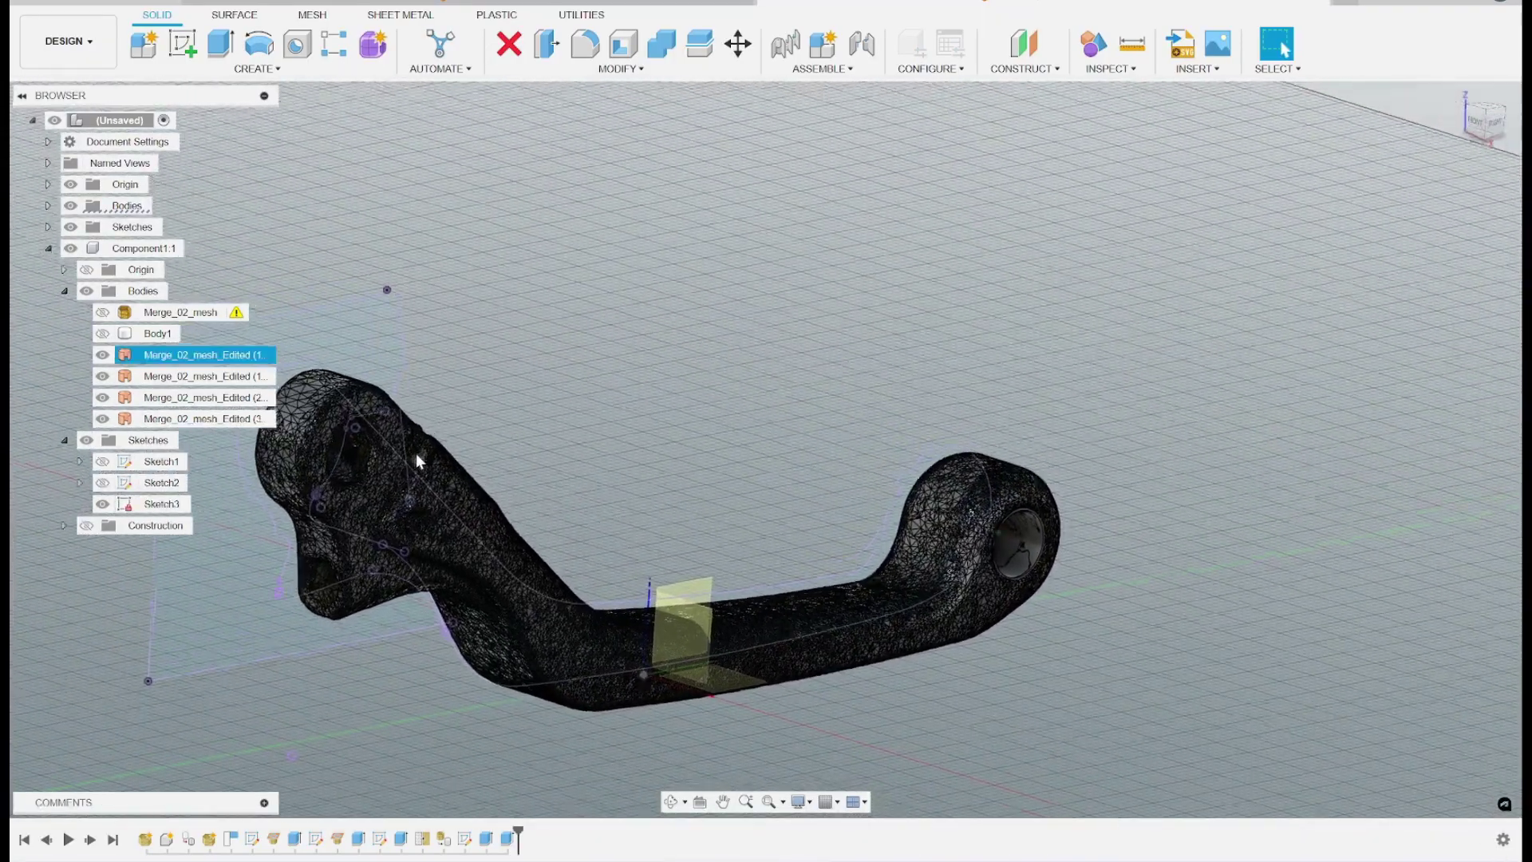
middle_click_drag(417, 453, 178, 494, "shift")
middle_click_drag(772, 533, 933, 476, "shift")
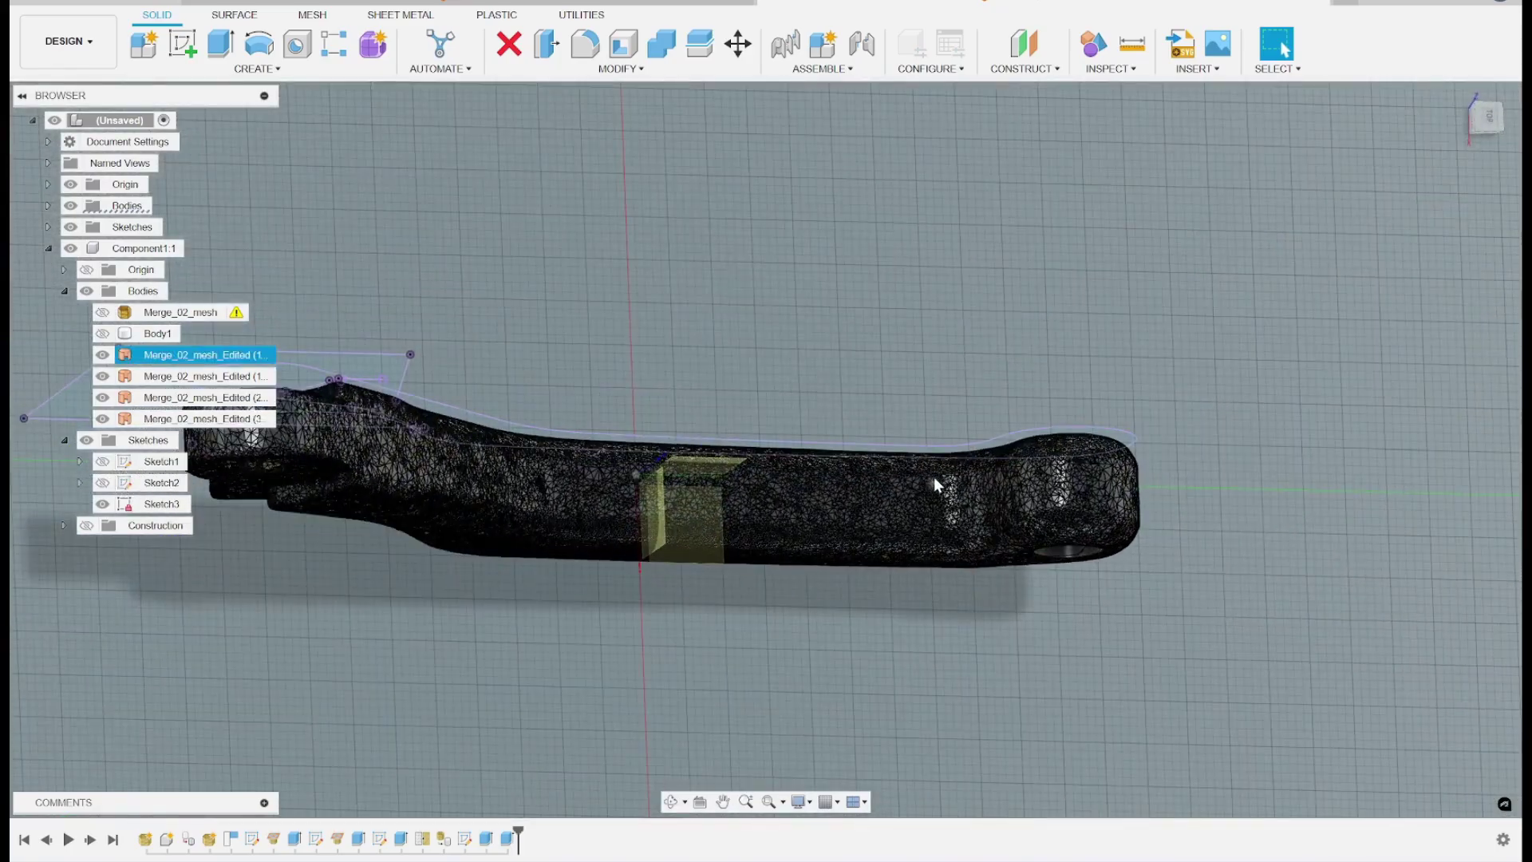
middle_click_drag(683, 557, 951, 536, "shift")
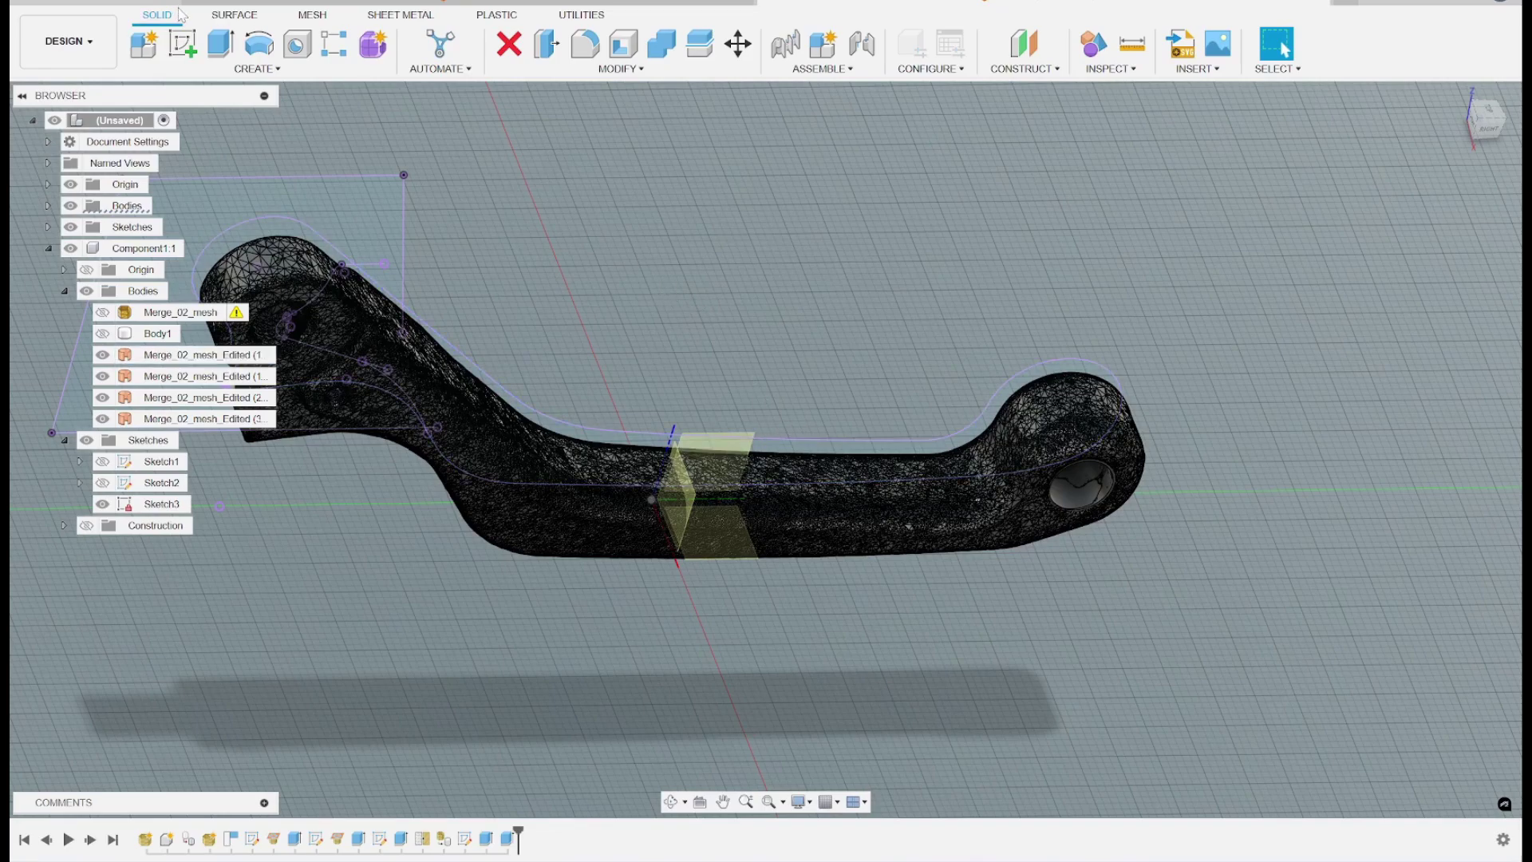
left_click(581, 15)
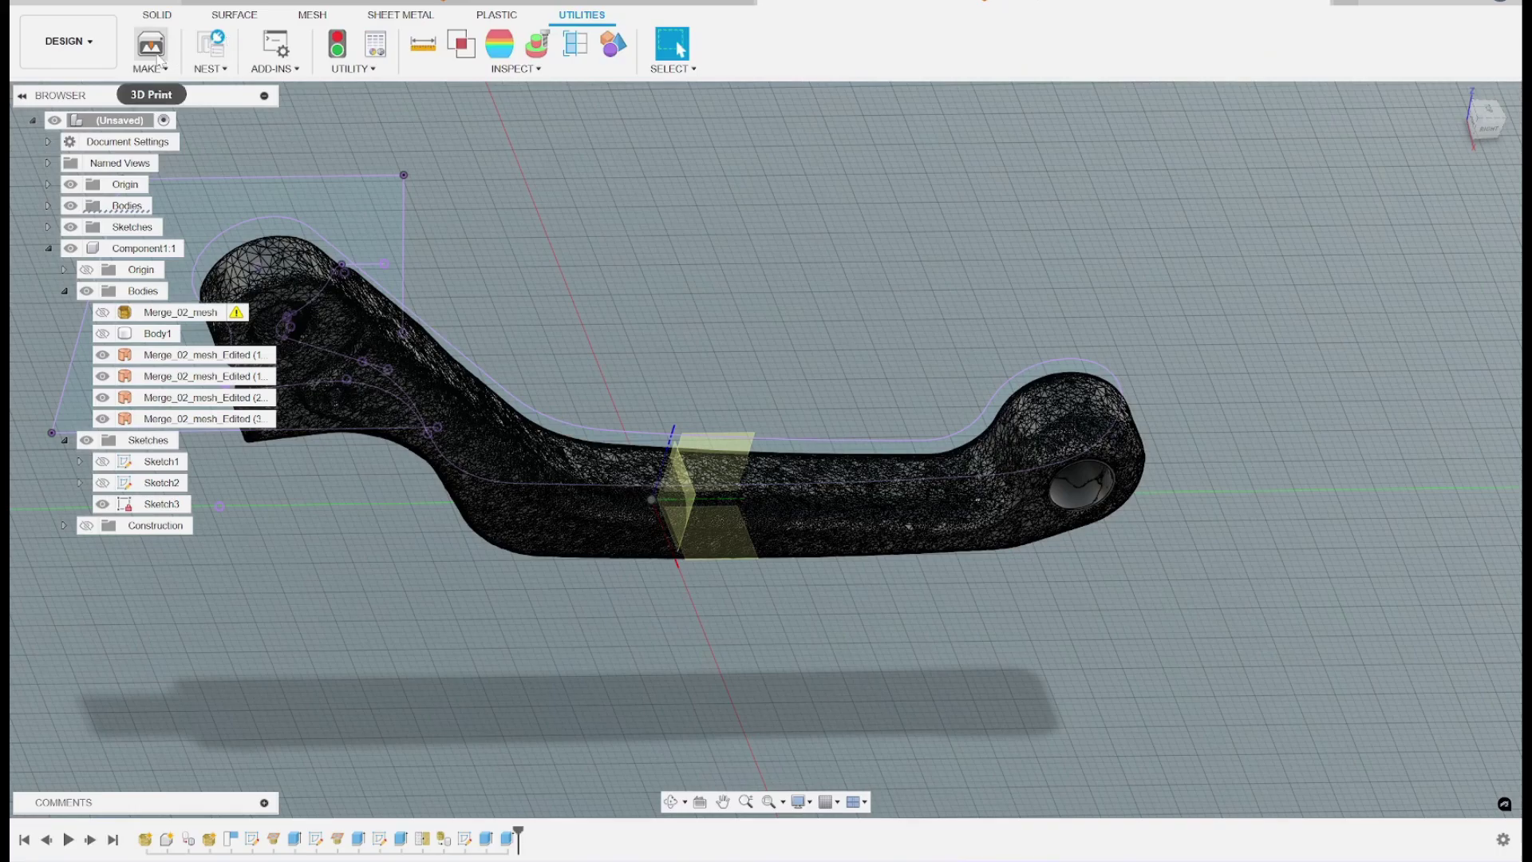
scroll(919, 410, "down", 1)
middle_click_drag(871, 363, 916, 389)
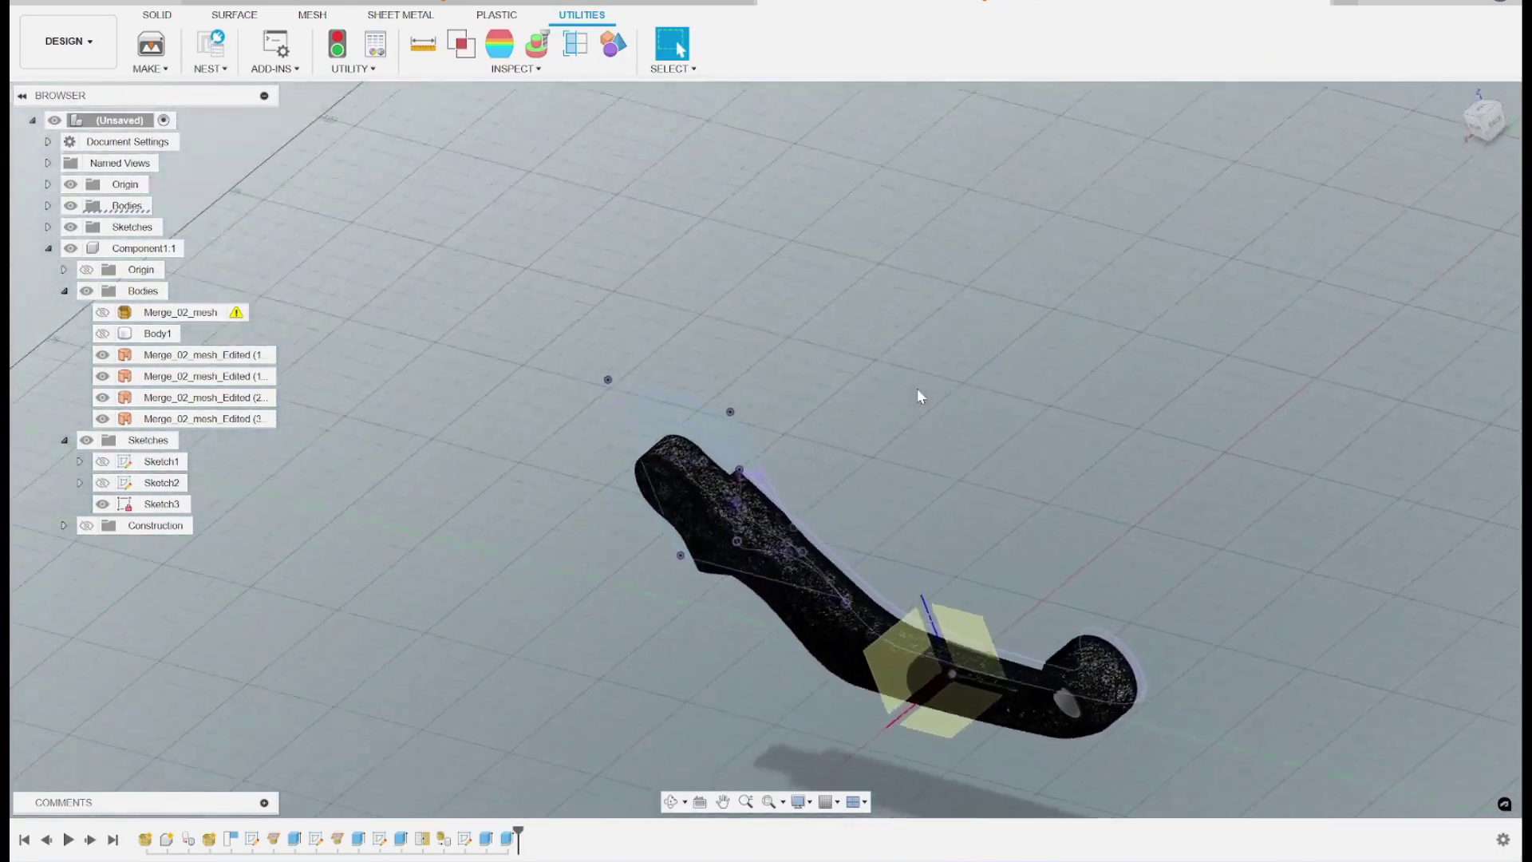